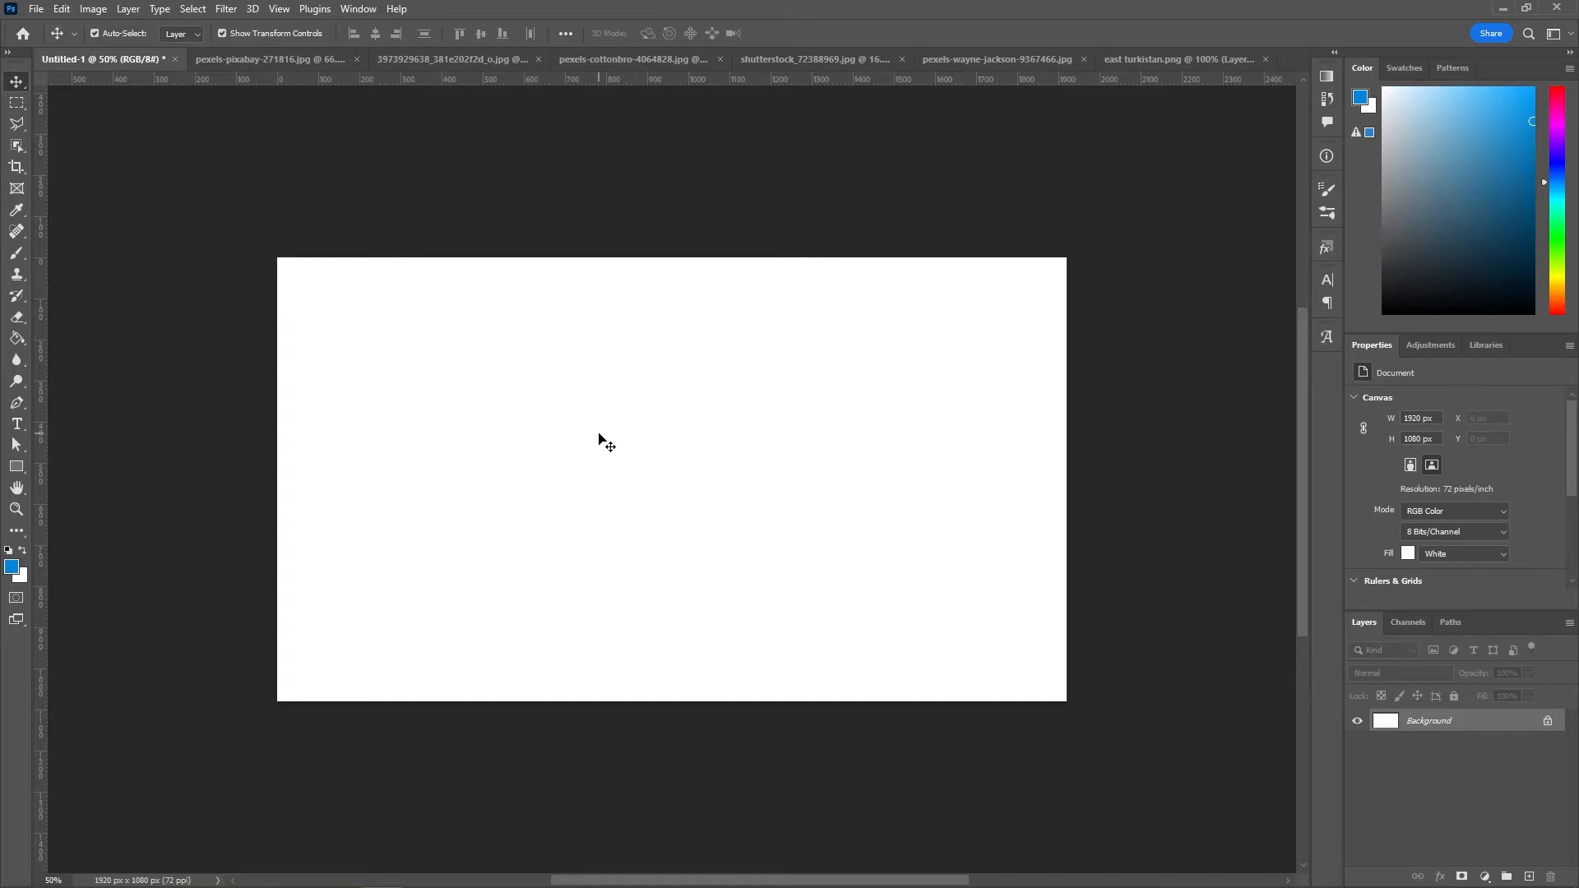
Step: Fill the whole Background layer with the blue foreground colour #0285d8
key(m)
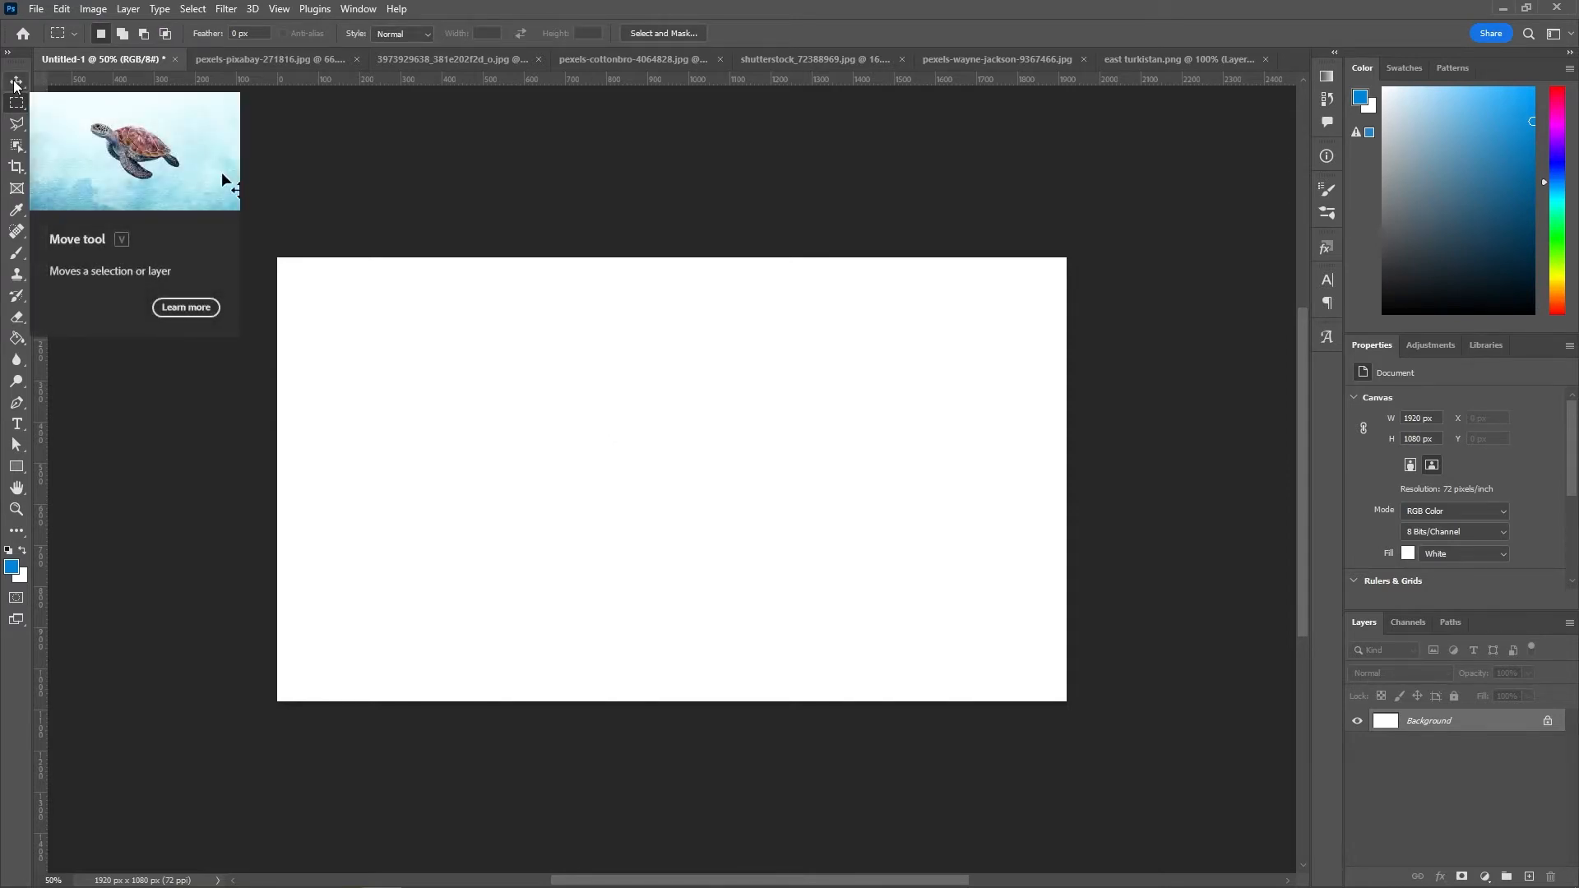
right_click(16, 106)
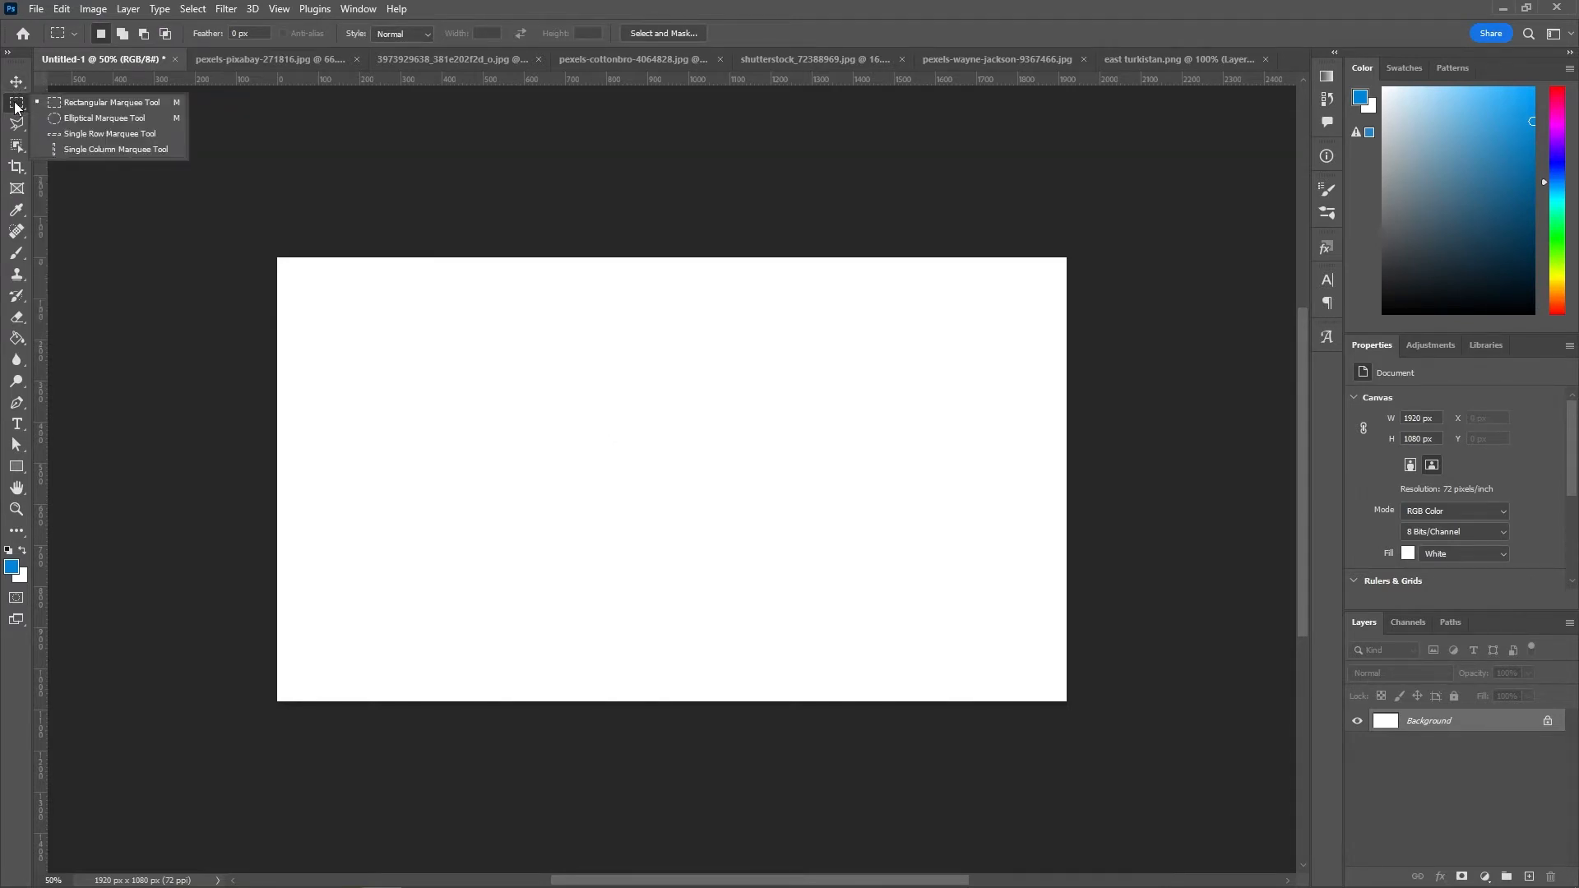
click(111, 102)
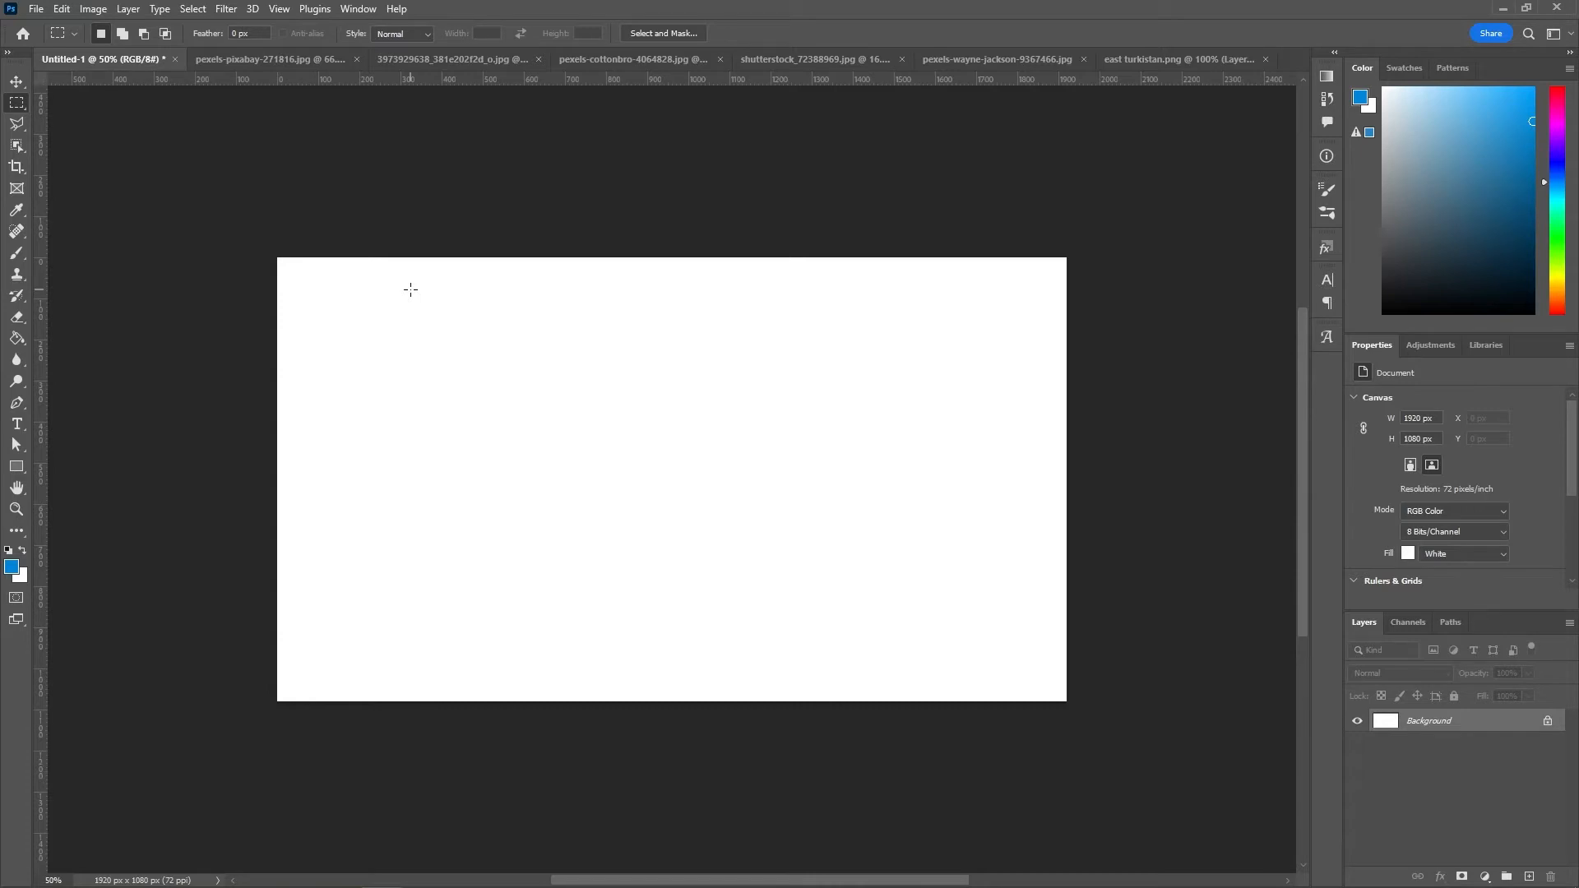
click(11, 566)
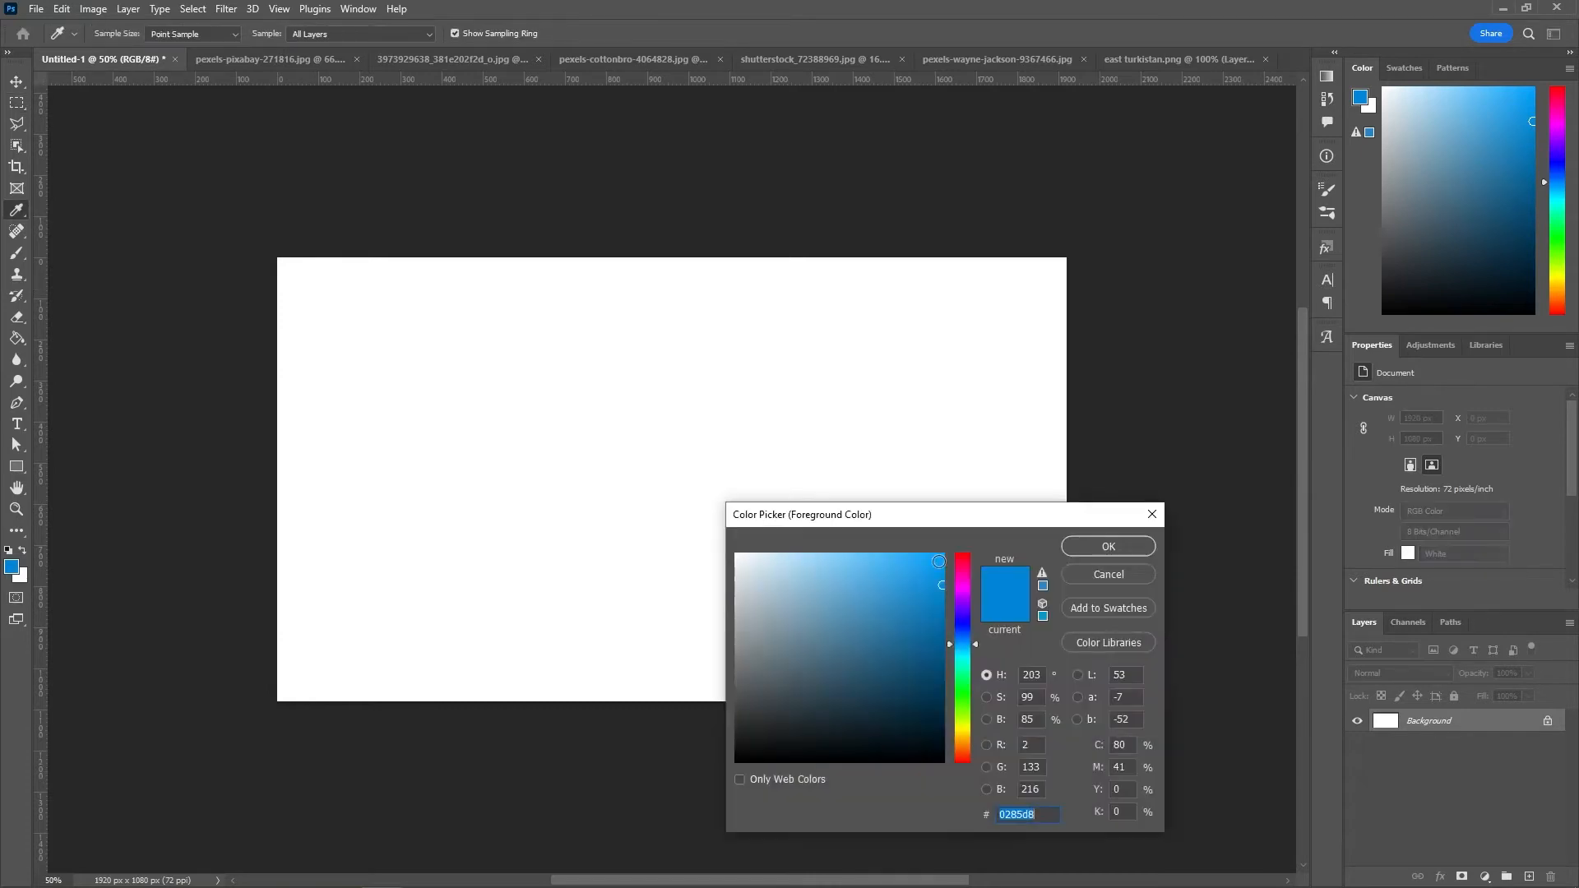
click(1077, 546)
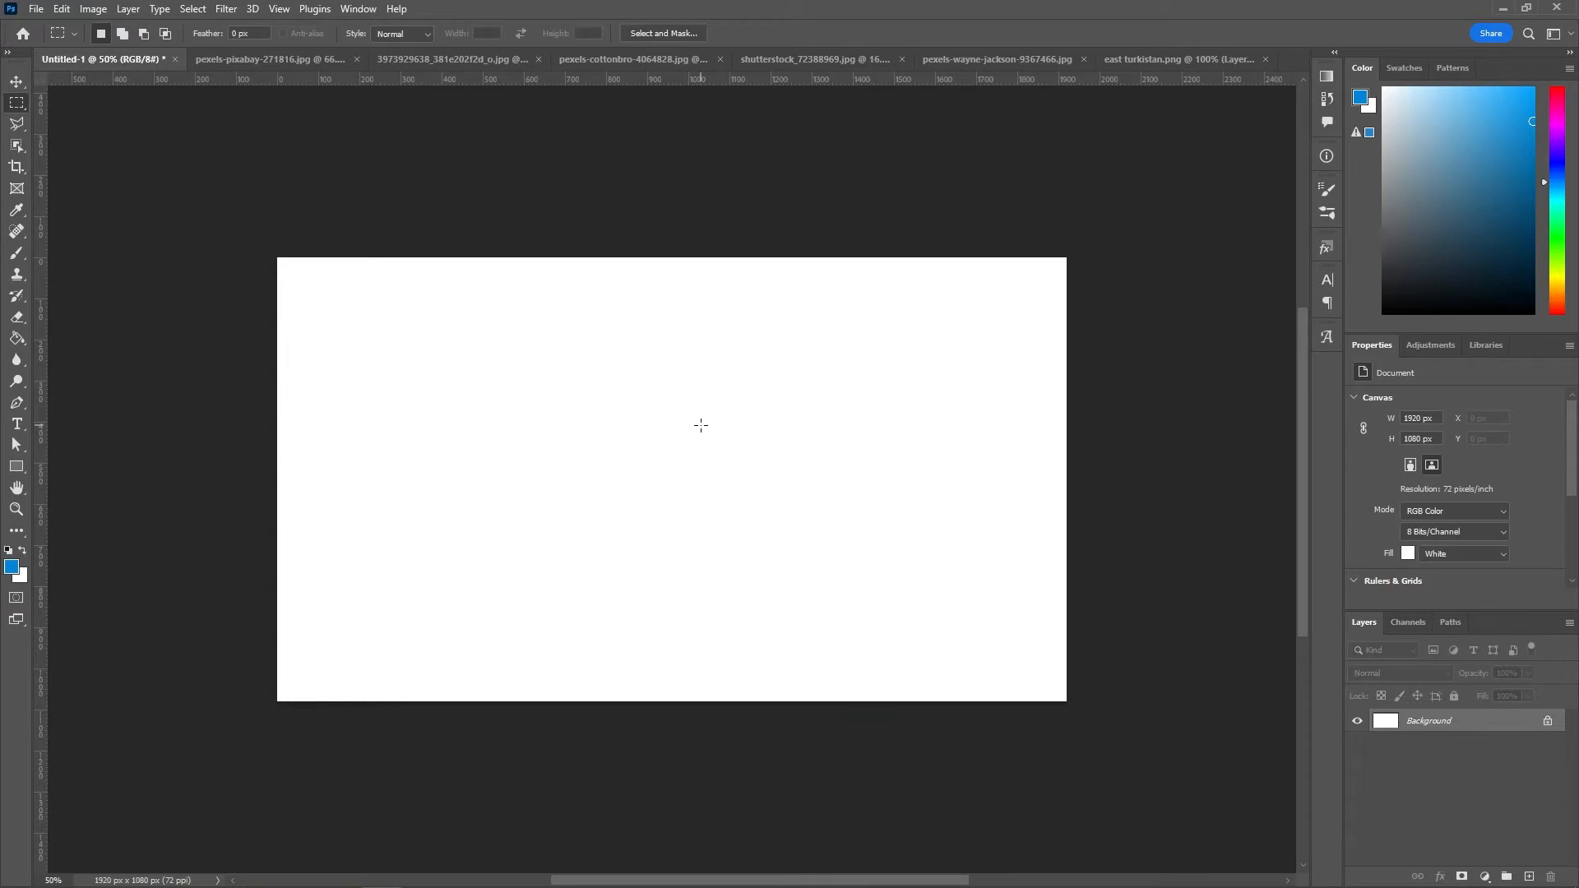
key(alt+BackSpace)
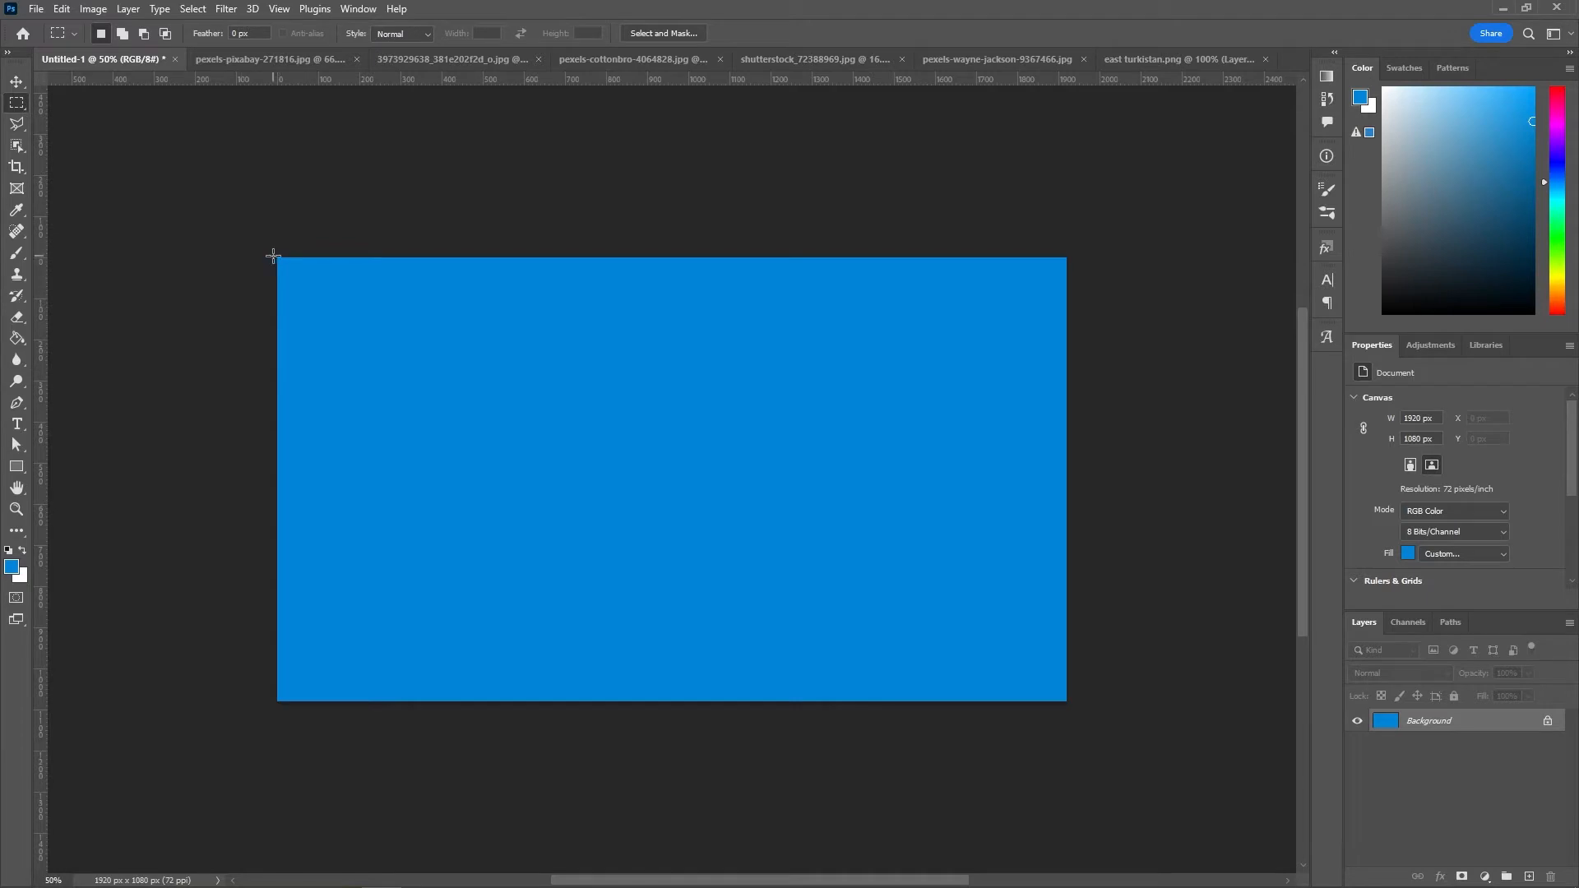
Step: Make a rectangular selection over the left half of the canvas, fill it with green #8ad802 and deselect
drag(277, 256, 667, 701)
click(11, 566)
drag(964, 660, 969, 716)
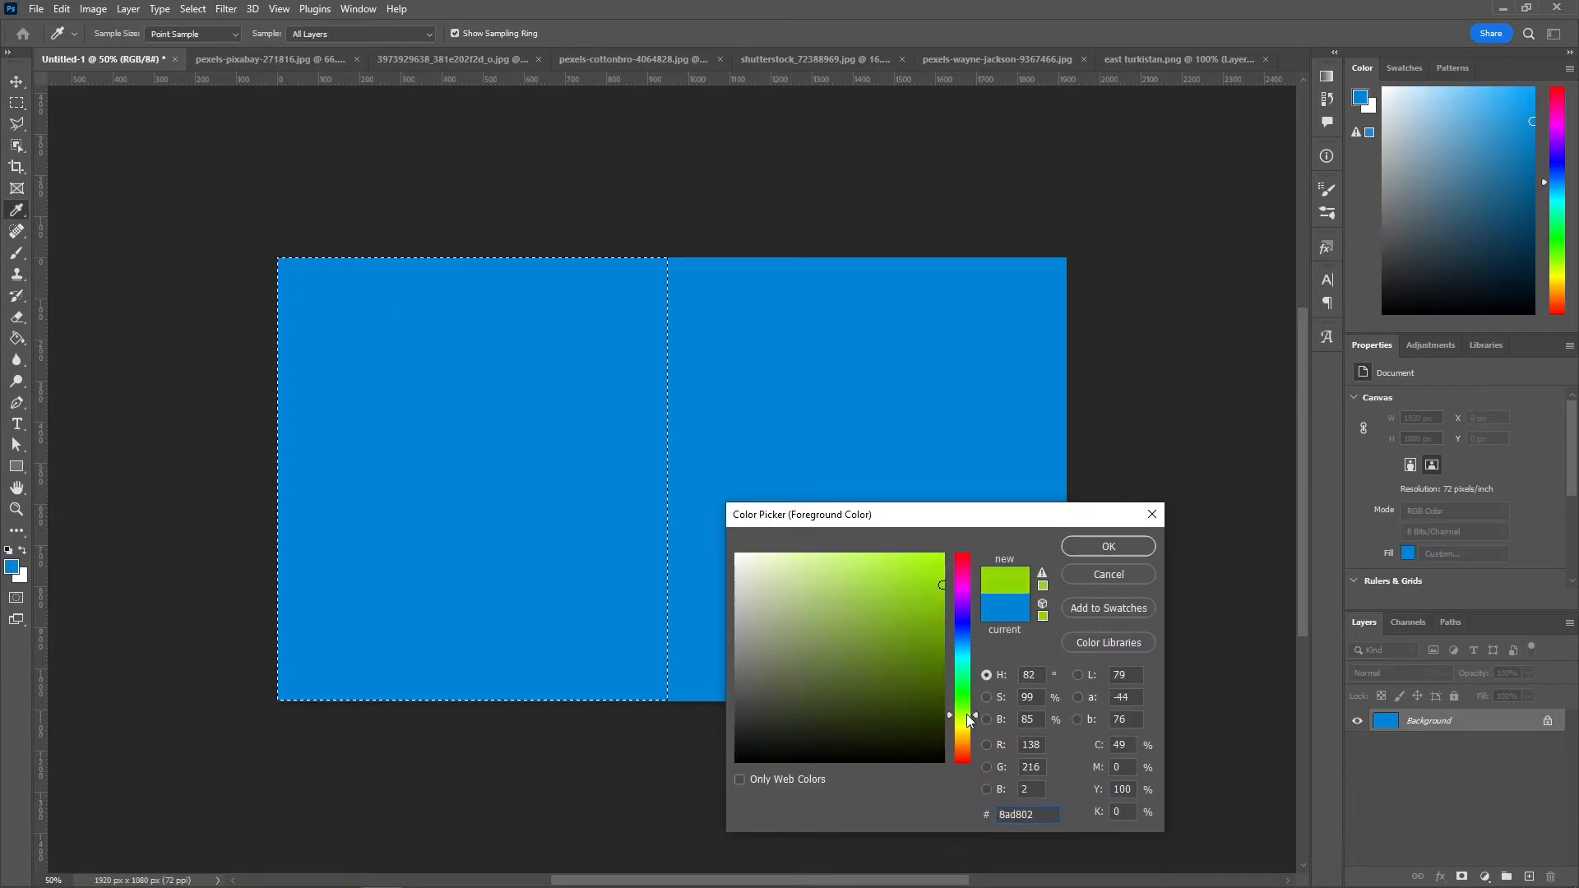
click(1102, 545)
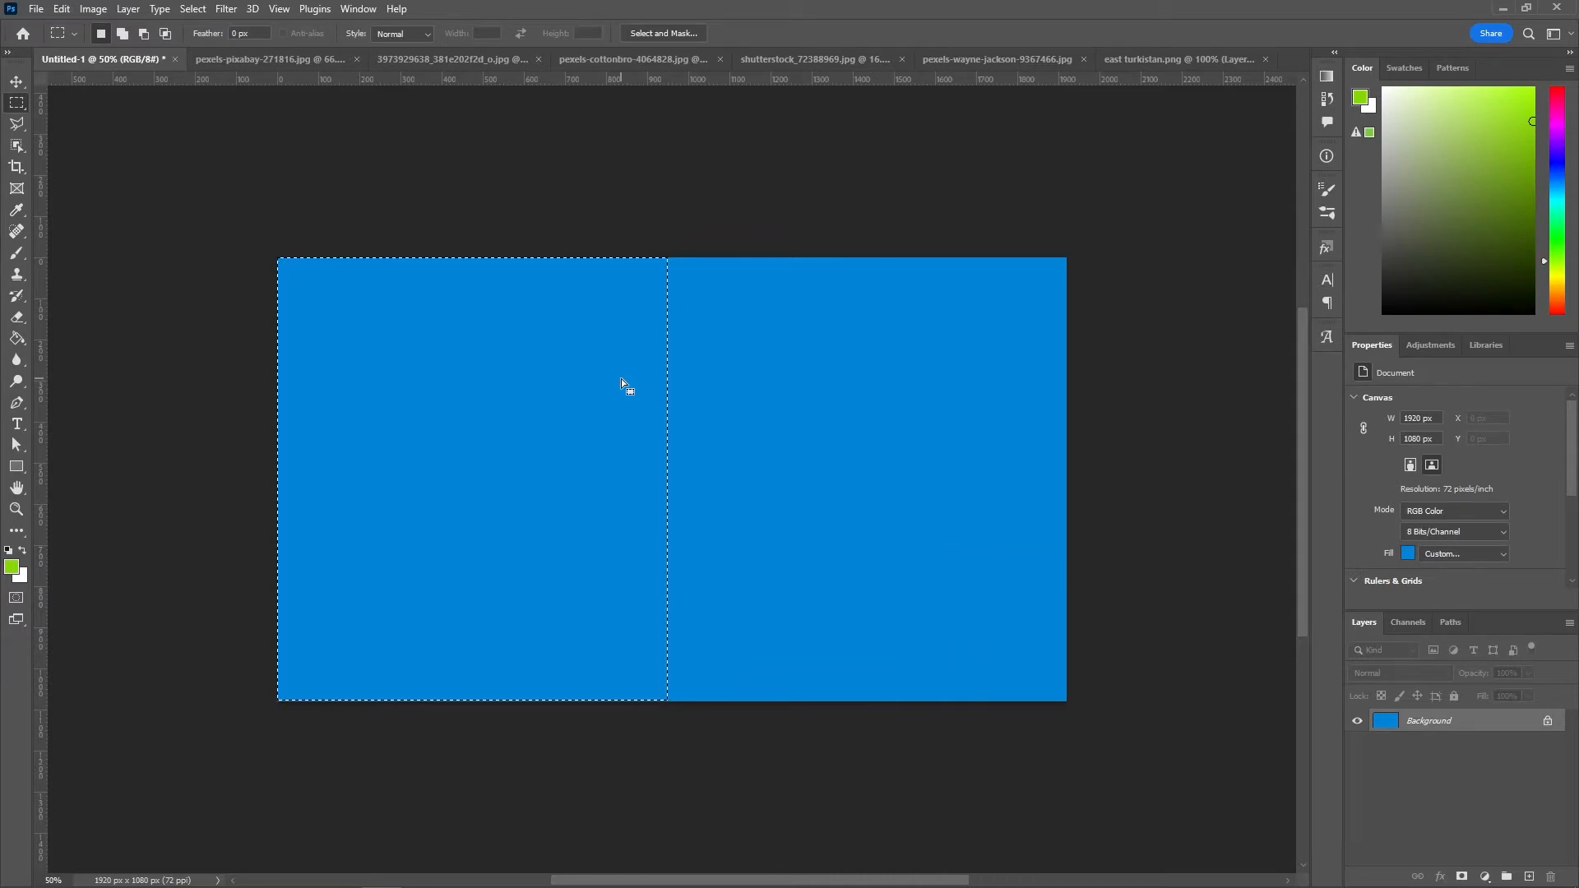
key(alt)
key(alt+BackSpace)
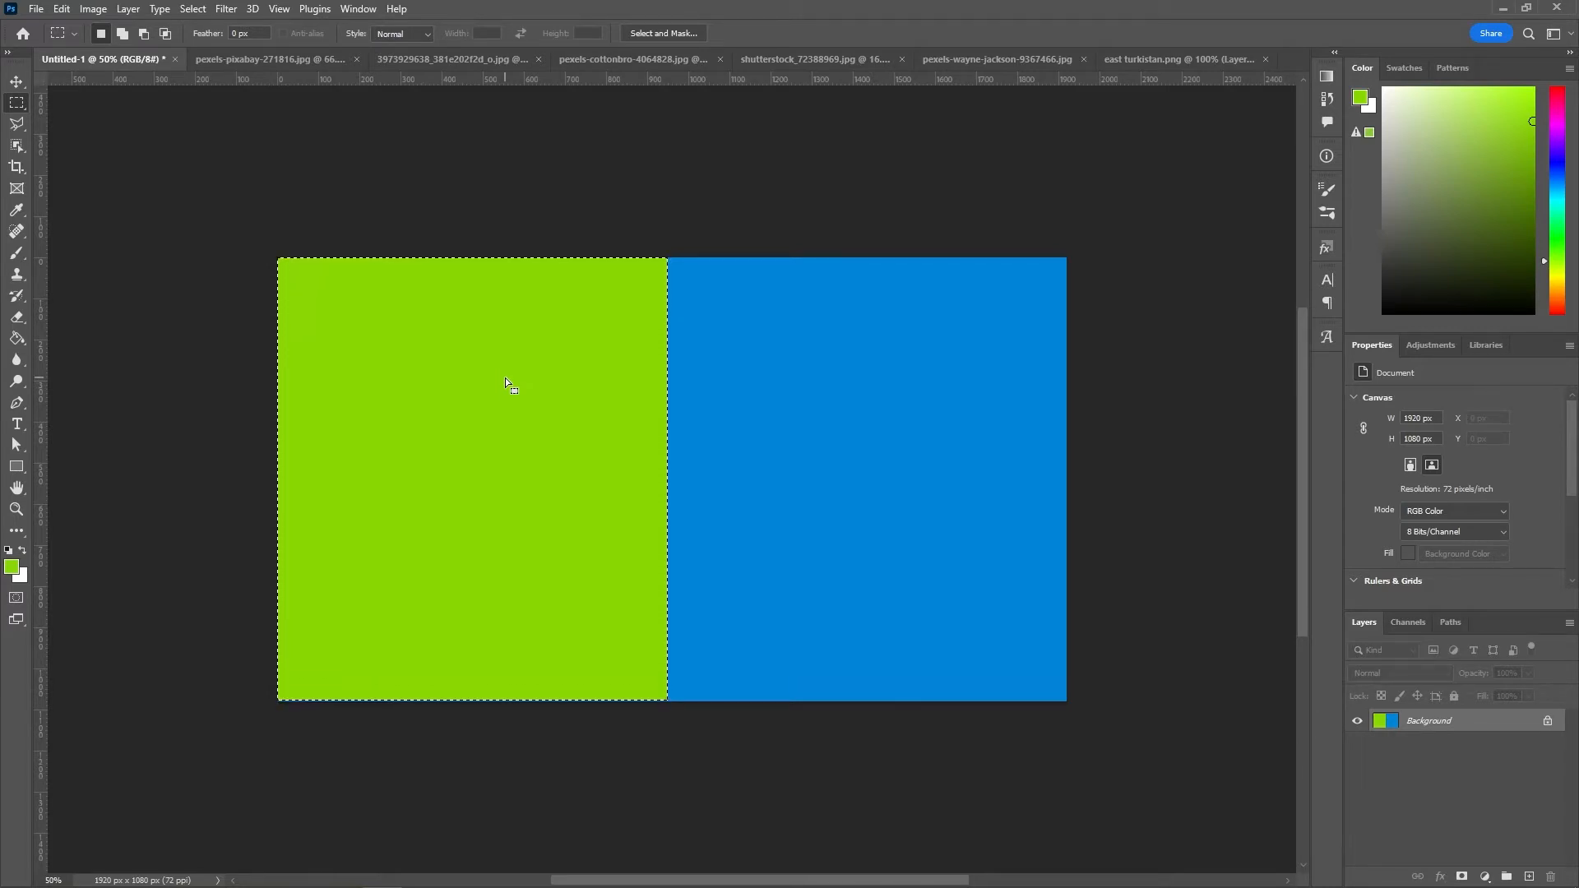
key(ctrl+d)
click(194, 9)
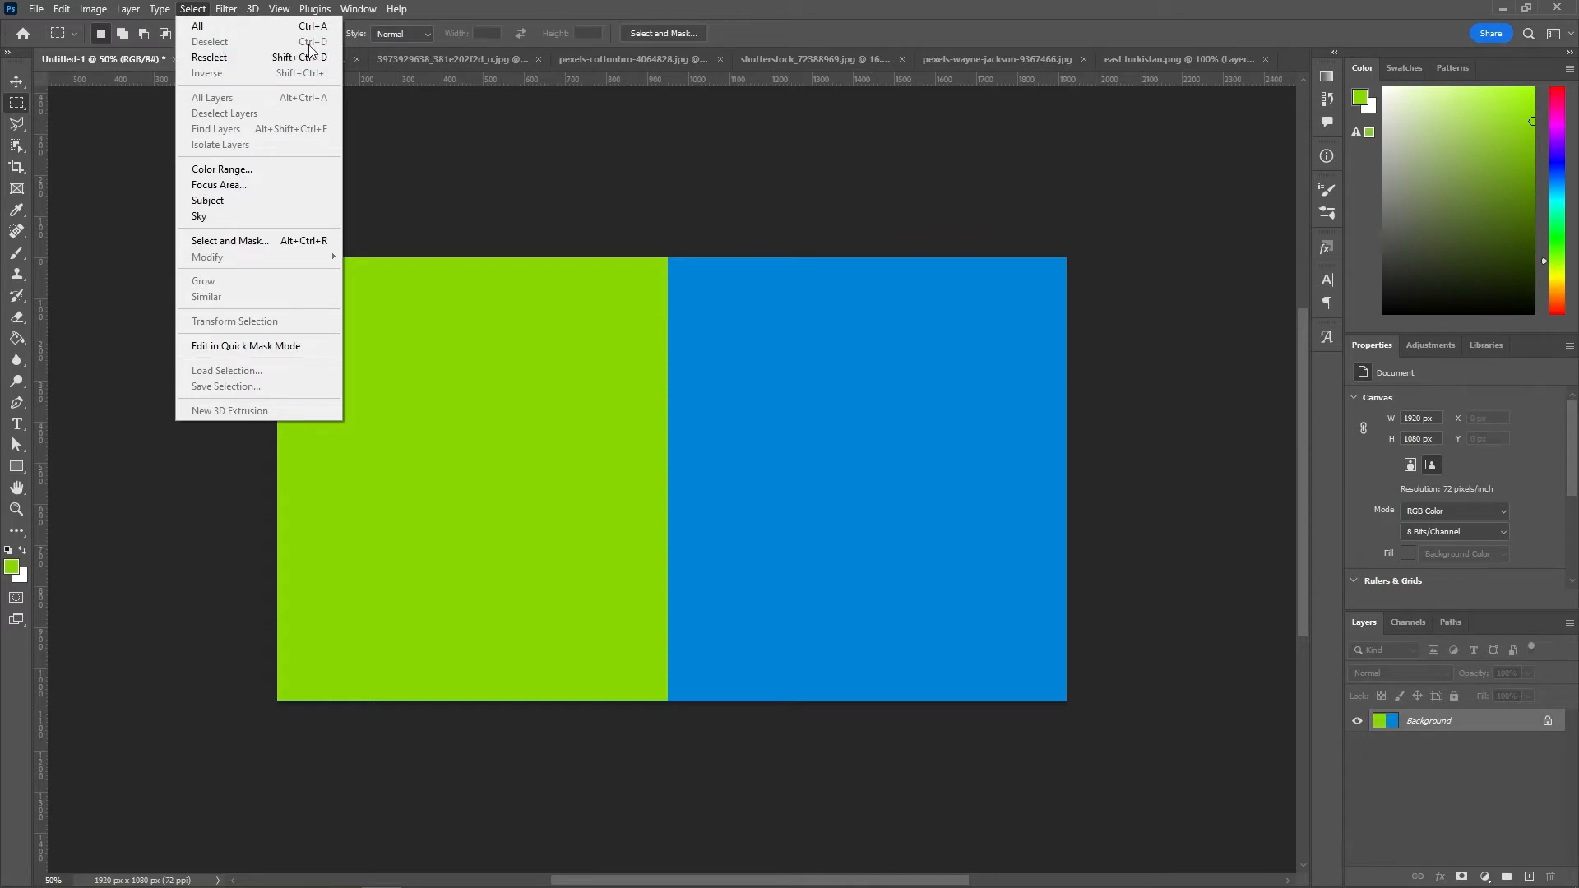
click(530, 370)
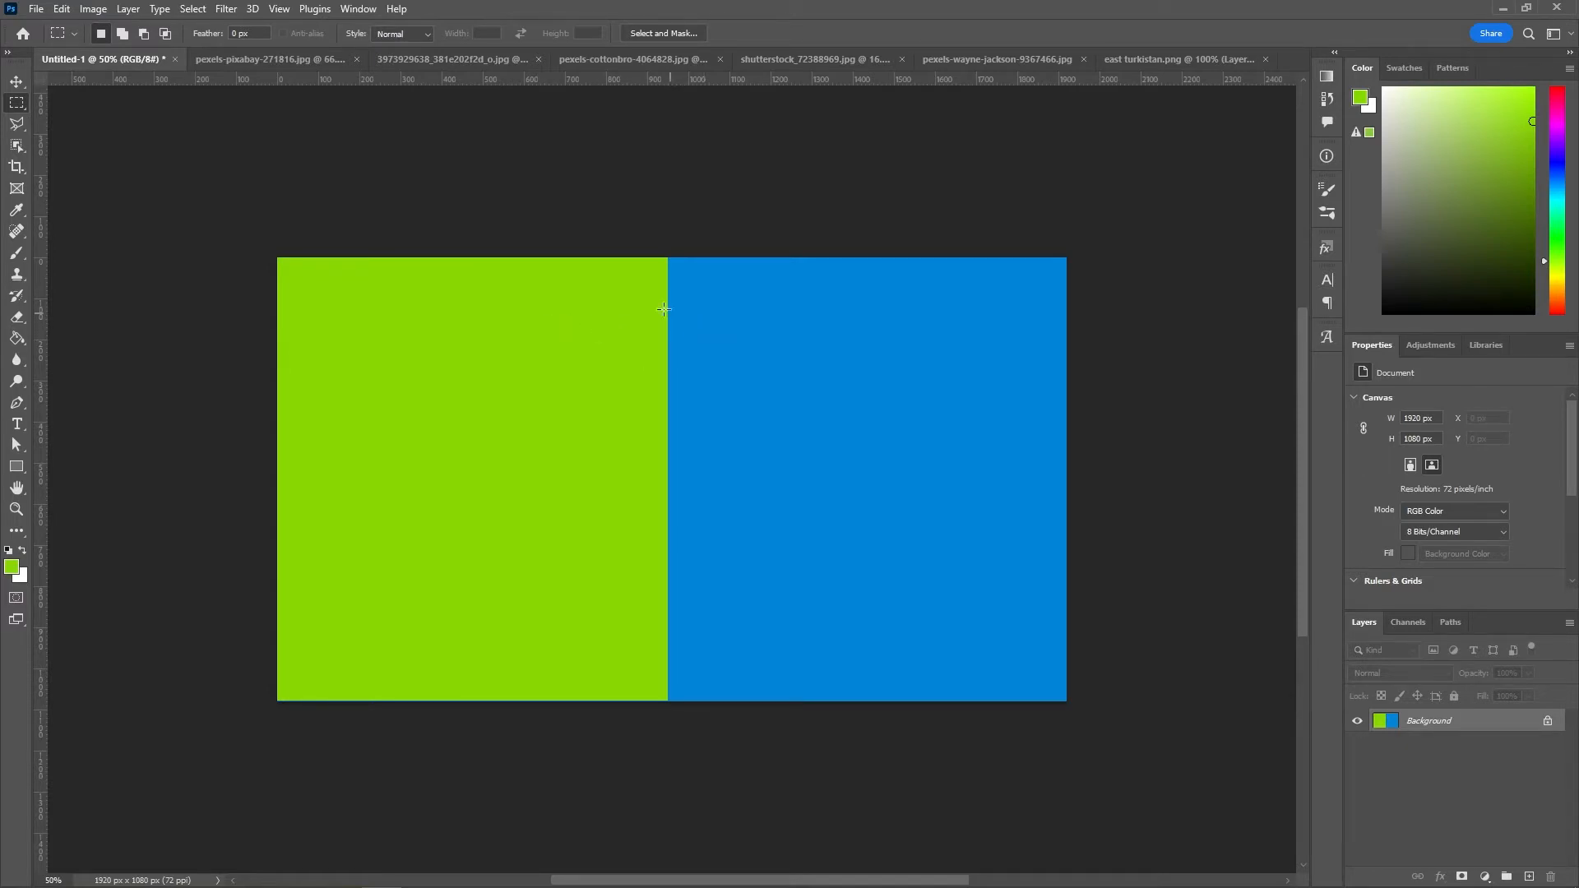
Step: Draw an elliptical selection inside the green half, fill it with a near-white colour and deselect
right_click(17, 103)
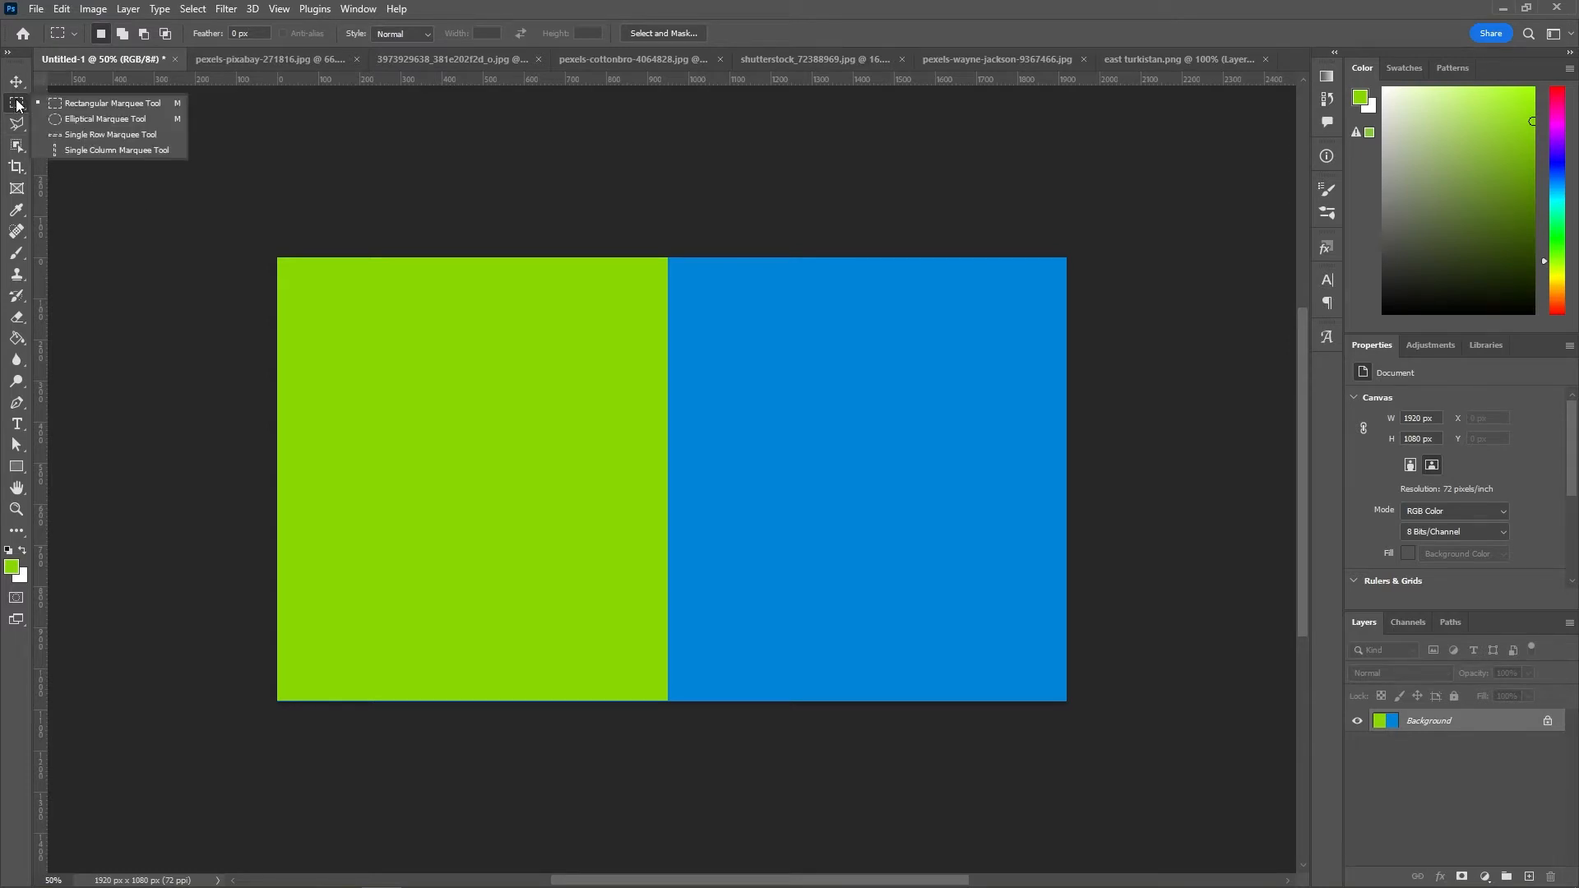
click(71, 120)
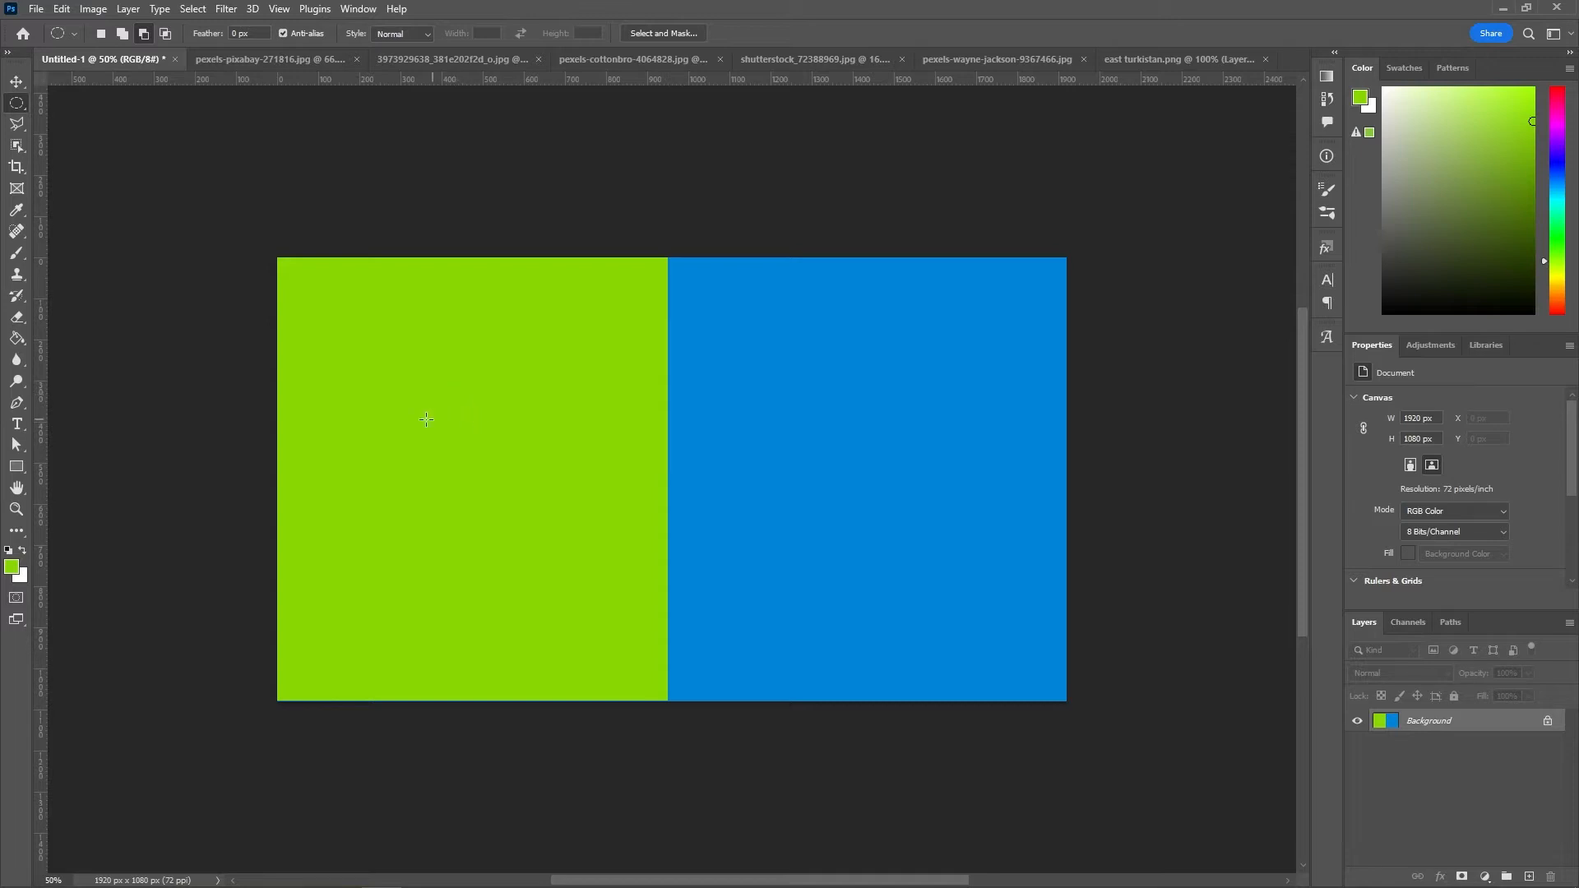
click(12, 566)
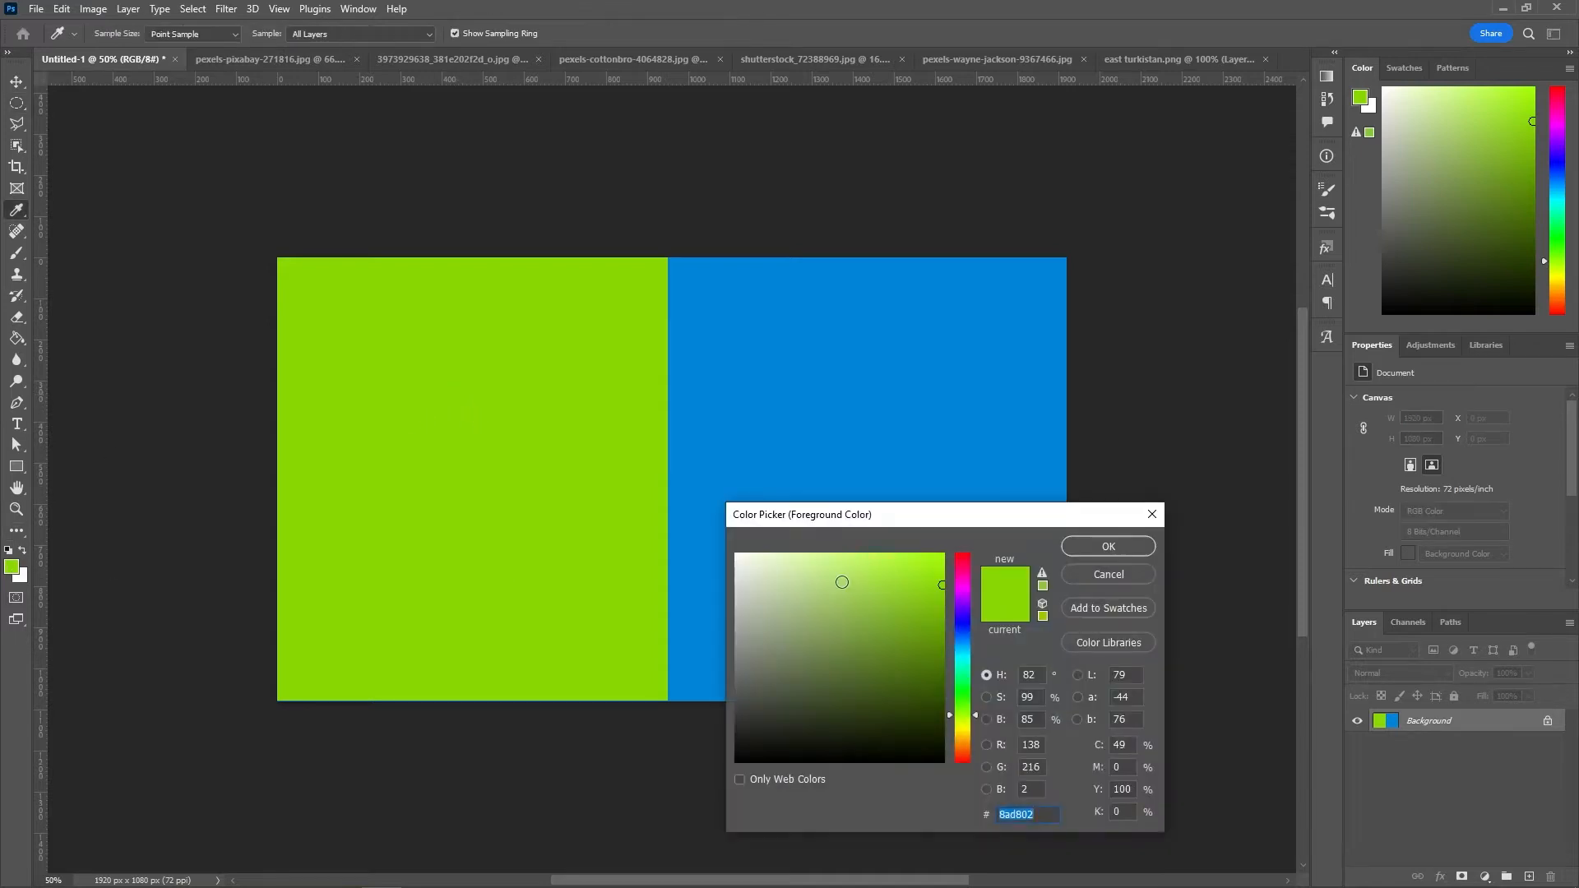
drag(795, 579, 738, 562)
click(1110, 547)
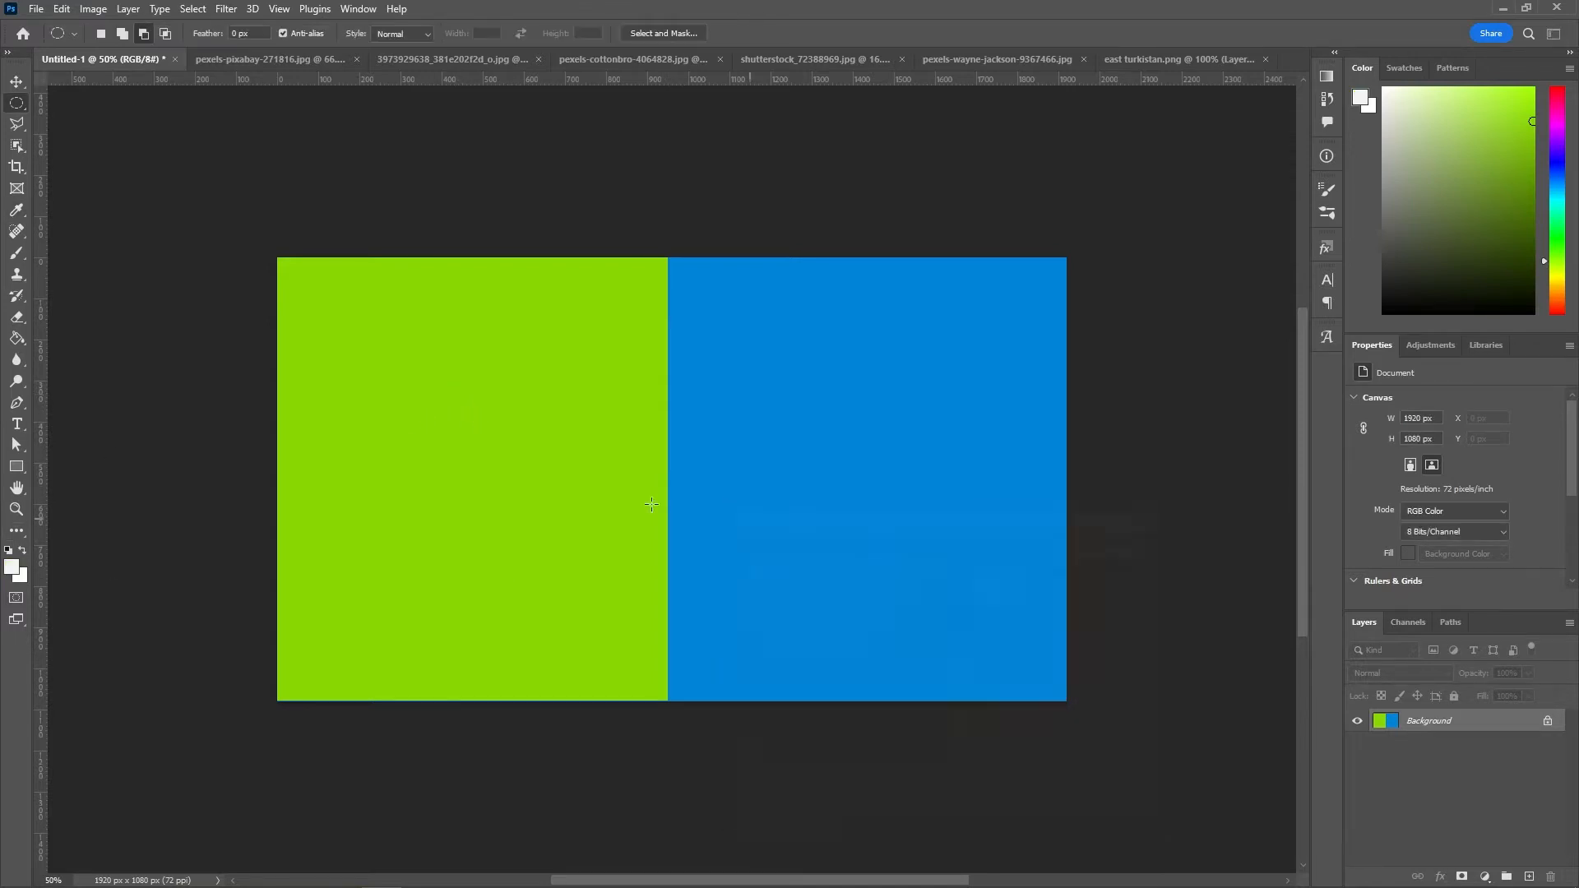
drag(376, 351, 589, 545)
key(alt+BackSpace)
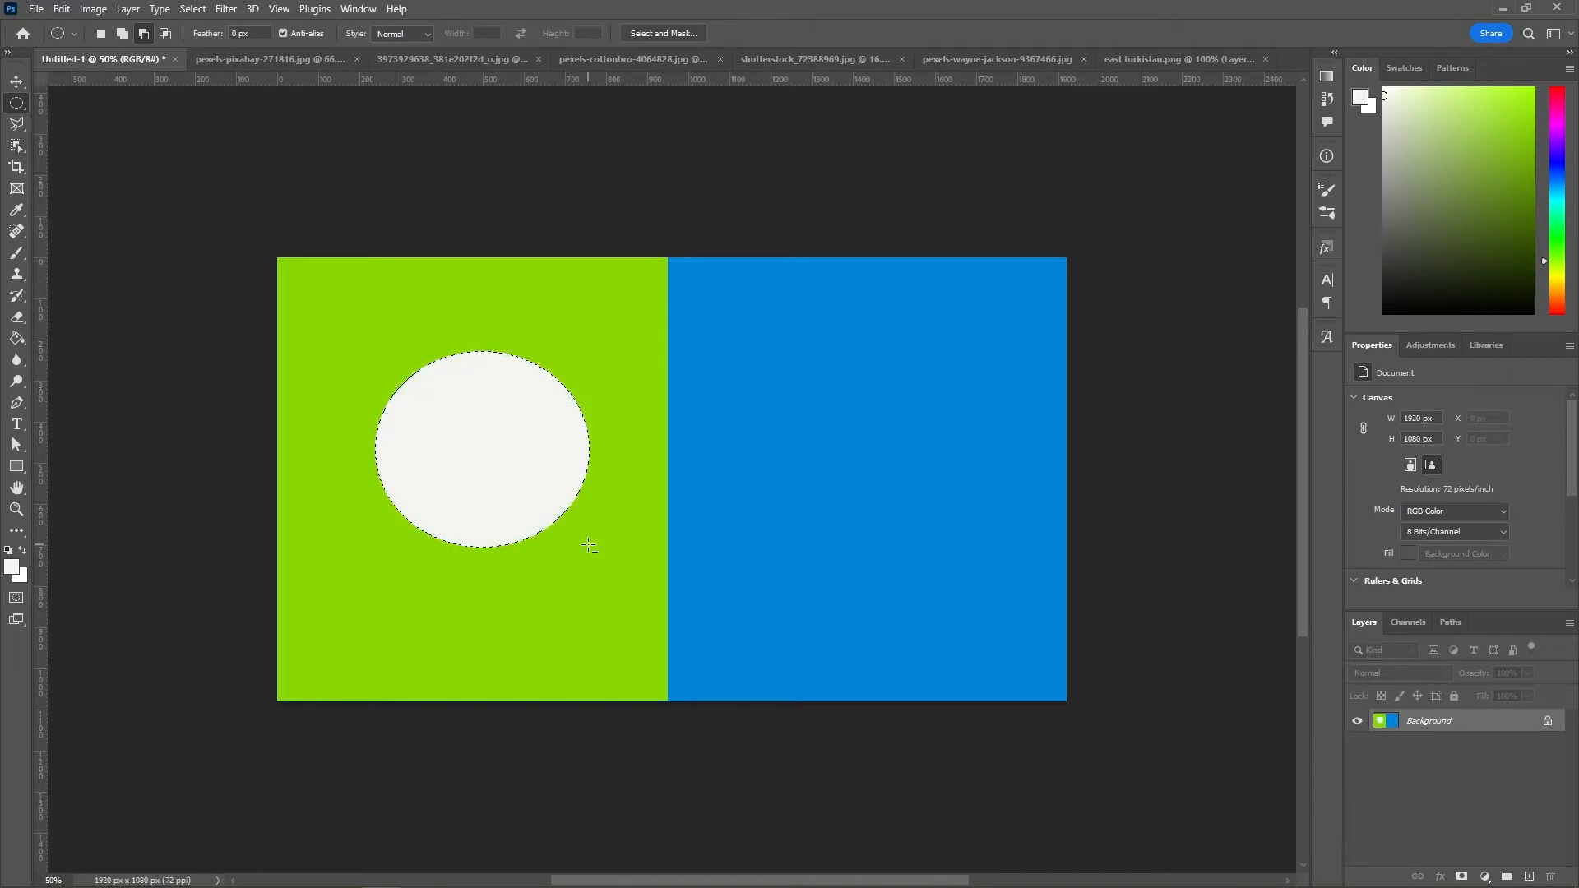
key(ctrl+d)
drag(728, 305, 823, 344)
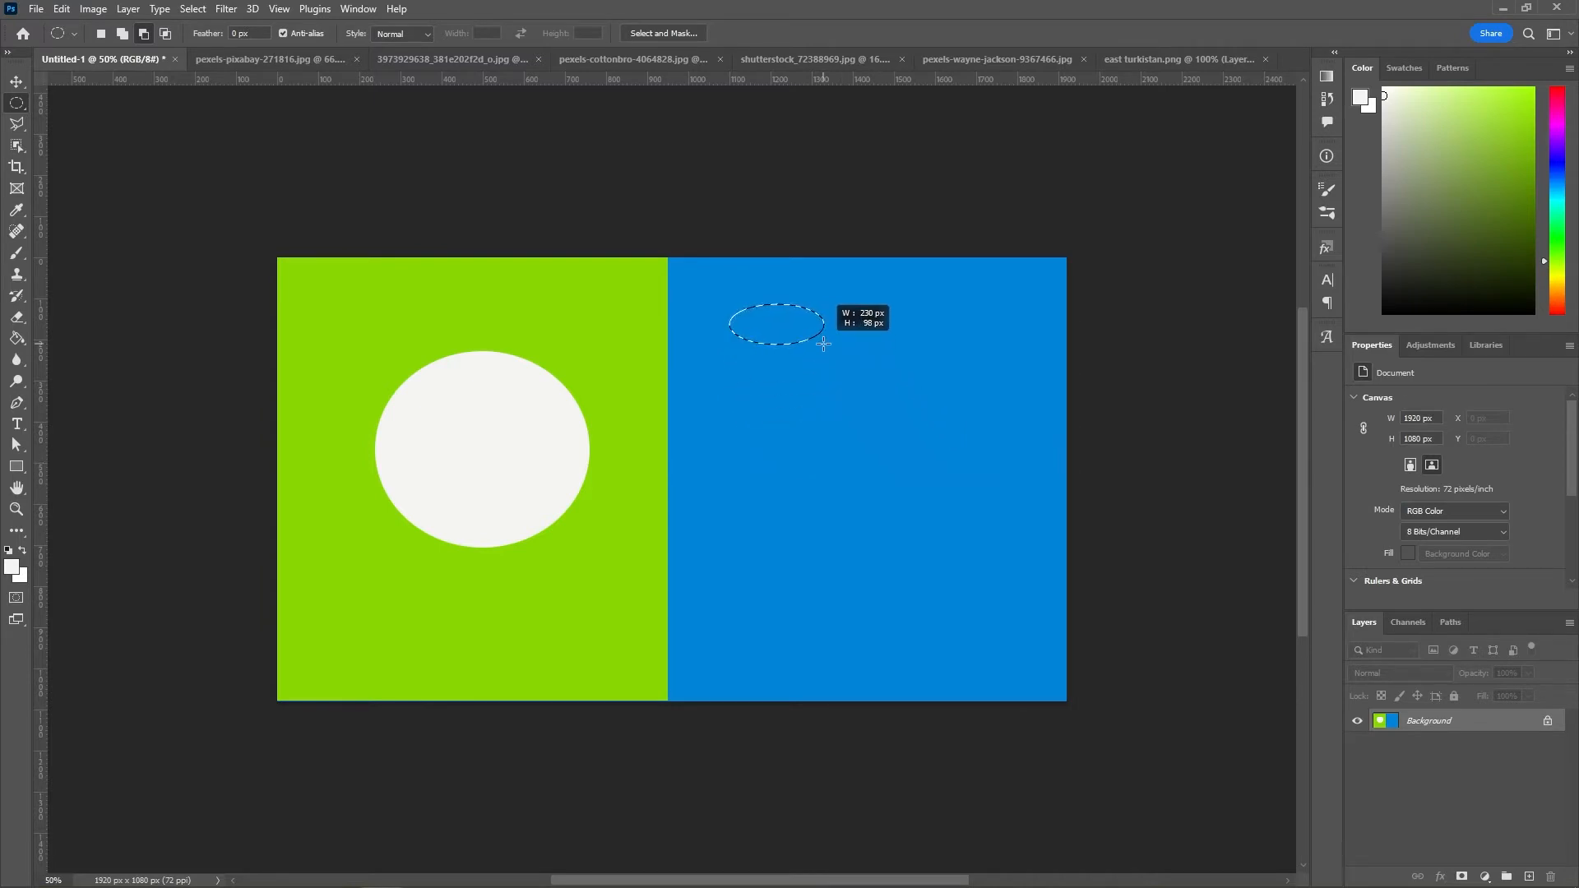
click(789, 344)
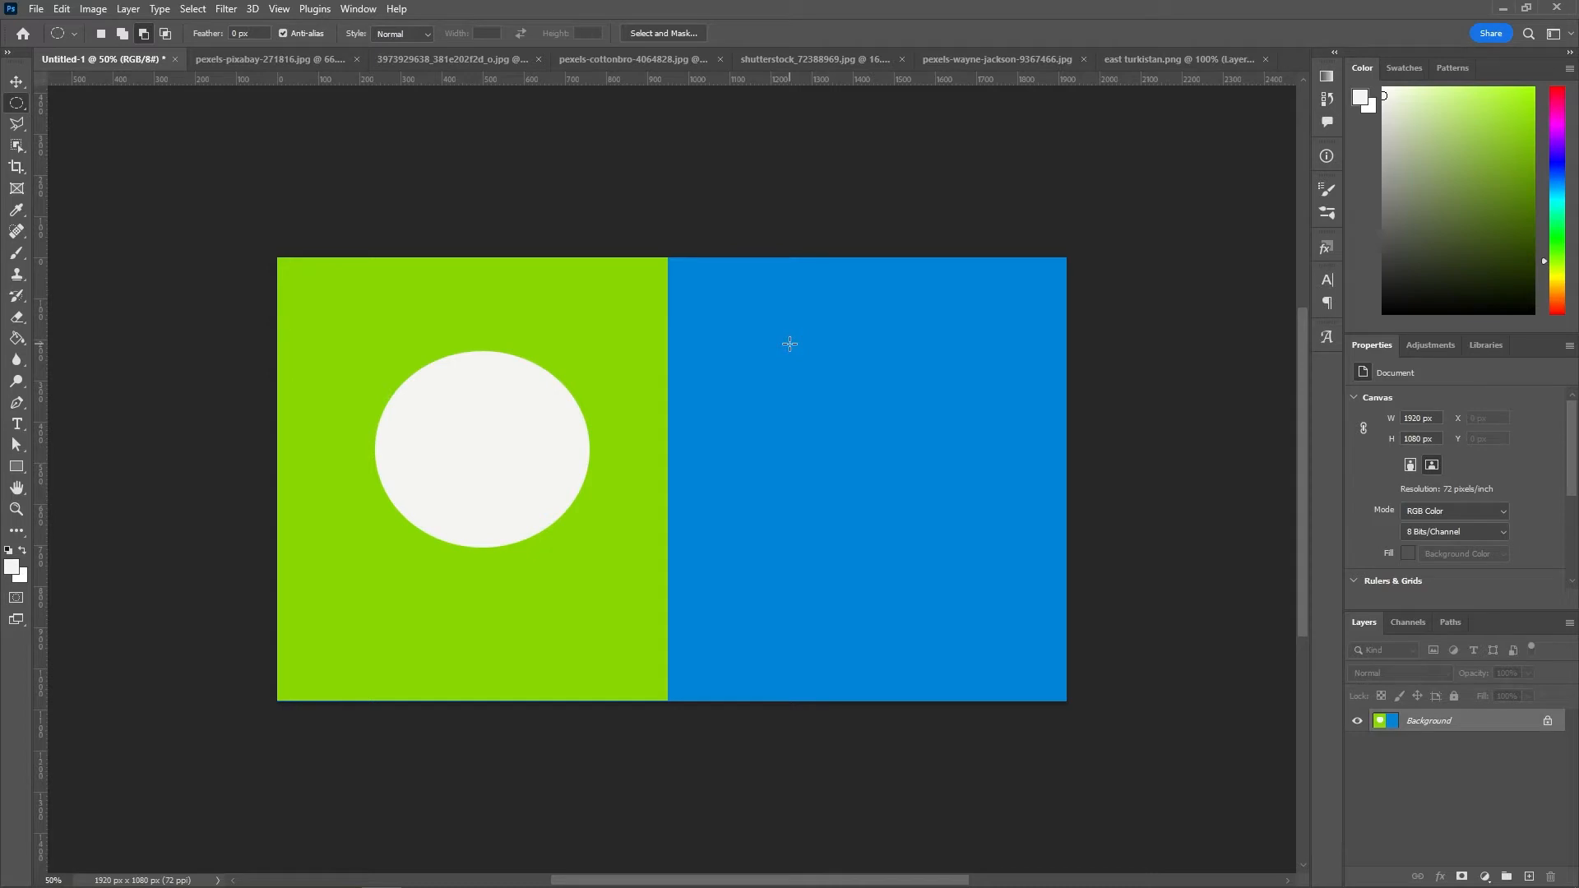
drag(789, 344, 1004, 599)
click(1004, 606)
key(ctrl+r)
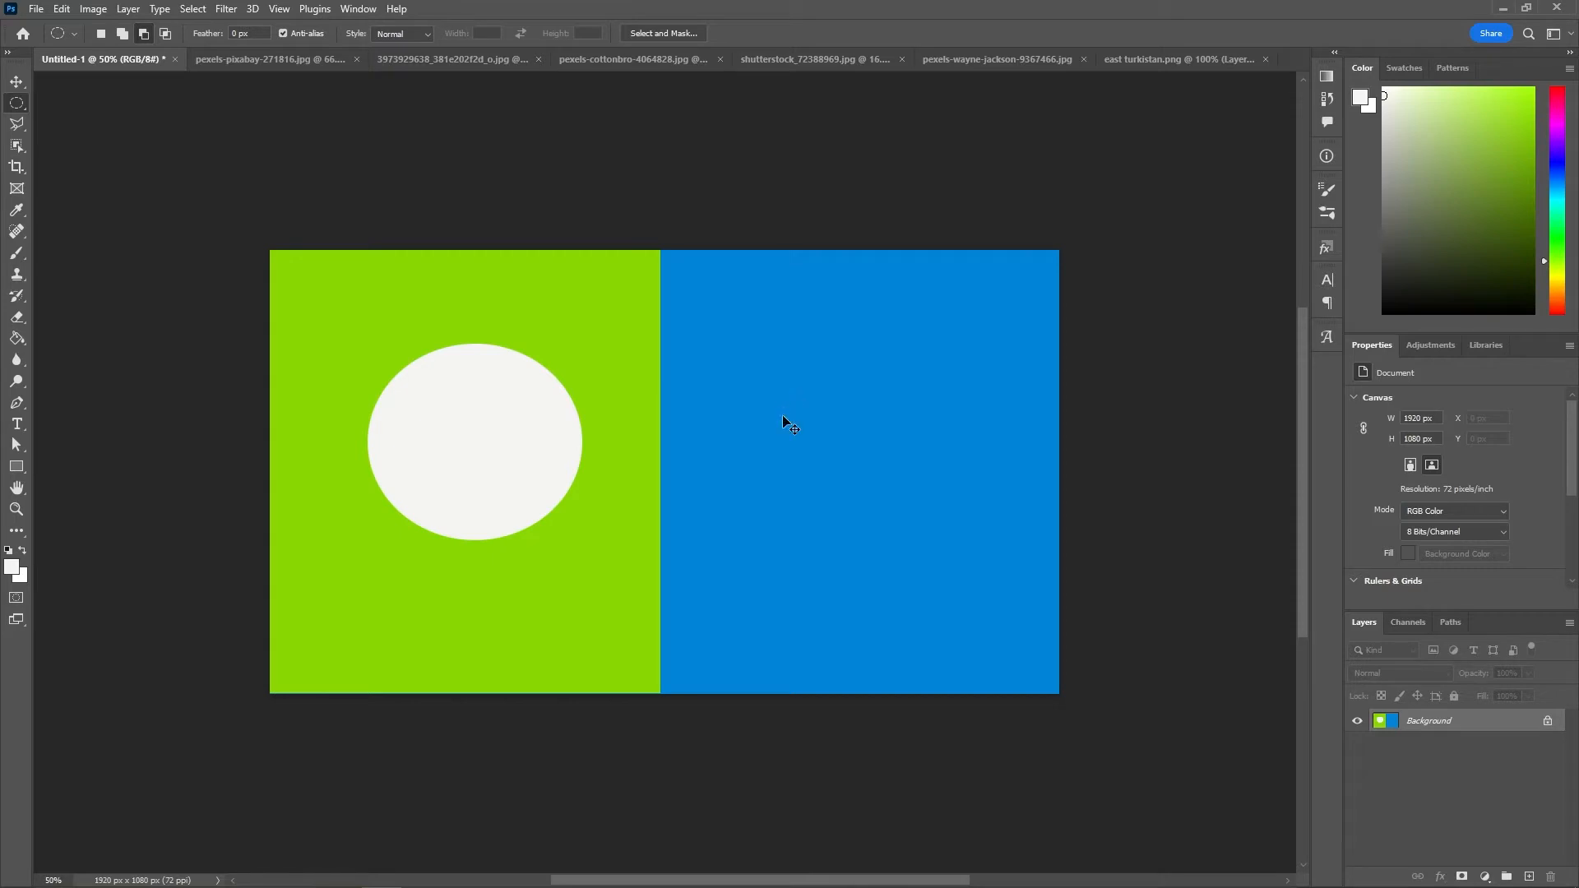
key(ctrl+r)
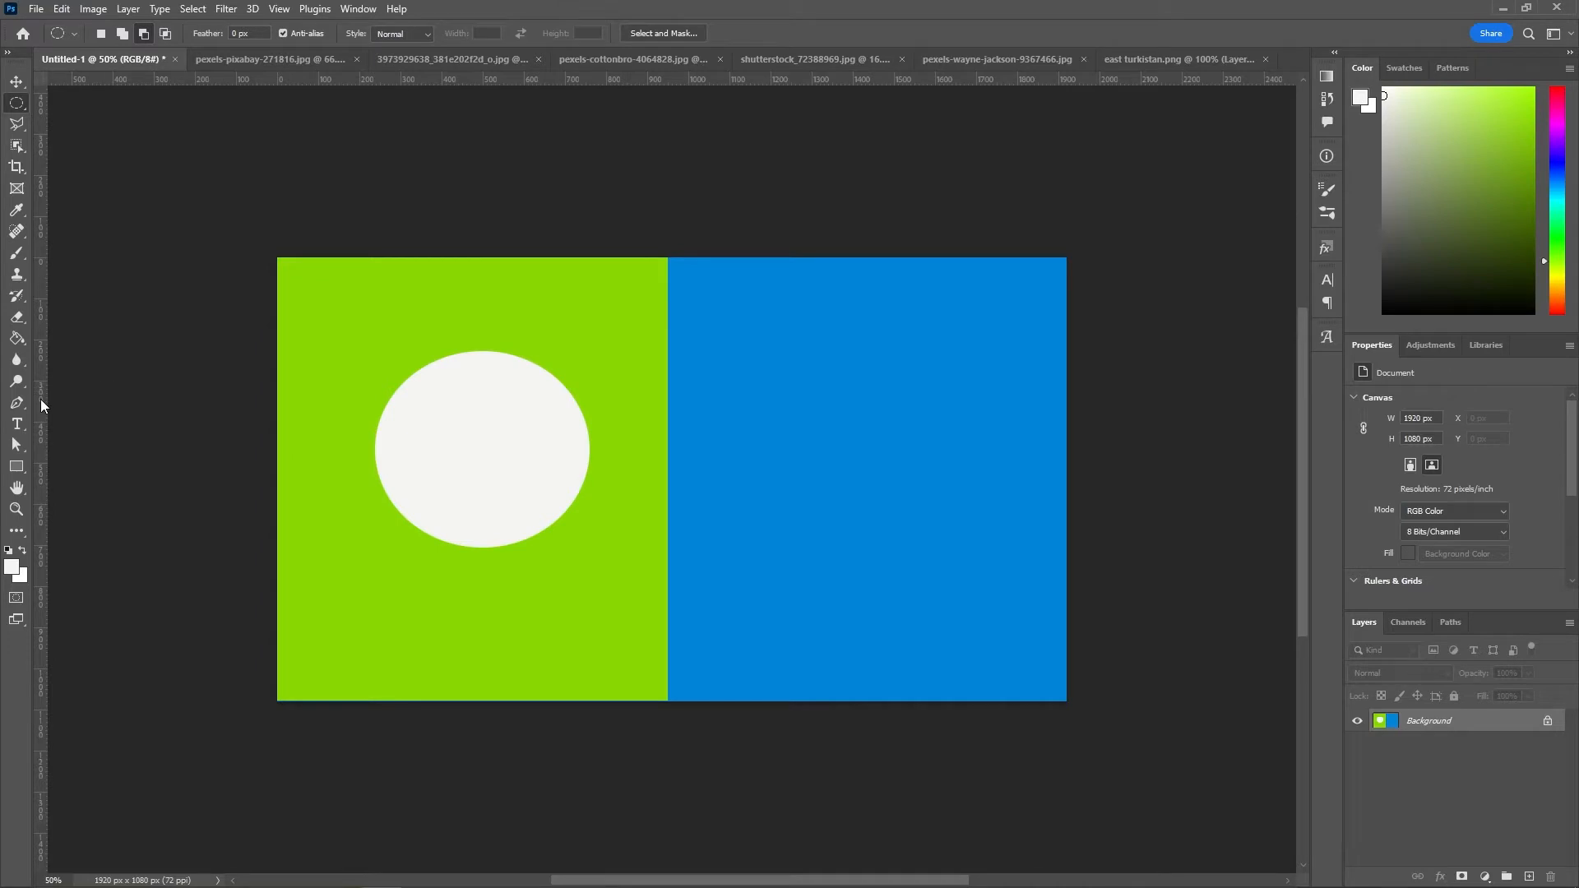
Step: Place vertical guides at the canvas centre and the middle of the blue half, plus a horizontal guide at mid-height
drag(41, 397, 669, 454)
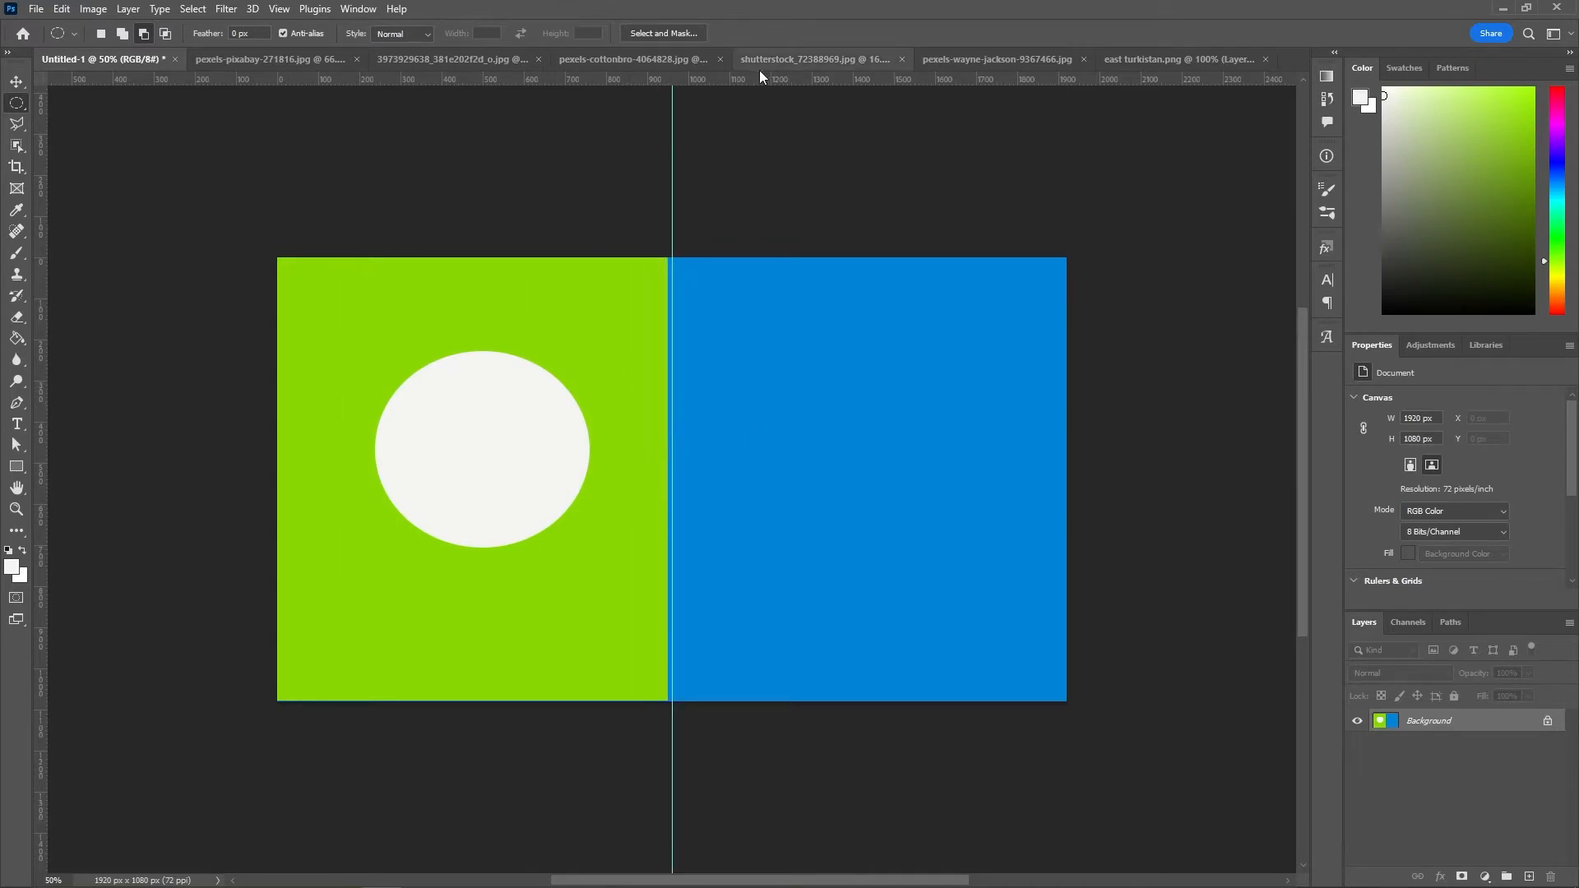
drag(755, 77, 783, 481)
drag(876, 77, 876, 374)
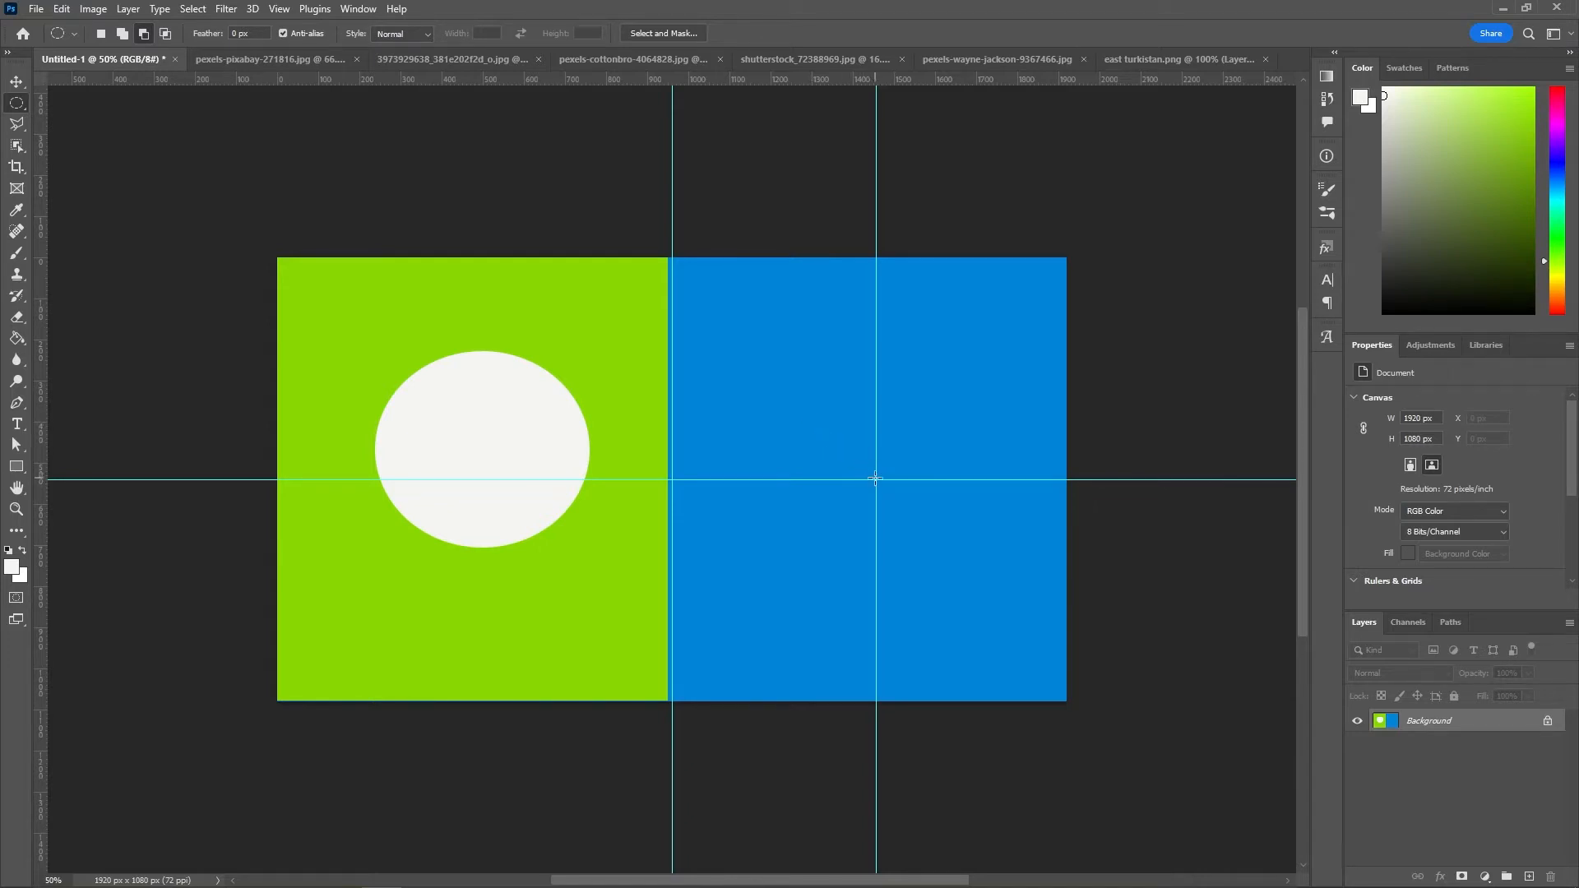
Step: Draw a perfectly circular selection in the blue half, centred on the guide intersection
drag(875, 478, 802, 407)
key(ctrl+d)
click(876, 480)
drag(876, 480, 1164, 624)
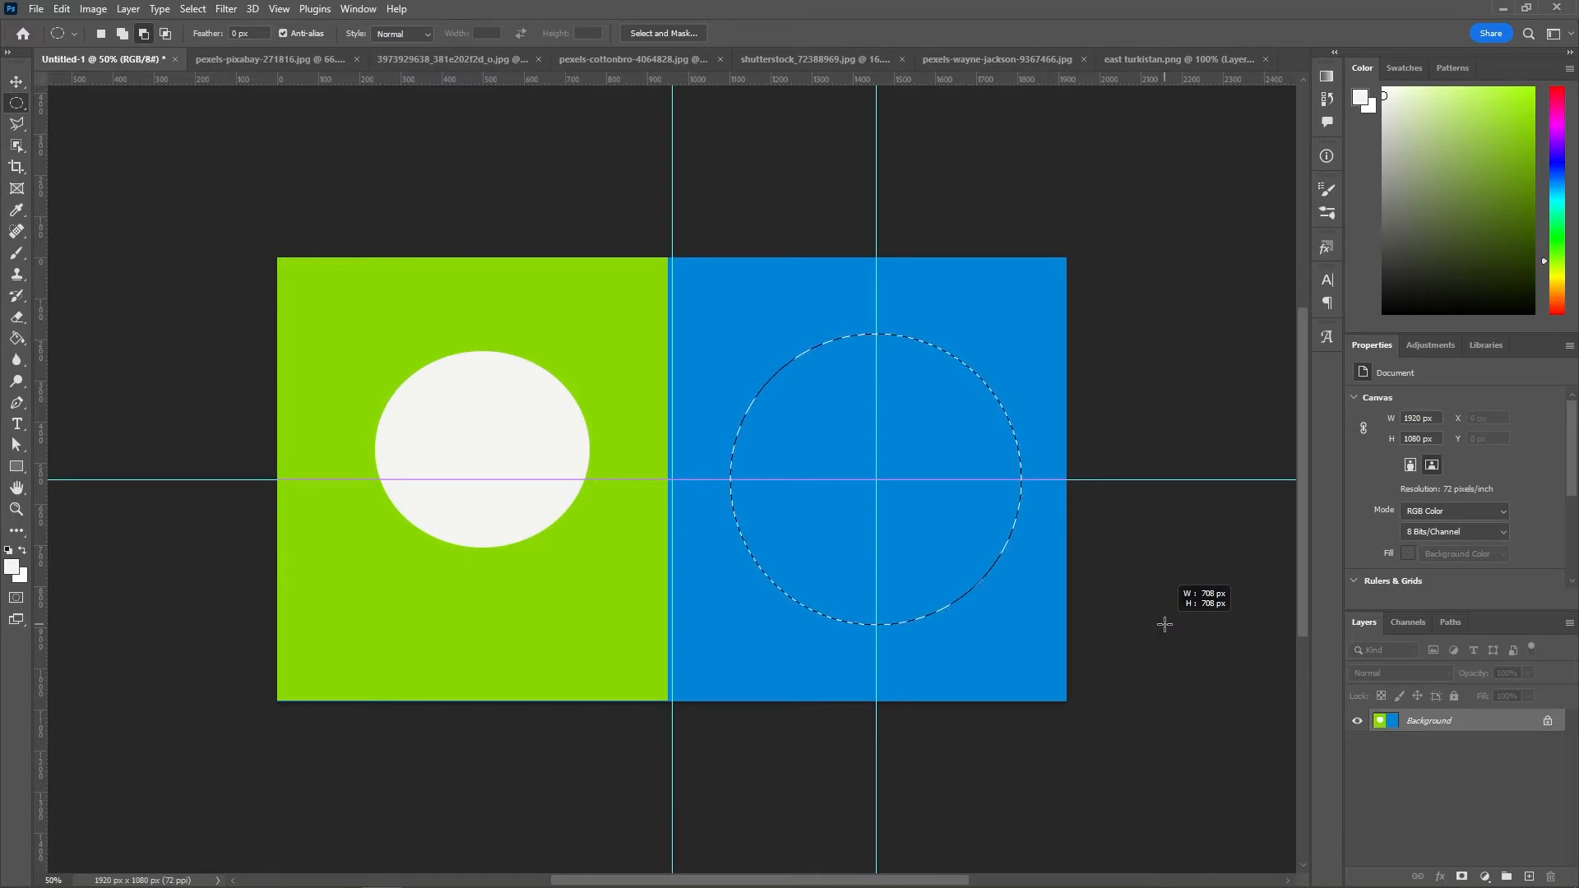
drag(1164, 624, 1148, 615)
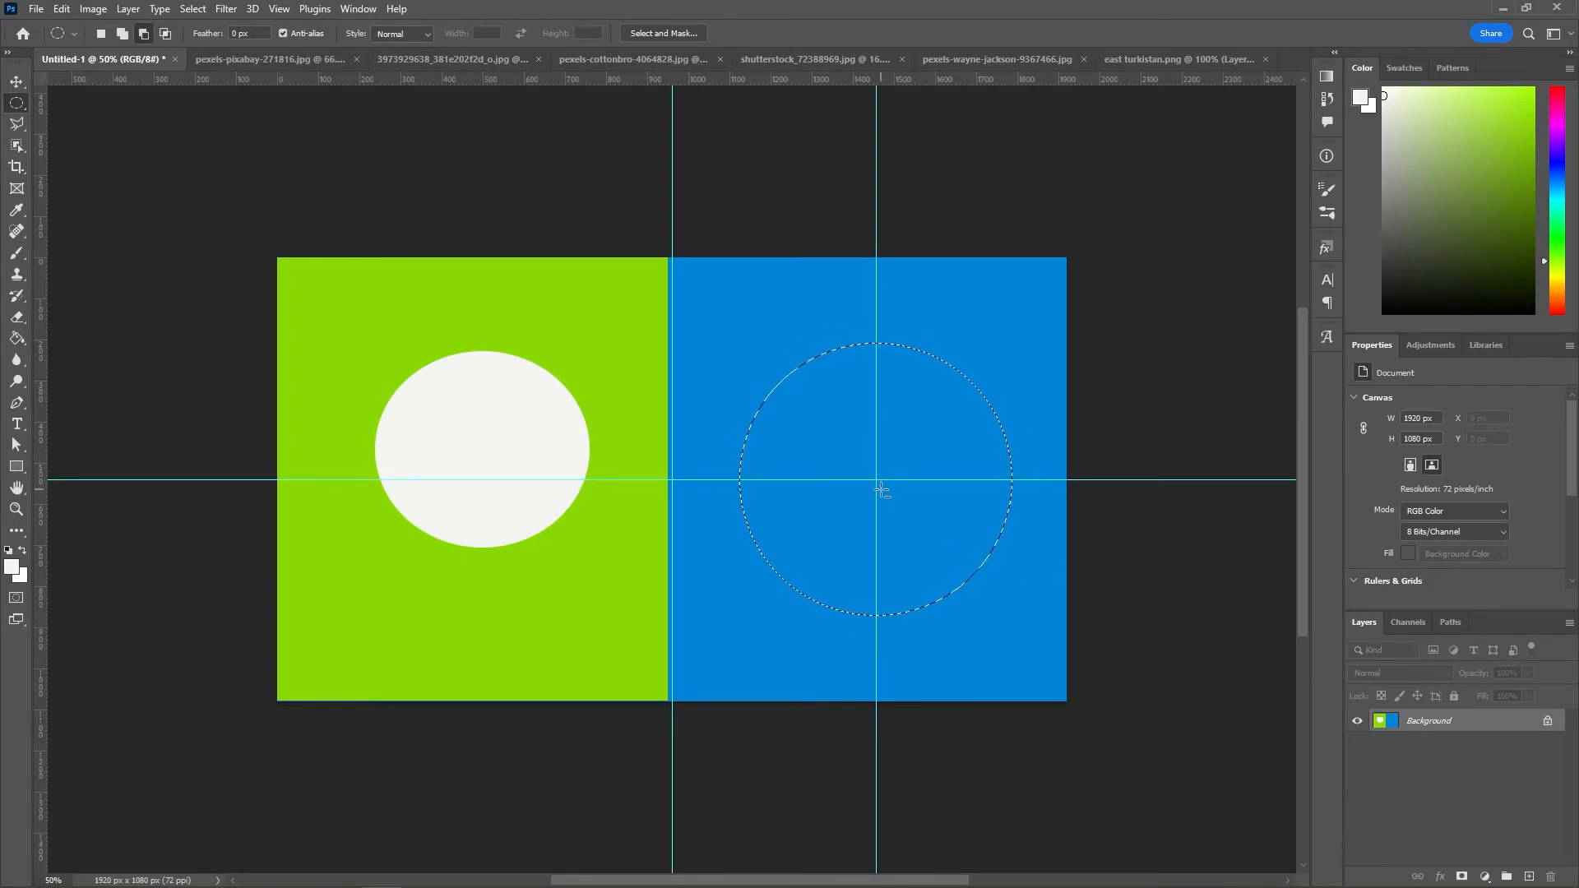
Step: Sample the green half's colour as the foreground, fill the circular selection with it and undo the fill
key(i)
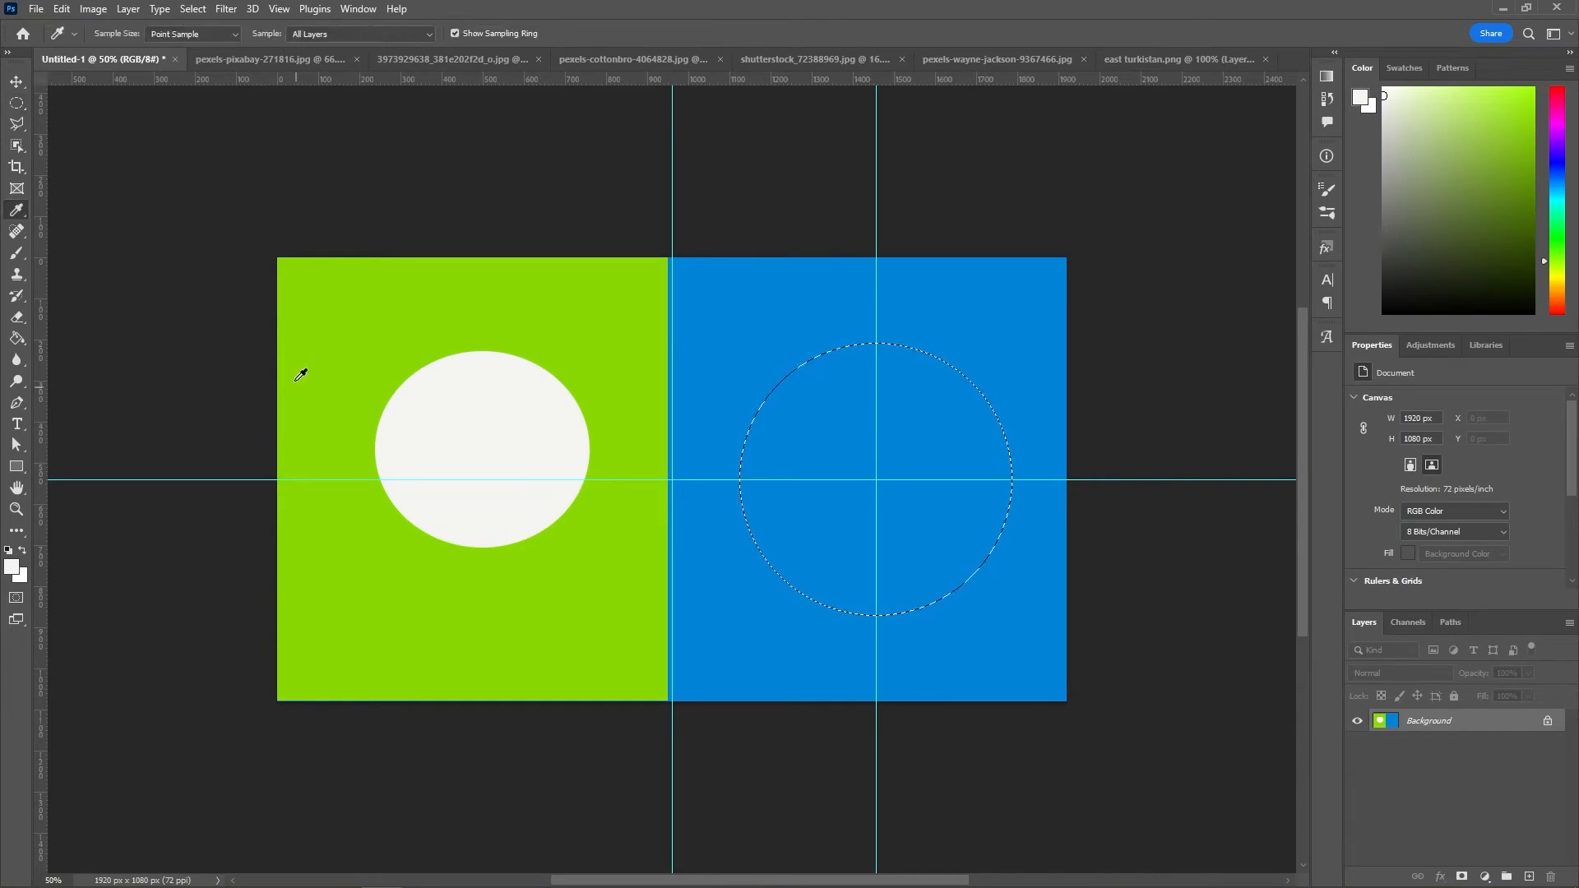
click(334, 358)
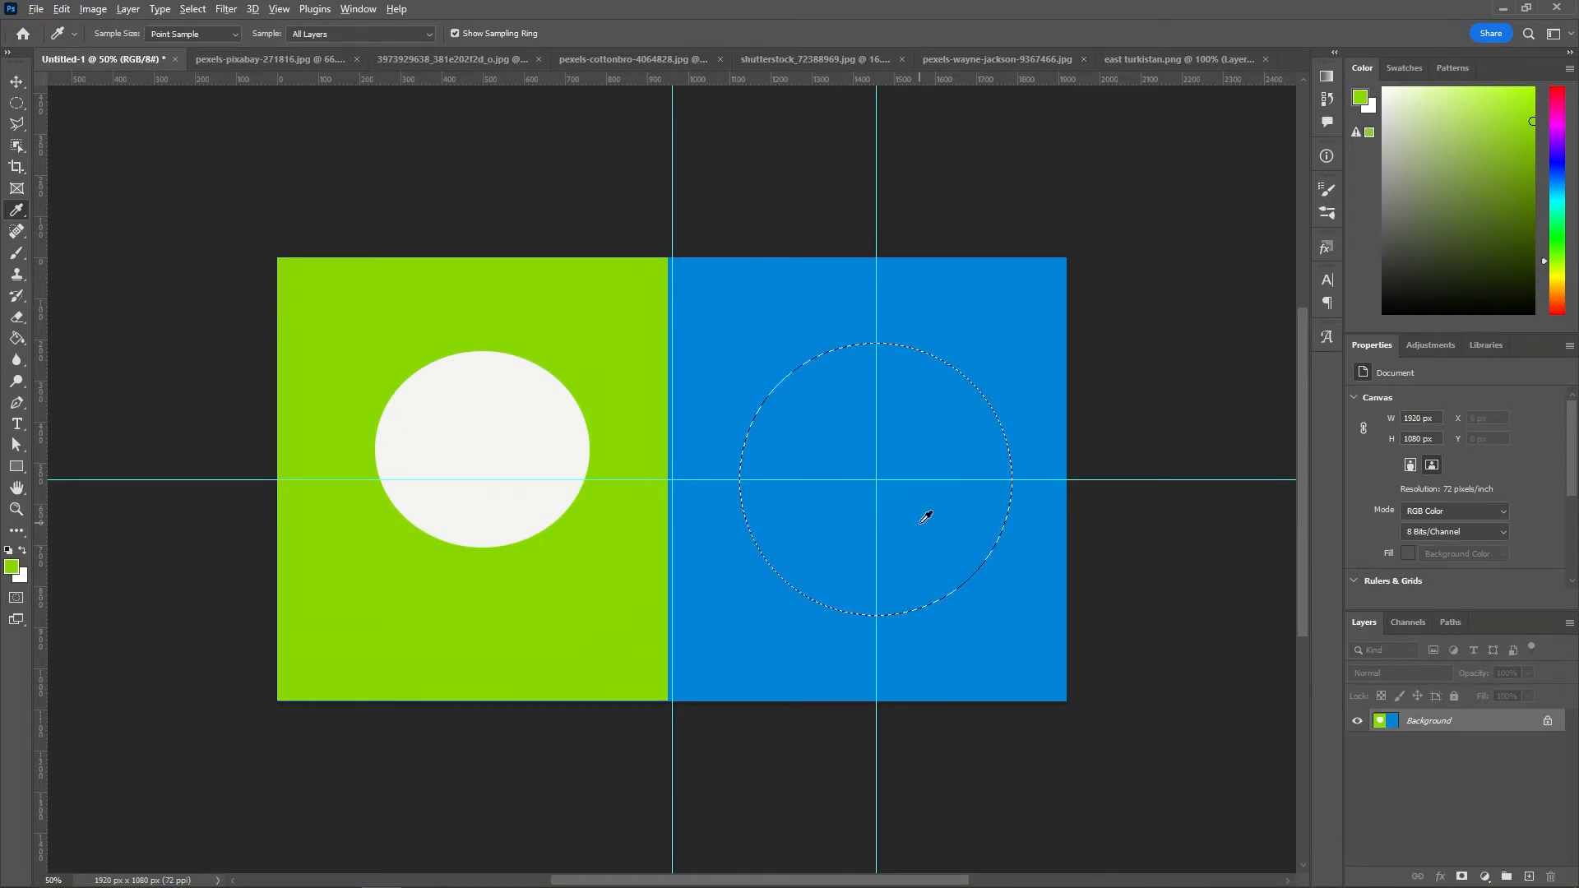
key(alt+BackSpace)
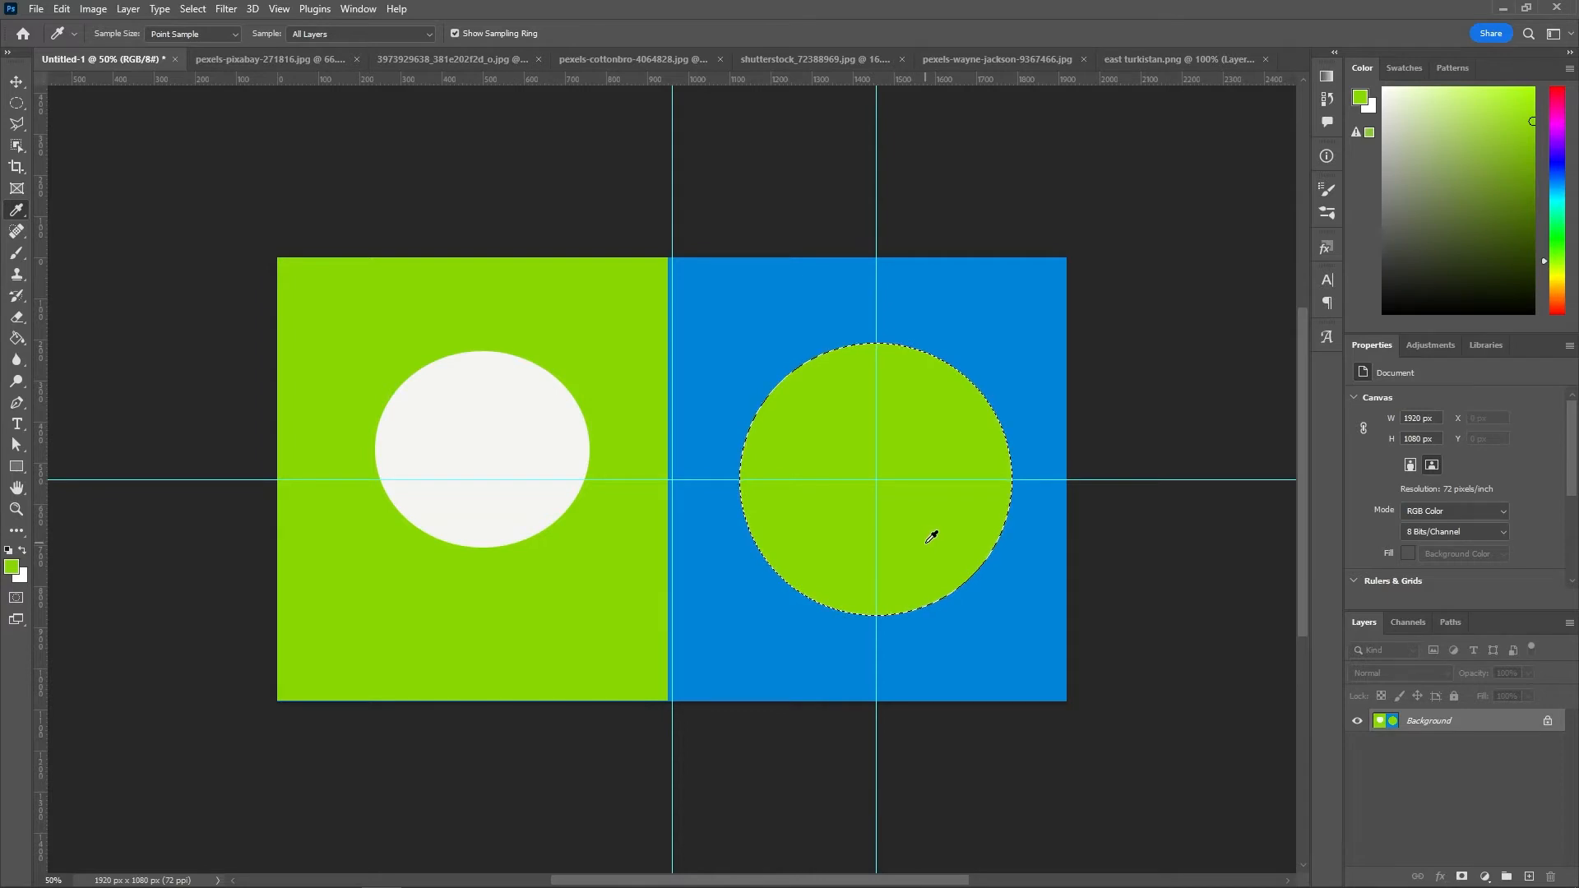
key(ctrl+z)
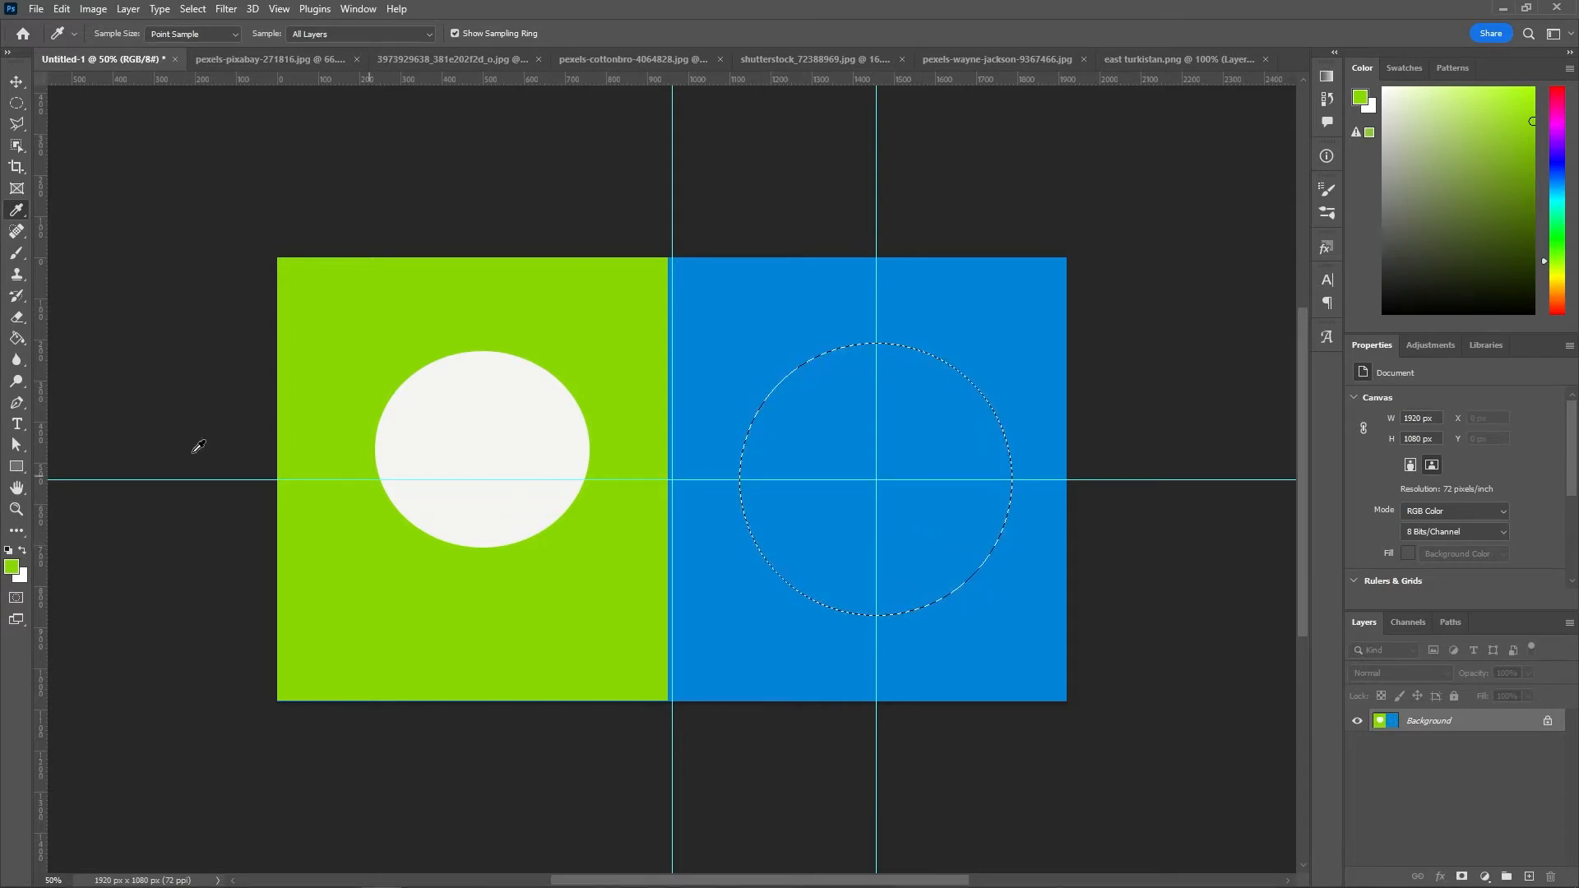
Step: Fill the circular selection with the sampled green using the Paint Bucket tool and deselect
click(15, 338)
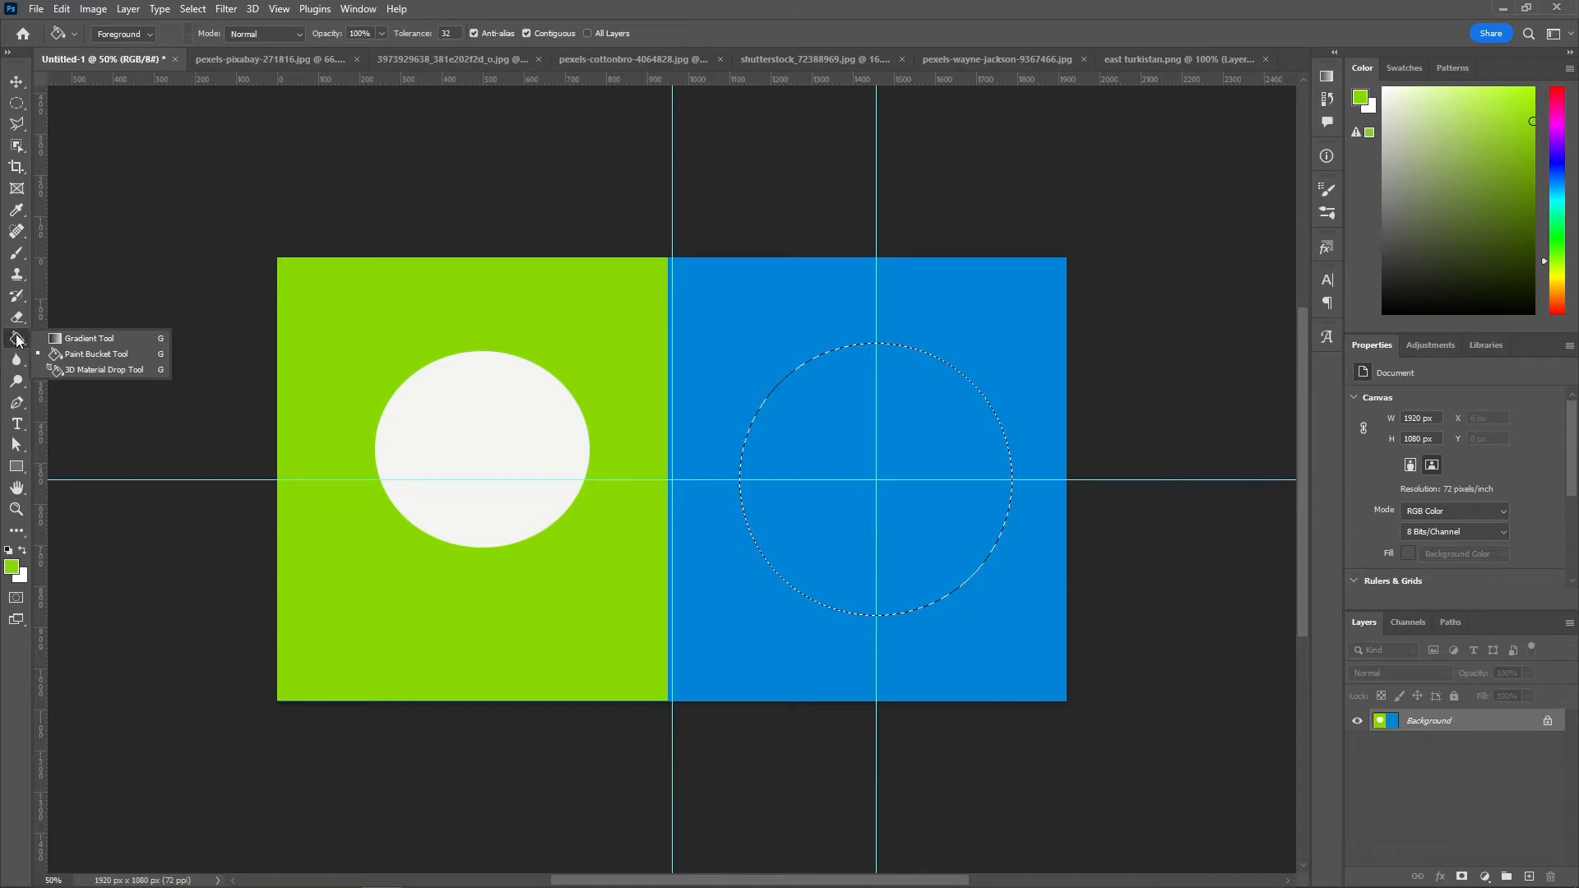
click(17, 339)
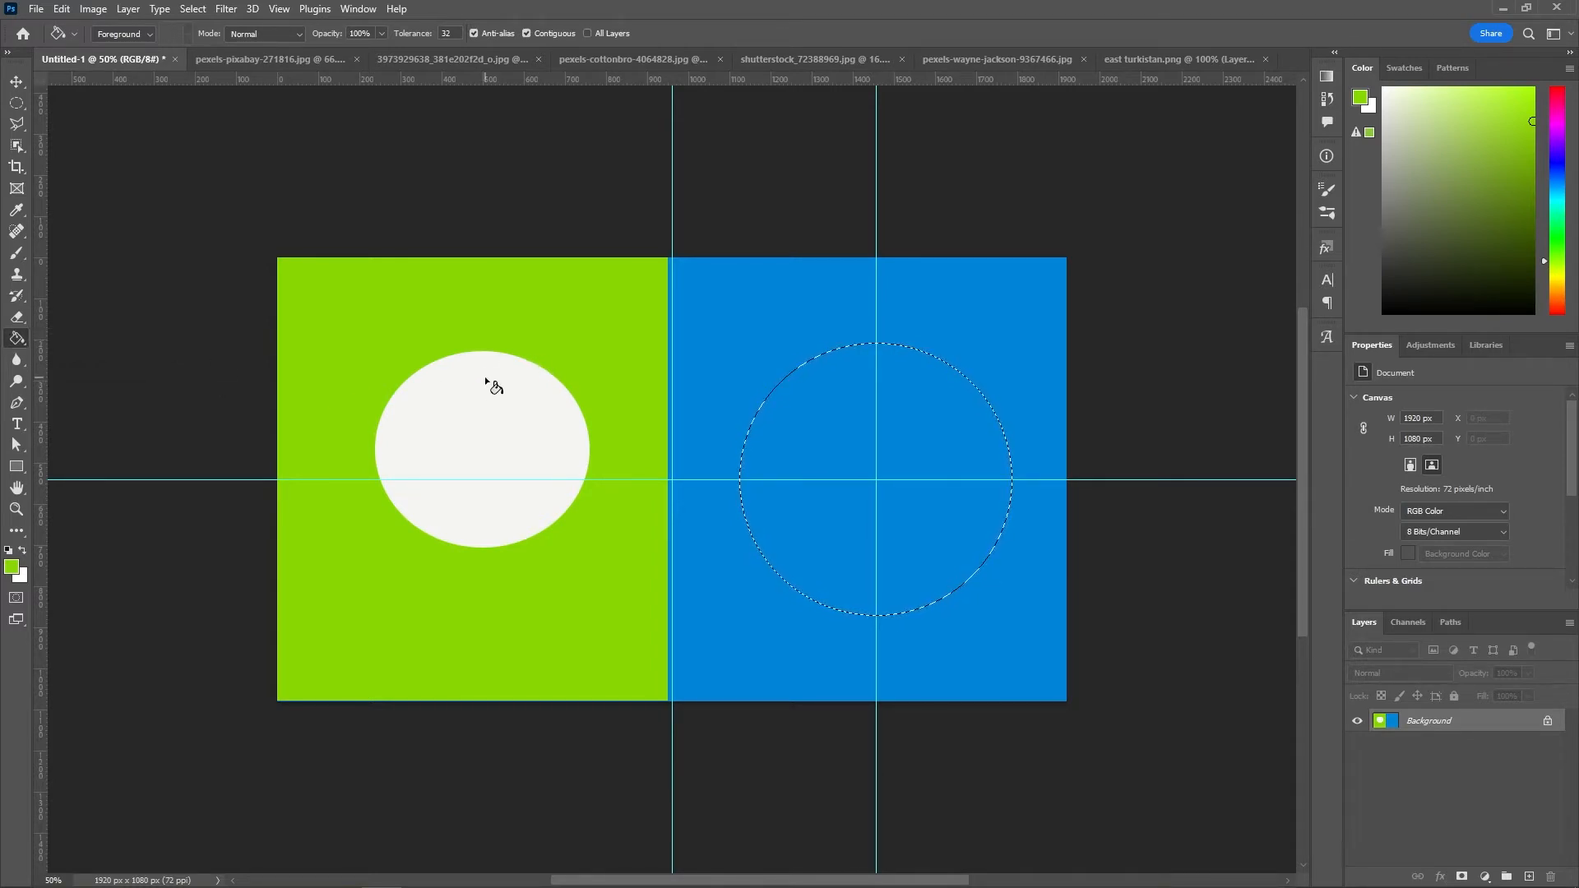
right_click(21, 339)
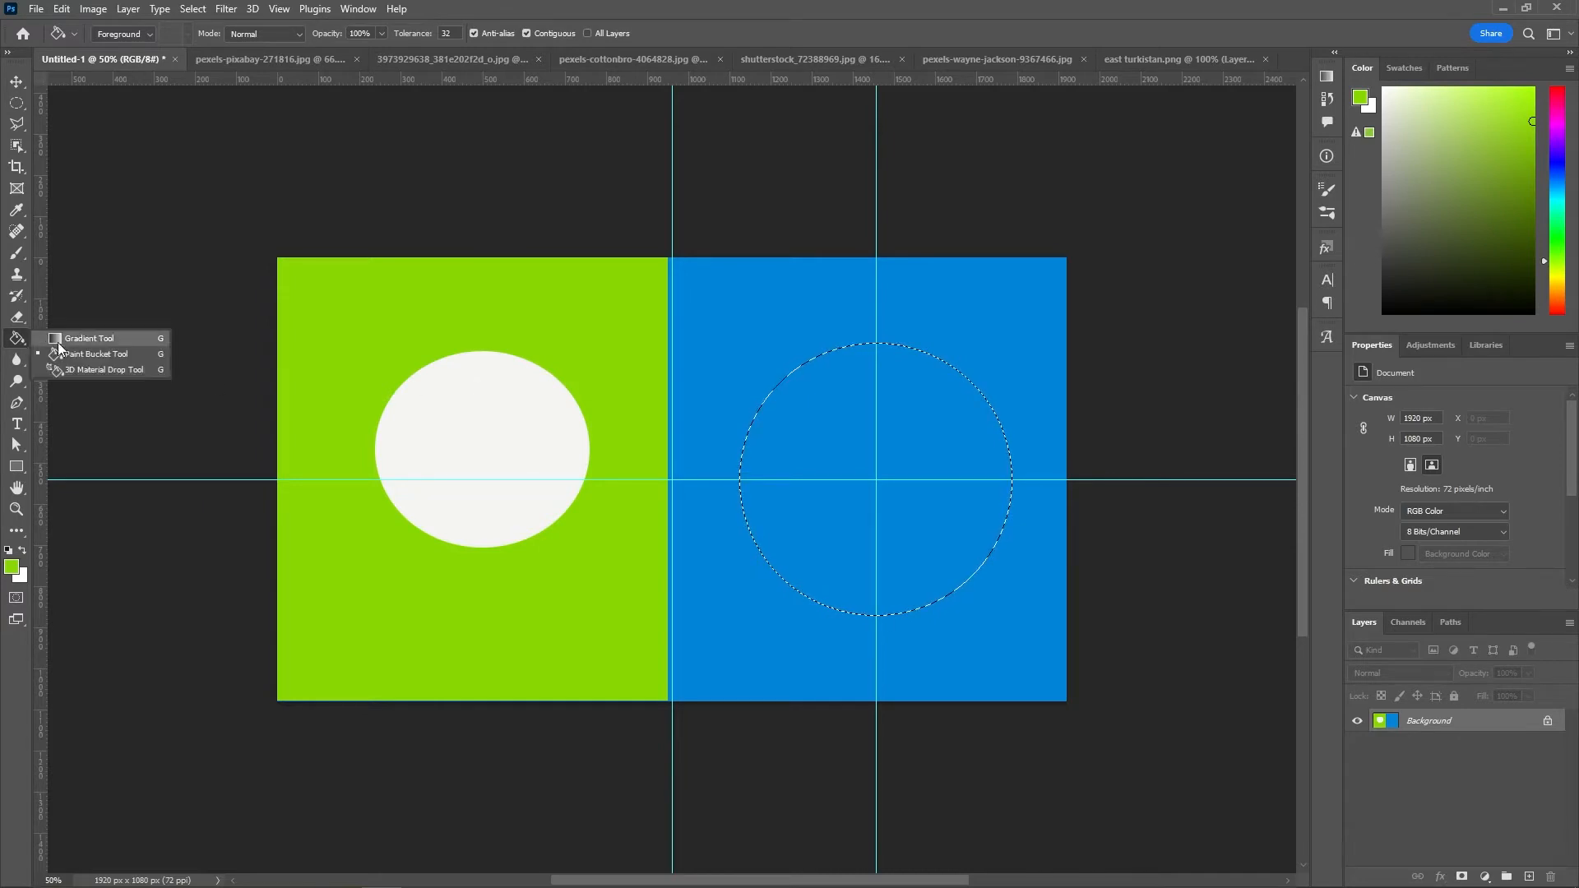
click(80, 357)
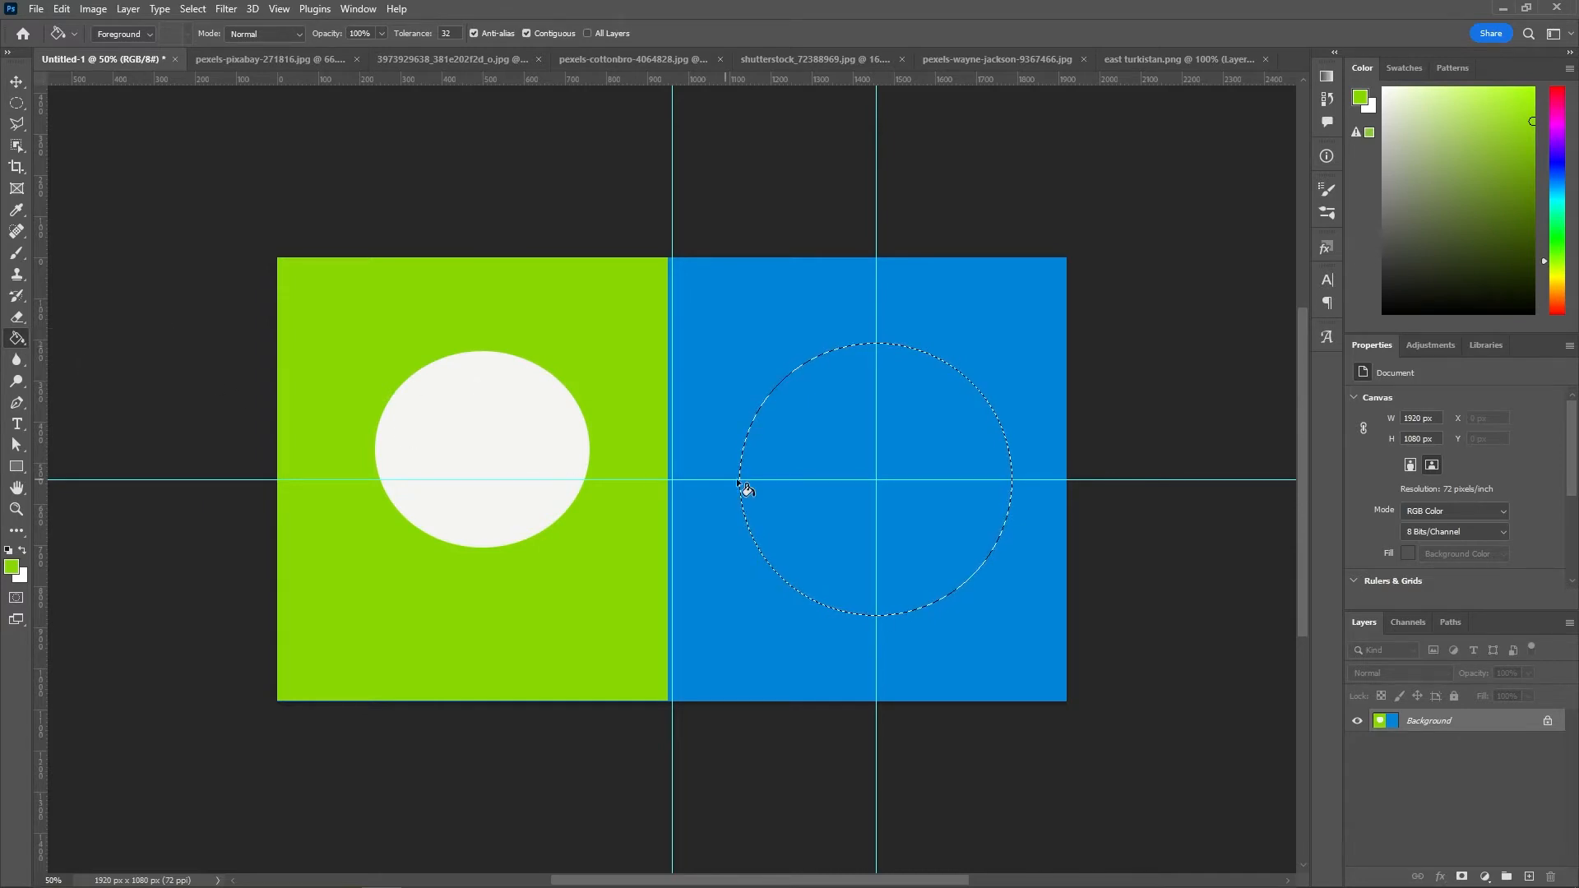
click(796, 432)
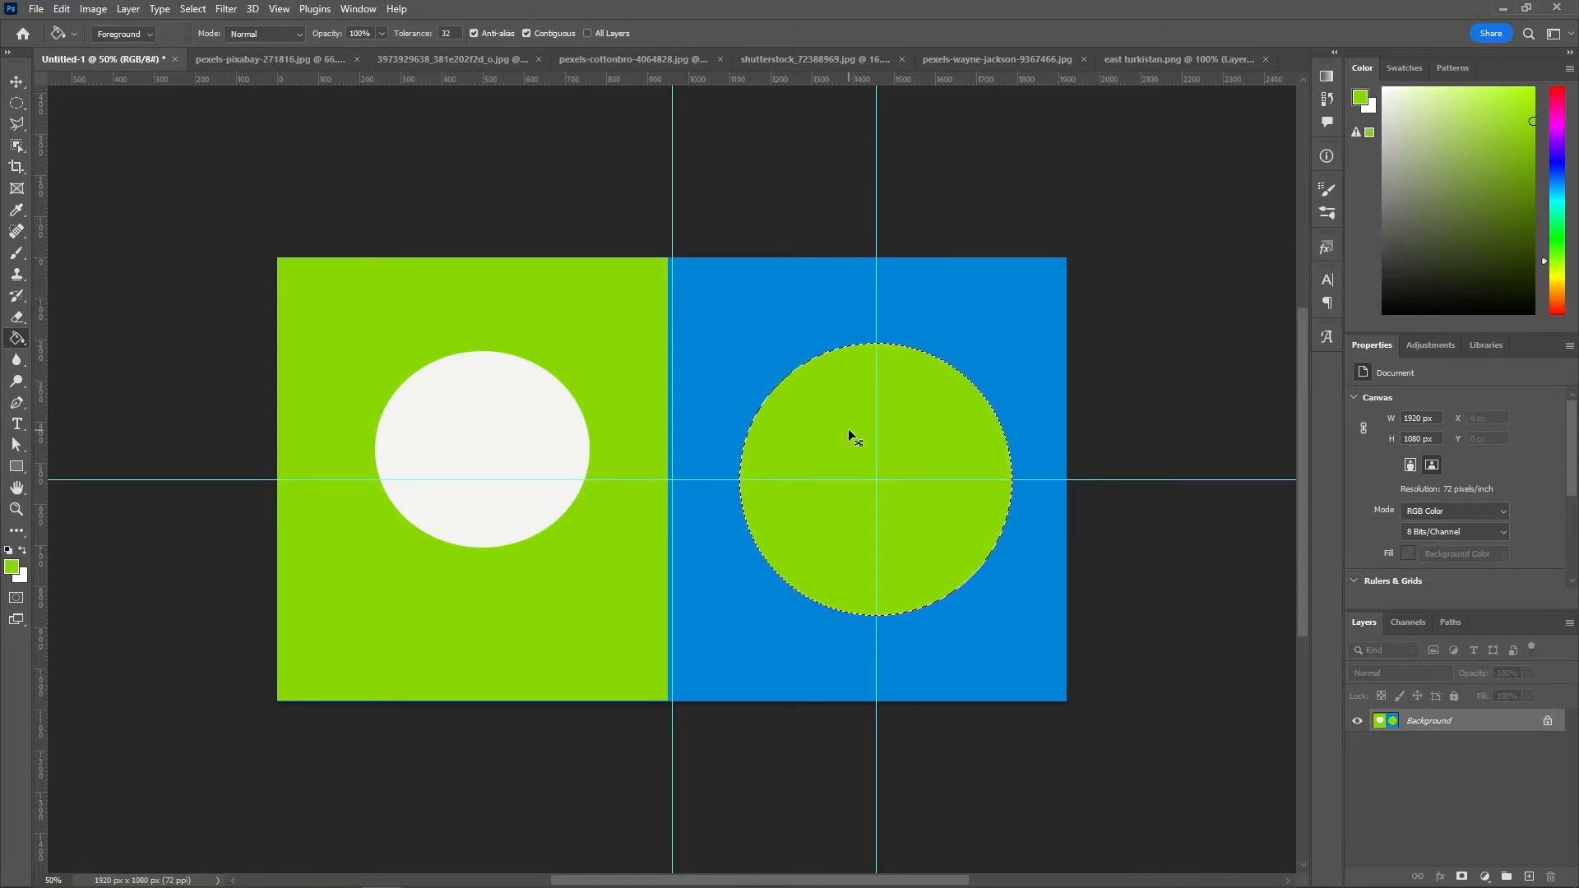
key(ctrl+d)
Step: Select a one-pixel-wide column through the green circle with the Single Column Marquee tool
key(m)
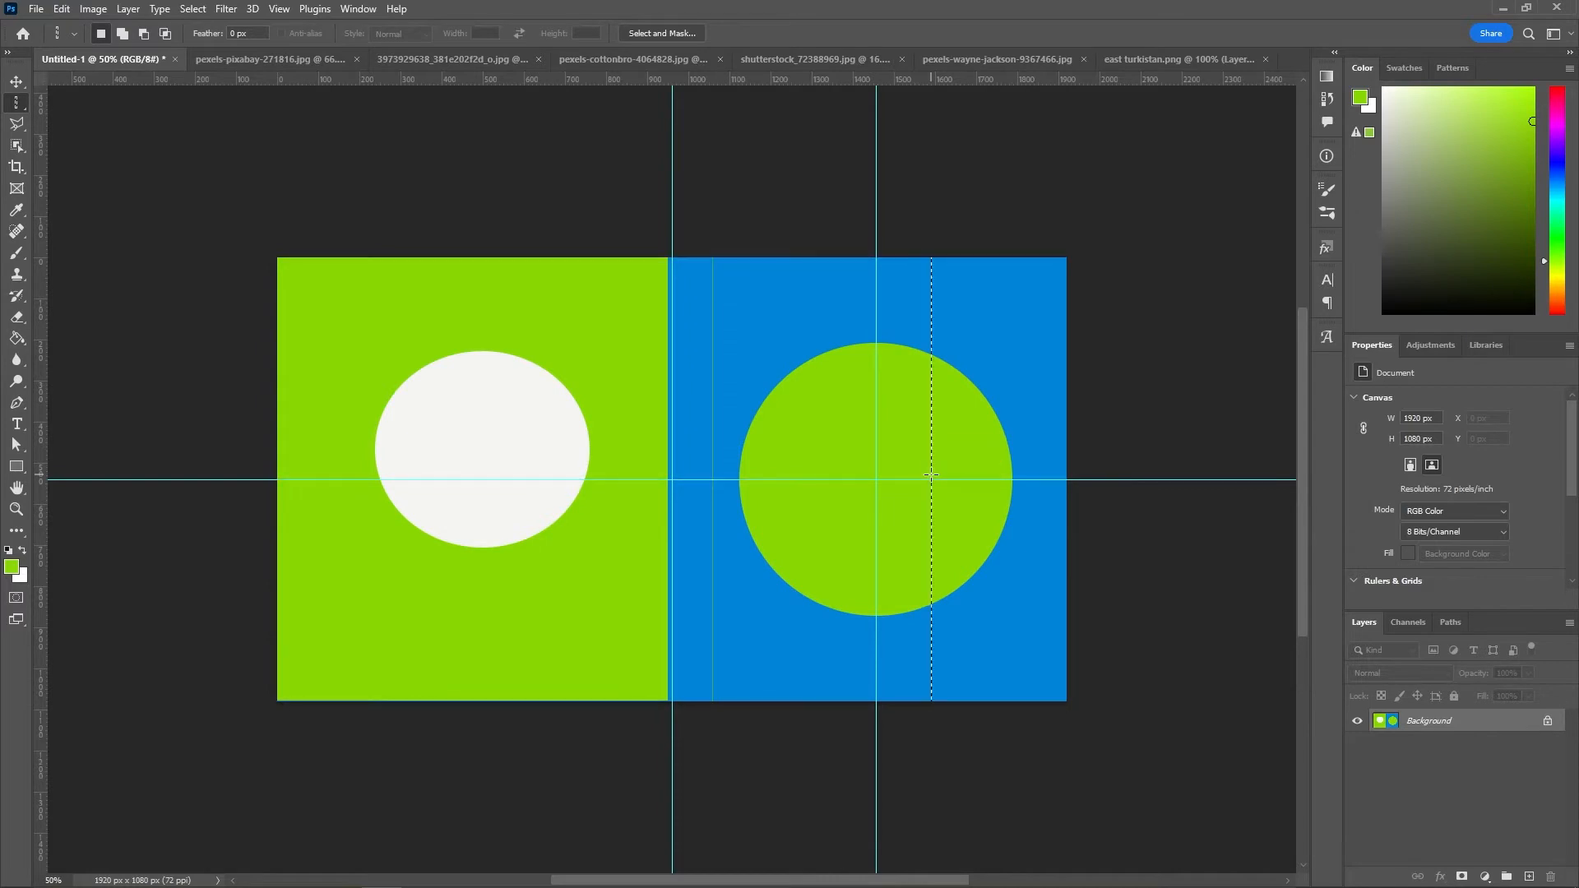
Step: Create a 1920 x 1080 px document at 72 ppi from the recent presets and fill its background with the green foreground colour
key(ctrl+n)
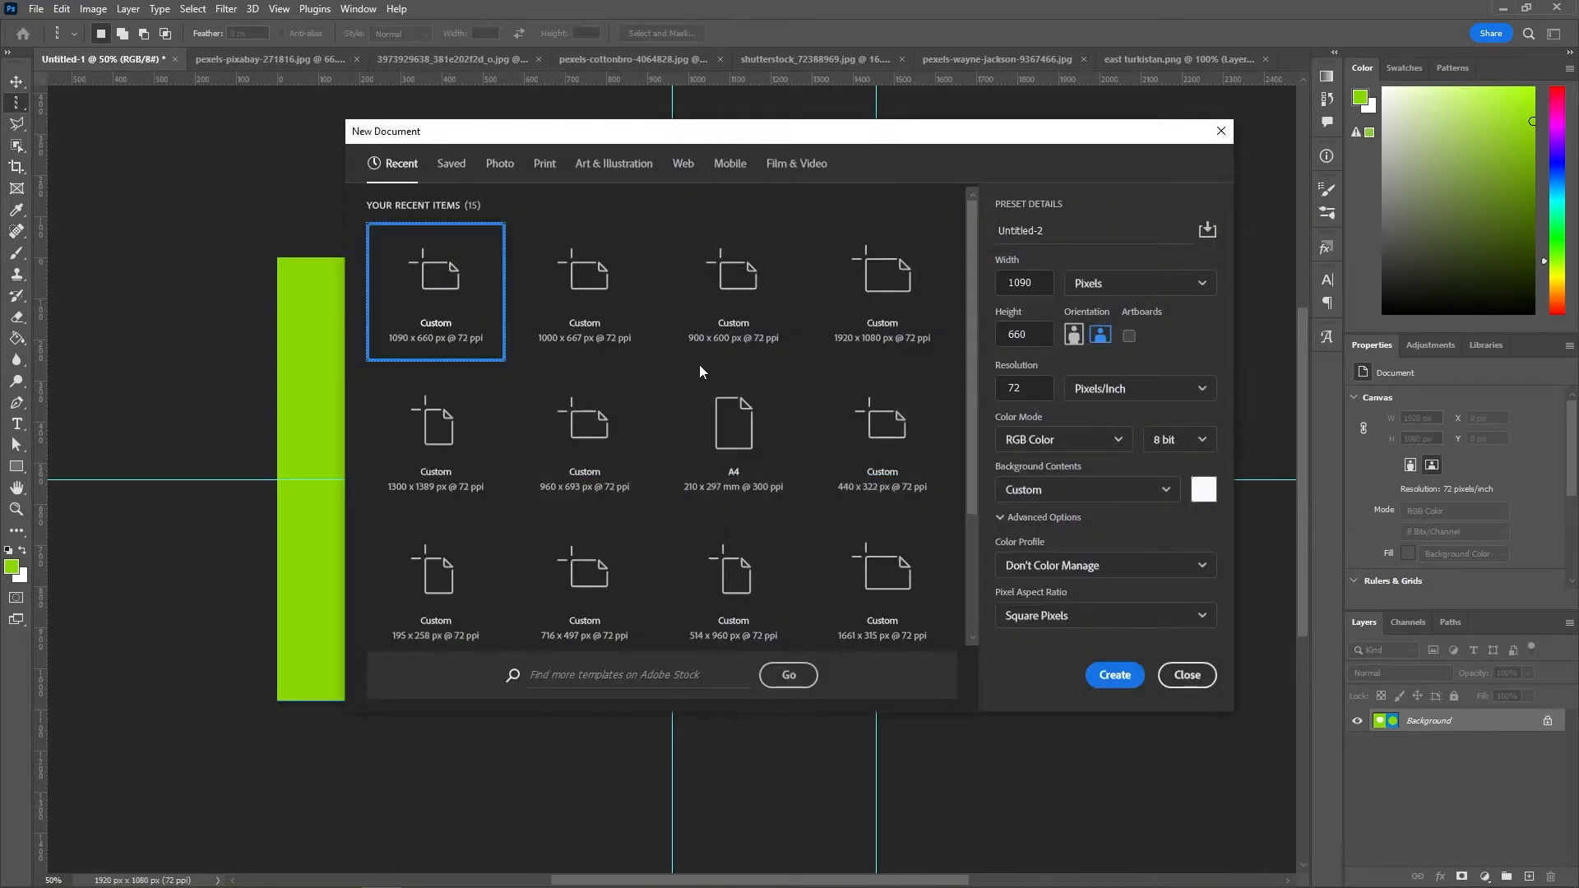
click(881, 296)
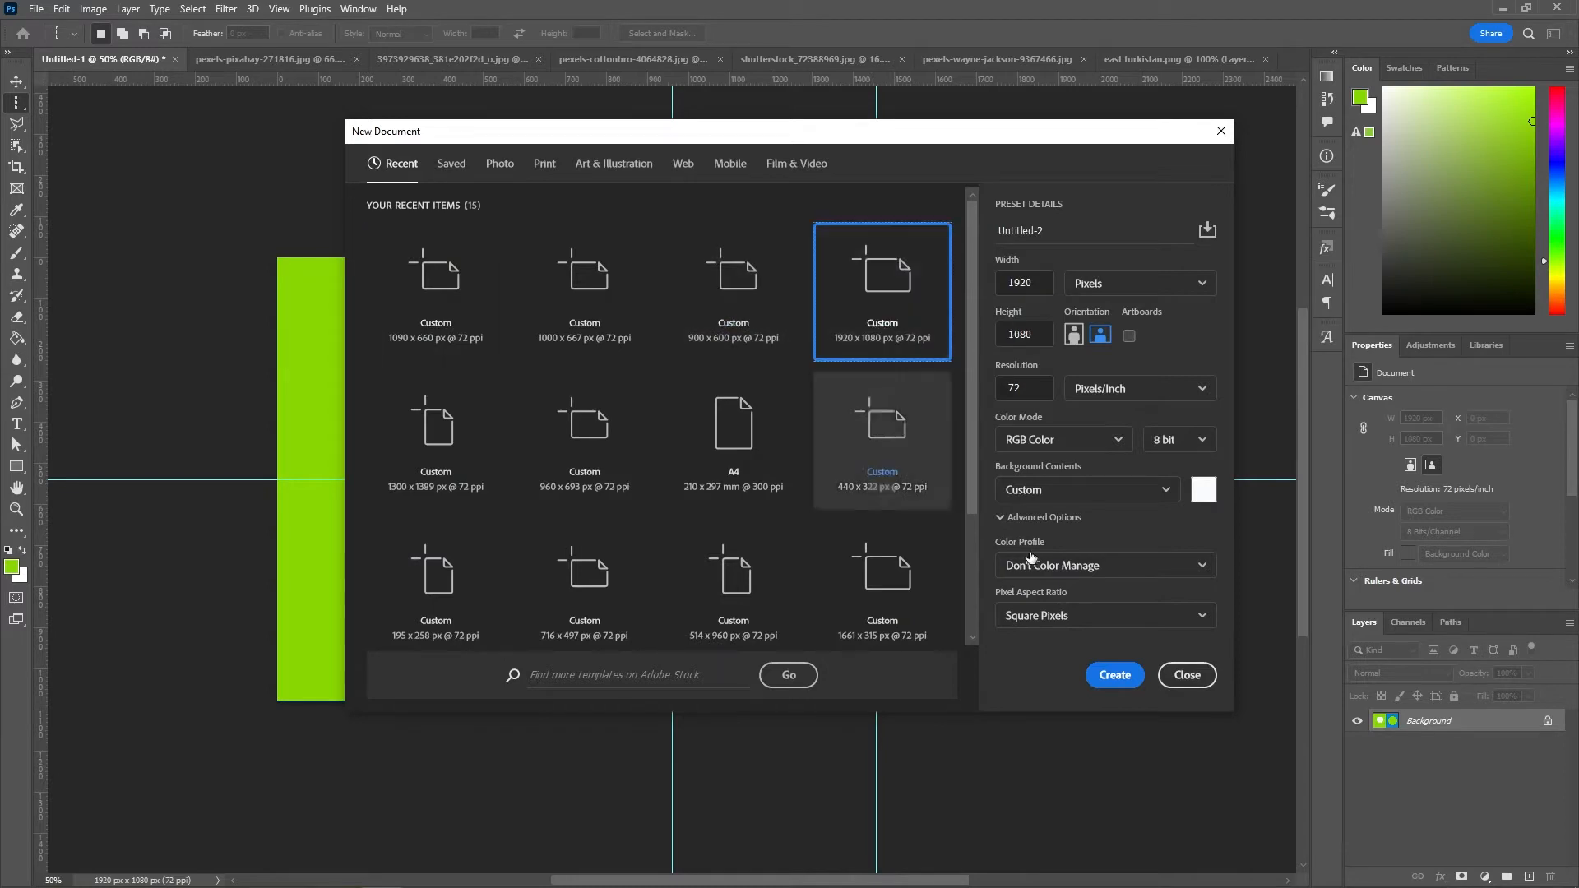
click(1121, 683)
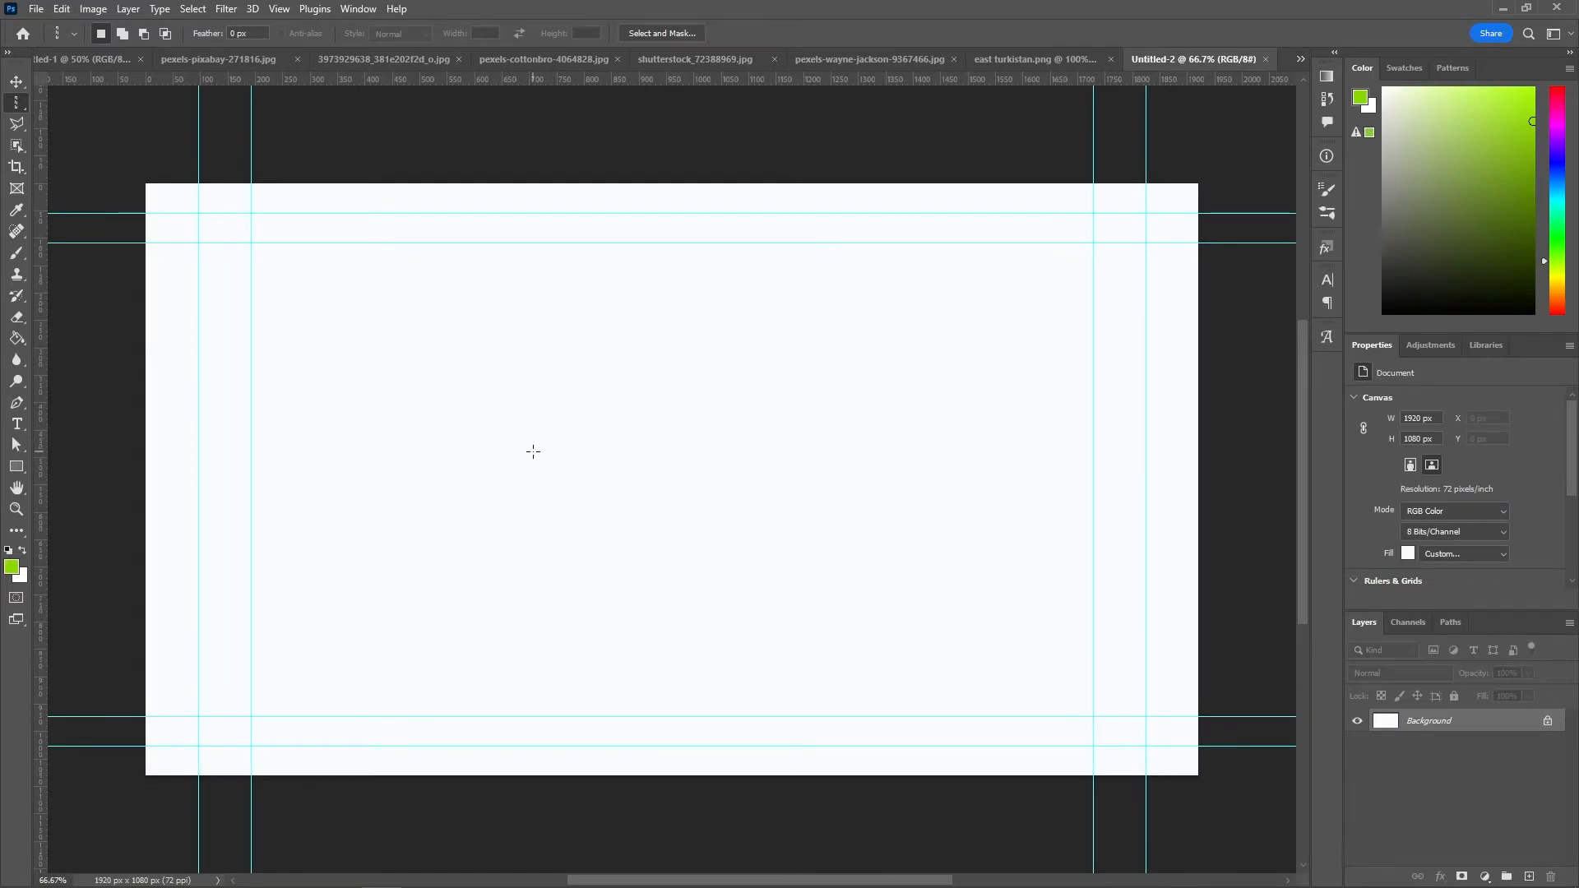
key(alt+BackSpace)
Step: Draw a rectangular selection over the canvas's upper-left area with the Rectangular Marquee tool and deselect it
right_click(17, 102)
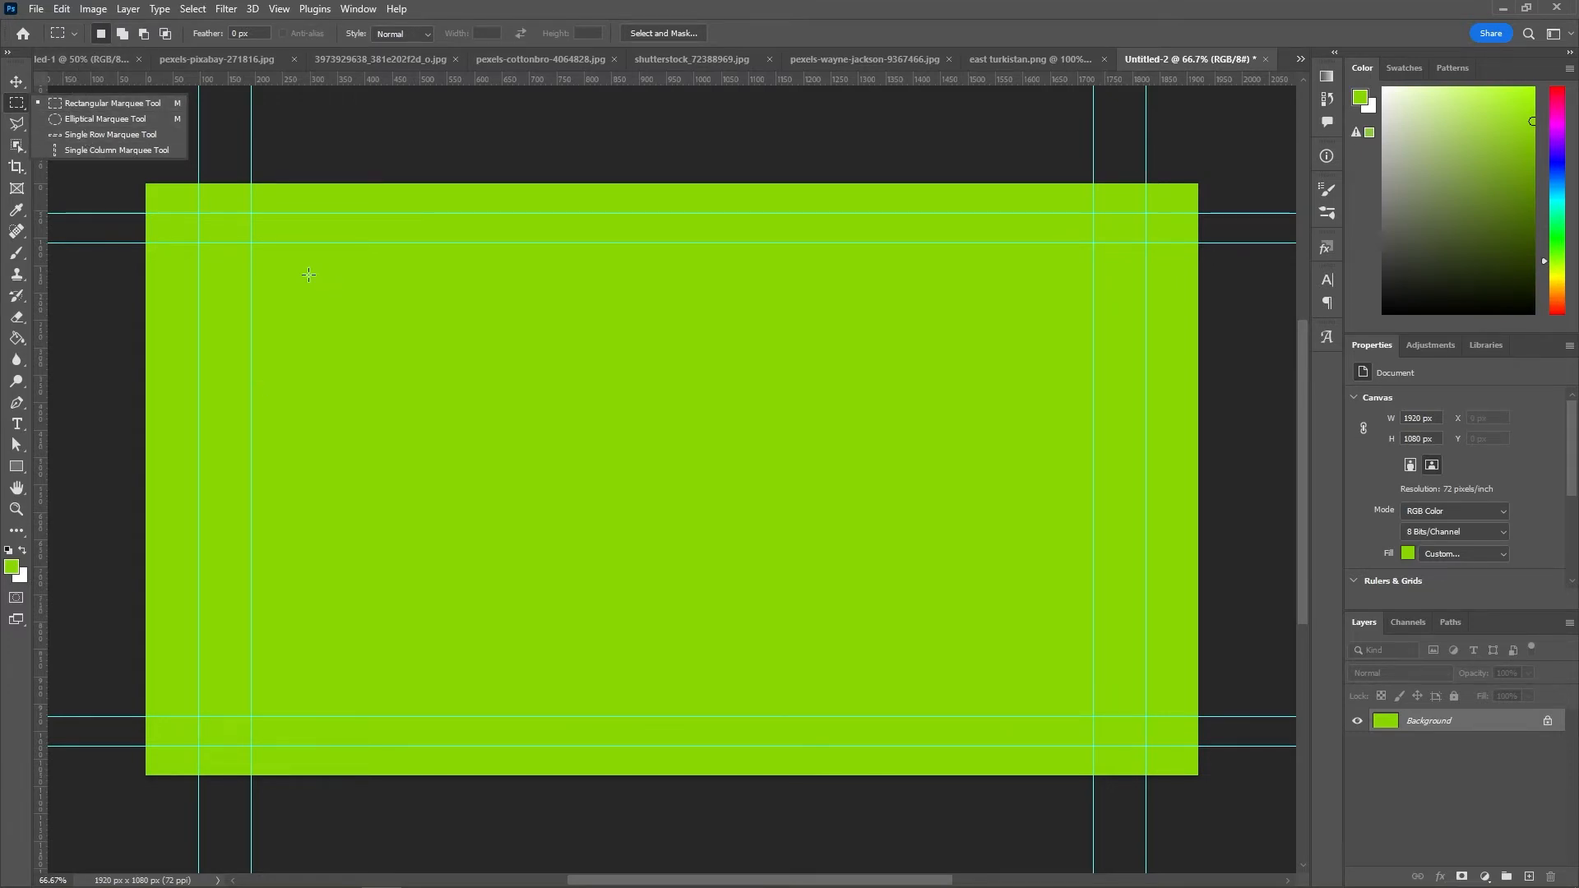
drag(261, 249, 691, 516)
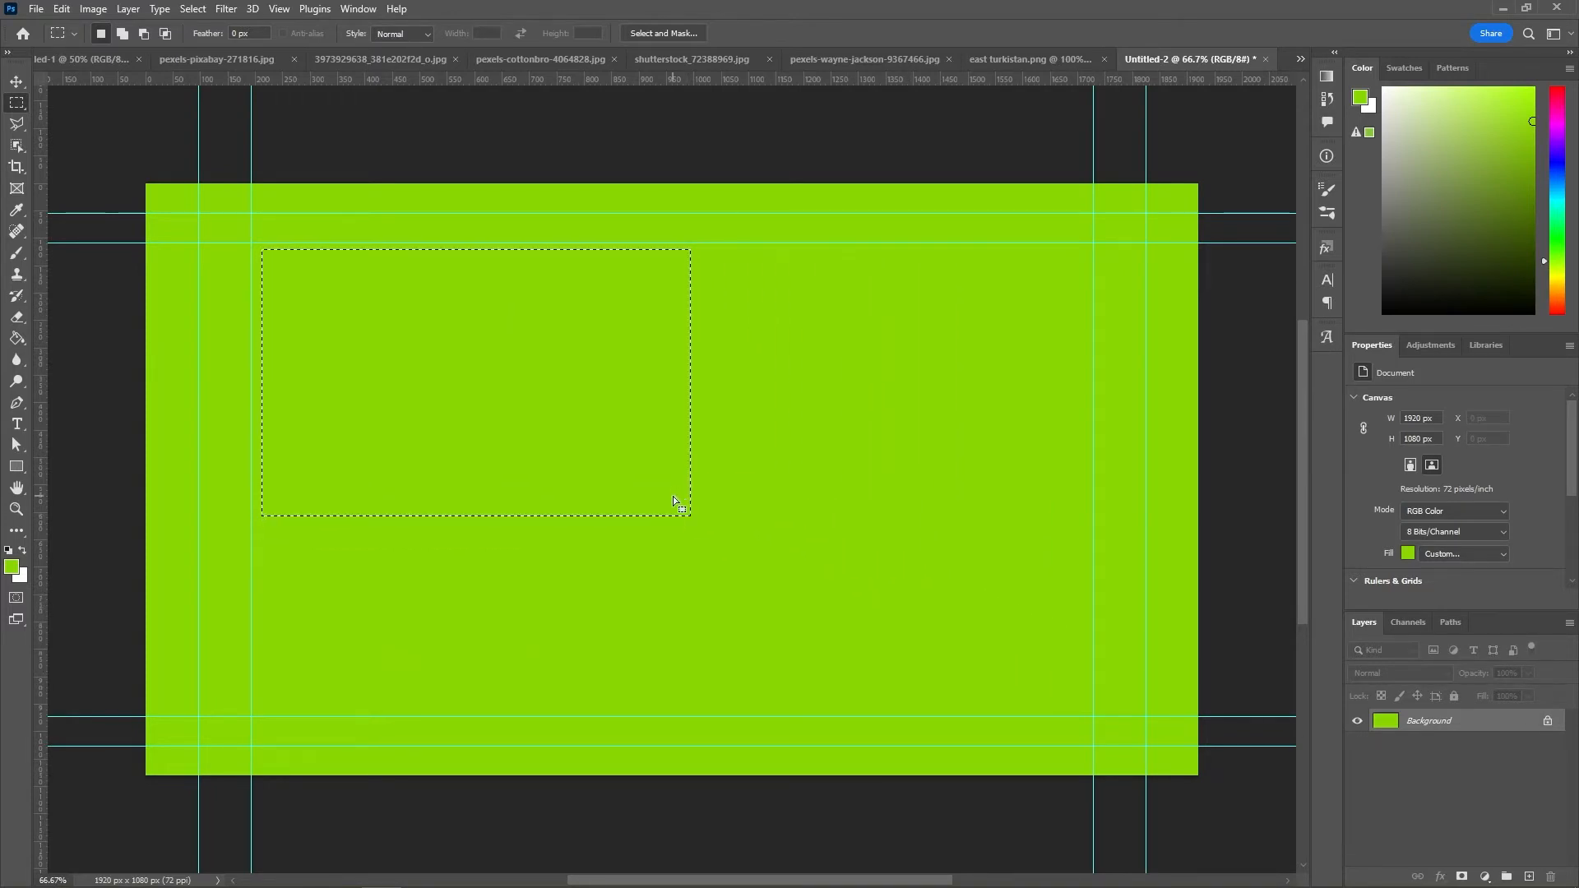
click(693, 459)
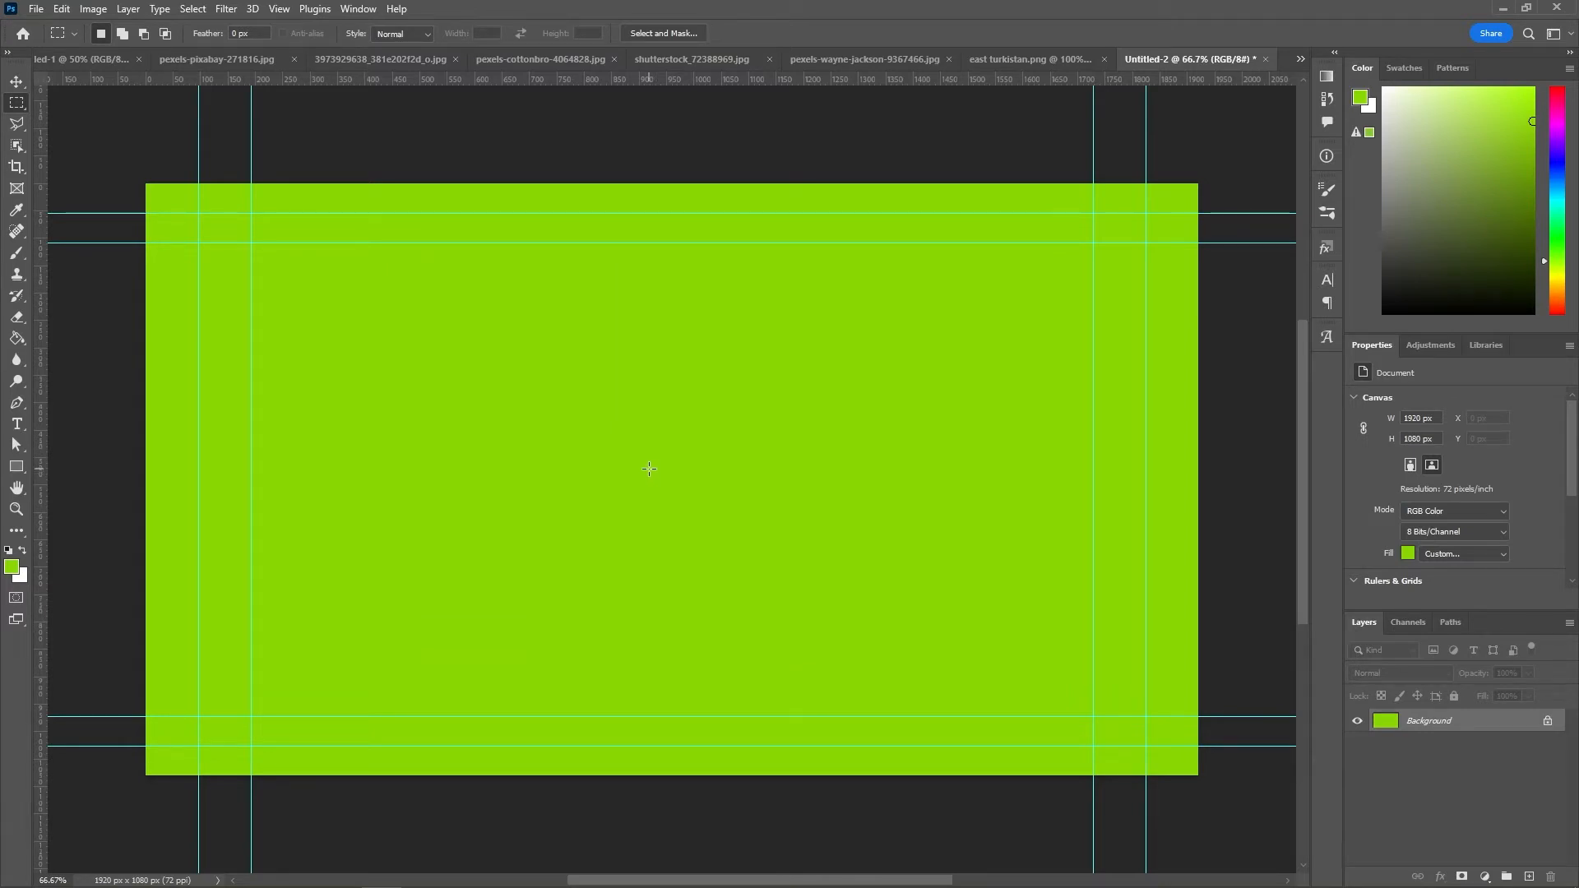
Step: Copy a square selection of about 589 px near the canvas centre to a new layer and check it with the Background temporarily hidden
drag(648, 468, 776, 518)
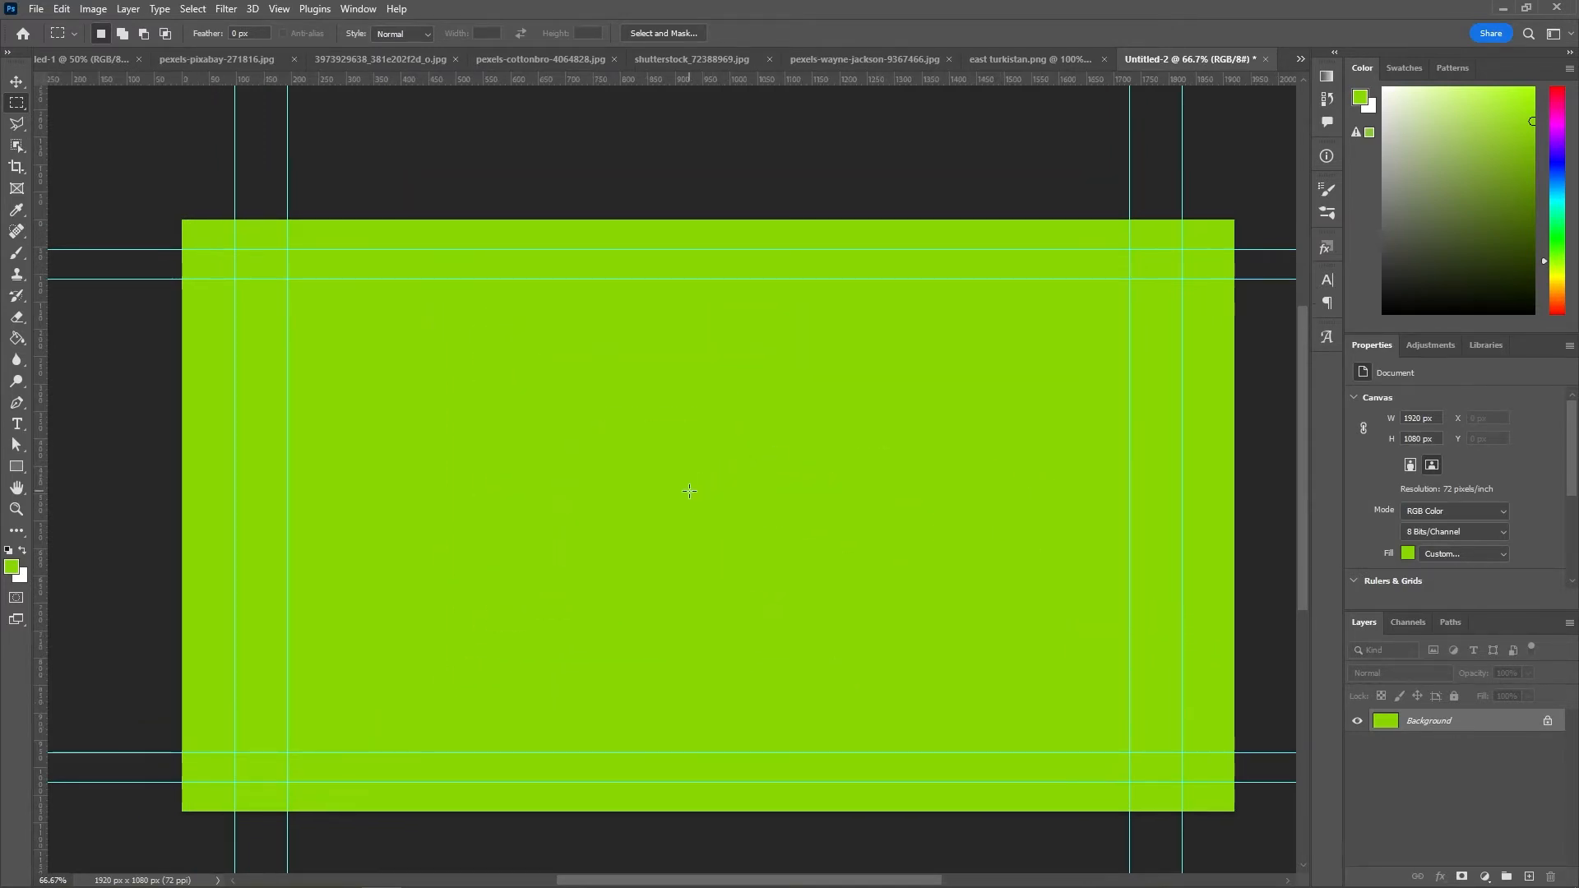
drag(700, 489, 1096, 627)
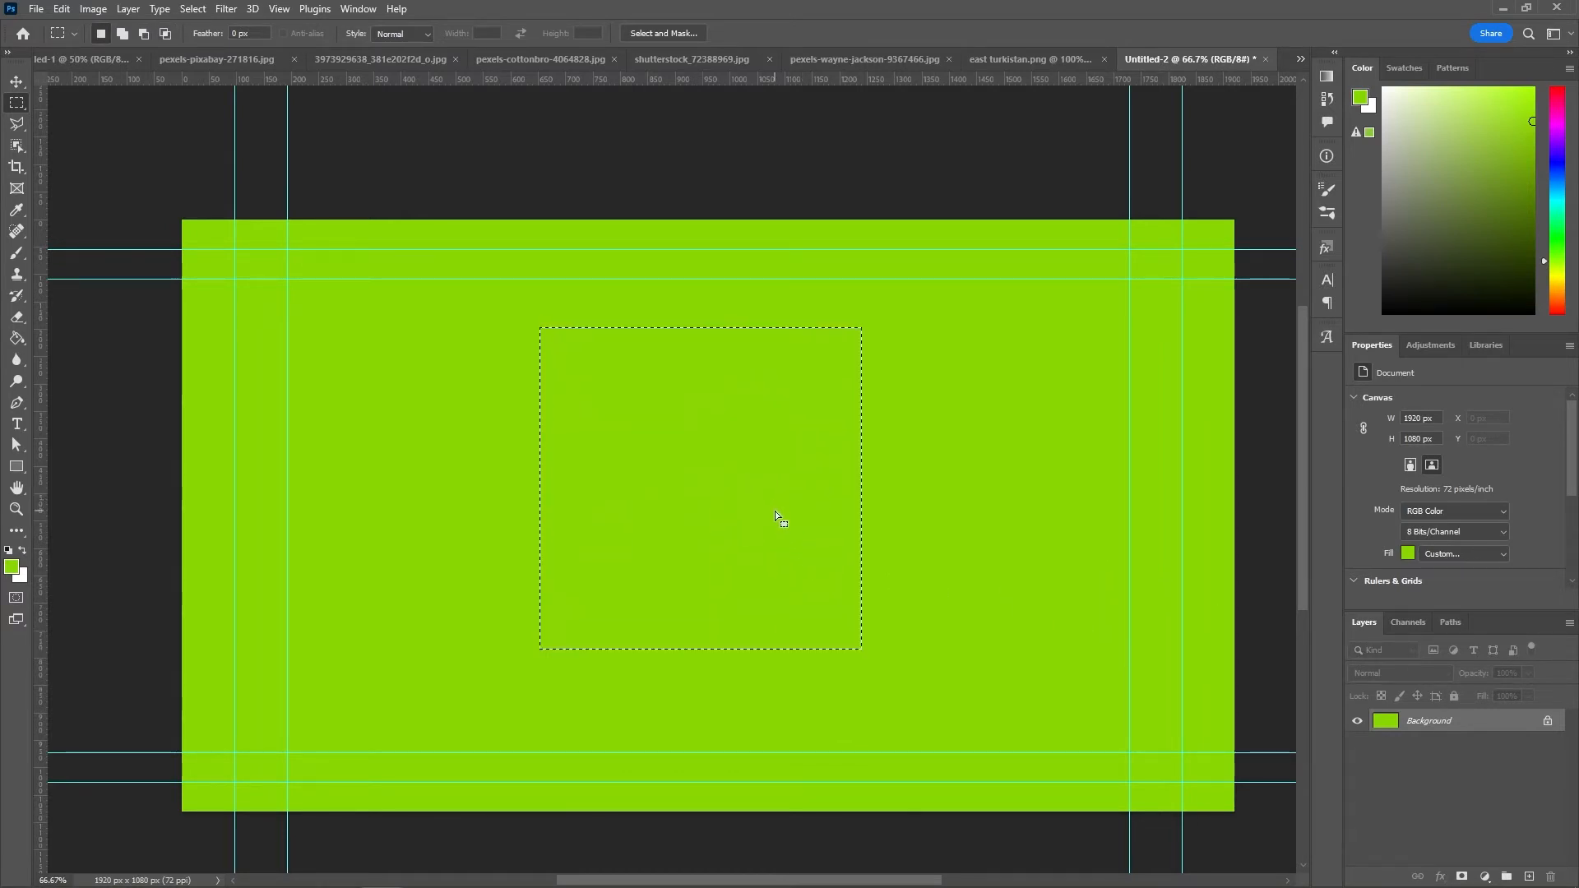
right_click(686, 447)
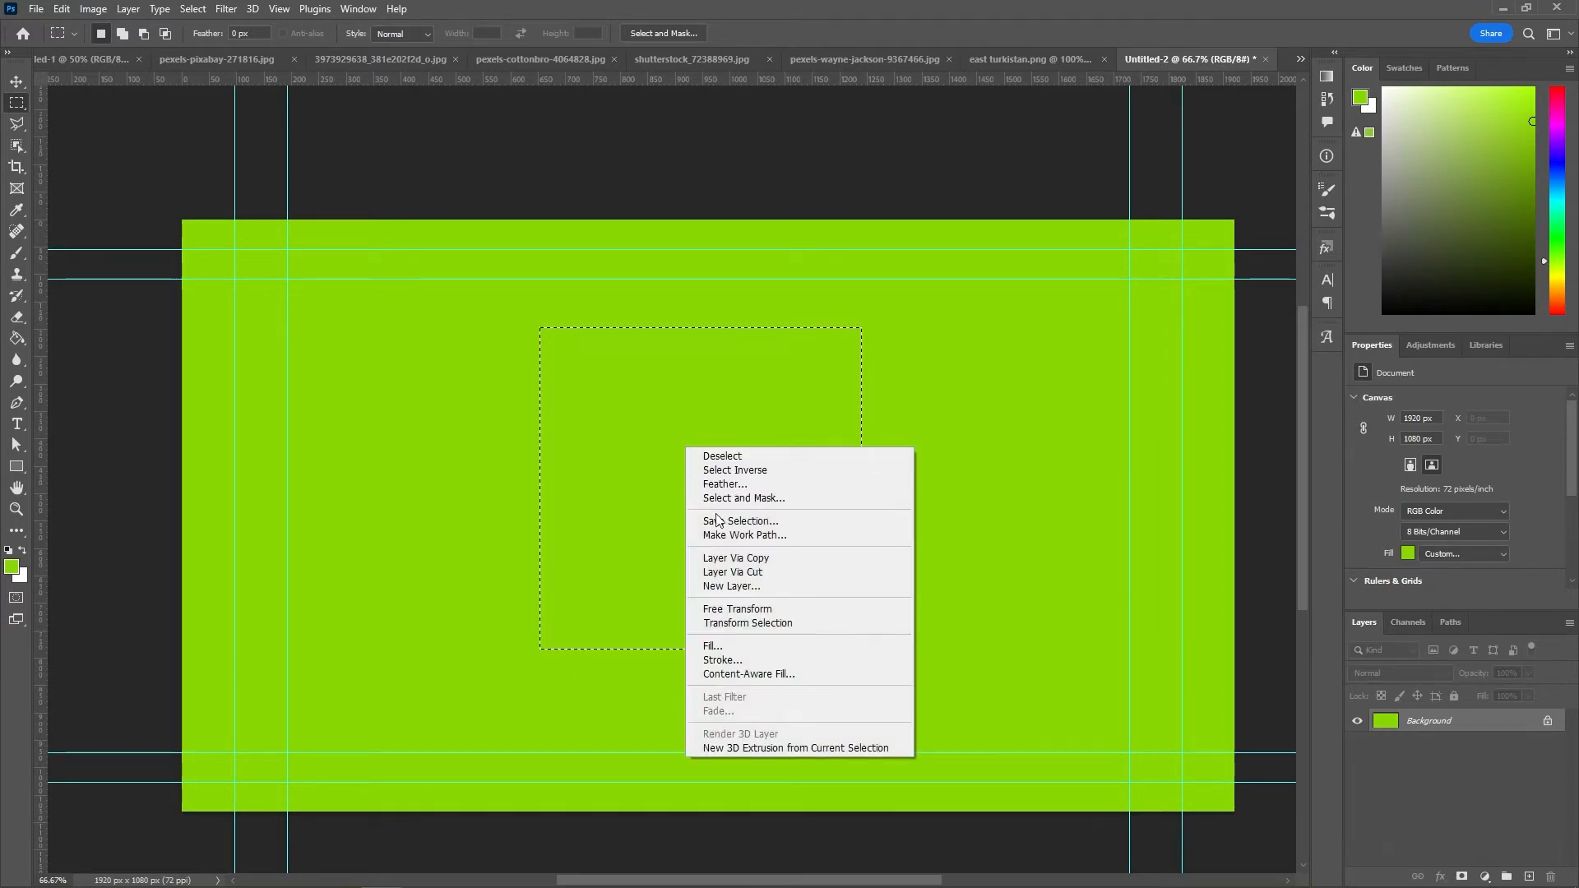
click(735, 560)
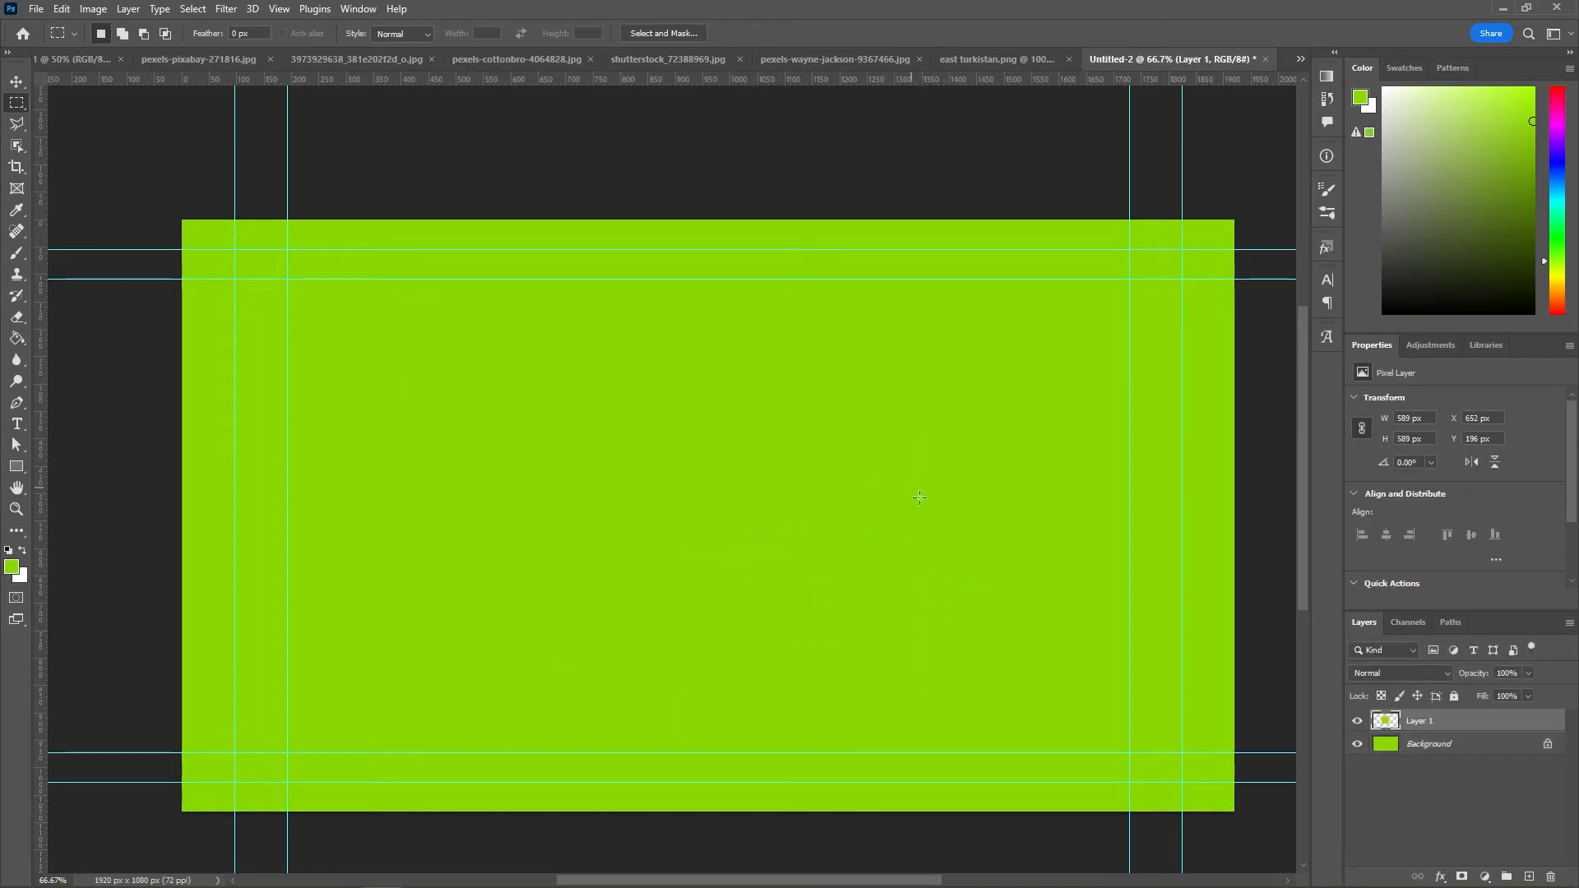
click(1357, 743)
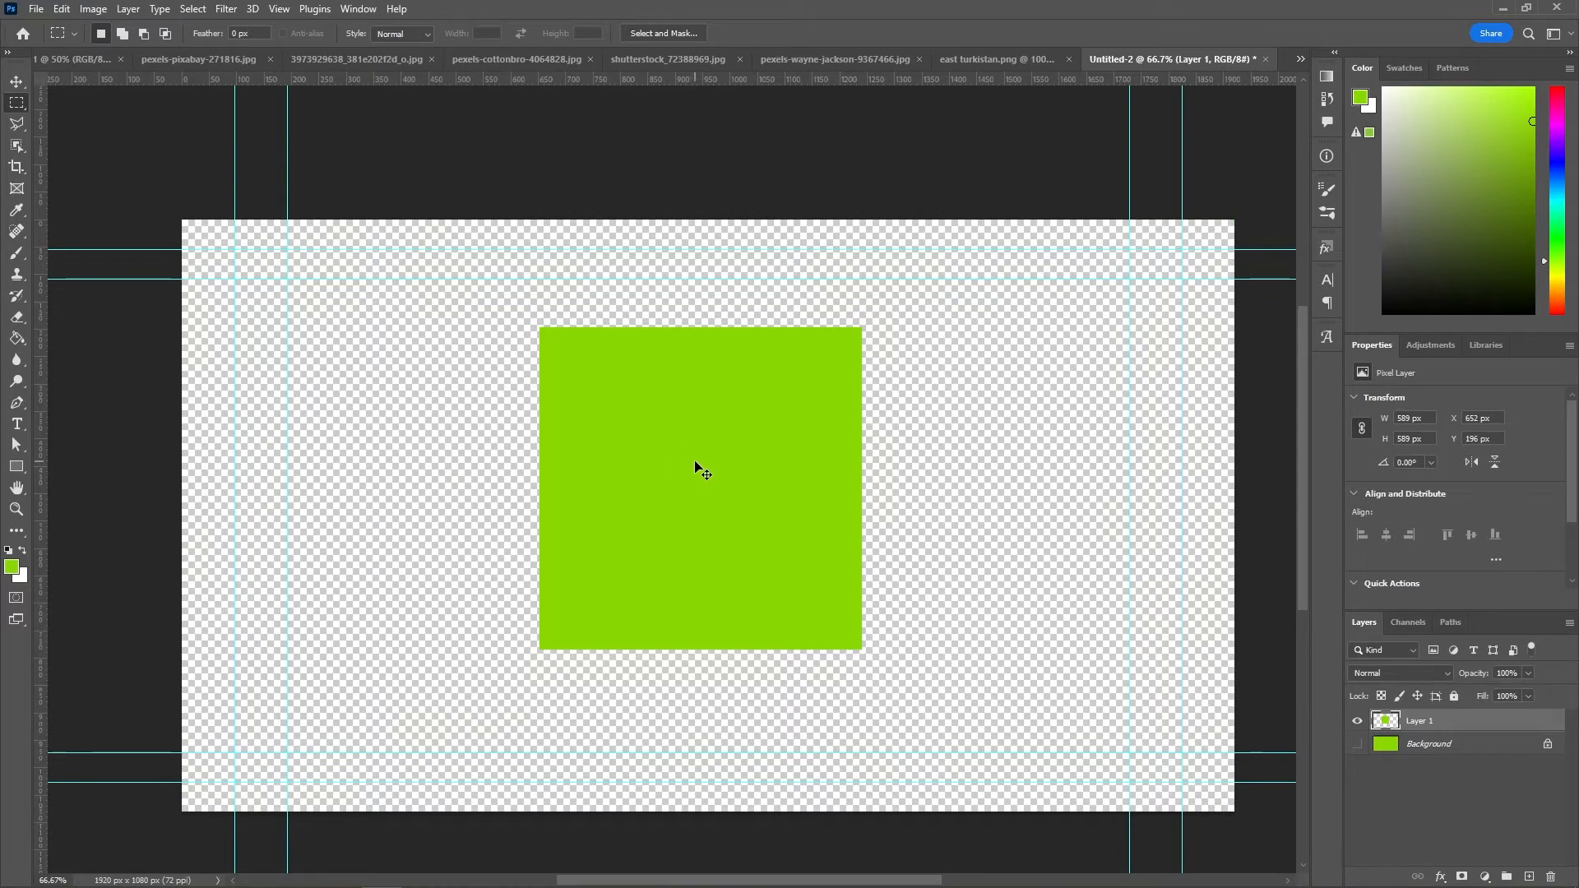
key(ctrl+z)
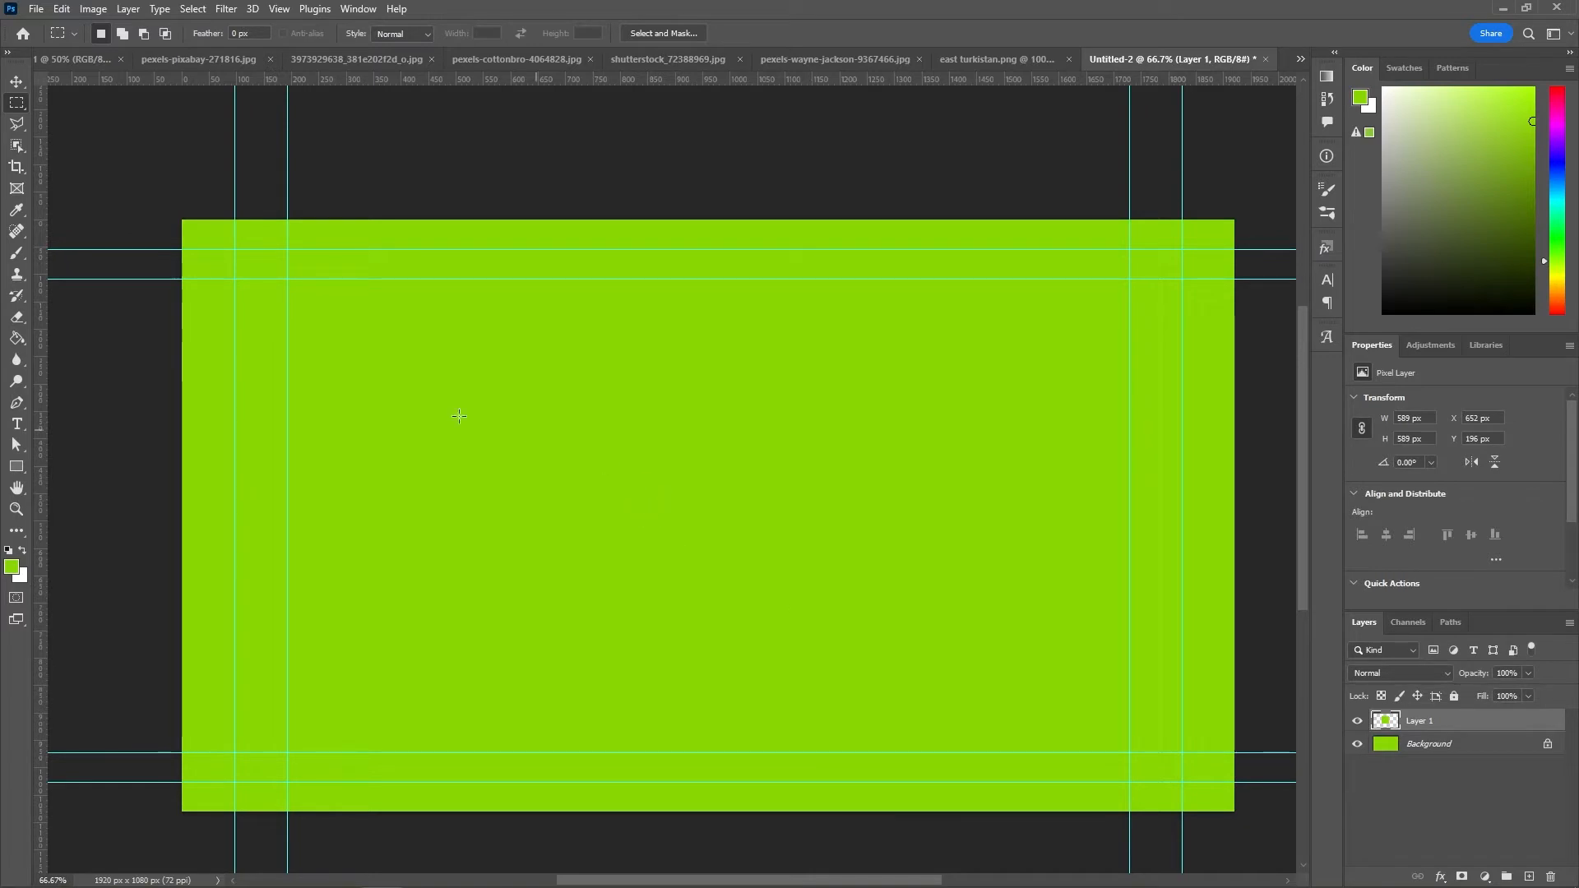
Step: Draw a nearly circular selection about 655 by 628 px near the canvas centre with the Elliptical Marquee tool
right_click(17, 102)
click(76, 116)
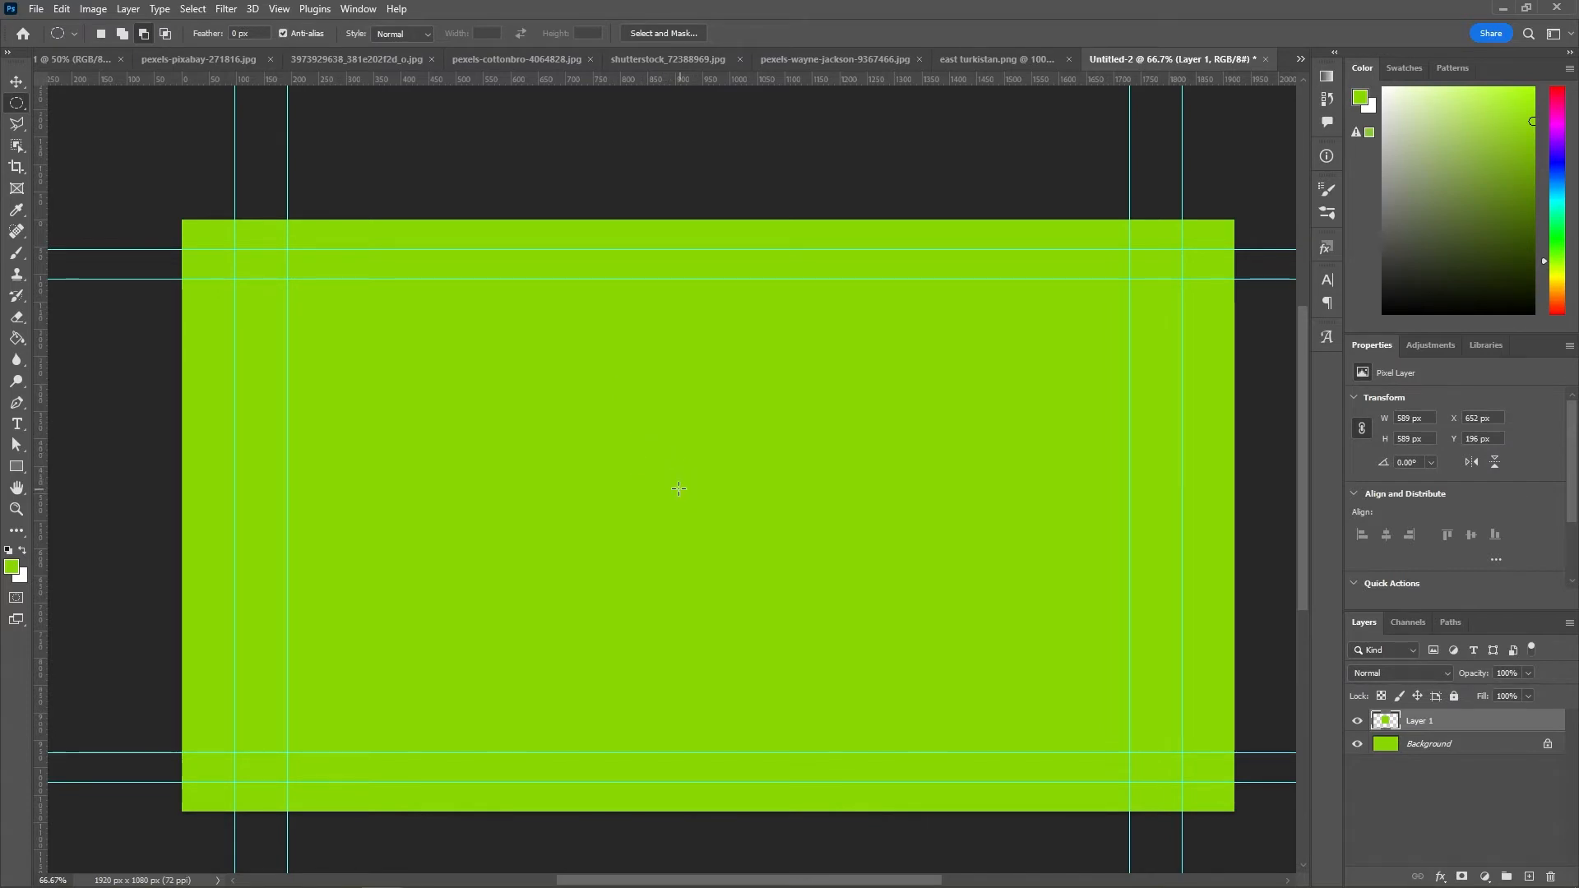
drag(546, 362, 900, 701)
right_click(742, 559)
key(Escape)
Step: Cut the elliptical selection out of the Background layer onto a new layer with Layer Via Cut
click(1415, 745)
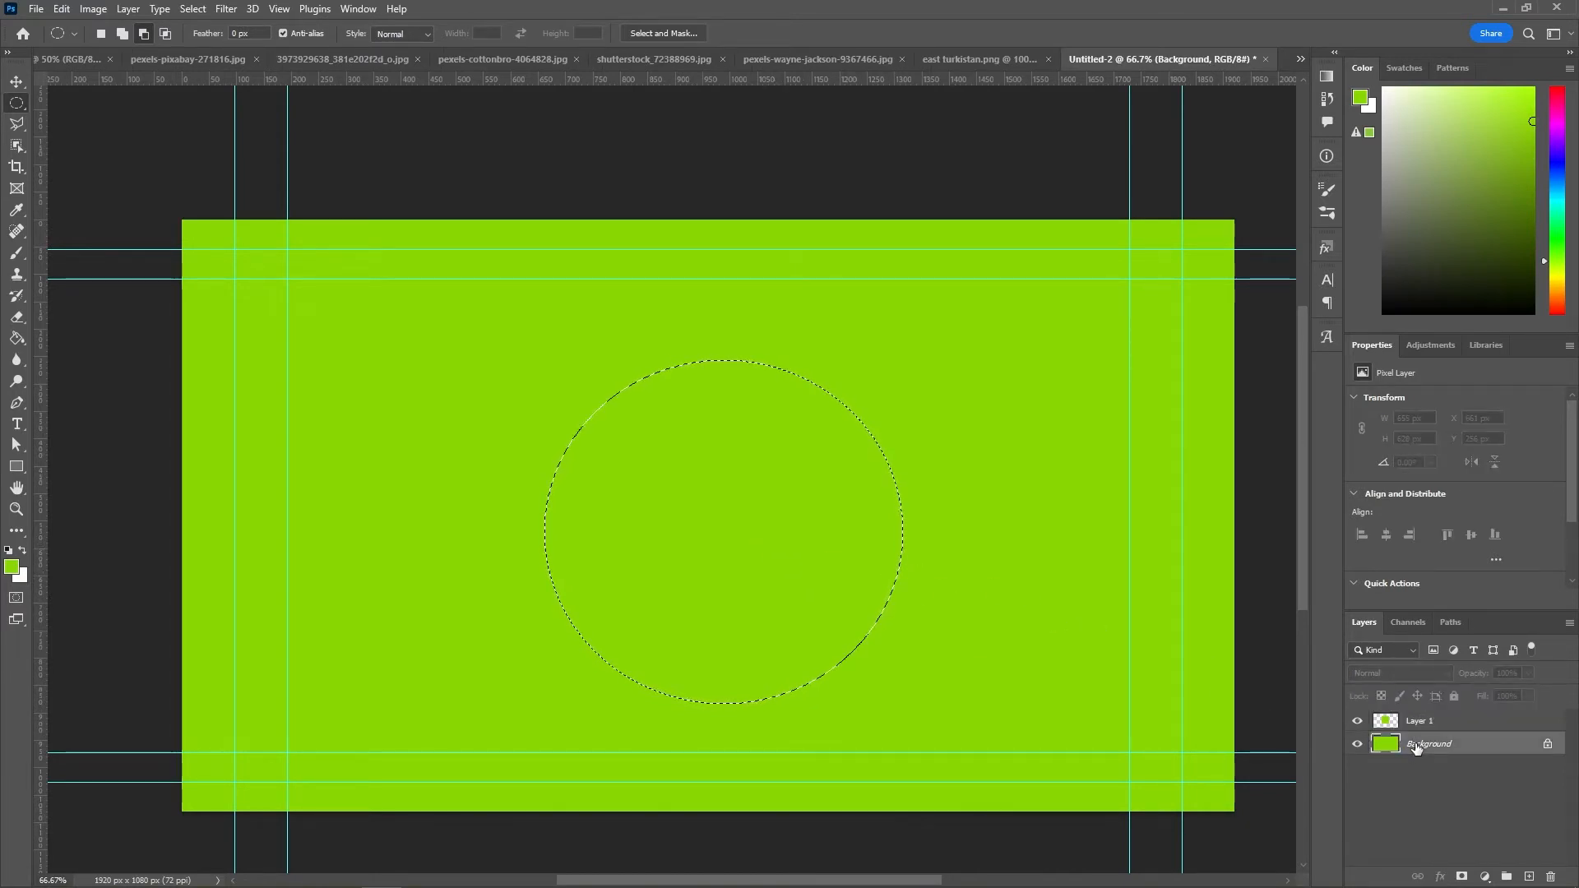
right_click(637, 500)
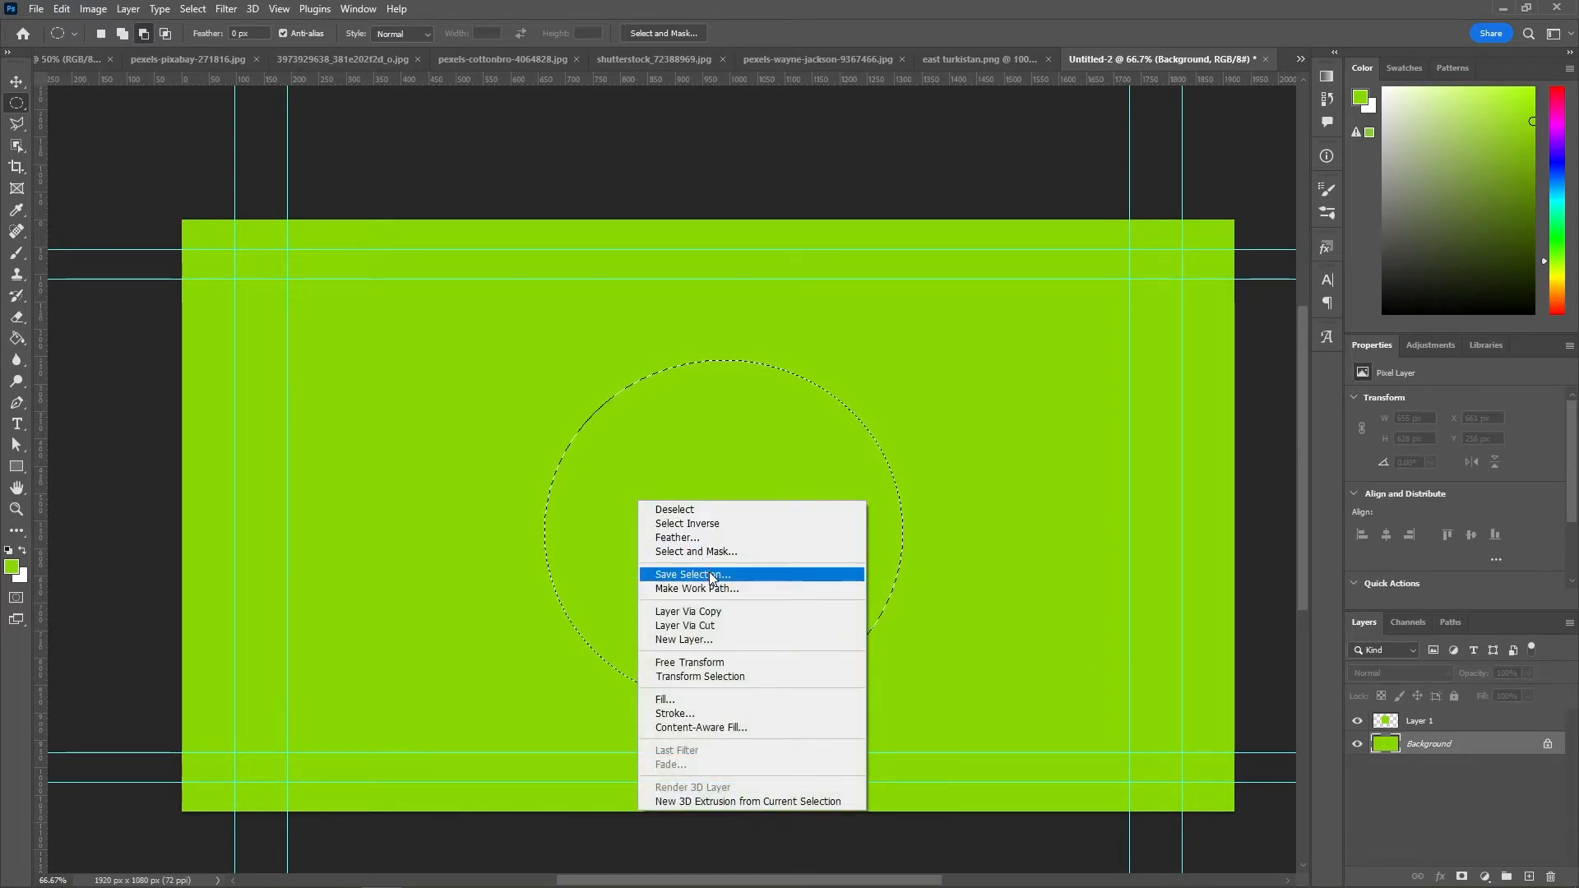
click(726, 629)
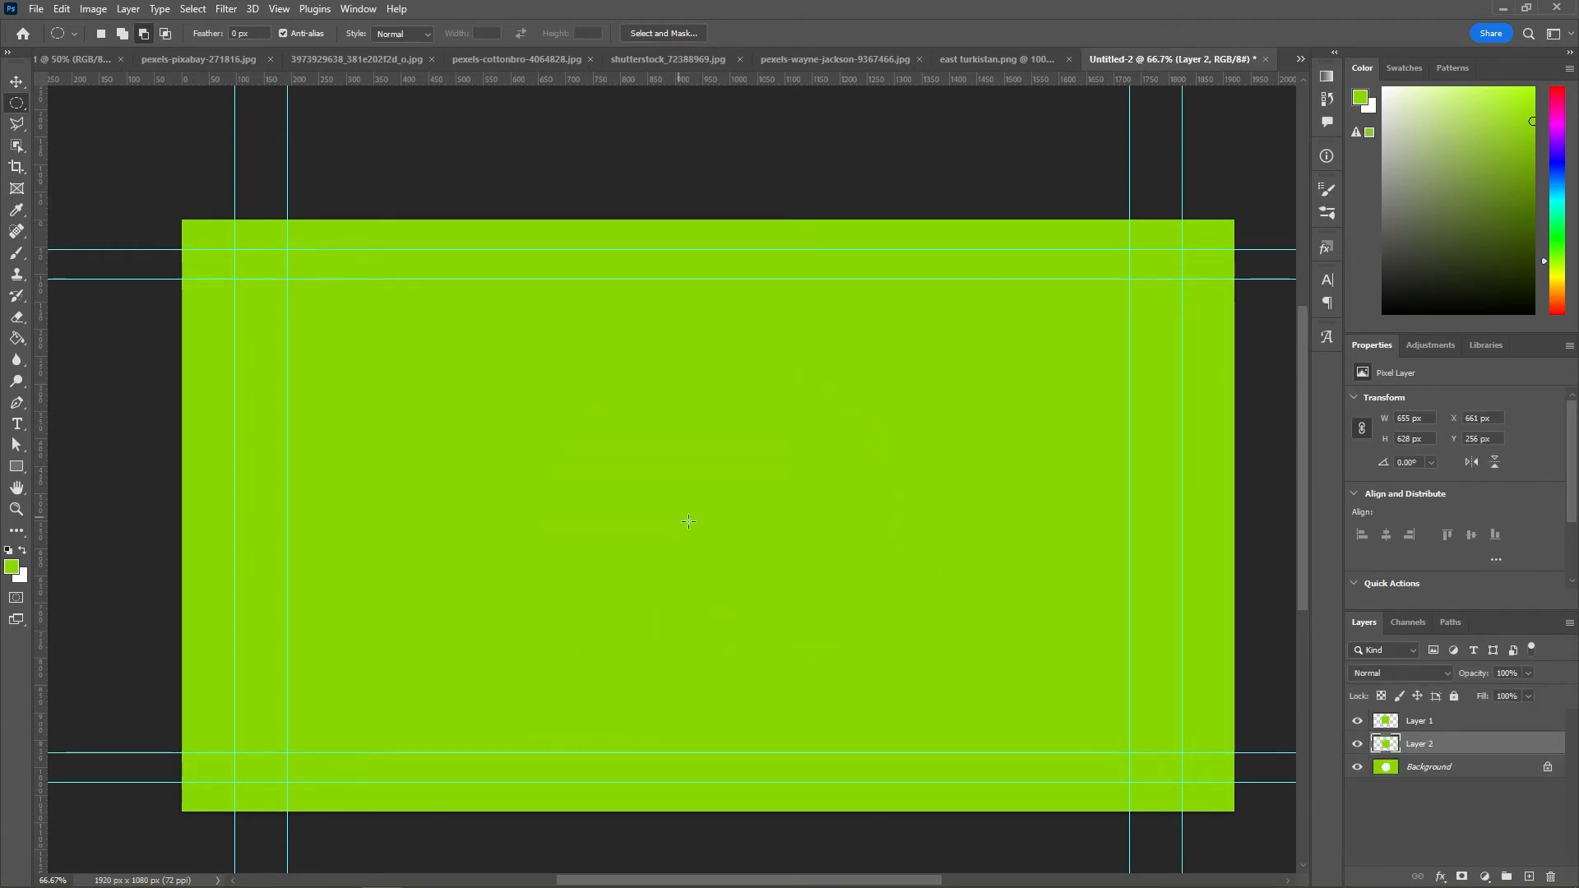
Step: Hide the Background layer and separate the overlapping shapes, moving the square to the right and the ellipse to the left
click(1356, 768)
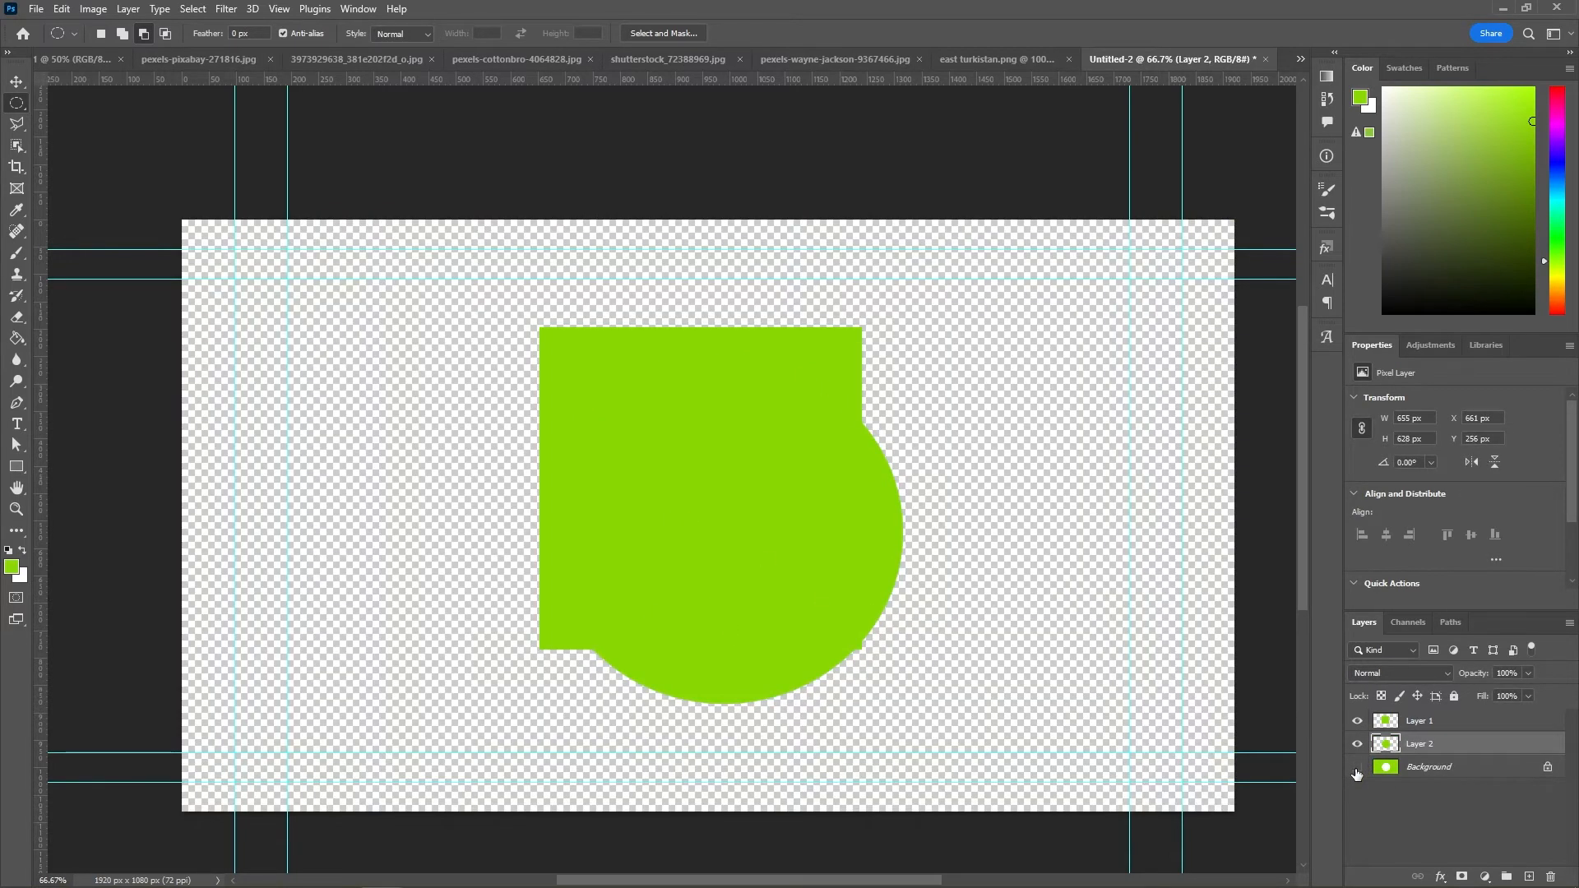
key(v)
drag(815, 475, 1000, 477)
drag(615, 489, 415, 435)
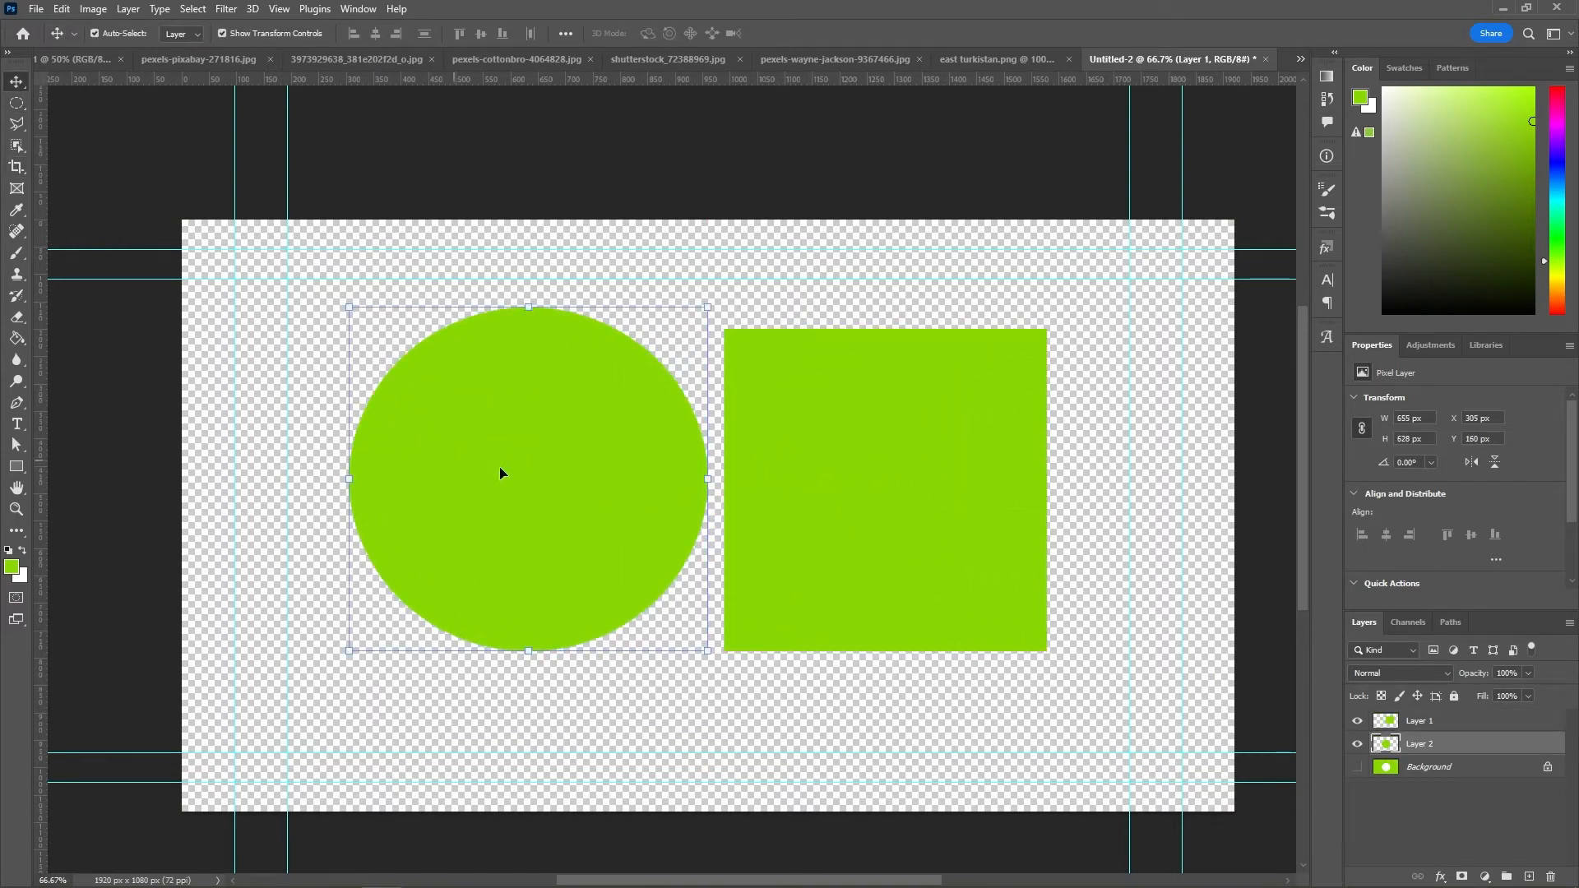
Step: Move the ellipse to the canvas centre with the square hidden, and leave only the Background layer visible to inspect the cut area
click(1357, 721)
drag(523, 456, 702, 493)
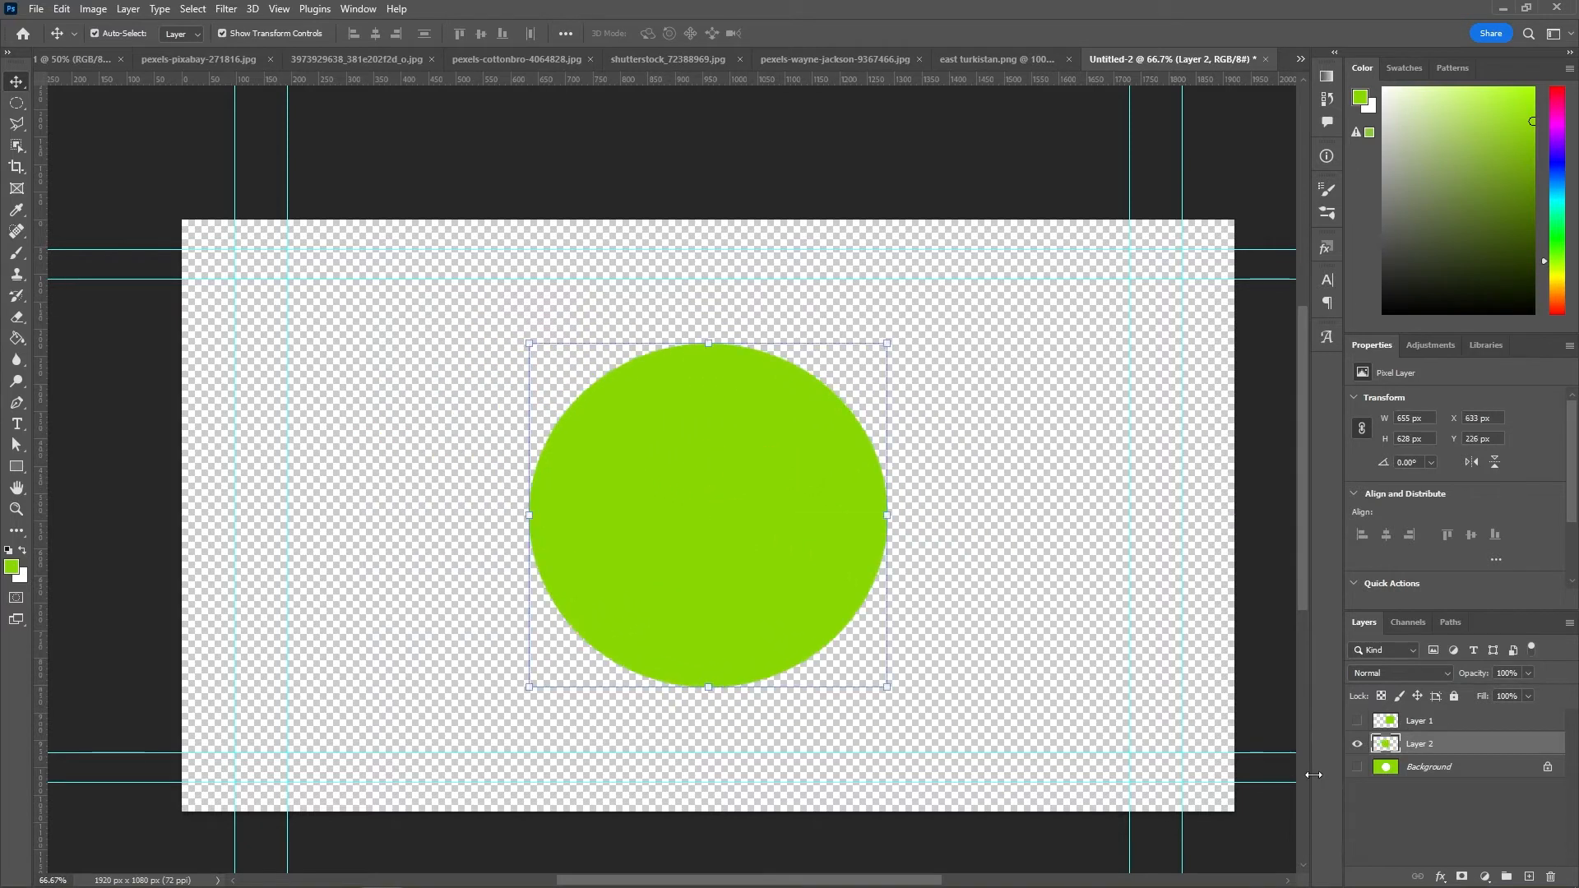
click(1355, 744)
click(1357, 767)
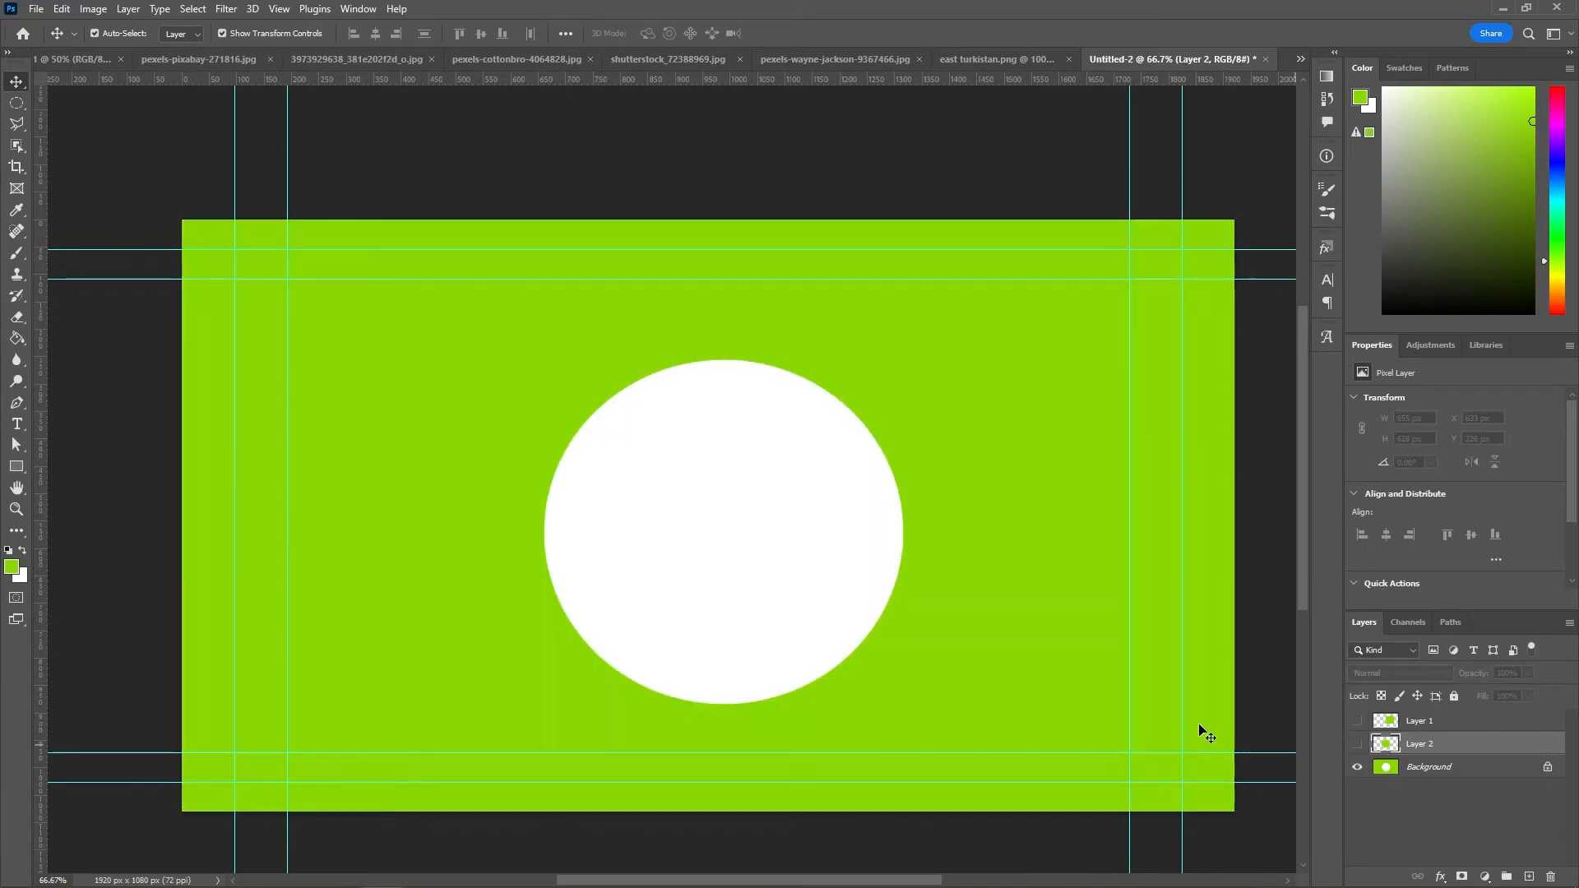
click(1357, 744)
click(1356, 746)
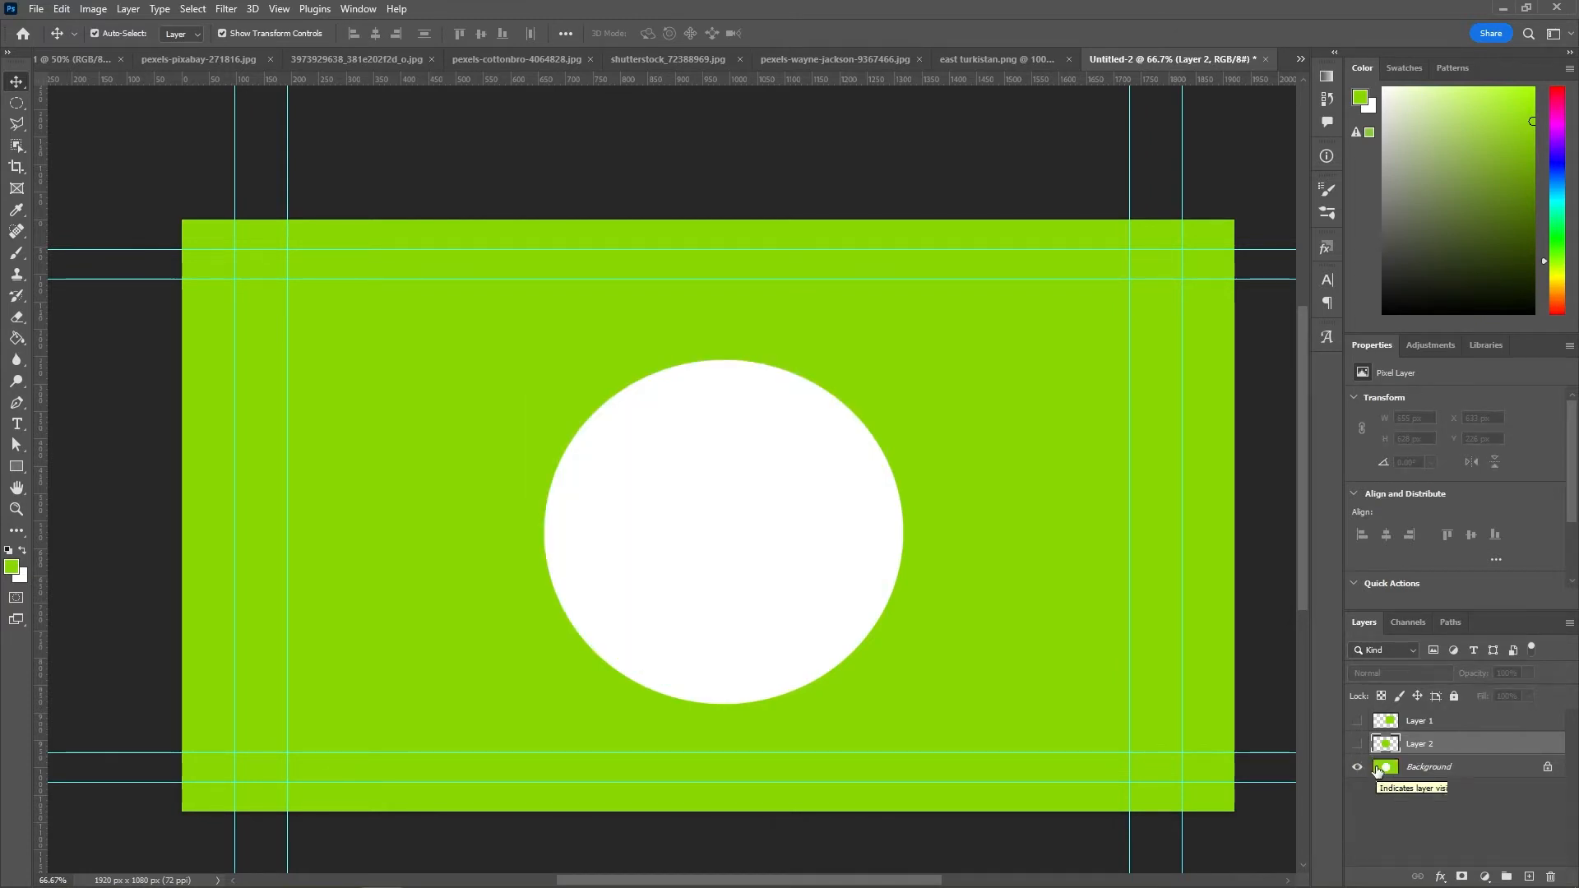
Step: Make a tall elliptical selection on the Background layer, left of the white circle, and feather its edge
click(1398, 772)
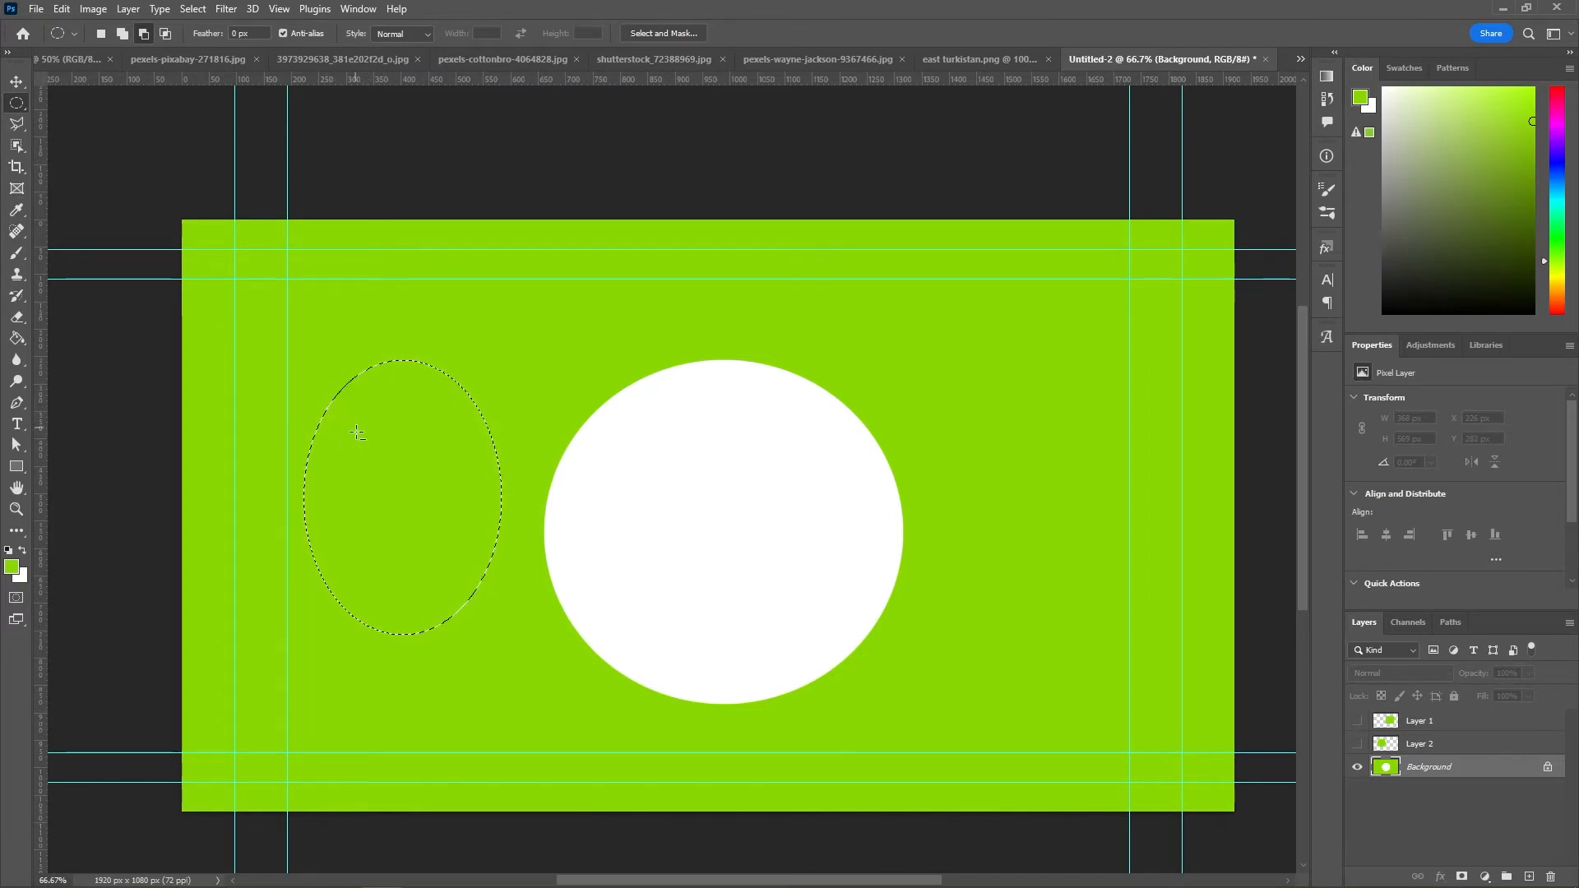
right_click(391, 467)
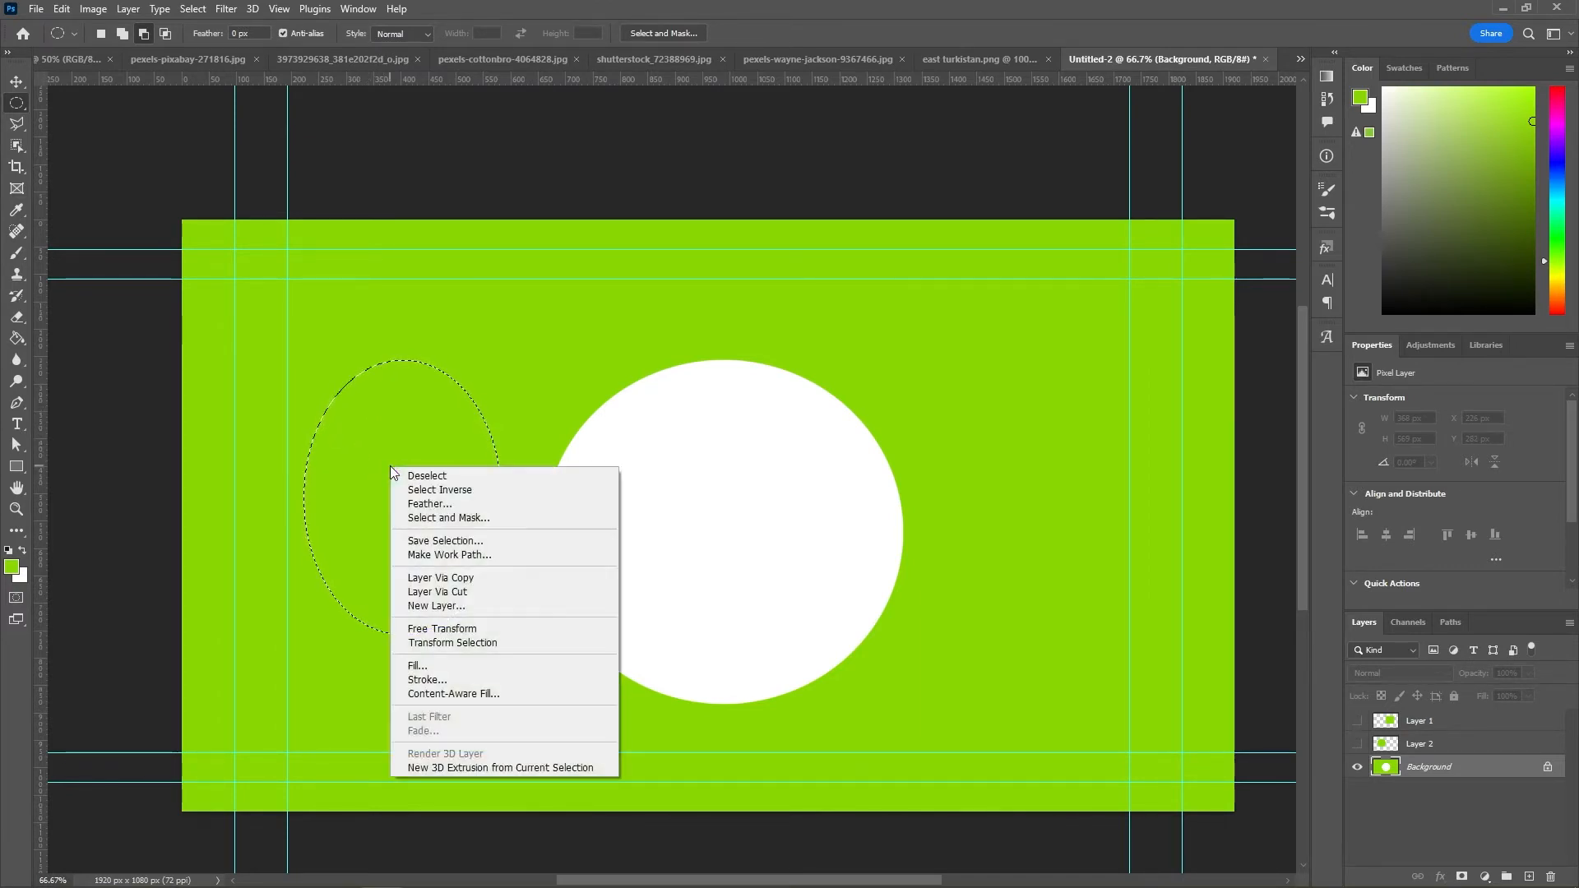
click(422, 503)
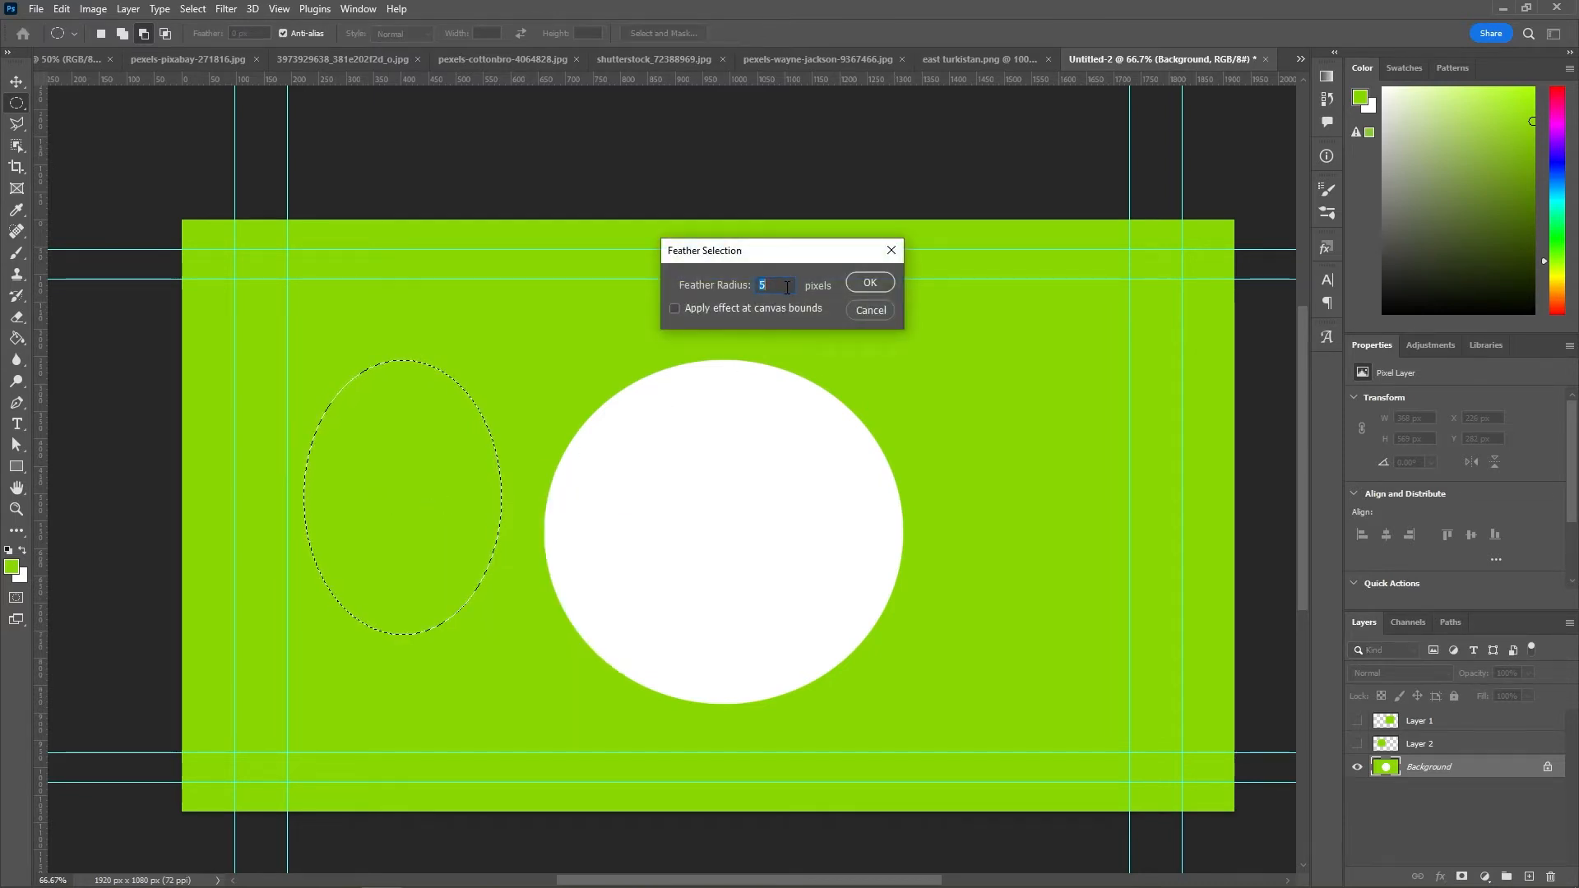
click(869, 282)
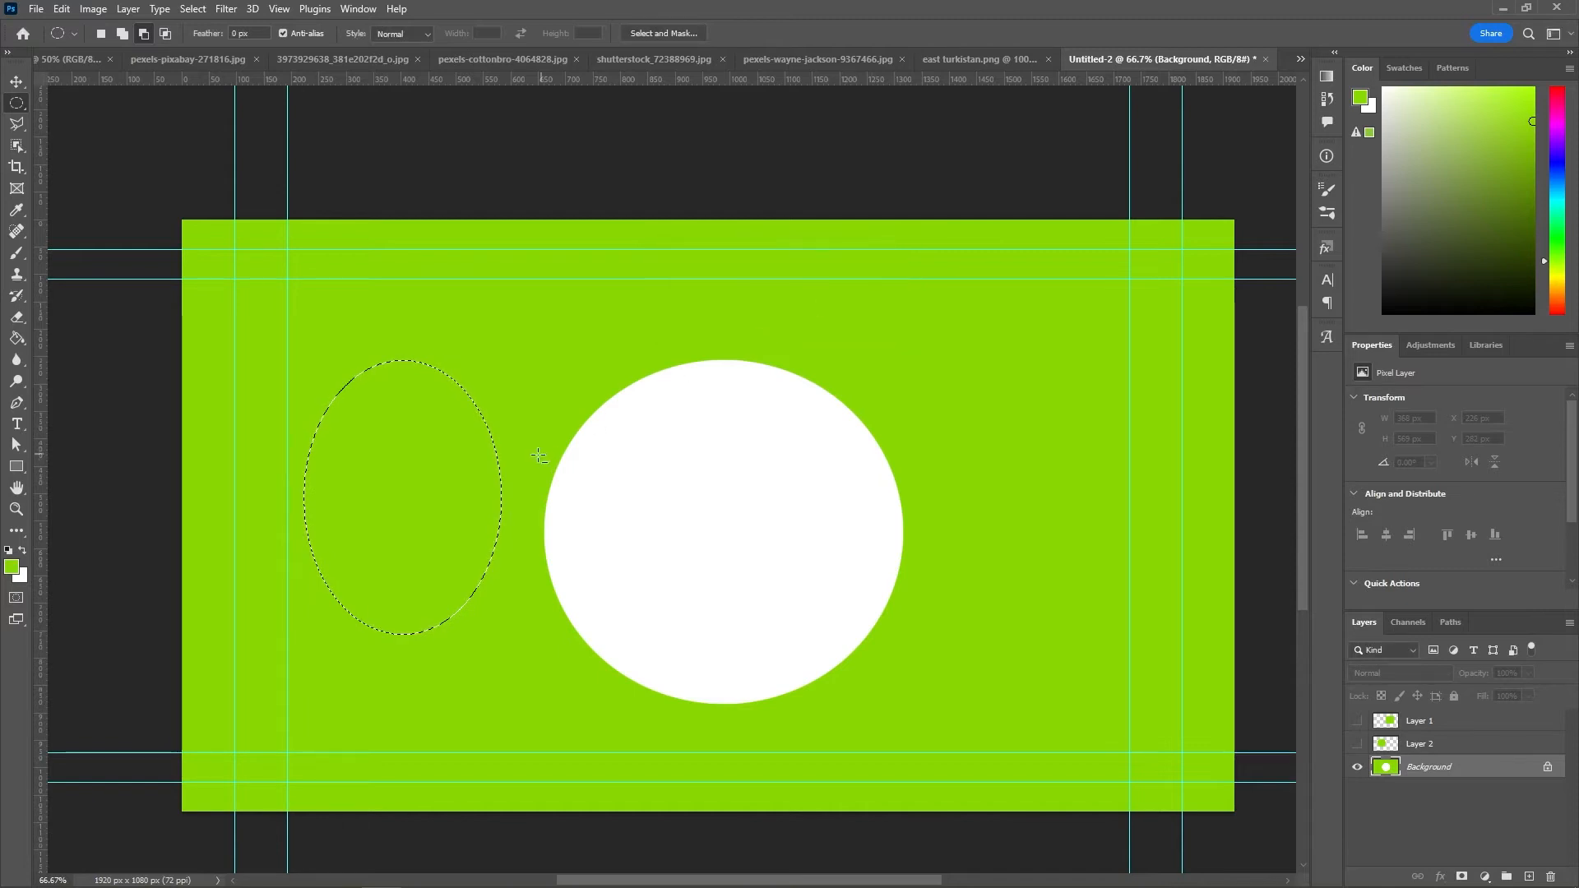
Step: Cut the feathered ellipse to a new layer and move it over the white circle
right_click(424, 480)
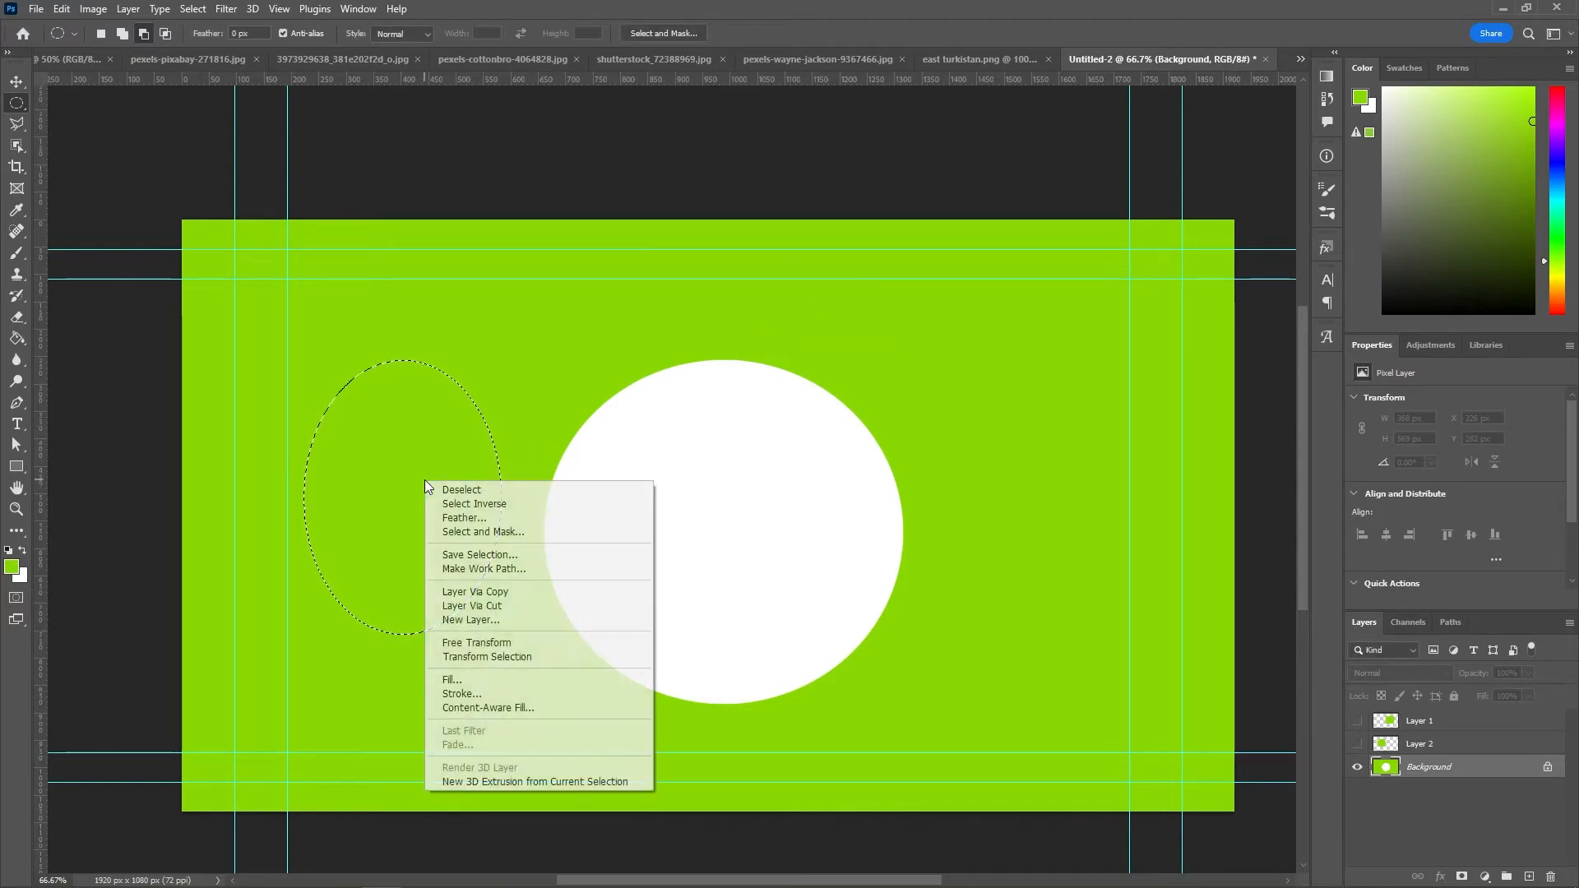
click(475, 606)
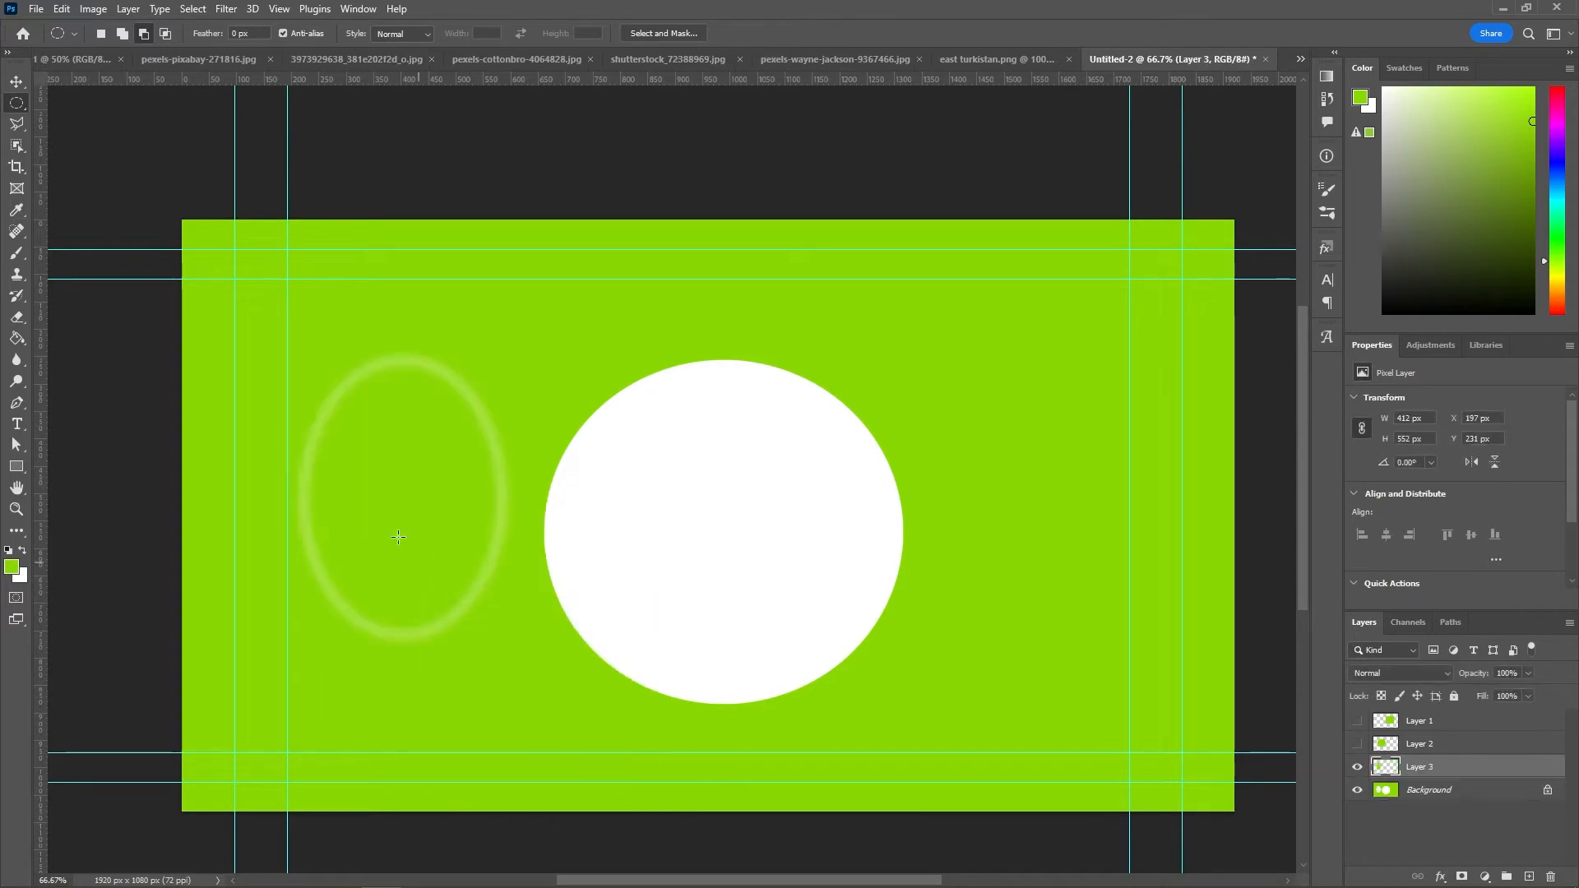
click(17, 81)
drag(305, 449, 741, 504)
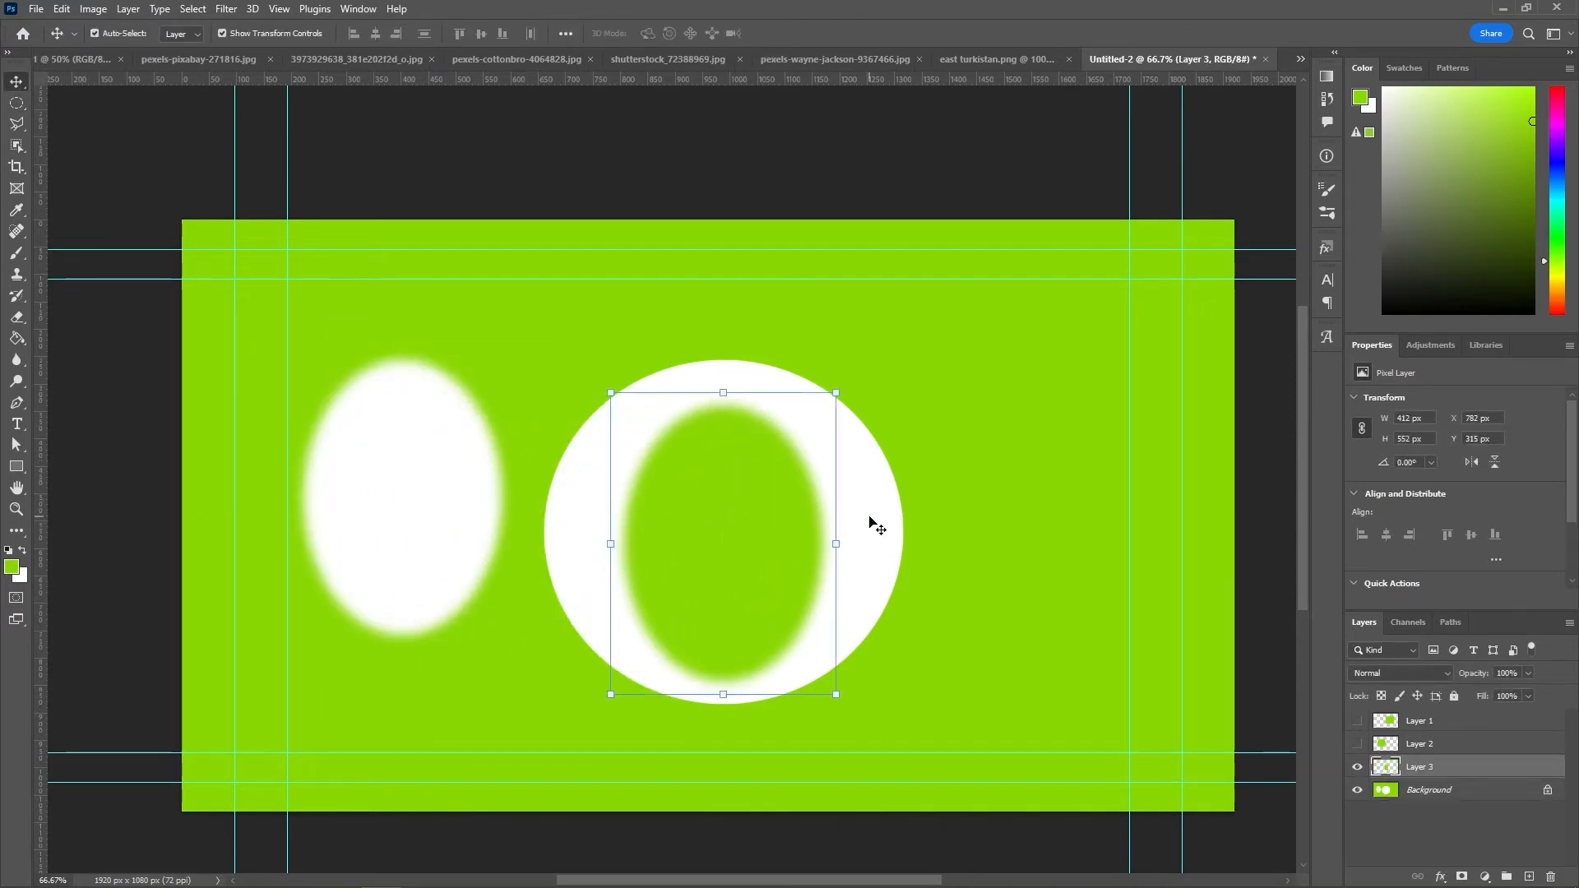
Step: Show Layer 2 briefly and shift its ellipse slightly to compare its hard edge with the feathered shape
click(1360, 747)
drag(526, 459, 557, 525)
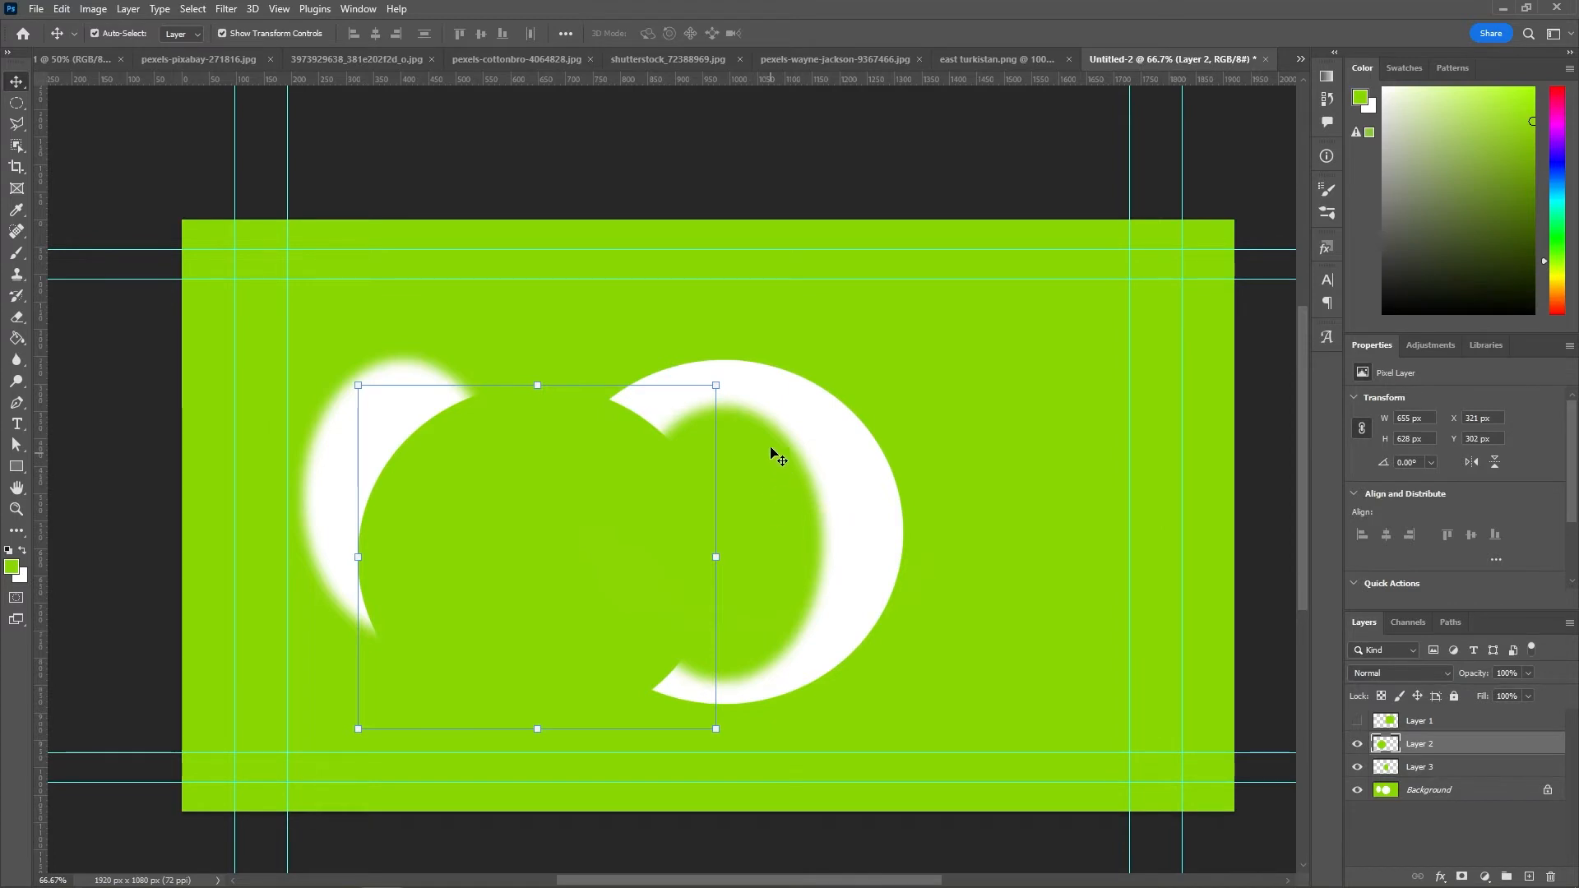
click(1357, 743)
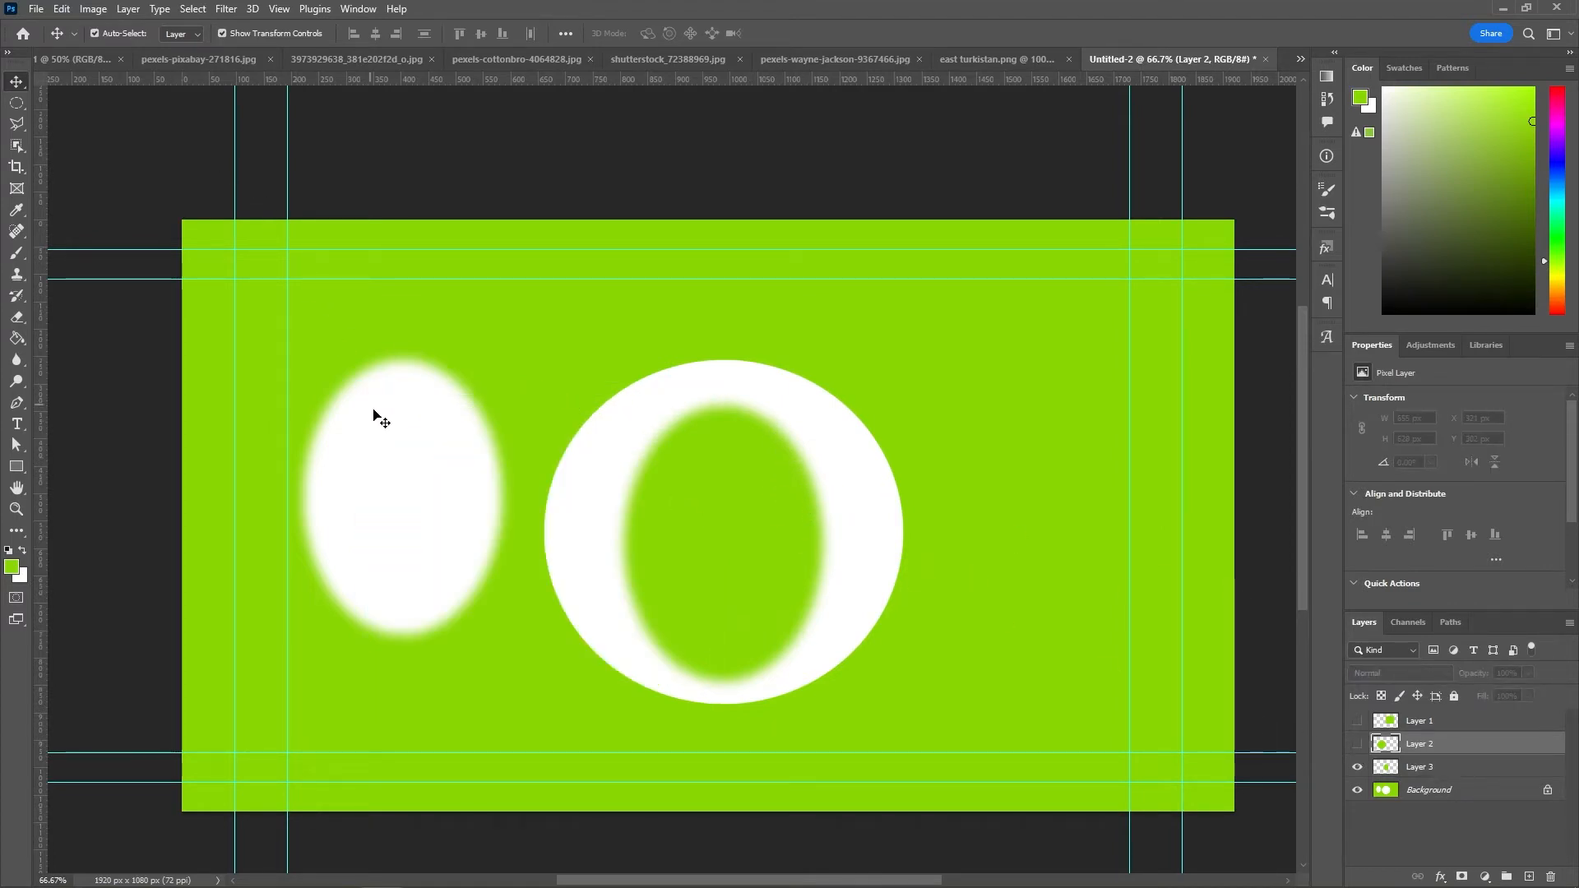
Step: Set the Elliptical Marquee's feather to 50 px and draw a circular selection to the right of the white circle
click(15, 105)
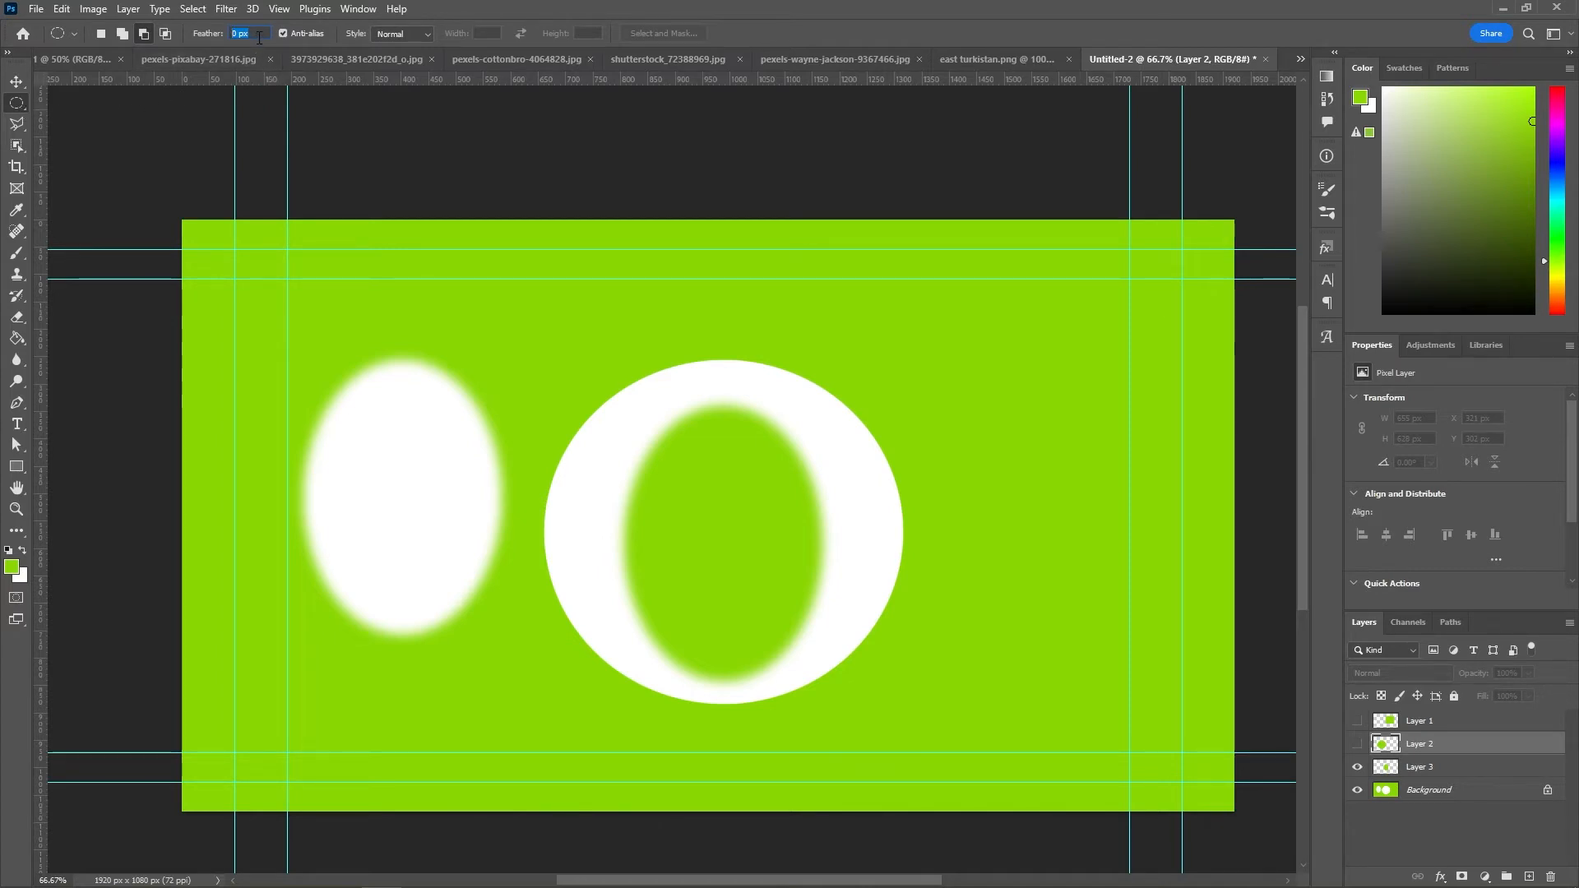
text(50)
drag(937, 375, 1113, 547)
Step: Copy the 50 px feathered selection from the Background layer to a new layer with Layer Via Copy
click(1428, 791)
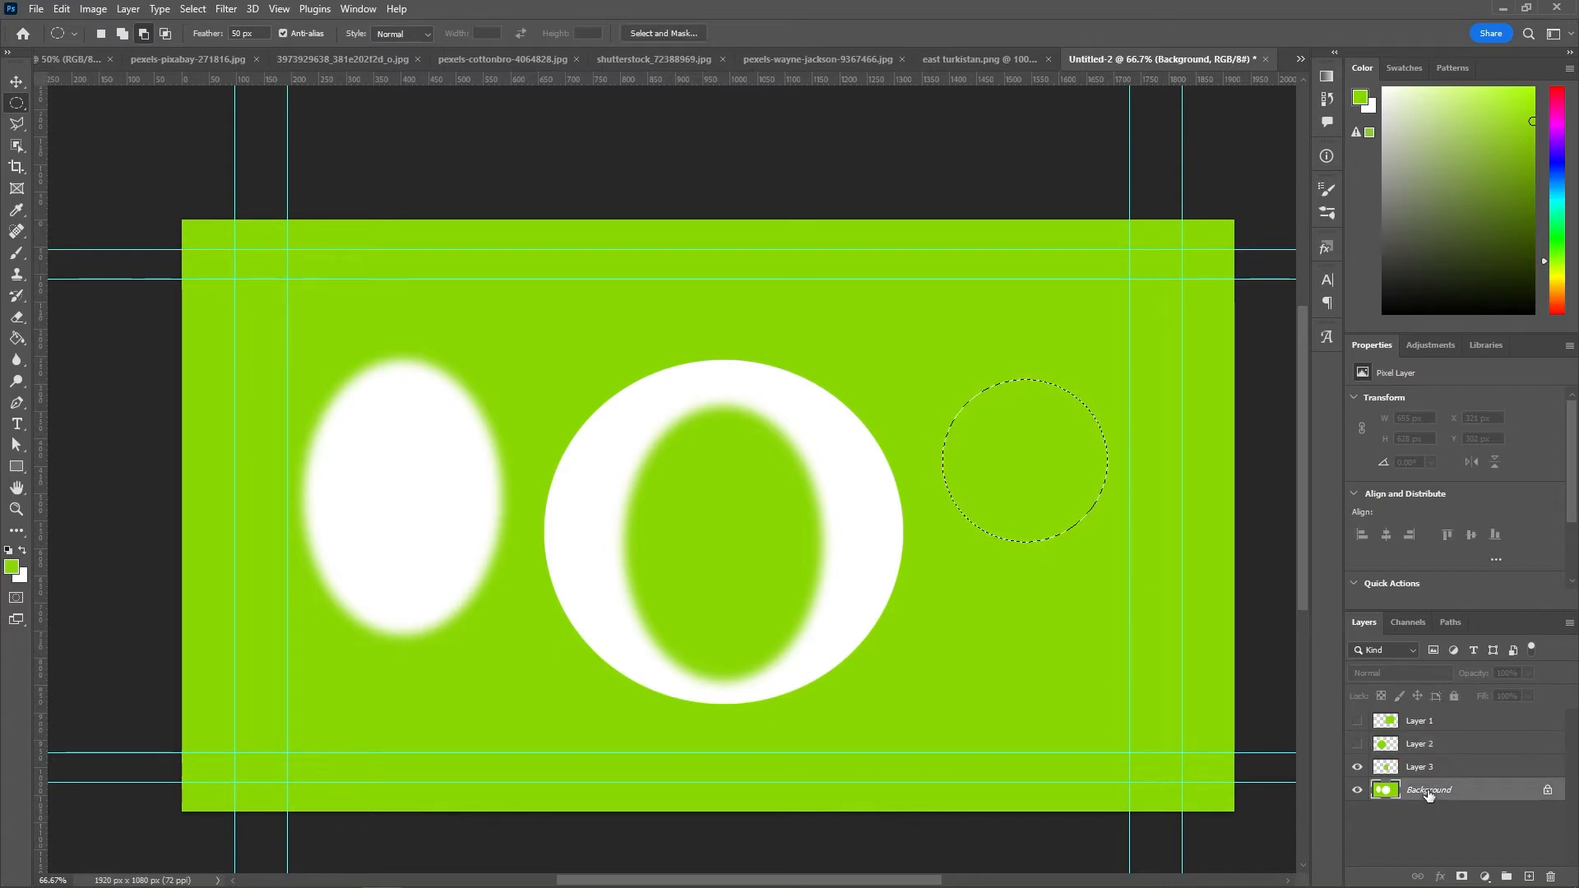
right_click(1043, 462)
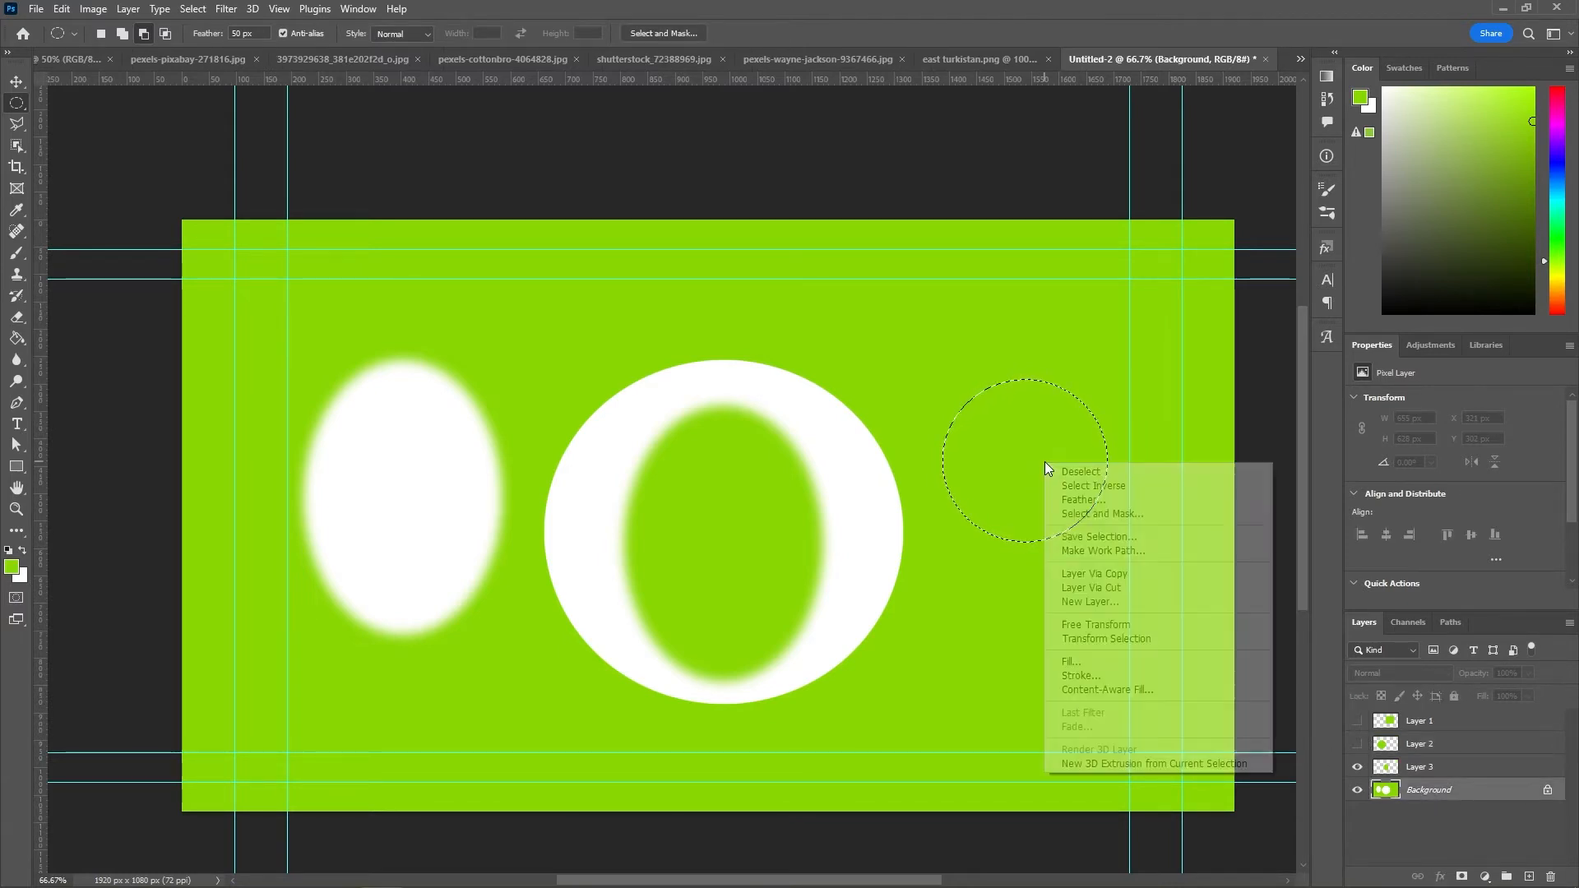
click(1109, 576)
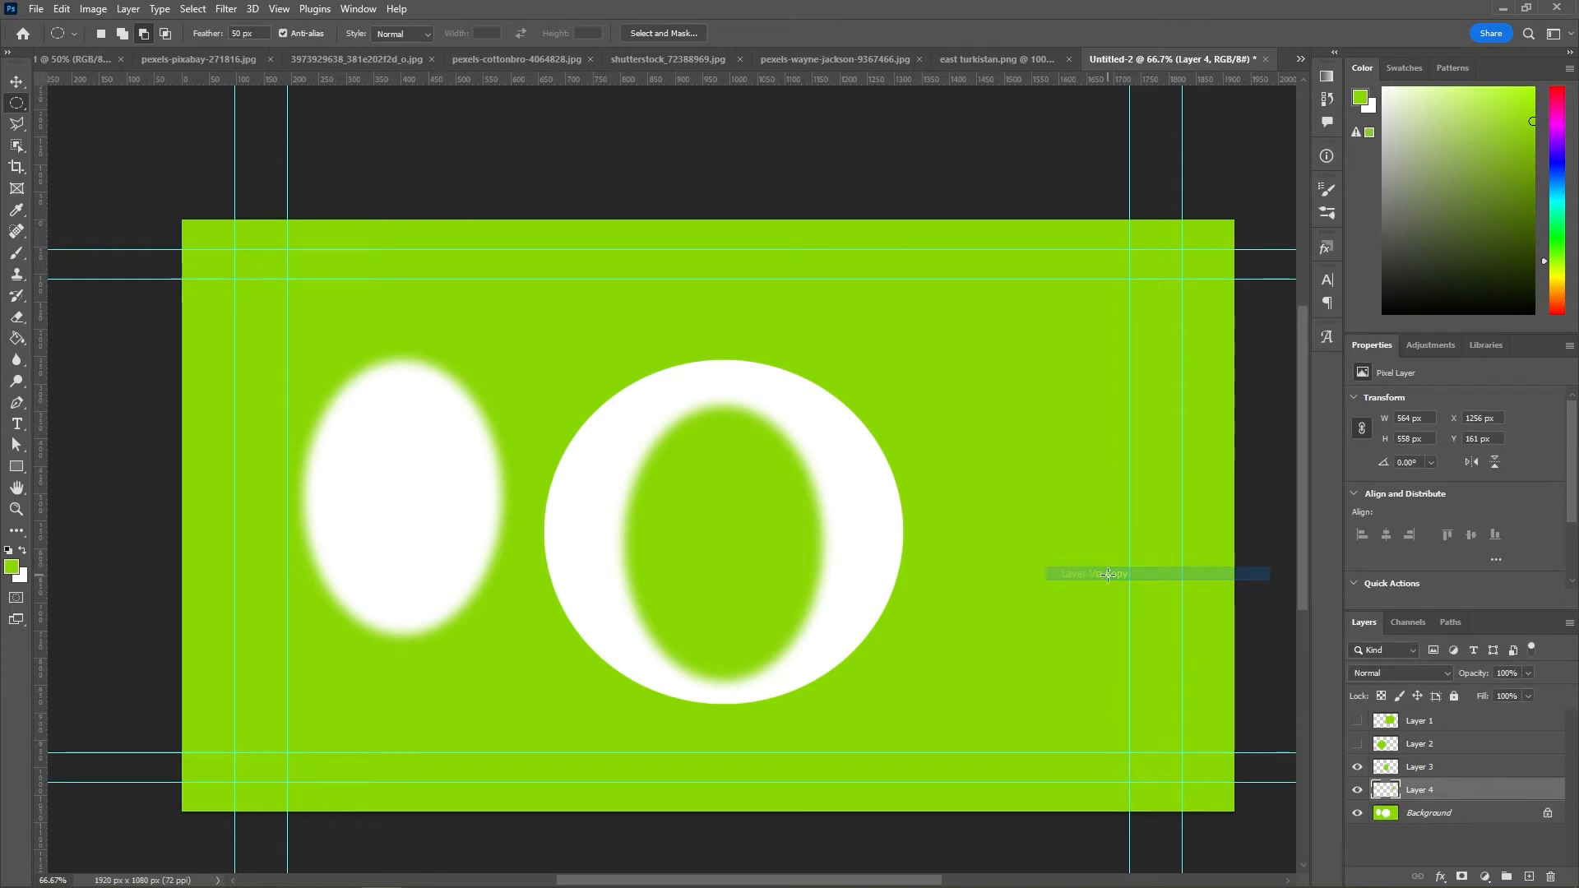
Step: Move the heavily feathered circle over the white circle and hide Layer 3
click(16, 86)
drag(1011, 442, 716, 521)
click(1358, 769)
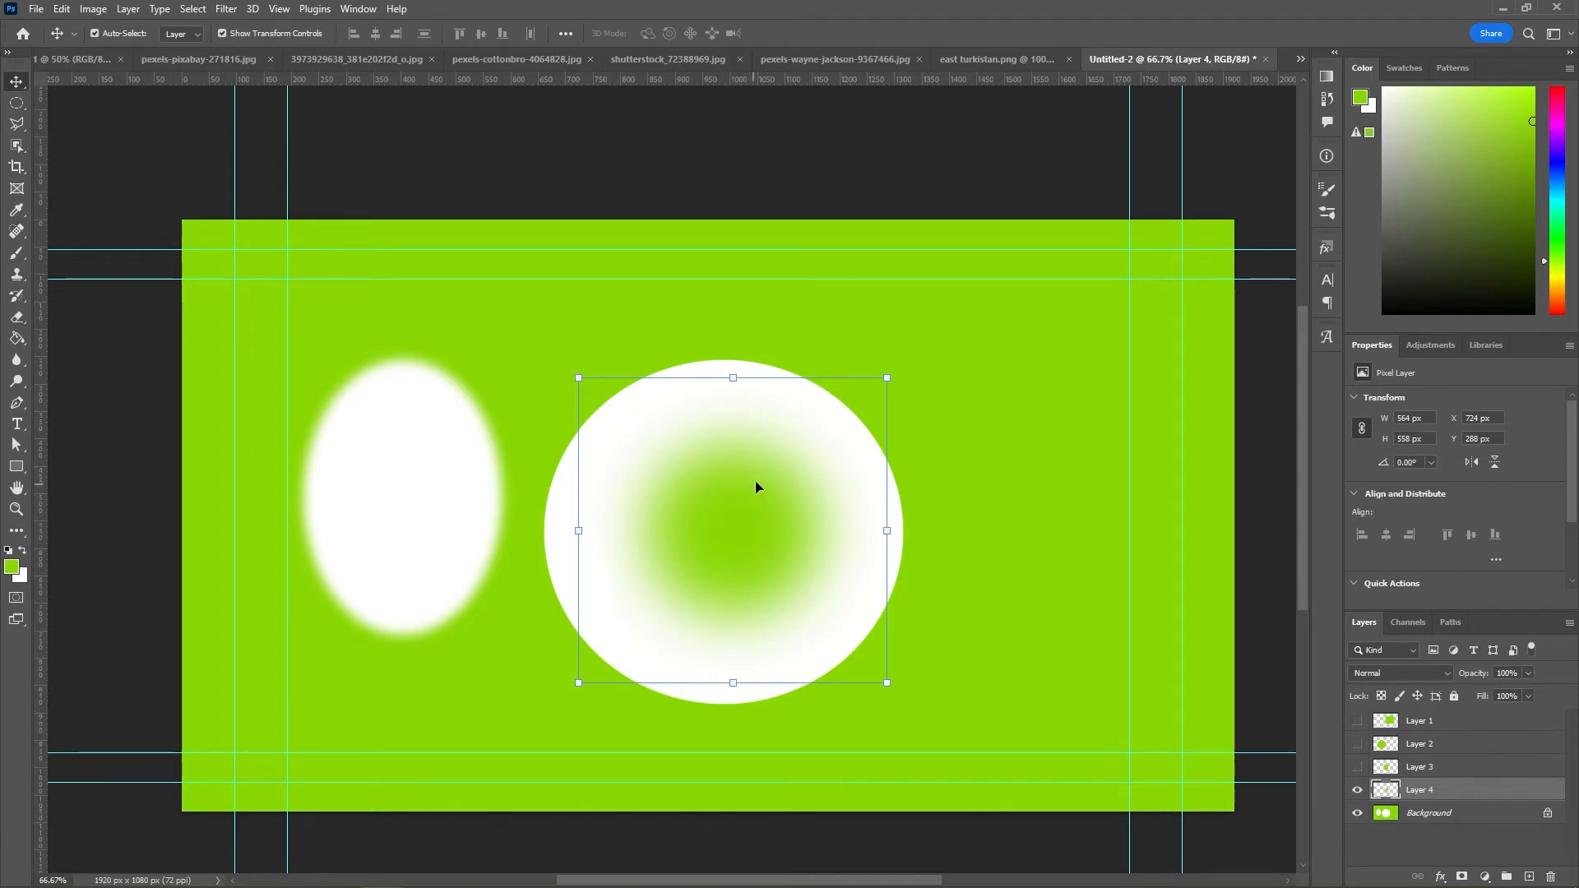
Step: Undo the 50 px feathered layer copy, clear its circular selection, and make the Background layer active
key(ctrl+z)
key(ctrl+z)
key(ctrl+z)
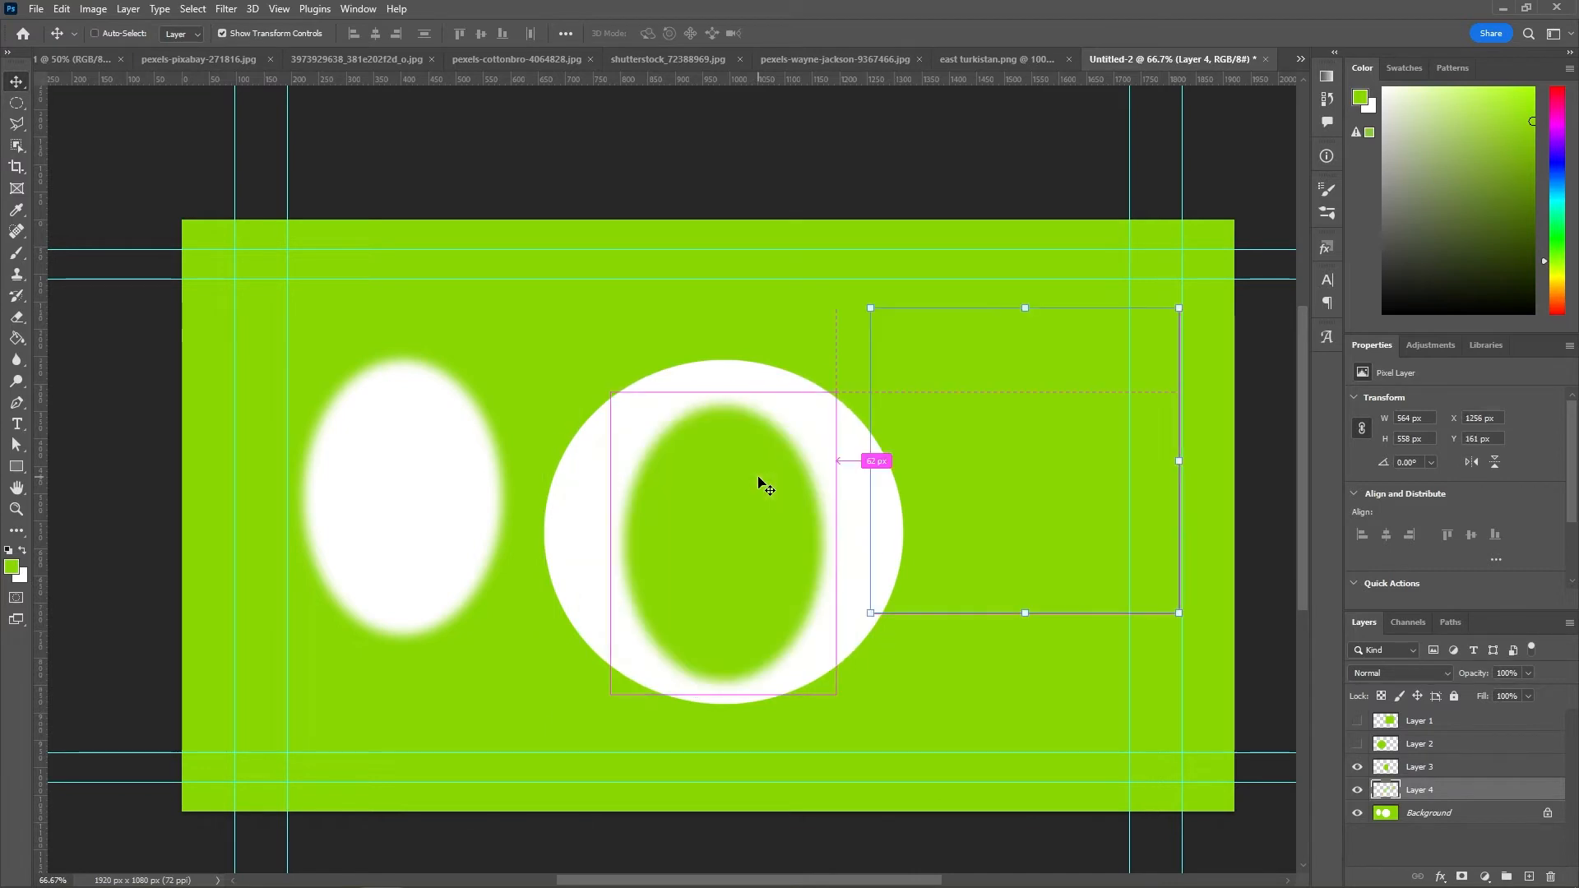
key(ctrl+z)
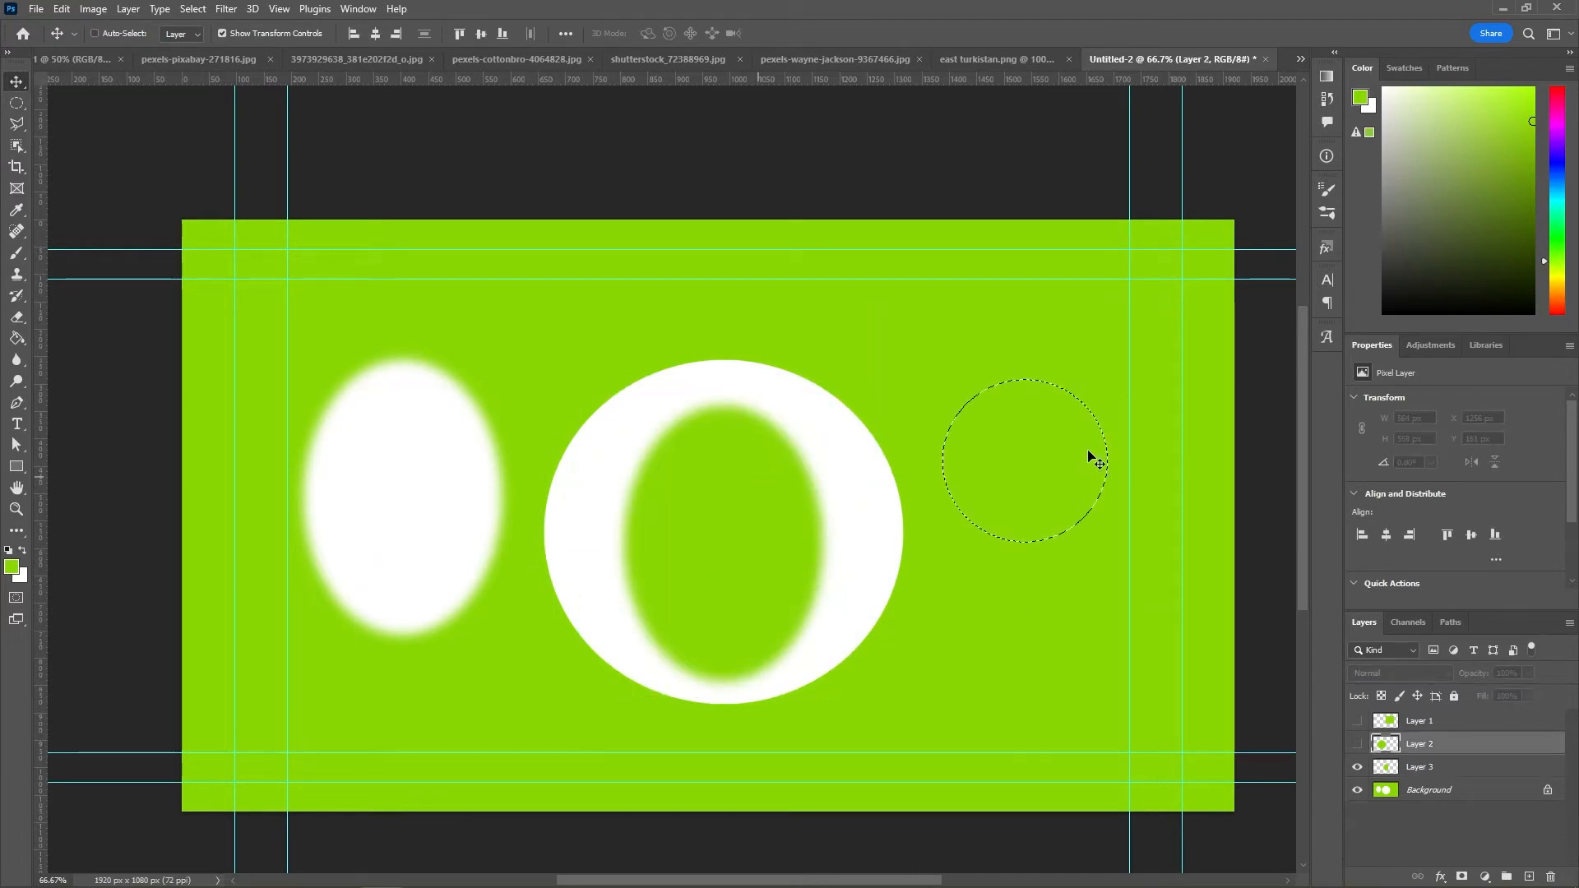
drag(1099, 458, 1058, 462)
click(775, 337)
key(ctrl+d)
click(1416, 789)
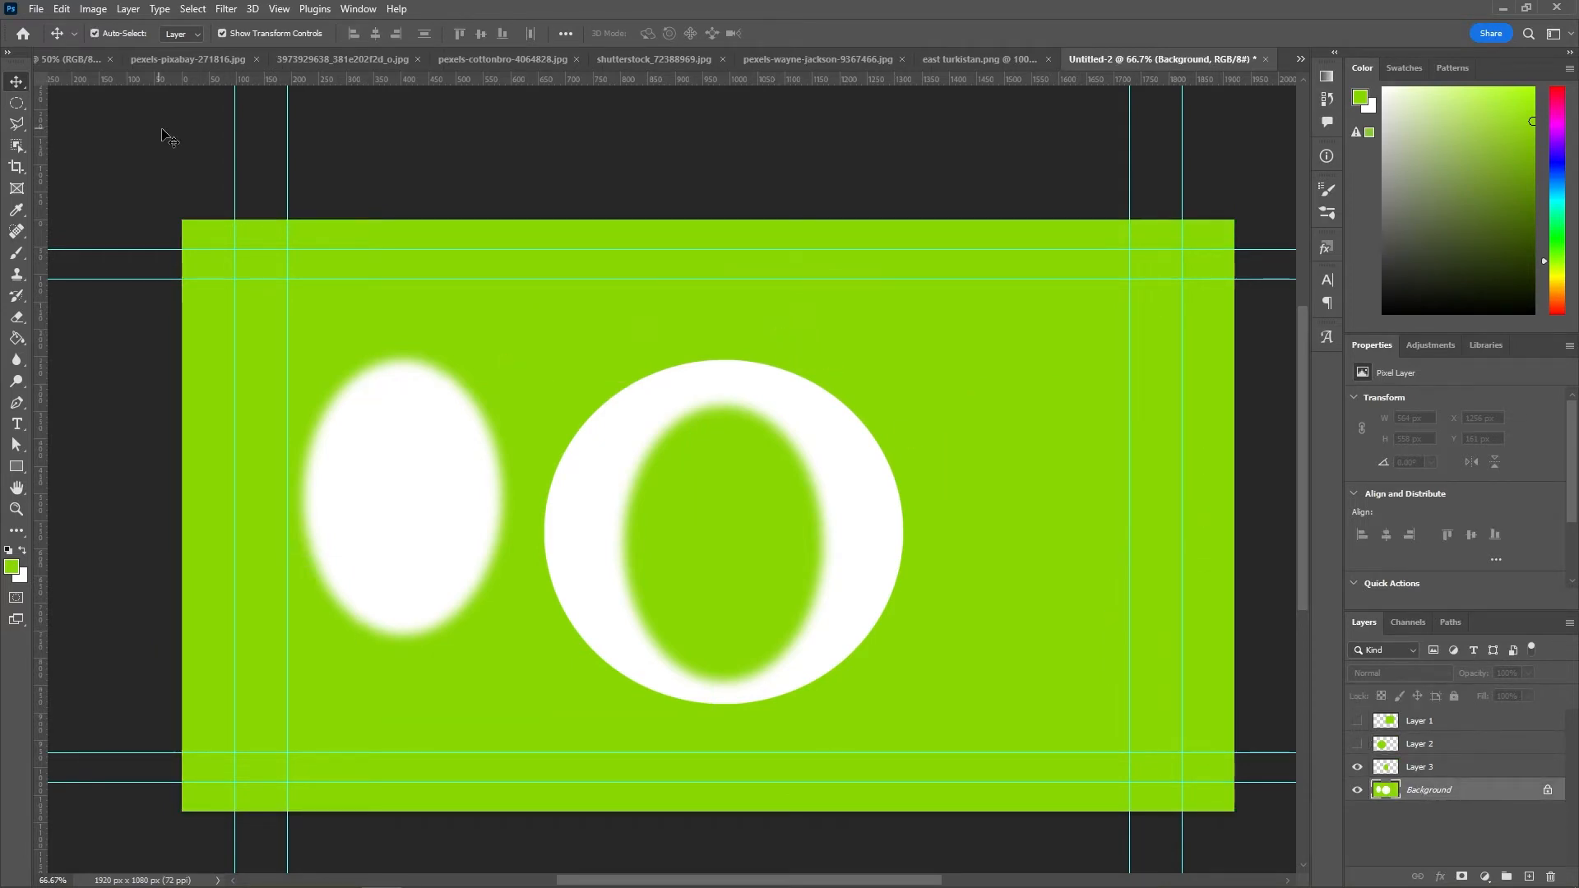
Step: Set the Elliptical Marquee's feather to 10 px and draw a circular selection to the right of the white circle
click(17, 103)
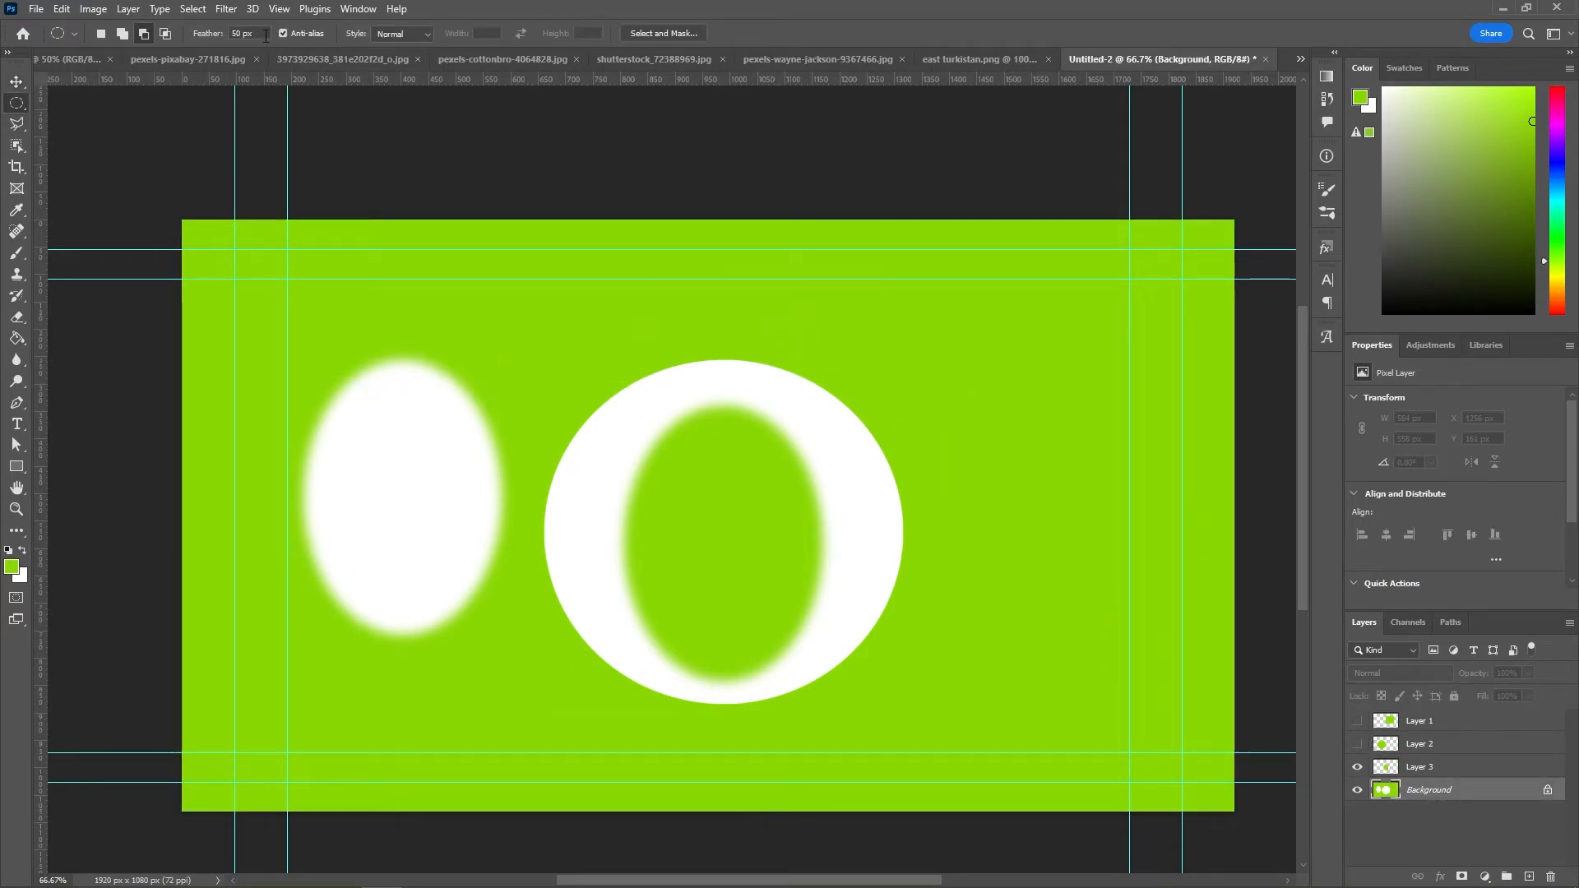
click(261, 33)
text(10)
drag(967, 365, 1141, 541)
Step: Copy the 10 px feathered selection to a new layer with Layer Via Copy and move it over the white circle with Layer 3 hidden
right_click(1019, 445)
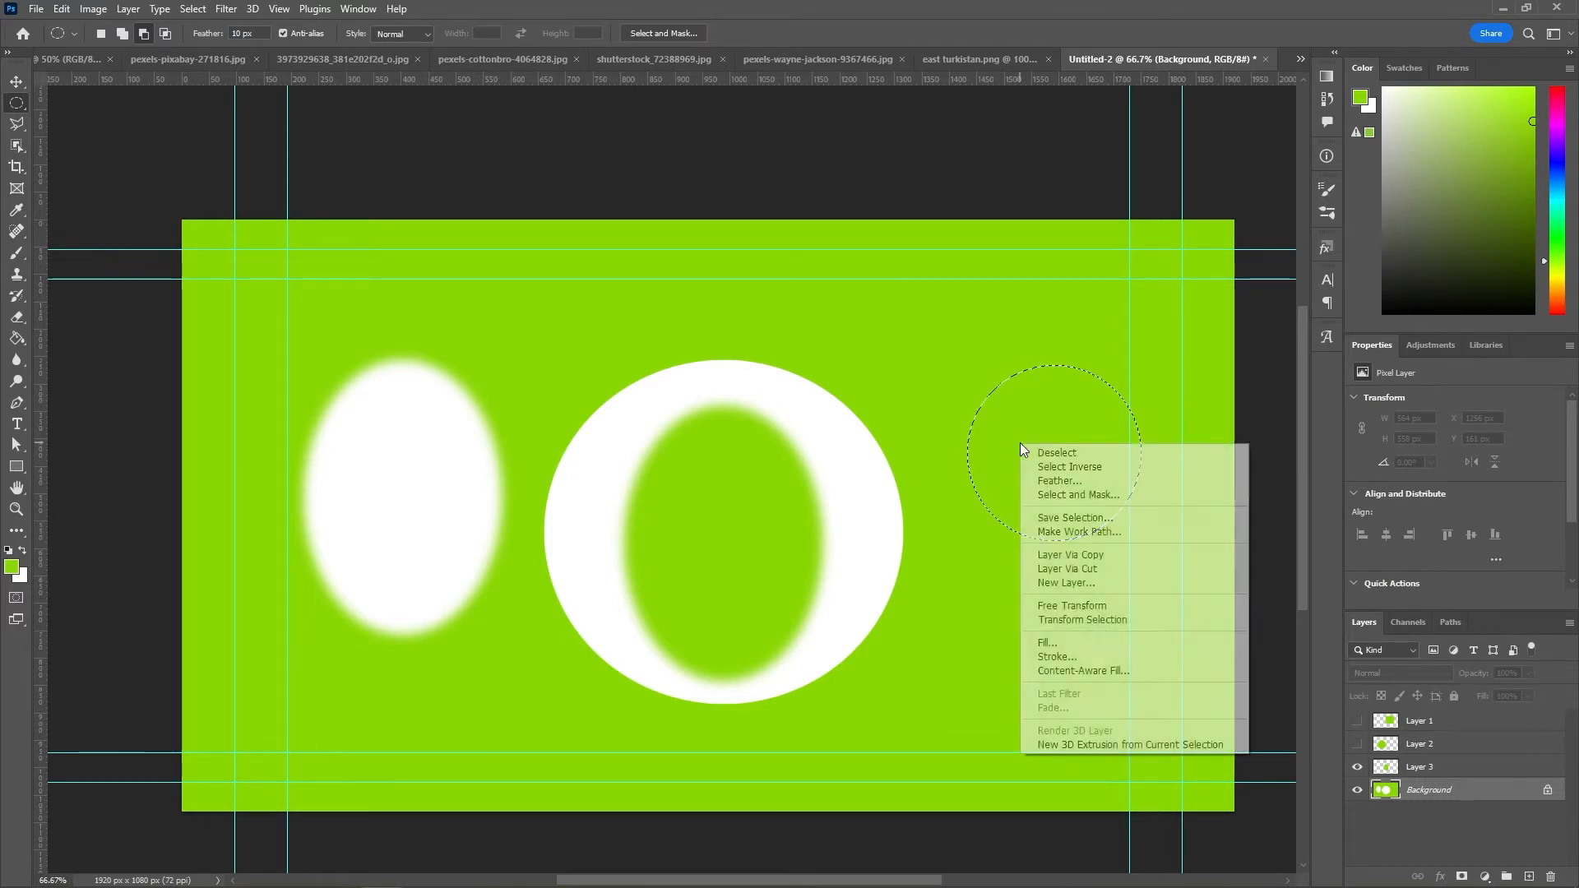
click(1099, 557)
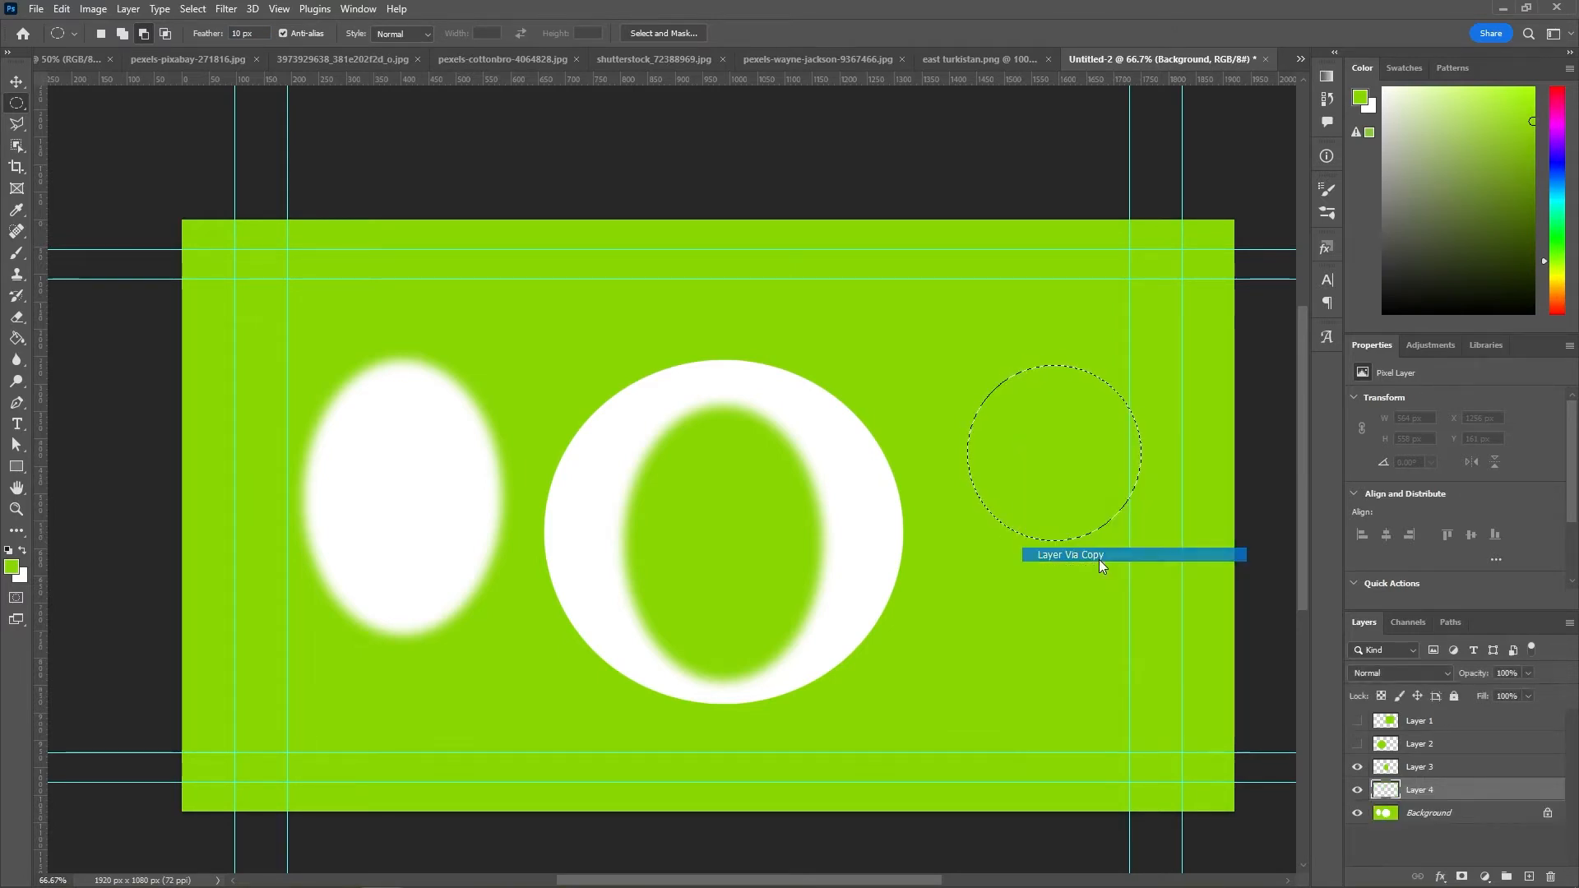
click(1356, 766)
click(16, 82)
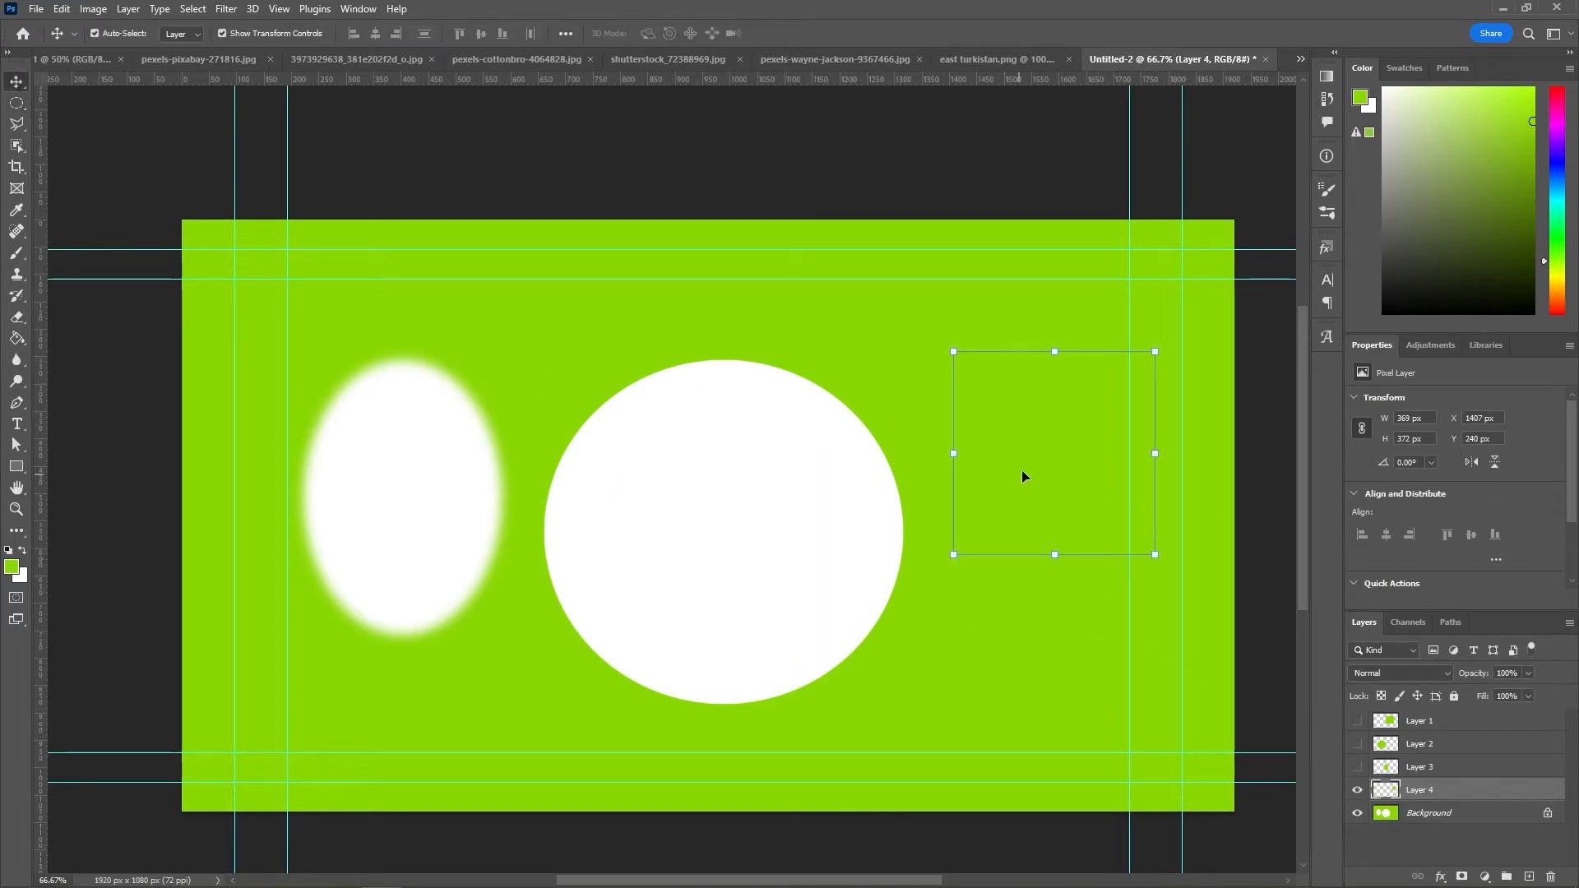
drag(1022, 468, 694, 538)
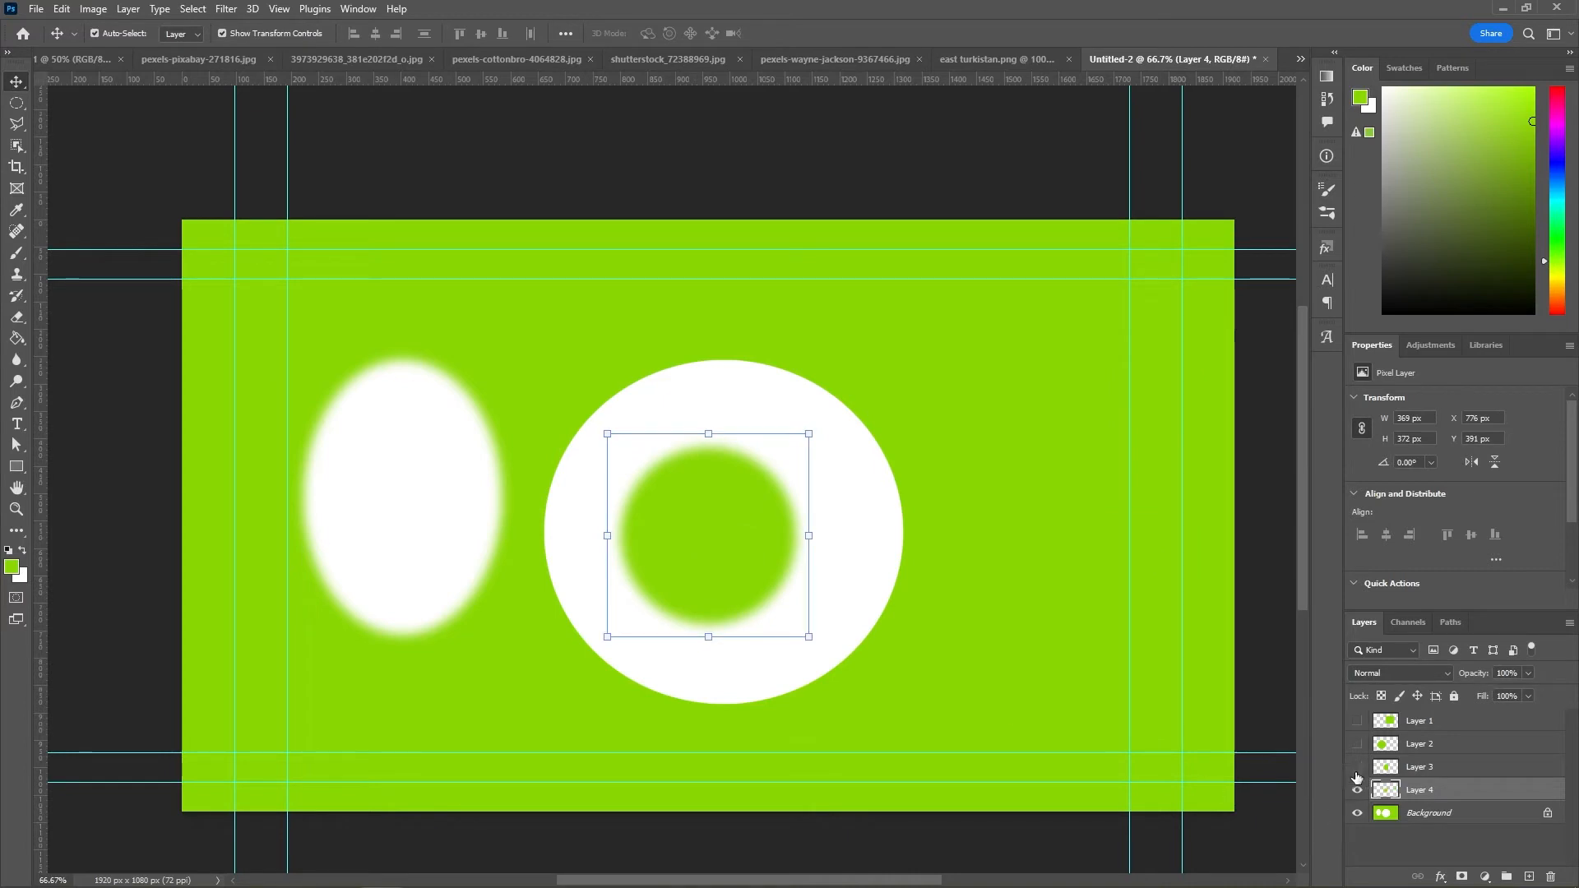
Step: Show Layer 2 briefly and shift the 10 px feathered circle within the white circle to compare the edges
click(1356, 743)
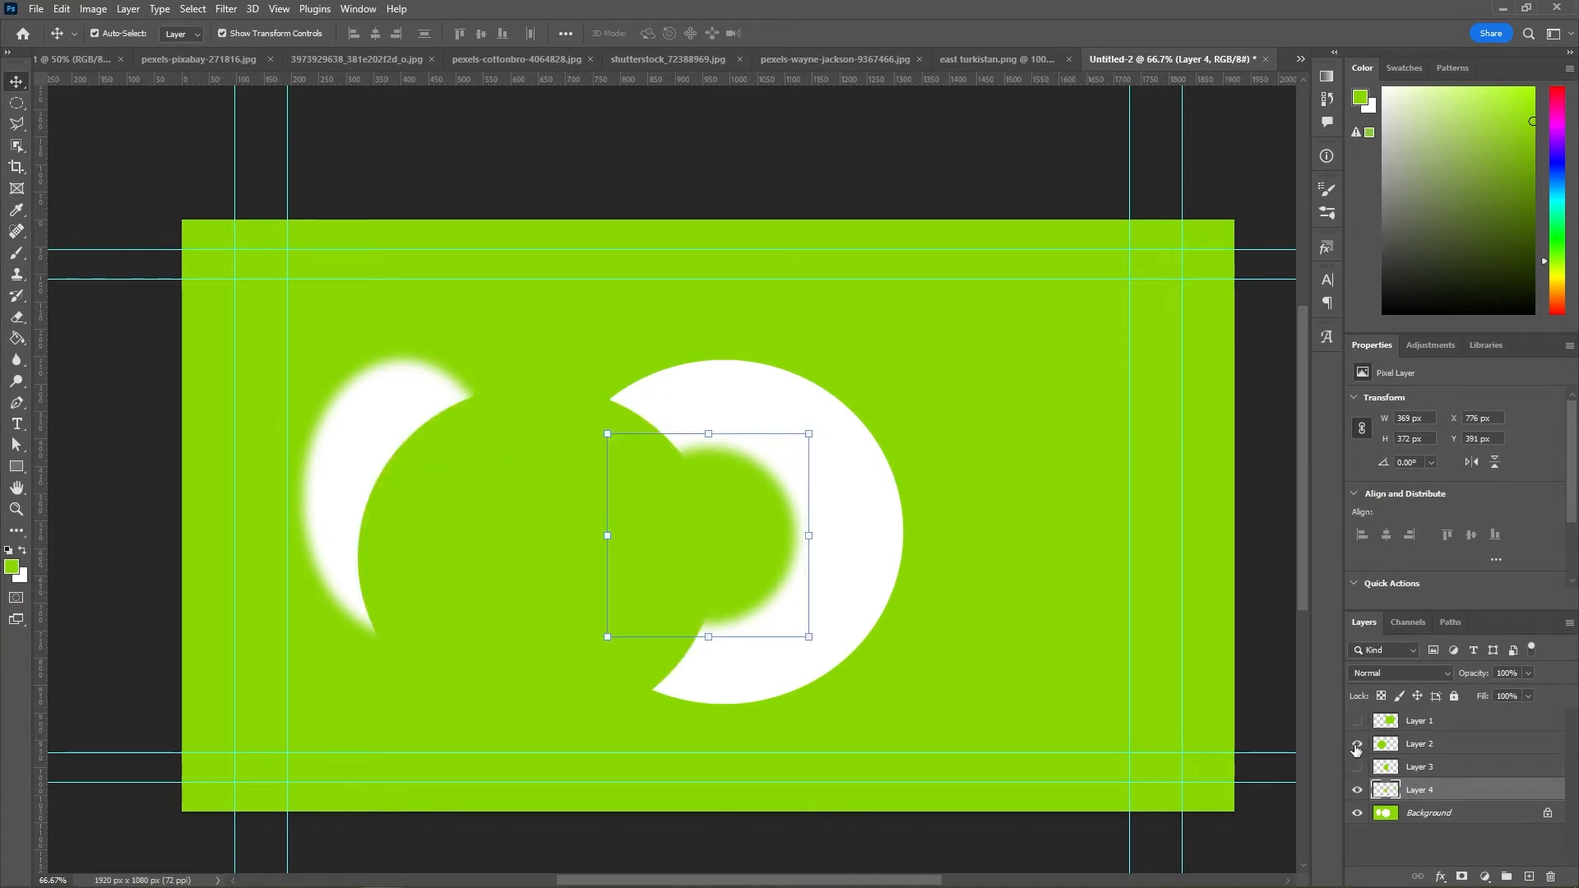
click(1357, 743)
drag(712, 536, 733, 513)
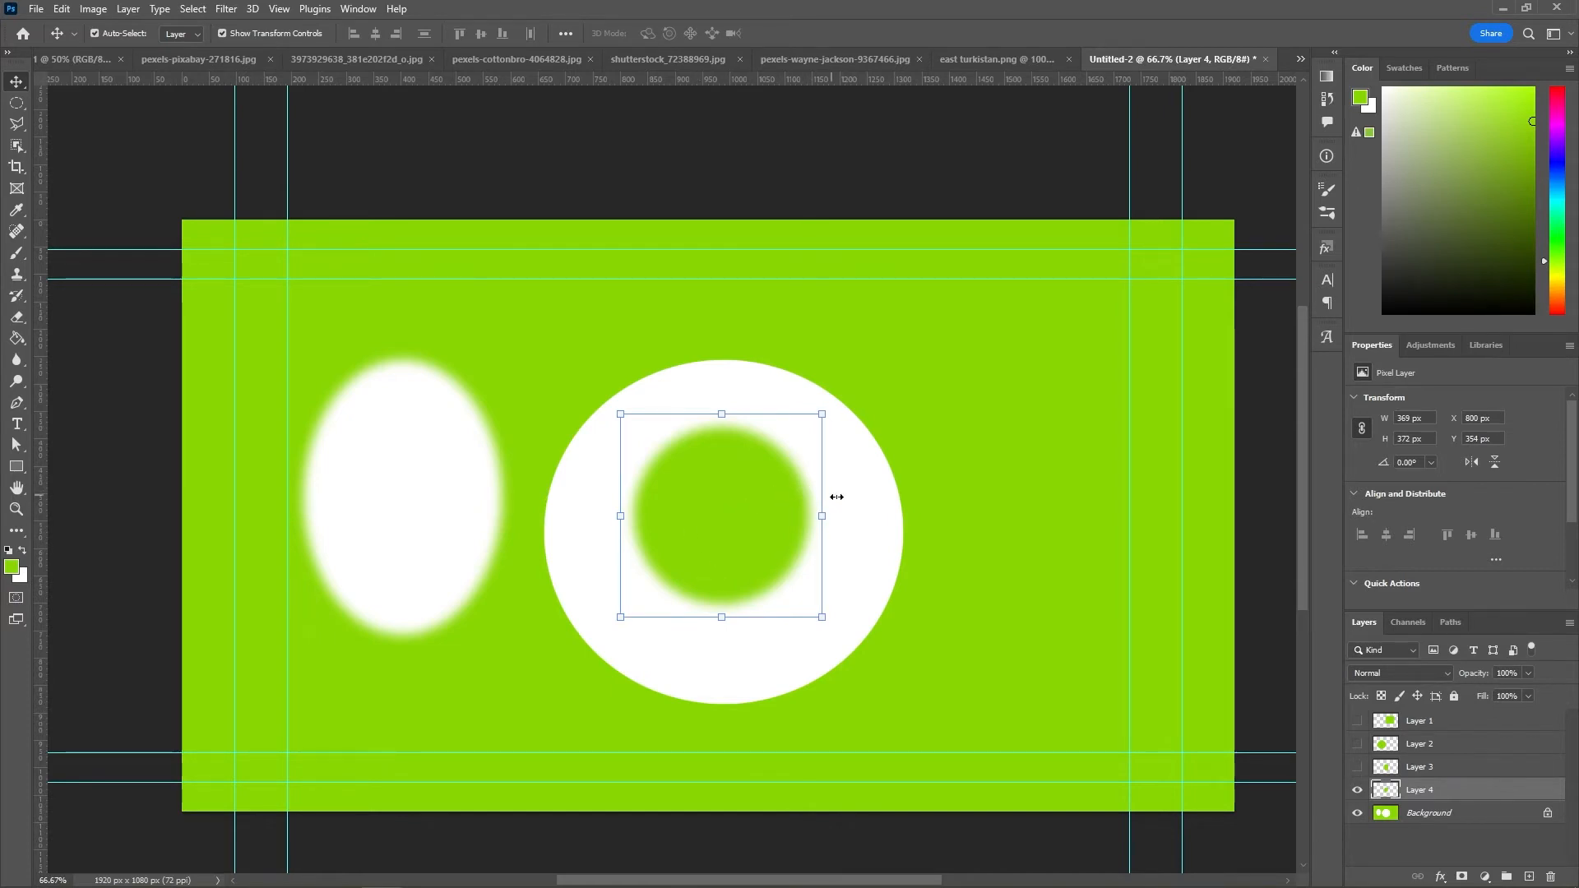
drag(754, 515, 701, 529)
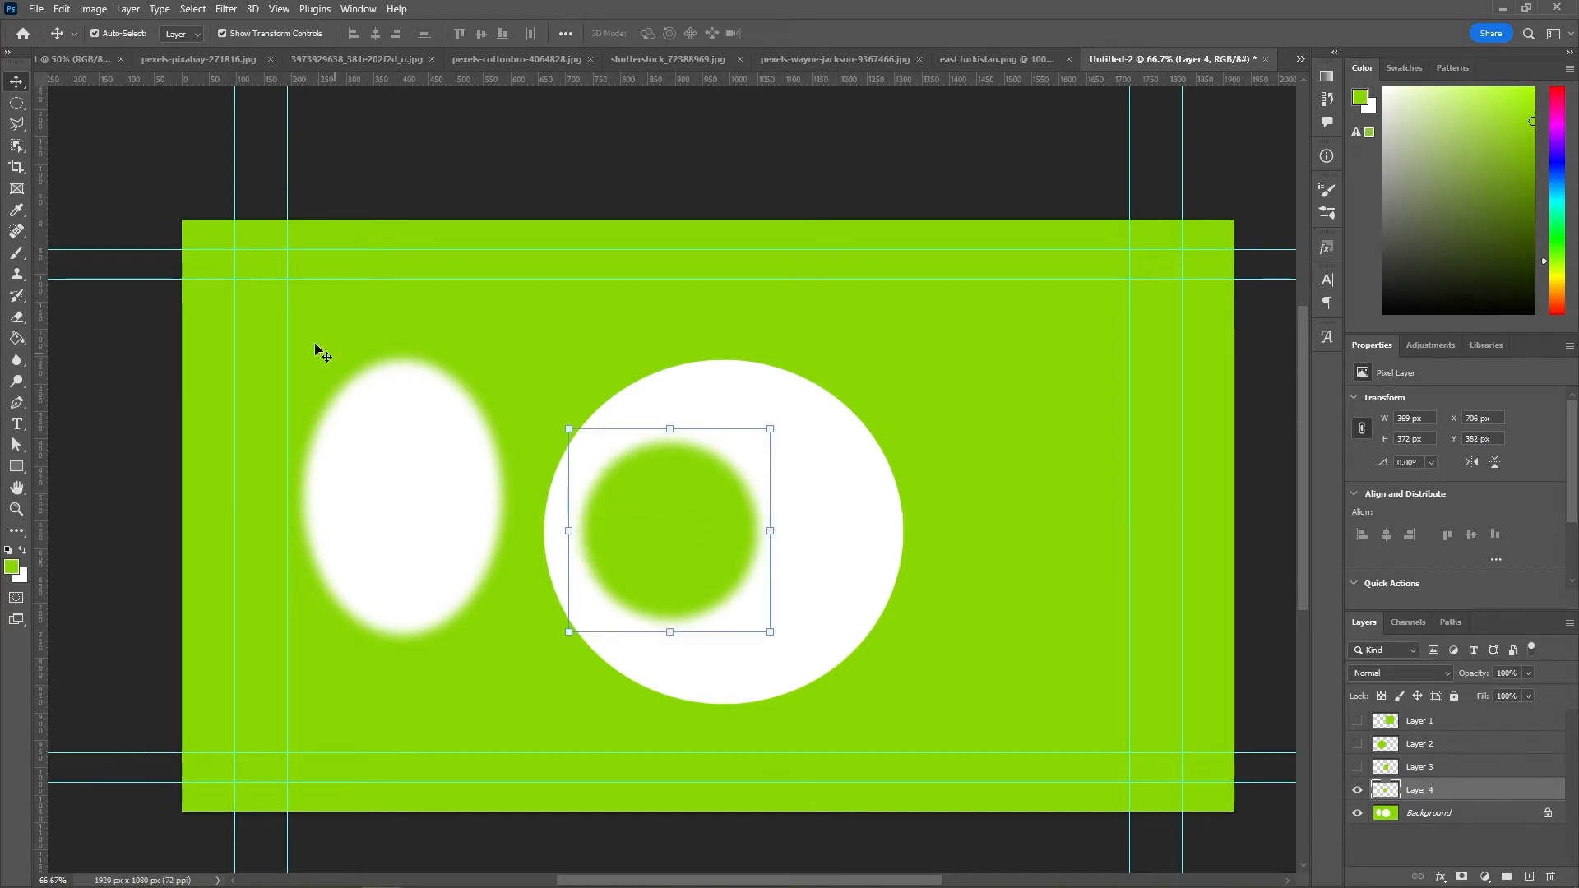
Step: Set the Elliptical Marquee's feather to 0 px and draw a circular selection in the Background's lower-right area
click(16, 103)
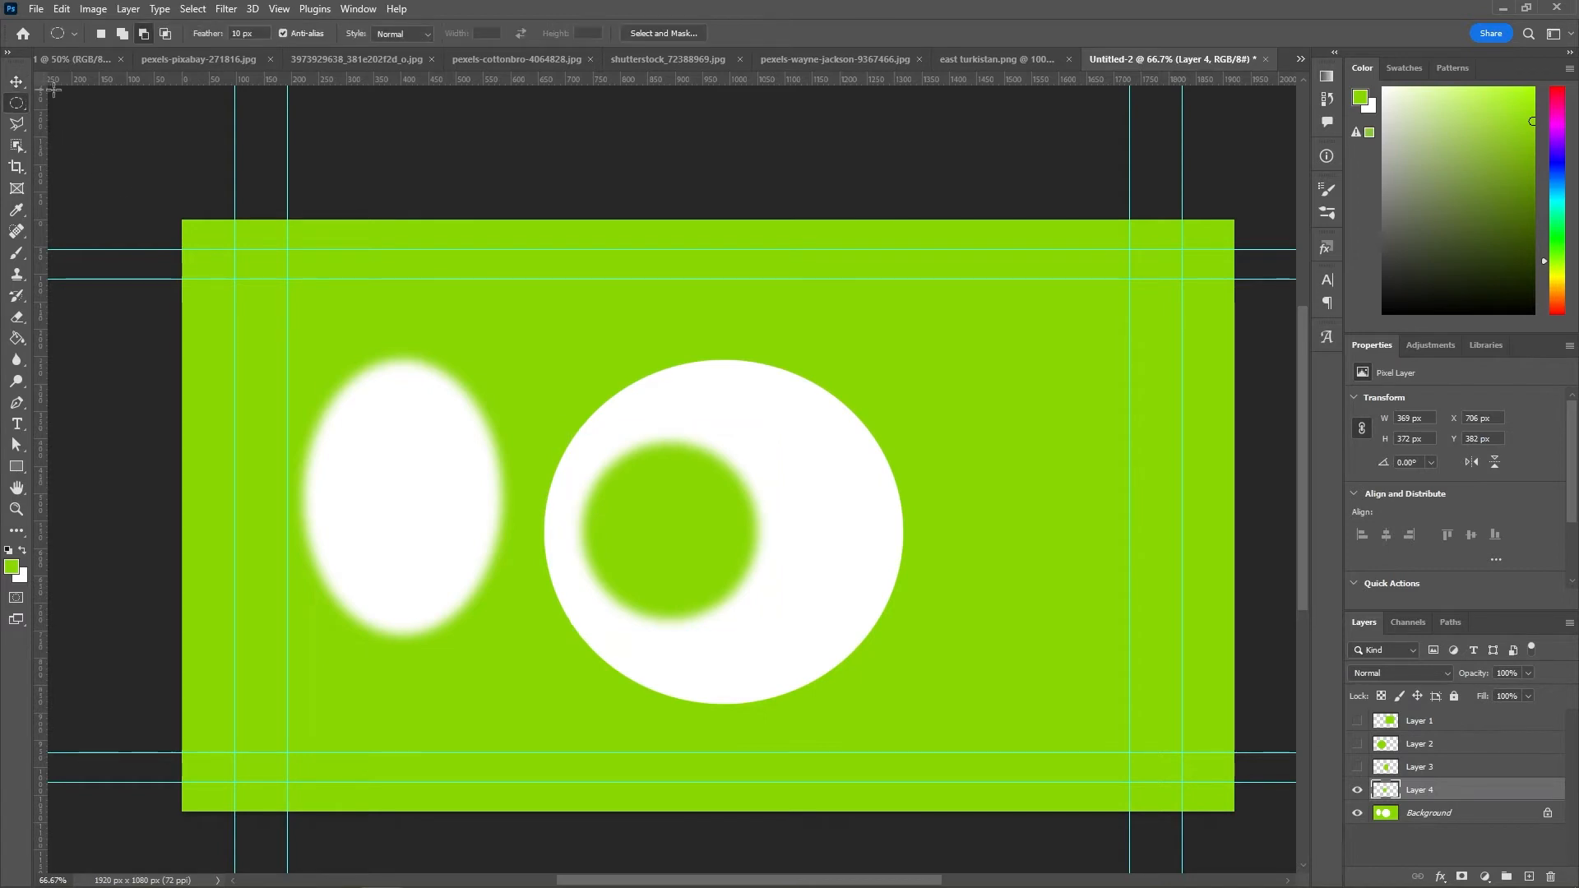
double_click(251, 33)
text(0)
key(Return)
click(1447, 812)
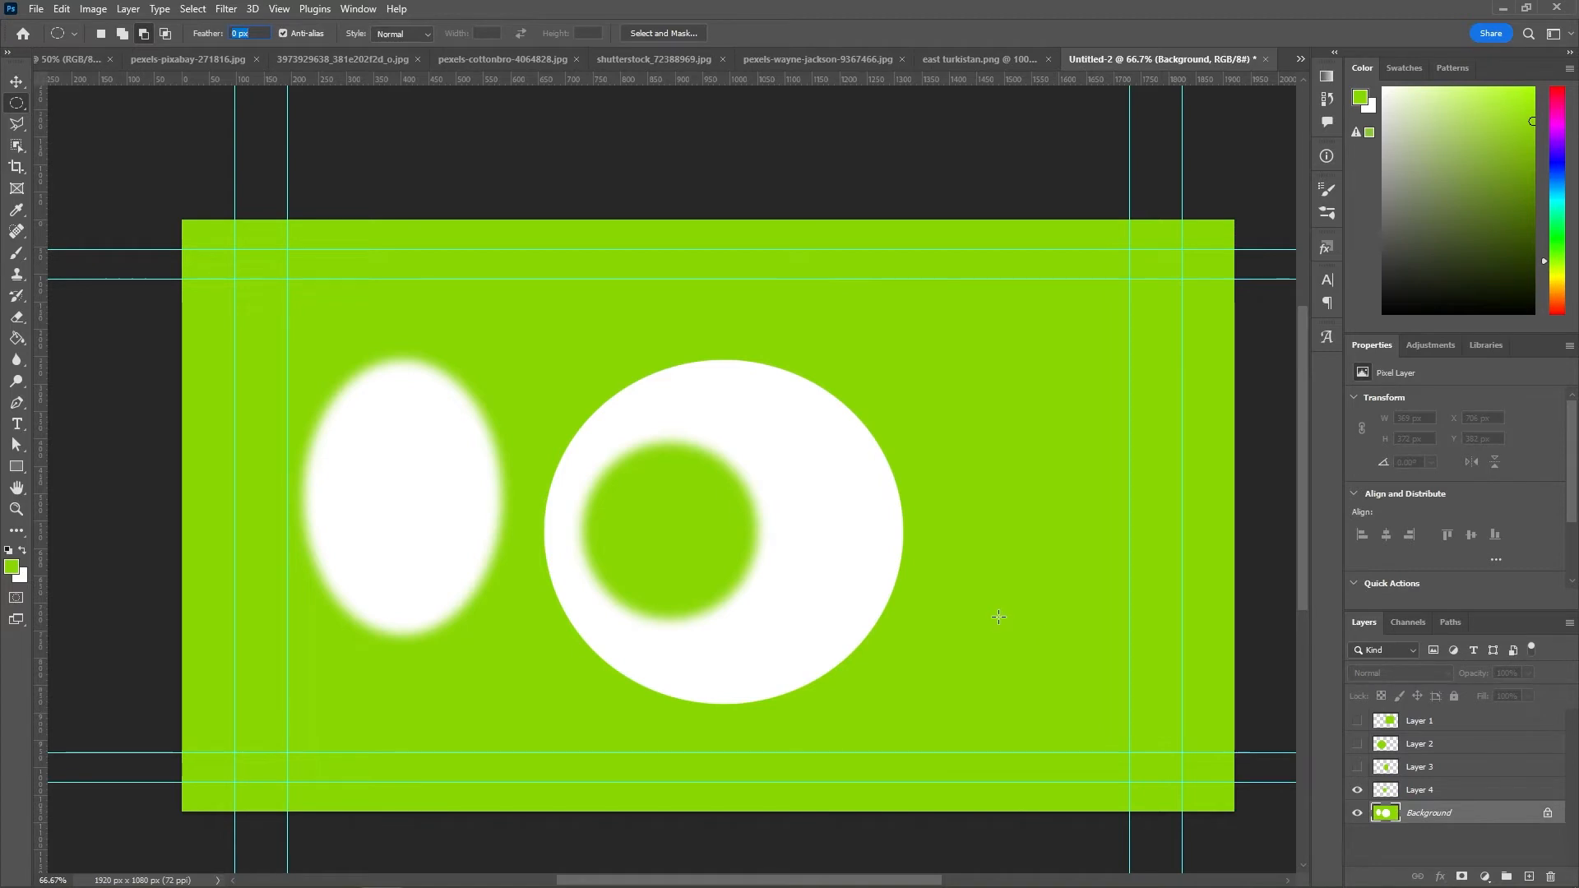
drag(961, 634, 1130, 789)
Step: Copy the unfeathered selection to a new layer with Layer Via Copy and move it over the white circle beside the feathered one
right_click(1042, 710)
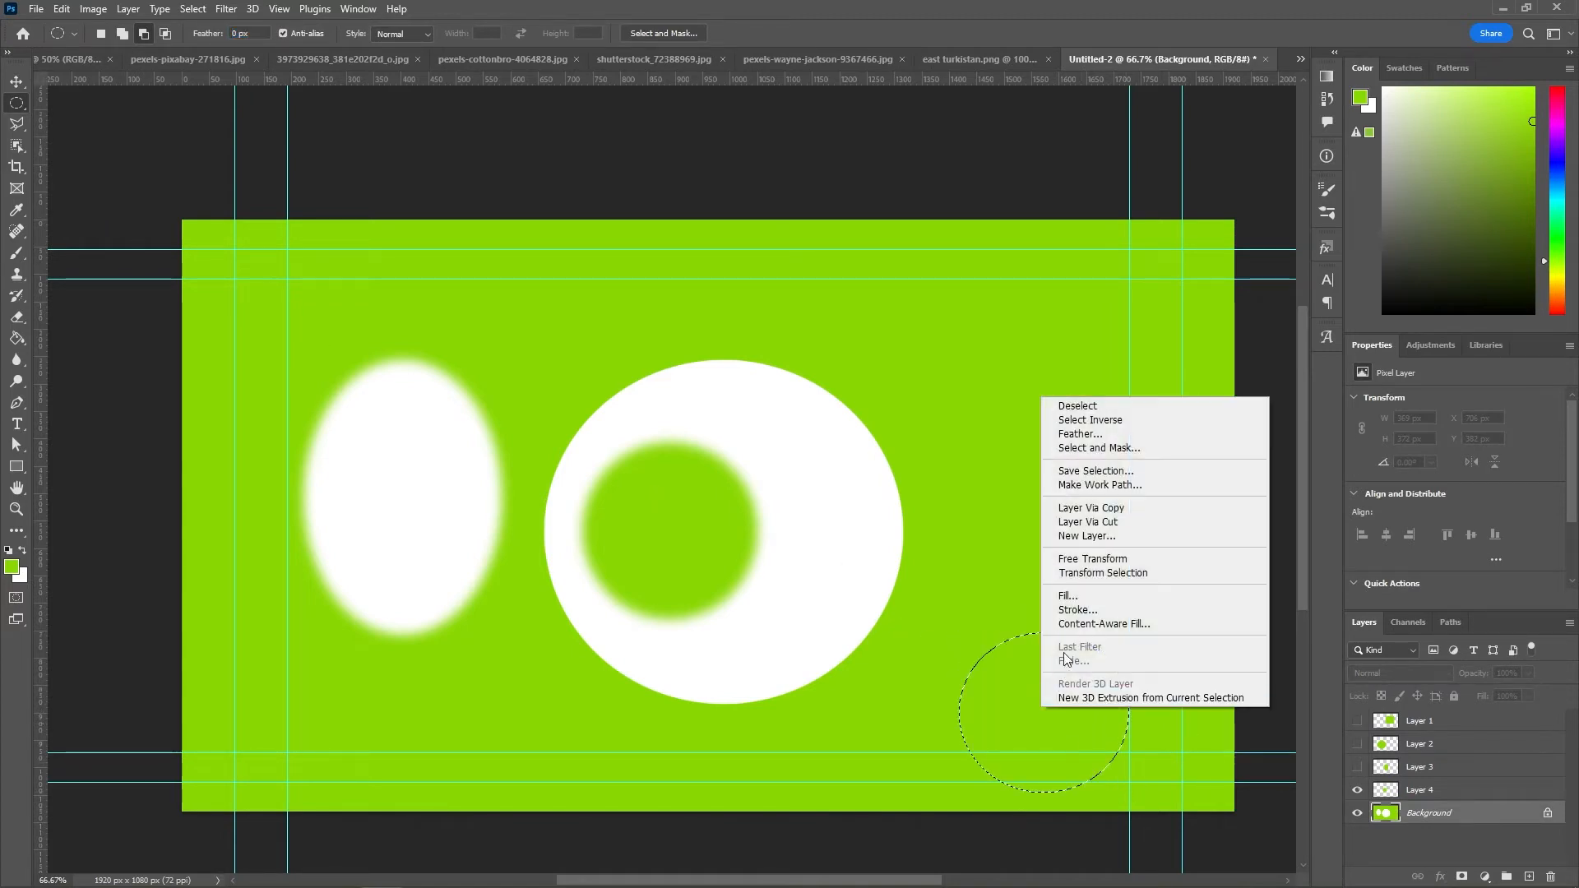
click(1111, 509)
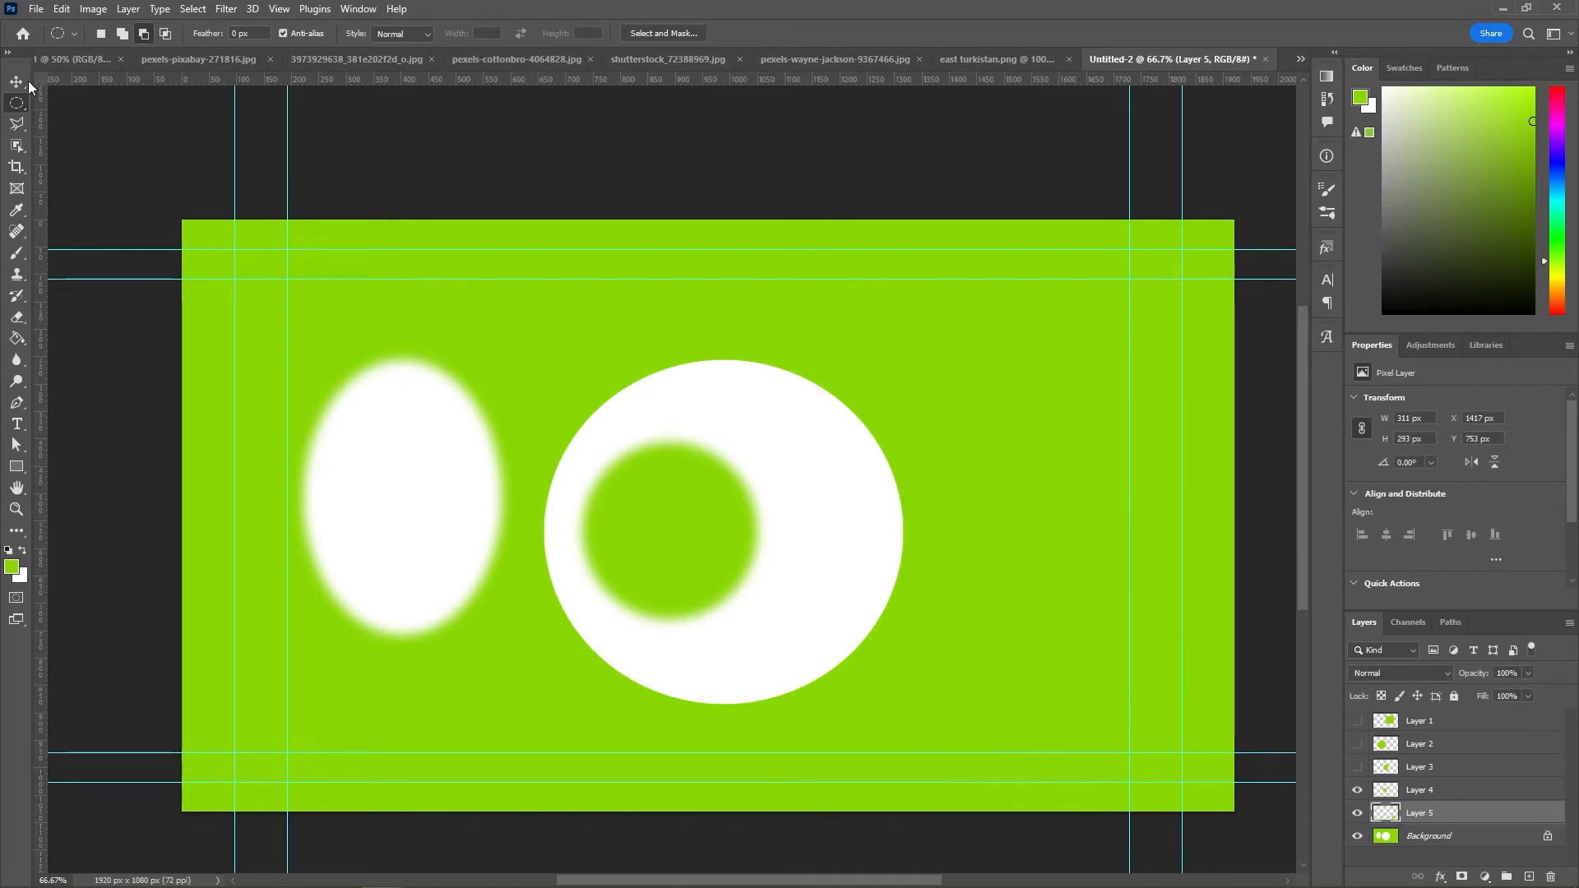
key(v)
drag(1048, 680, 787, 536)
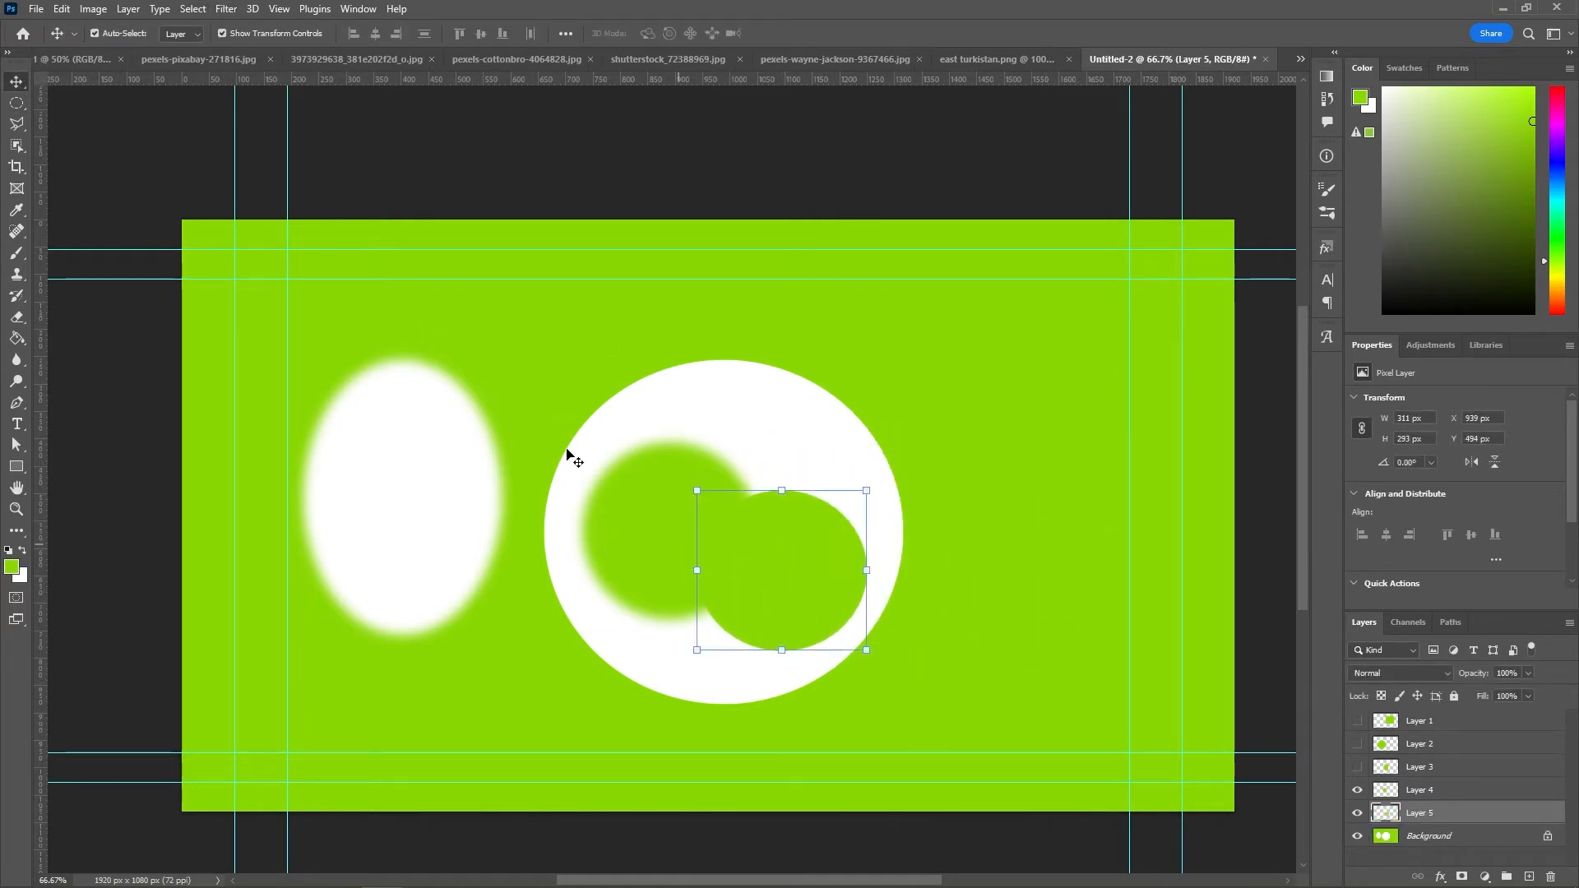
Step: Shift the hard-edged circle slightly to the right within the white circle and delete its layer
click(17, 103)
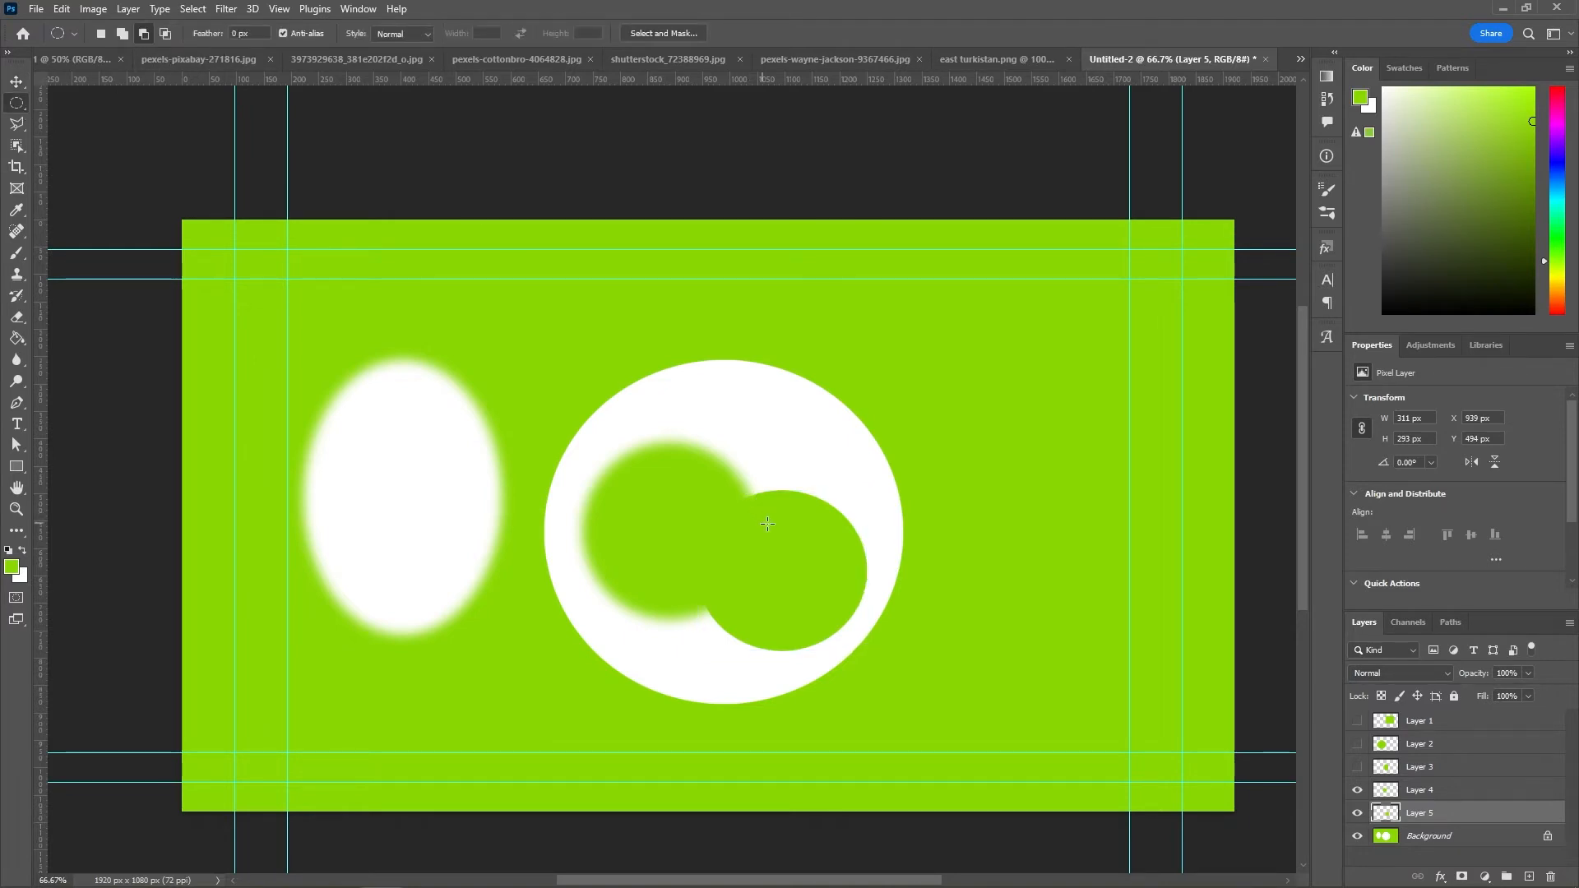
key(v)
mouse_move(821, 547)
mouse_down()
mouse_move(848, 521)
mouse_move(828, 556)
mouse_up()
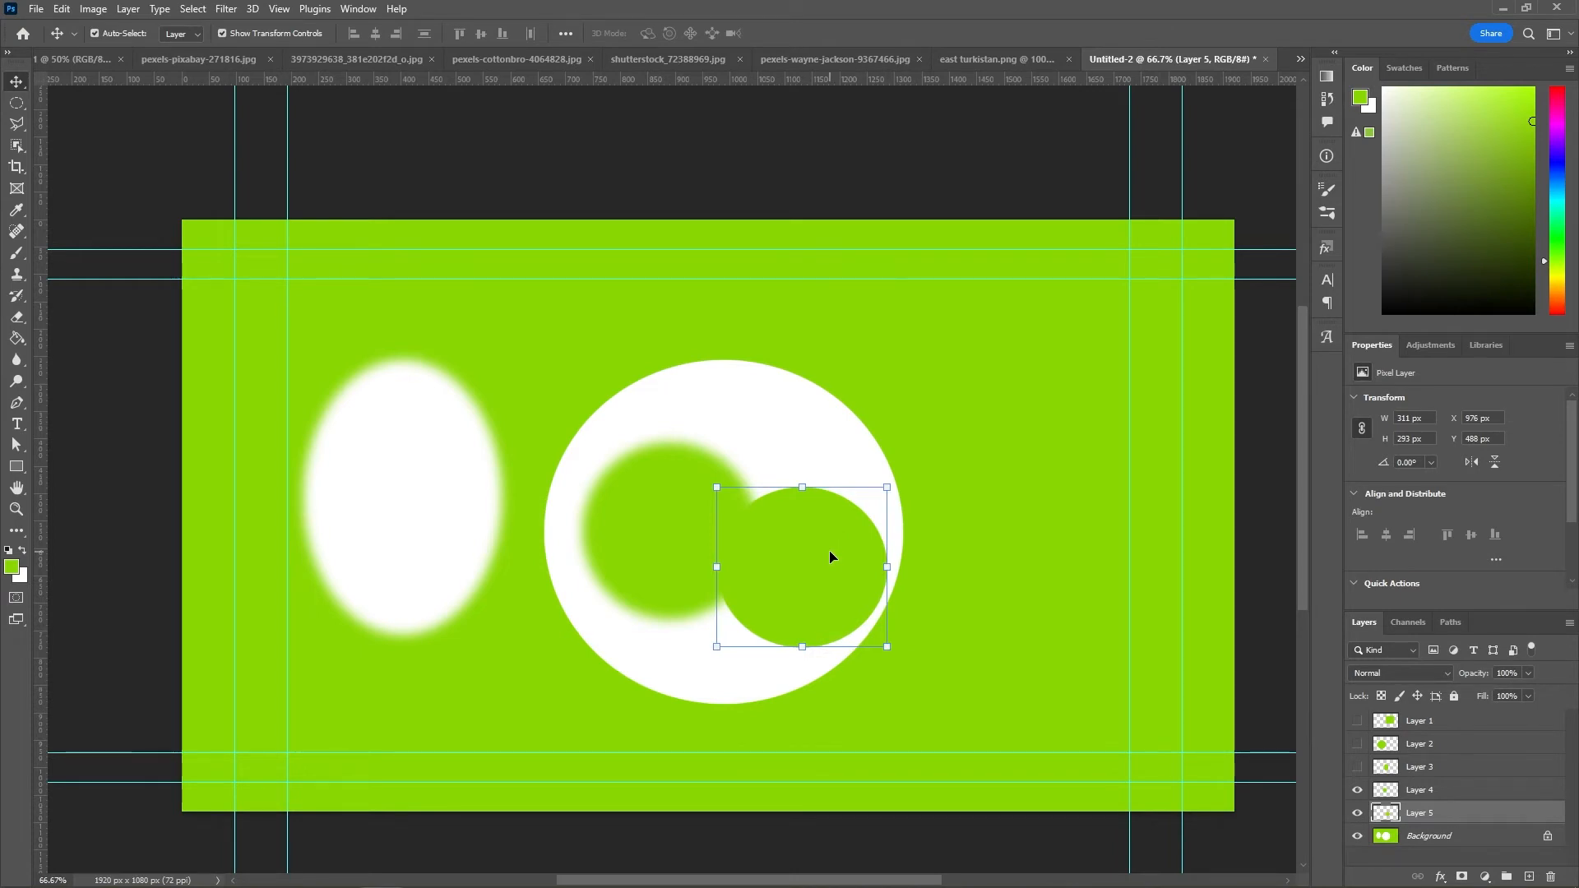
key(Delete)
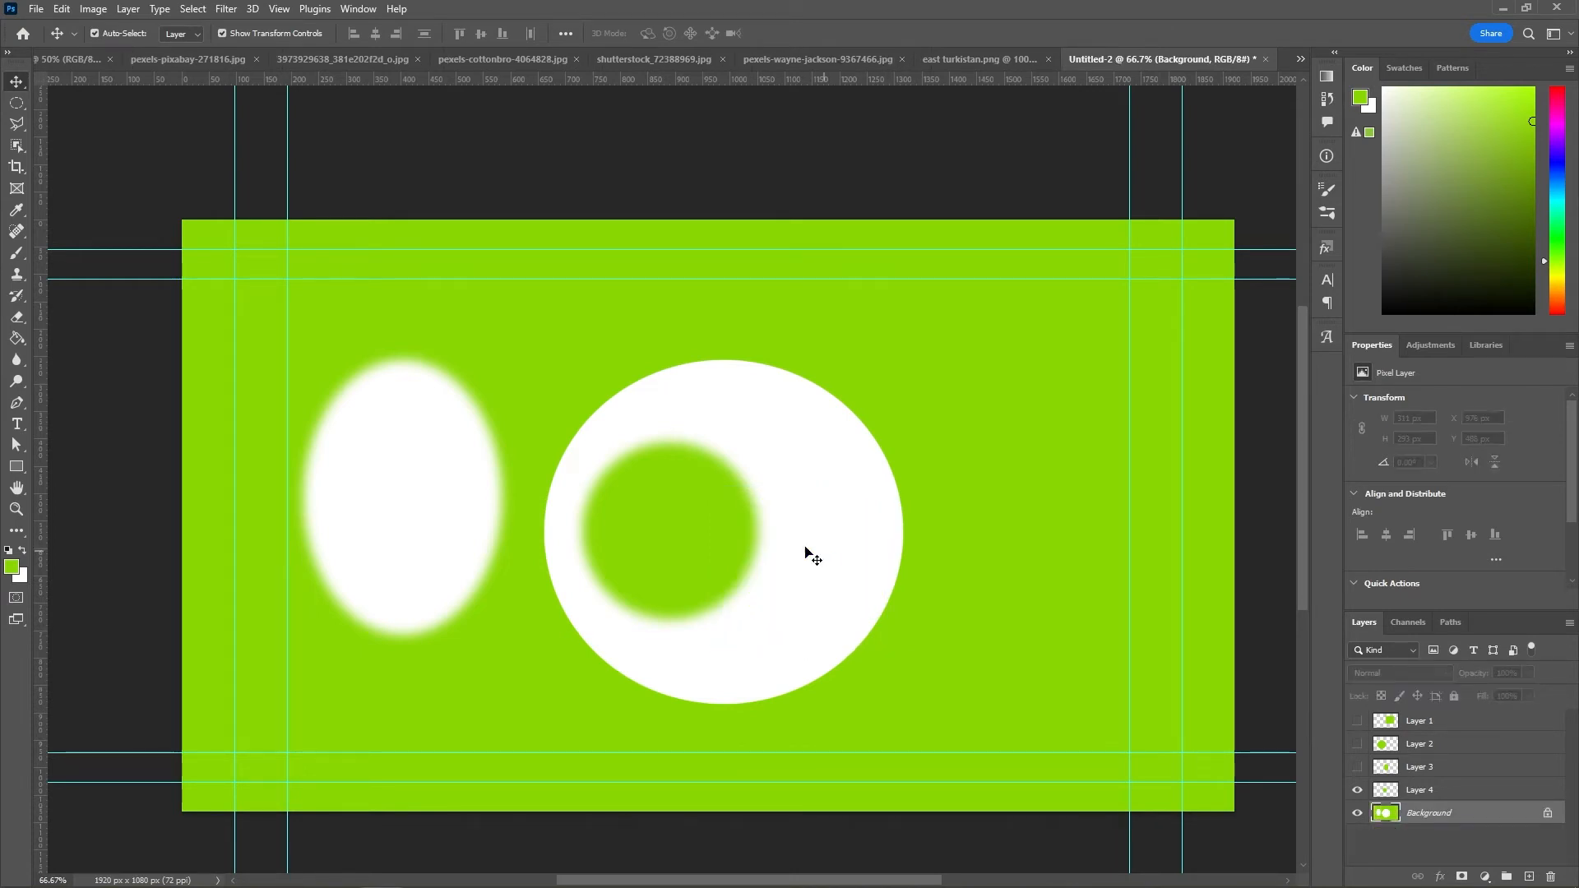
Step: Copy a Rectangular Marquee selection of about 304 × 272 px from the Background to a new layer and move it over the white circle's right edge
click(17, 106)
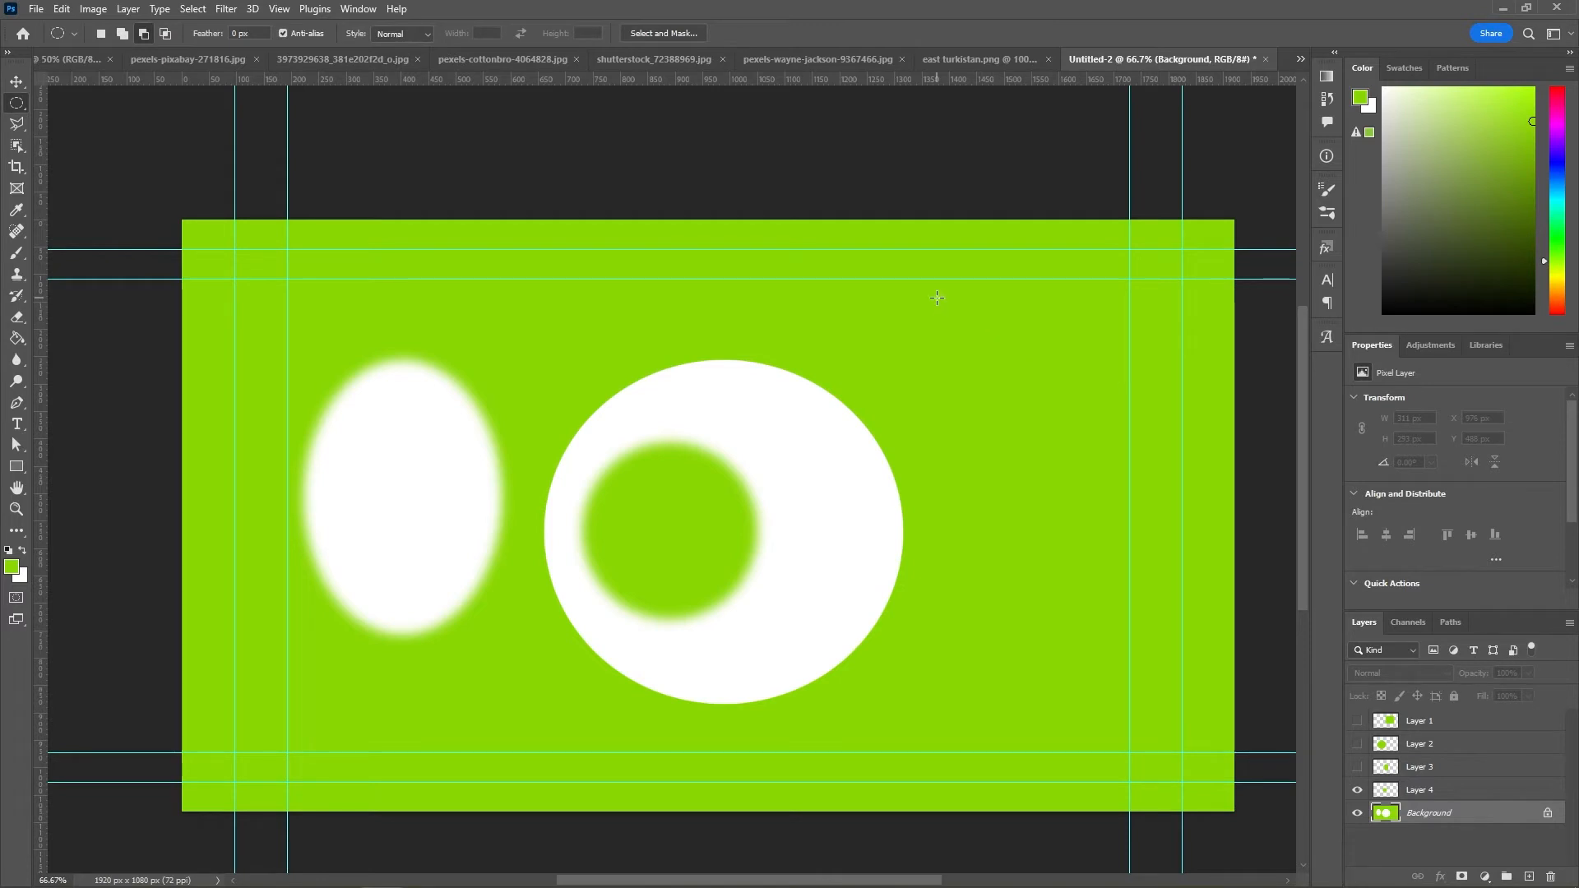
right_click(20, 110)
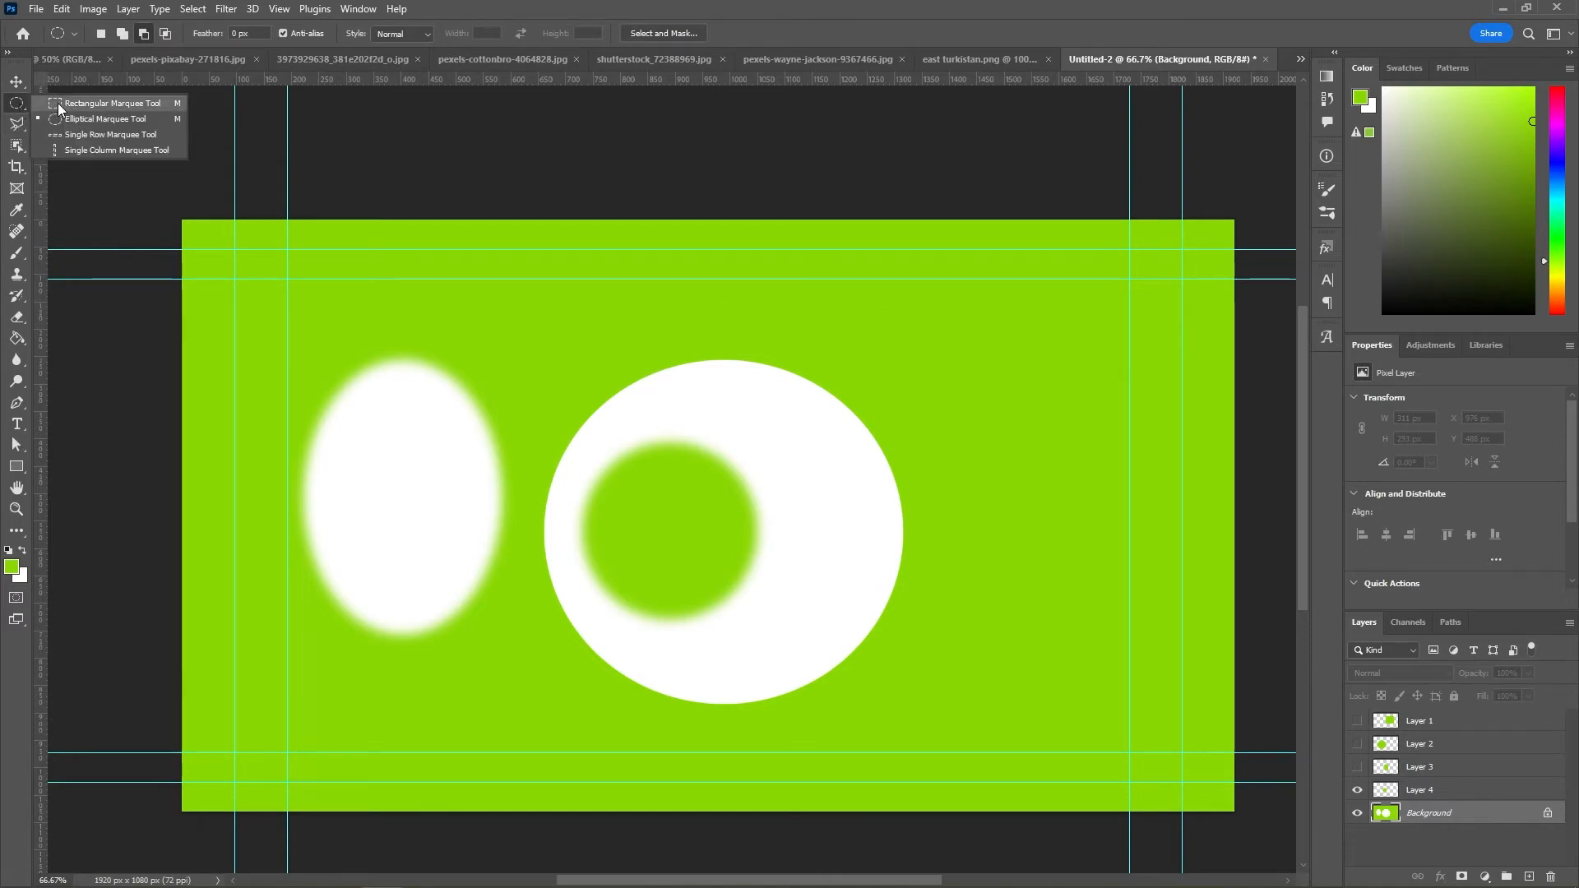
click(83, 100)
drag(923, 321, 1088, 470)
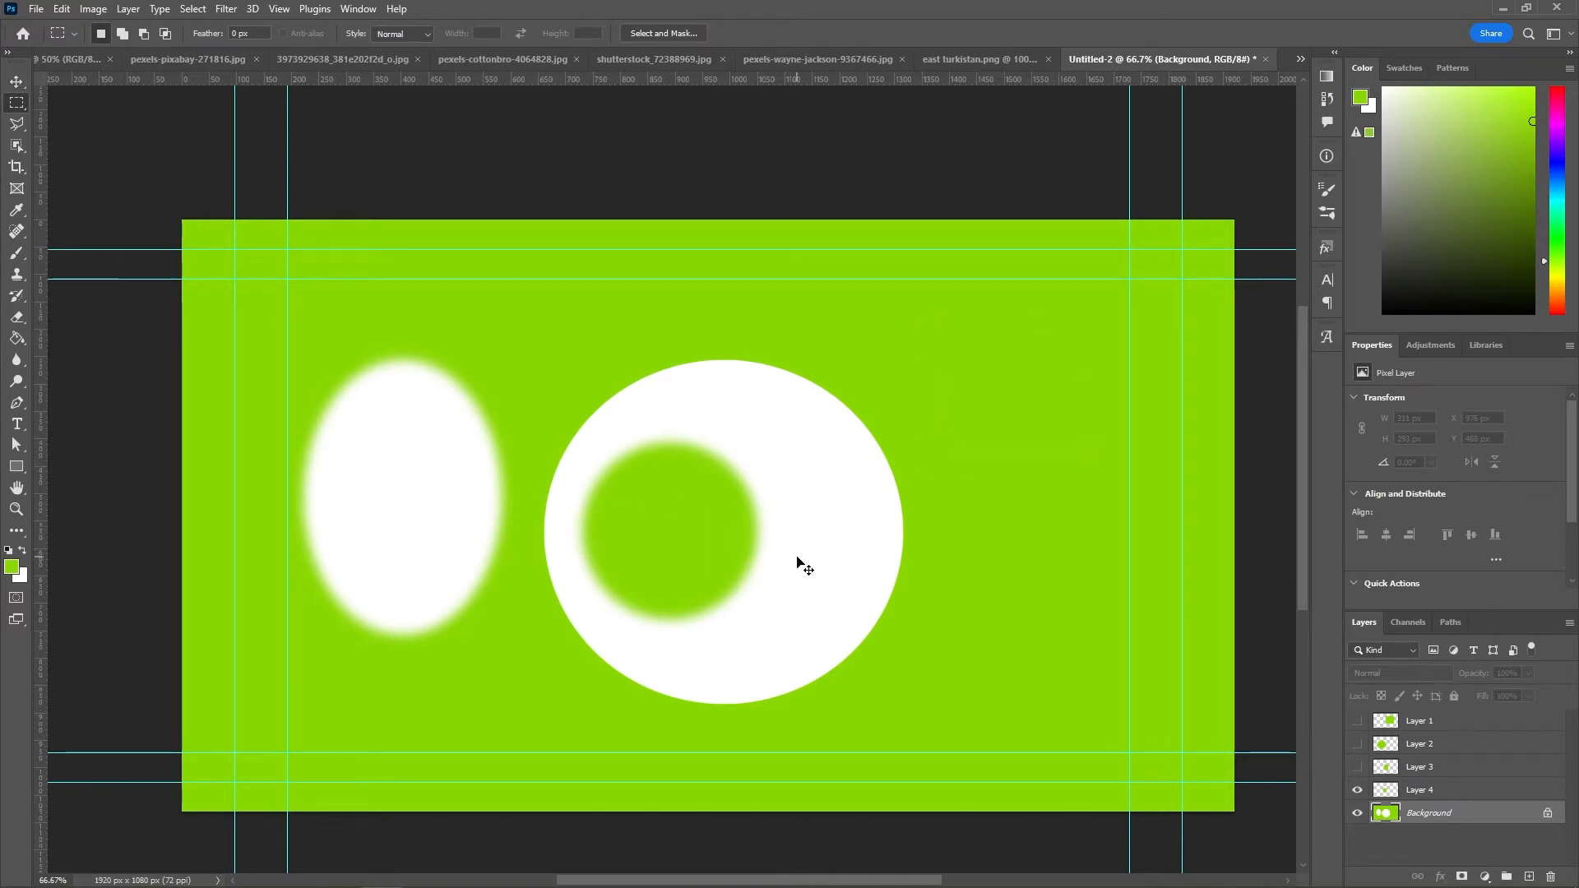
key(ctrl+v)
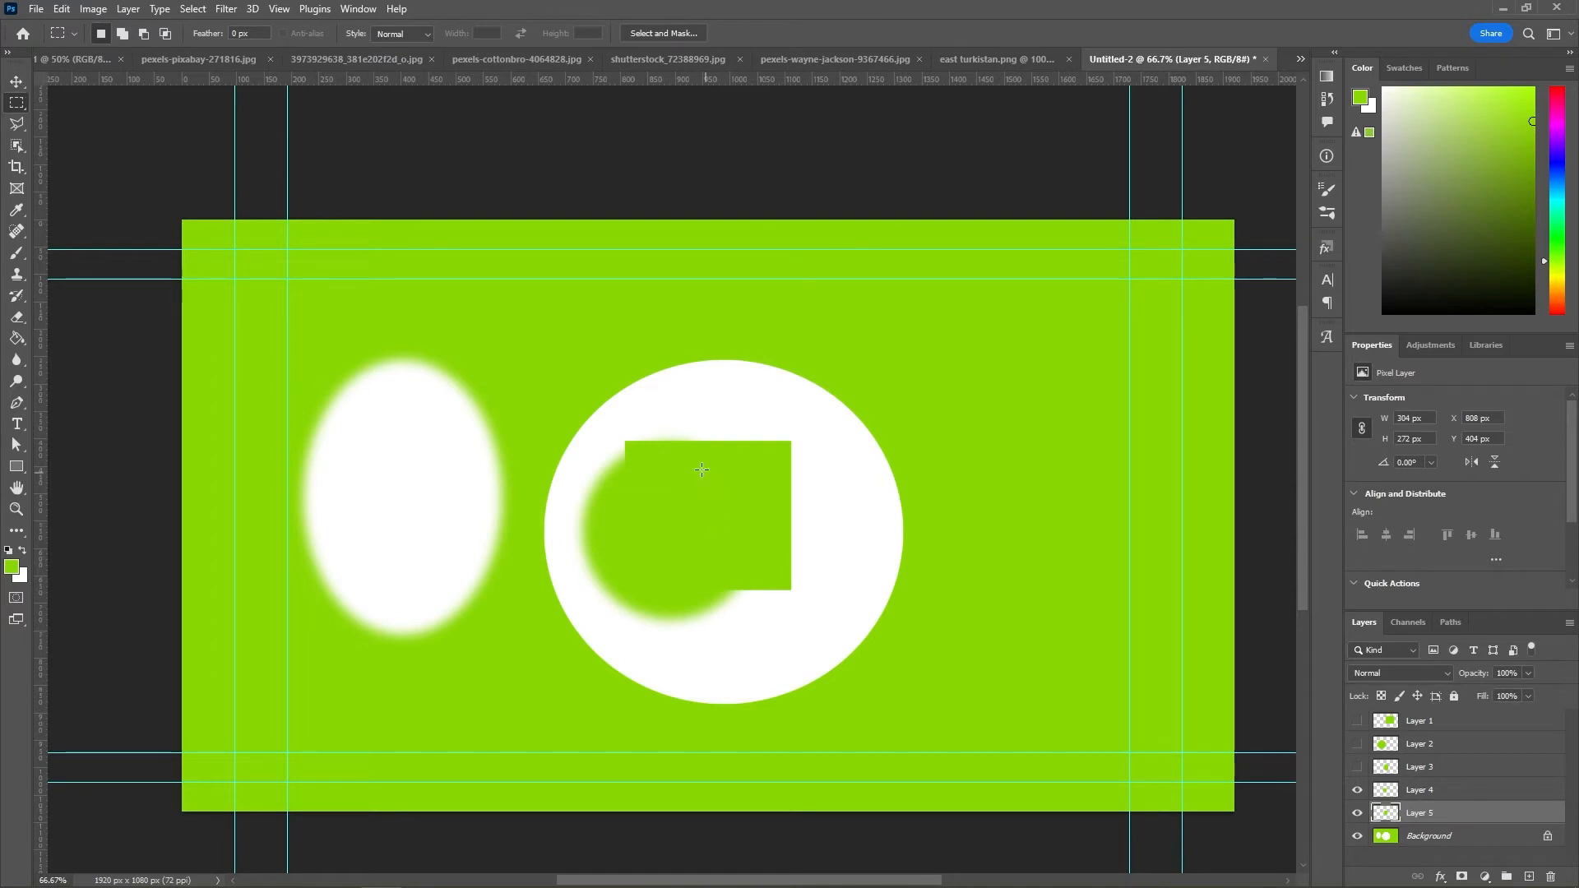
drag(765, 483, 916, 458)
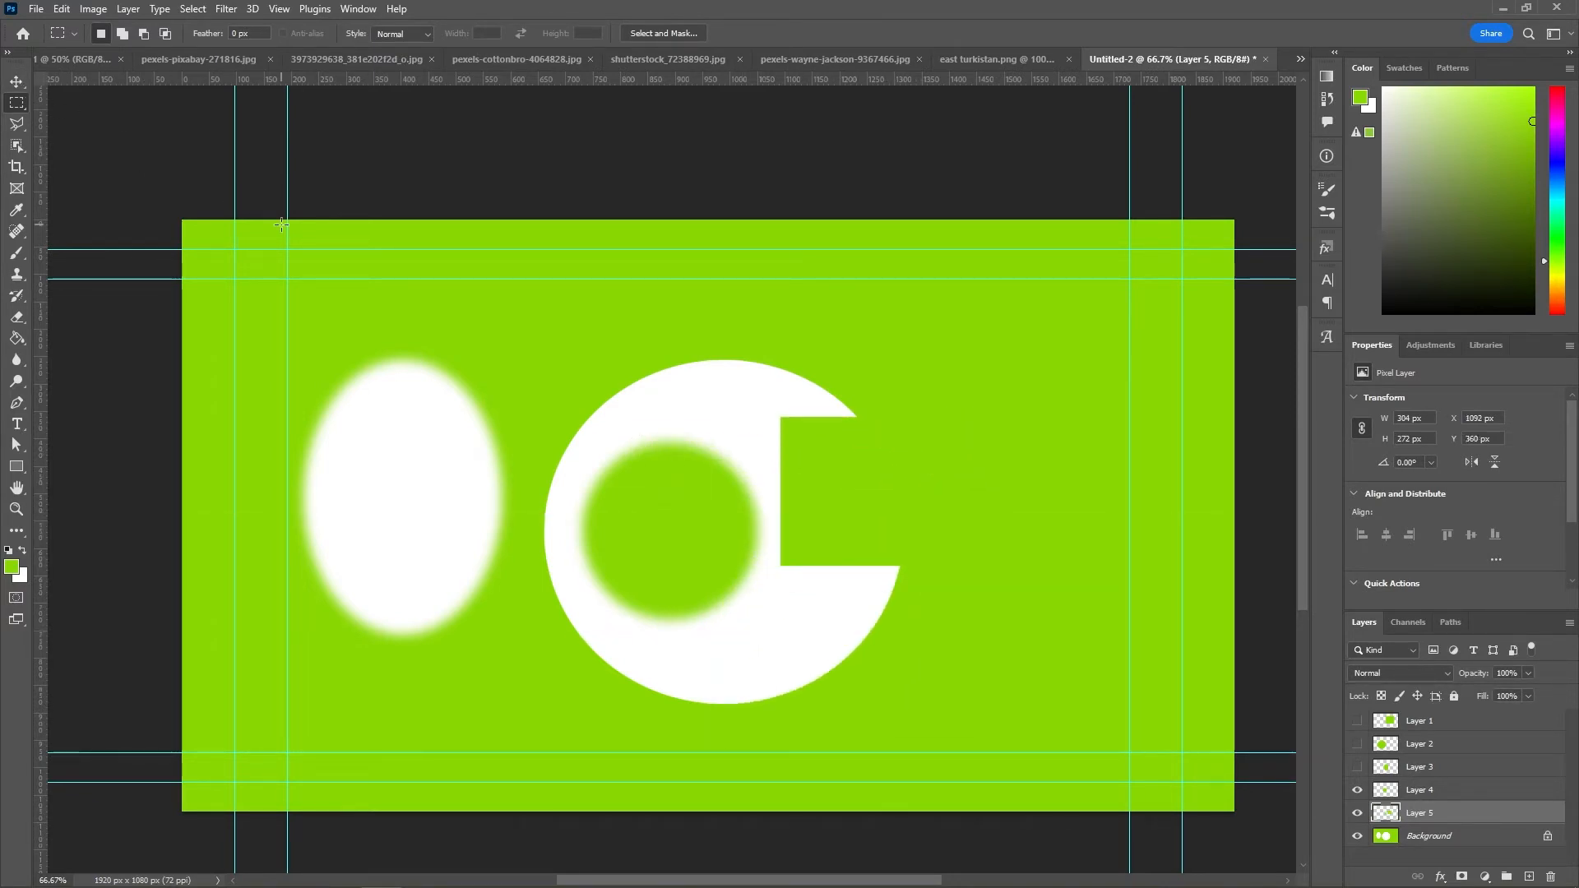
Step: Draw a rectangular selection about 490 × 240 px across the white circle's upper-right edge and view its selection commands with the Background active
drag(775, 265, 1042, 397)
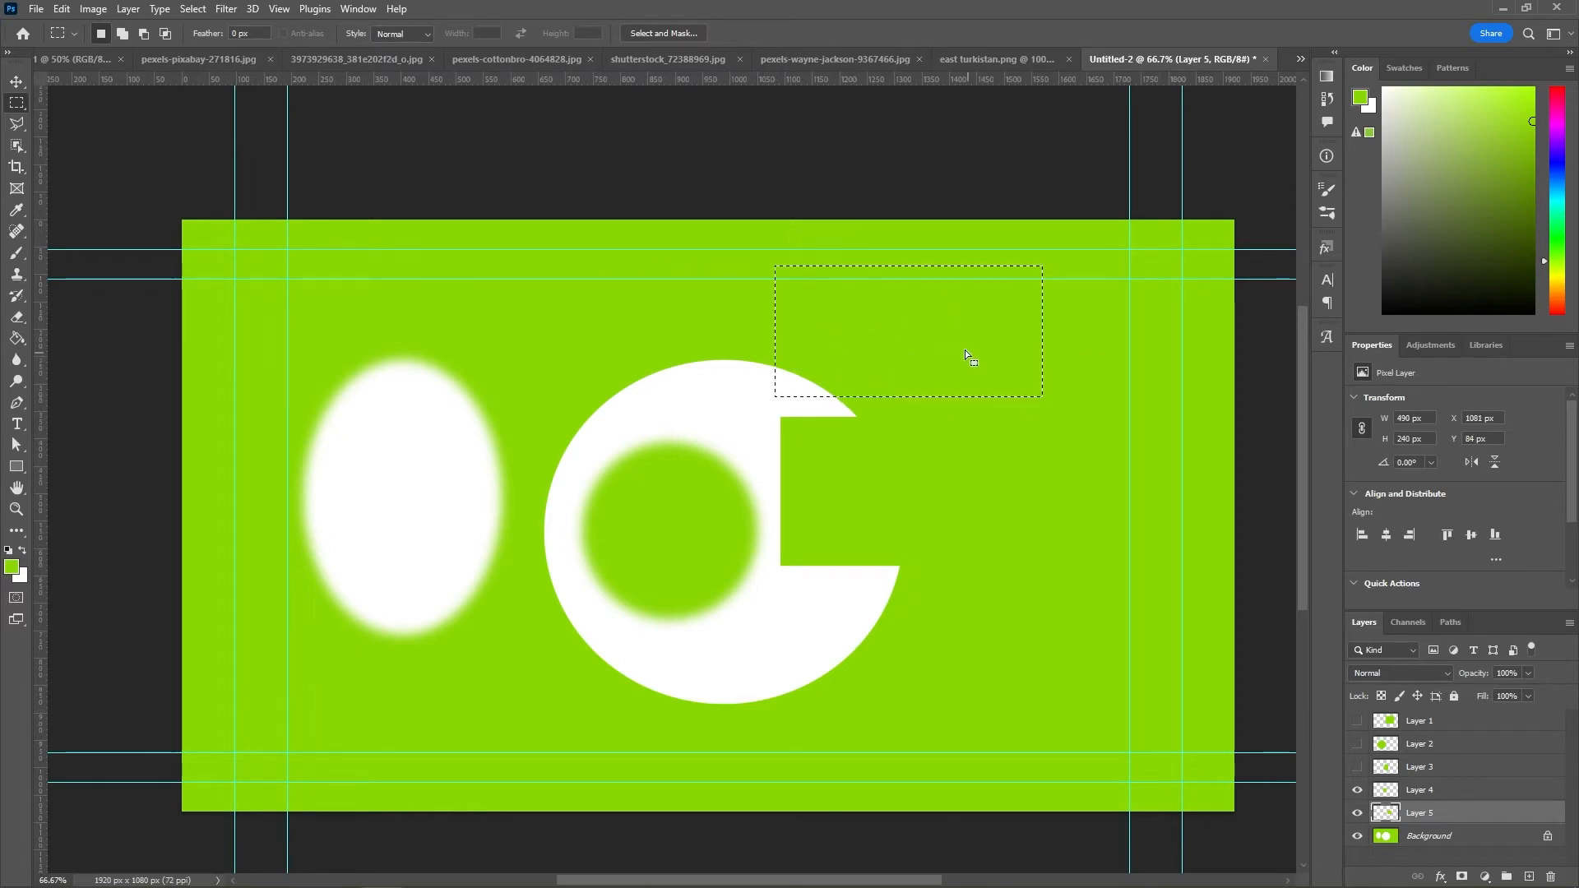
click(1411, 835)
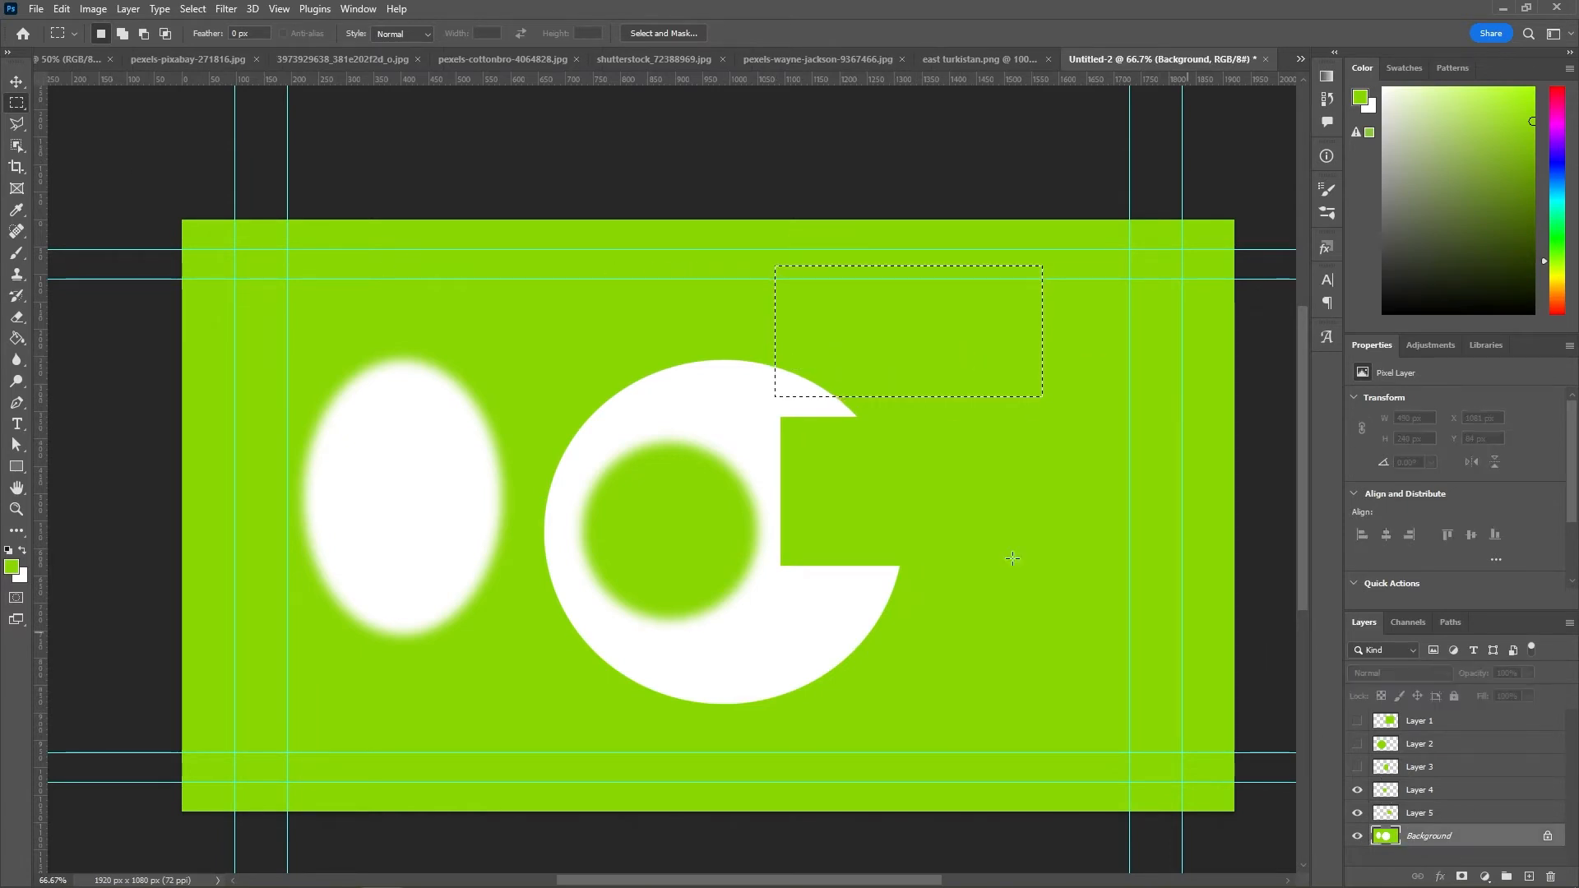
right_click(910, 321)
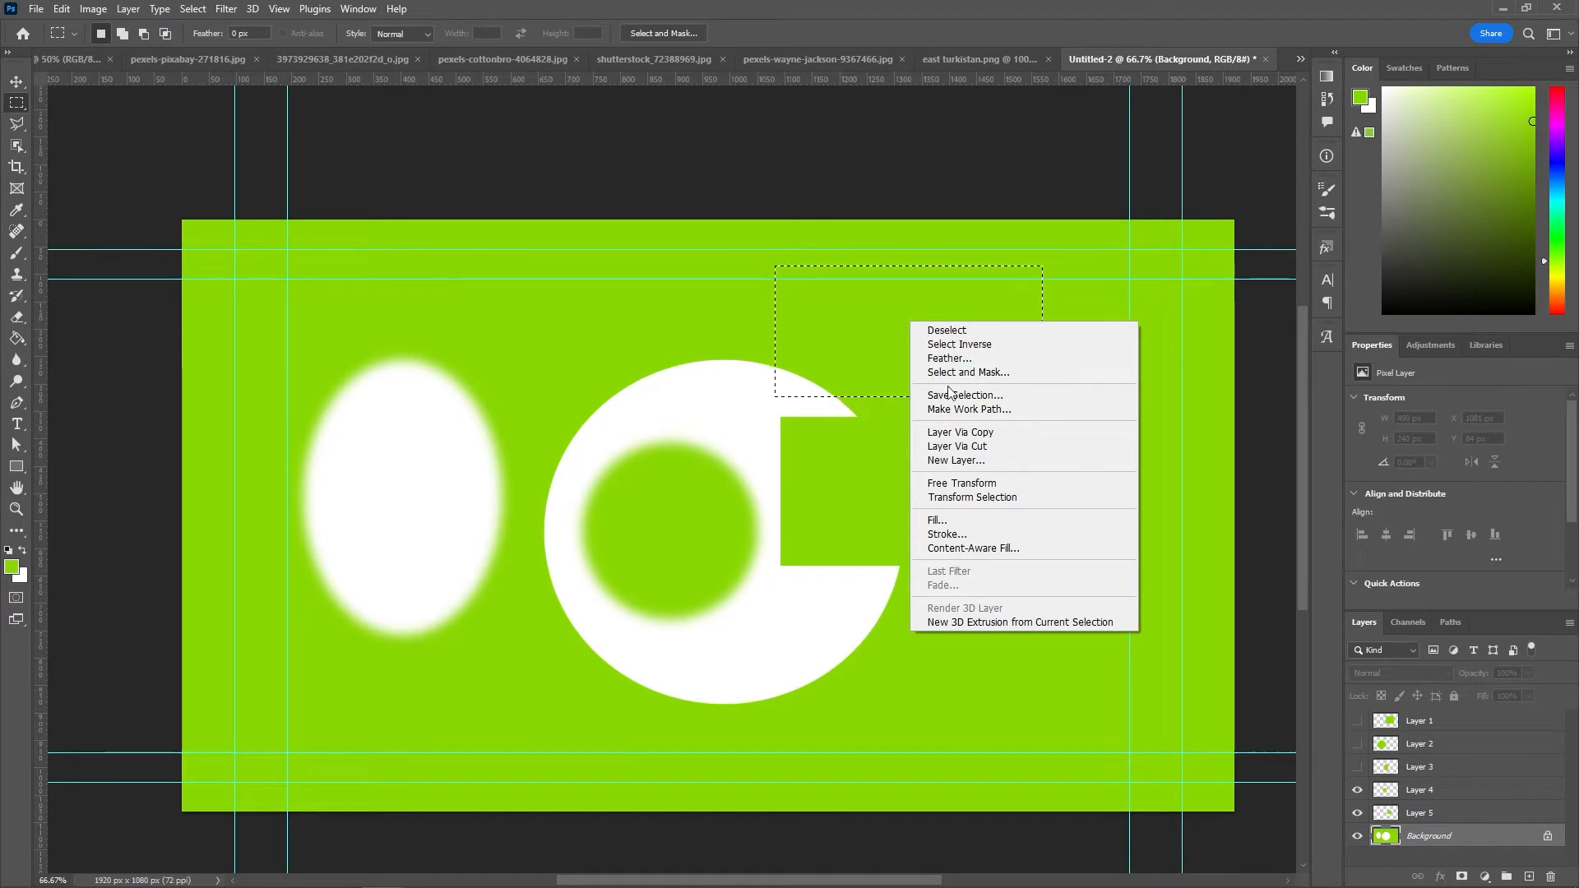
click(701, 429)
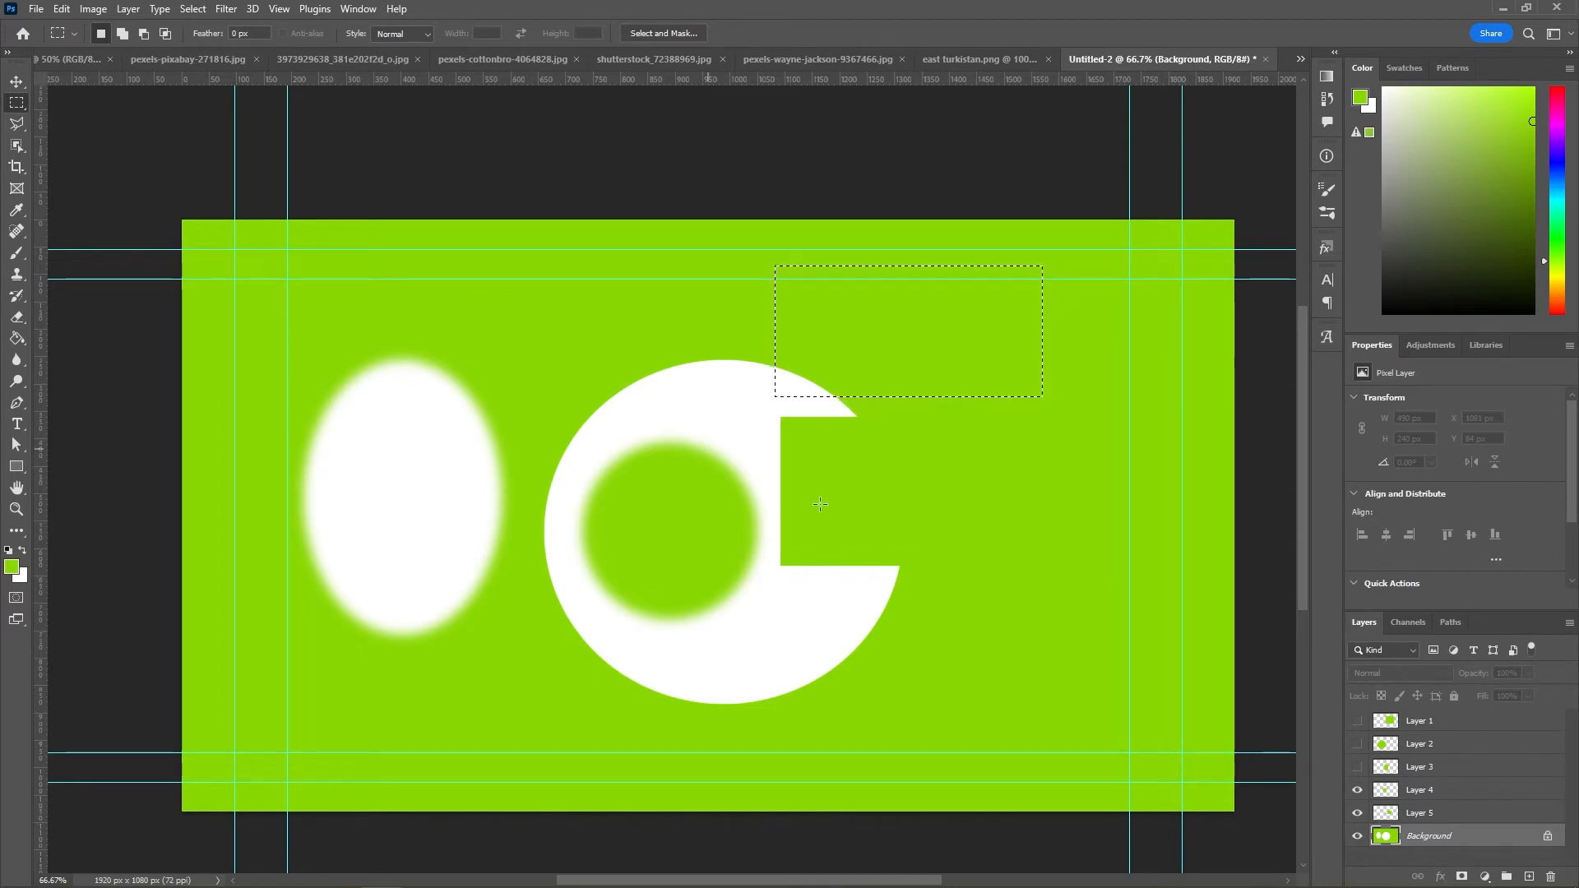
Step: Hide and delete Layers 1 through 5, keeping only the Background layer
click(1357, 720)
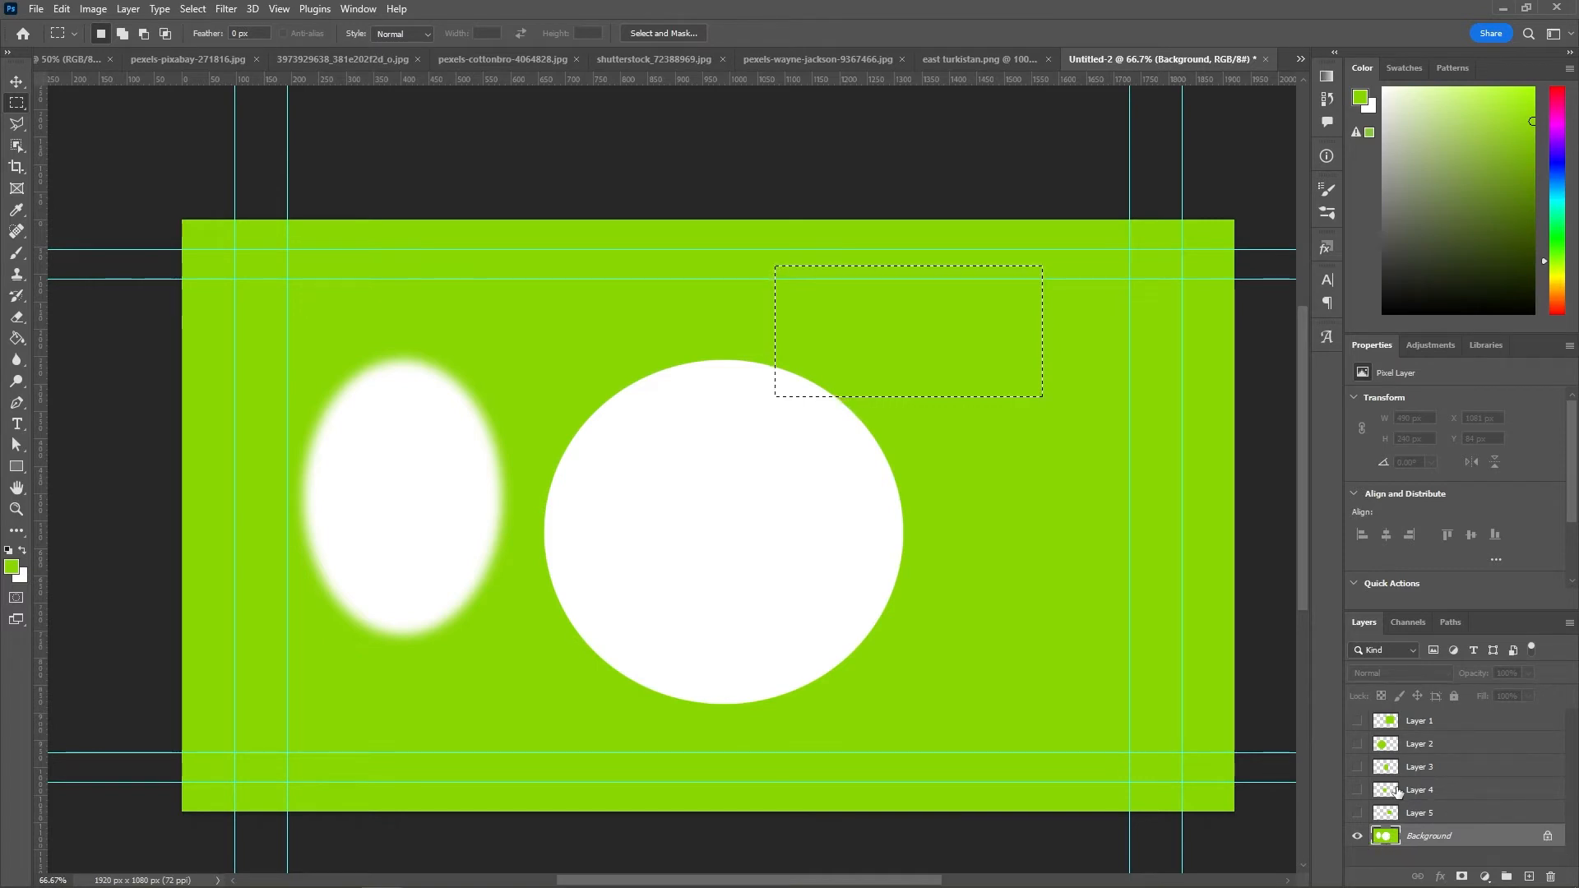
click(1435, 723)
shift+click(1451, 814)
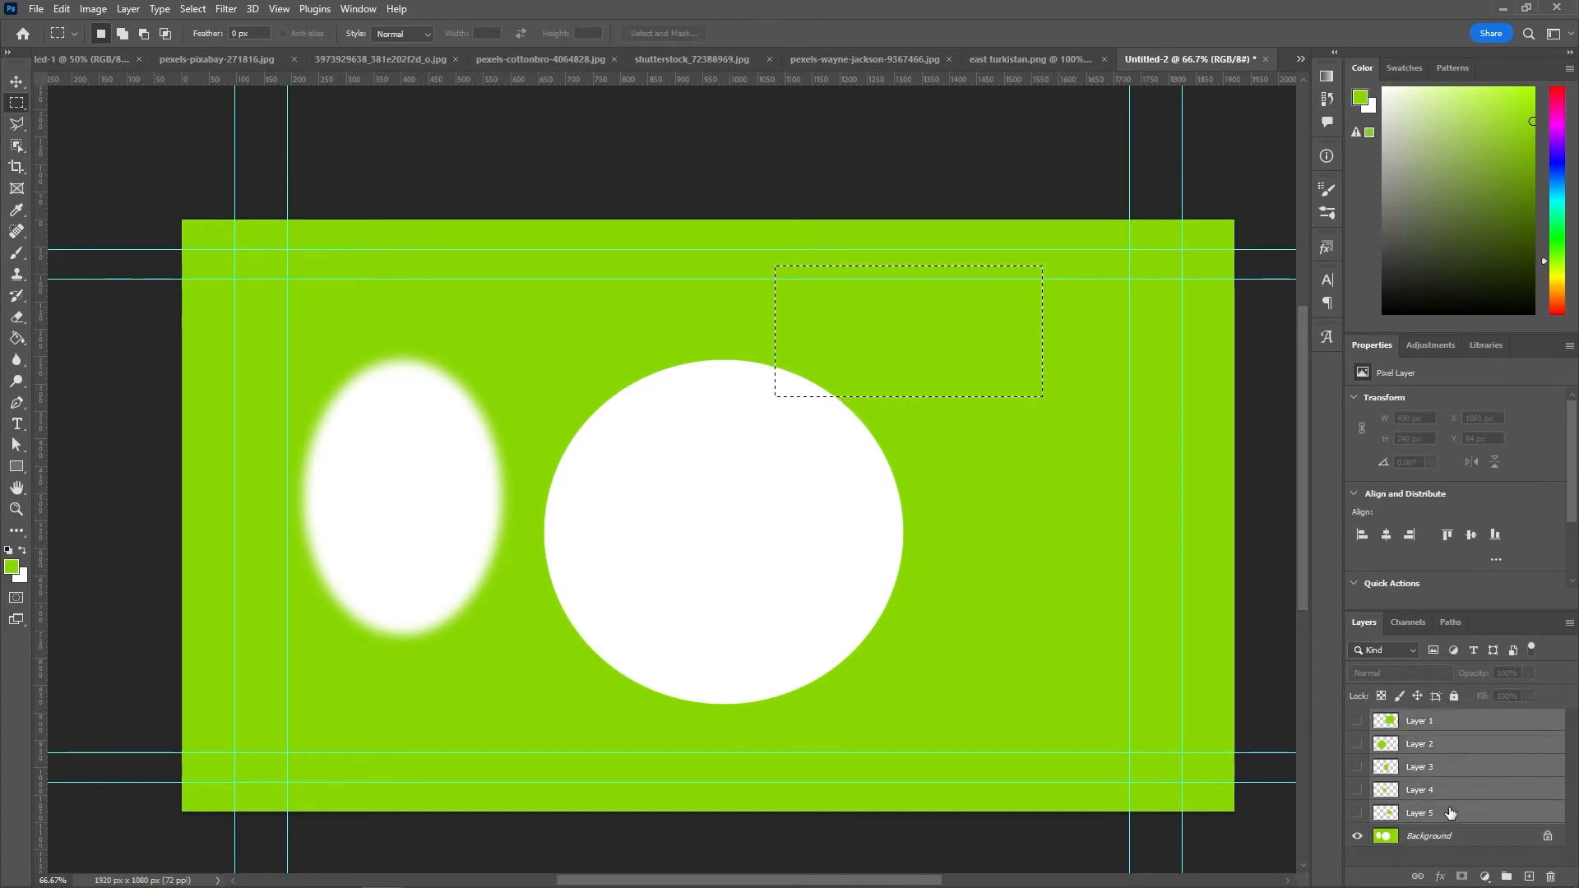
drag(1478, 814, 1551, 877)
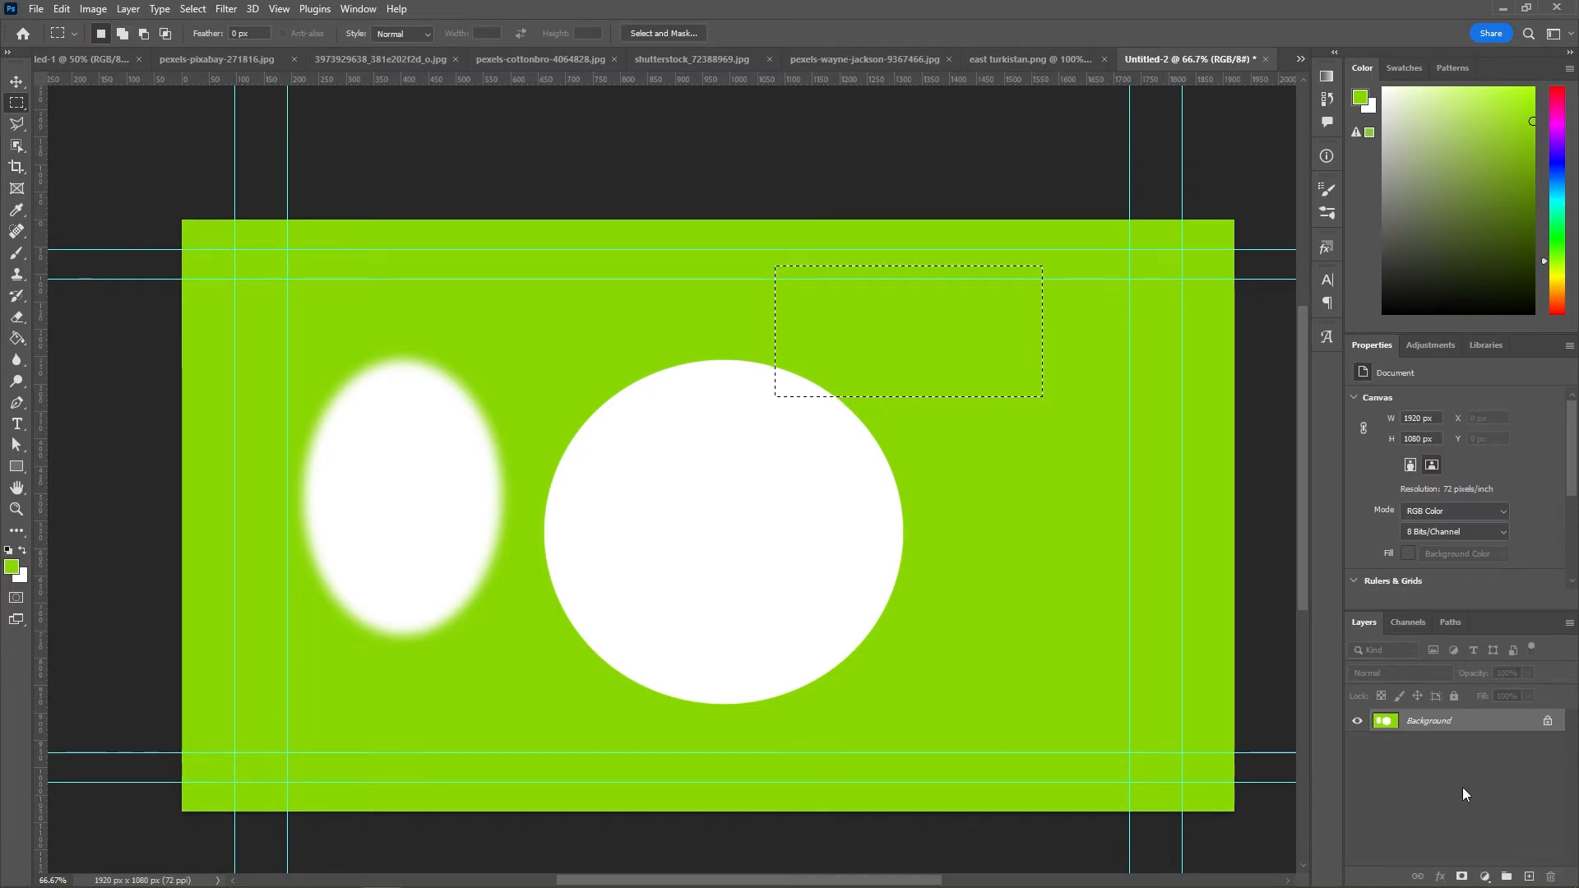
Step: Clear the rectangular selection and fill the white shapes on the Background with the green foreground color
key(ctrl+d)
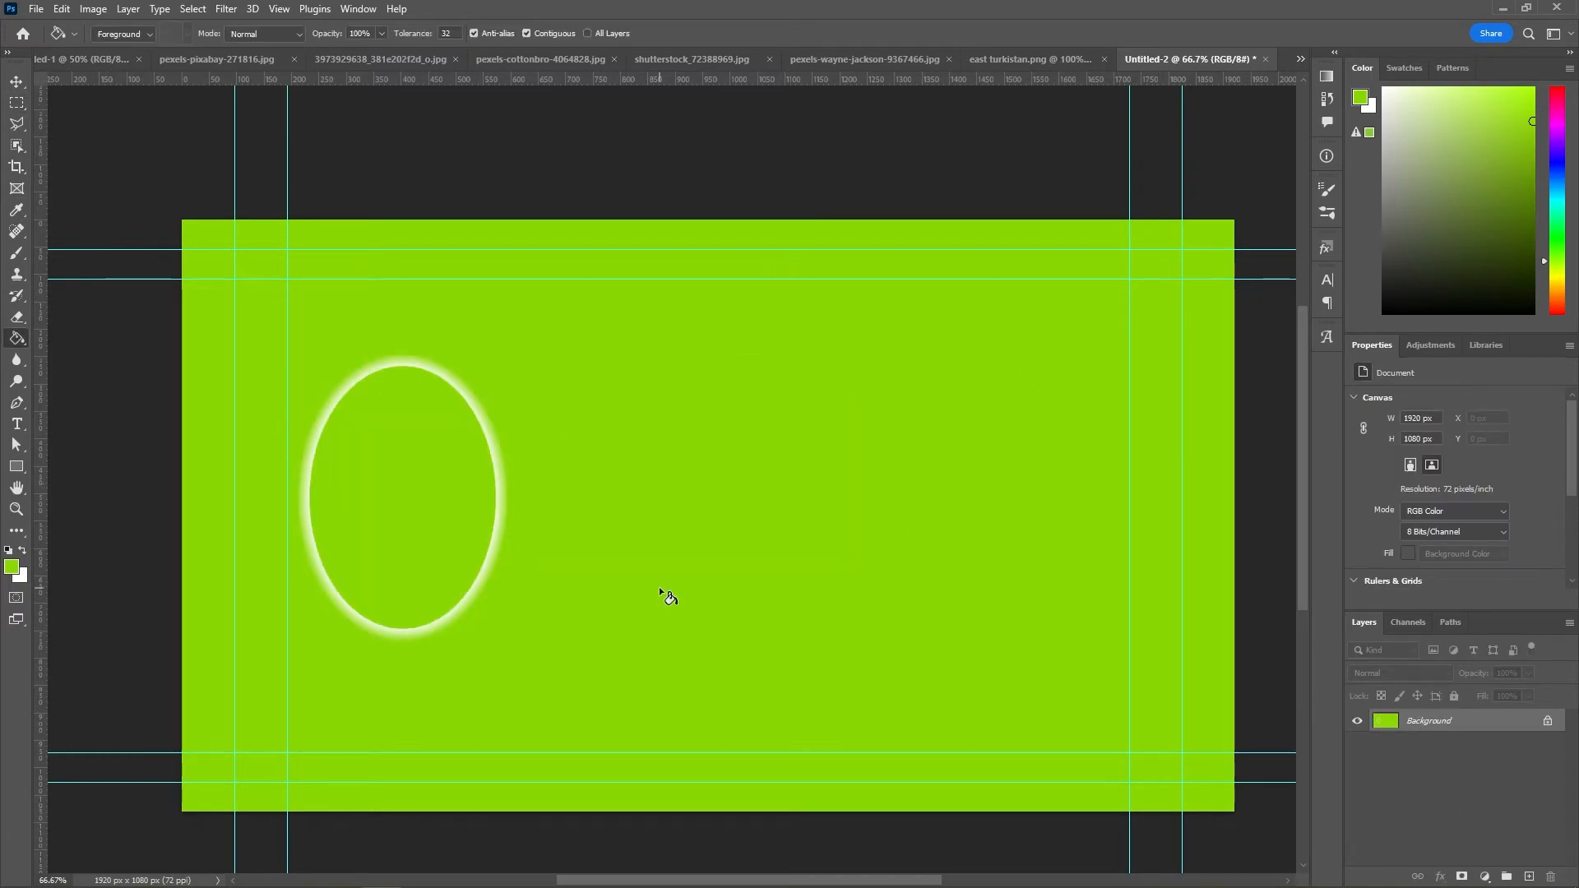
key(alt+BackSpace)
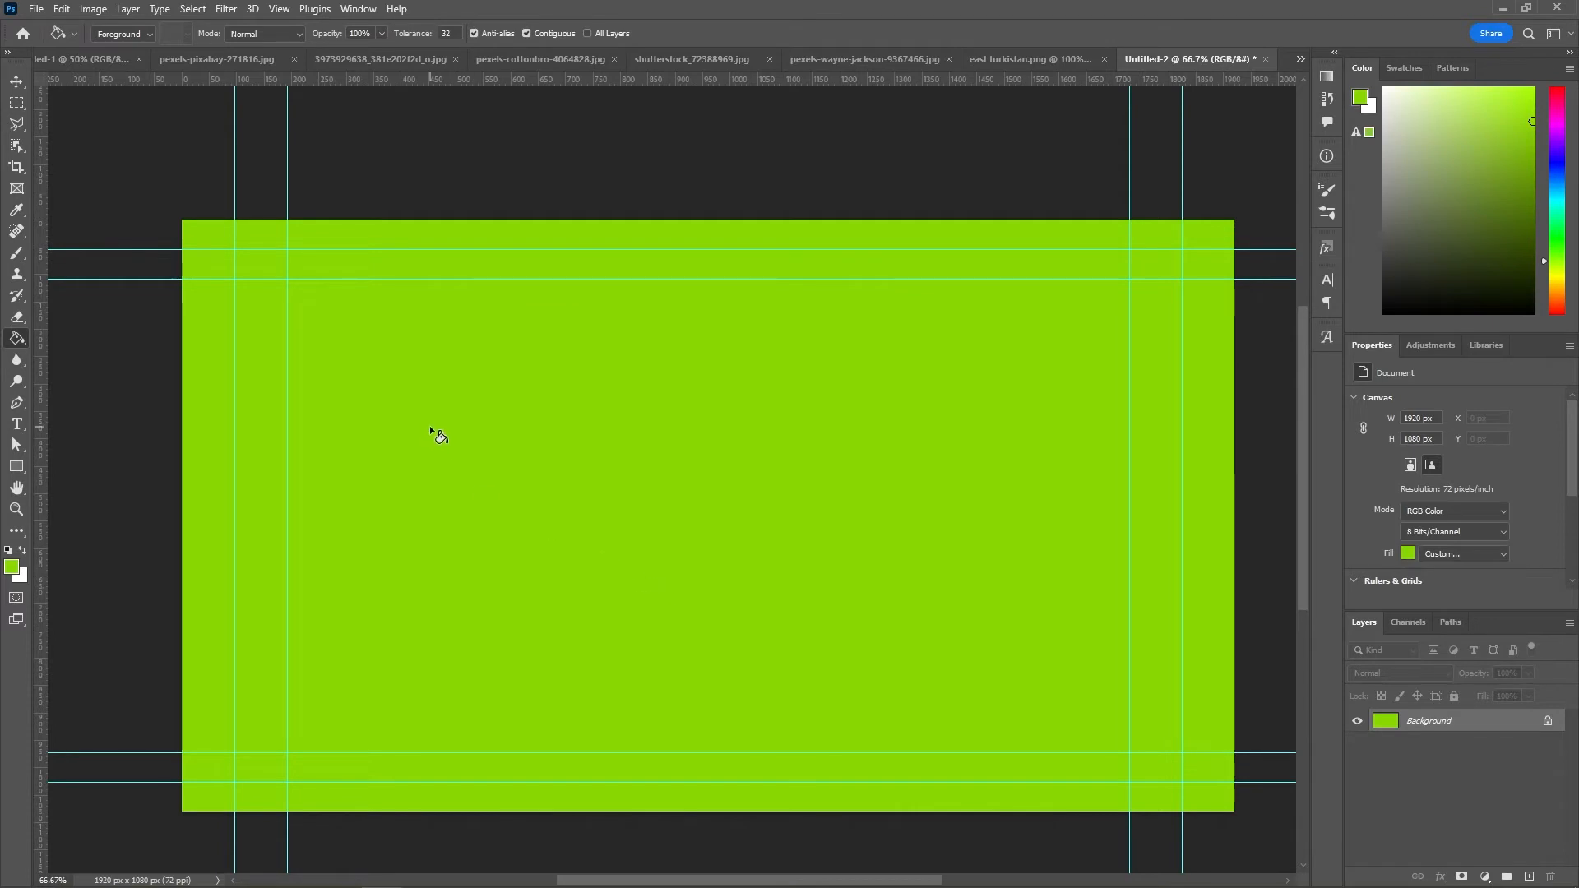
Step: Draw a new rectangular selection in the left half of the green canvas and switch the marquee to Add to Selection mode
key(m)
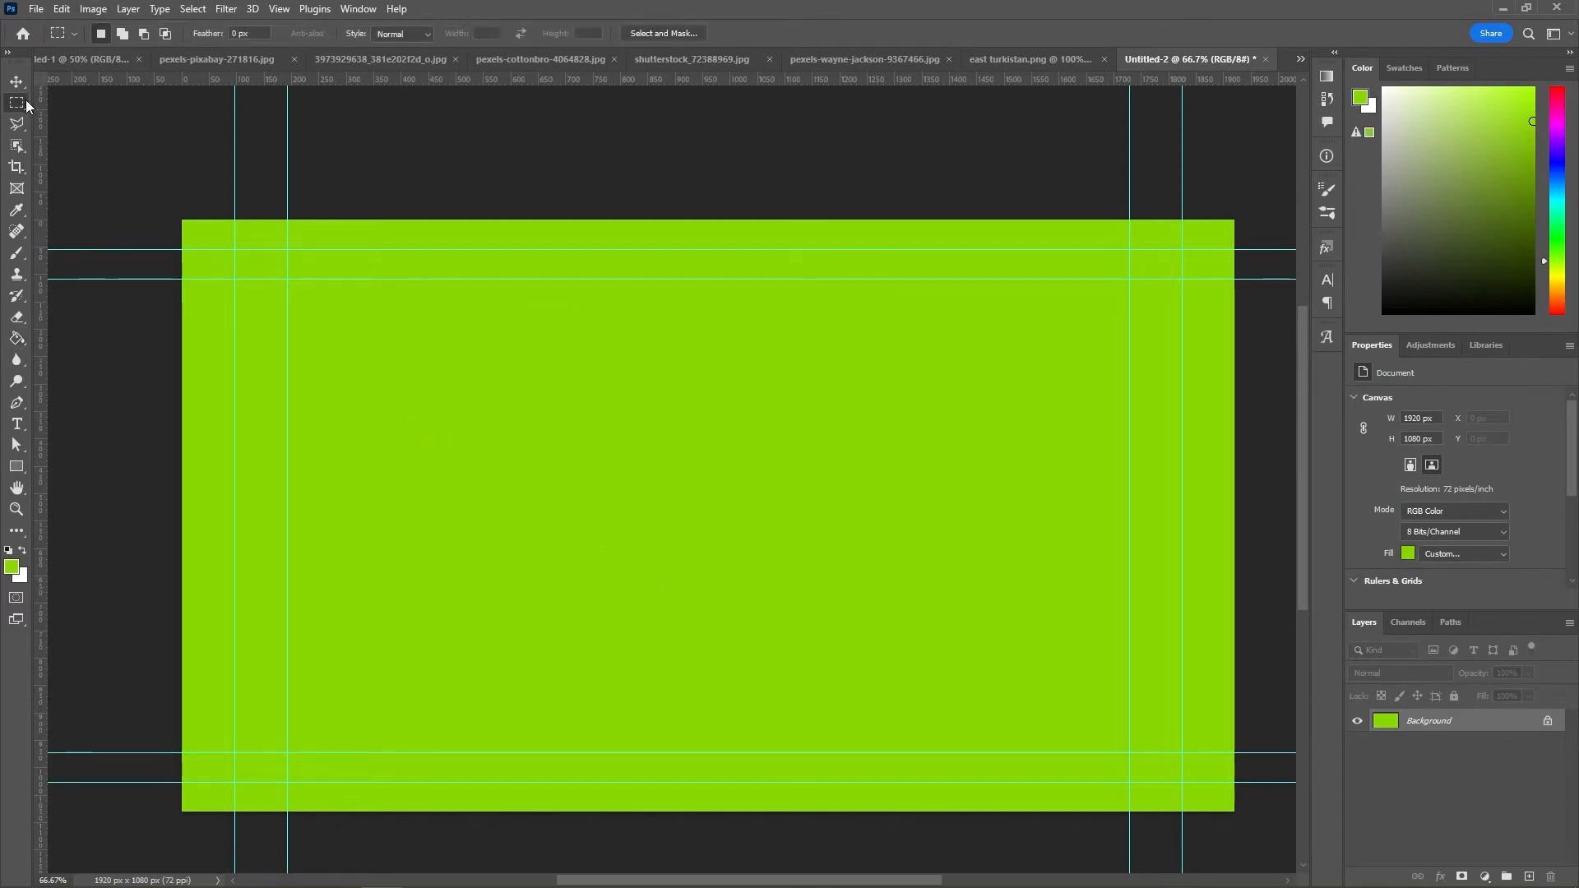
click(121, 35)
click(102, 32)
drag(371, 342, 777, 639)
click(121, 33)
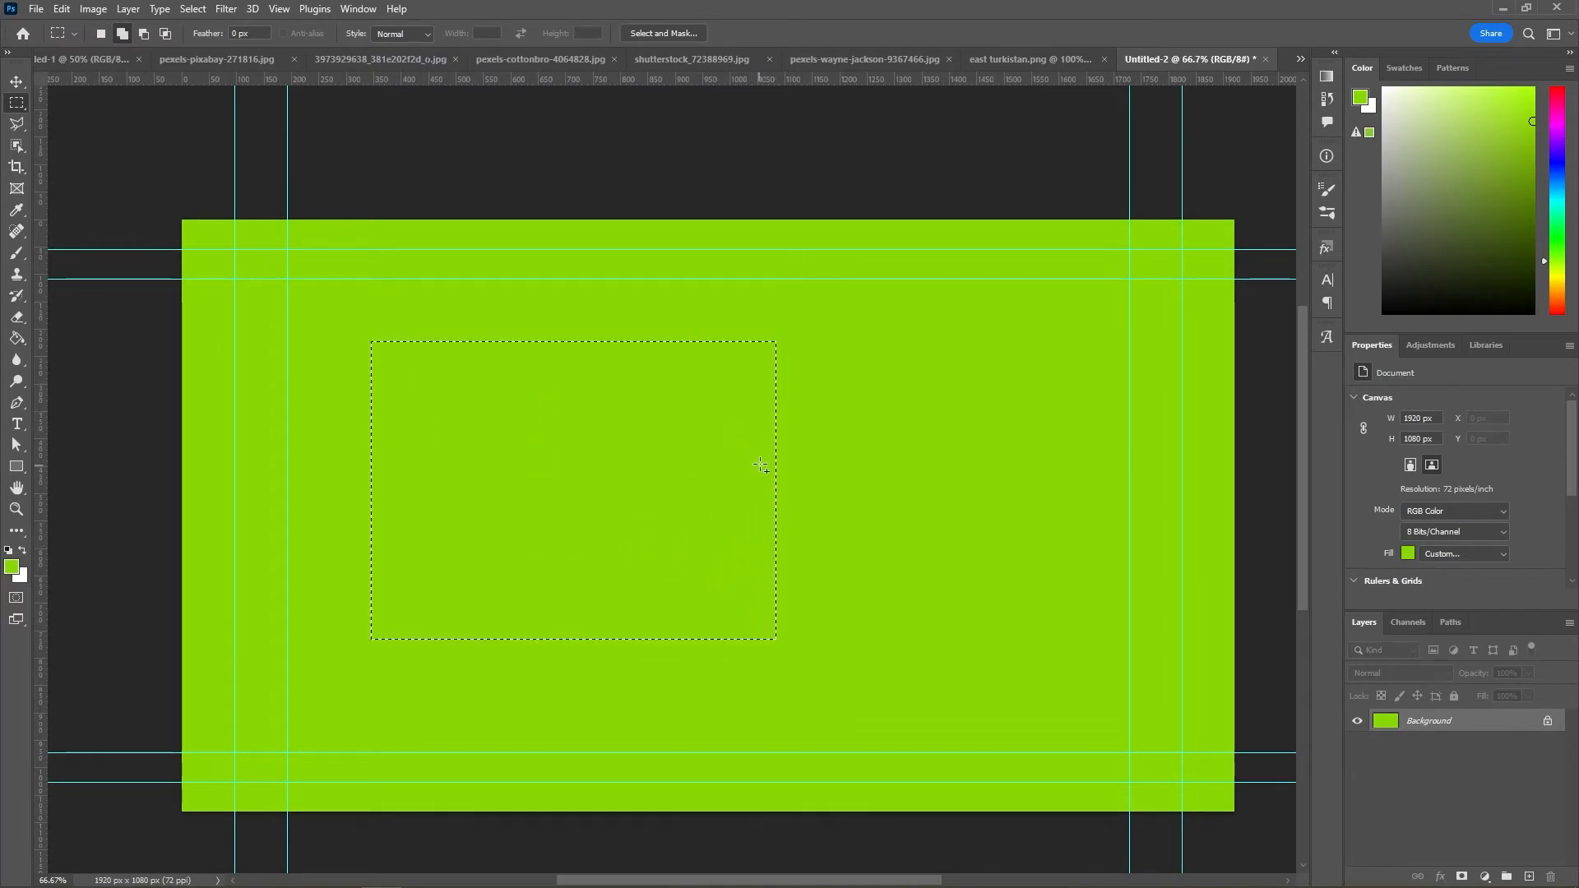
Step: Add overlapping rectangles to the existing selection, undoing one misplaced addition, until it forms one large rectangle across the canvas centre
drag(616, 493, 1001, 744)
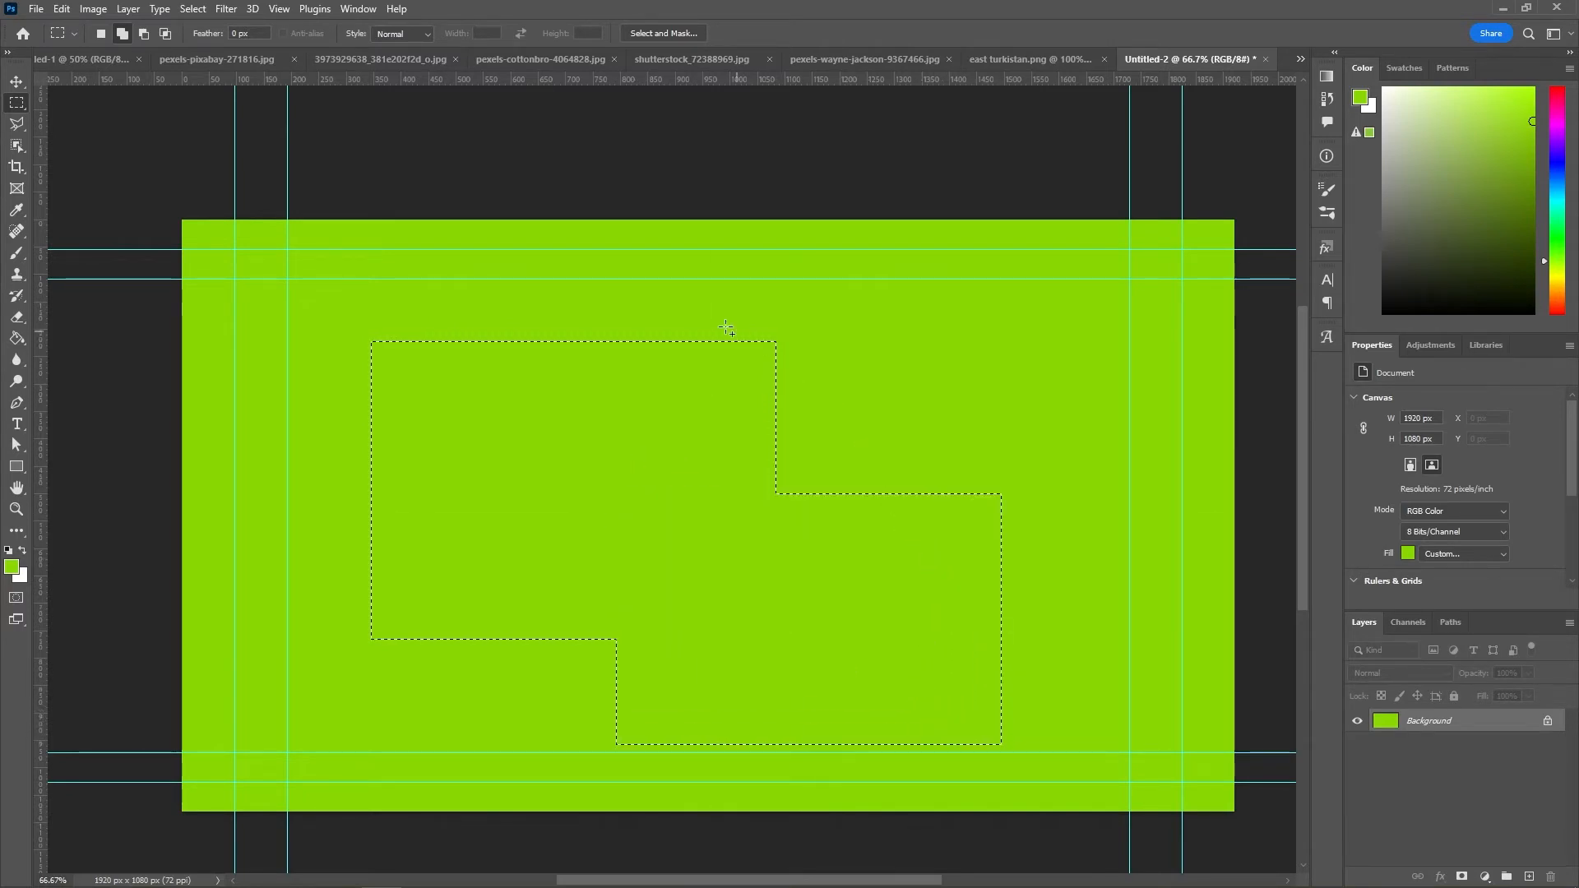
drag(713, 316, 935, 536)
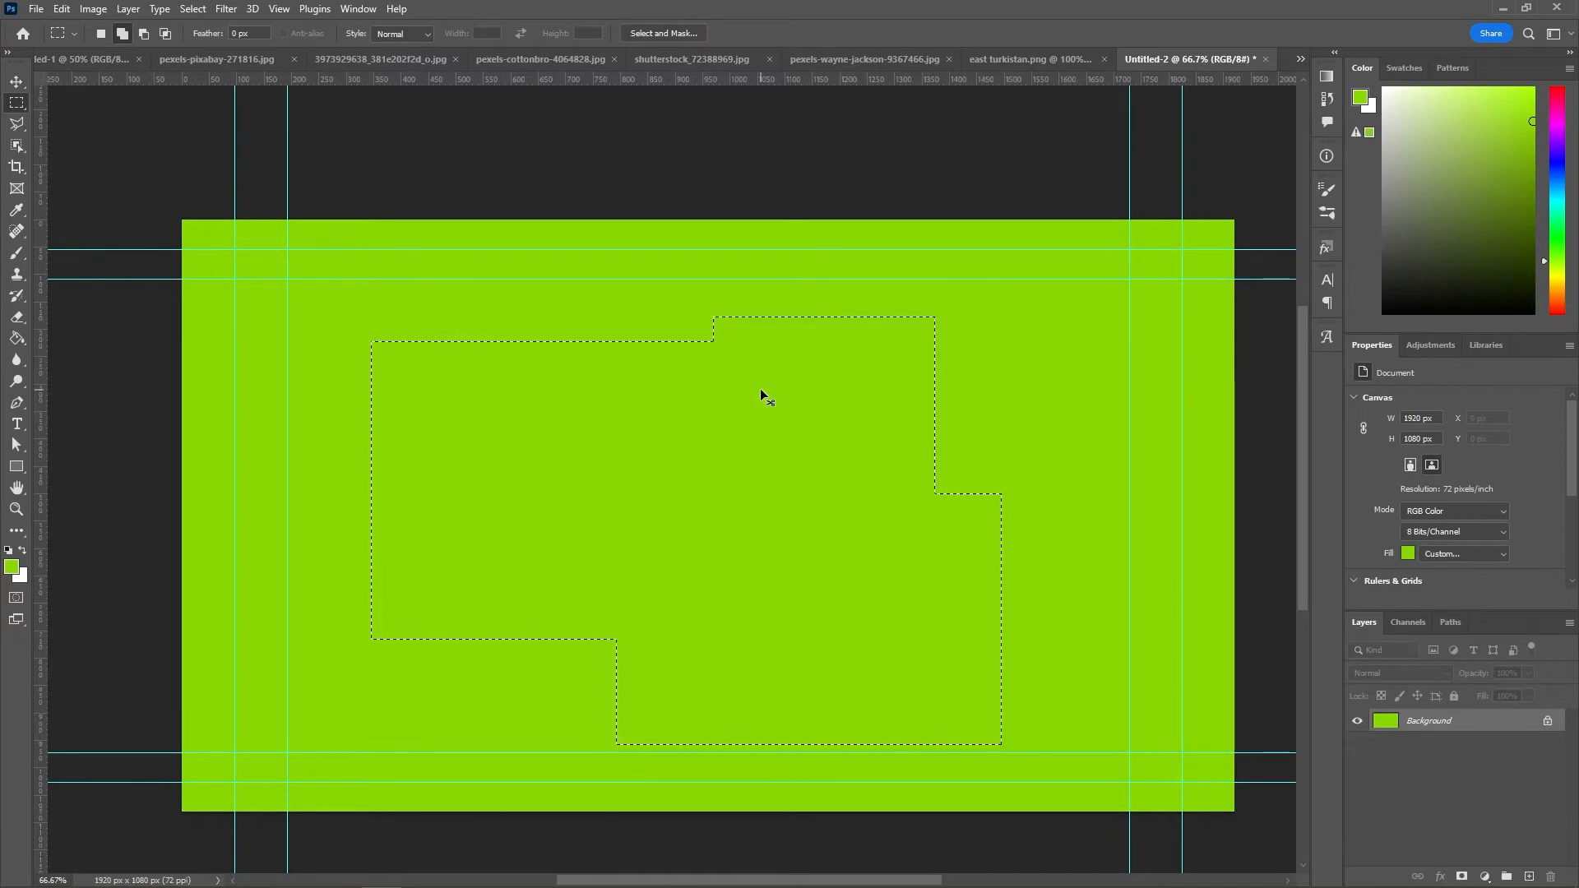
key(ctrl+z)
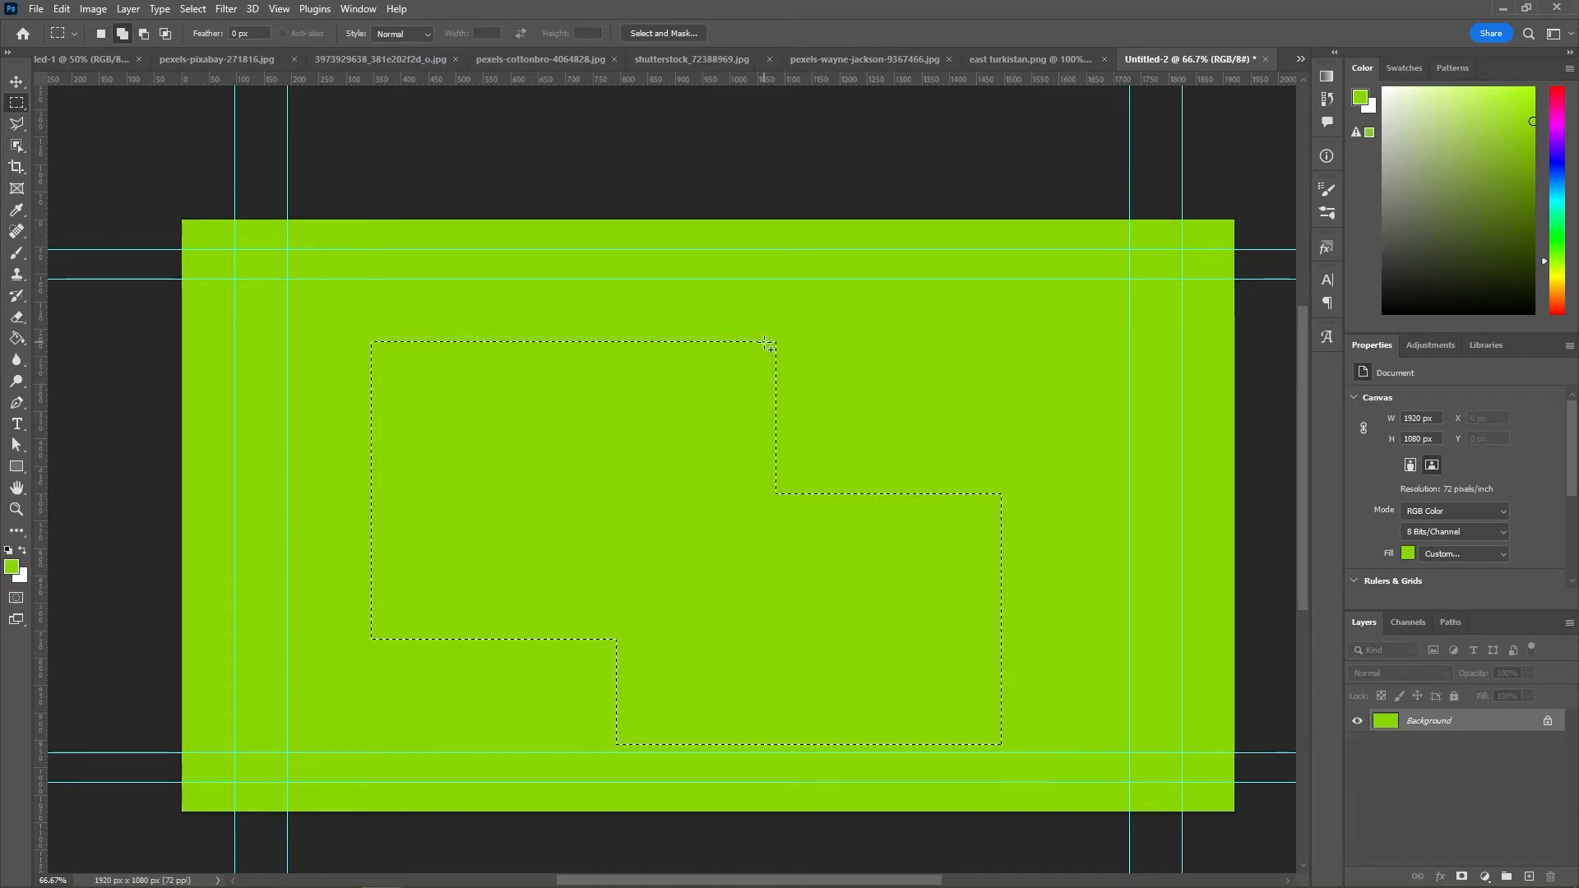
drag(765, 343, 1002, 541)
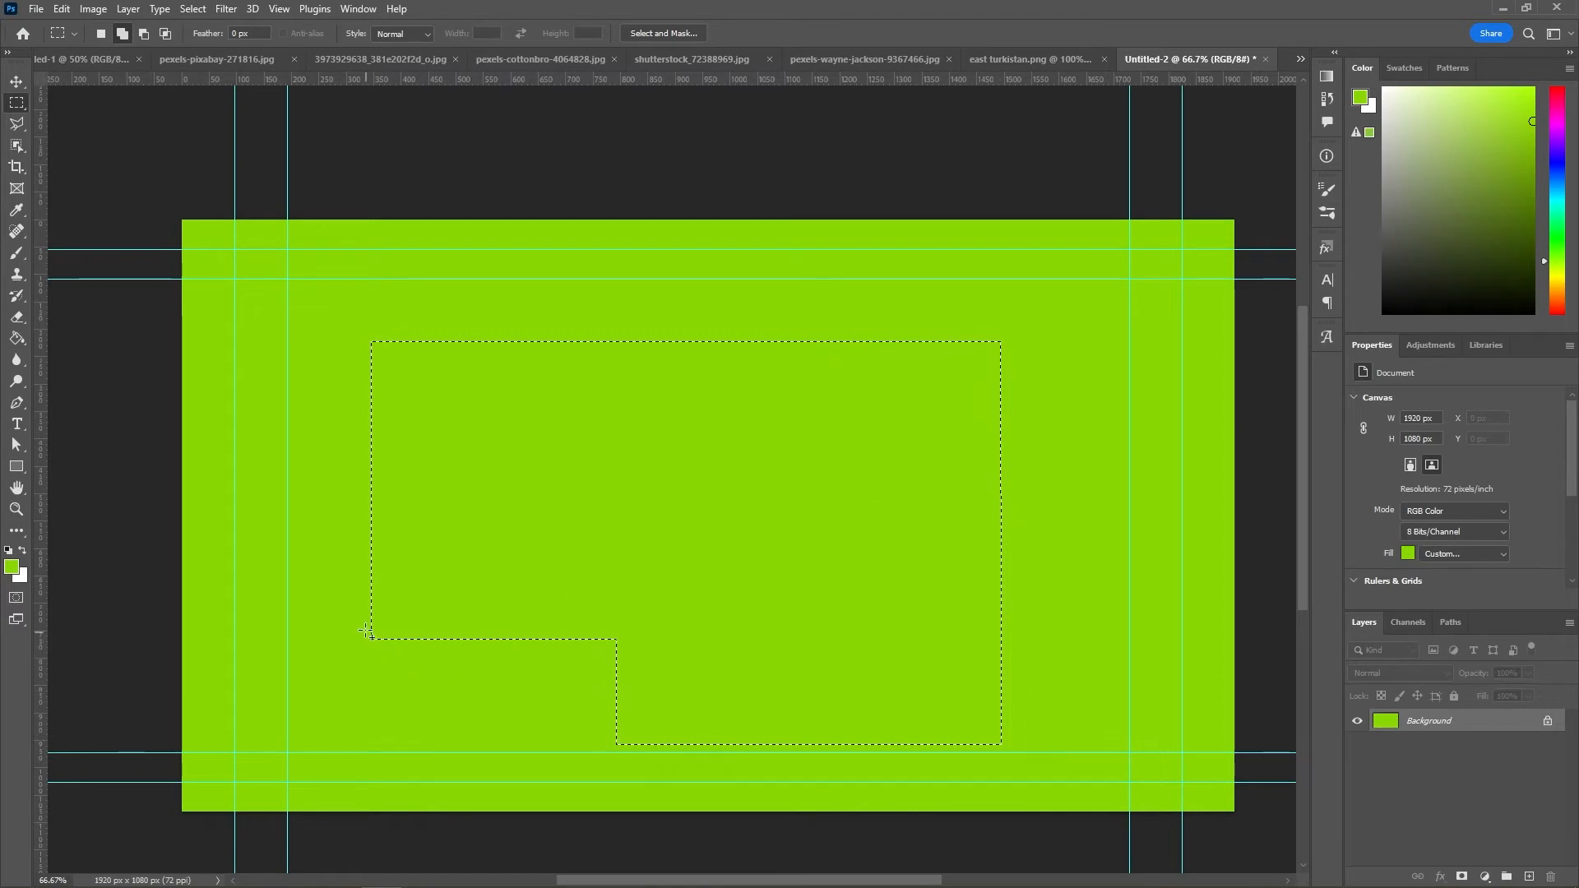
drag(371, 619, 629, 741)
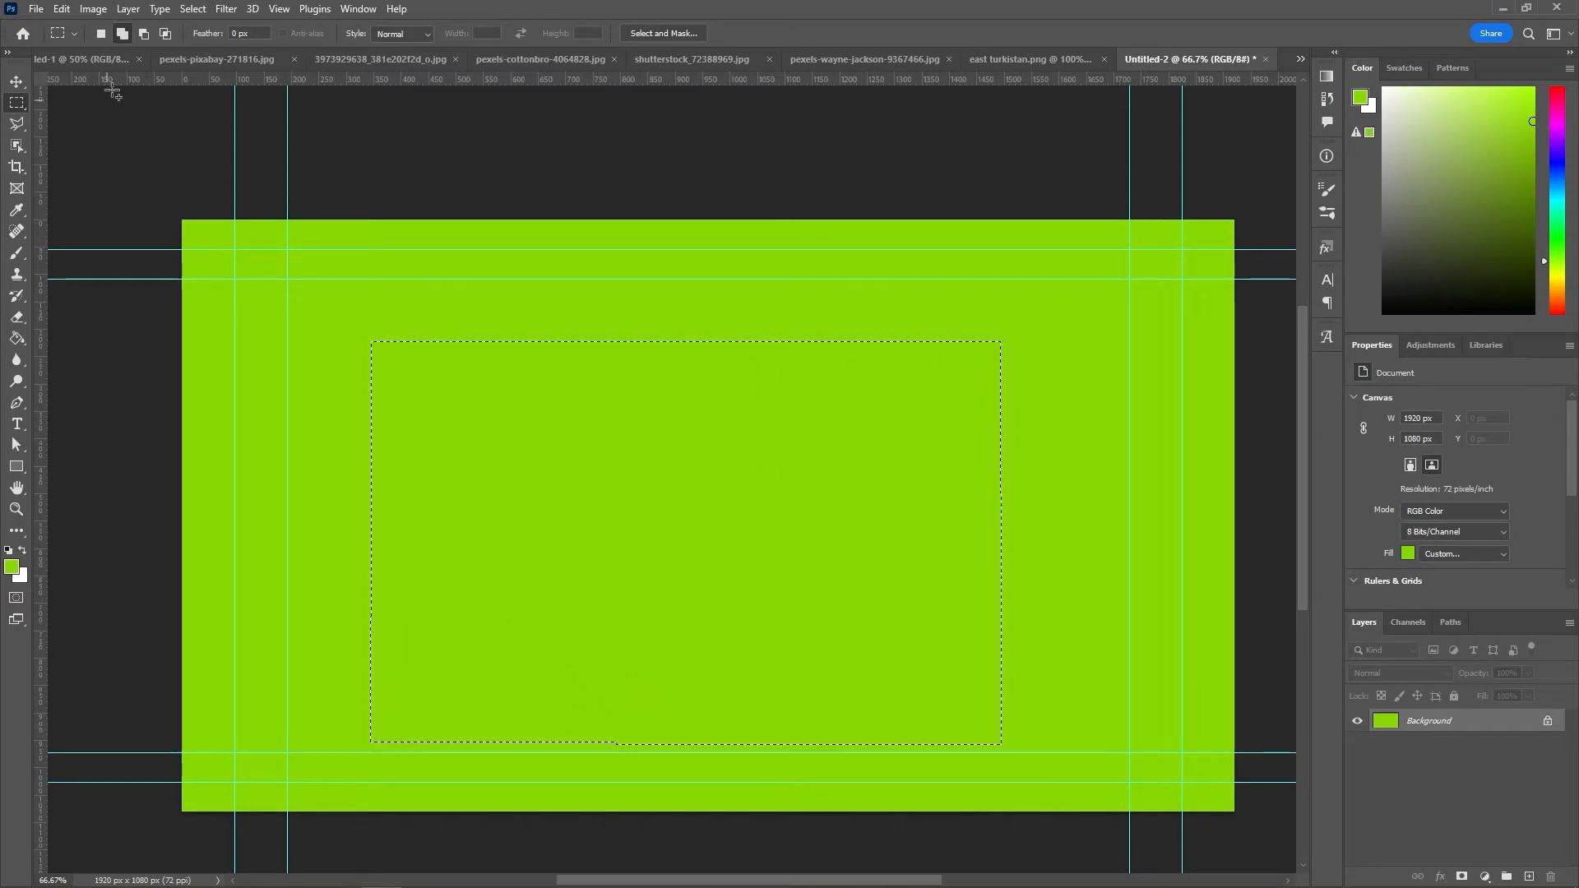
Step: In Subtract from Selection mode, cut rectangles out of the selection's upper middle, upper-right corner and lower-left corner
click(144, 33)
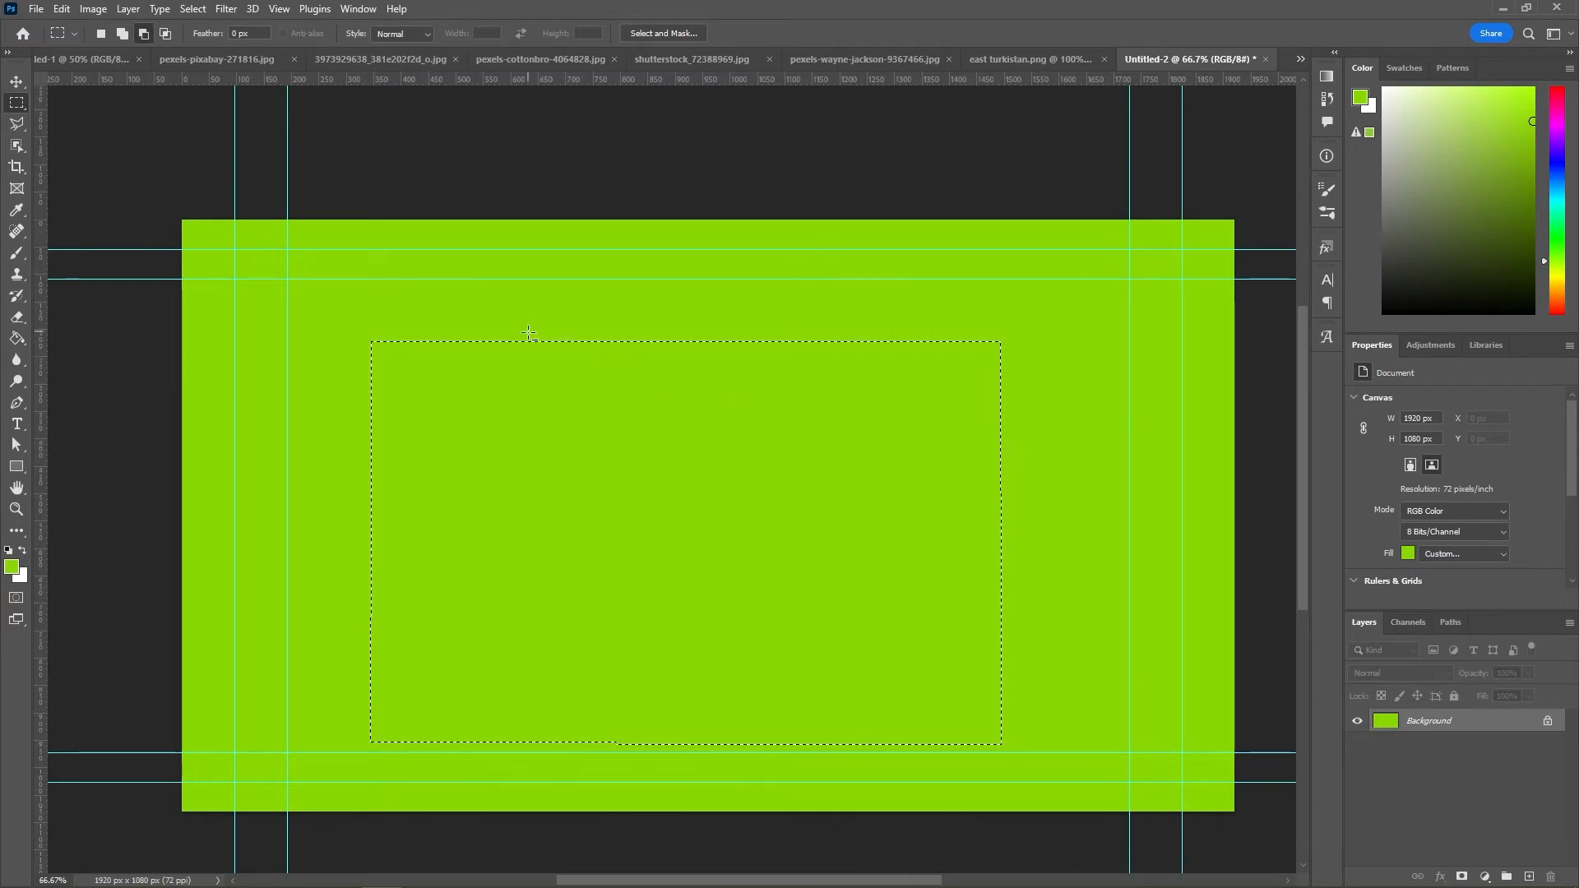
drag(522, 321, 879, 557)
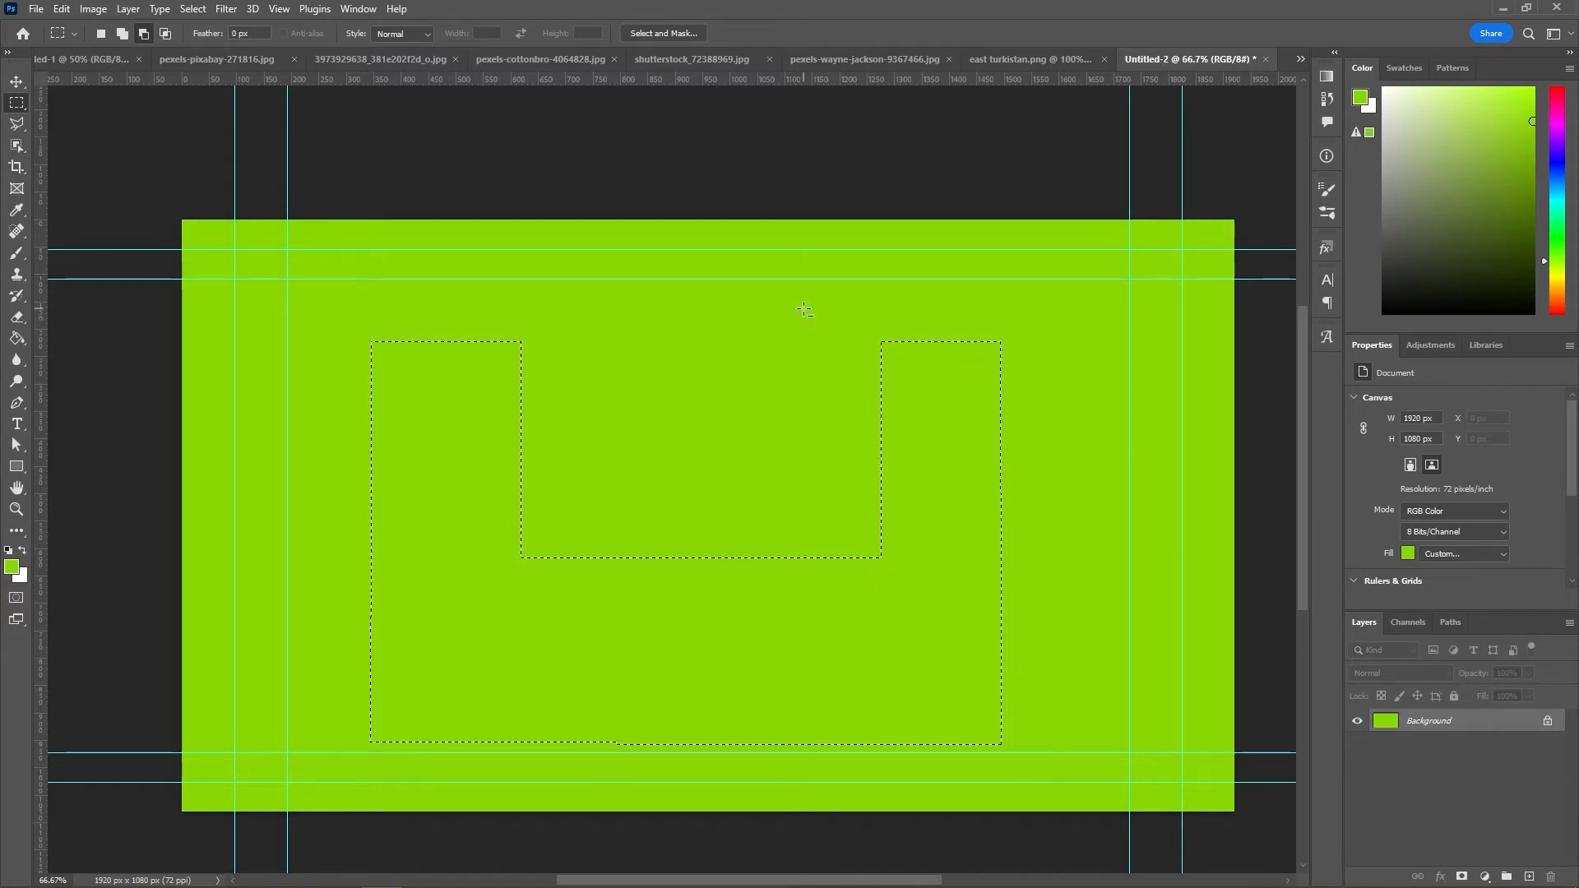
drag(805, 310, 1076, 481)
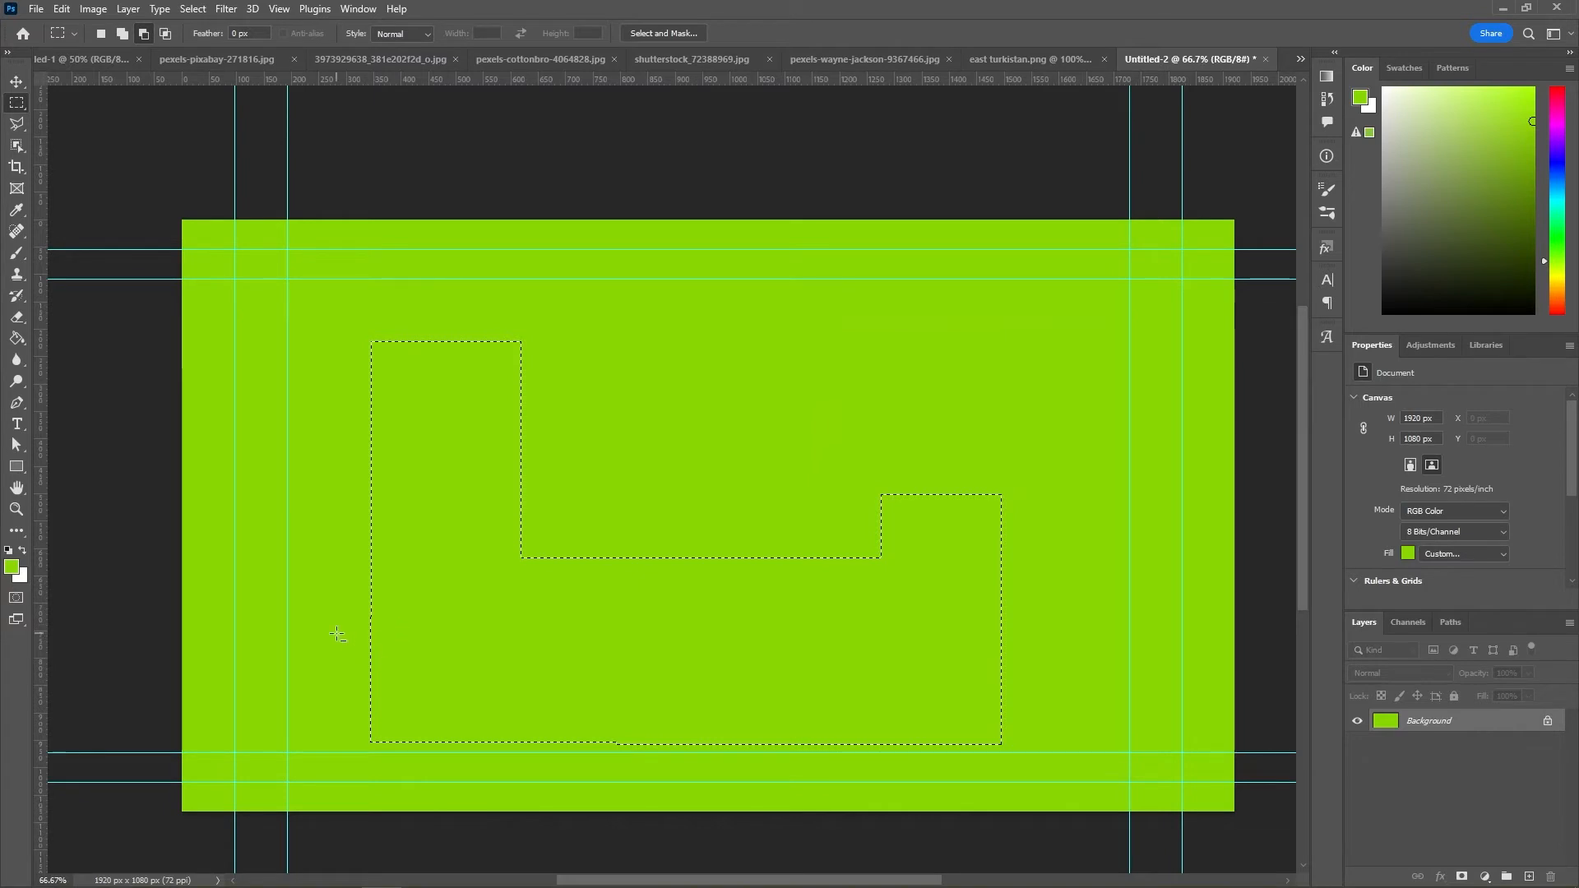
drag(353, 637, 610, 760)
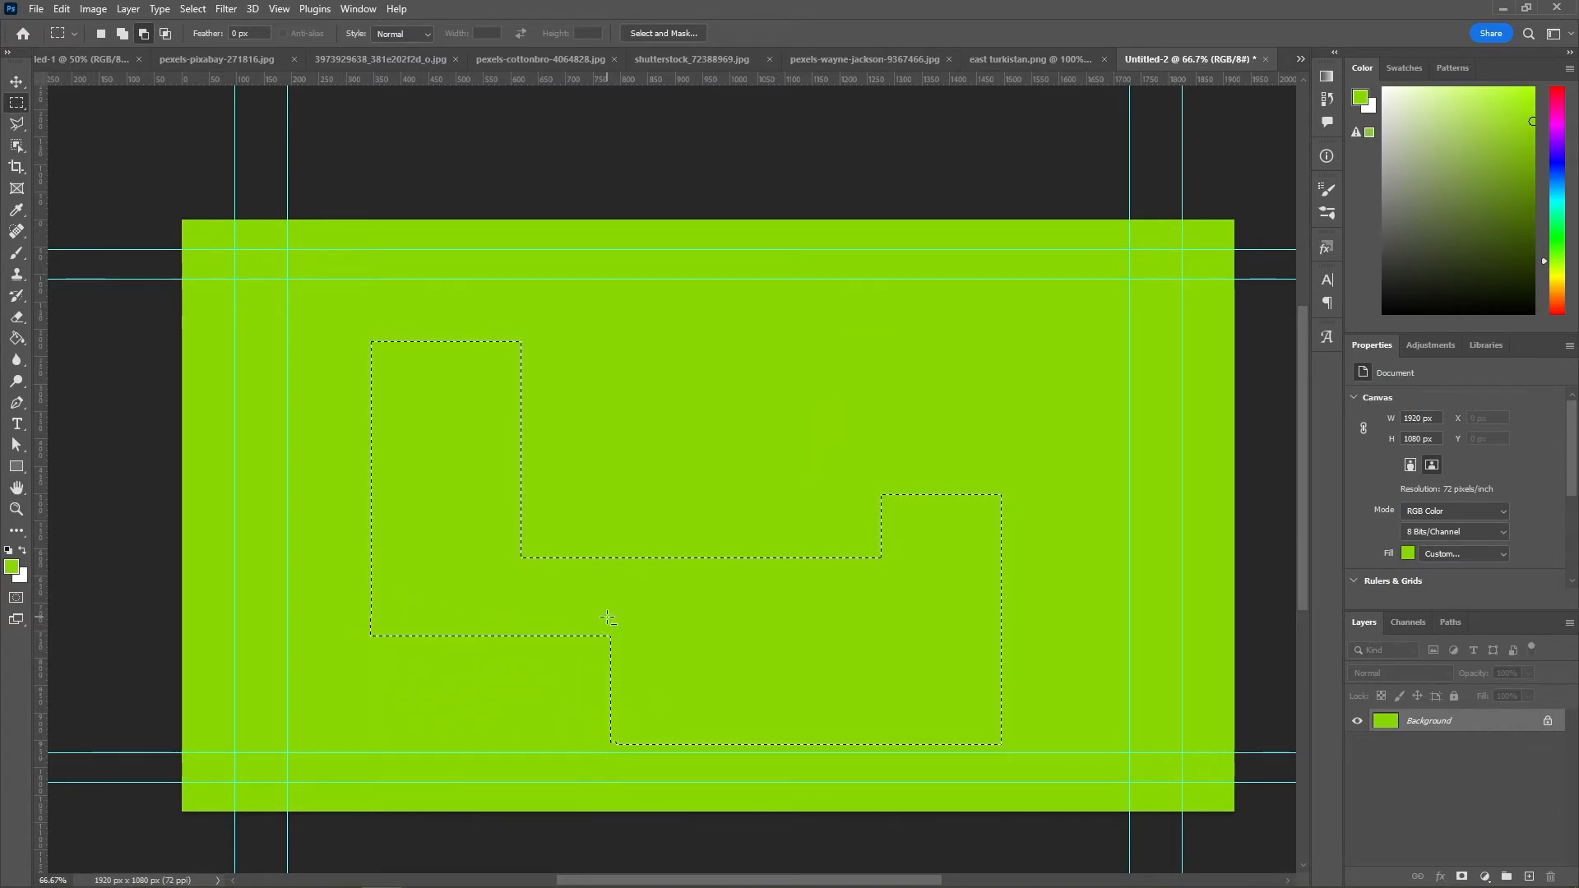
Step: In Add to Selection mode, add rectangular strips across the selection's middle, extending it out to the inner right guide
click(123, 33)
drag(884, 499, 449, 581)
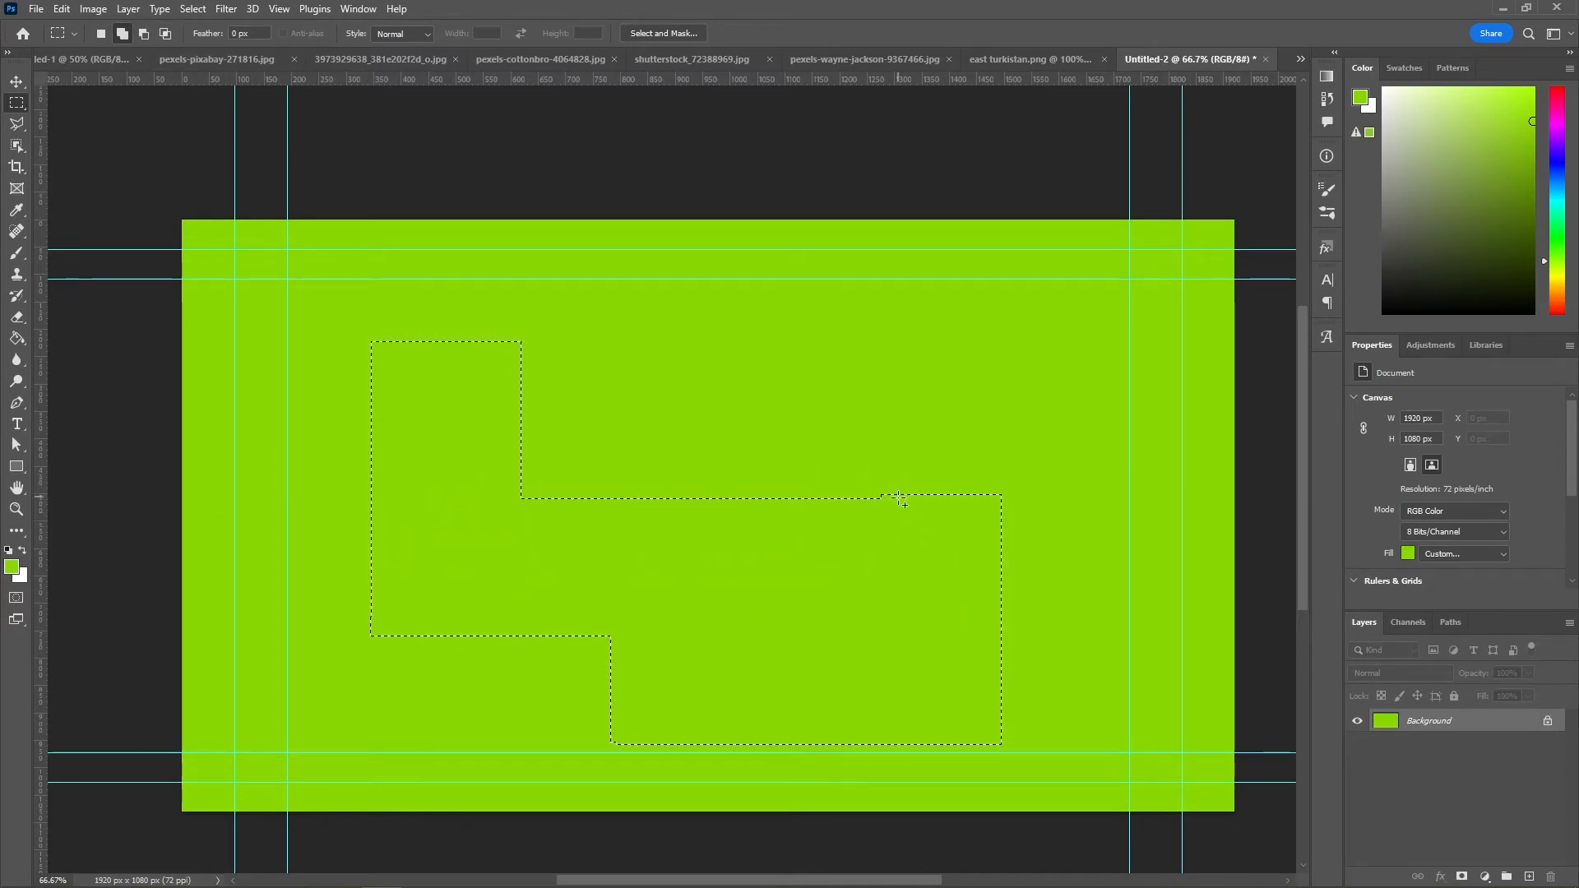
drag(905, 496, 387, 498)
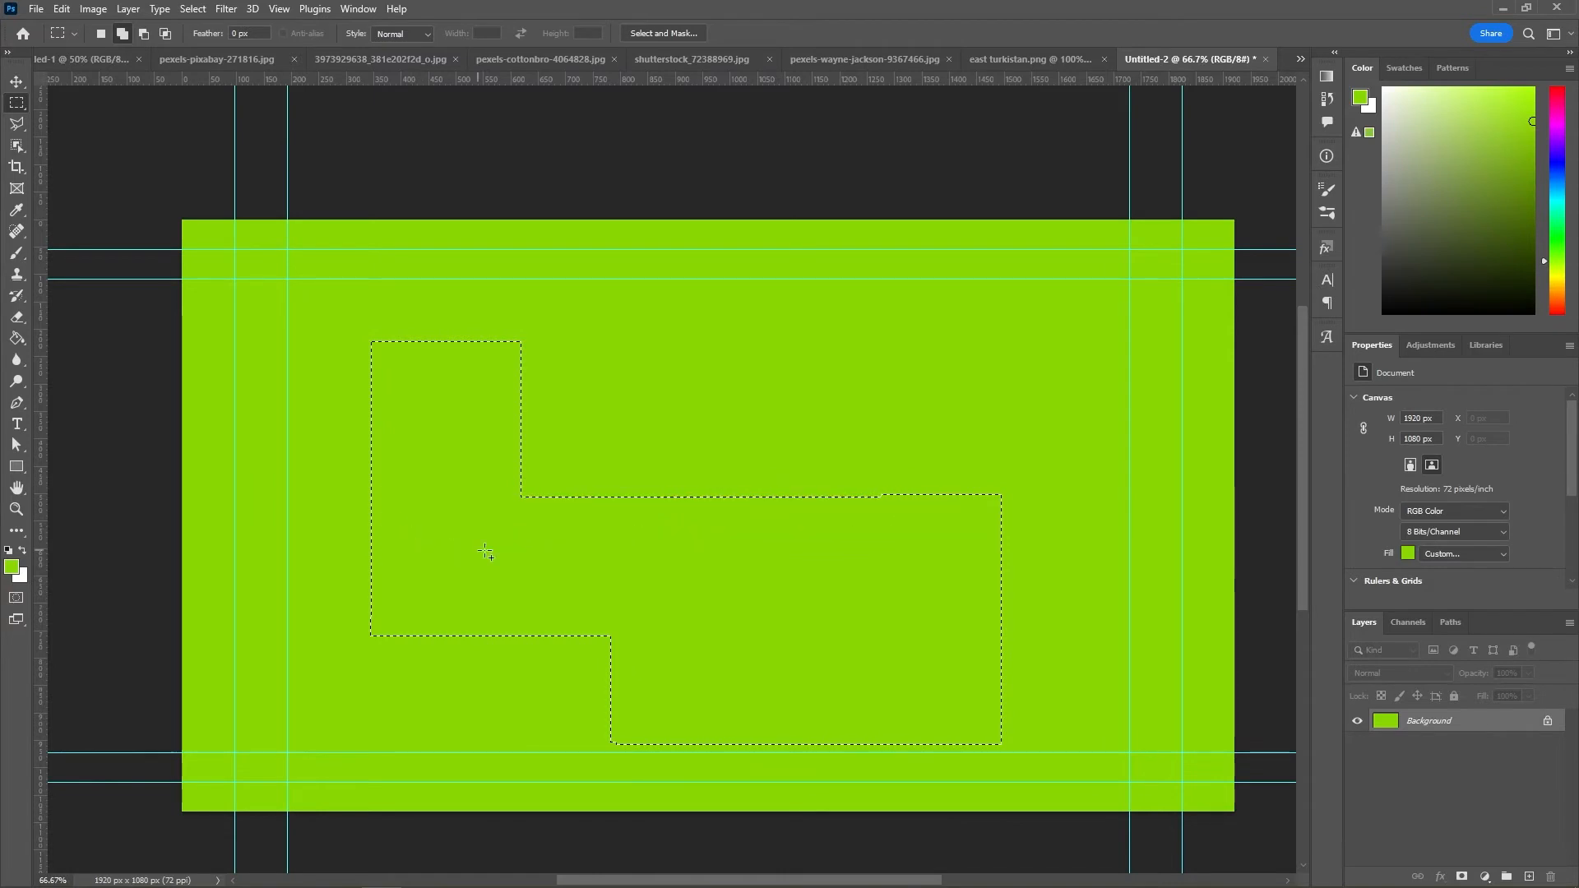
drag(470, 466, 1128, 540)
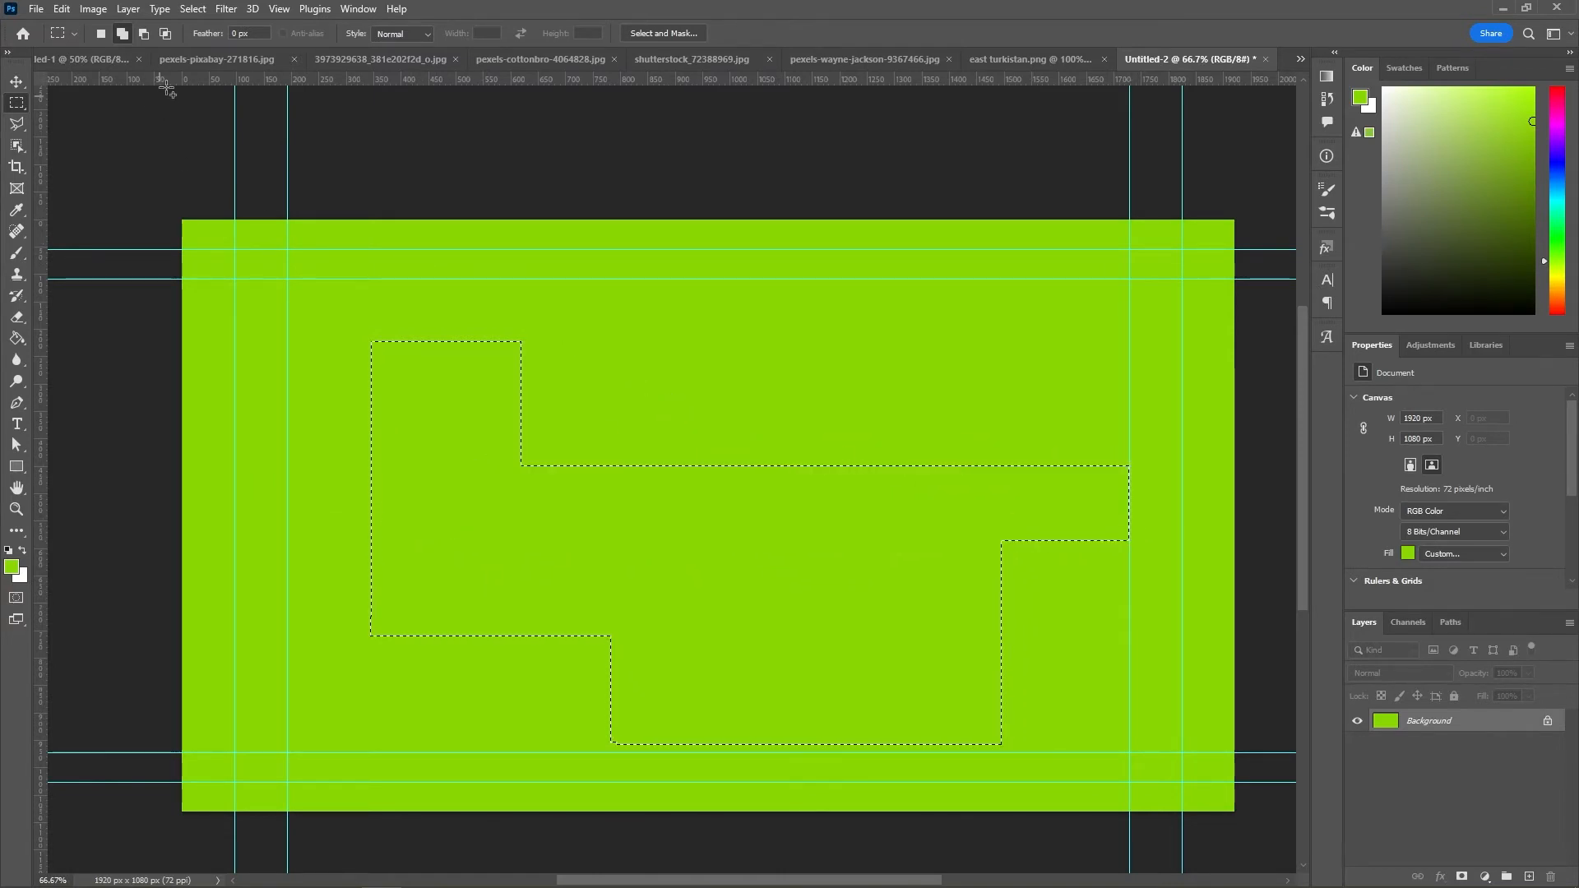
Step: In Intersect with Selection mode, repeatedly reduce the selection to its overlap with new rectangles, finishing with nothing selected
click(169, 32)
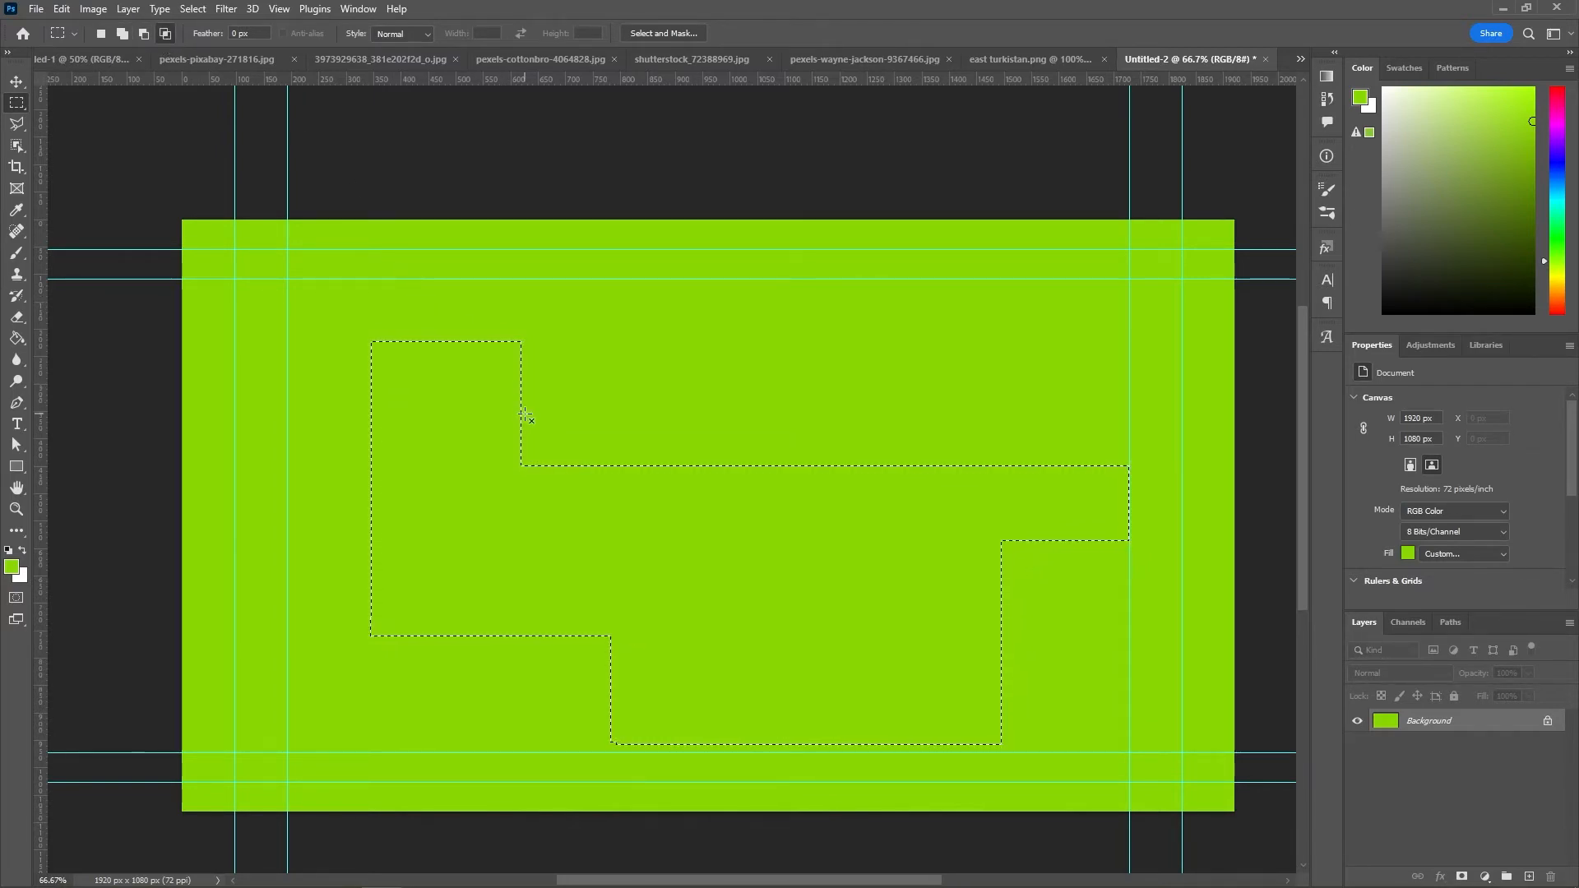
drag(527, 448, 699, 698)
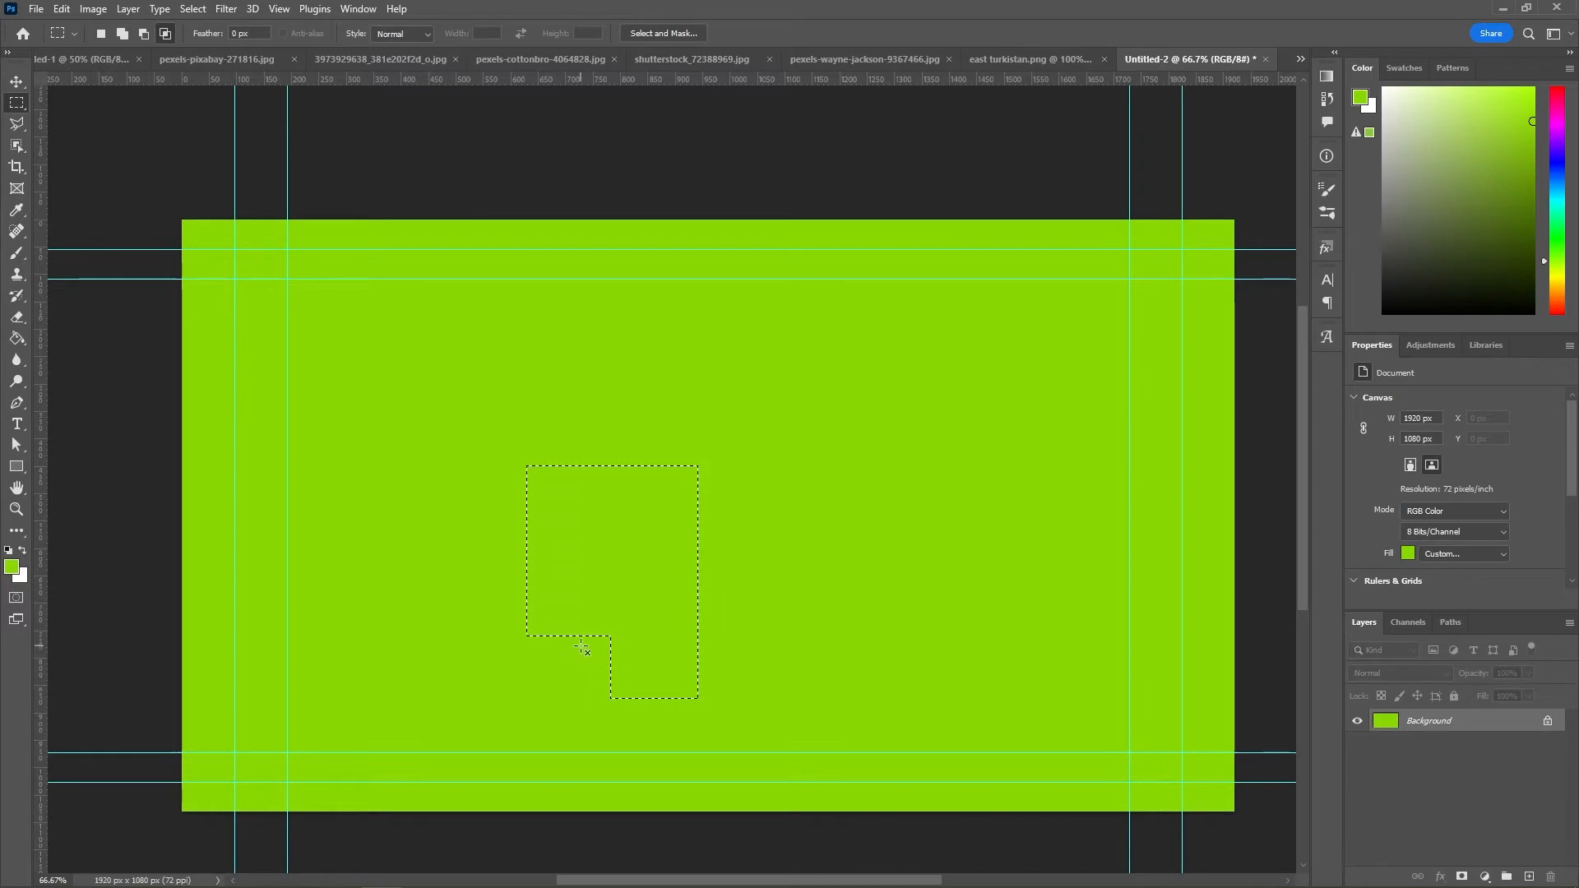
drag(596, 644, 788, 730)
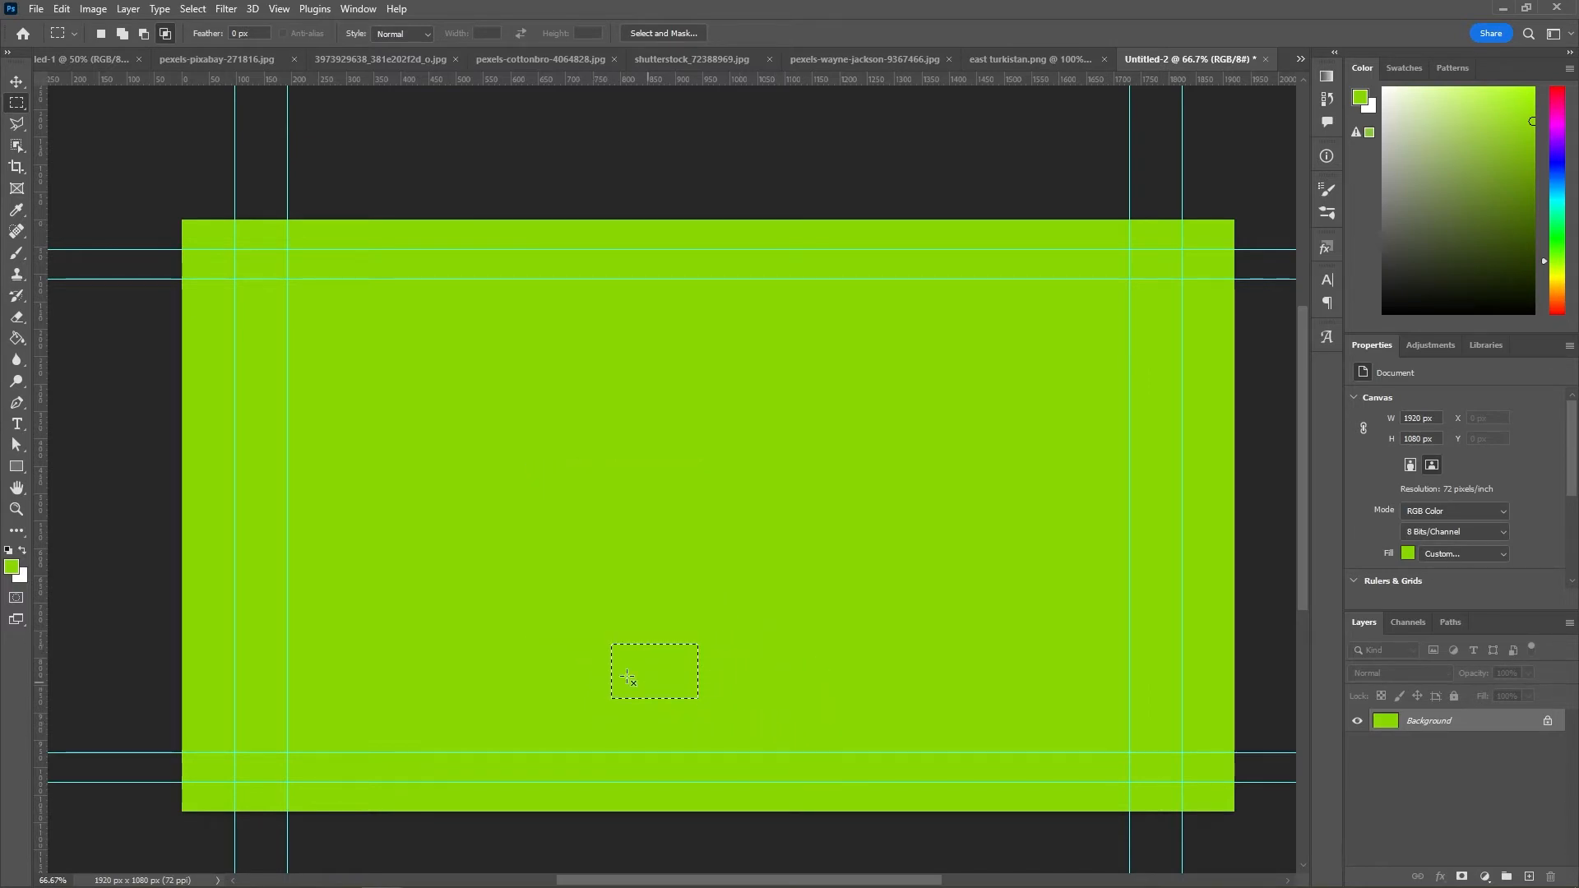
drag(516, 382, 885, 655)
drag(406, 317, 692, 561)
click(737, 335)
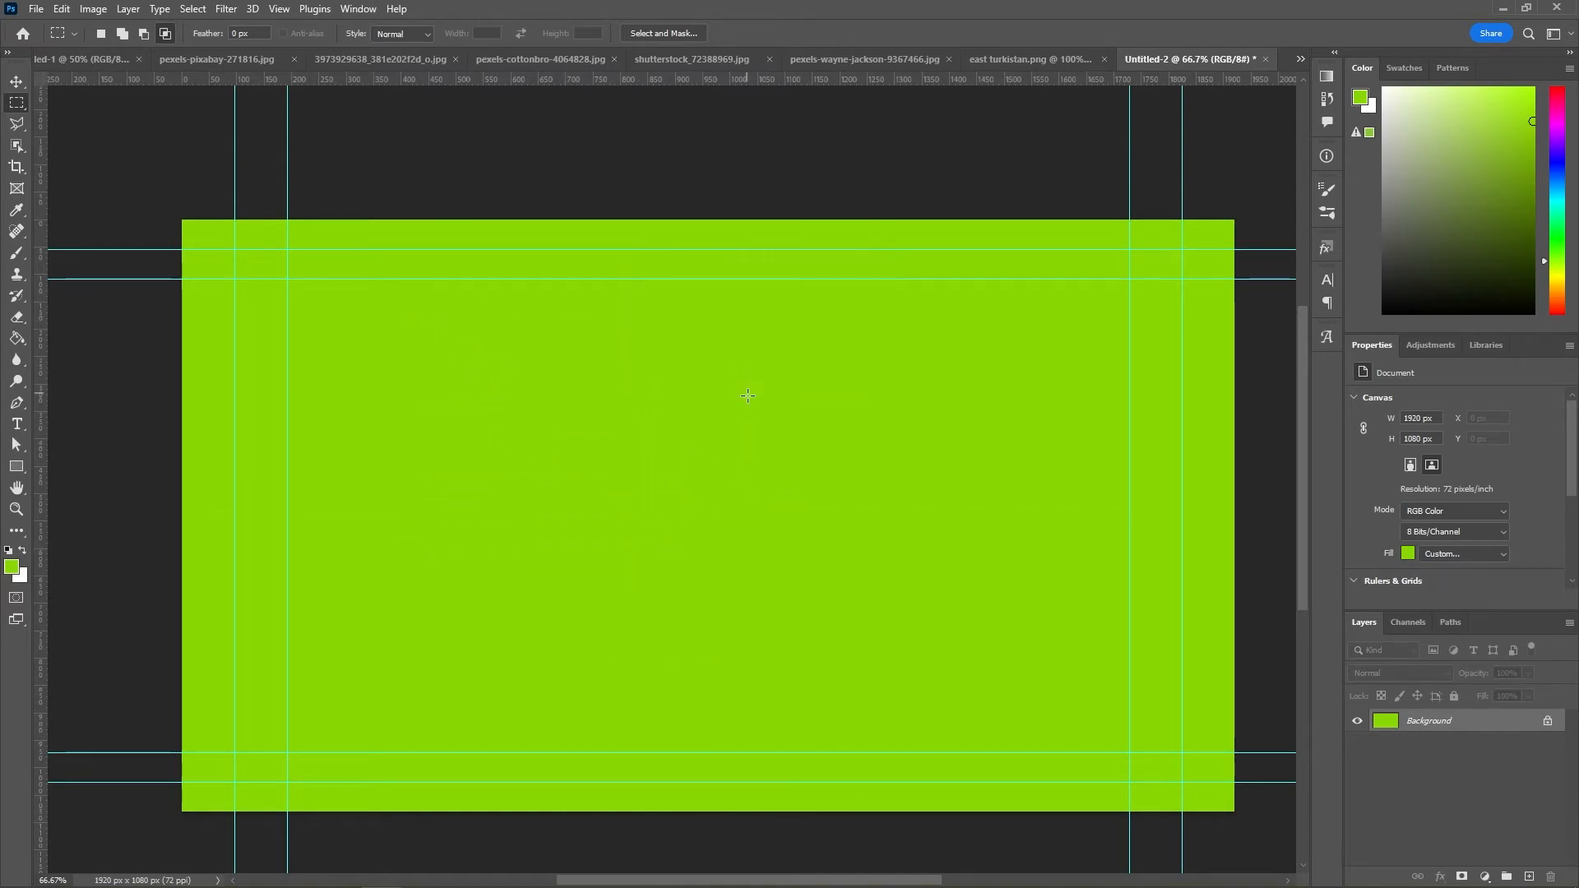
Step: Draw a rectangular selection about 455 × 490 px on the canvas's left half and intersect it with two overlapping rectangles
drag(365, 354, 610, 617)
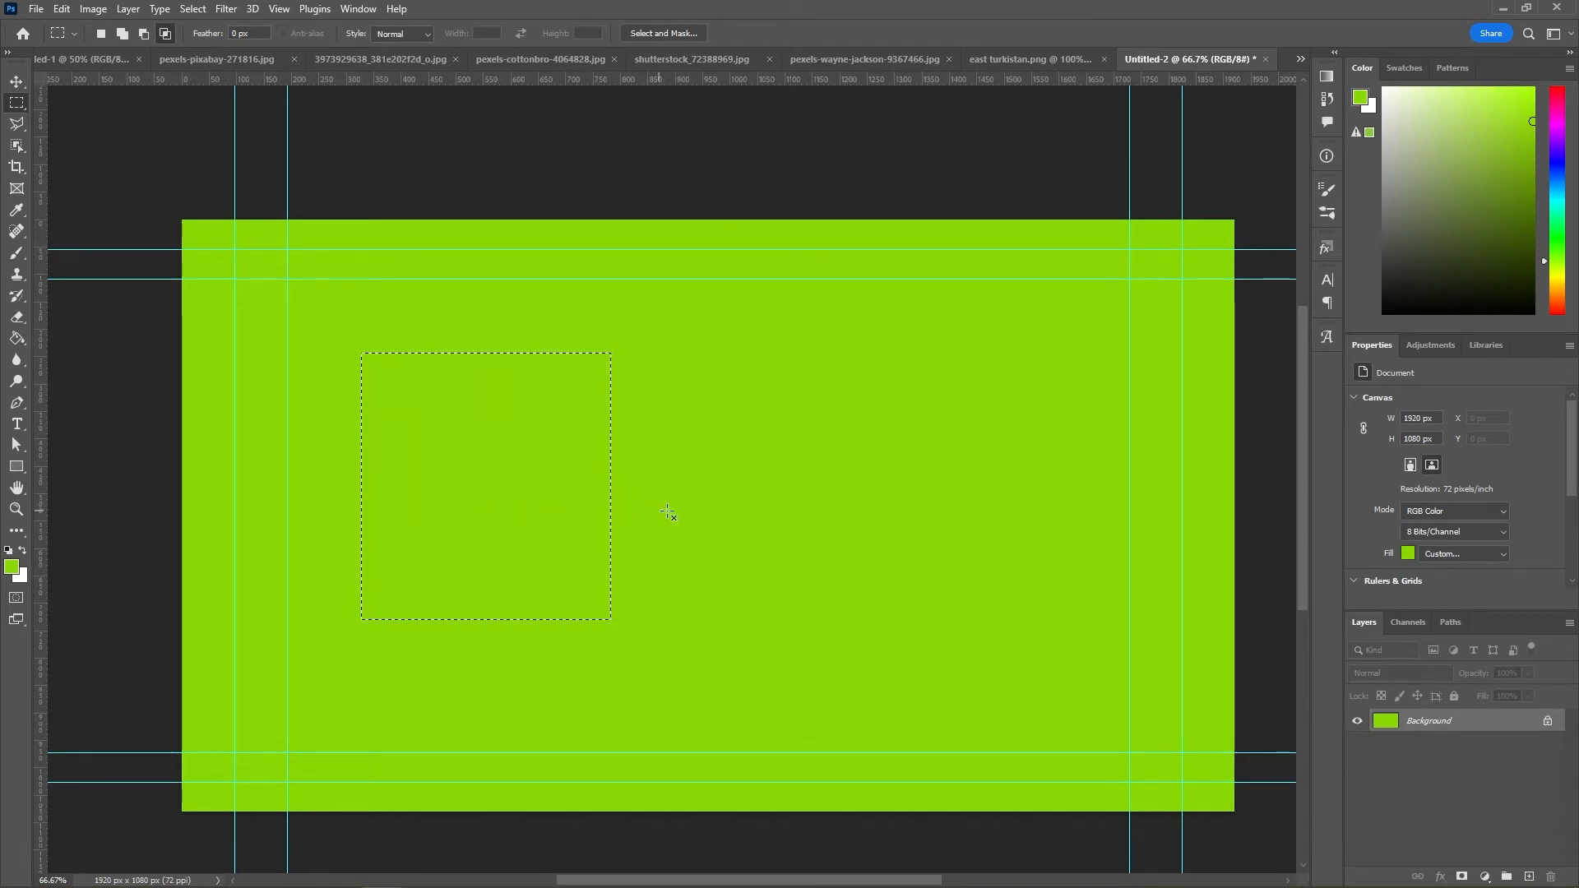
drag(682, 513, 454, 723)
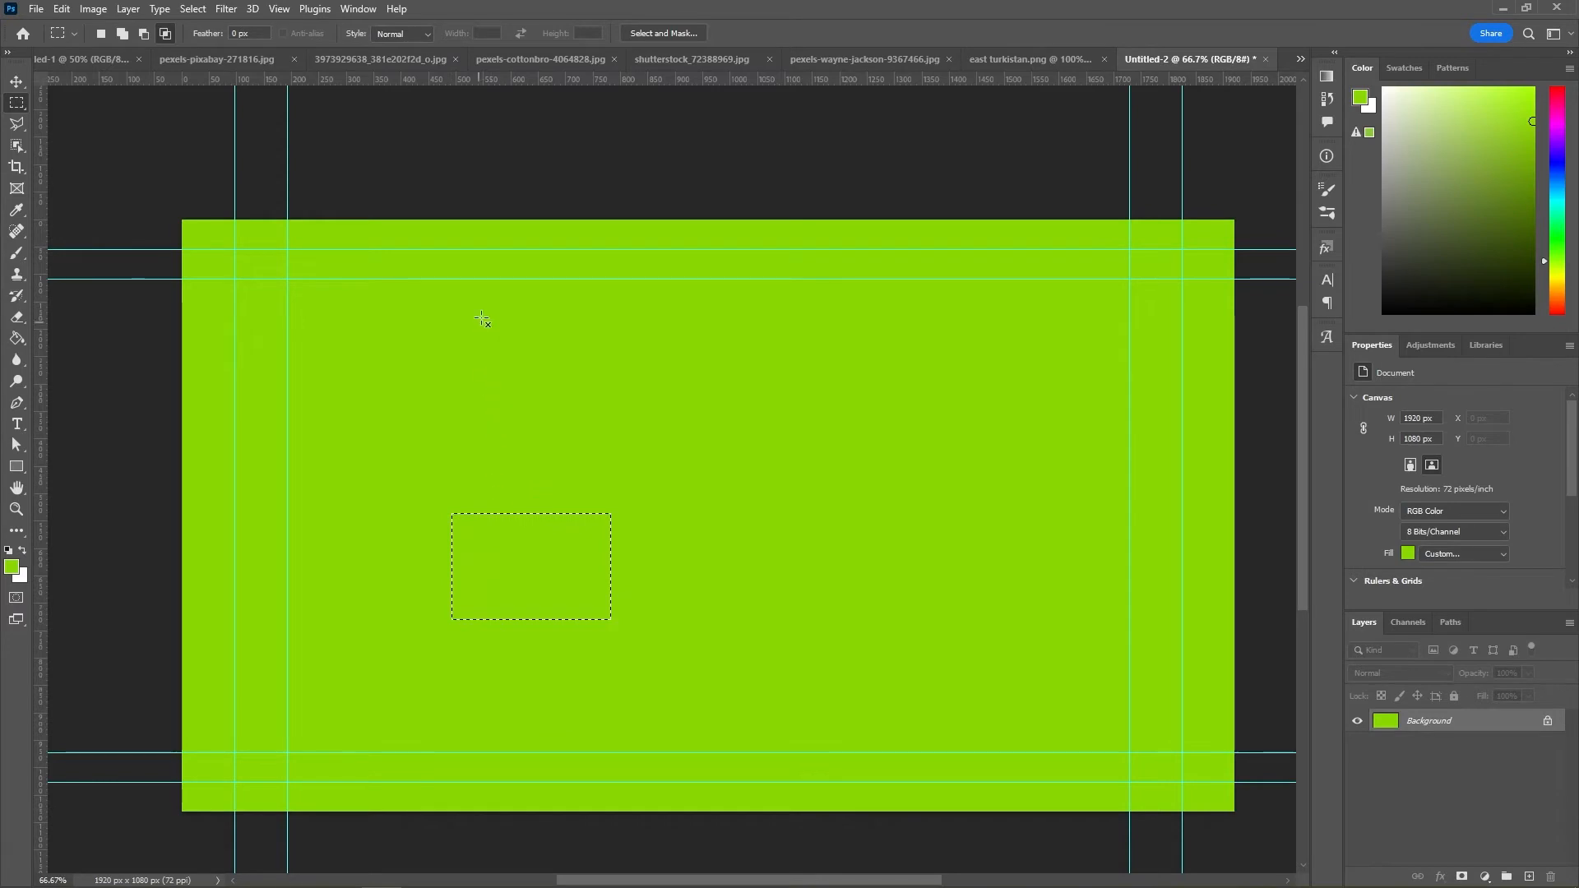
drag(483, 313, 921, 707)
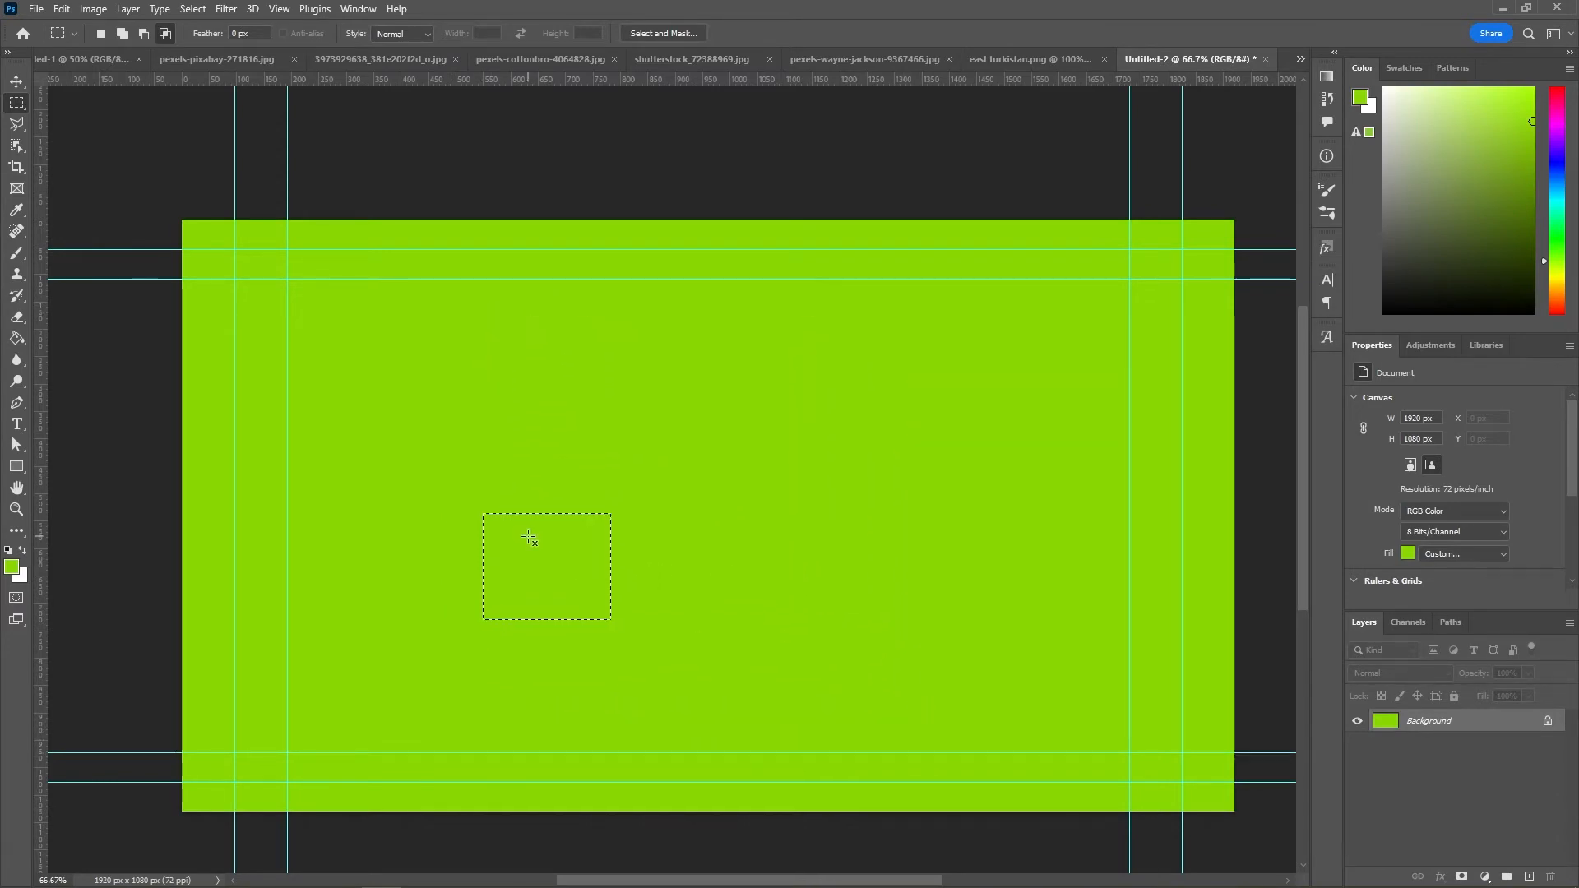
Step: Draw a new rectangular selection about 840 × 625 px in New Selection mode, and extend it rightward with an added rectangle
click(100, 33)
drag(535, 363, 750, 652)
drag(360, 321, 822, 663)
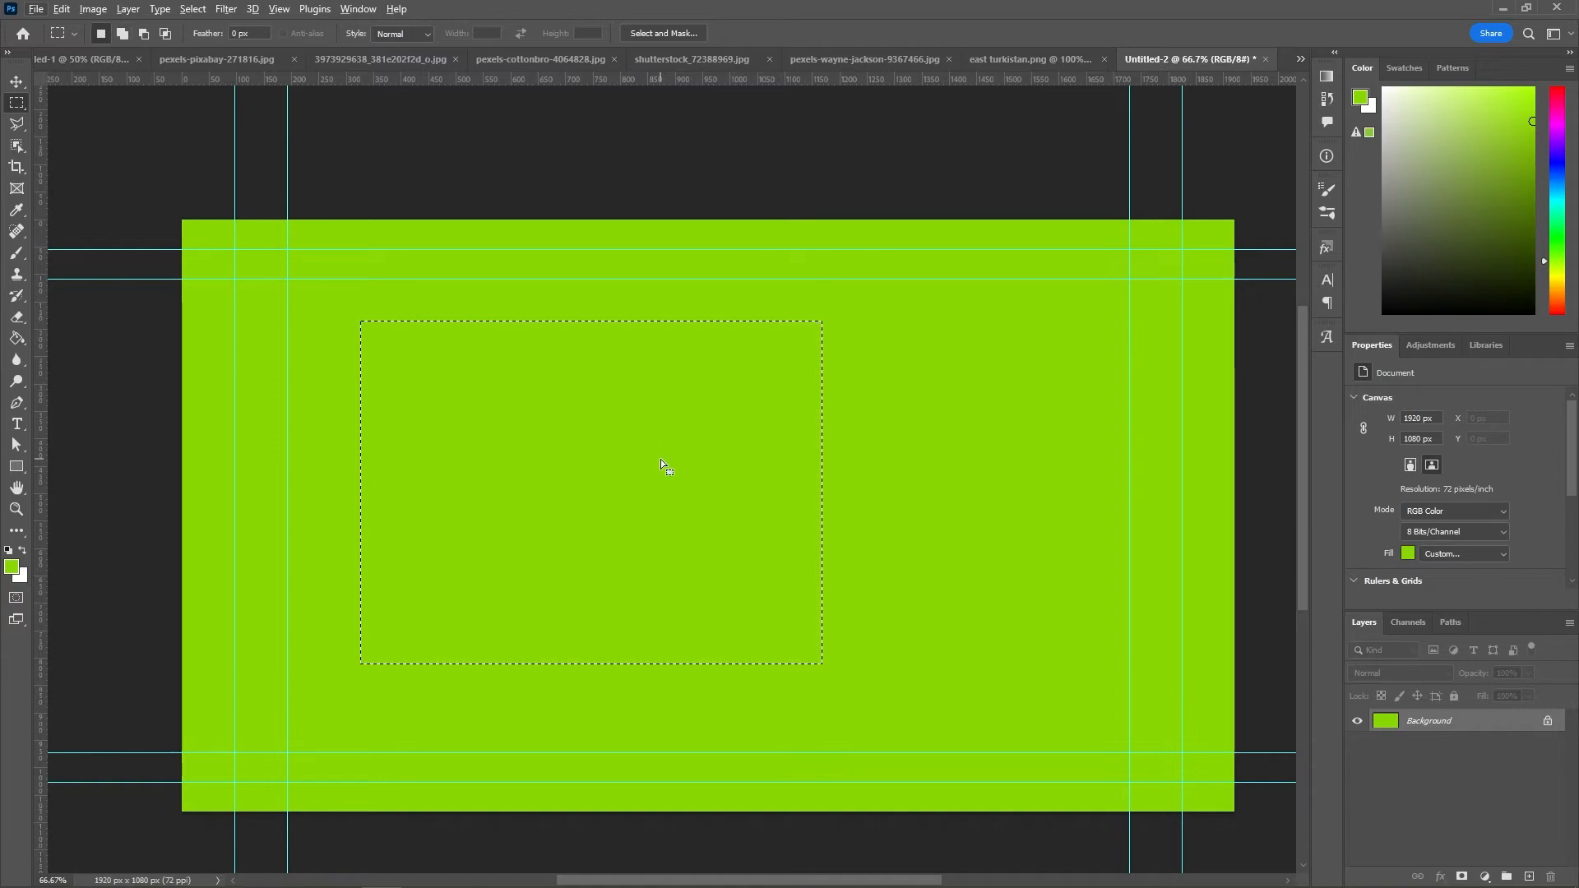
click(123, 31)
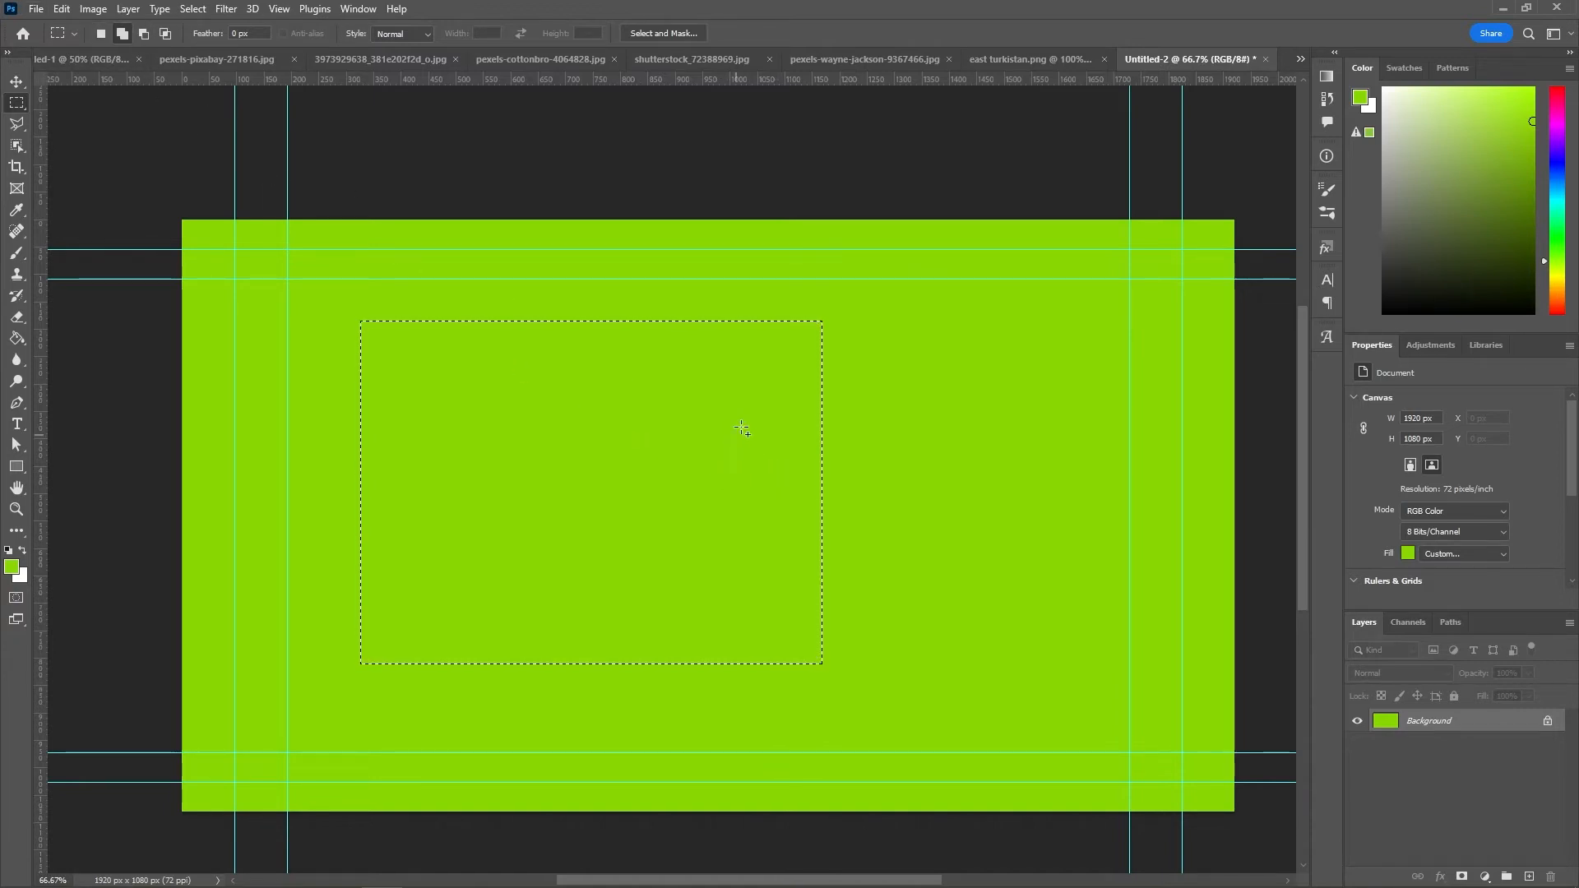
drag(811, 323, 1106, 660)
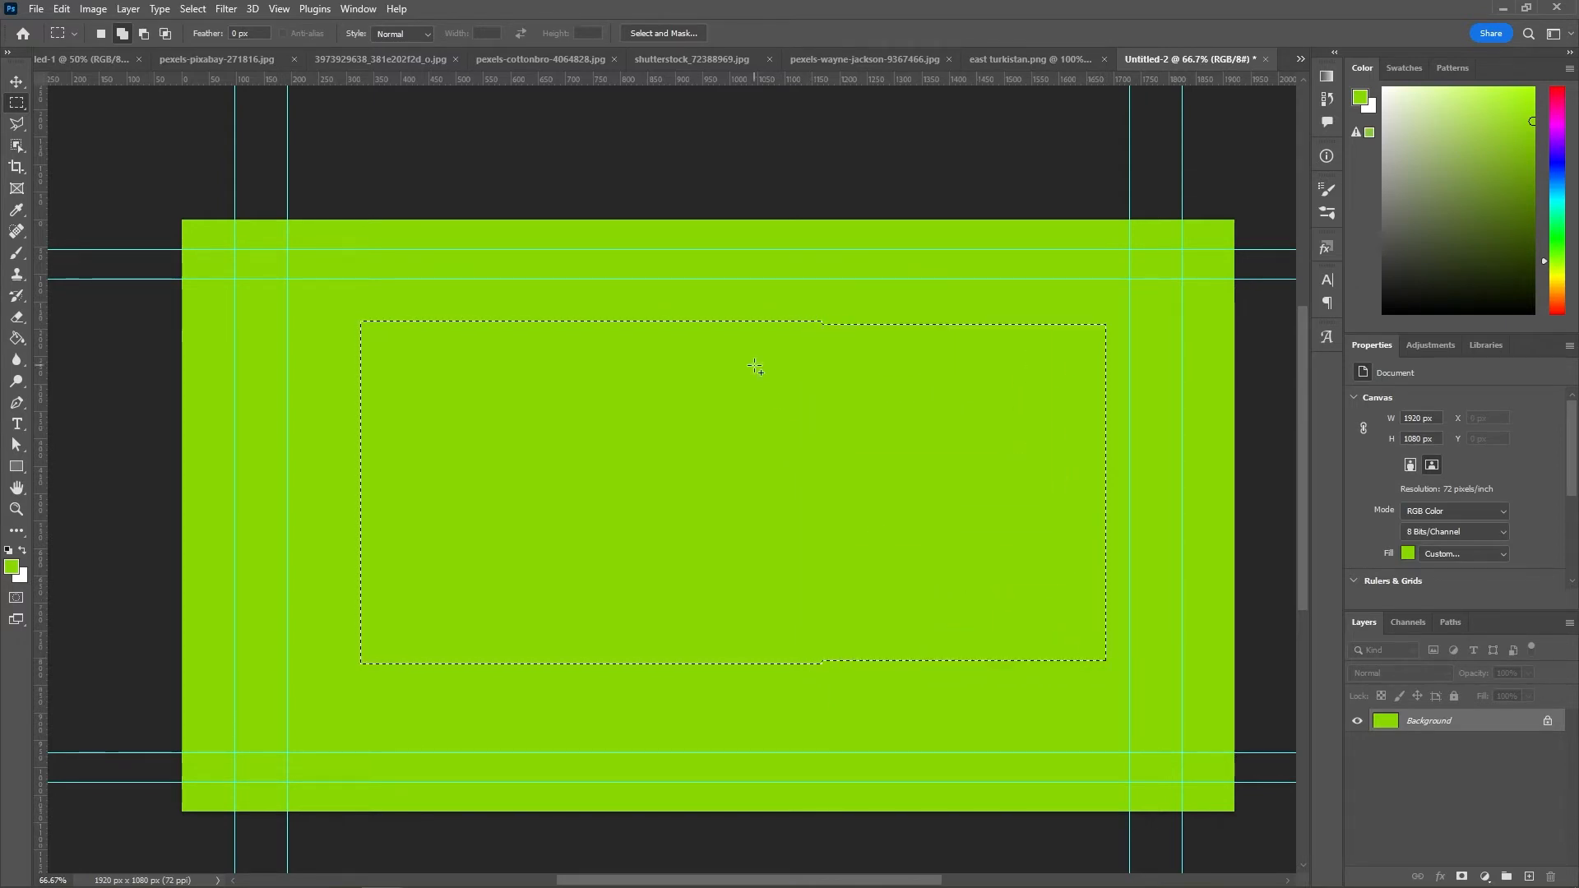
Step: Return to New Selection mode, temporarily add a taller rectangle over the selection's left end, and clear the selection
click(98, 36)
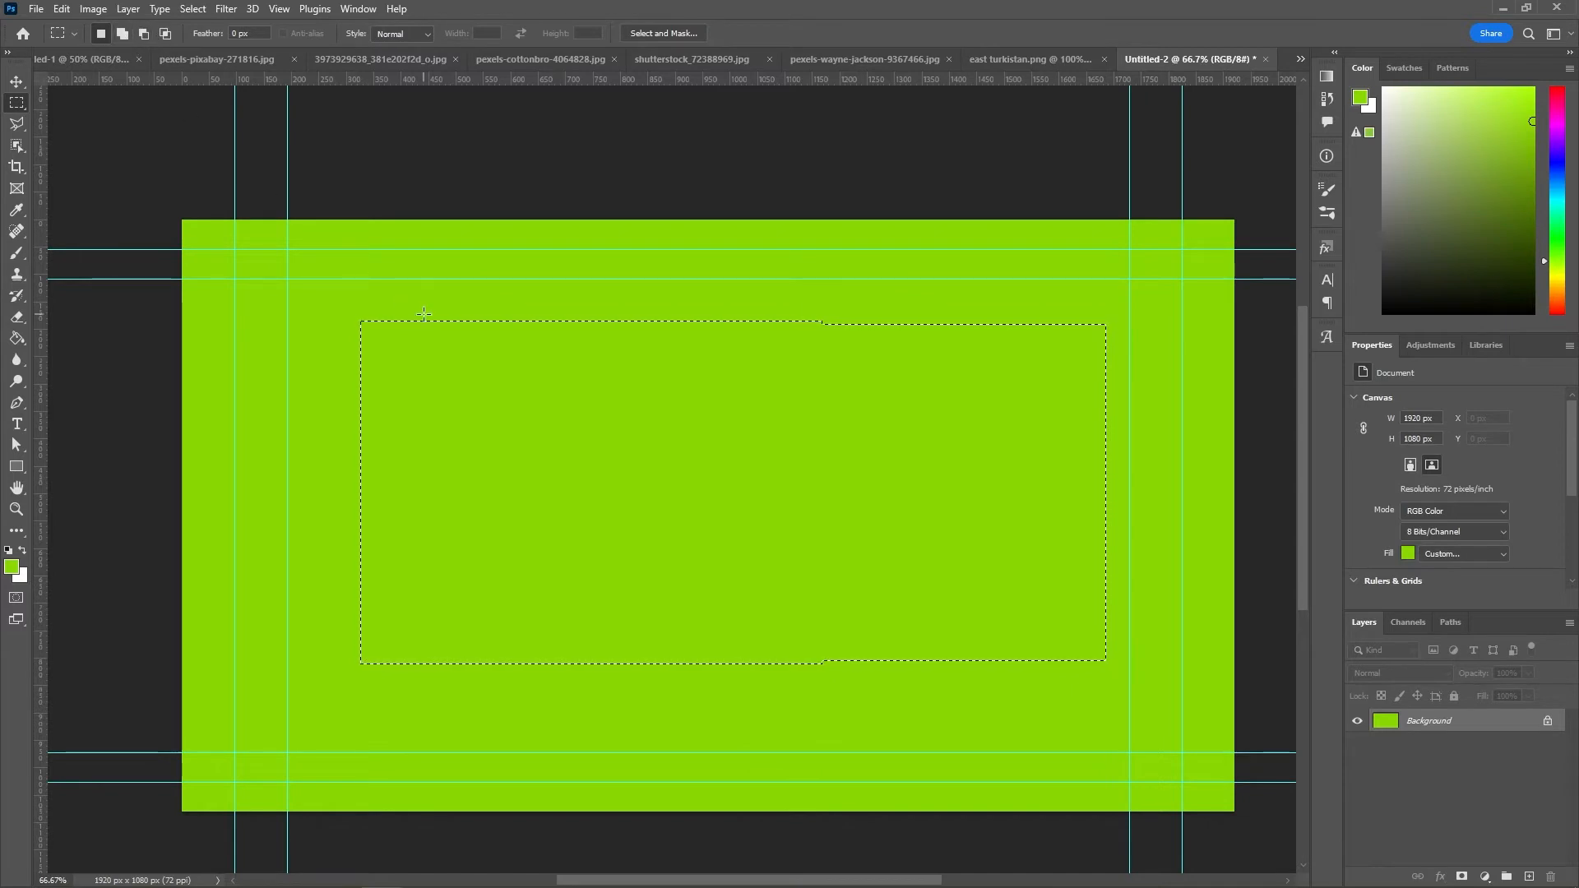
key(shift)
drag(344, 305, 571, 705)
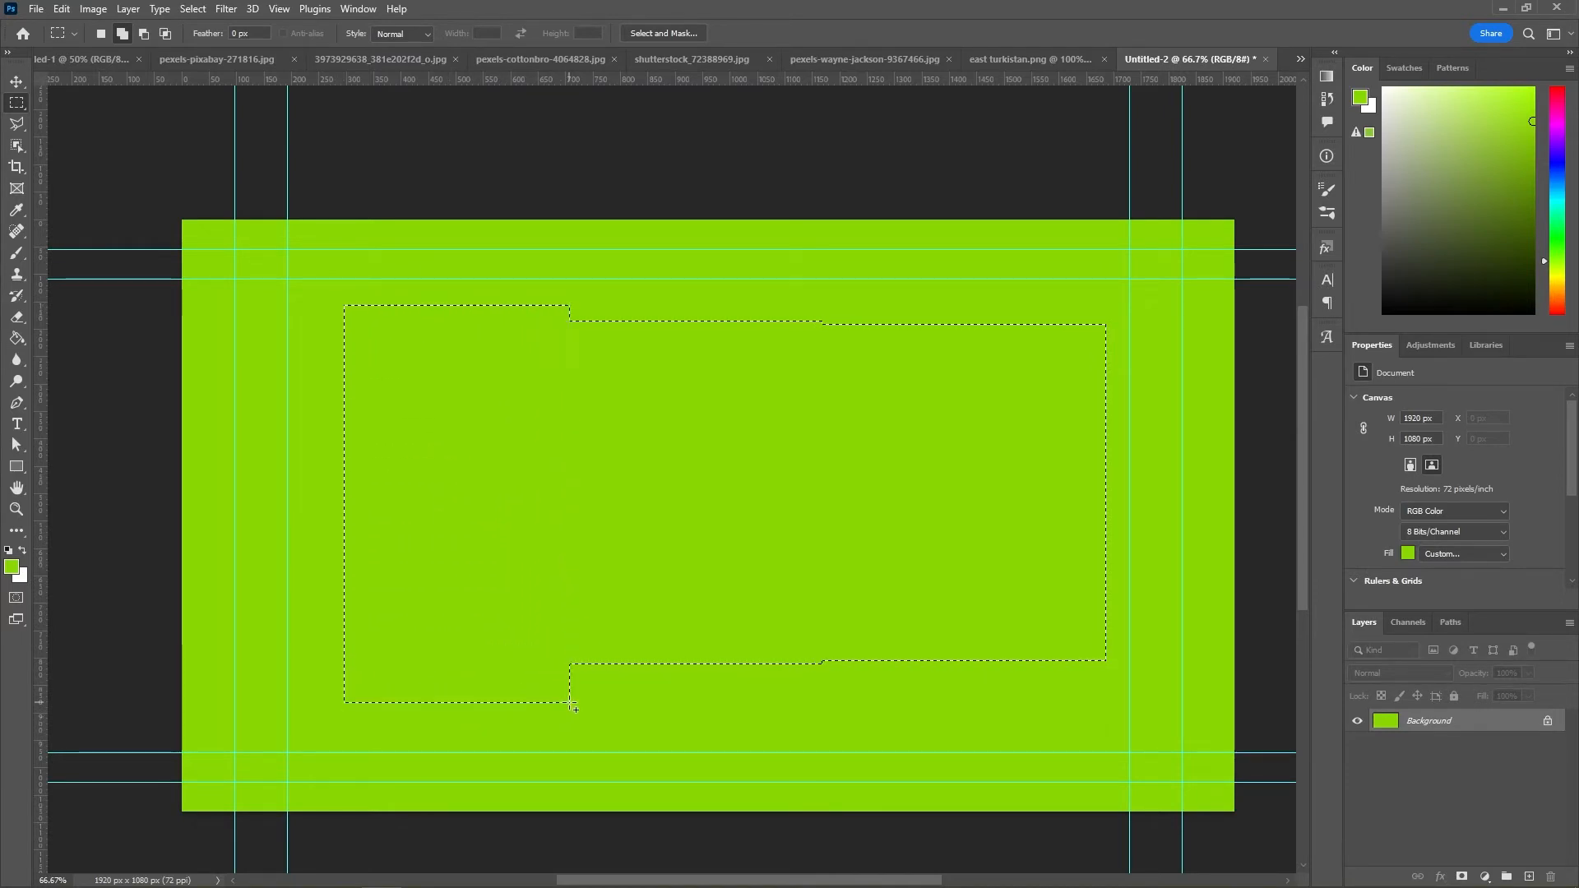
click(607, 403)
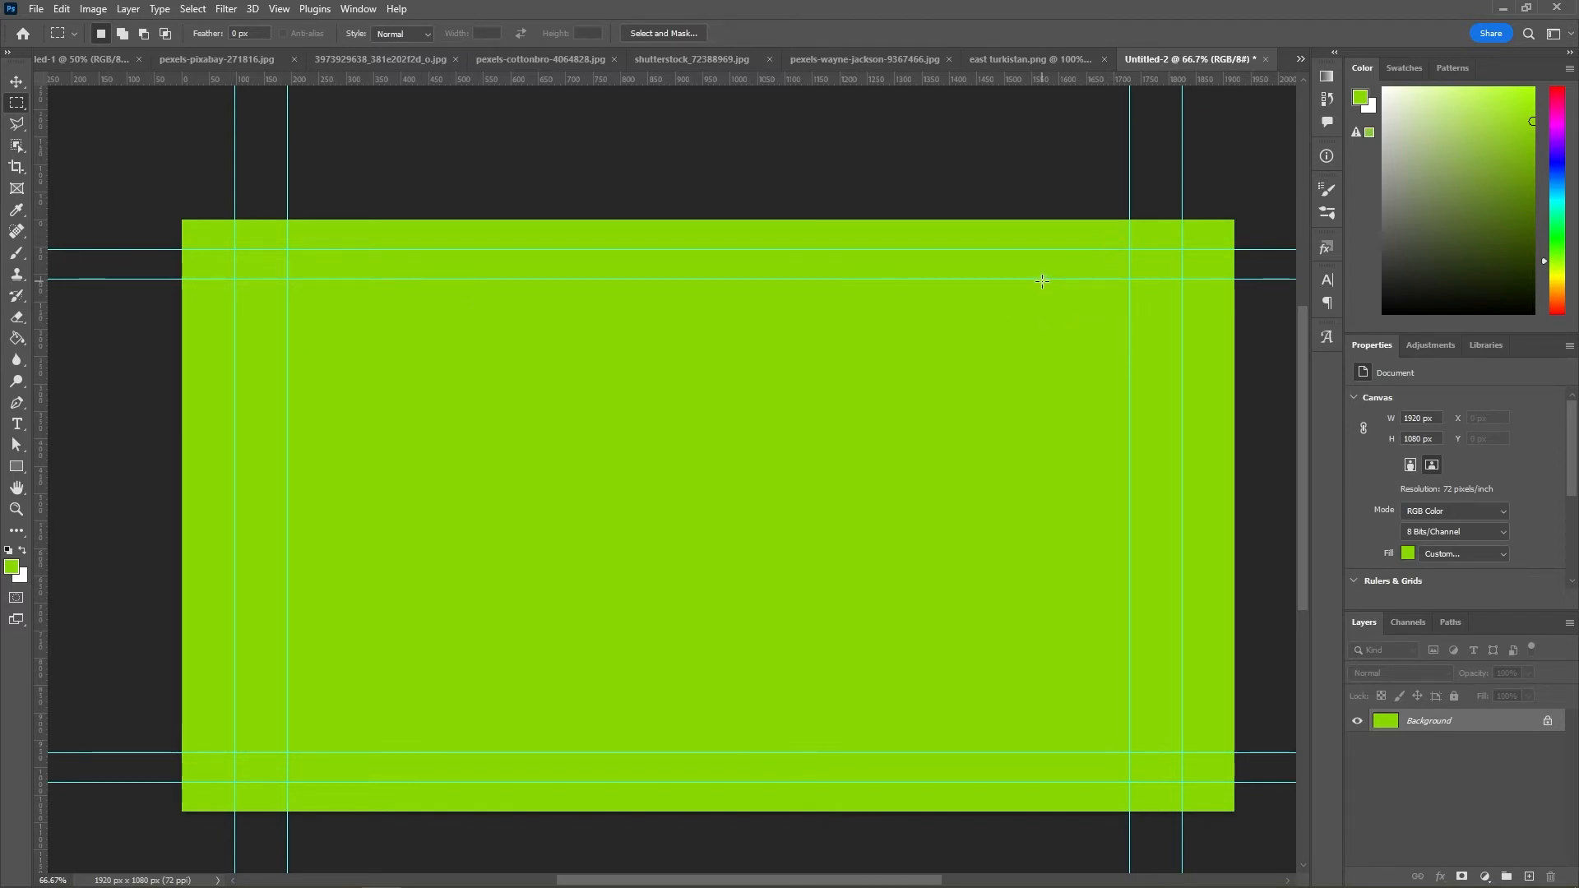
Step: Hide the guides and build a truck-shaped selection from a rectangle about 1020 × 455 px plus a shorter cab rectangle at its right end
key(ctrl+semicolon)
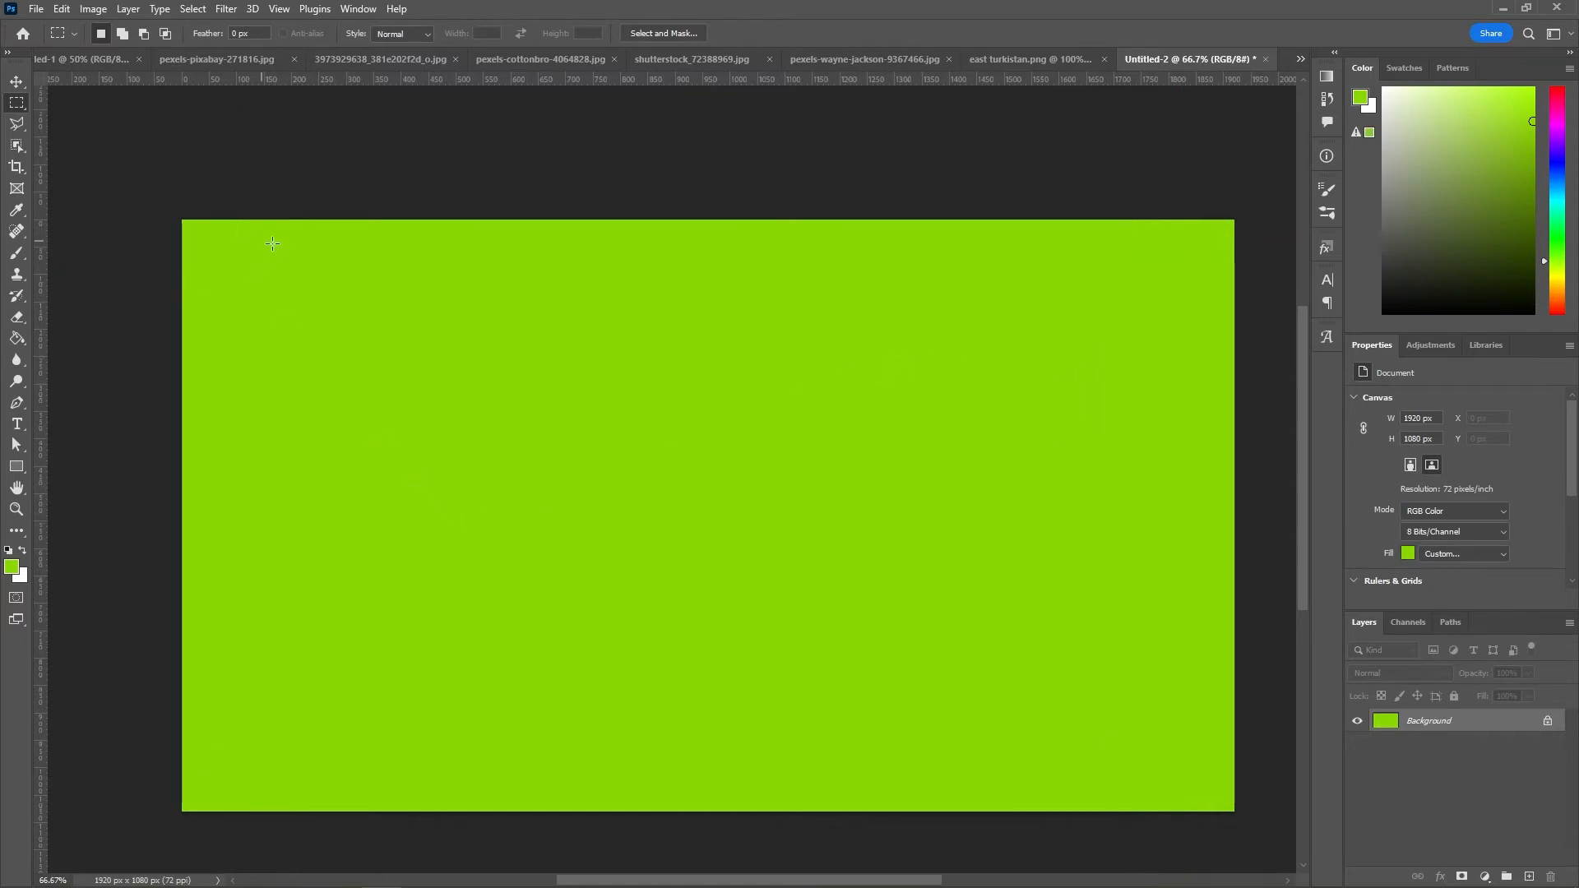
drag(364, 341, 922, 591)
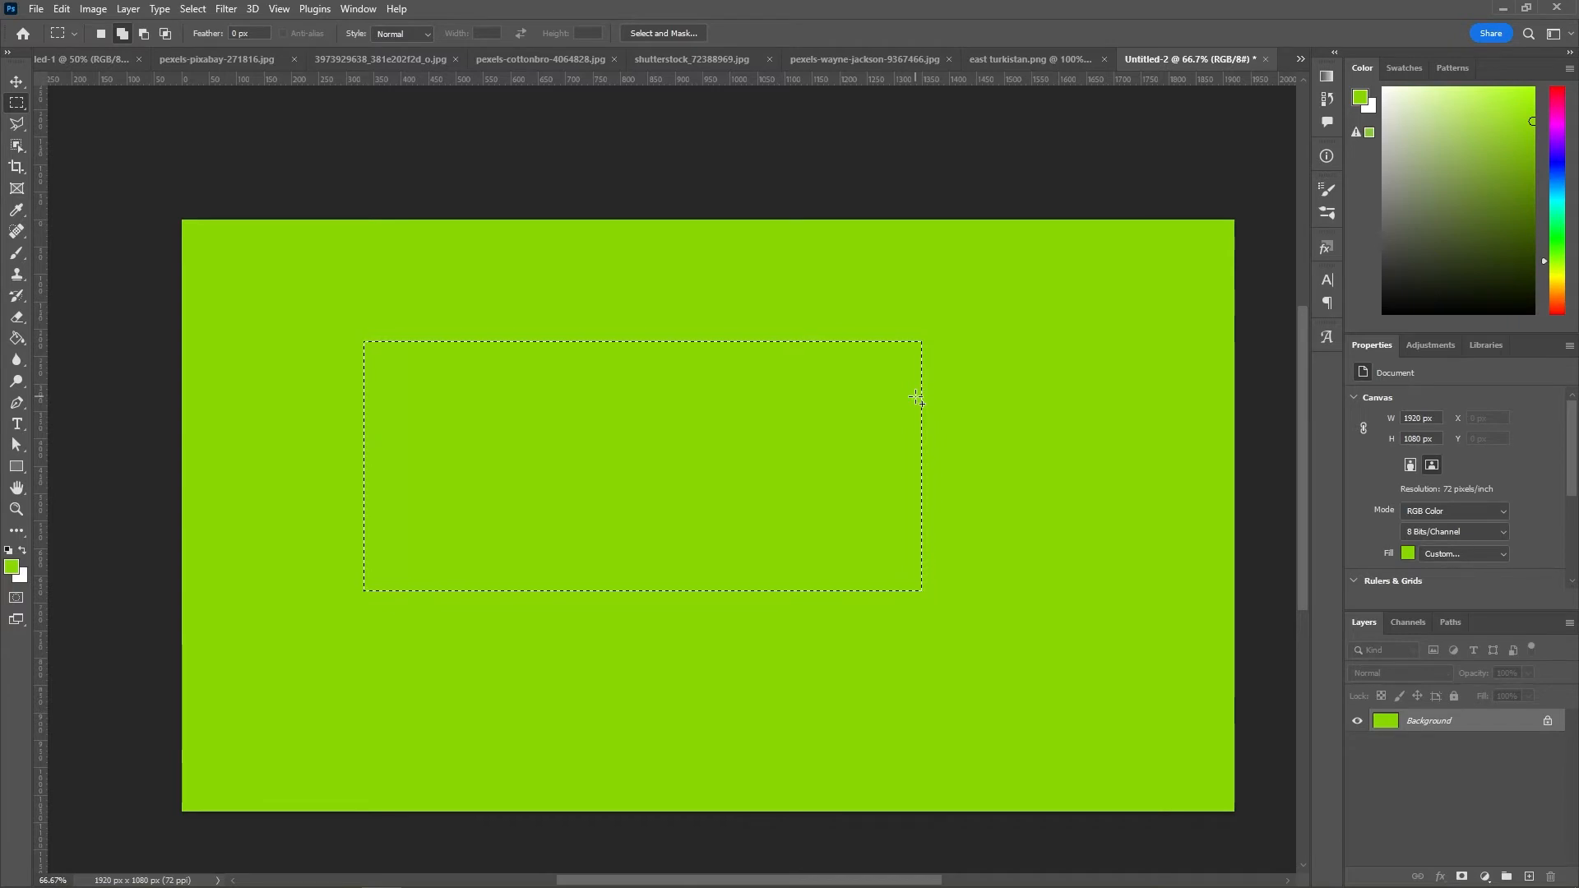
drag(915, 398, 1118, 595)
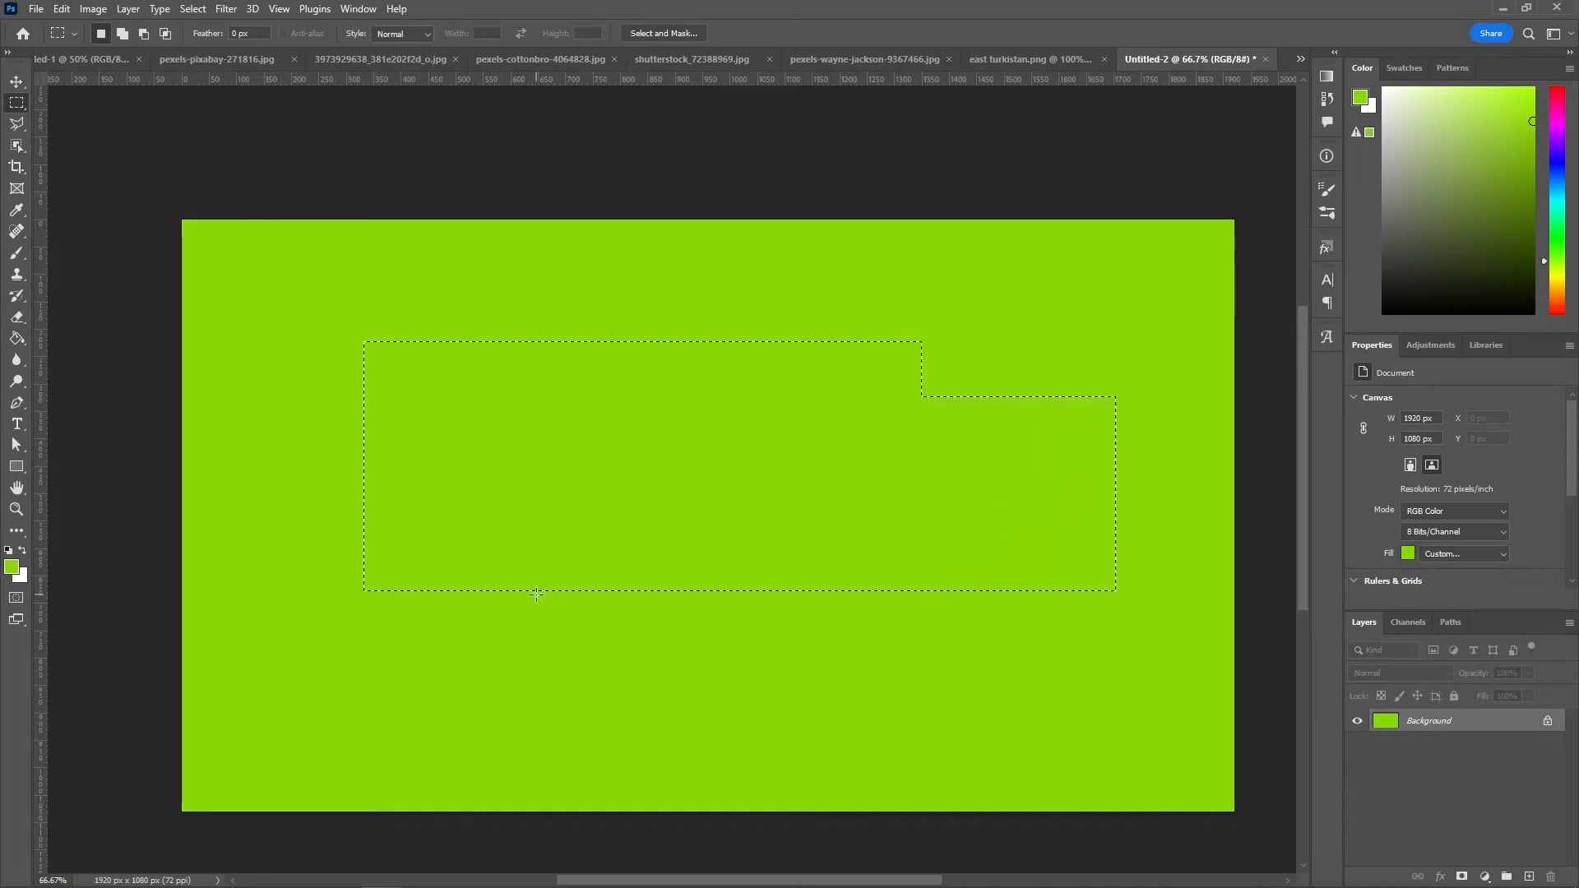
Step: Subtract a circle about 285 px wide, centred on the truck selection's lower edge, with the Elliptical Marquee to form the left wheel arch
right_click(17, 102)
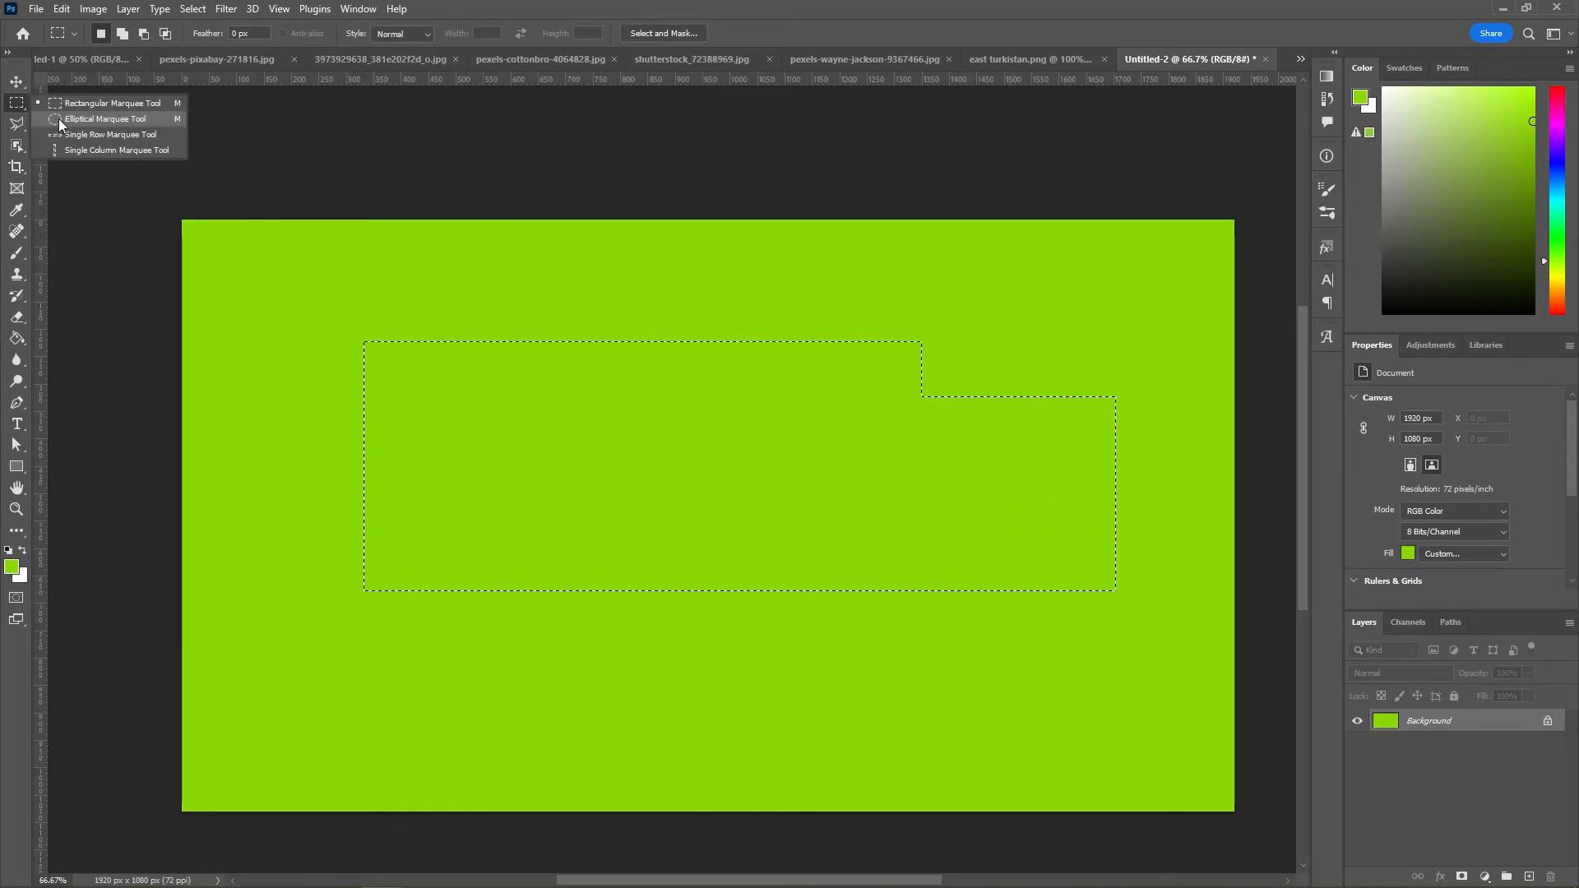
click(60, 124)
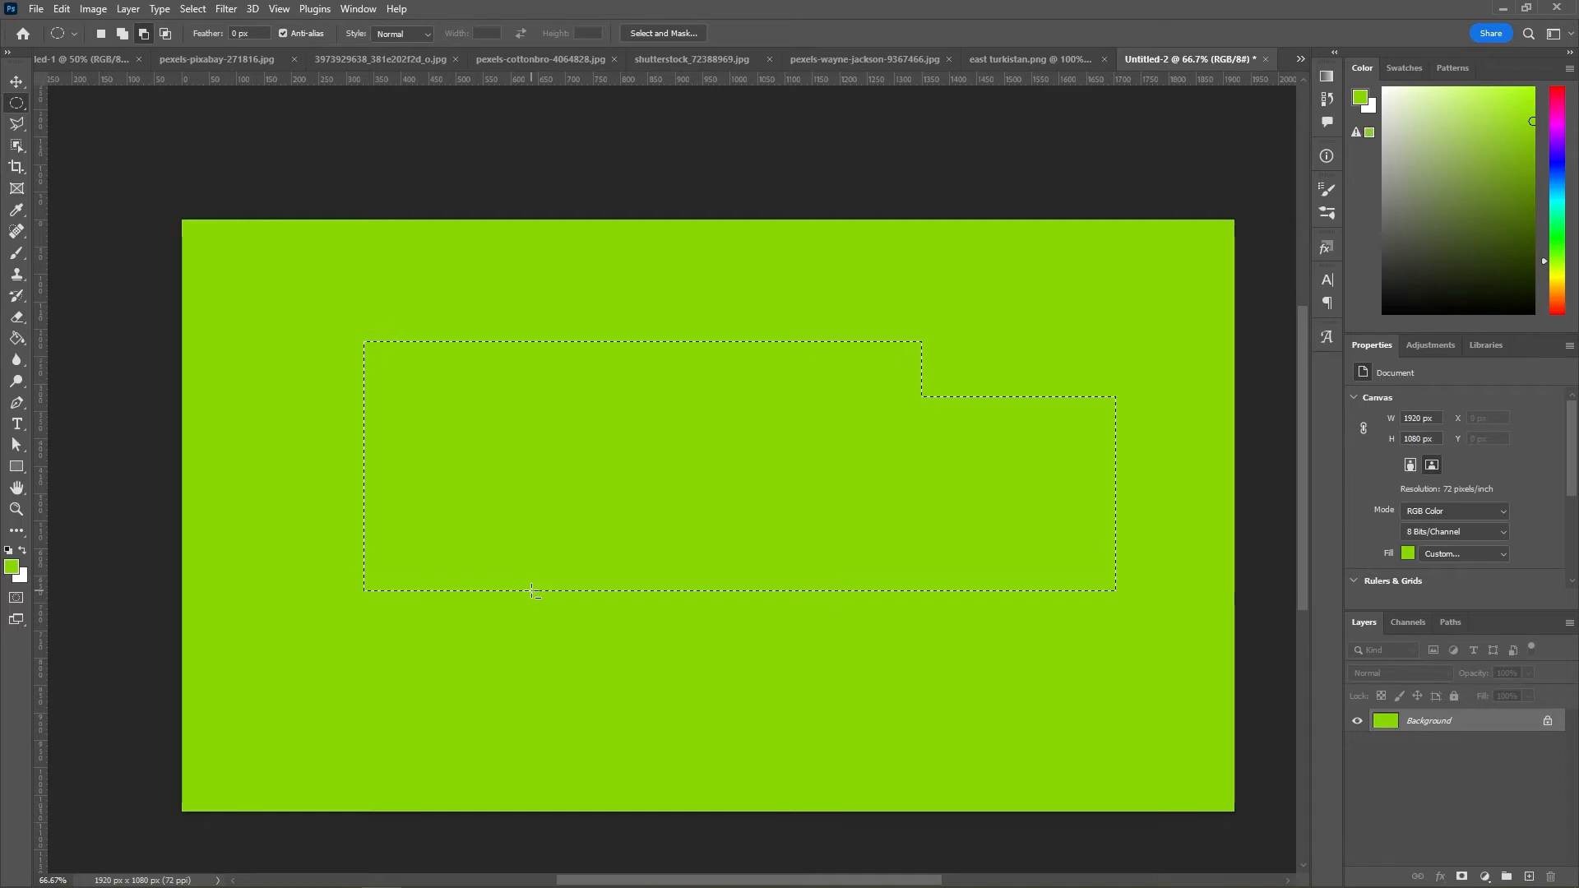
drag(532, 590, 657, 668)
Step: Align horizontal guides with the wheel arch's top and the truck's lower edge, and subtract a matching circle for the right wheel arch
drag(668, 80, 709, 511)
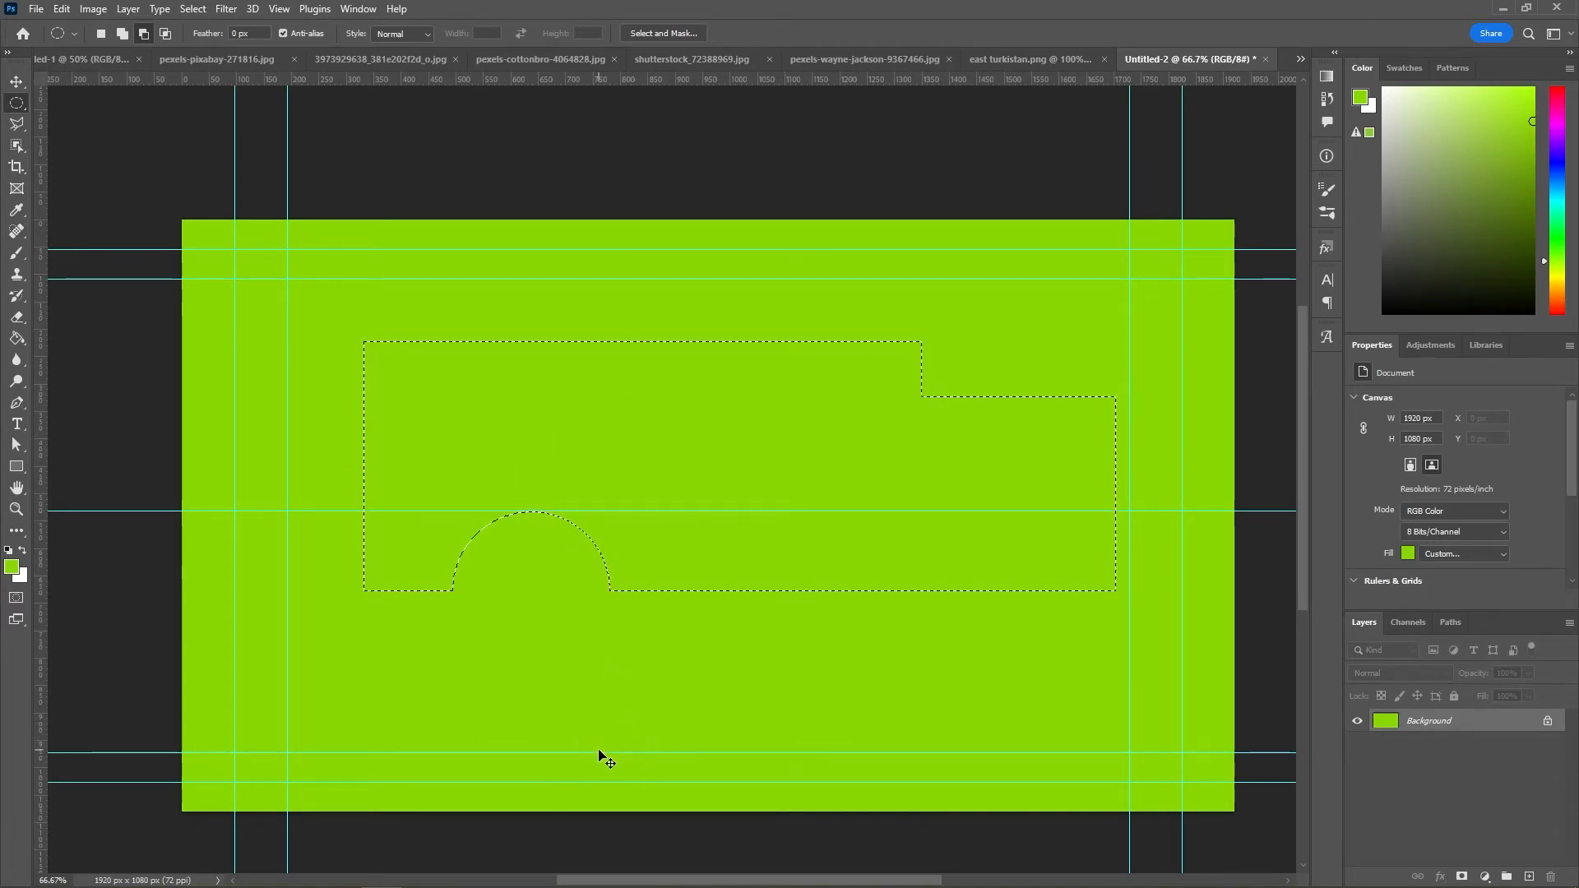
drag(599, 751, 616, 592)
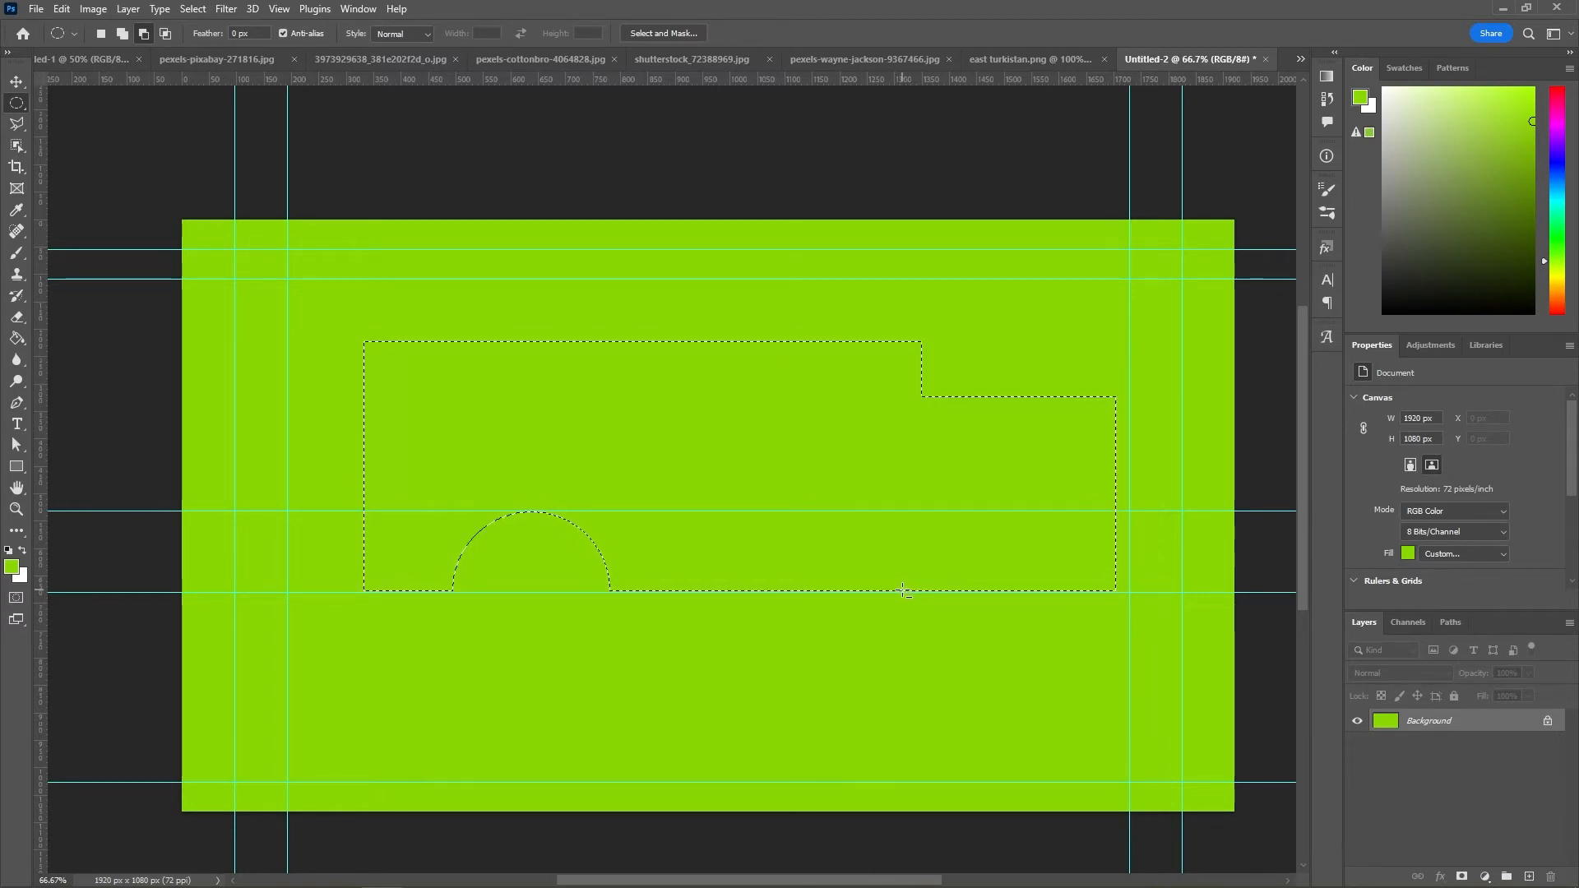
drag(902, 589, 1065, 671)
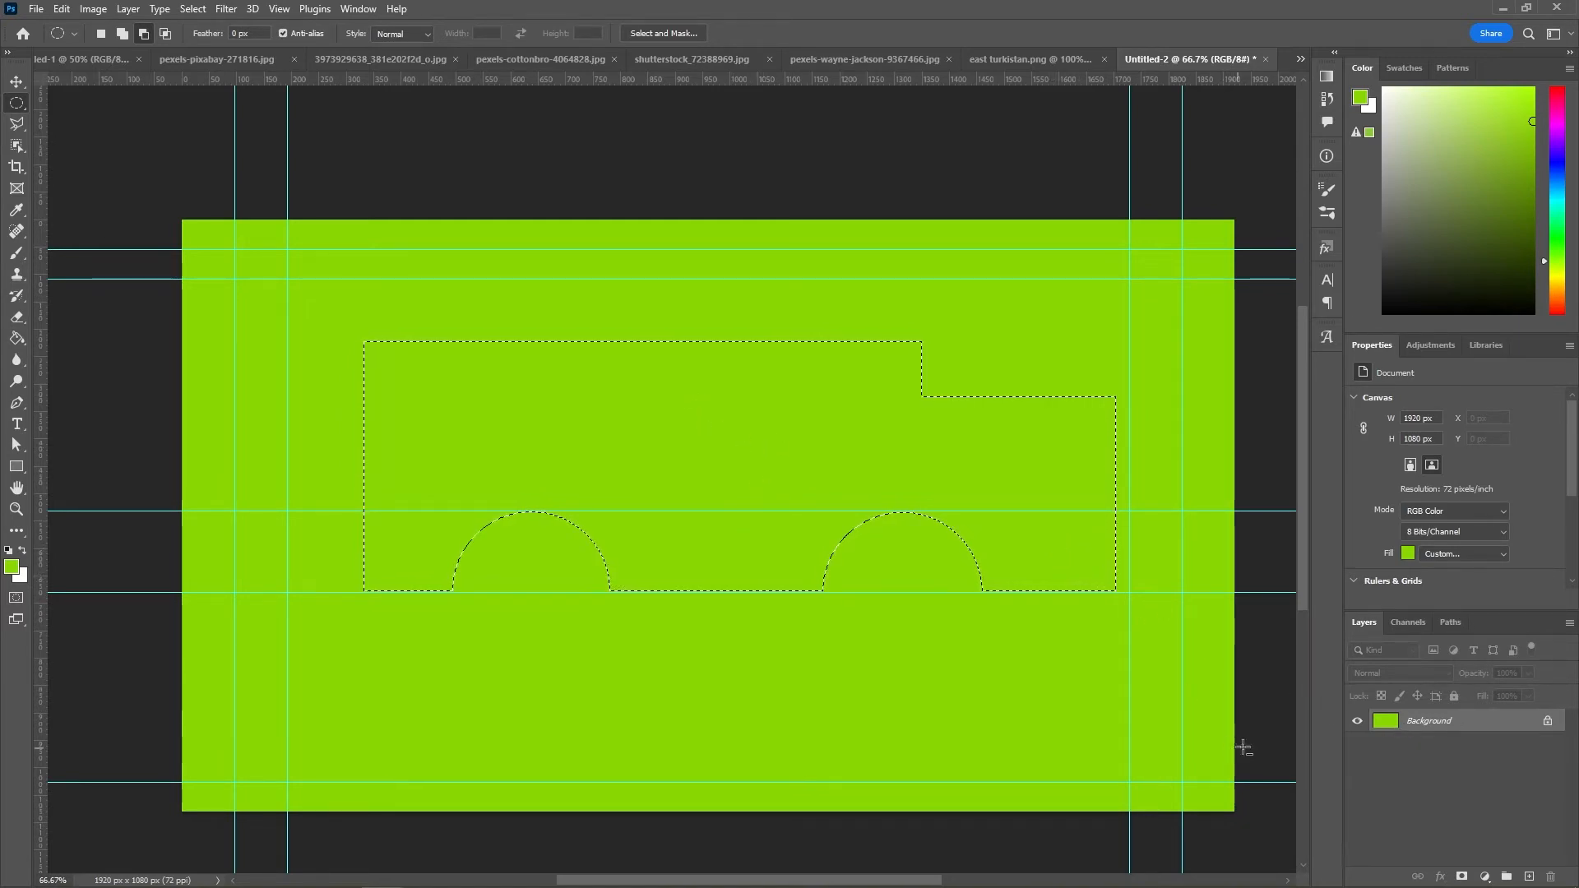
Step: Hide the guides and set the foreground color to the blue #0280d8
key(ctrl+h)
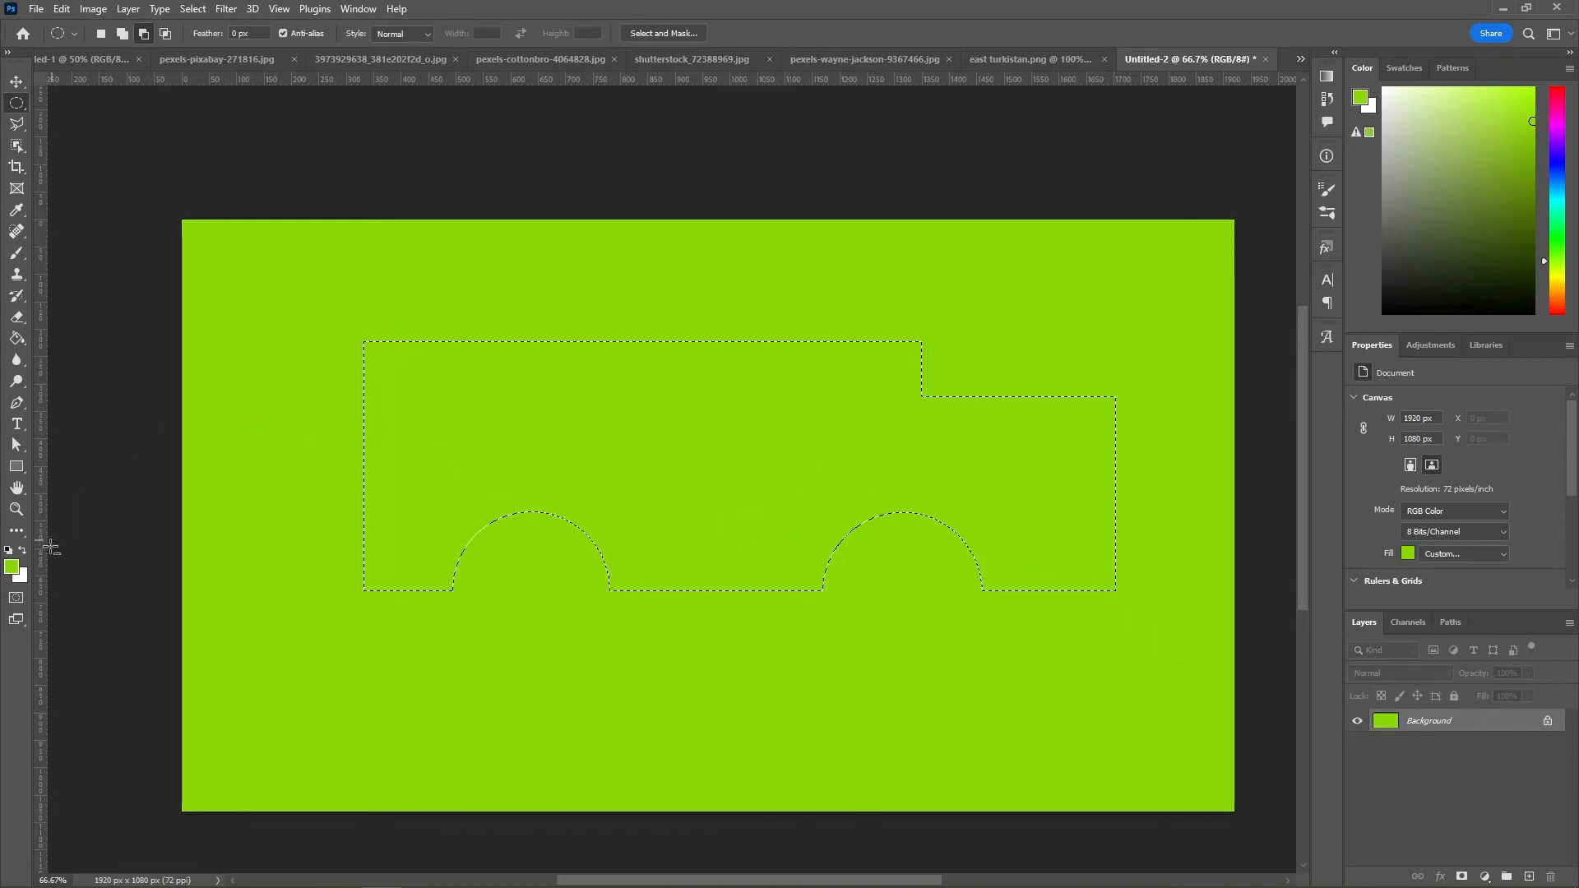
click(12, 567)
click(962, 640)
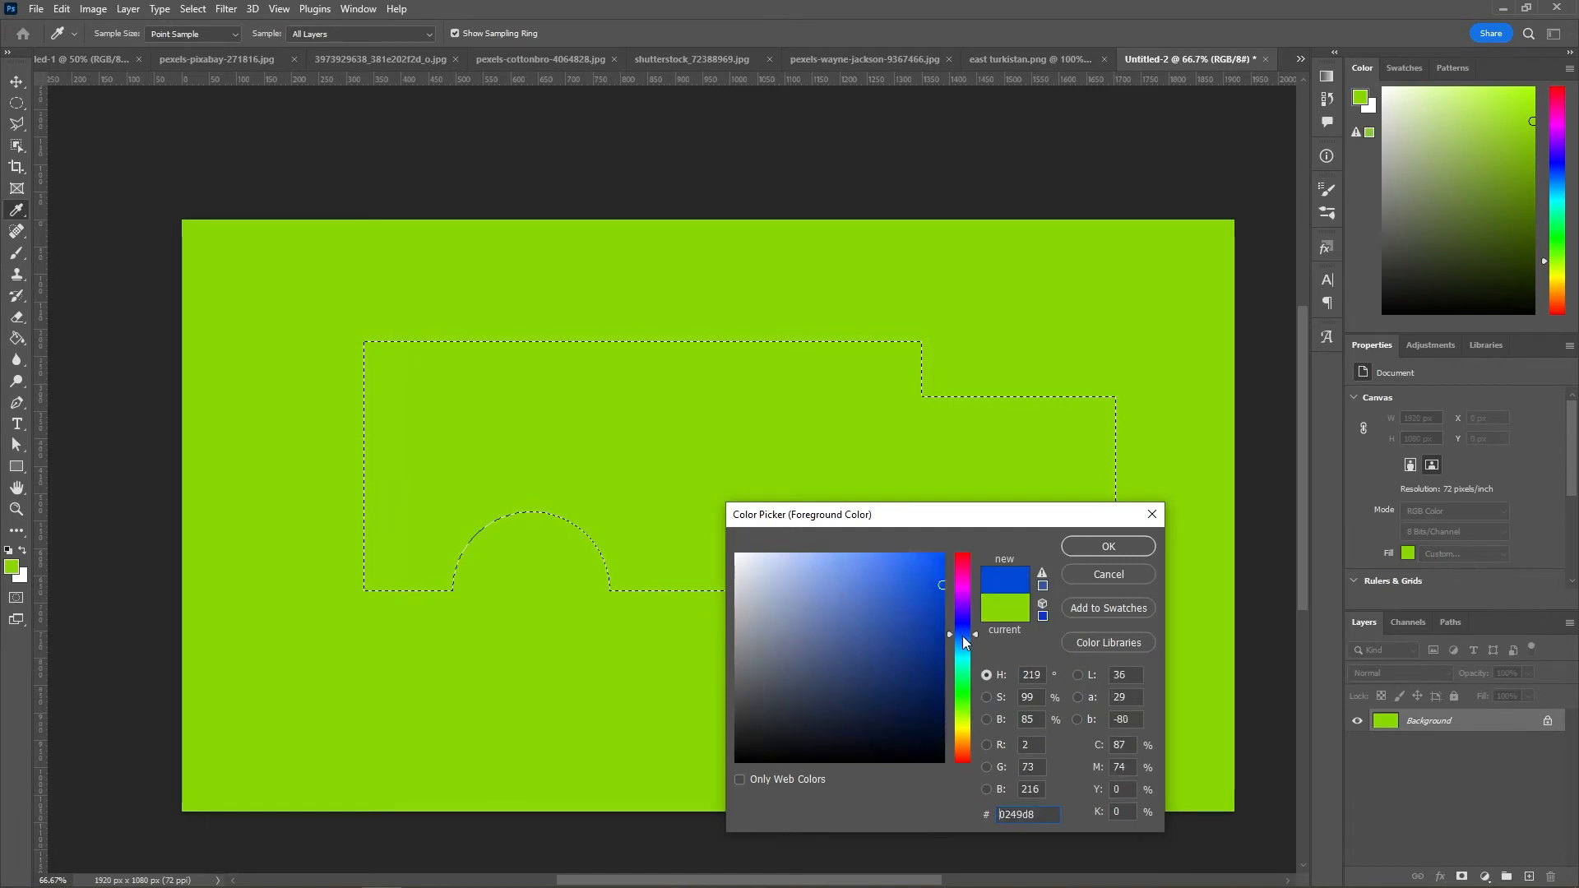
drag(960, 640, 961, 643)
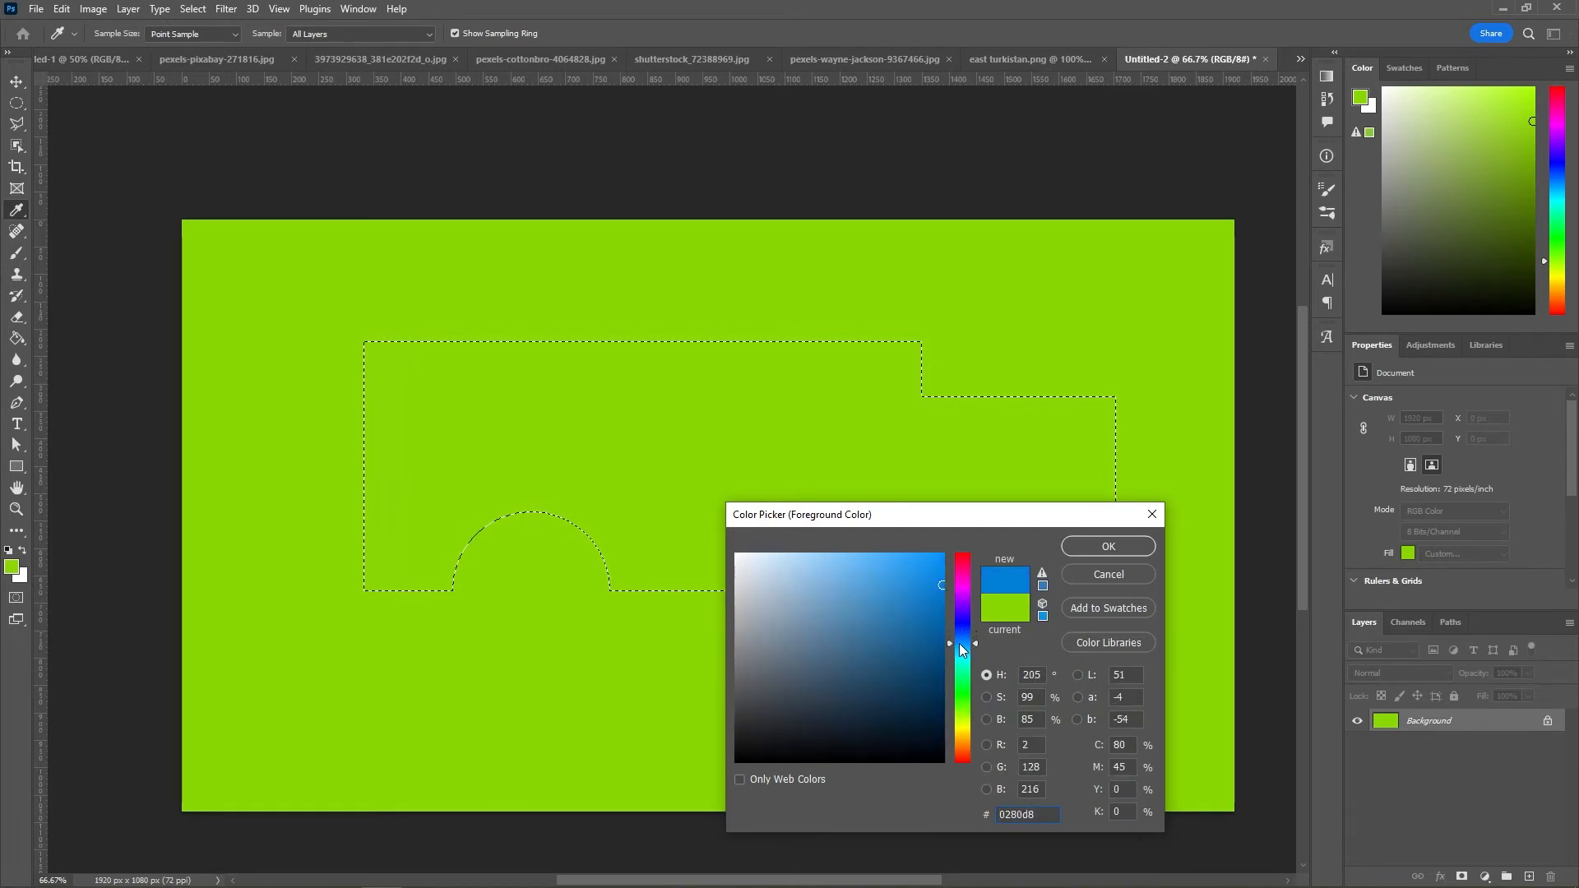
click(1107, 546)
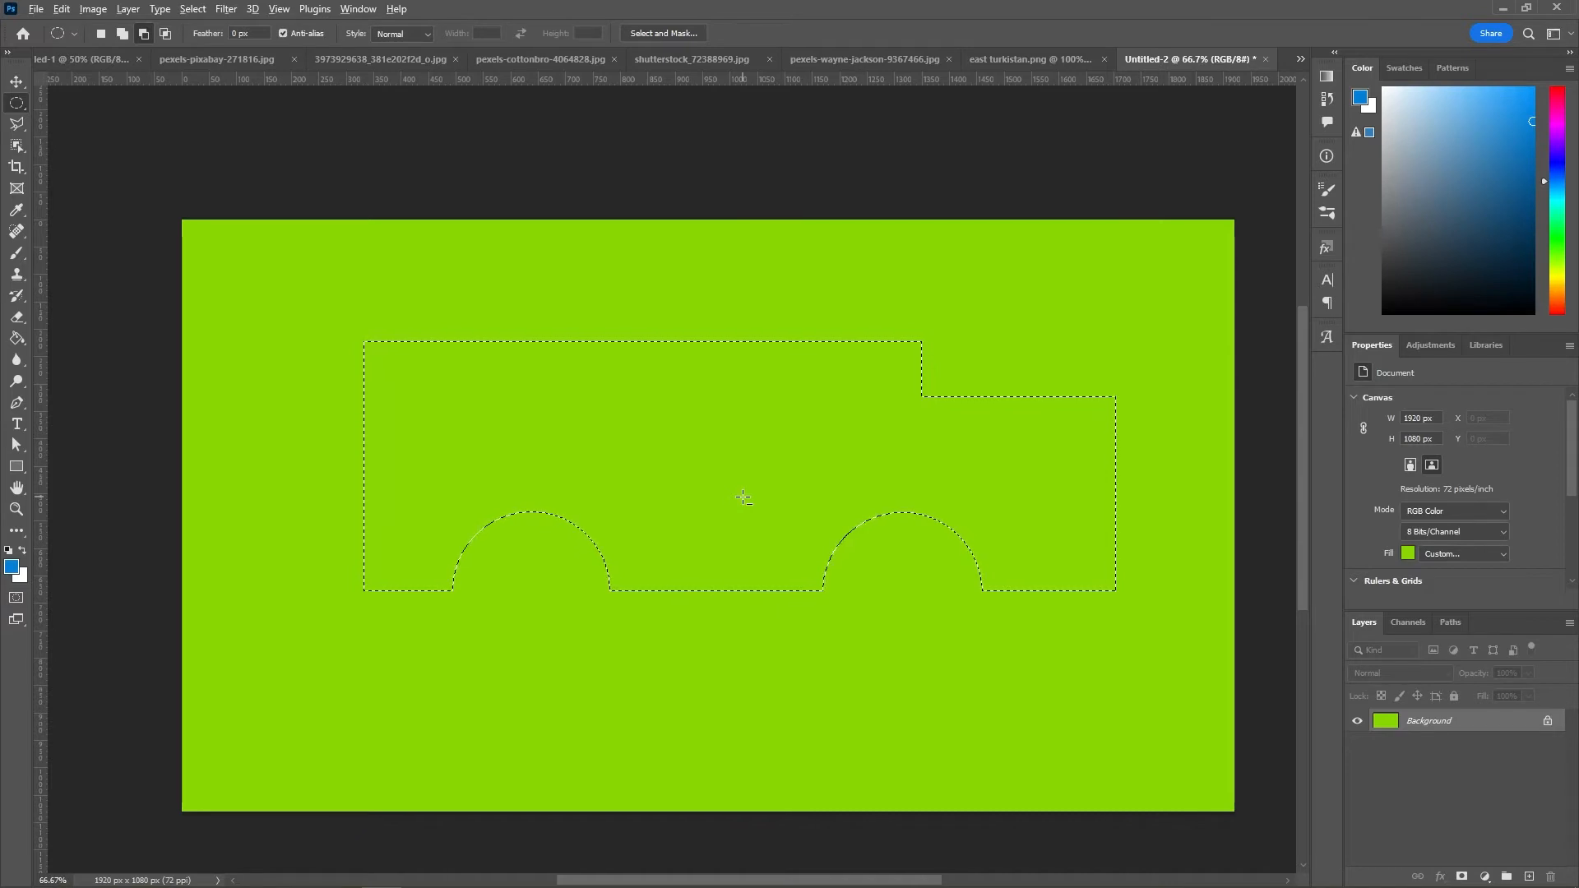
Step: Fill the truck selection on the Background layer with the foreground blue, deselect, and try to move the truck with the Move tool
key(alt+BackSpace)
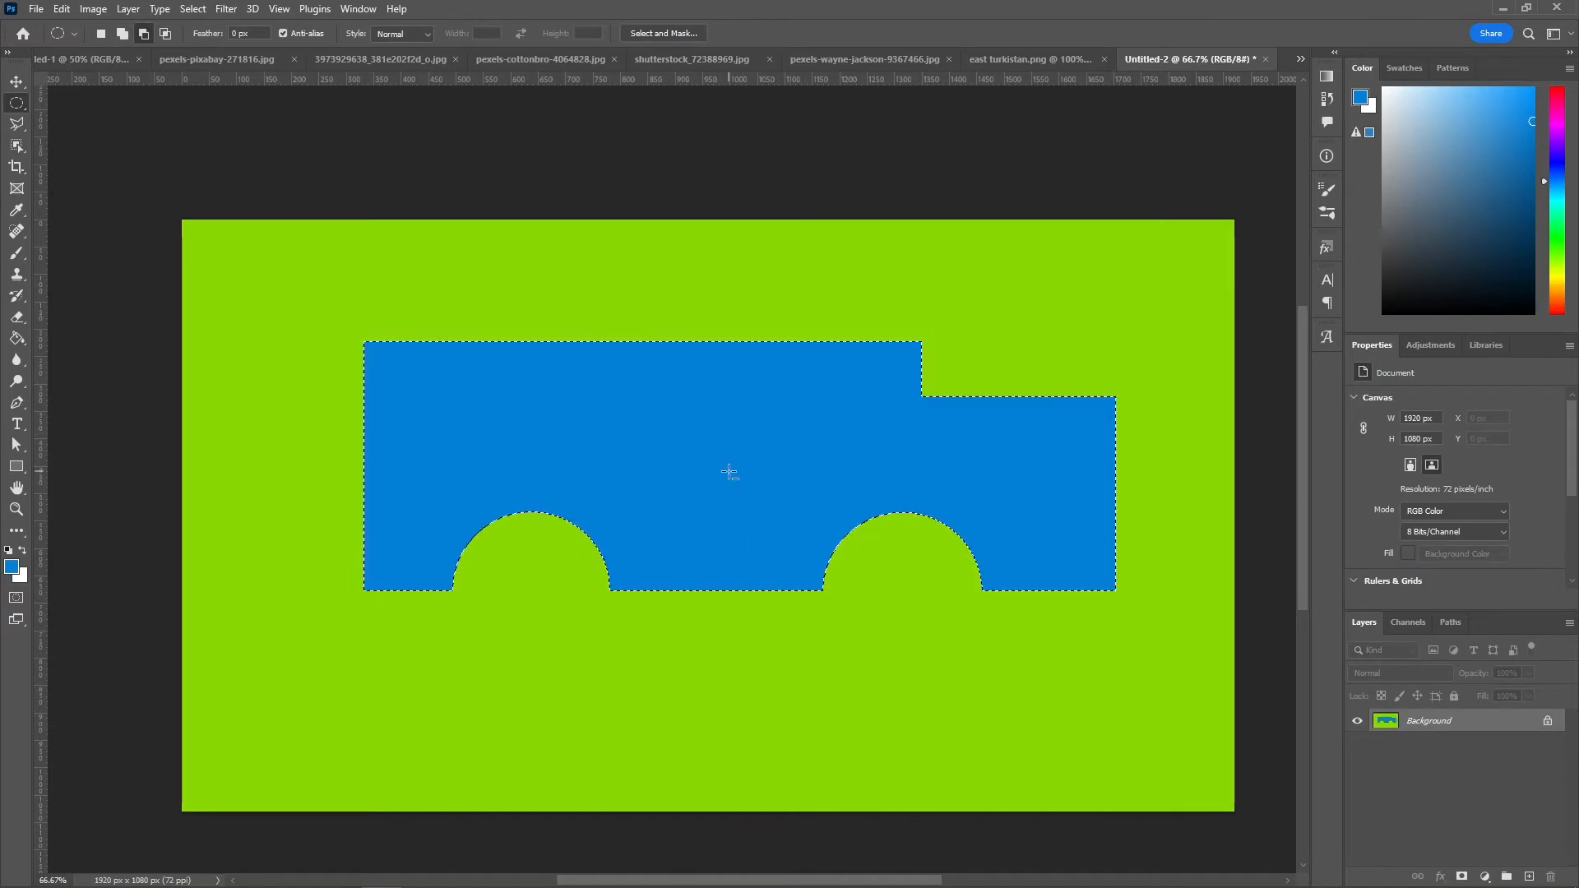
key(ctrl+d)
click(17, 81)
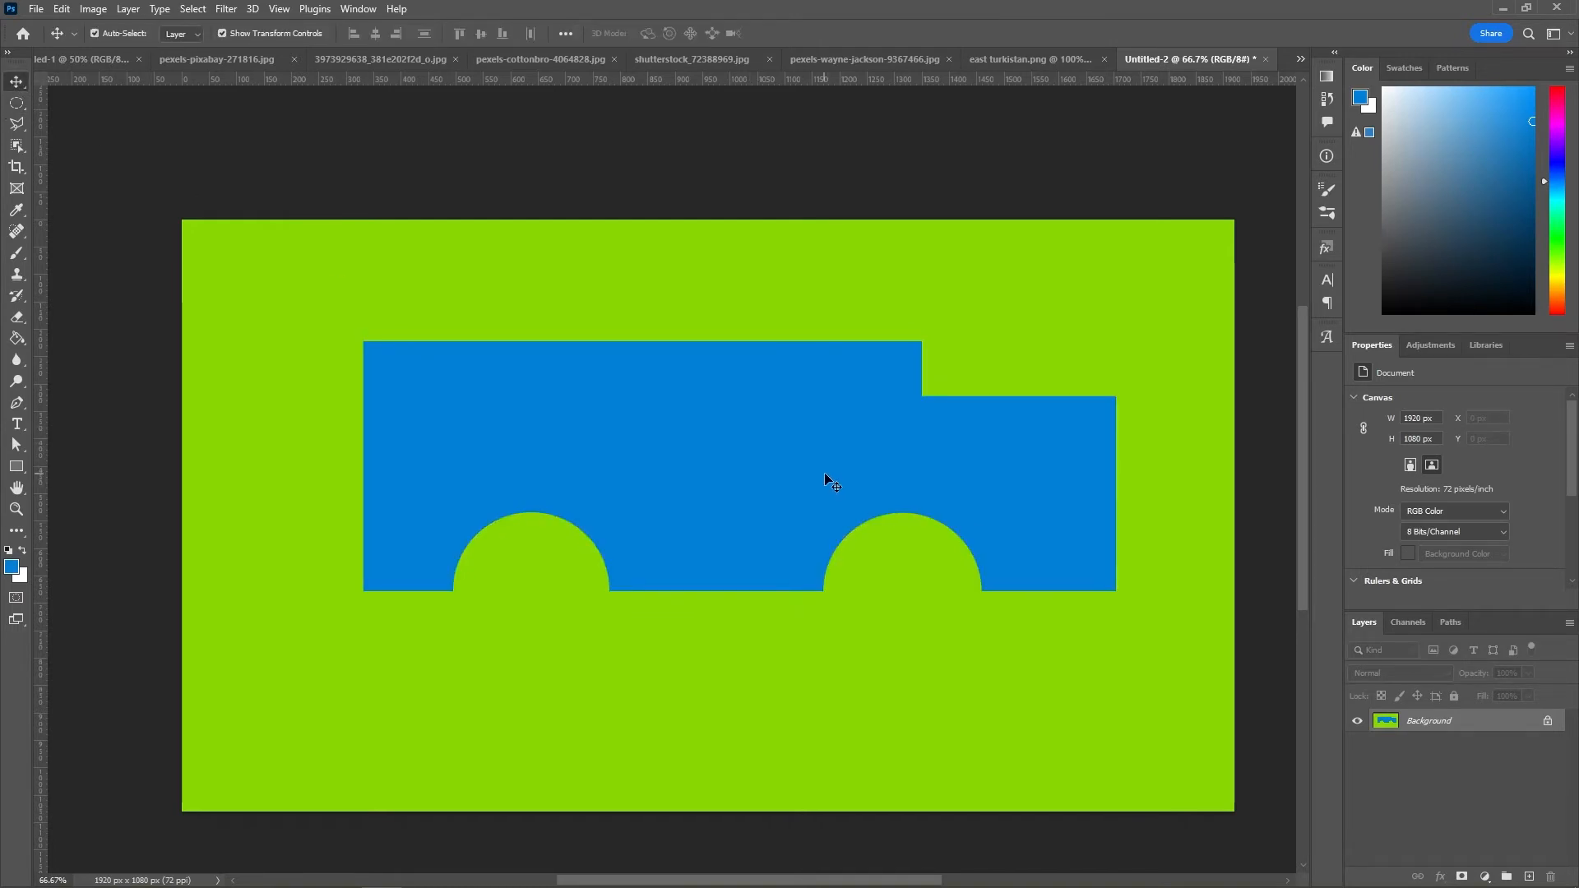
drag(934, 482, 805, 503)
click(924, 372)
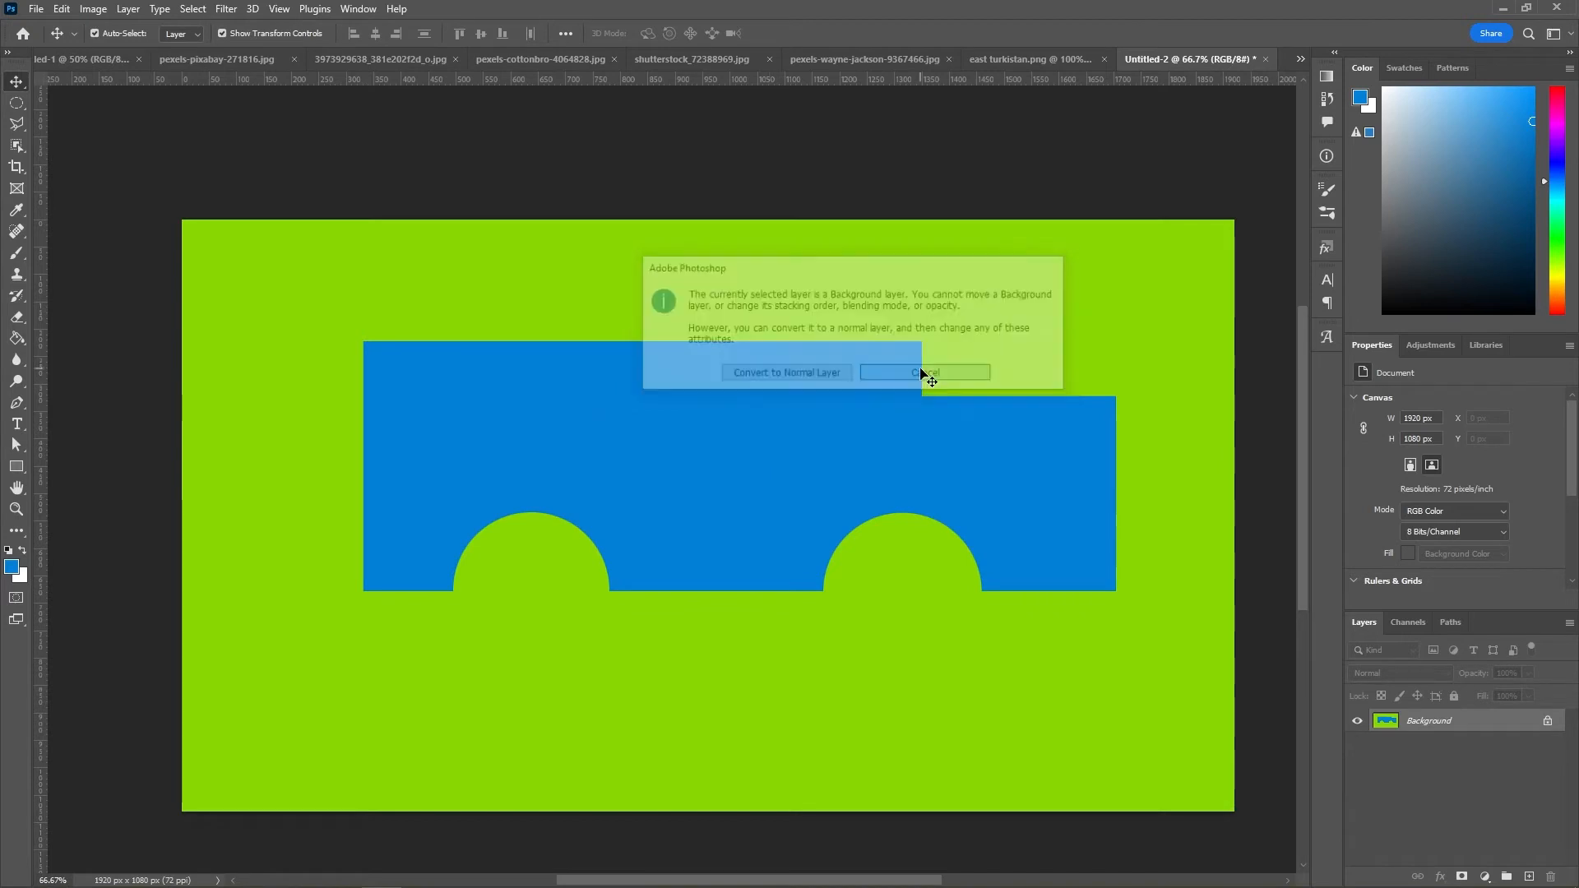
Step: Unlock the Background layer and try to move the truck separately from the green background
click(1548, 720)
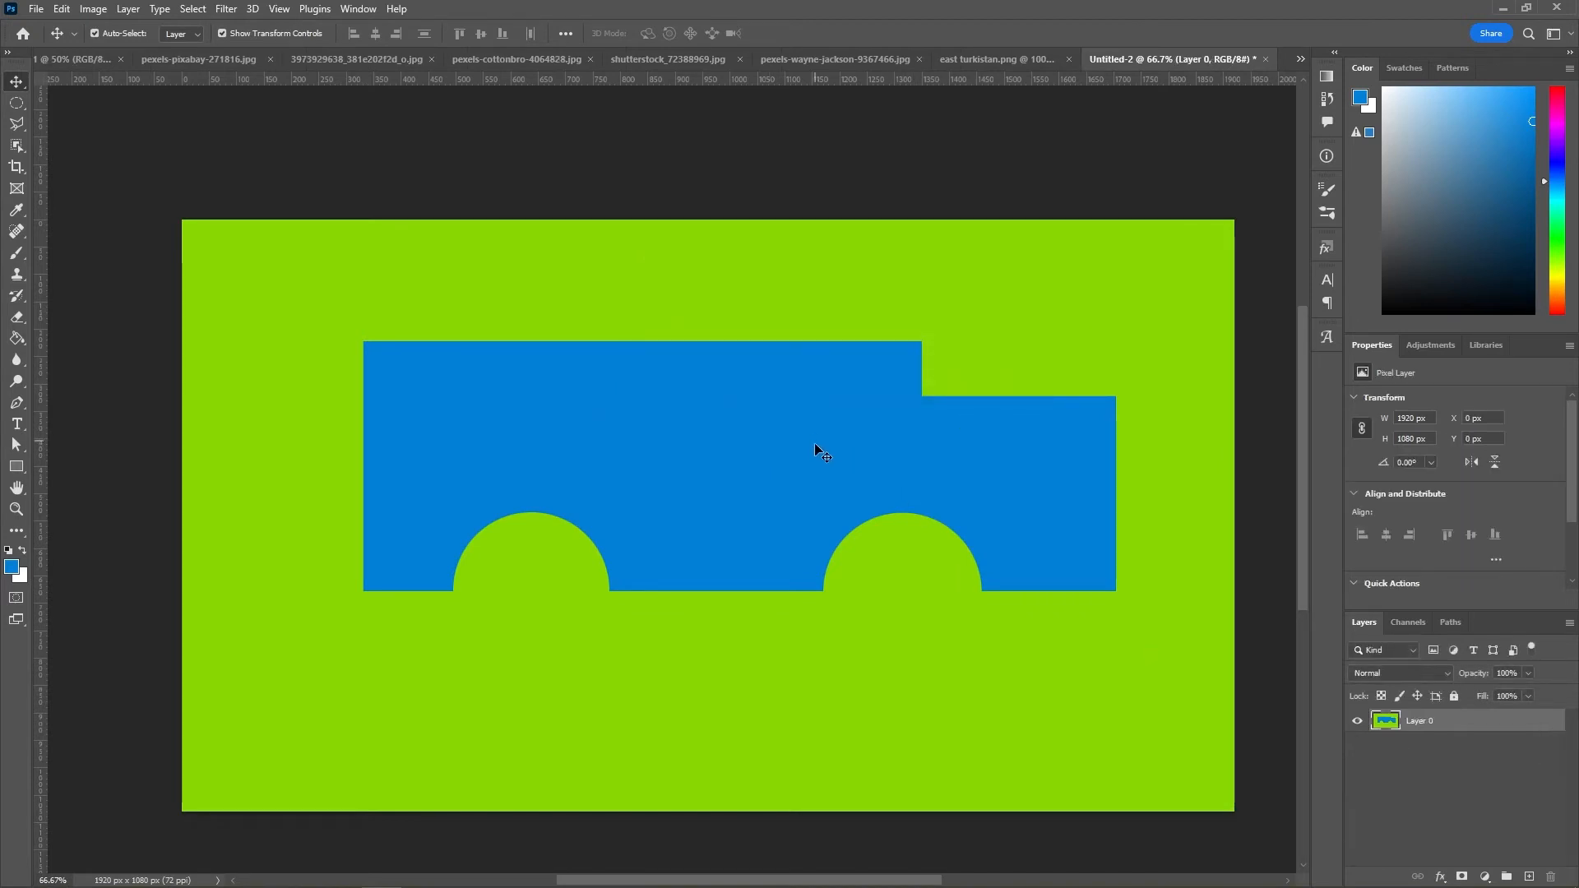
mouse_move(806, 457)
mouse_down()
mouse_move(852, 592)
mouse_move(794, 447)
mouse_move(821, 521)
mouse_move(826, 452)
mouse_move(810, 447)
mouse_up()
mouse_move(689, 410)
mouse_down()
mouse_move(694, 520)
mouse_move(628, 416)
mouse_move(687, 384)
mouse_move(698, 396)
mouse_up()
Step: Undo the layer move, unlocking, deselection and blue fill, going back to the empty truck selection
key(ctrl+z)
key(ctrl)
key(ctrl+z)
key(ctrl+z)
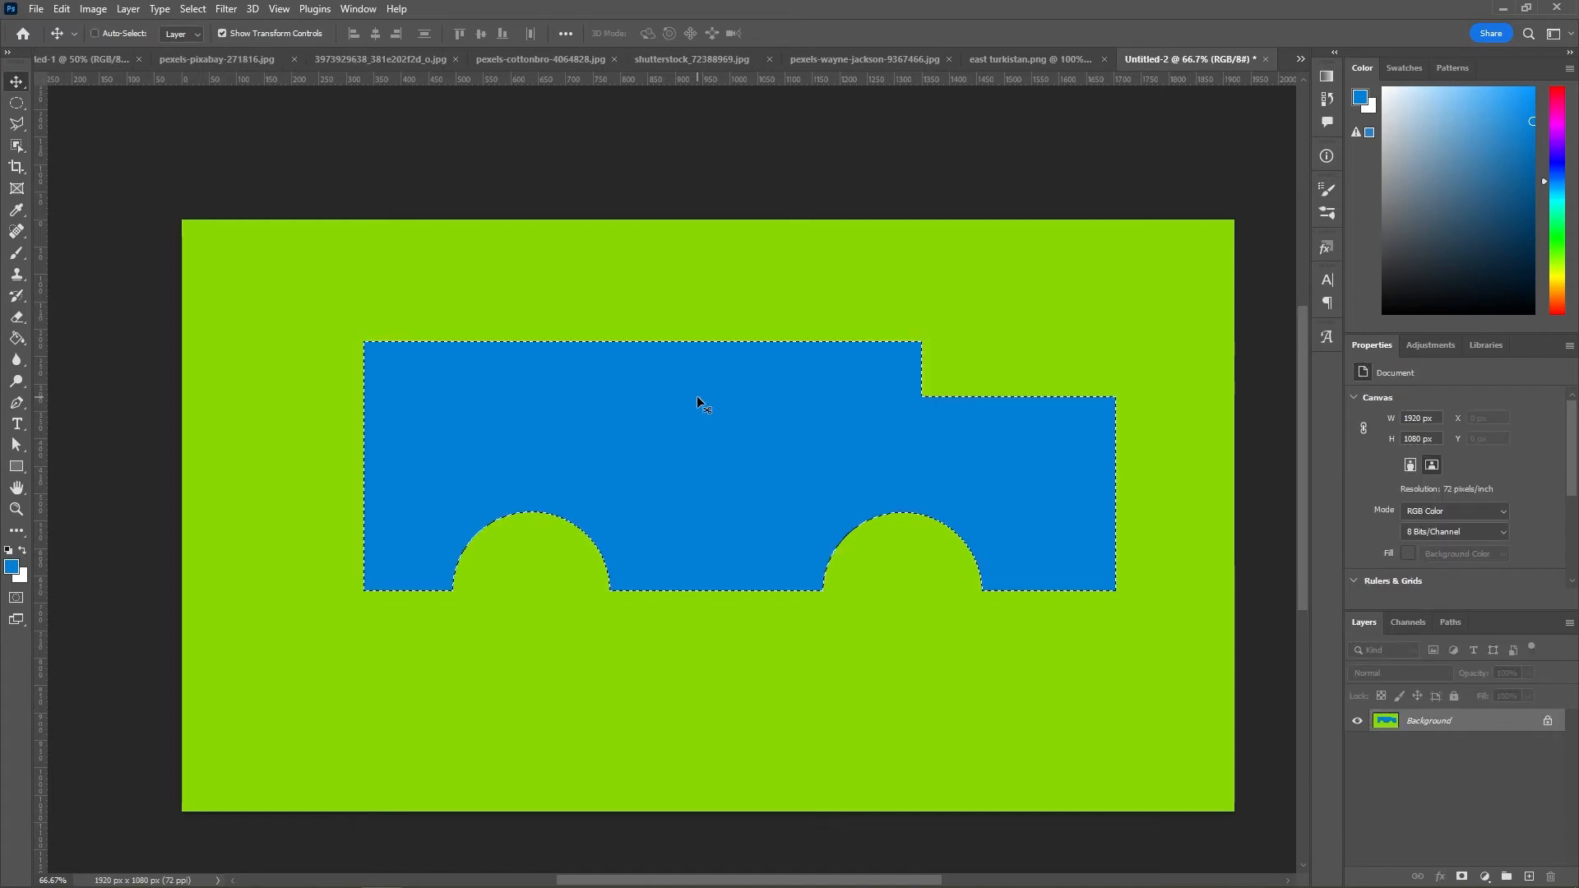
key(ctrl+z)
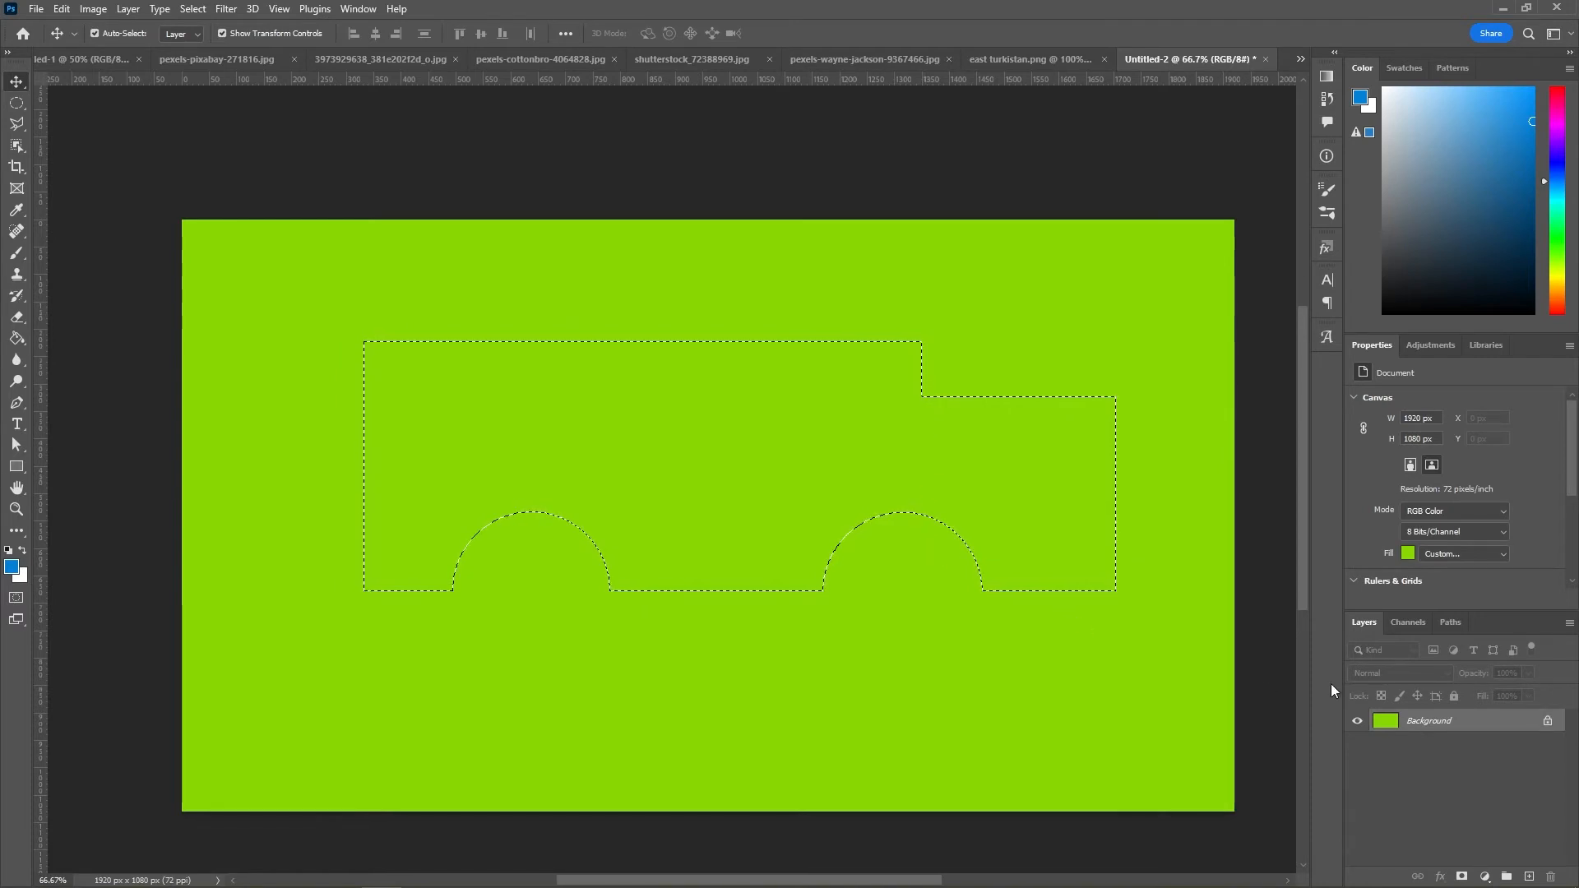
Step: Create a new layer and fill the truck selection on it with the foreground blue using the Paint Bucket
click(1527, 877)
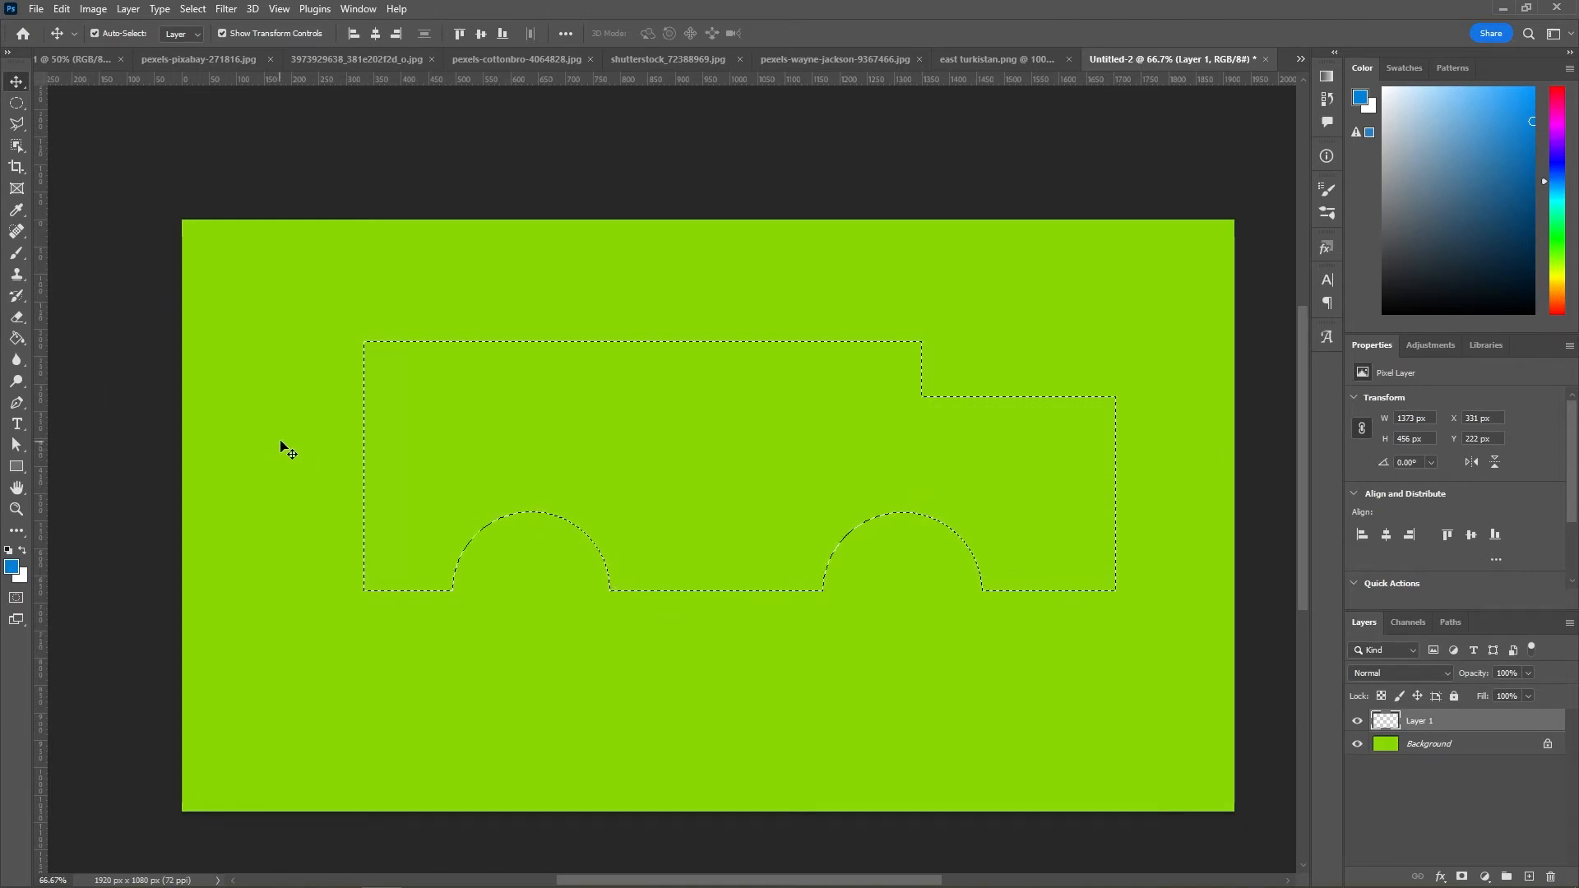
key(g)
click(679, 440)
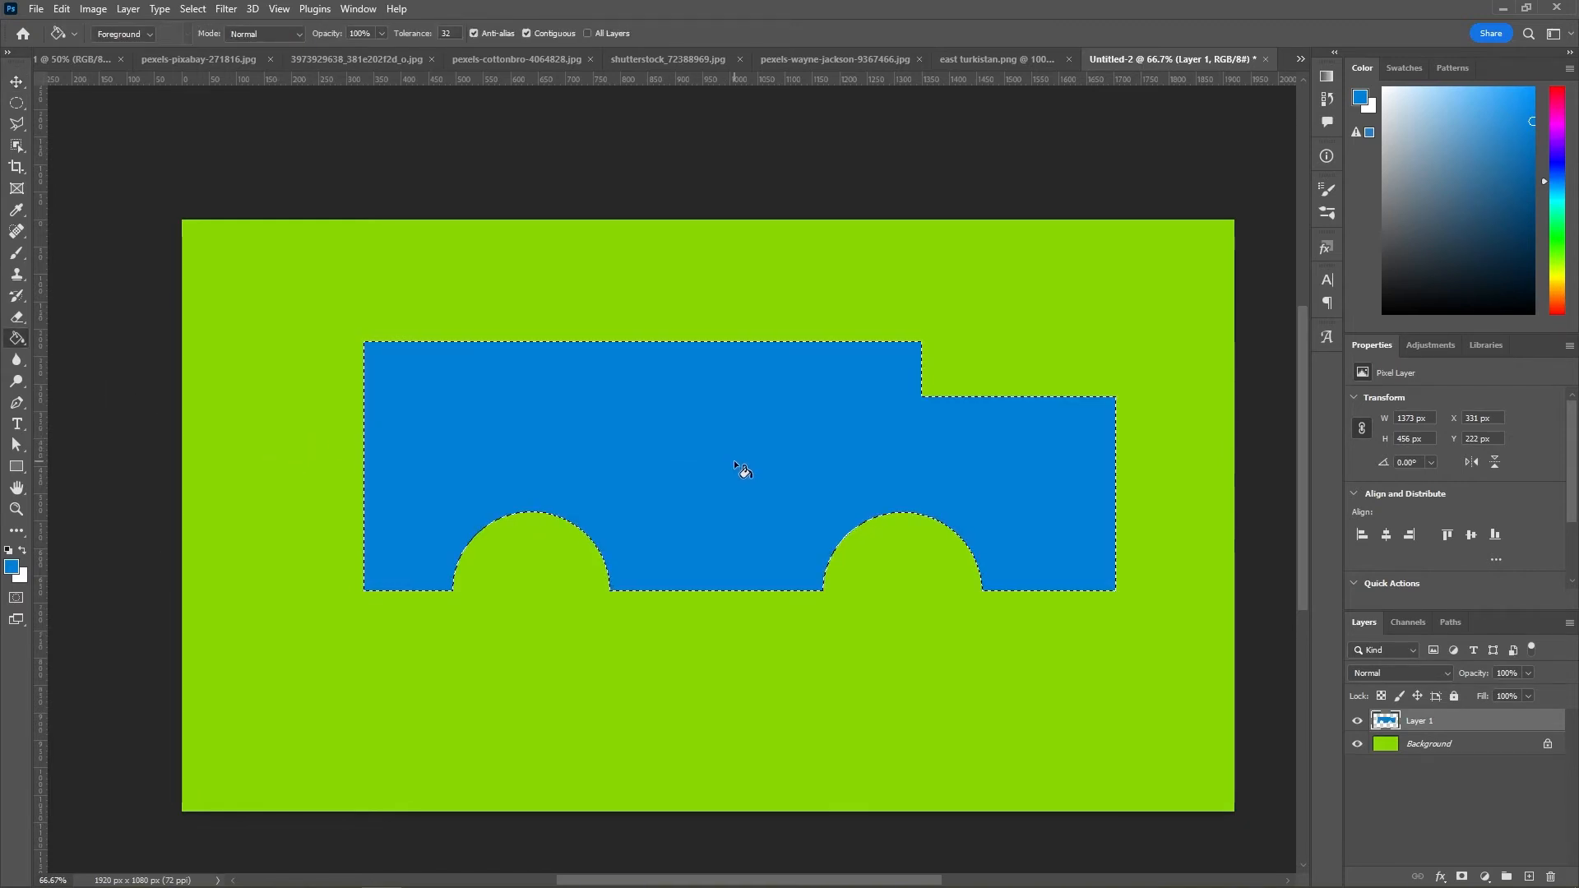
Step: Deselect and move the truck slightly up and left to about X 274 px, Y 199 px
key(ctrl+d)
click(17, 83)
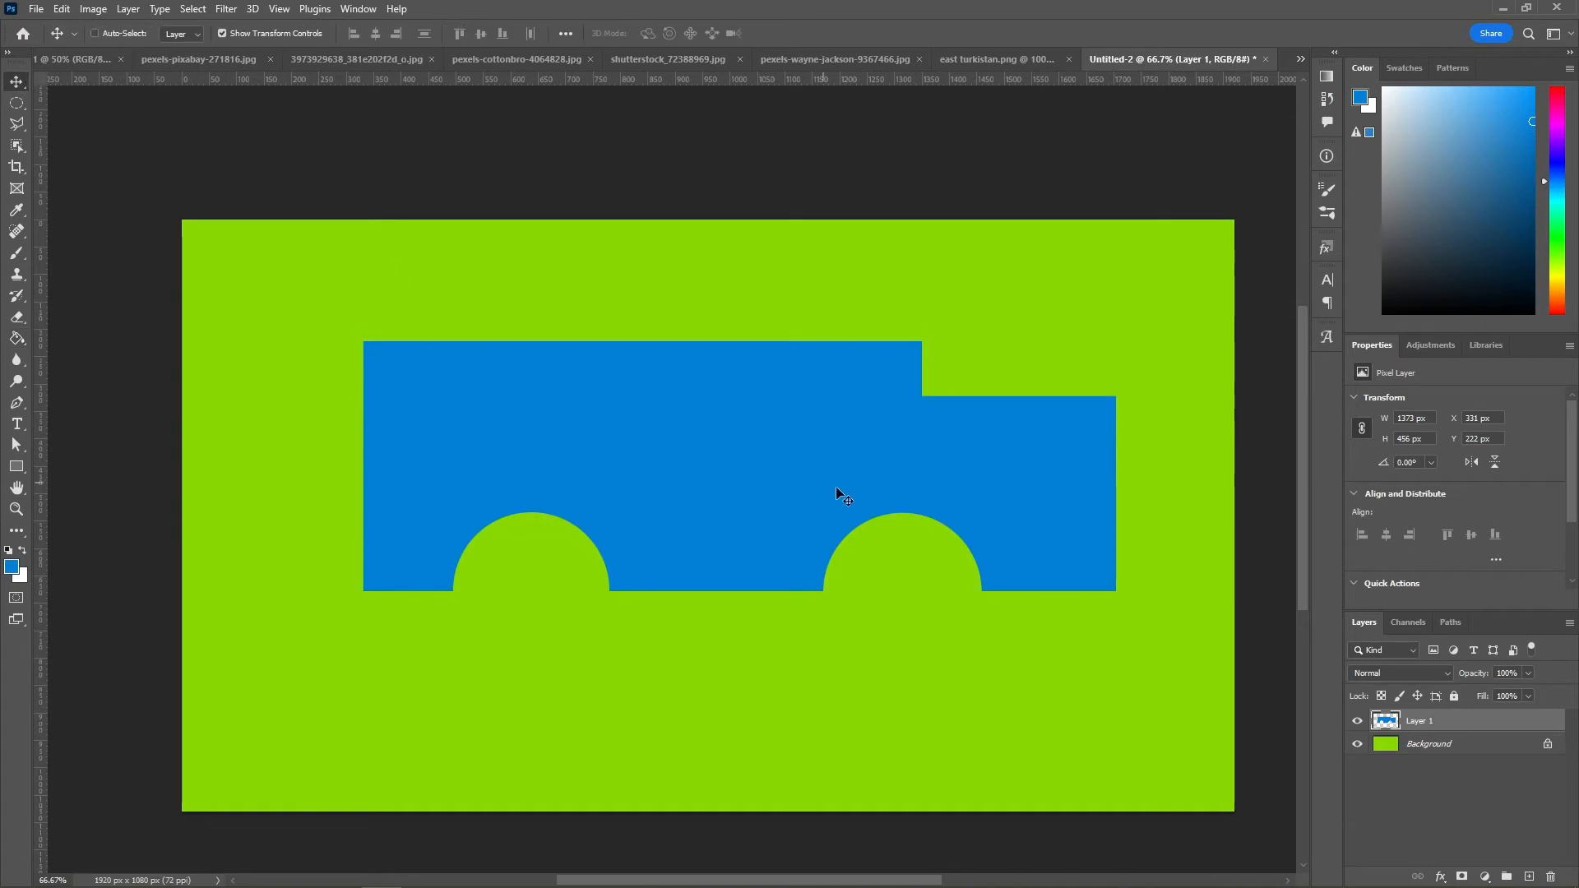
drag(827, 463, 837, 427)
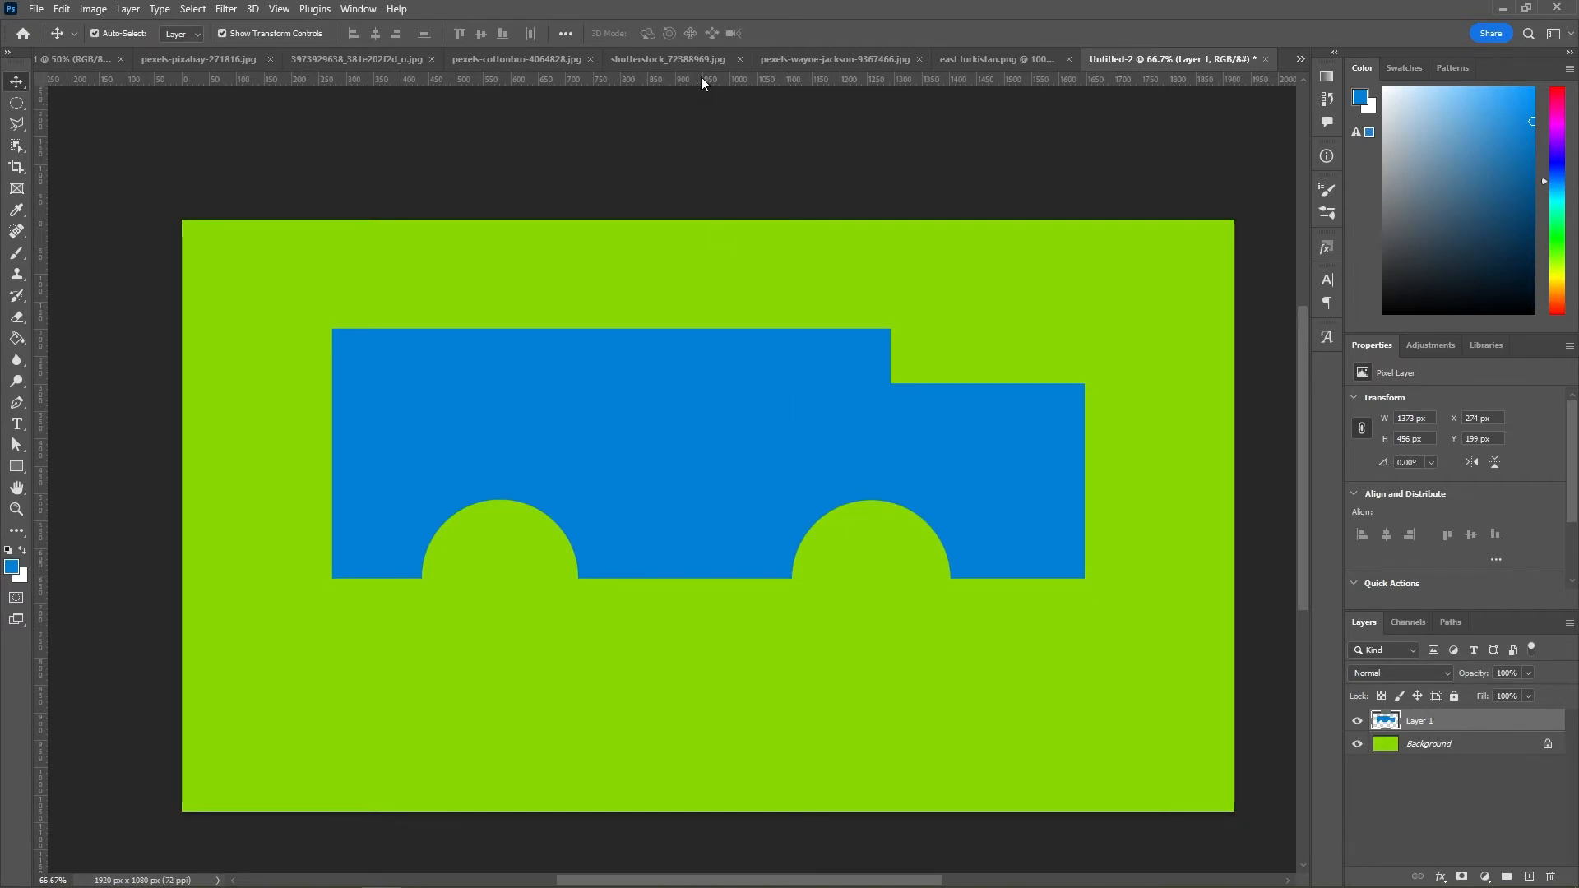
Step: Place a horizontal guide along the truck's lower edge and remove all other guides except the one crossing the wheel arches
drag(700, 77, 748, 579)
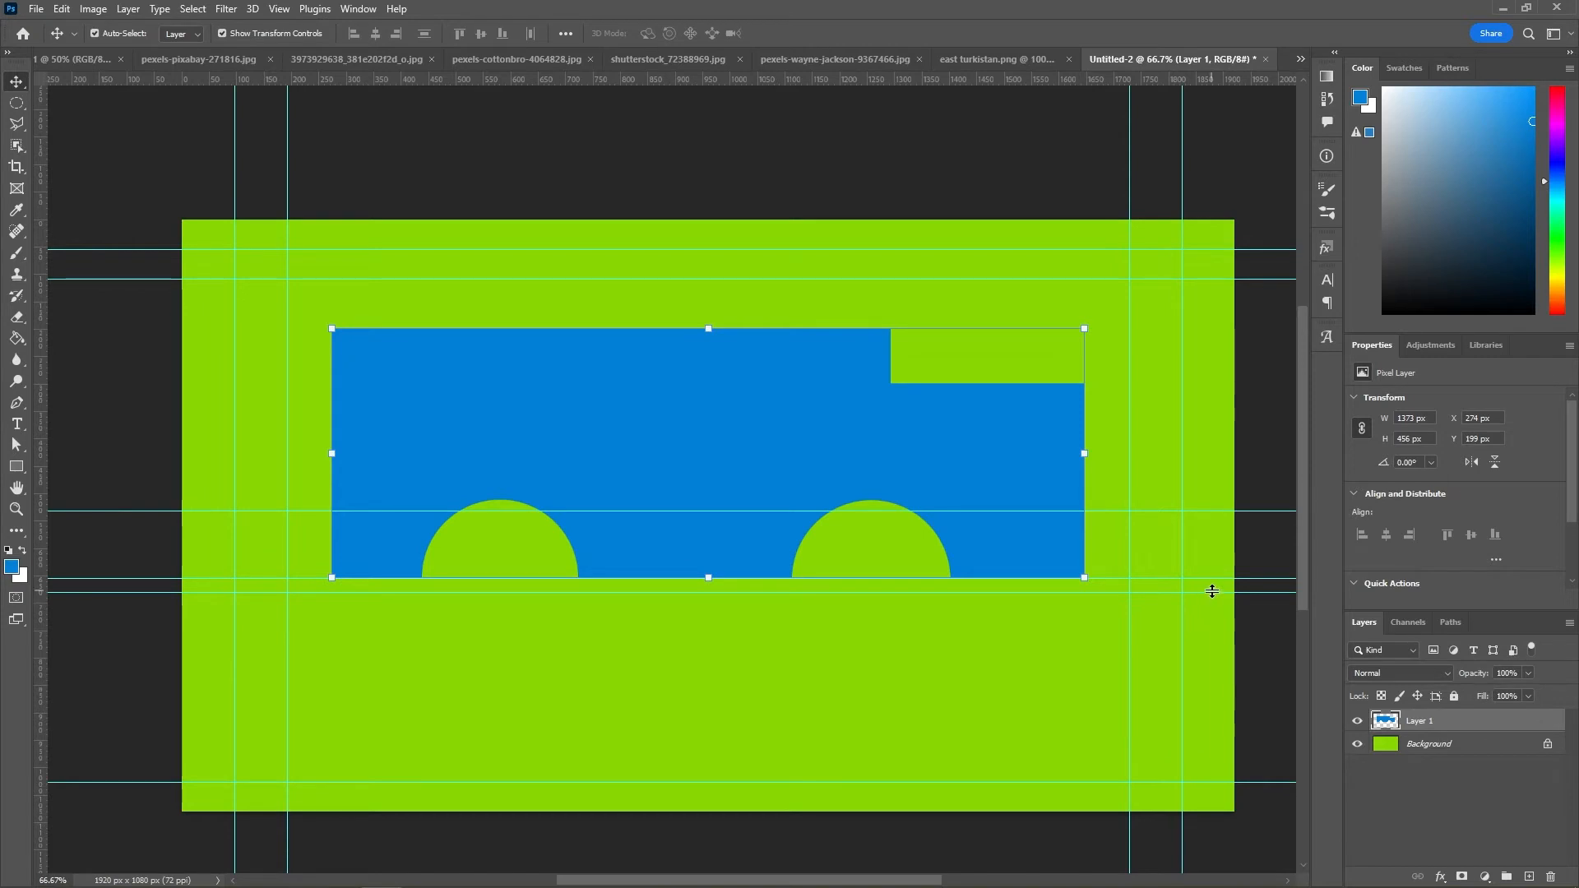
drag(1212, 593, 1212, 871)
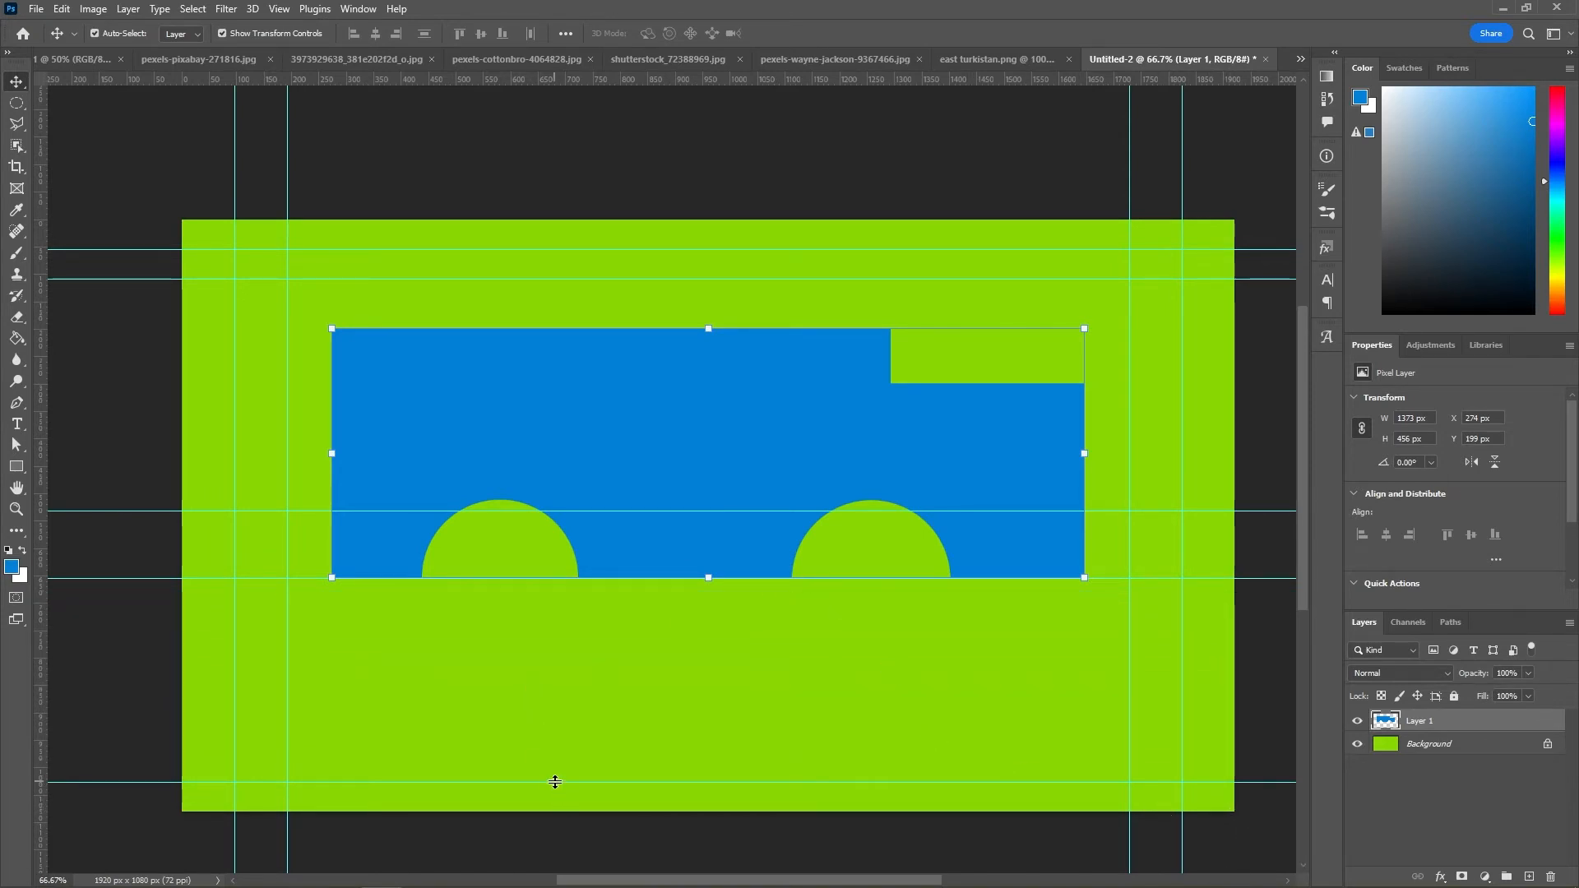
drag(555, 782, 580, 873)
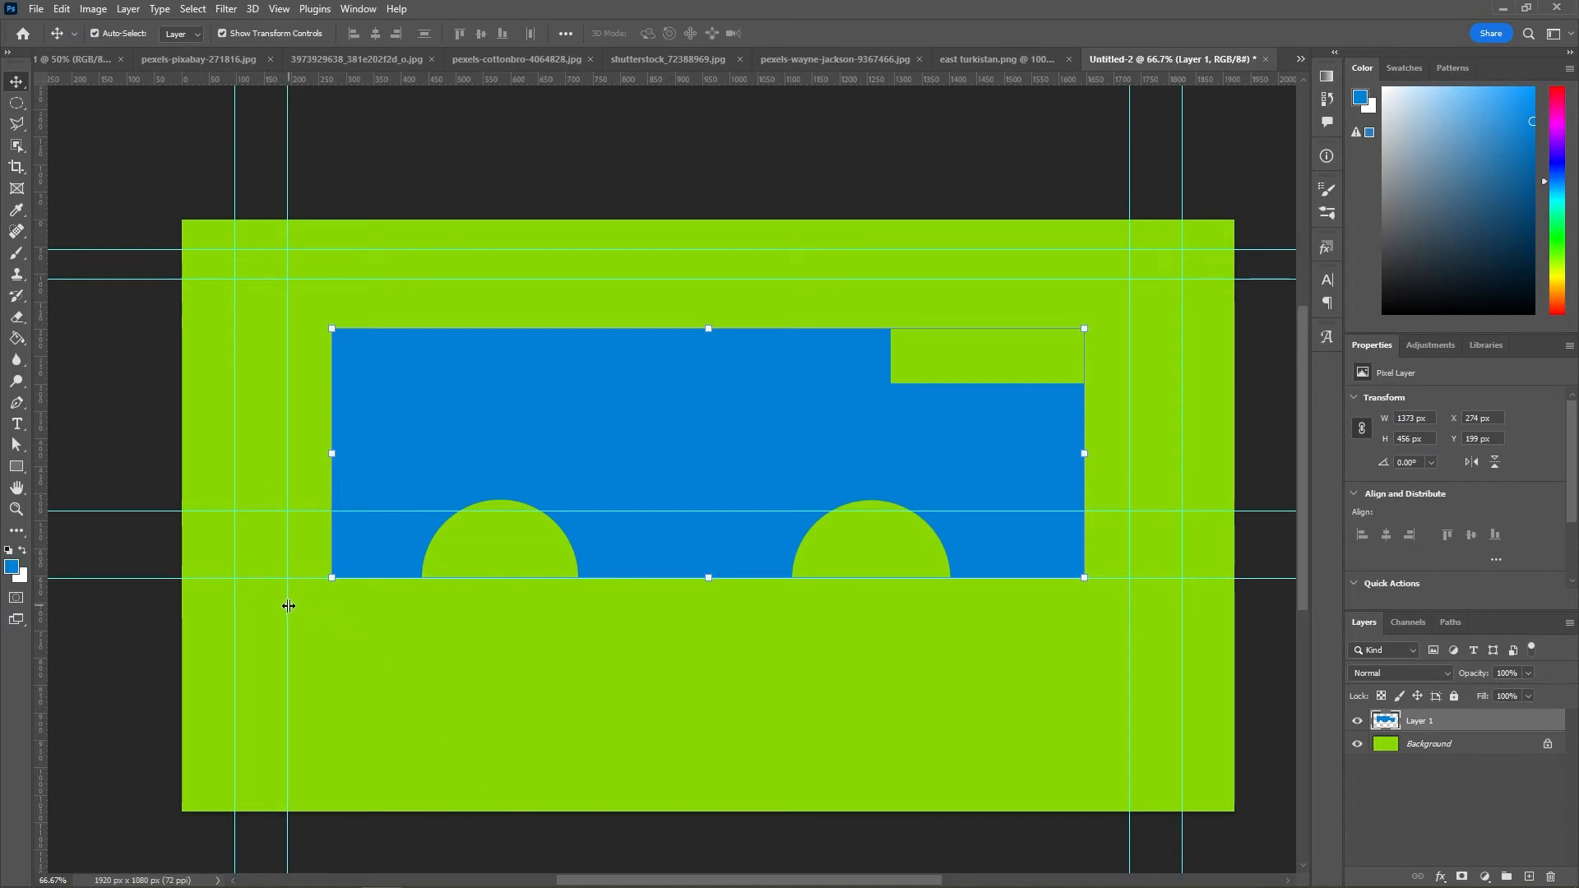
drag(288, 606, 33, 589)
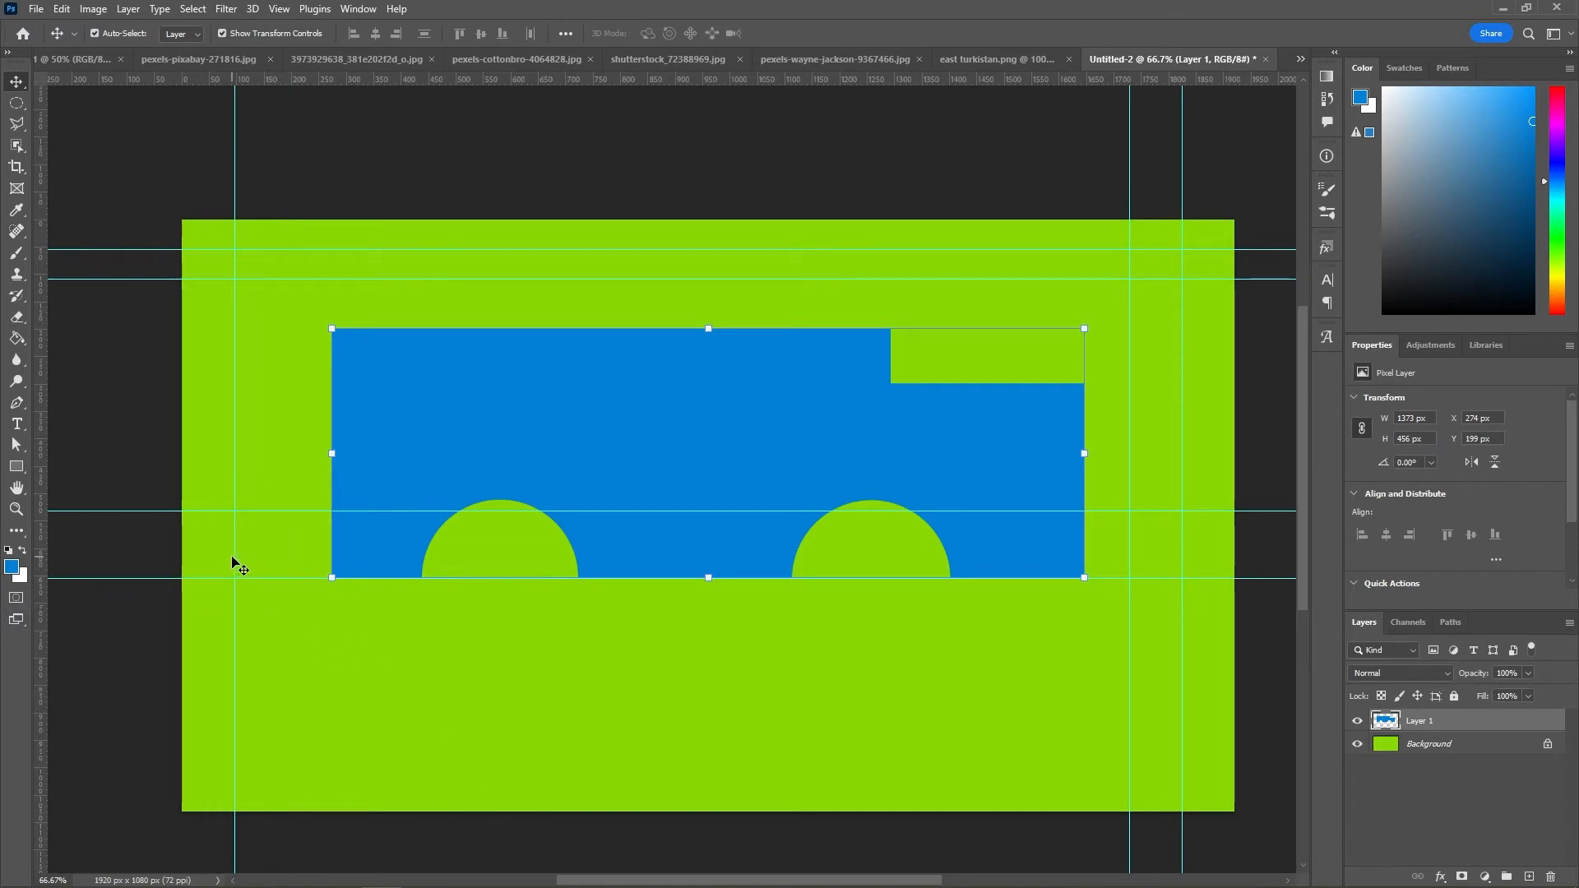
drag(234, 563, 18, 559)
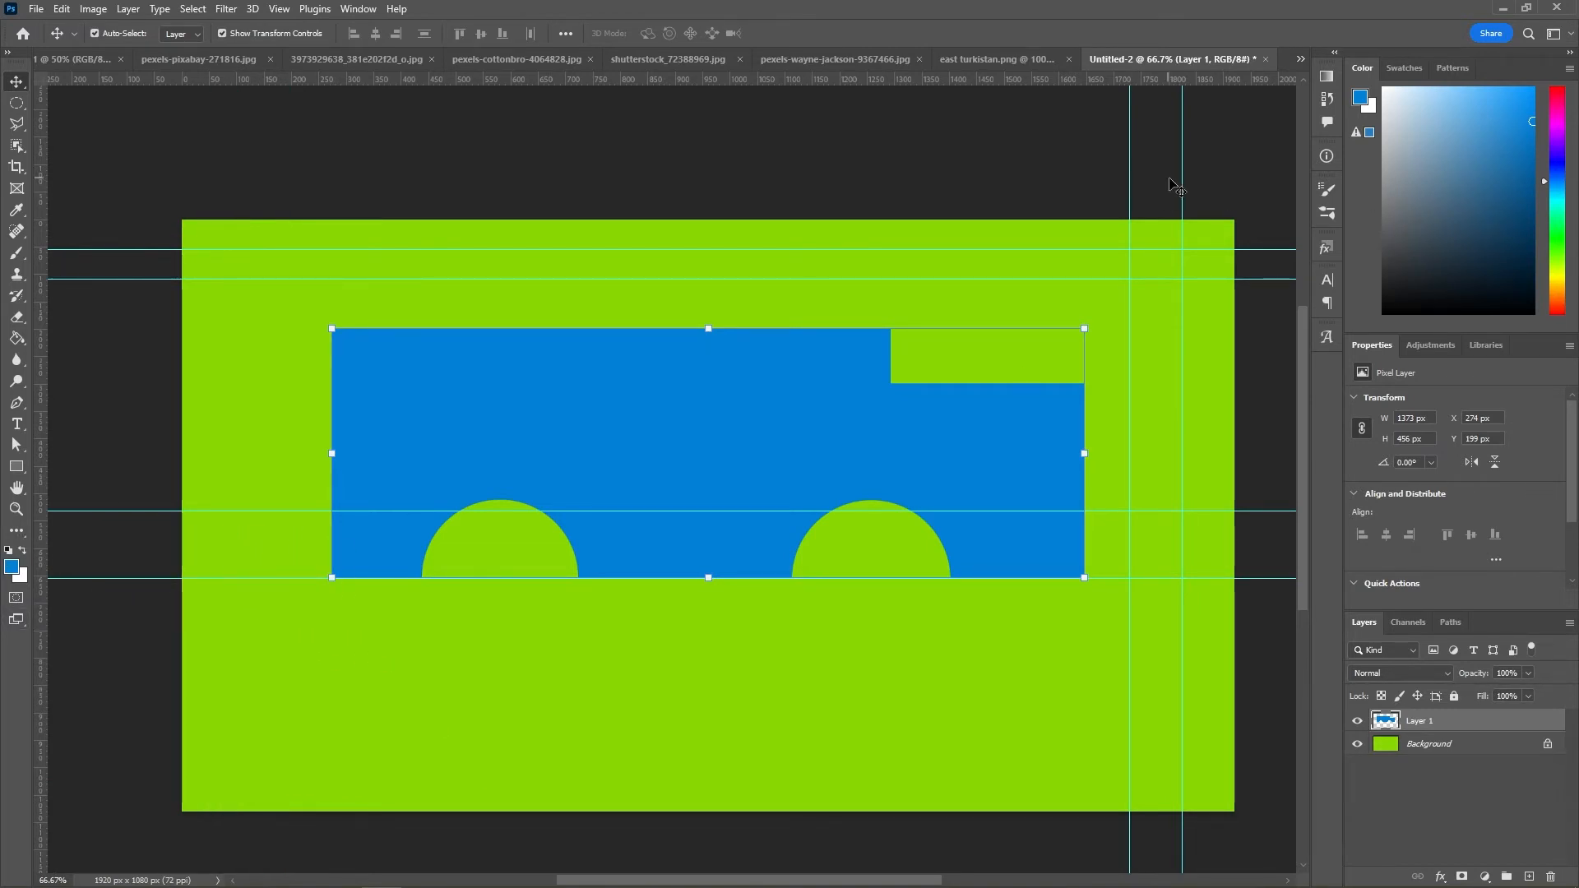
drag(1184, 190, 1336, 214)
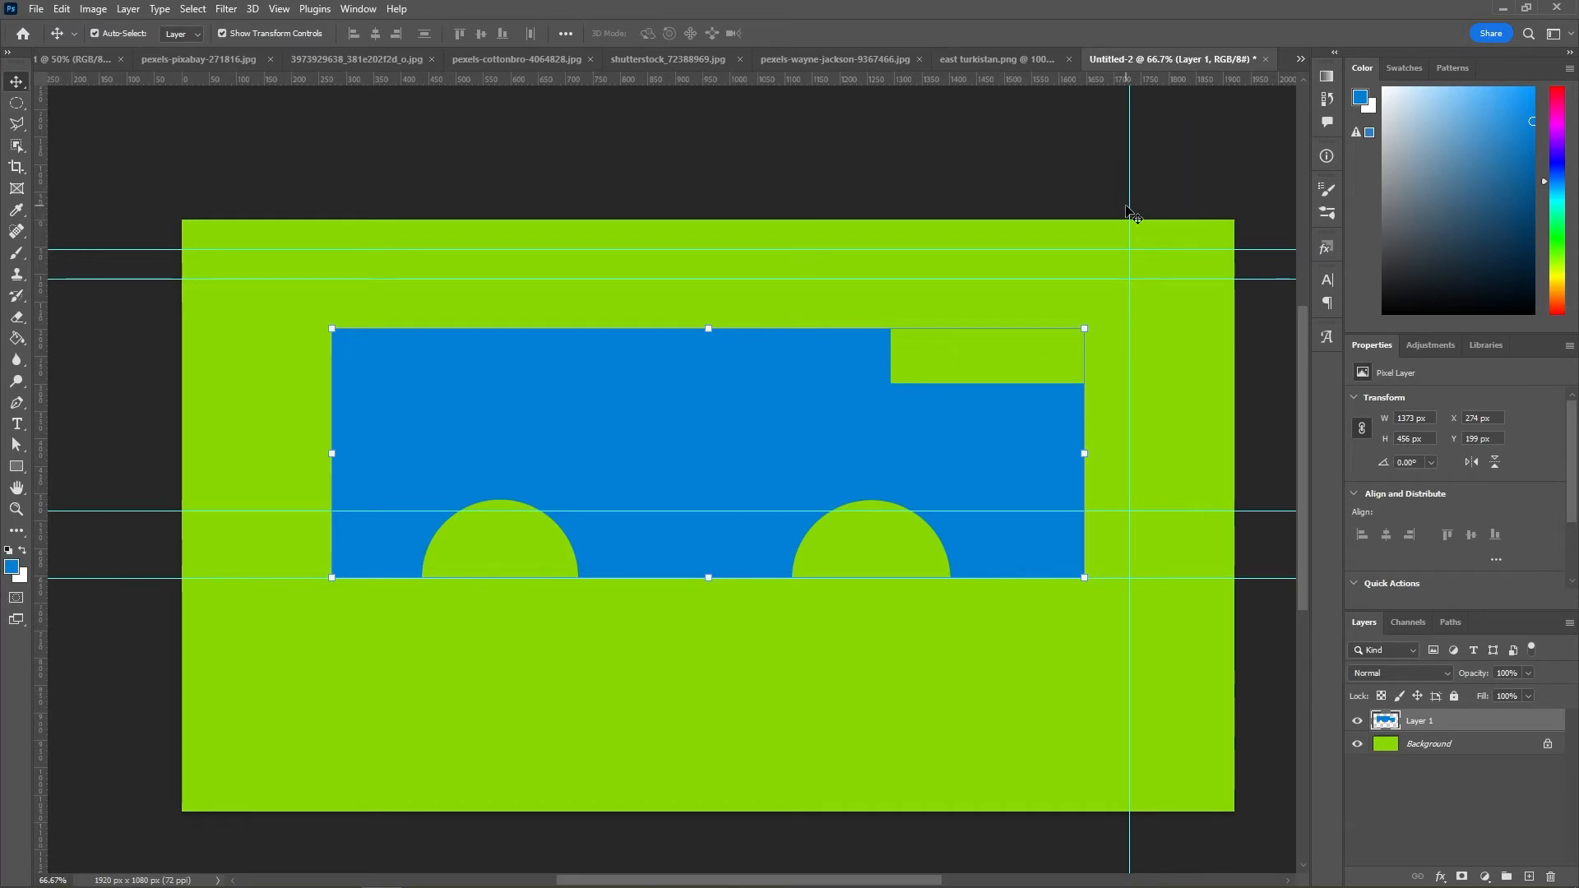
drag(1130, 212, 1305, 222)
drag(1008, 249, 1015, 76)
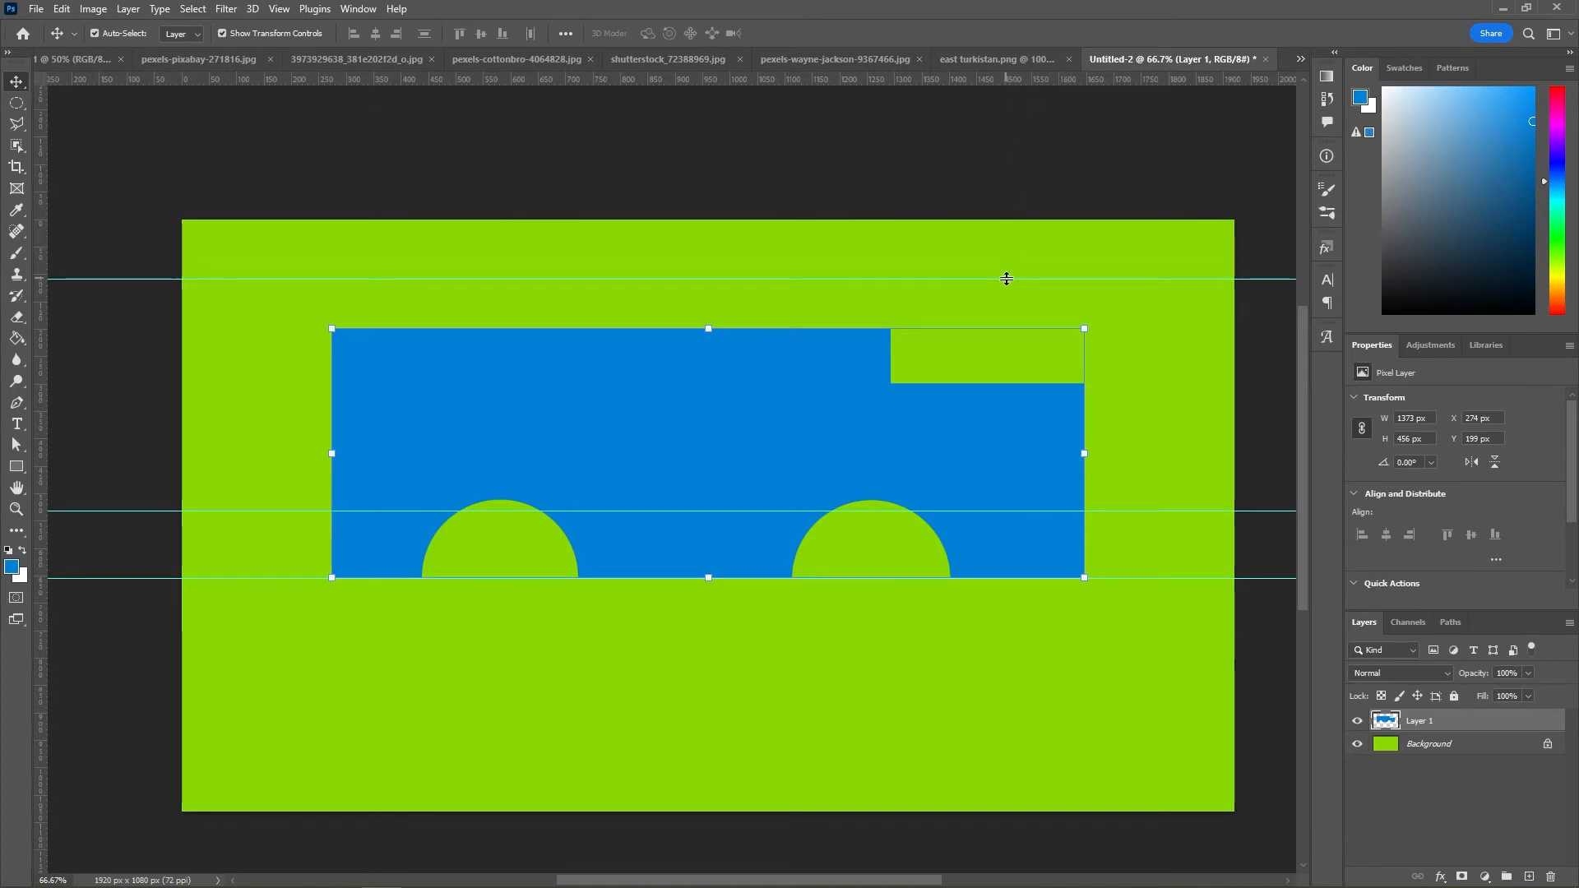
drag(1010, 279, 1015, 78)
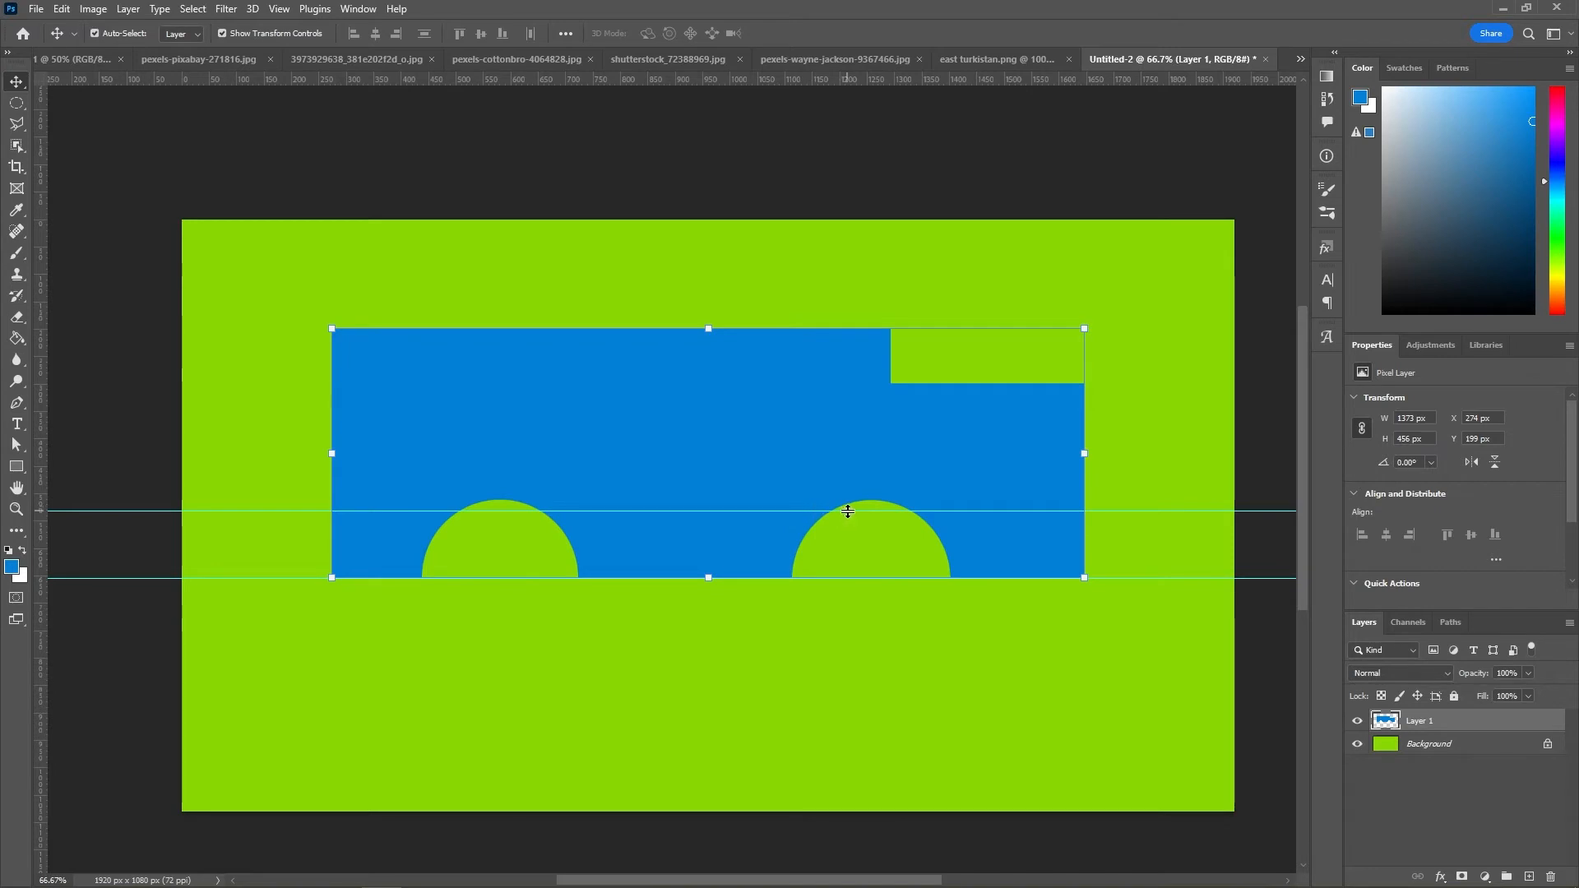
Step: Set the Elliptical Marquee to Add to Selection, lower both horizontal guides slightly, and add a third guide just above the truck's lower edge
drag(848, 510, 854, 521)
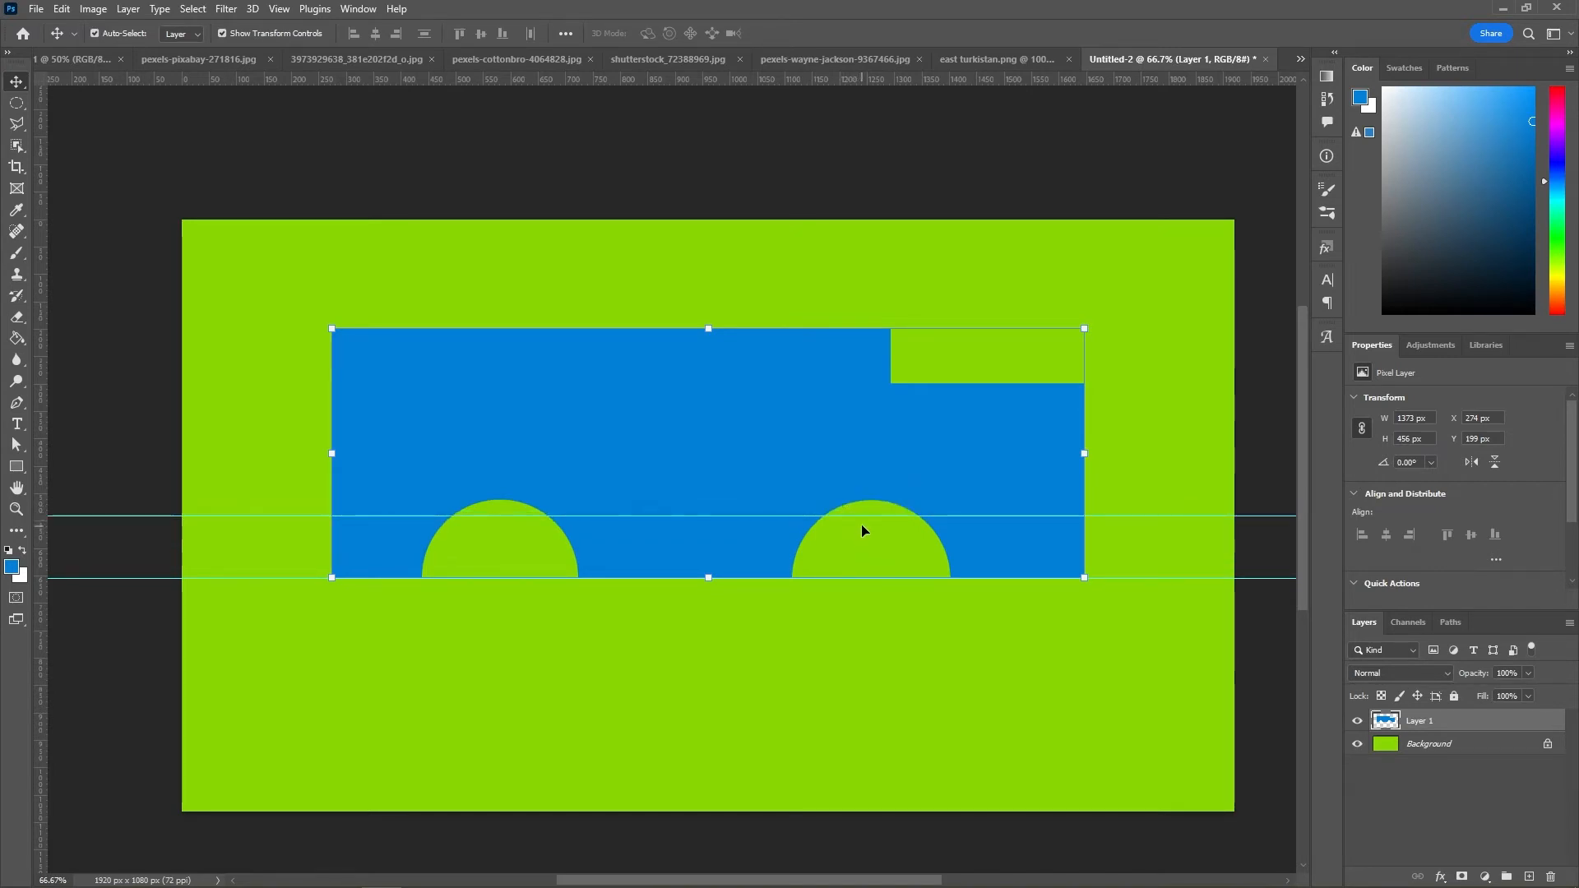
click(17, 106)
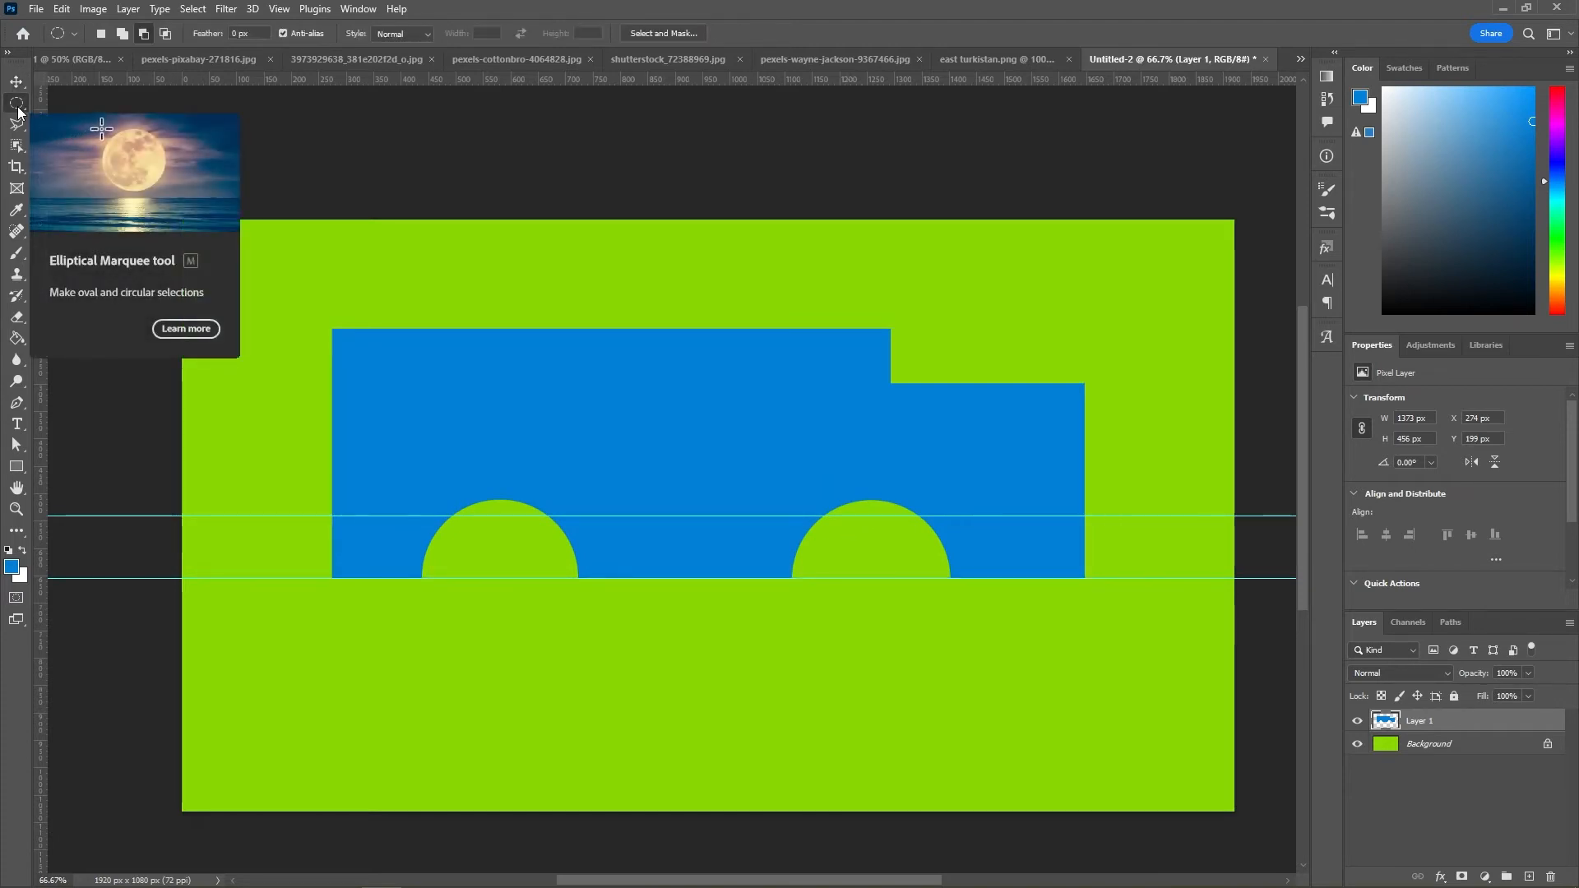
click(123, 34)
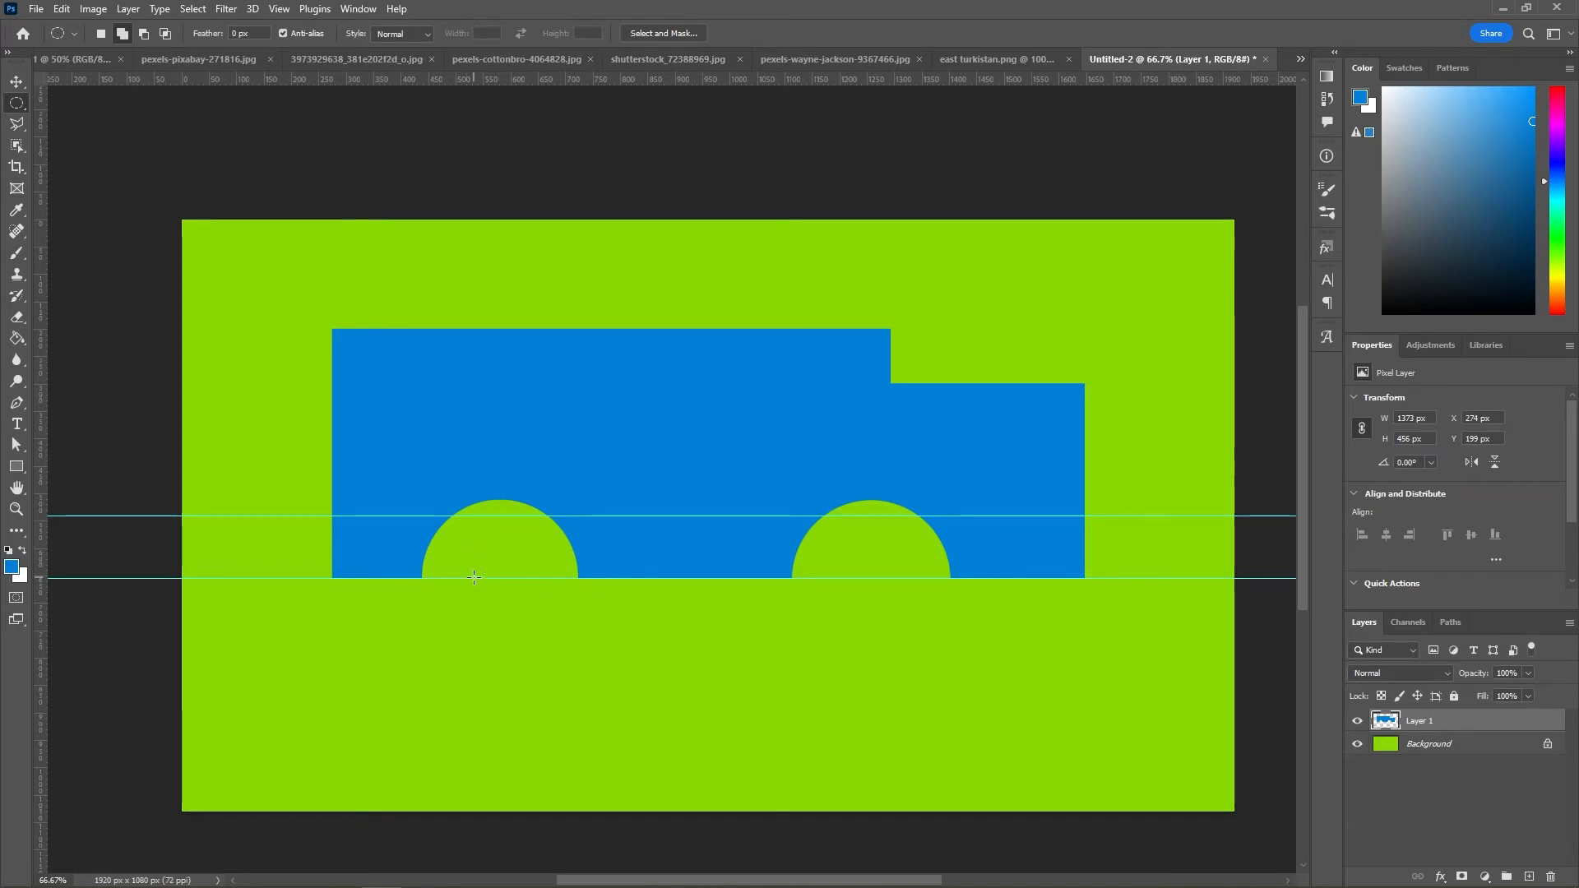
drag(482, 580, 486, 606)
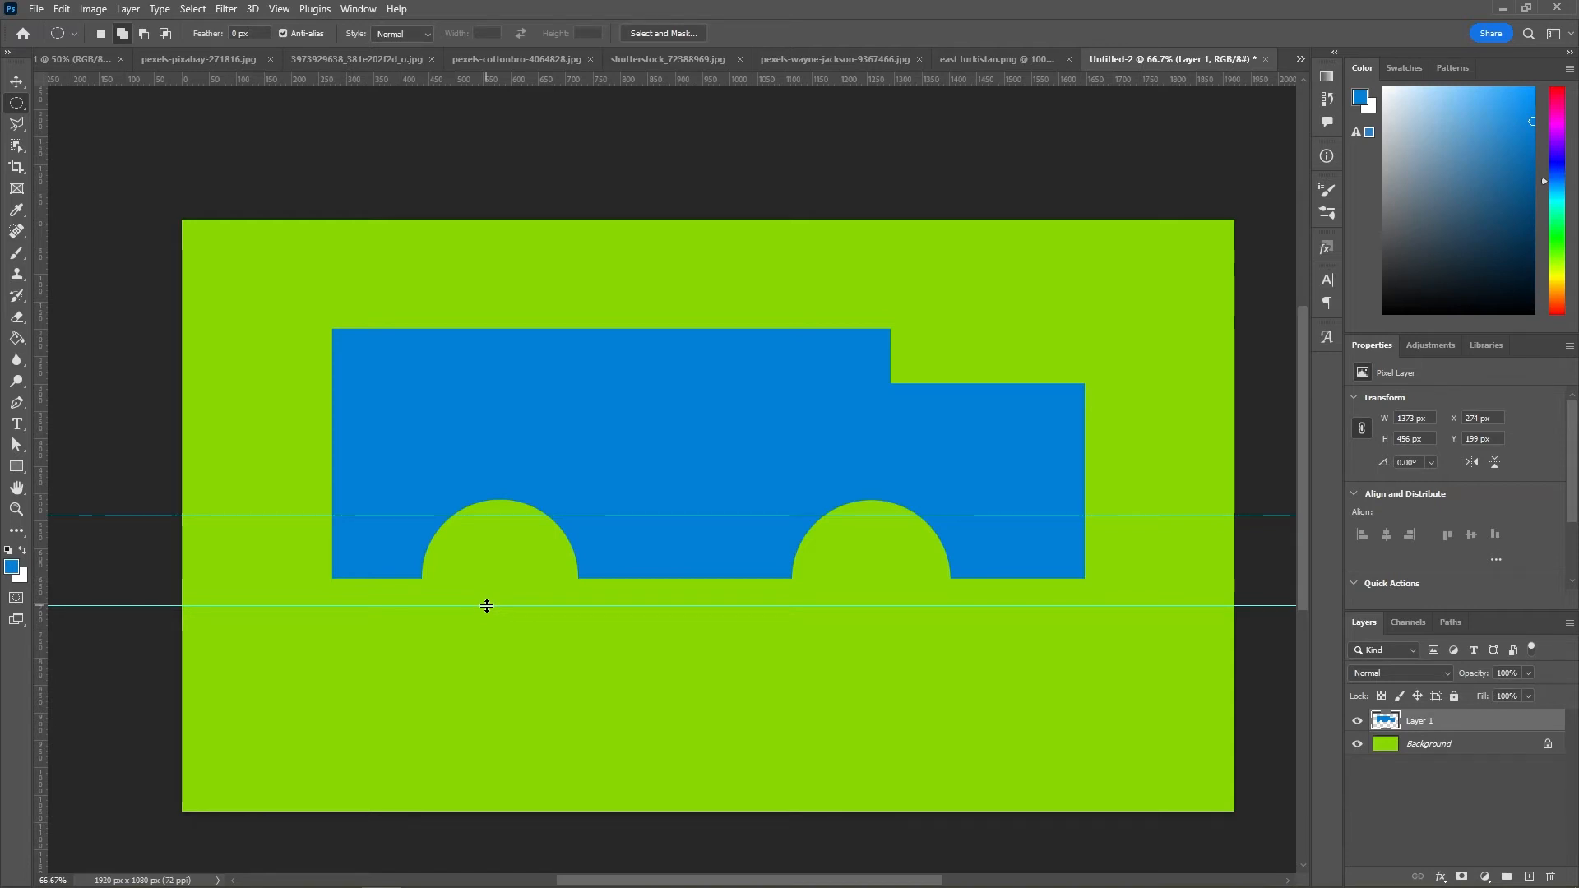
drag(486, 606, 487, 612)
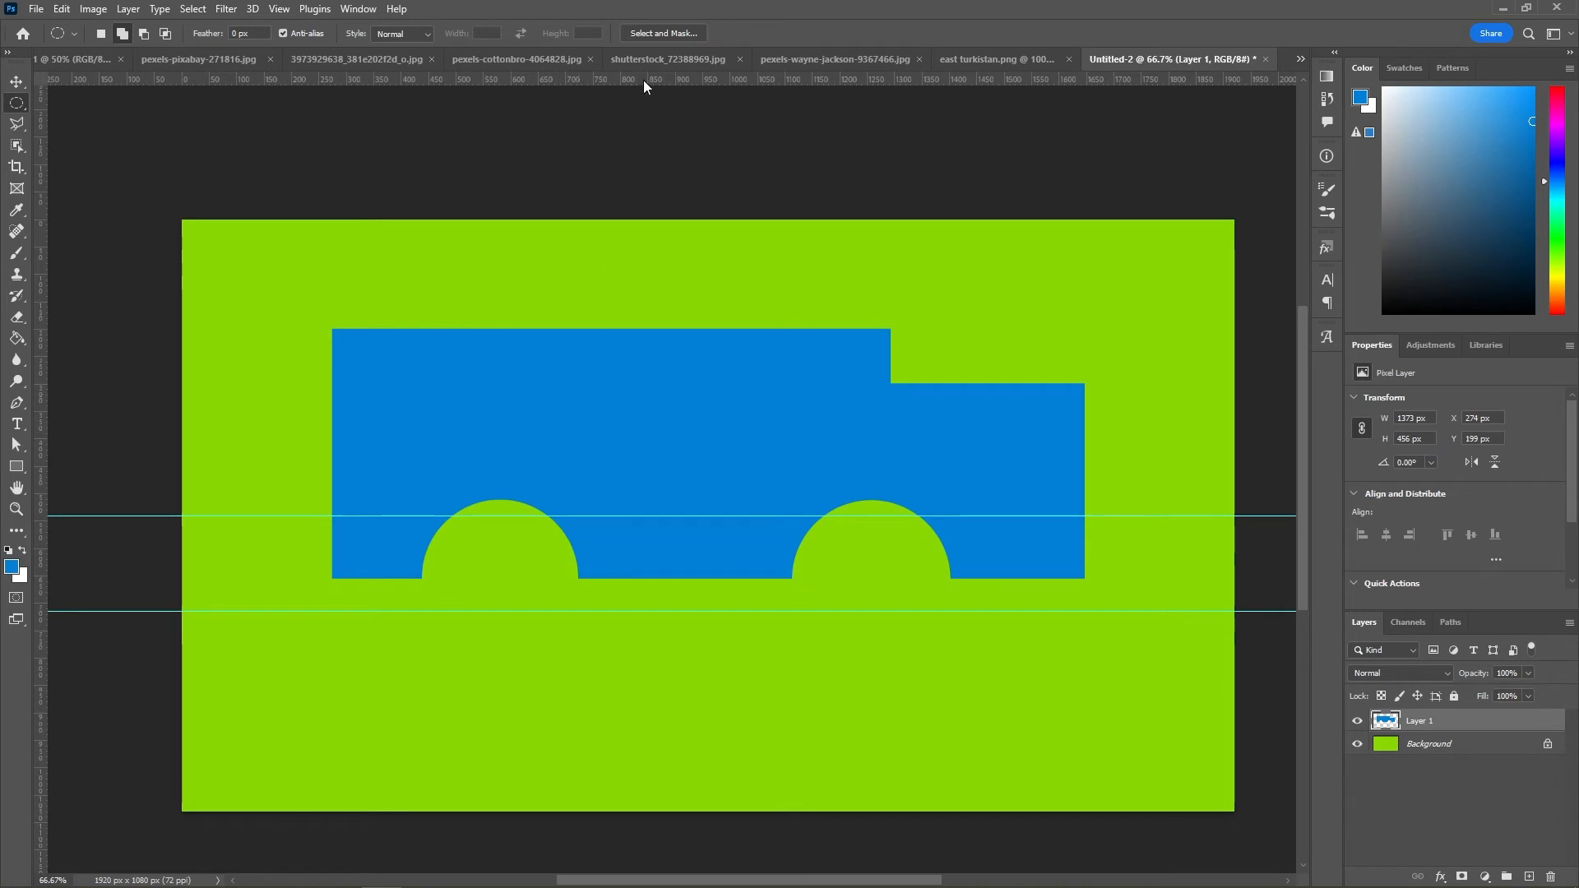
drag(643, 80, 677, 566)
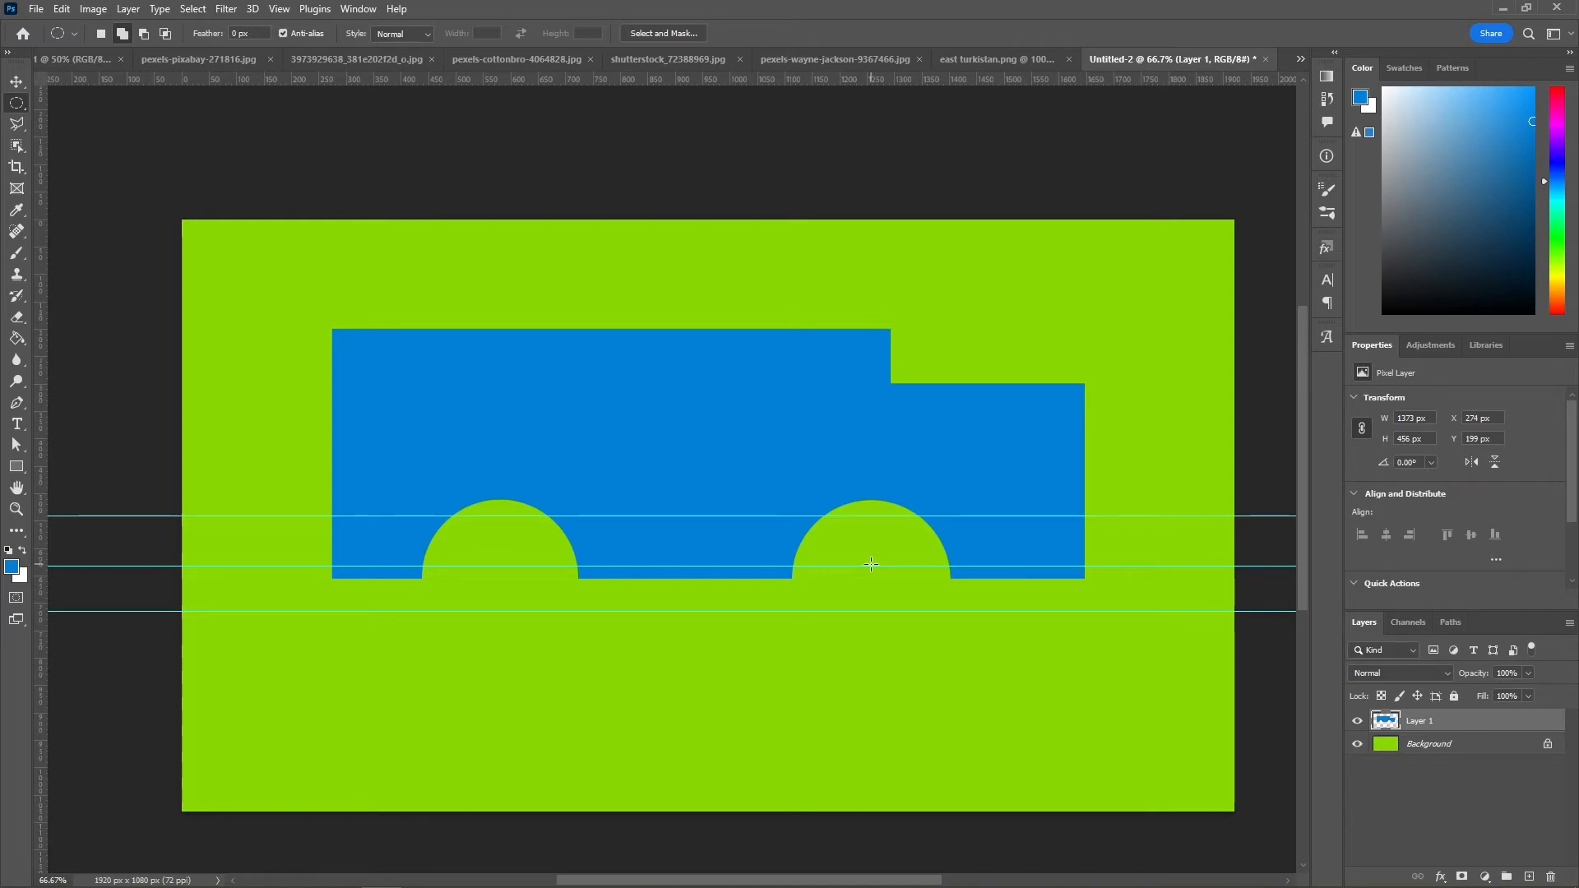
Step: Draw a circular selection about 265 px wide centred in the right wheel arch and nudge it down to Y 528 px
drag(871, 564, 969, 638)
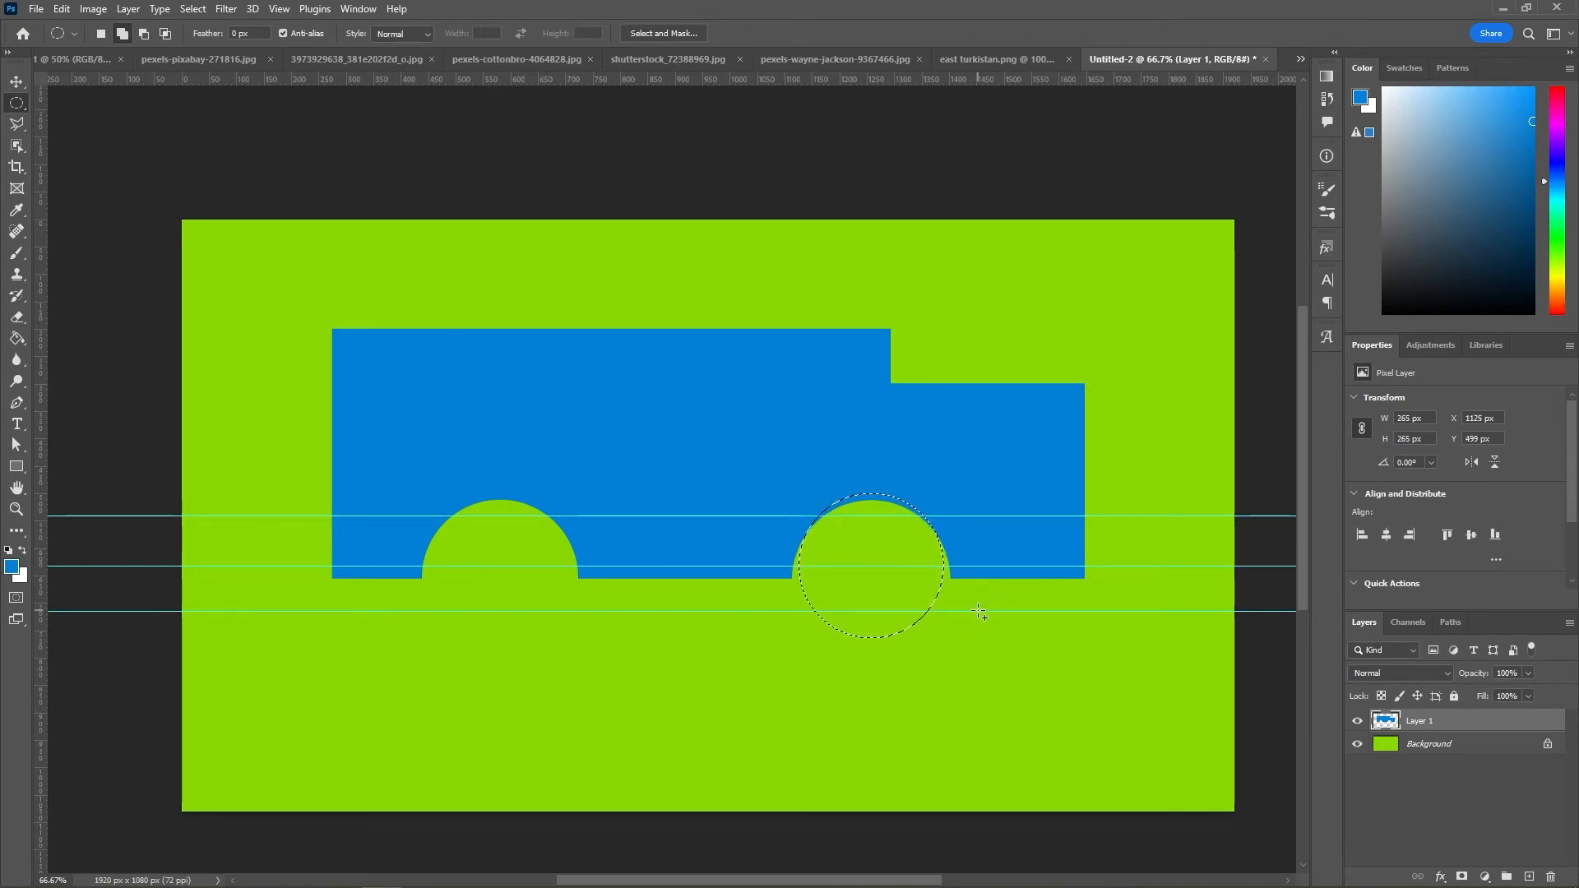
key(Down)
key(Down)
key(Down)
key(Down)
key(Down)
key(Down)
key(Down)
key(Down)
key(Down)
key(Down)
key(Down)
key(Down)
key(Down)
key(Down)
key(Down)
key(Down)
key(Down)
key(Down)
key(Down)
key(Down)
key(Down)
key(Down)
key(Down)
key(Down)
key(Down)
key(Down)
key(Down)
key(Down)
key(Down)
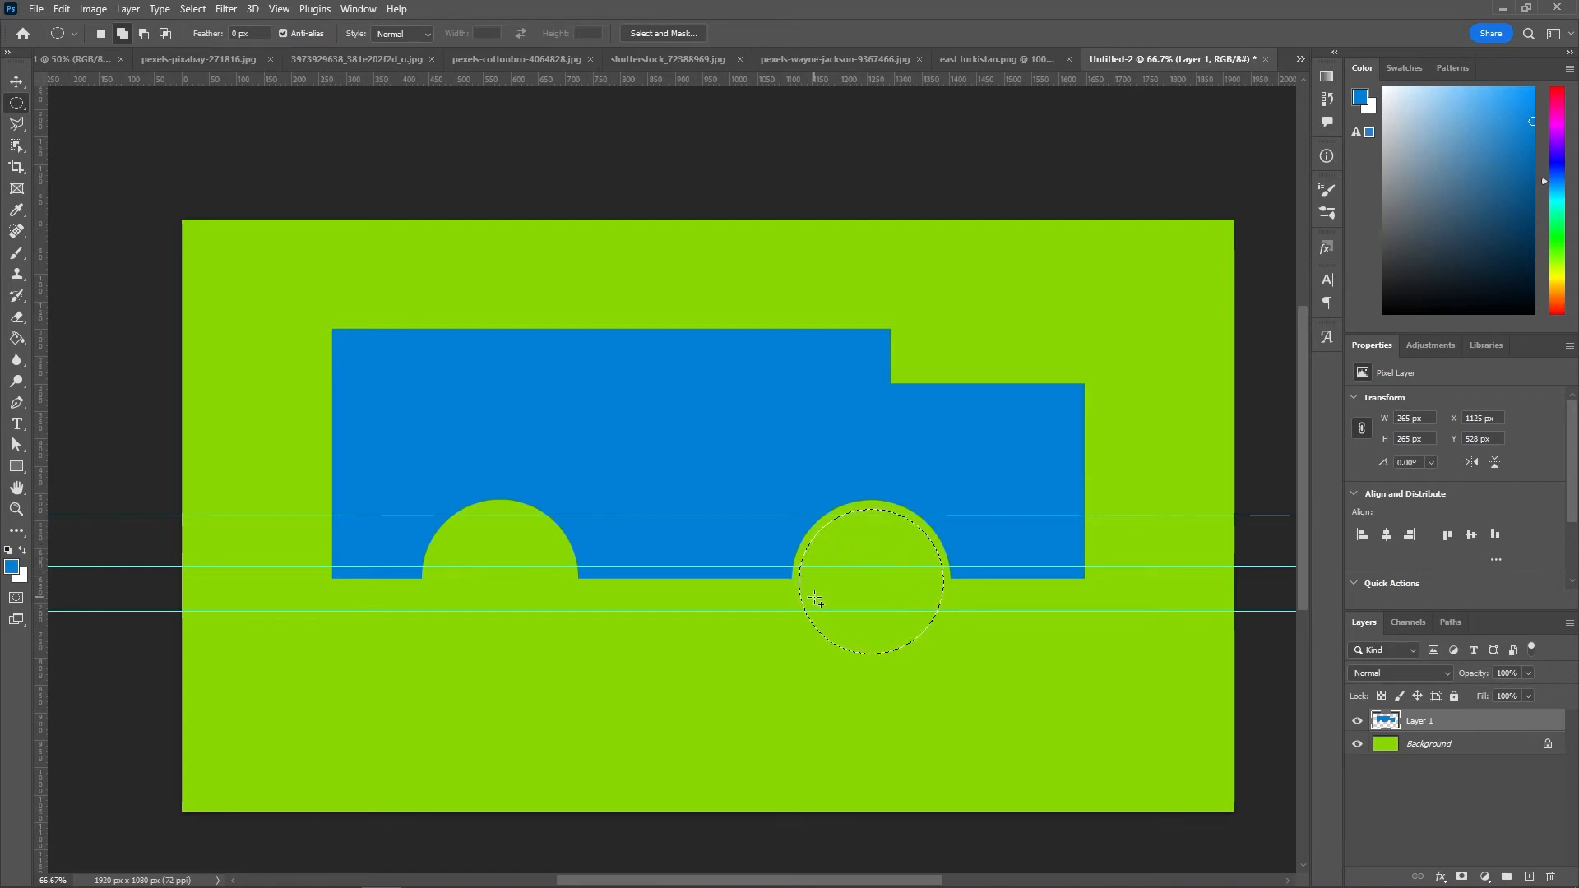
Step: Transform the circular selection in the right wheel arch, scaling it from its centre to about 84% and nudging it up to Y 639.50 px
right_click(879, 545)
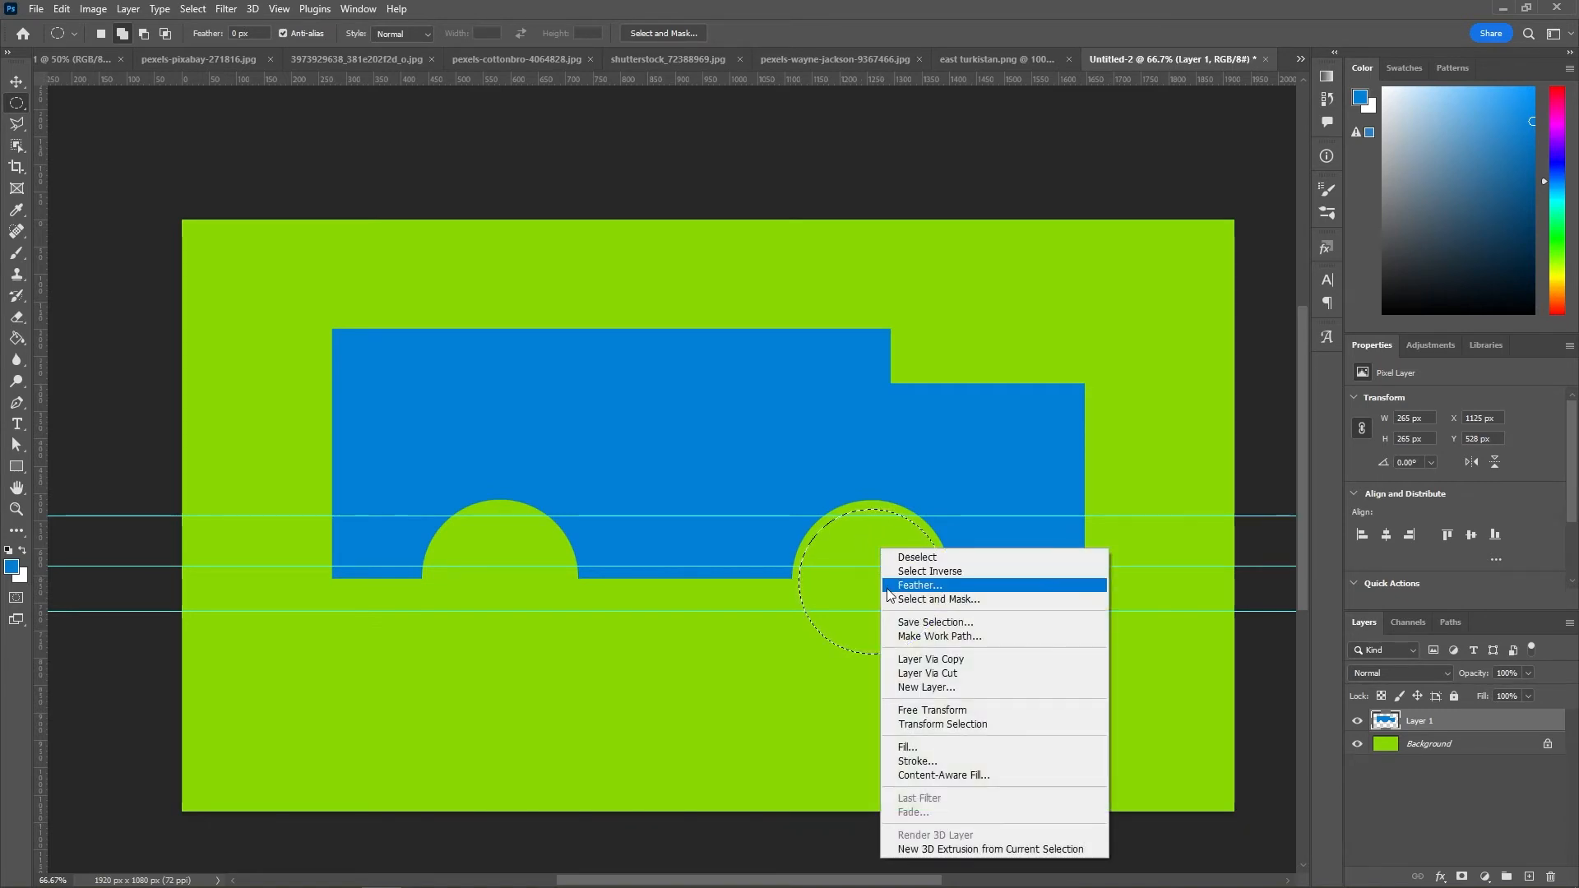
click(943, 726)
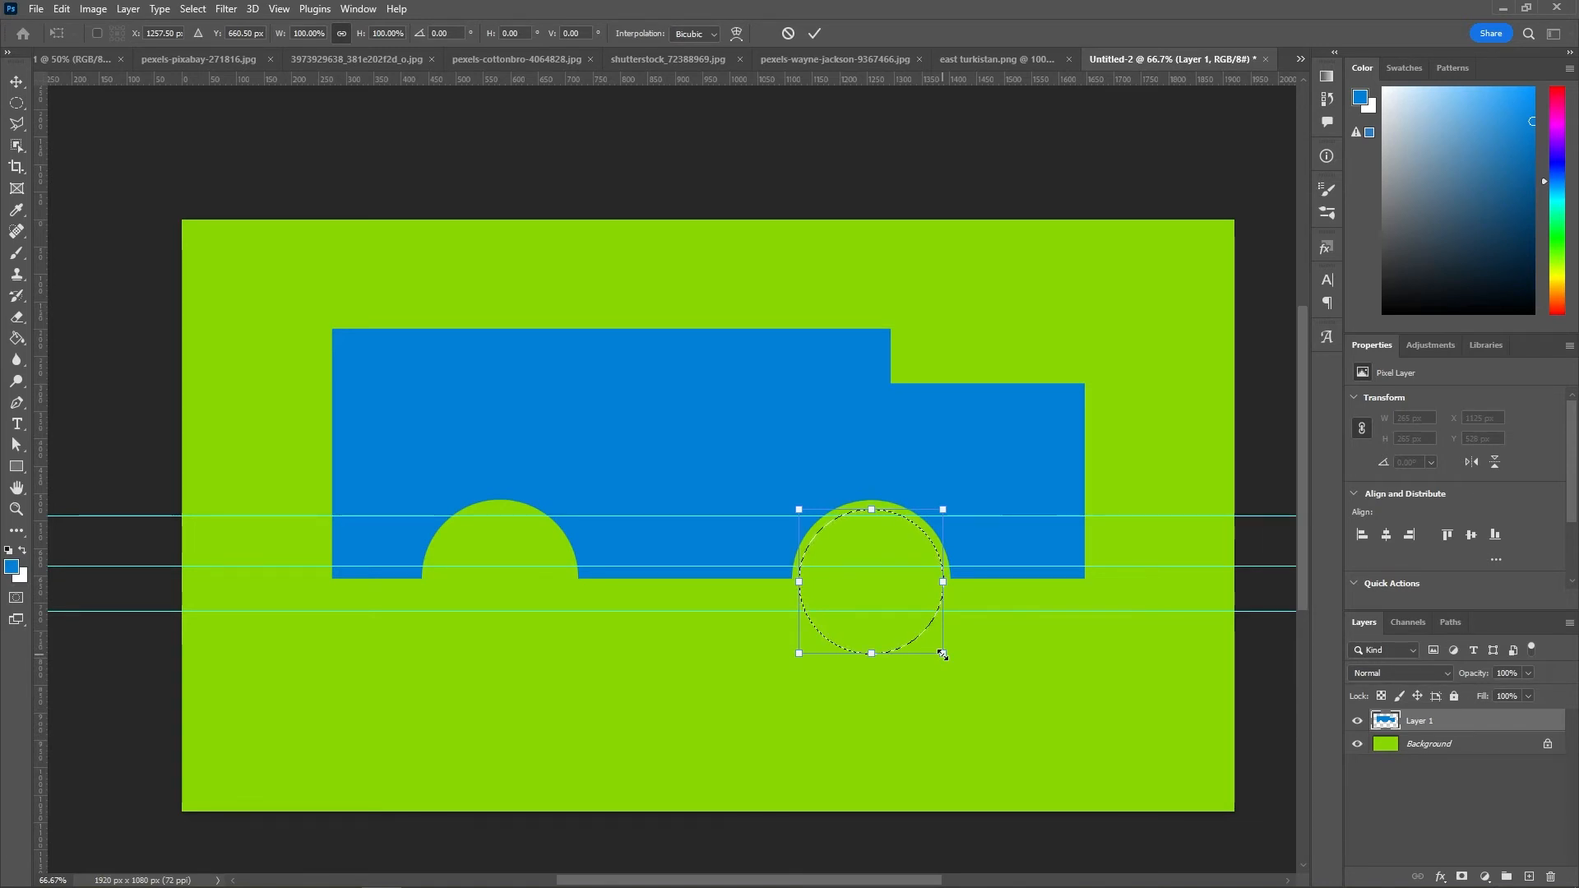
drag(942, 654, 928, 639)
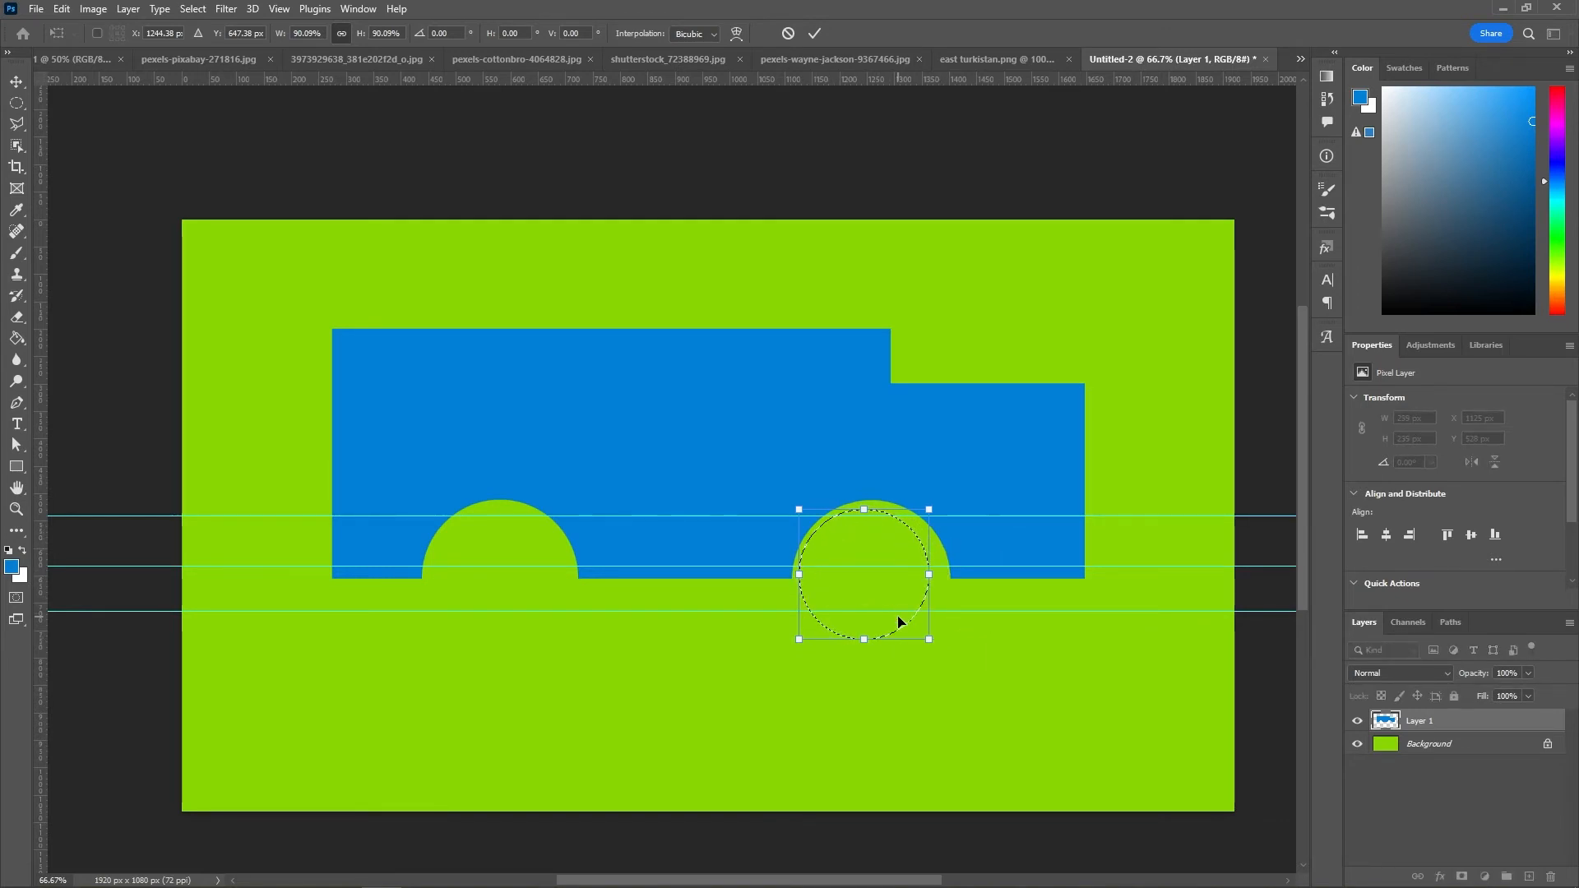
key(ctrl+z)
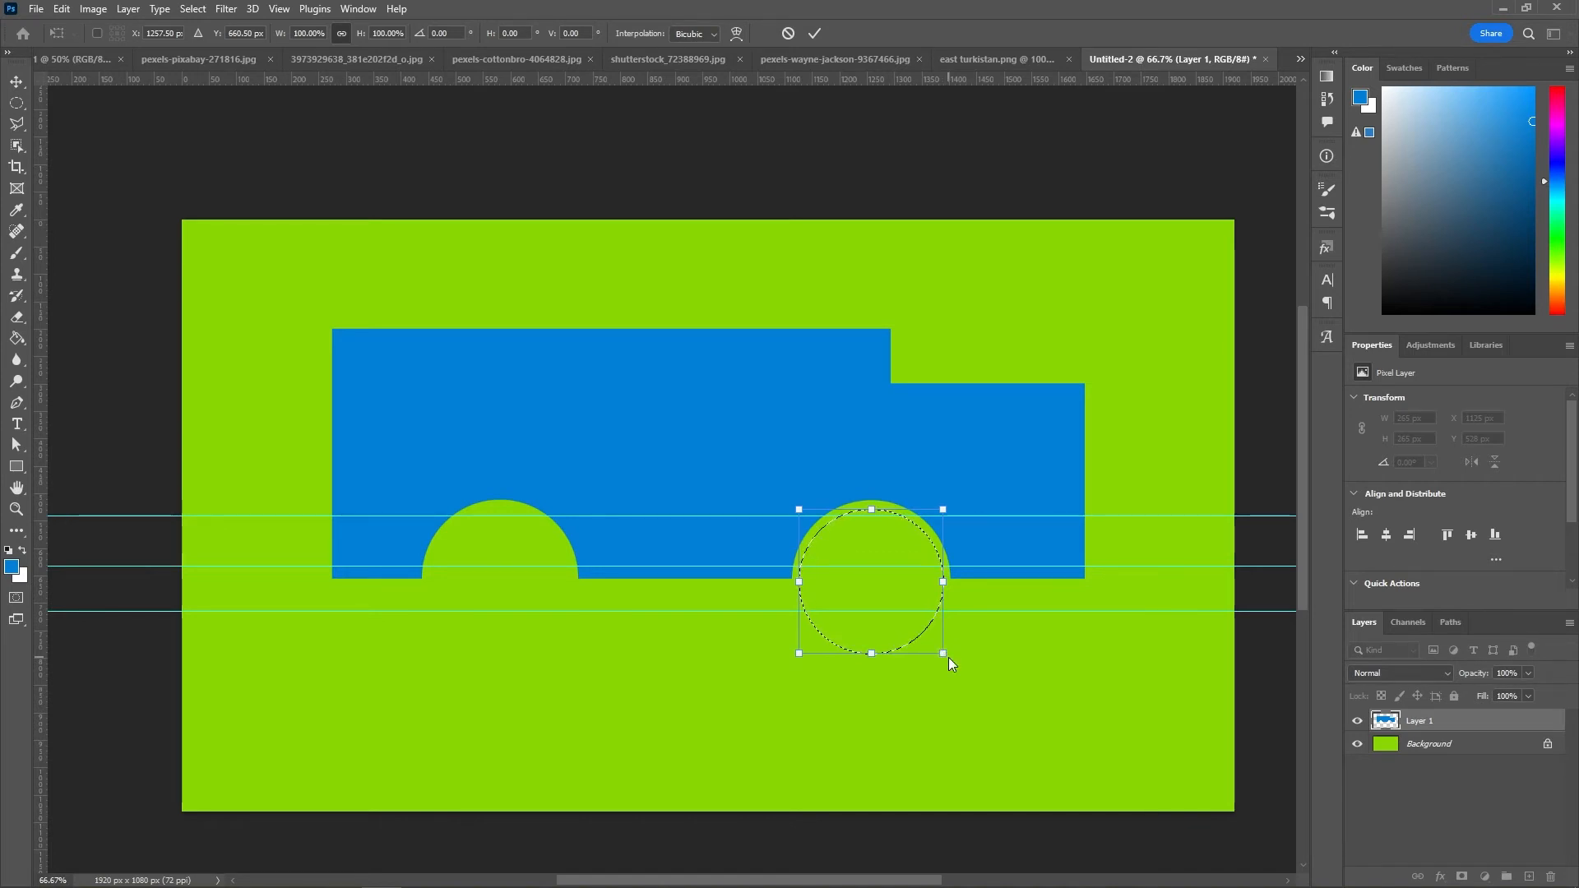
drag(946, 656, 934, 647)
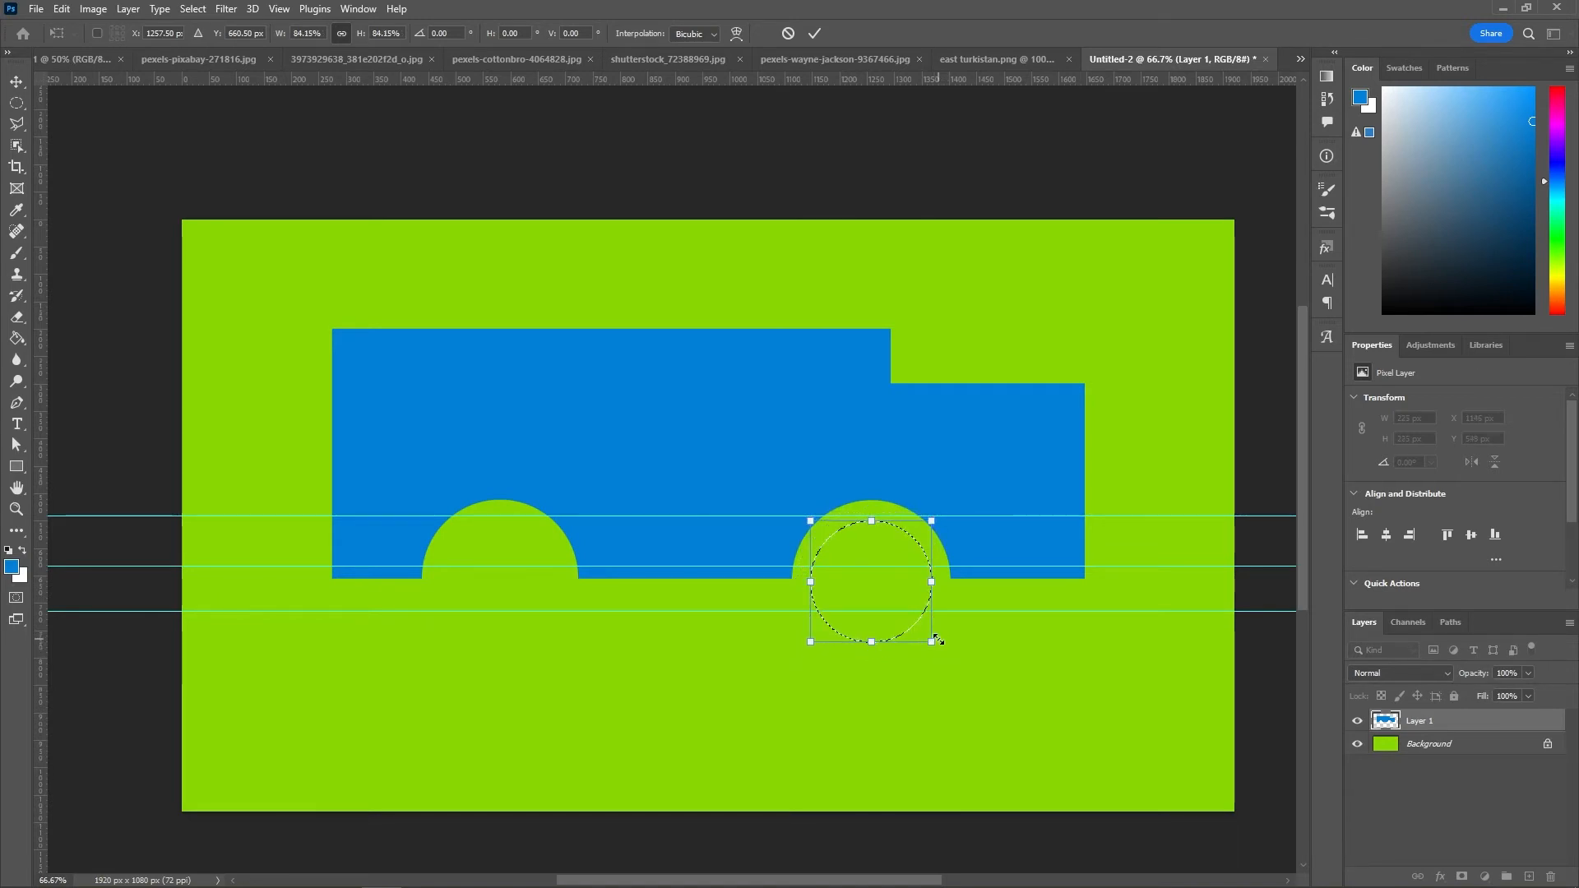
key(Up)
key(Up)
key(Up)
key(Up)
key(Up)
key(Up)
key(Up)
key(Up)
key(Up)
key(Up)
key(Up)
key(Up)
key(Up)
key(Up)
key(Up)
key(Up)
key(Up)
key(Up)
key(Up)
key(Up)
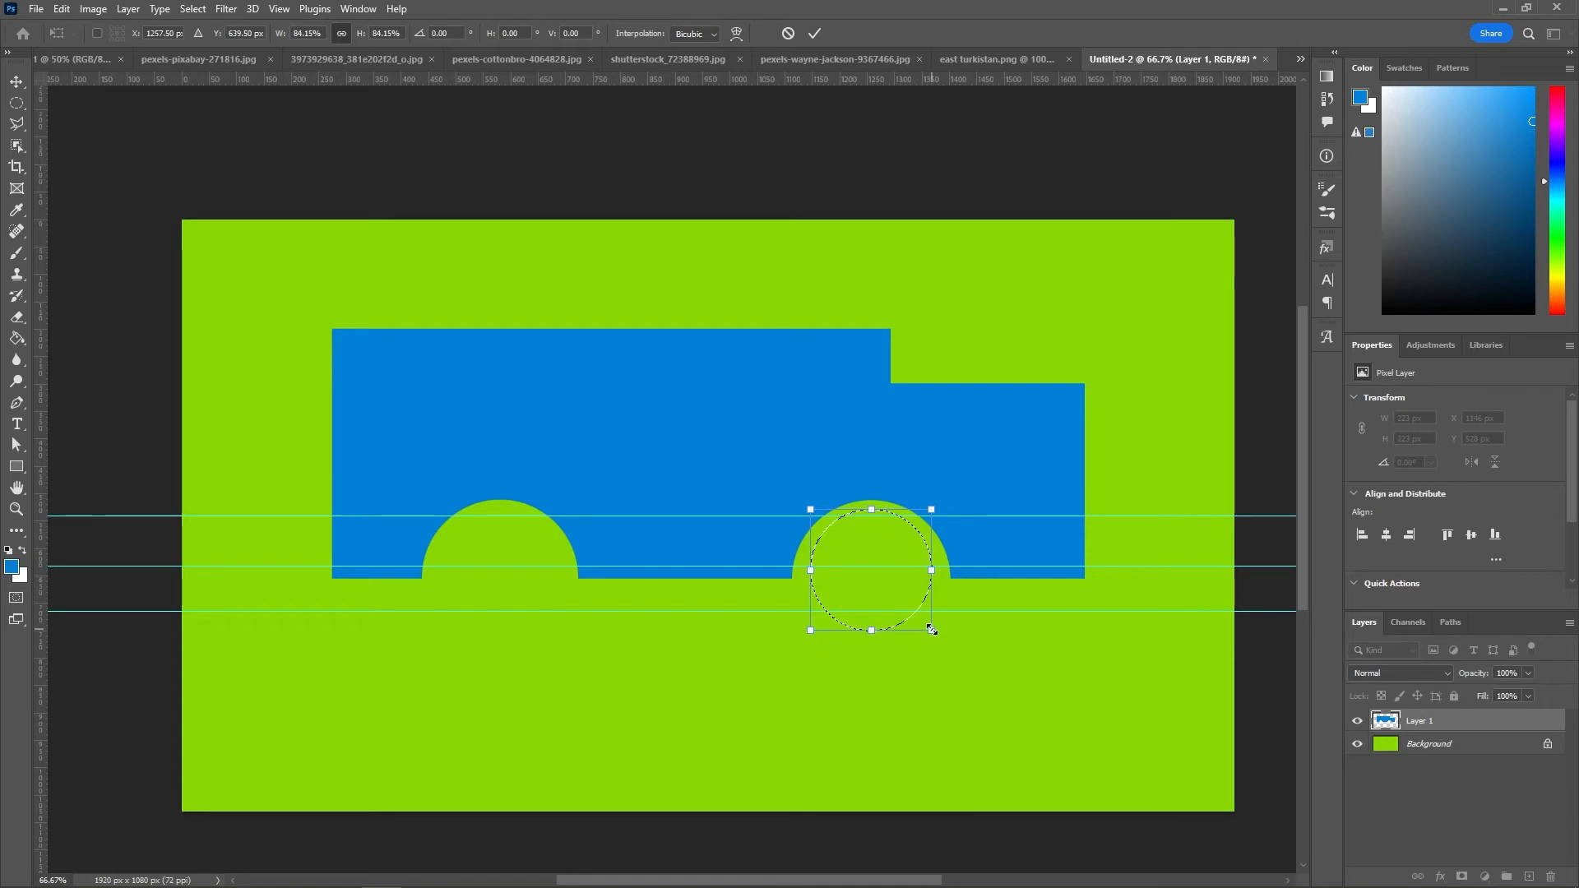
Step: Enlarge the circular selection from its centre to about 243 px wide, nudge its centre down to Y 657.50 px, and apply the transformation
drag(932, 630, 938, 634)
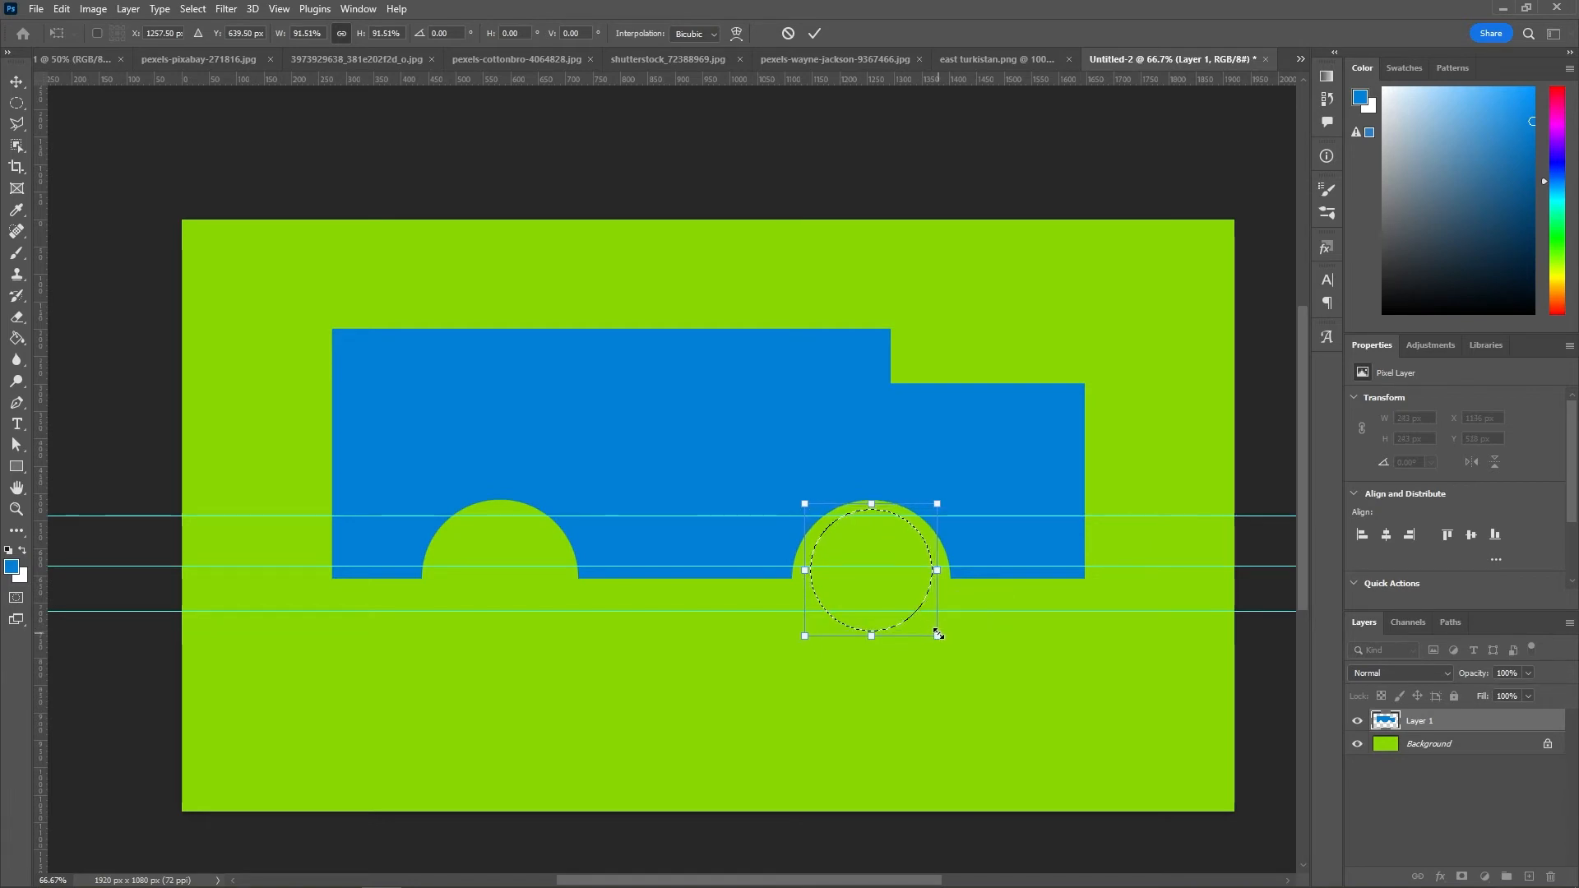
key(Down)
key(Down)
key(Down)
key(Down)
key(Down)
key(Down)
key(Down)
key(Down)
key(Down)
key(Down)
key(Down)
key(Down)
key(Down)
key(Down)
key(Down)
key(Down)
key(Down)
key(Down)
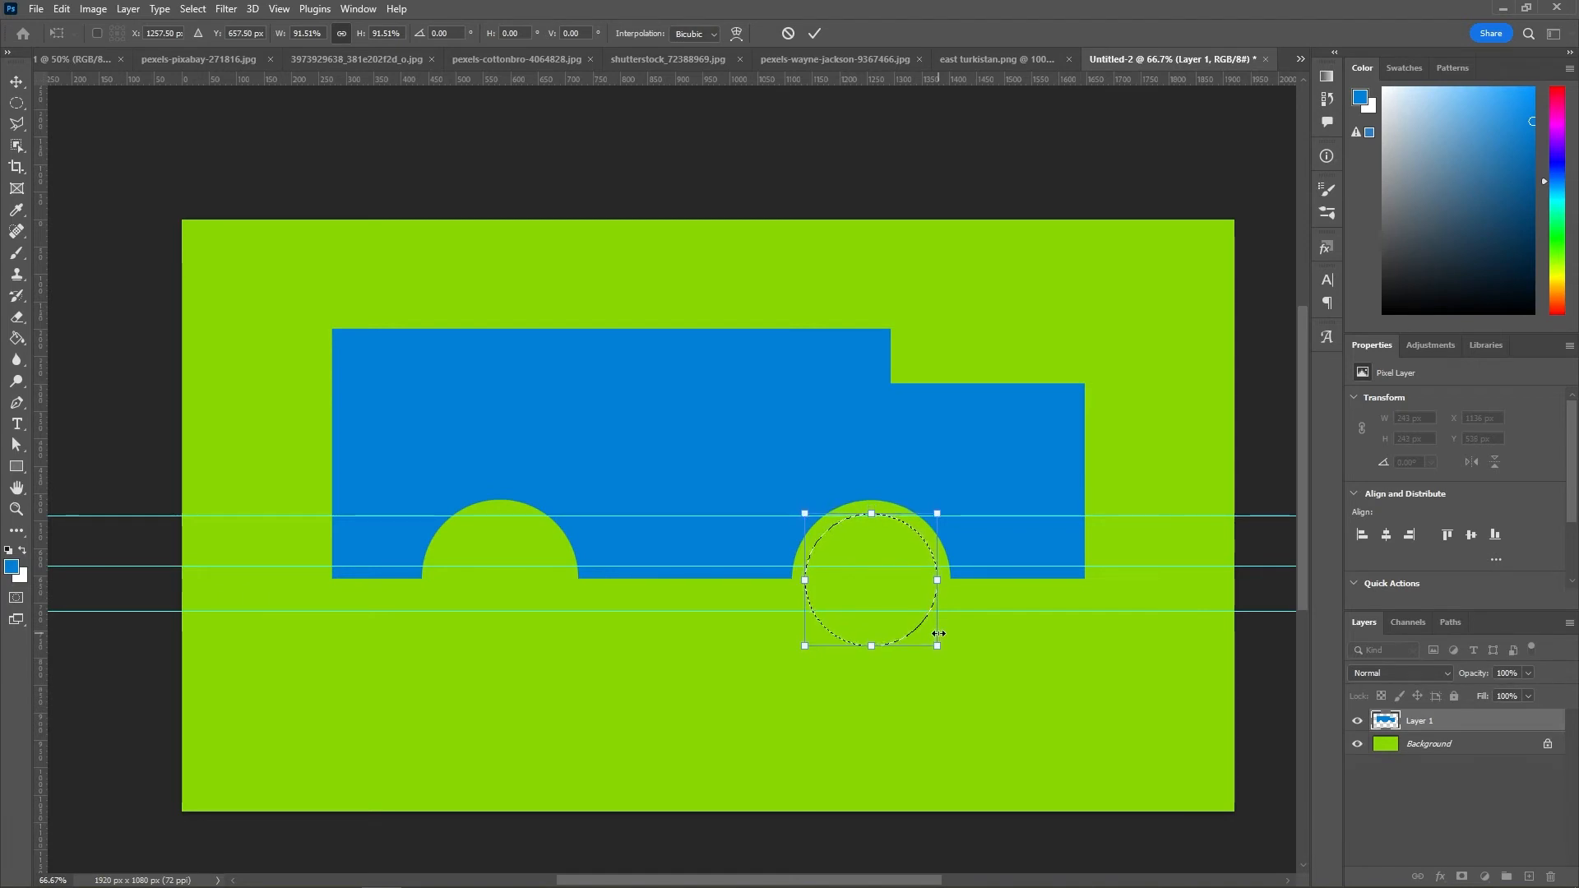
key(Return)
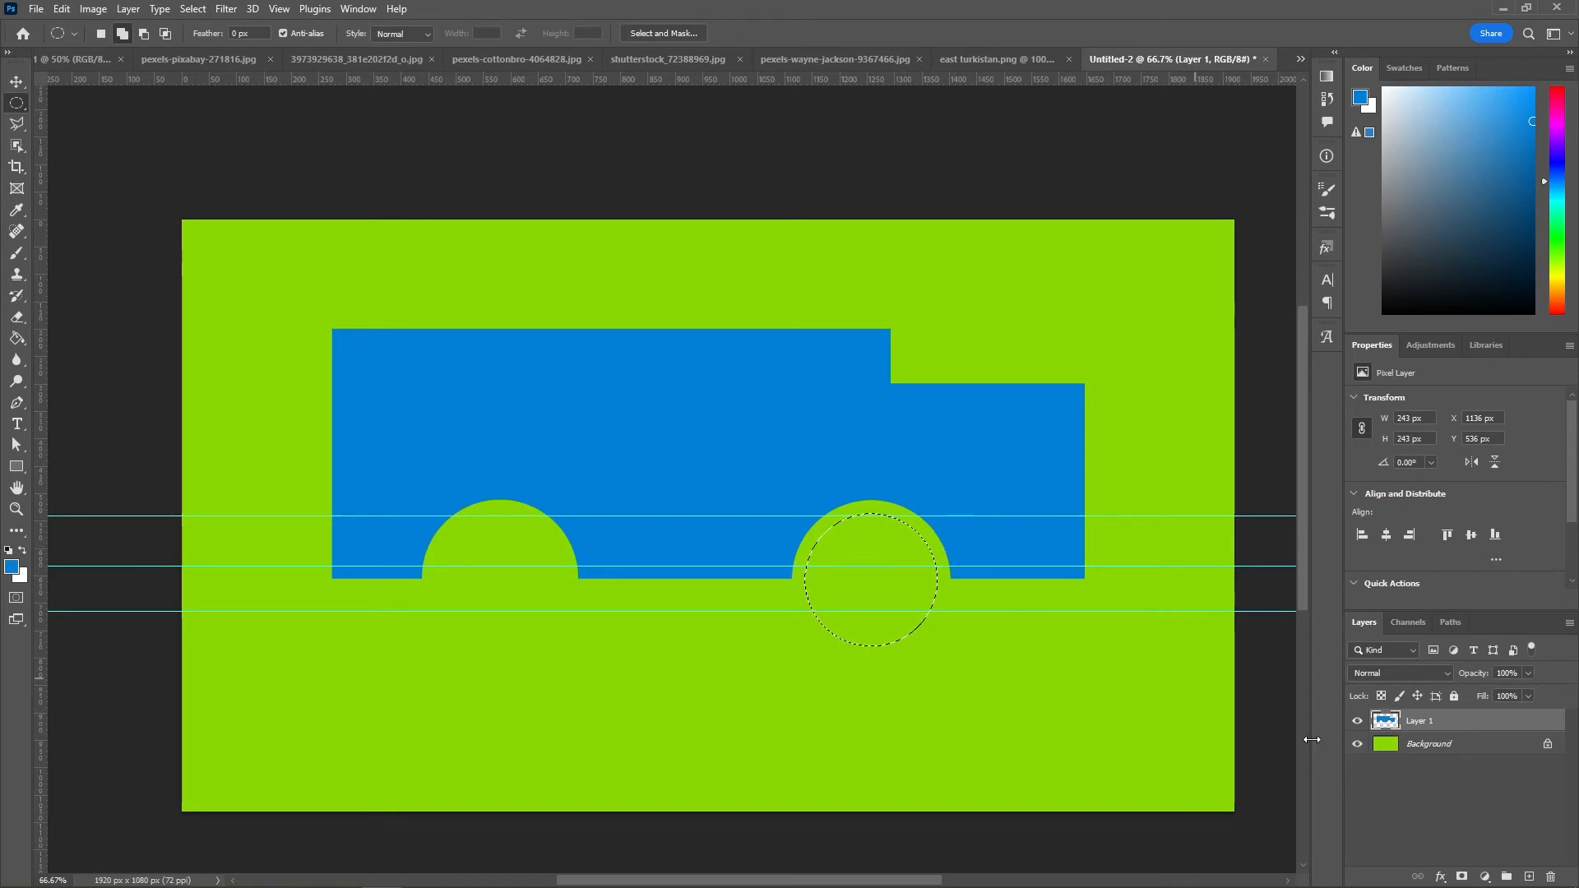
Step: Add a new layer and fill the circular selection with the dark foreground colour #1e2428 to make a wheel
click(1529, 876)
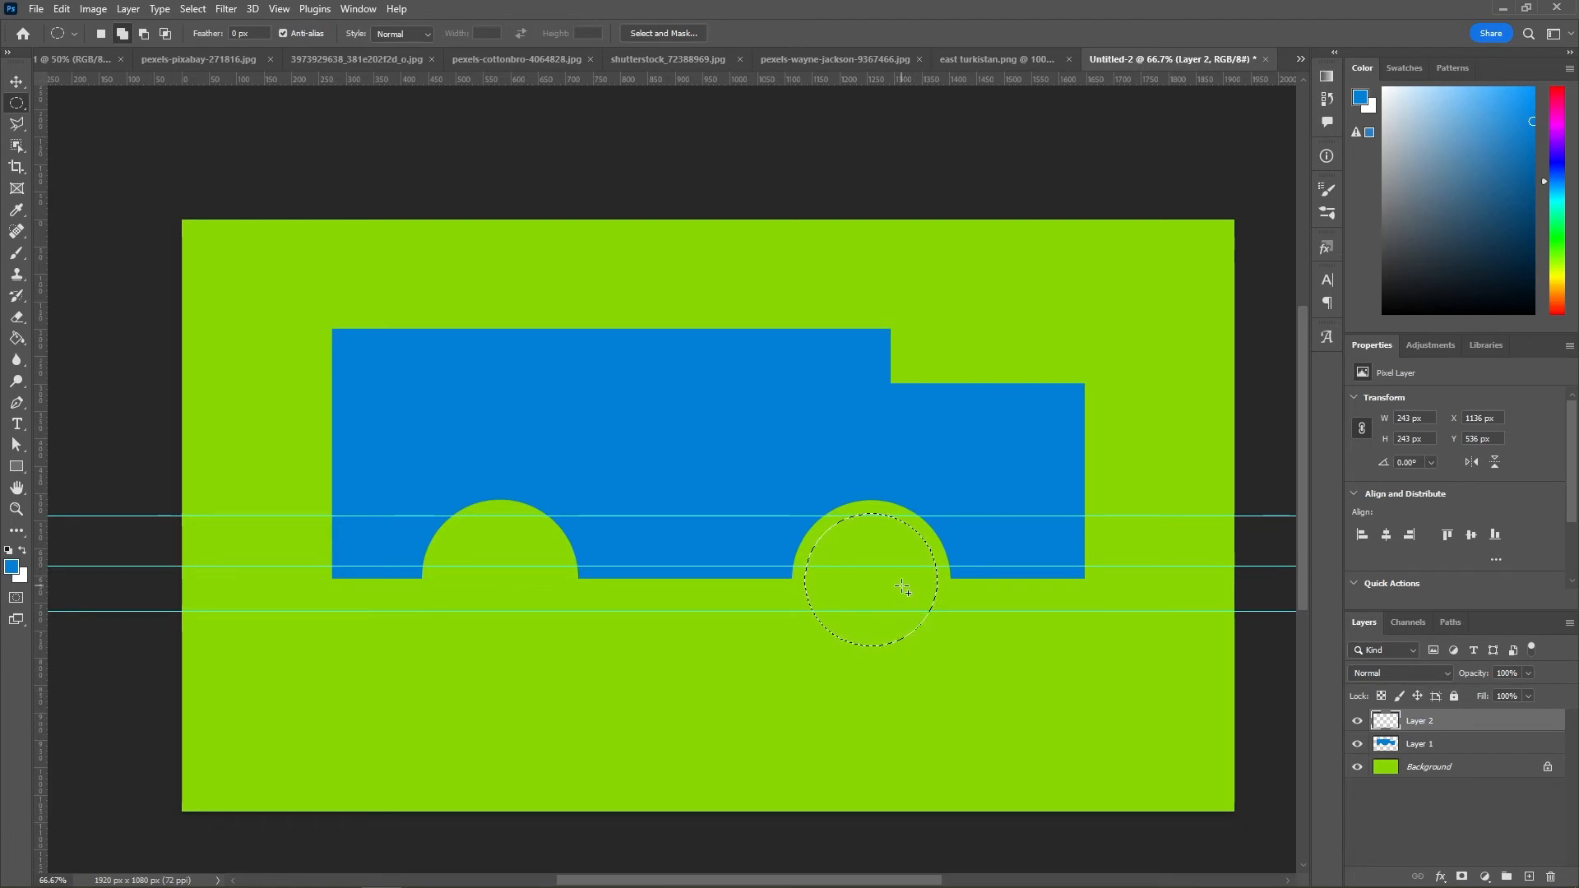
click(12, 567)
click(787, 730)
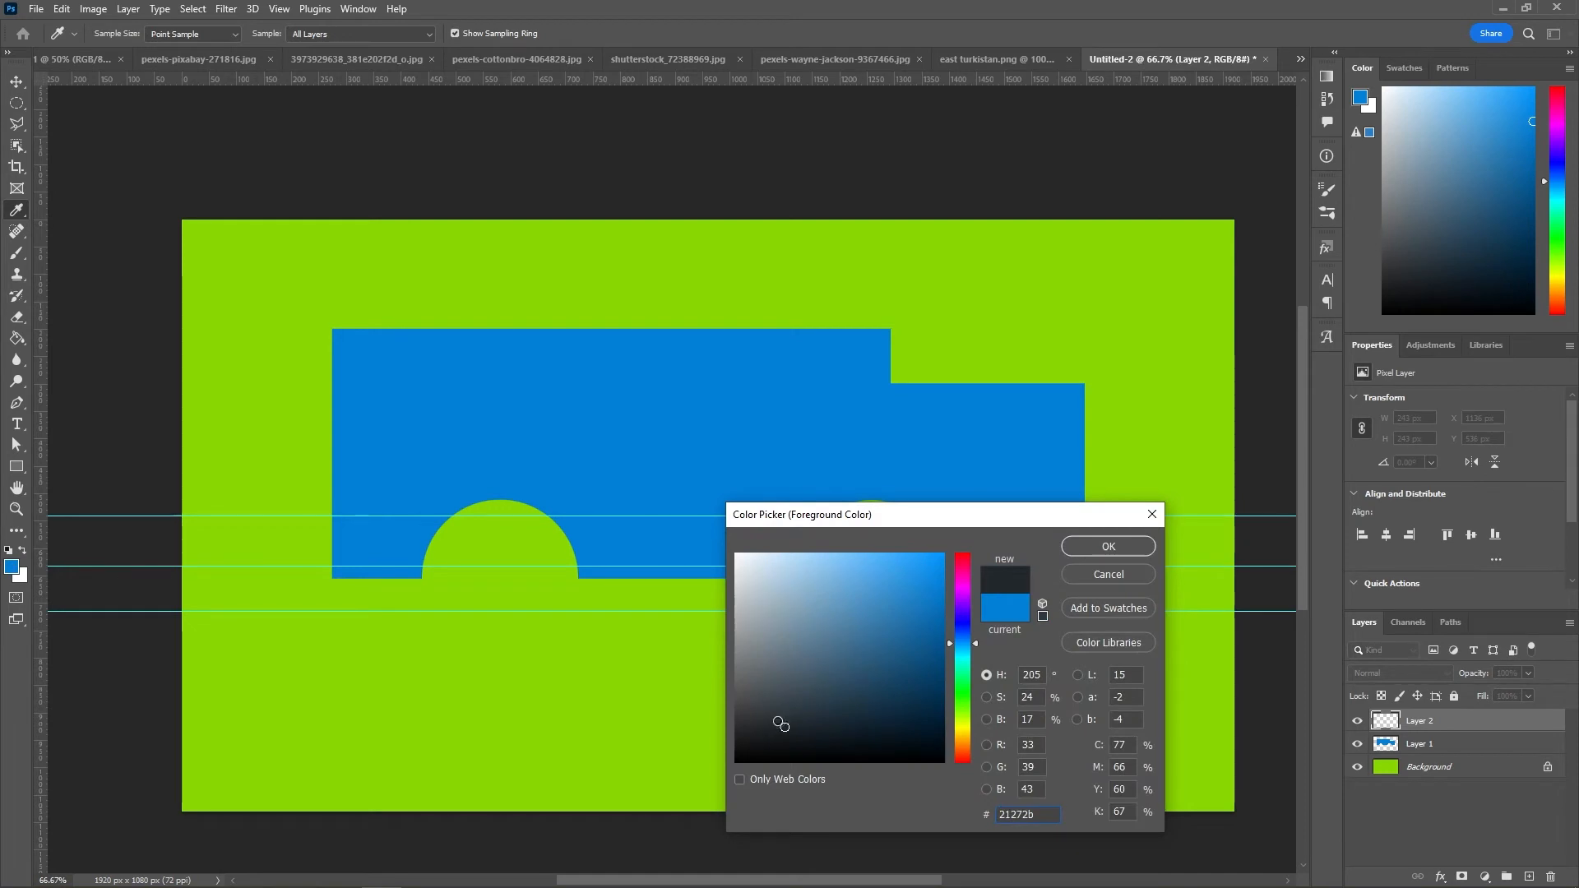
click(785, 729)
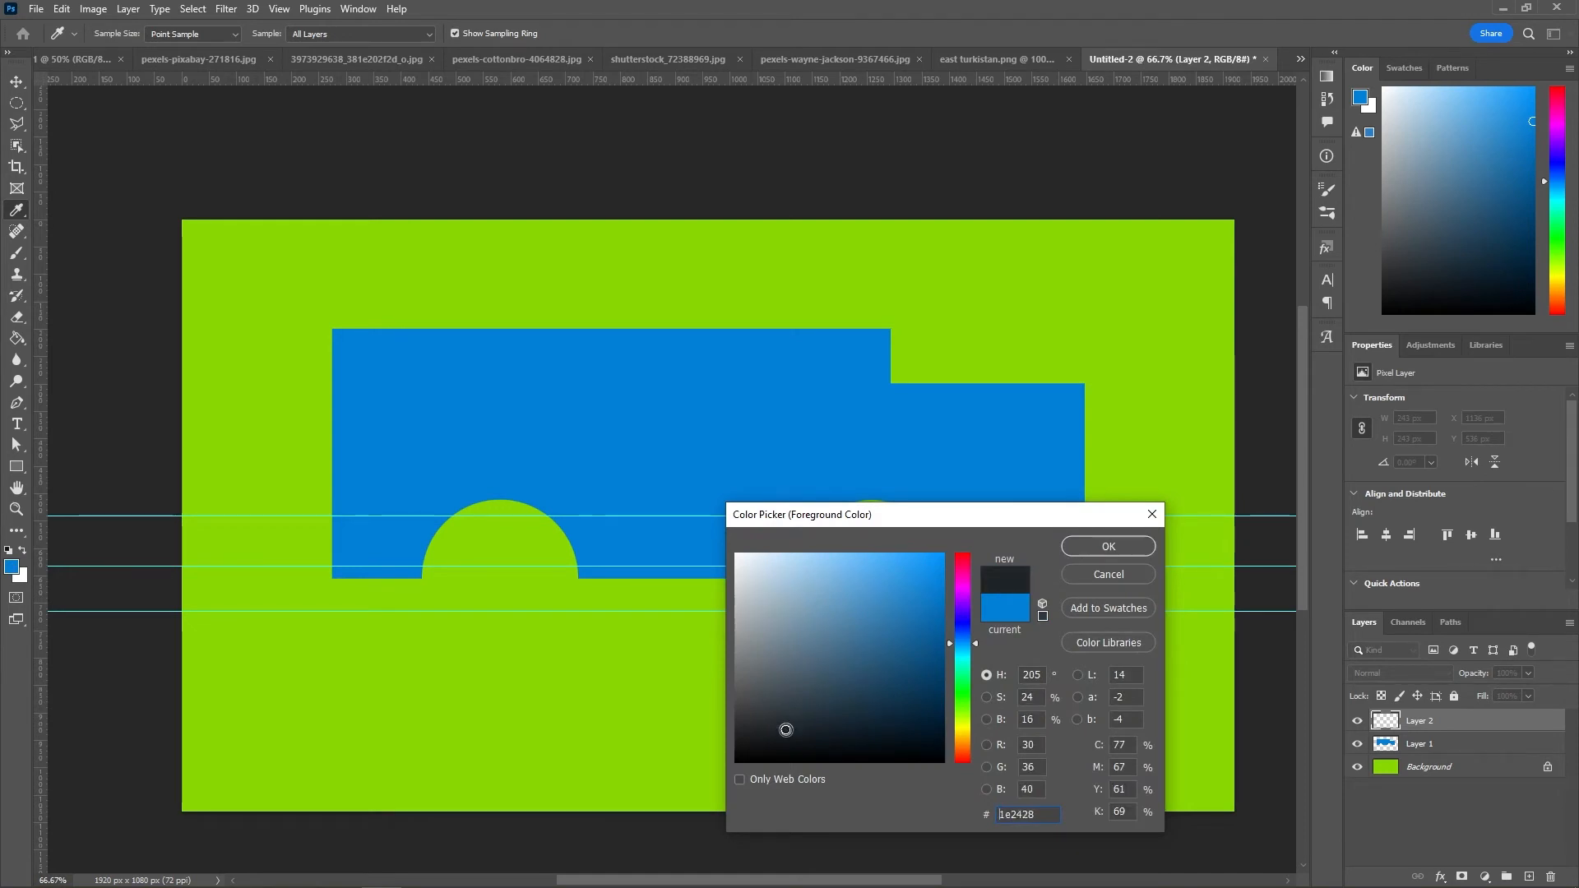
click(1109, 546)
key(m)
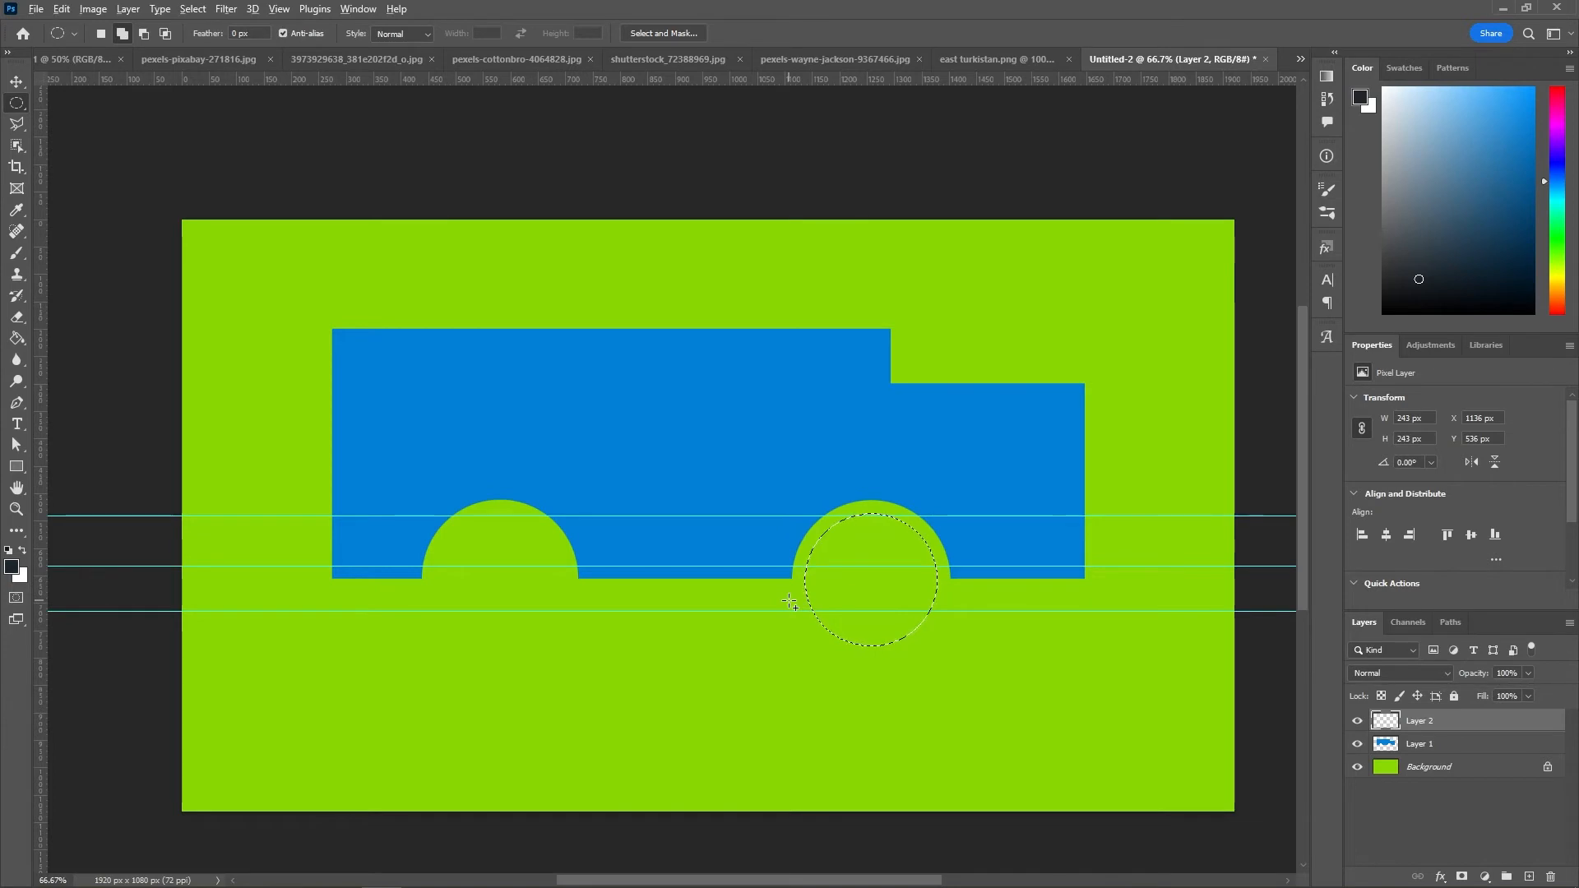
key(alt+BackSpace)
Step: Duplicate the dark wheel into the left wheel arch at about X 459 px, Y 534 px, and move the three horizontal guides off the canvas
key(v)
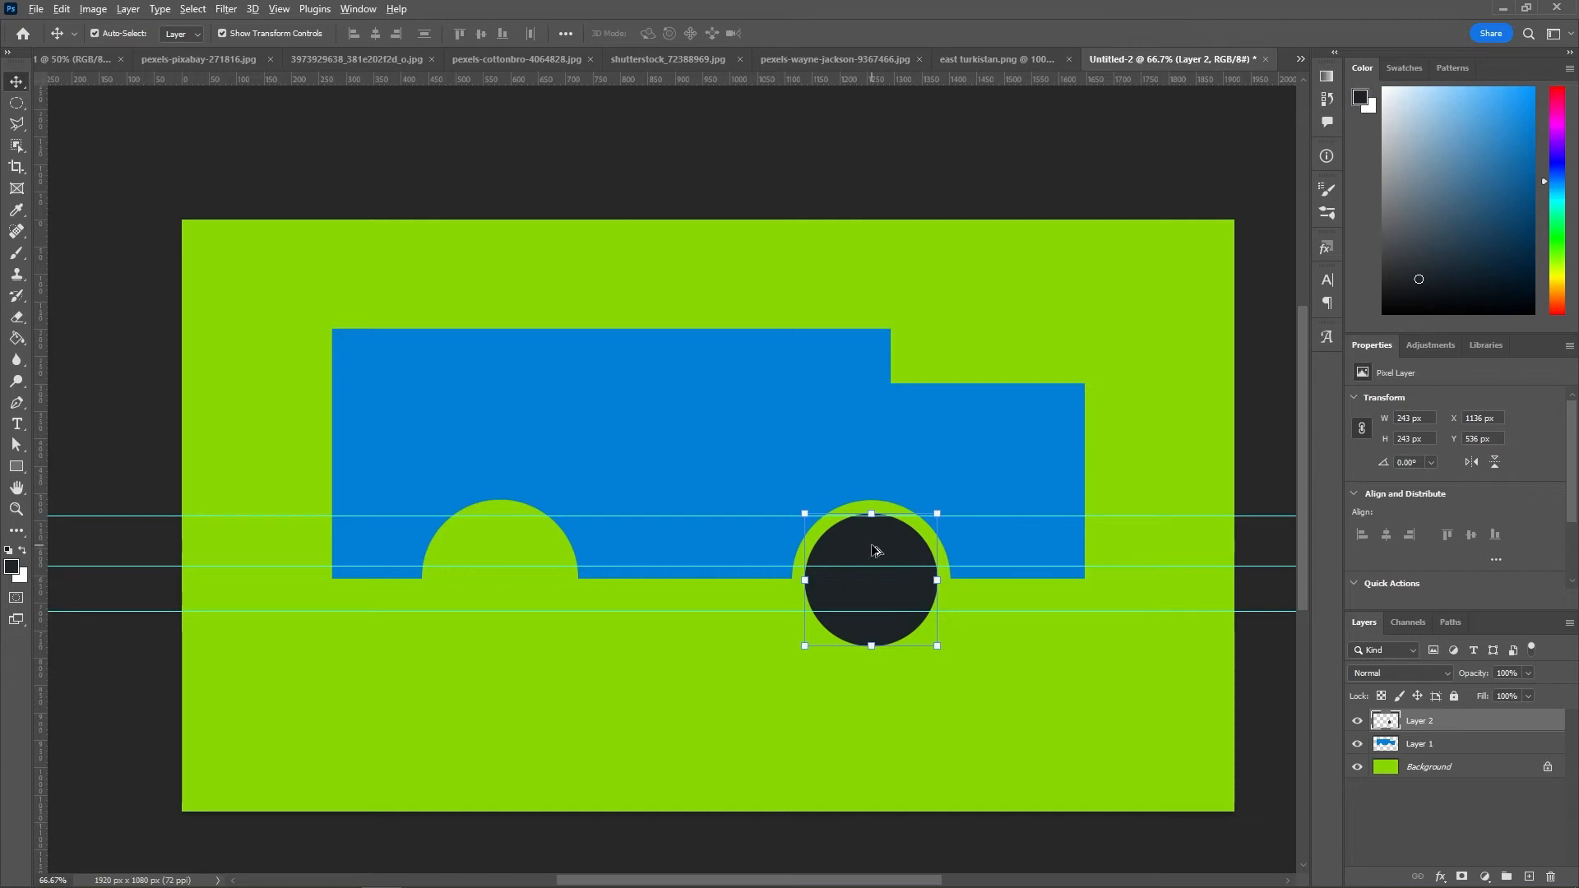
drag(872, 551, 500, 544)
drag(625, 79, 628, 200)
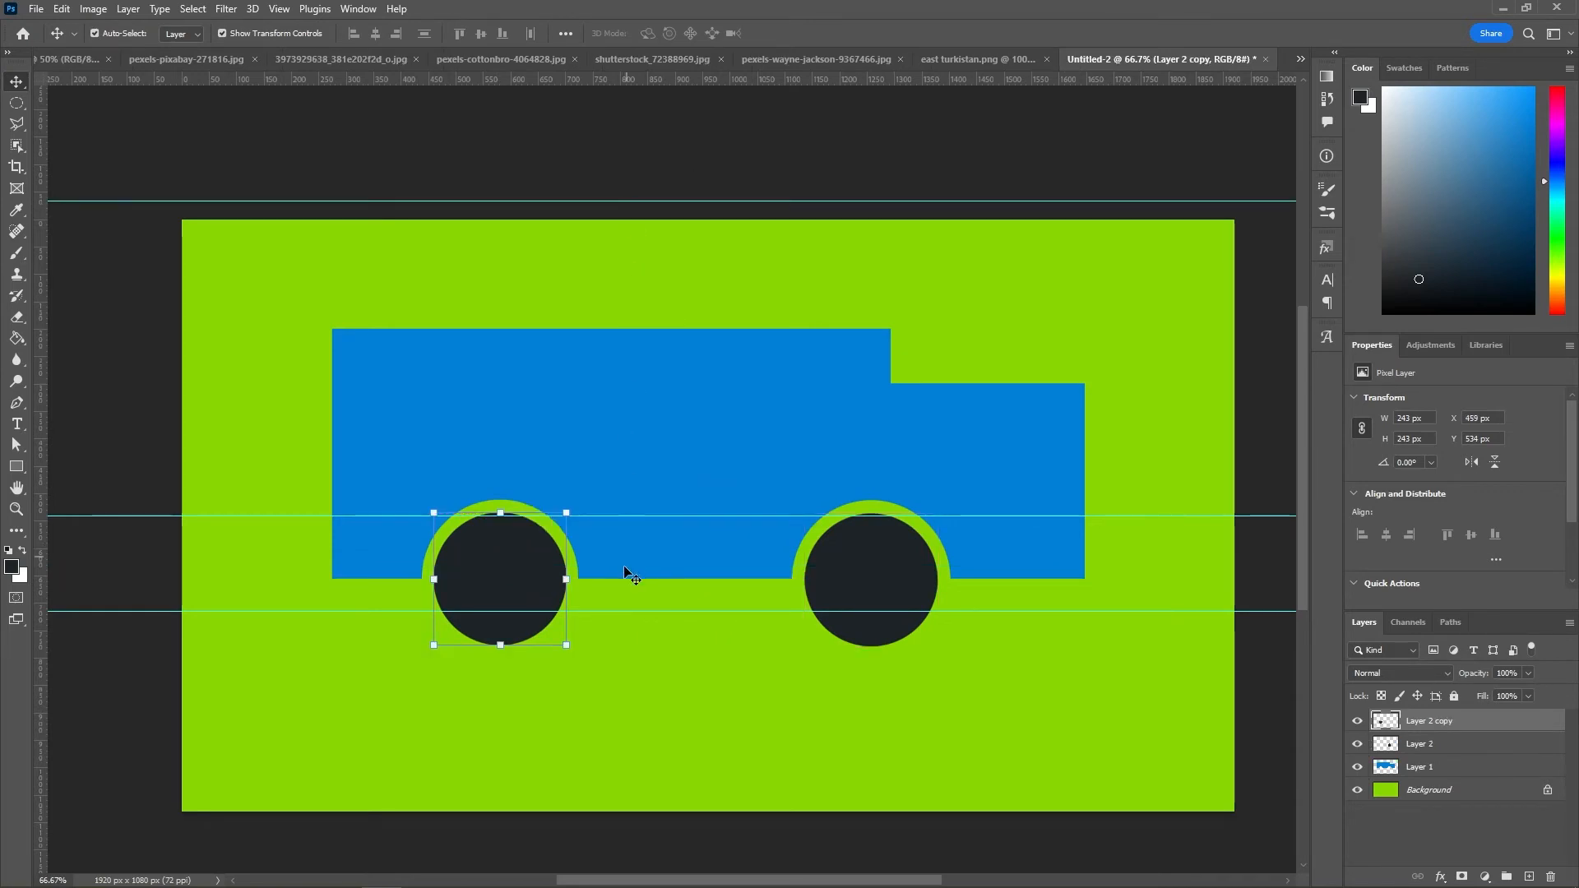
drag(623, 611, 633, 840)
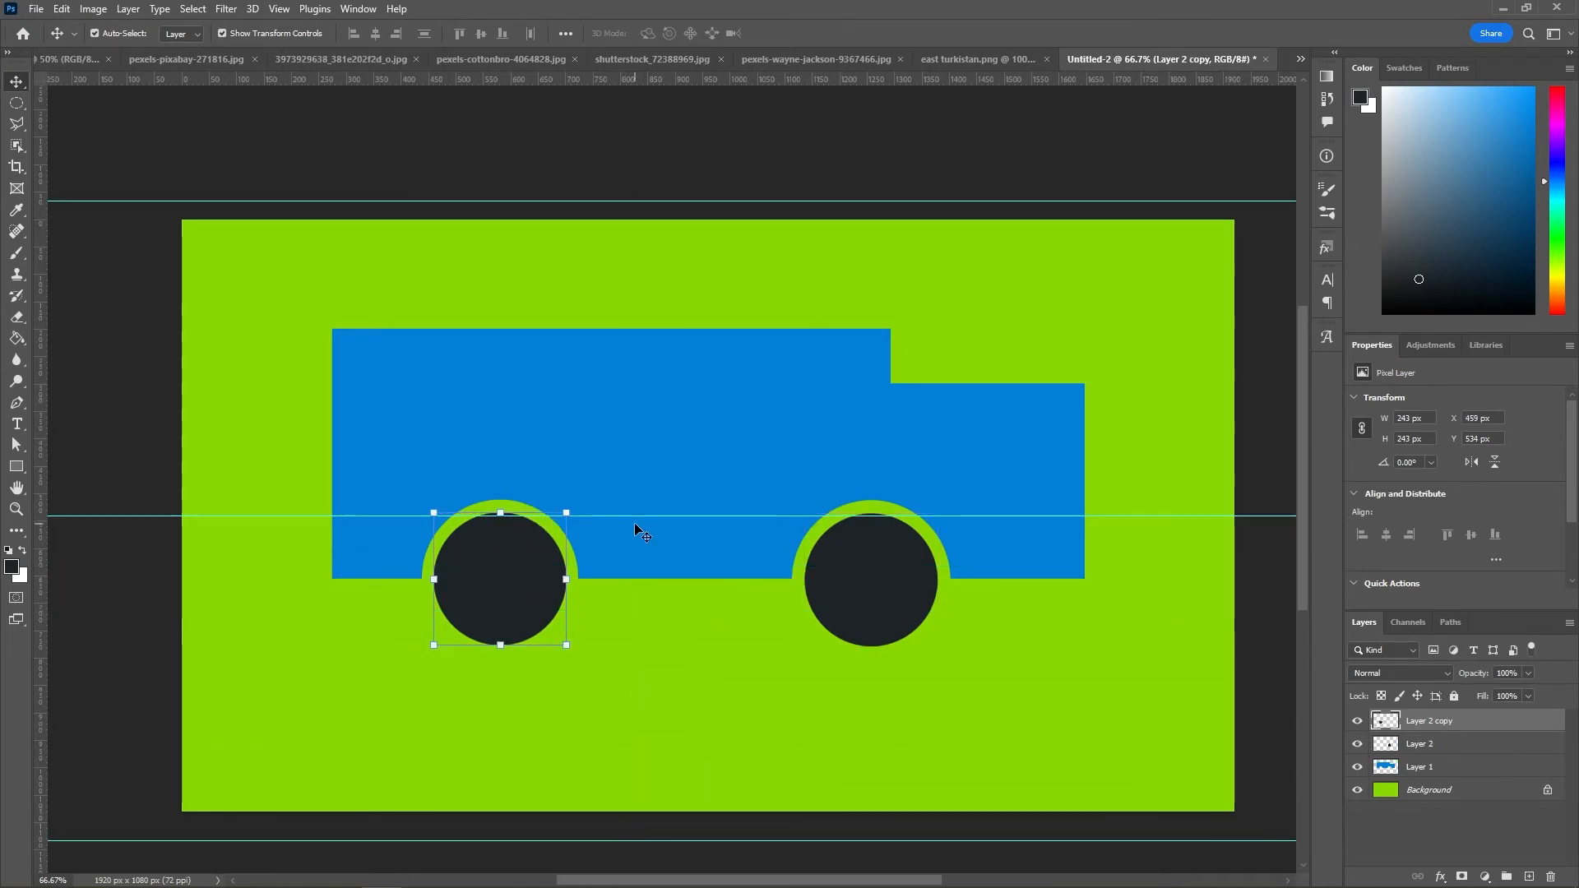
drag(638, 516, 683, 190)
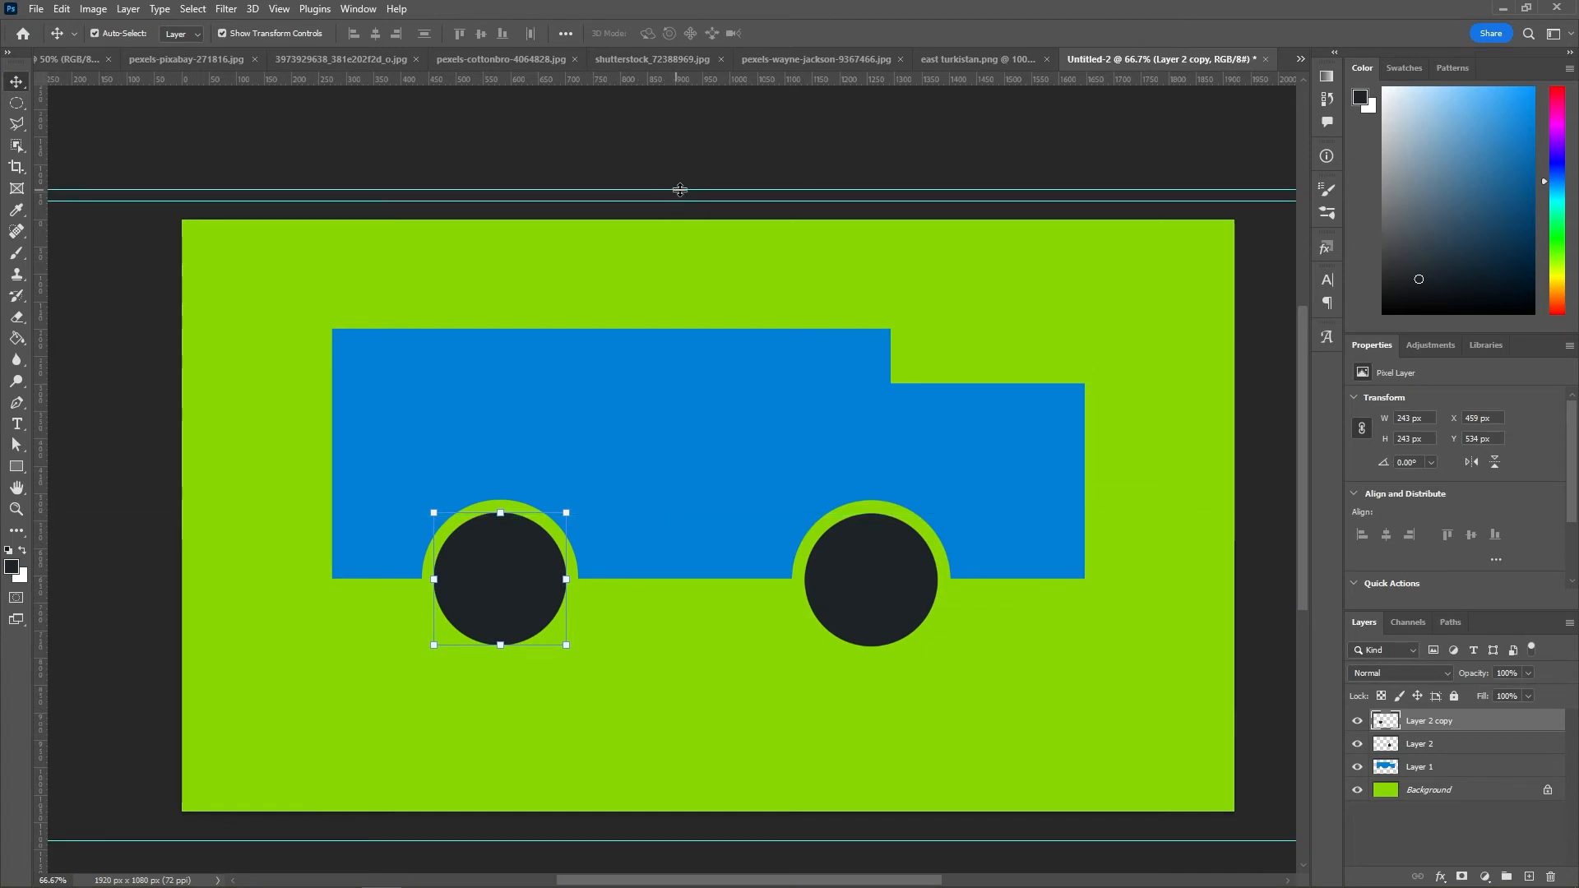
click(853, 518)
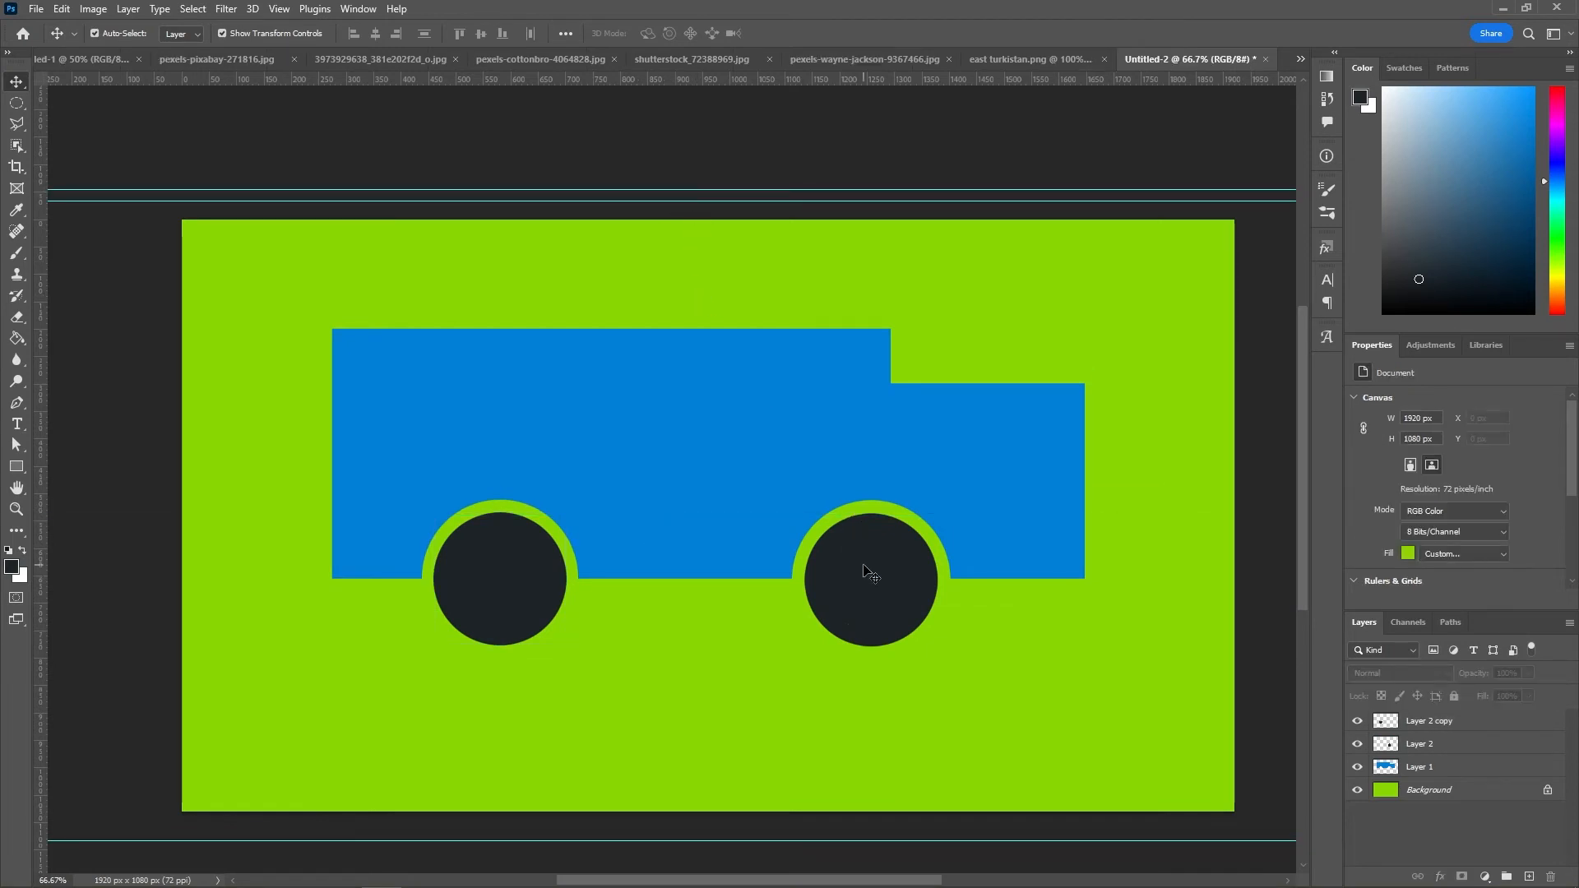
Step: Cut a rectangular window about 93 × 109 px out of the truck's cab on Layer 1 and deselect
click(818, 359)
key(m)
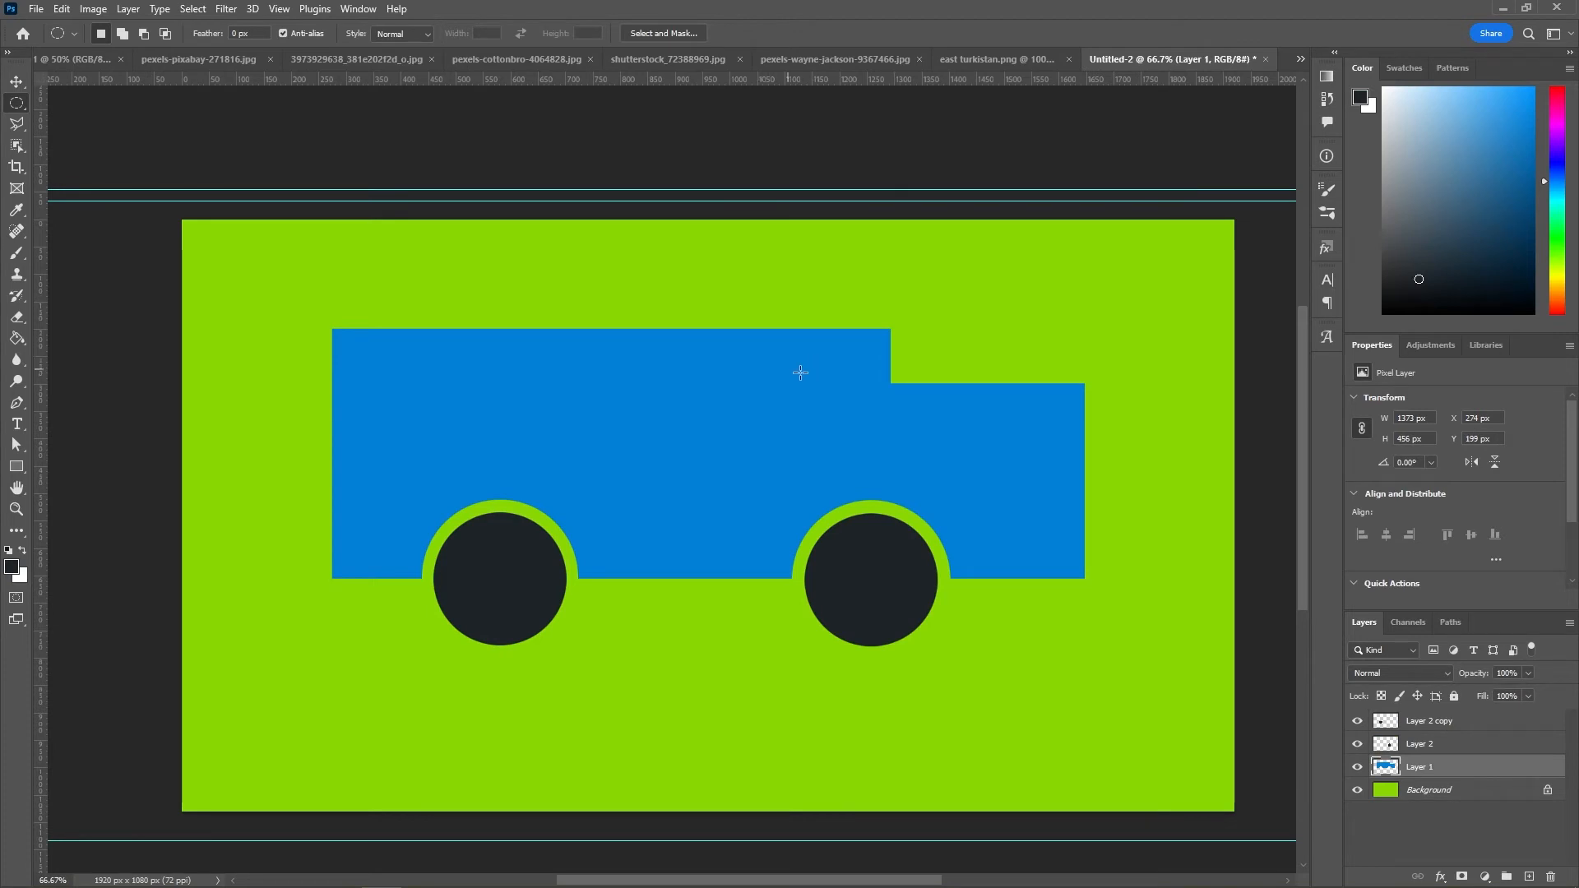
right_click(18, 102)
click(67, 101)
drag(779, 353, 828, 407)
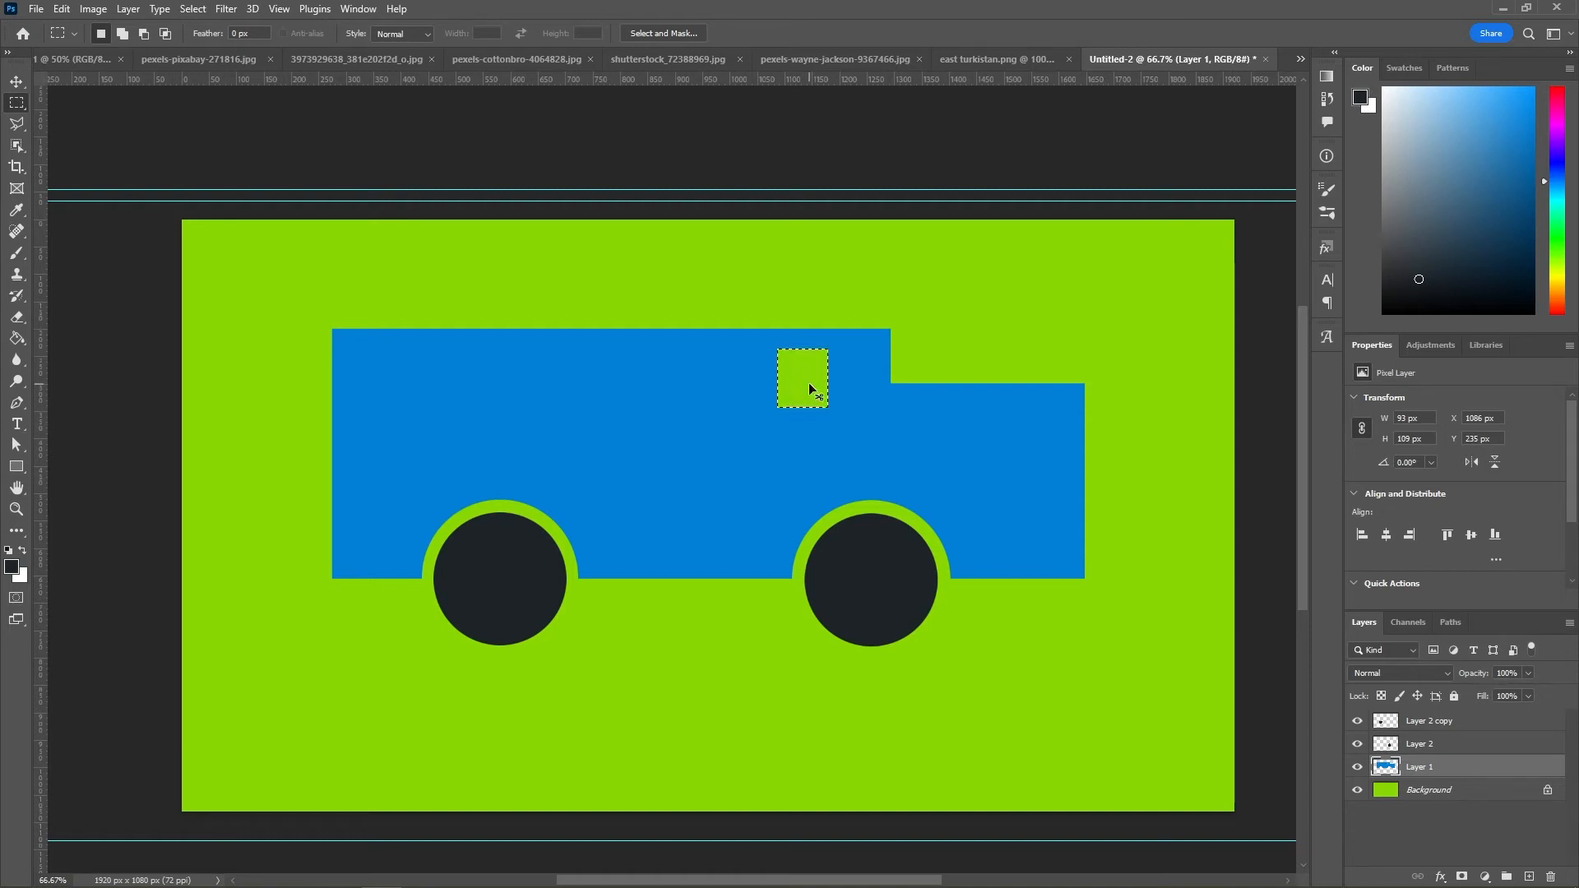
key(ctrl+d)
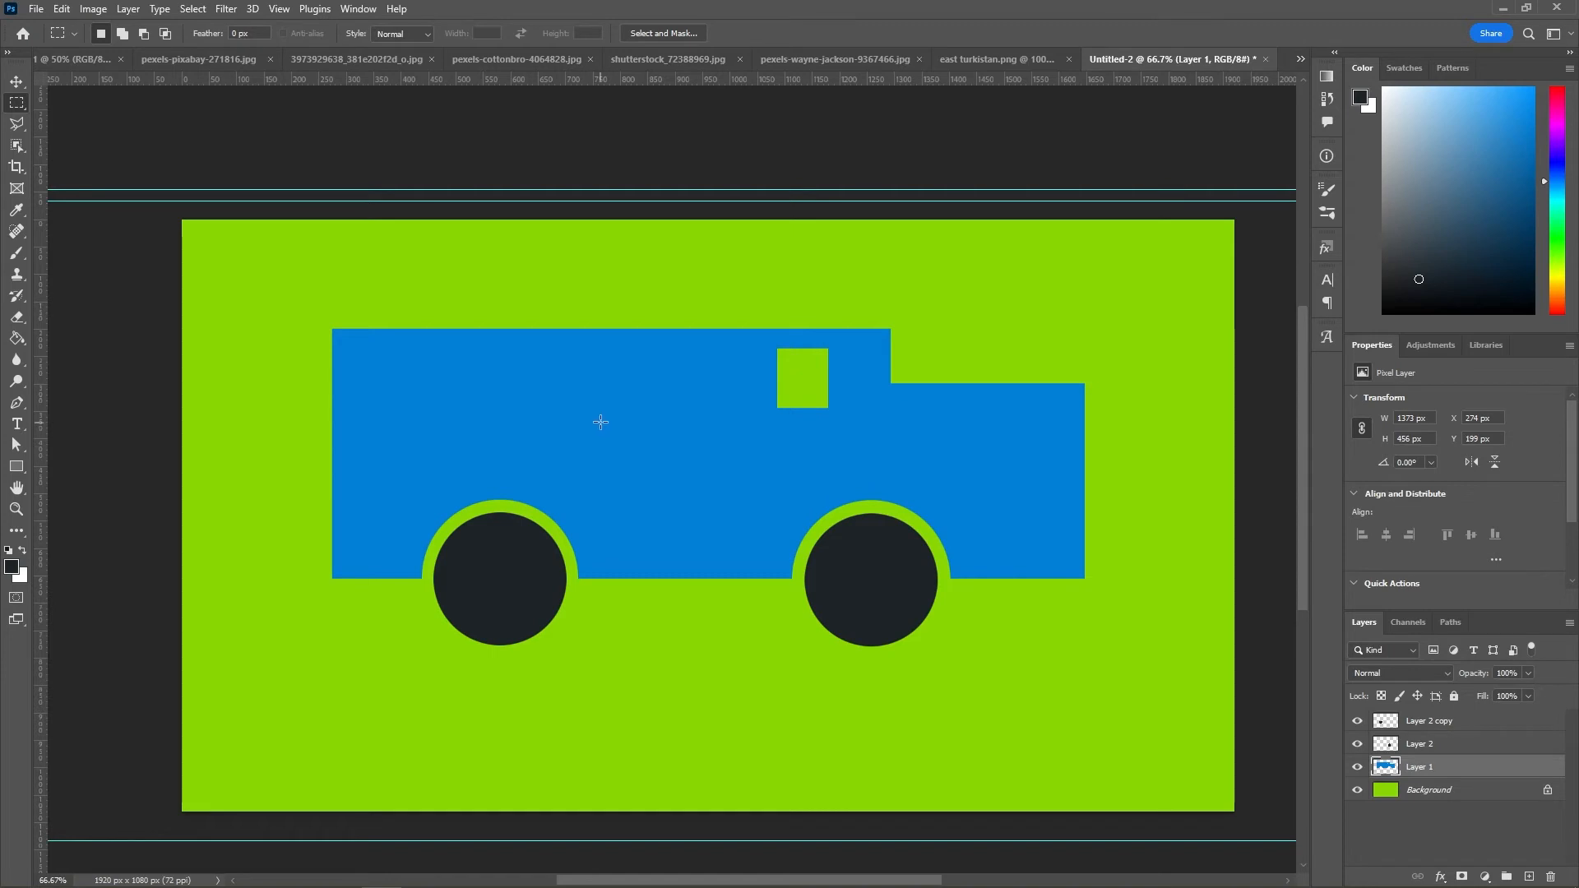
Step: Draw a rectangular door selection about 182 × 248 px between the wheels and set the foreground colour to #0460a0
drag(601, 422, 699, 556)
click(11, 568)
click(928, 572)
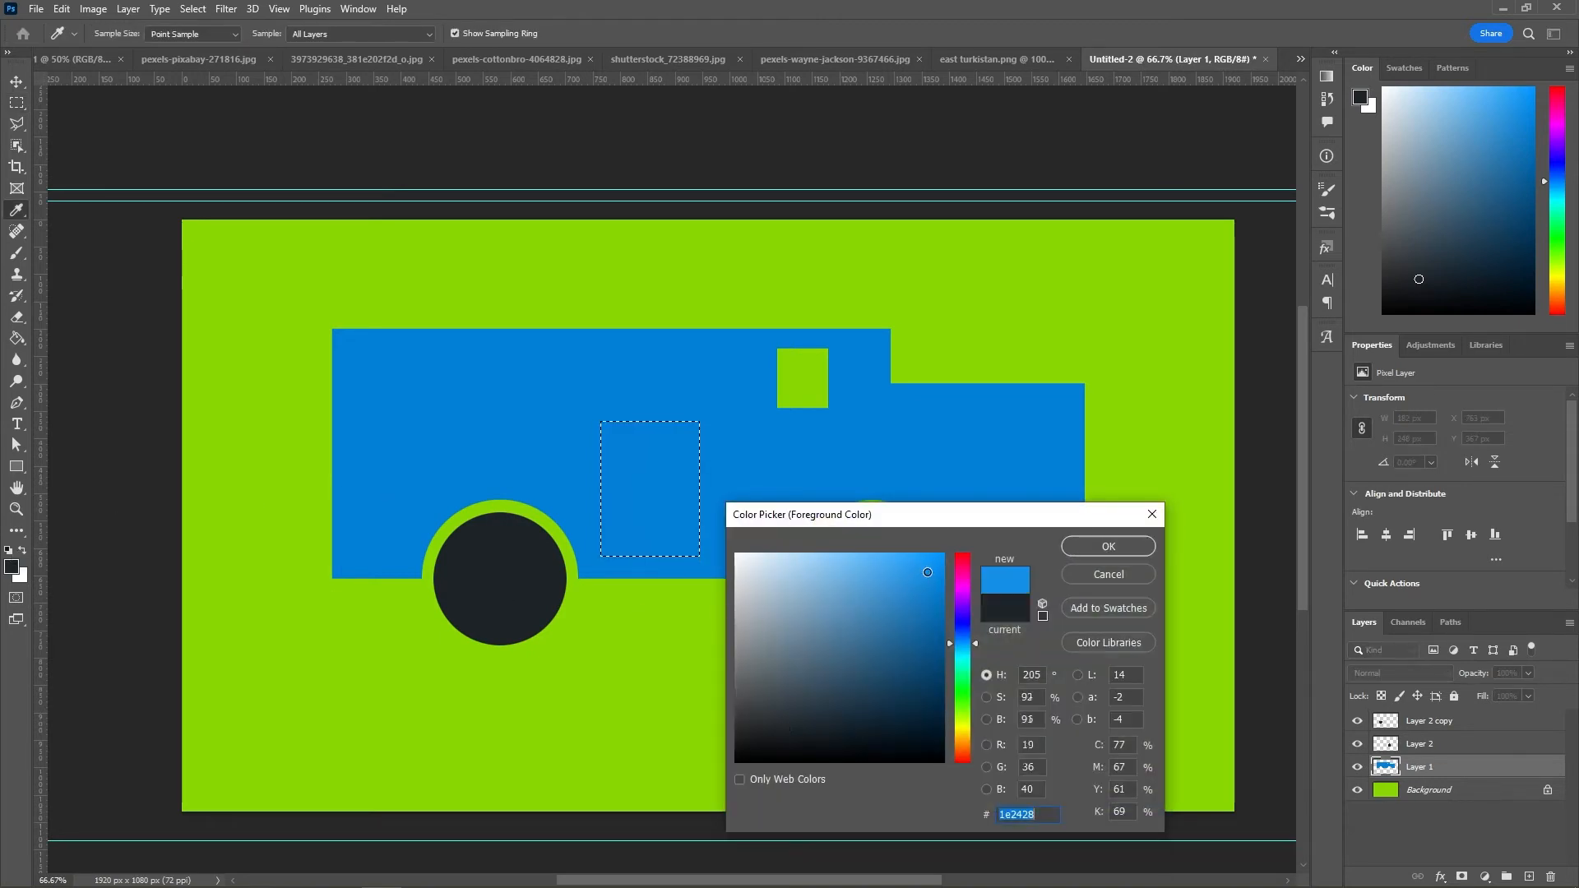
drag(927, 572, 939, 631)
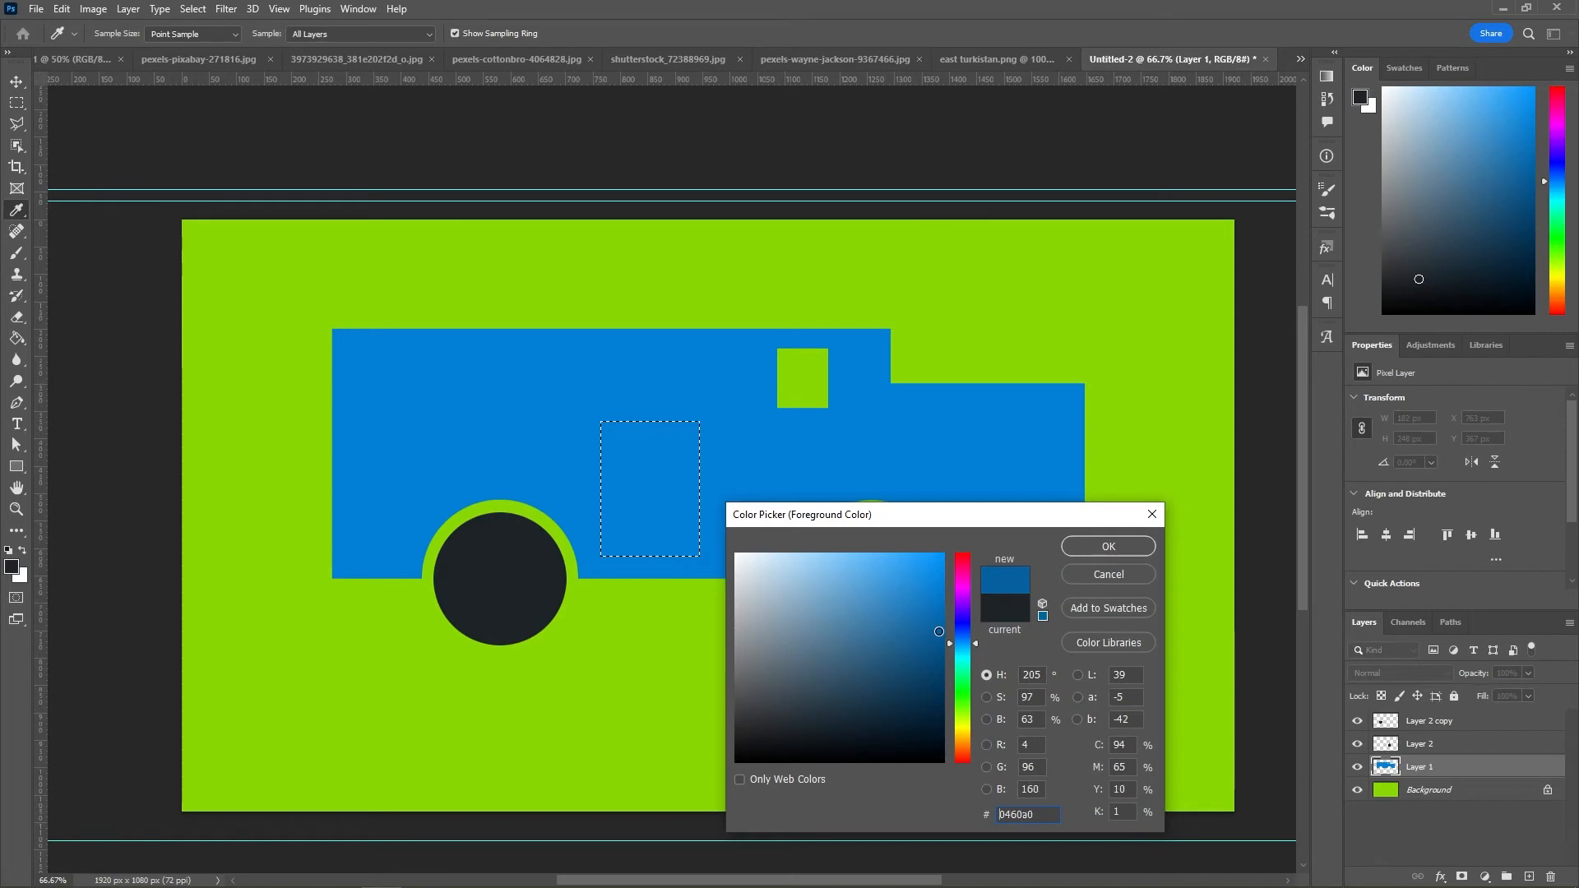
click(1102, 546)
key(m)
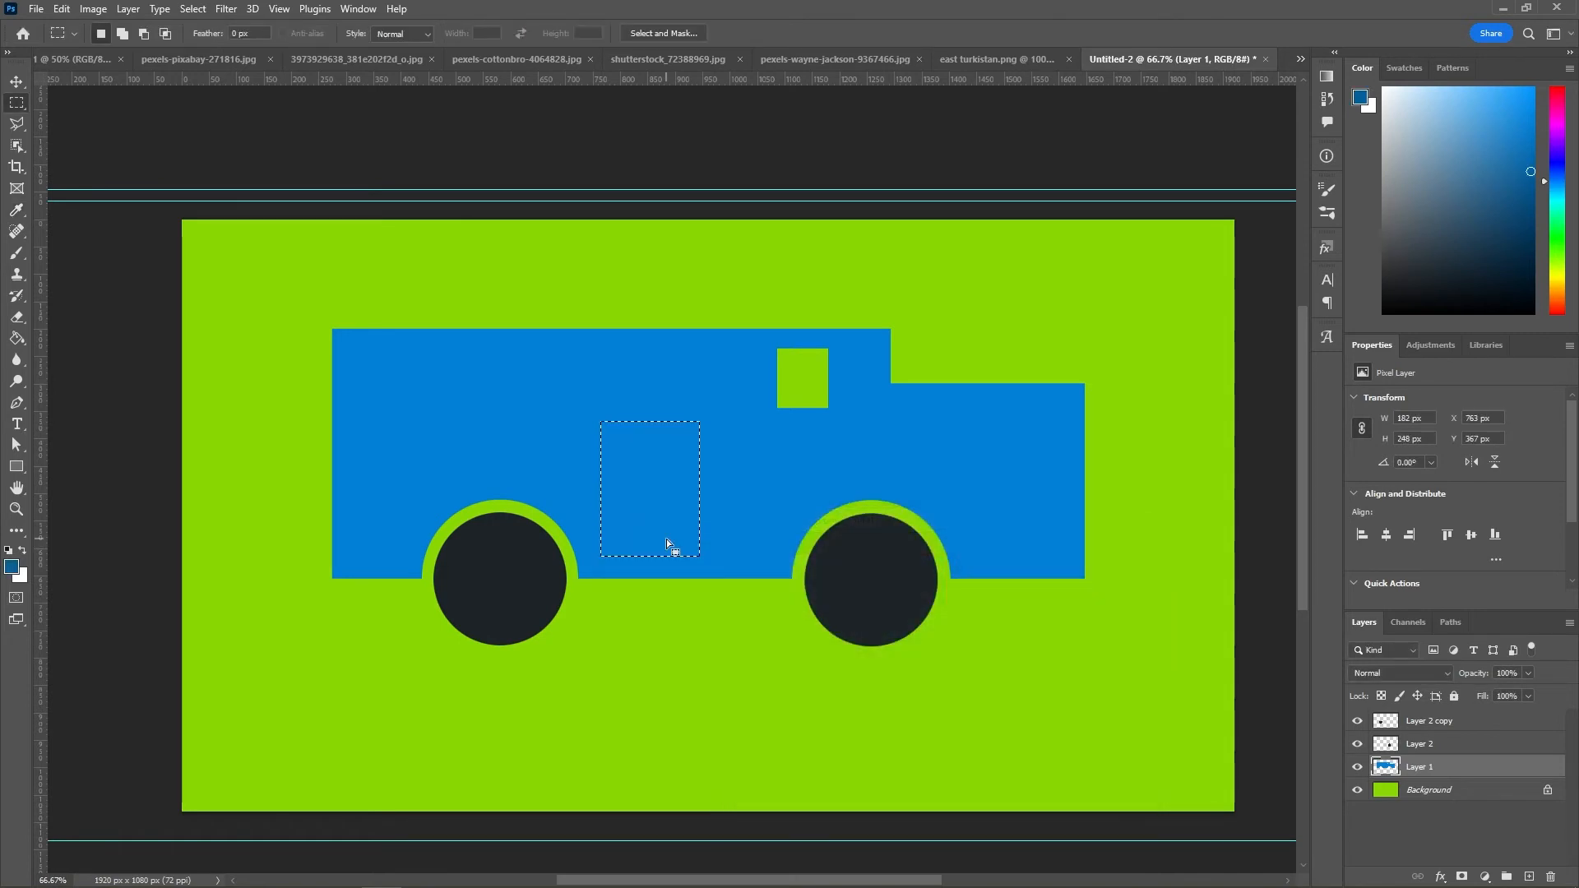
Step: Try filling the door selection with dark blue directly on the truck's layer, and undo the deselection and fill
key(alt+BackSpace)
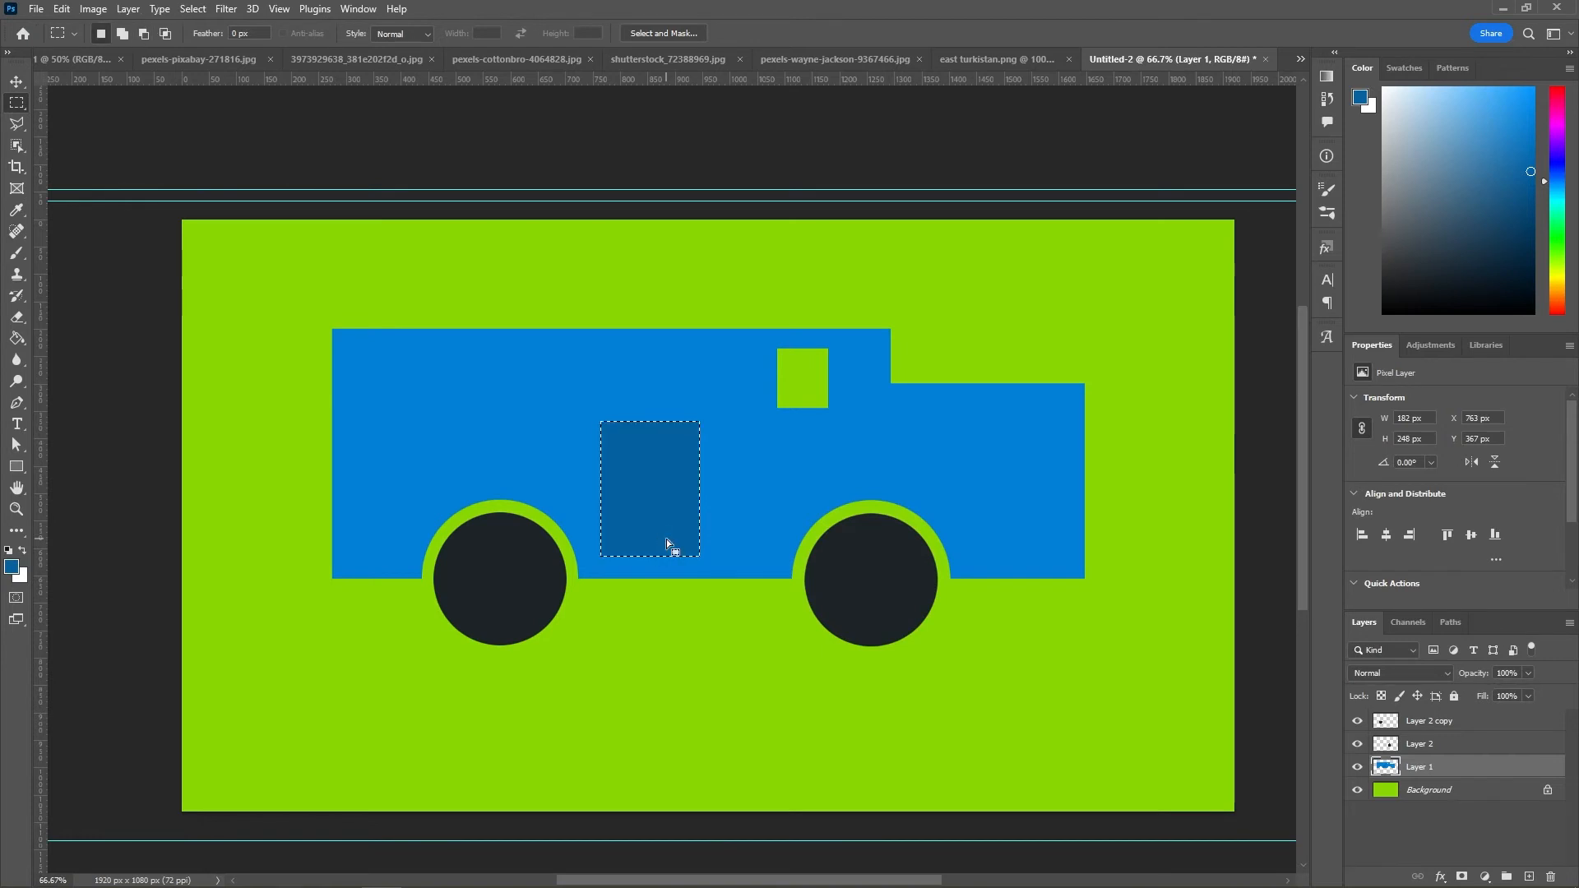
key(ctrl+d)
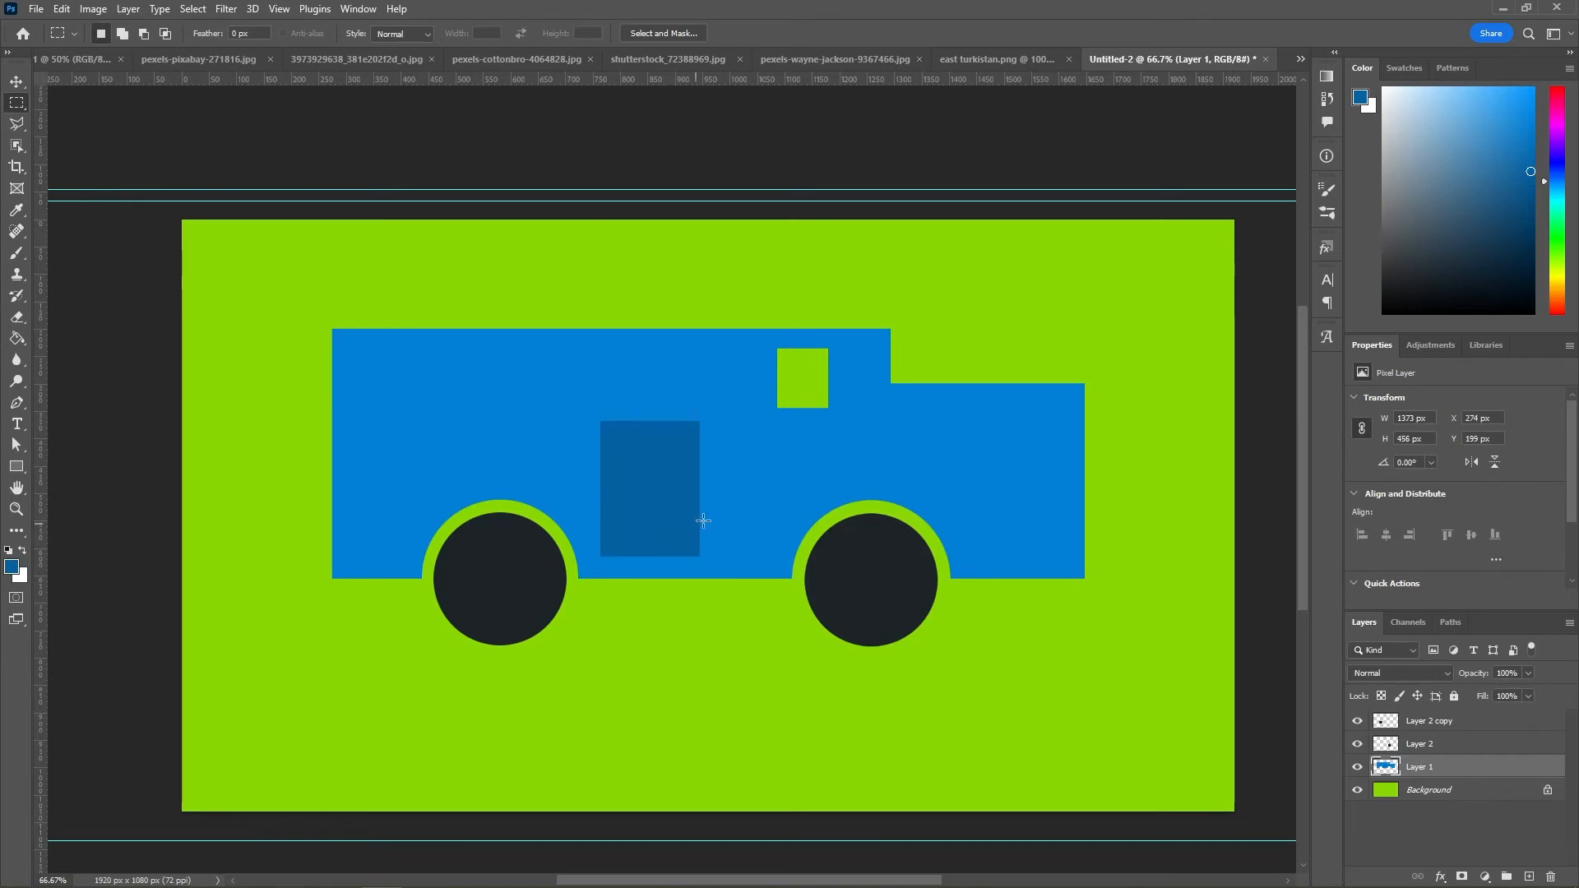
key(ctrl+shift+d)
key(alt+BackSpace)
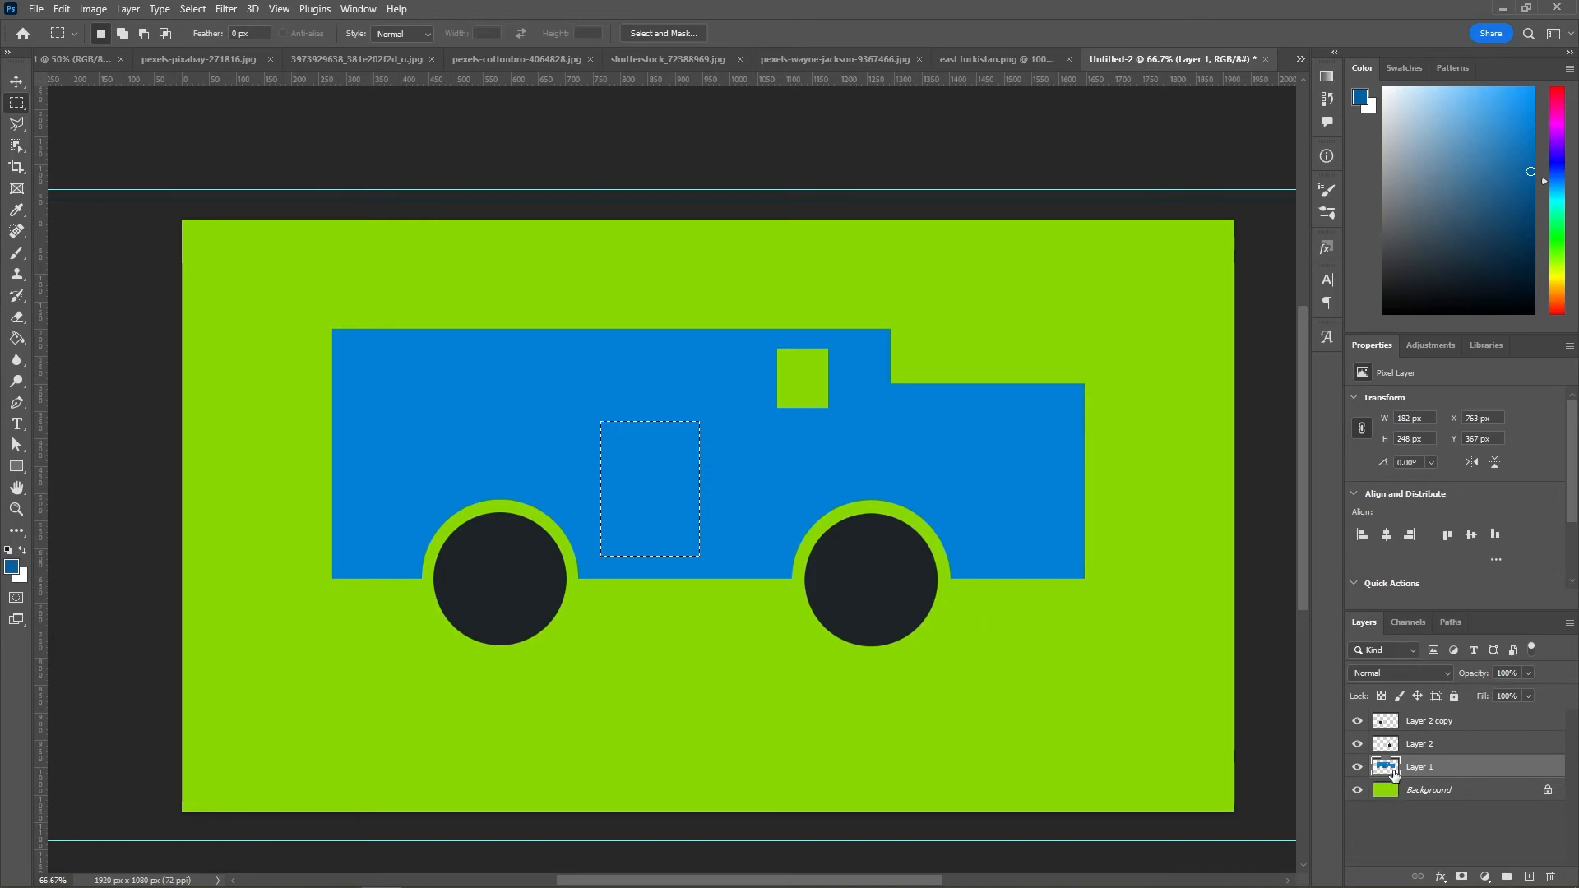
Step: Fill the door selection on a new layer above the truck body, deselect, and shift the door to about X 778 px, Y 384 px
click(1527, 877)
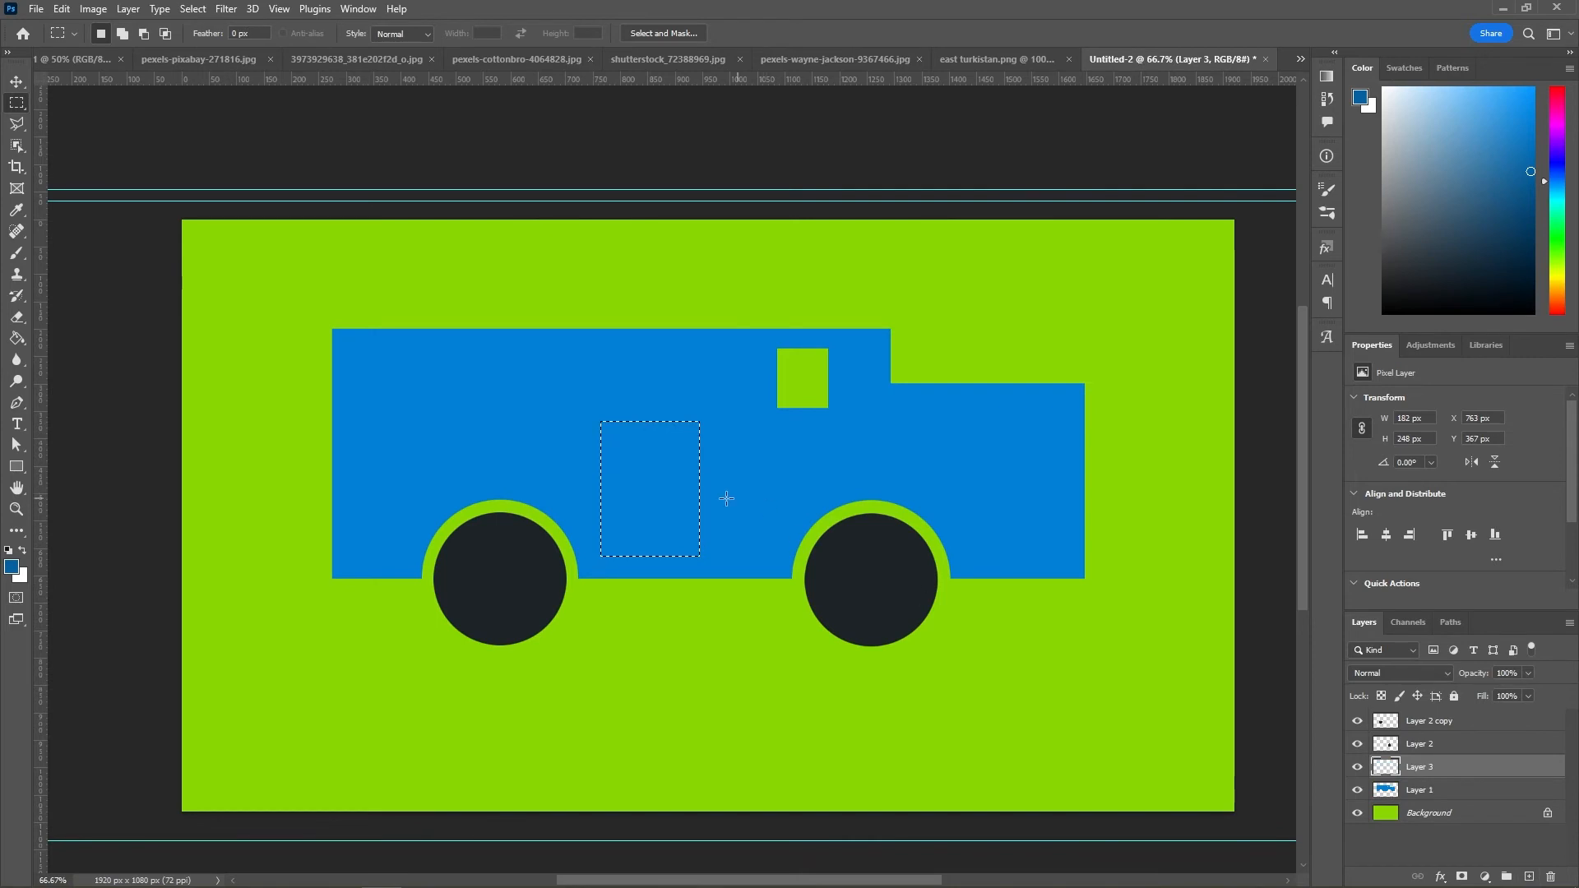
key(alt+BackSpace)
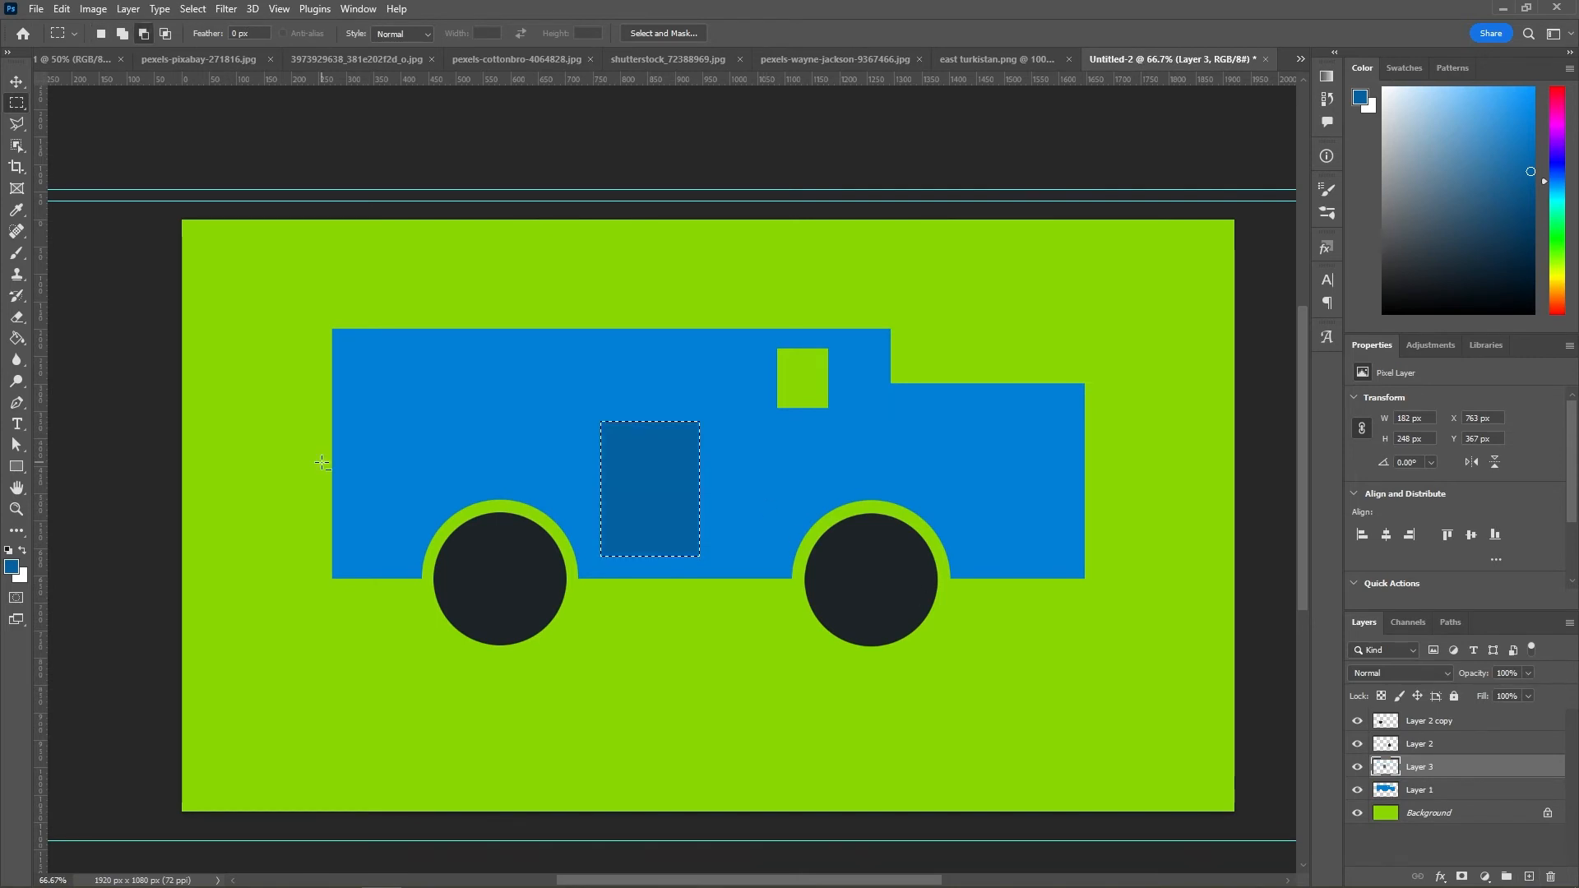
key(ctrl+d)
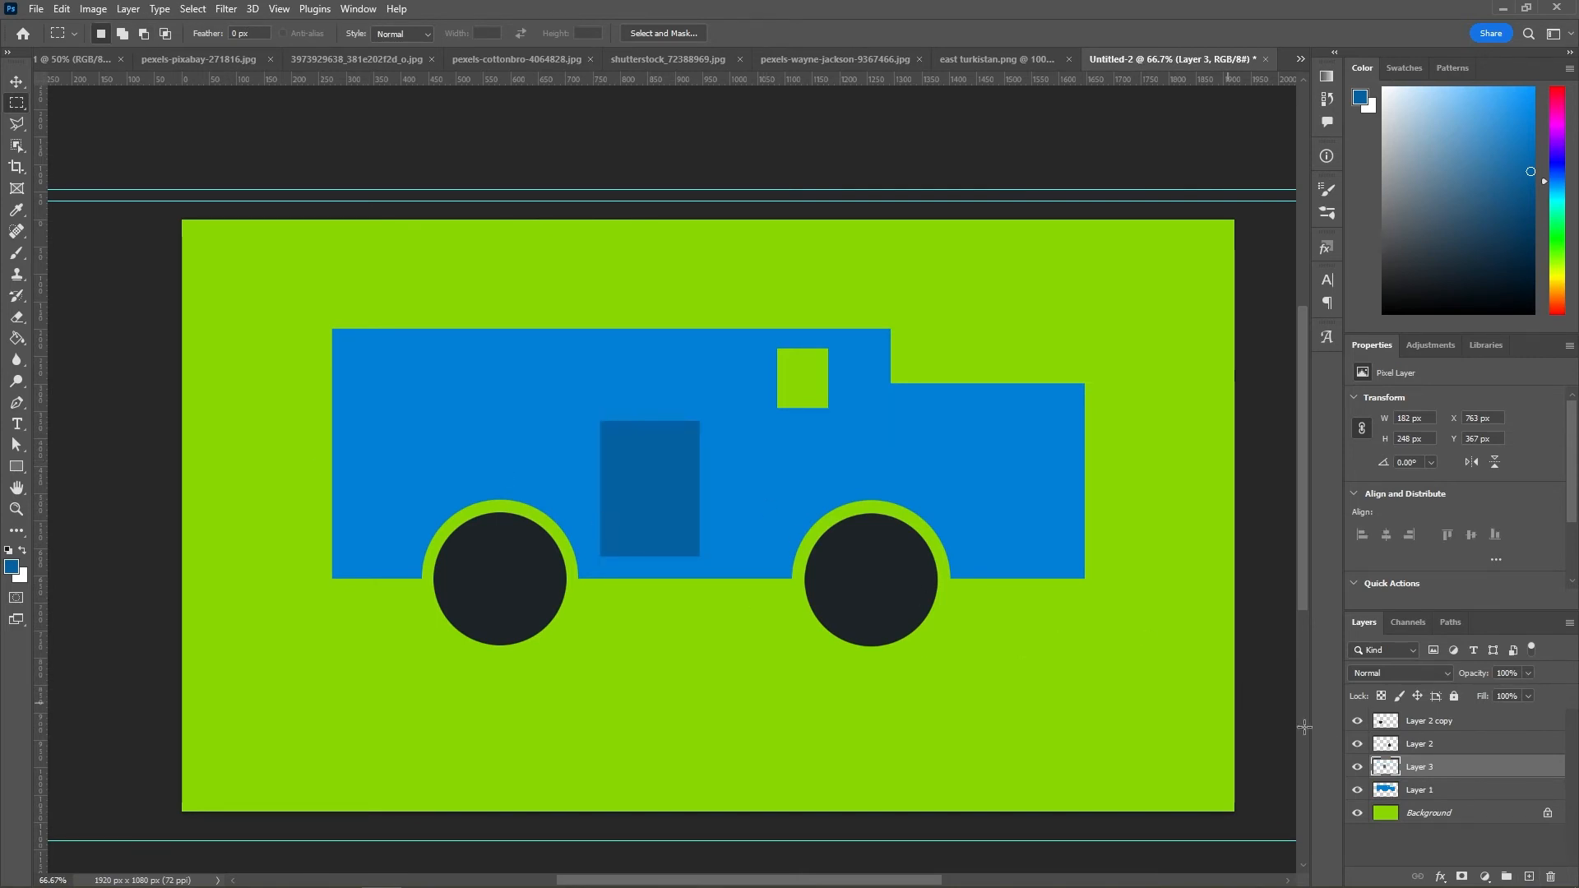
drag(658, 478, 659, 481)
mouse_move(660, 483)
mouse_down()
mouse_move(698, 496)
mouse_move(715, 478)
mouse_move(662, 491)
mouse_up()
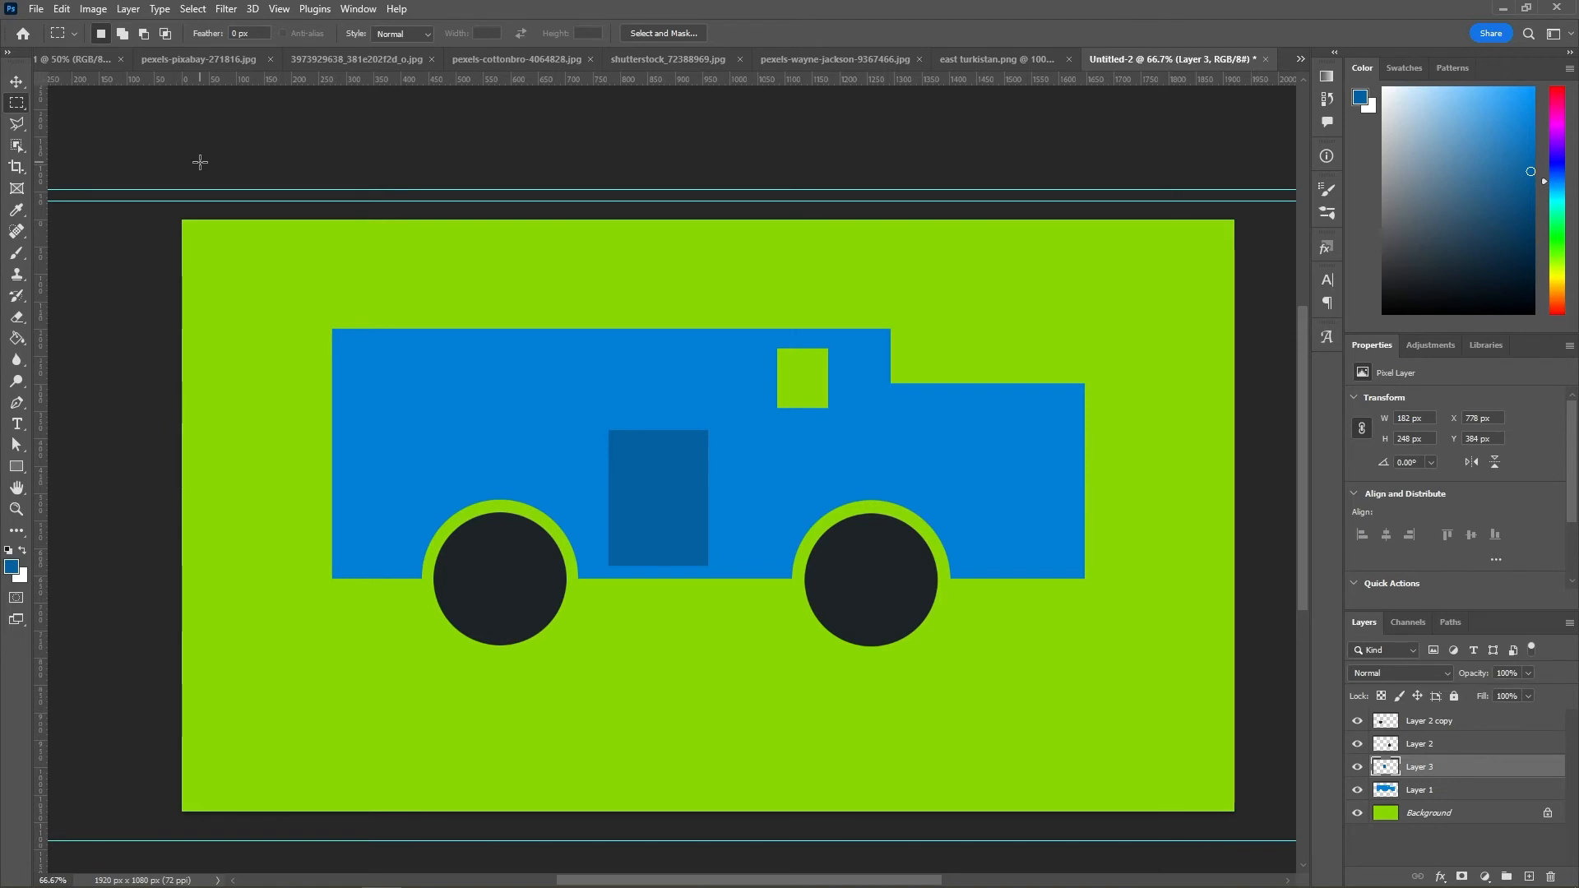
Step: In the room photo pexels-pixabay-271816.jpg, select the wall painting with a rectangular marquee about 494 × 331 px and cut it to a new layer
click(87, 61)
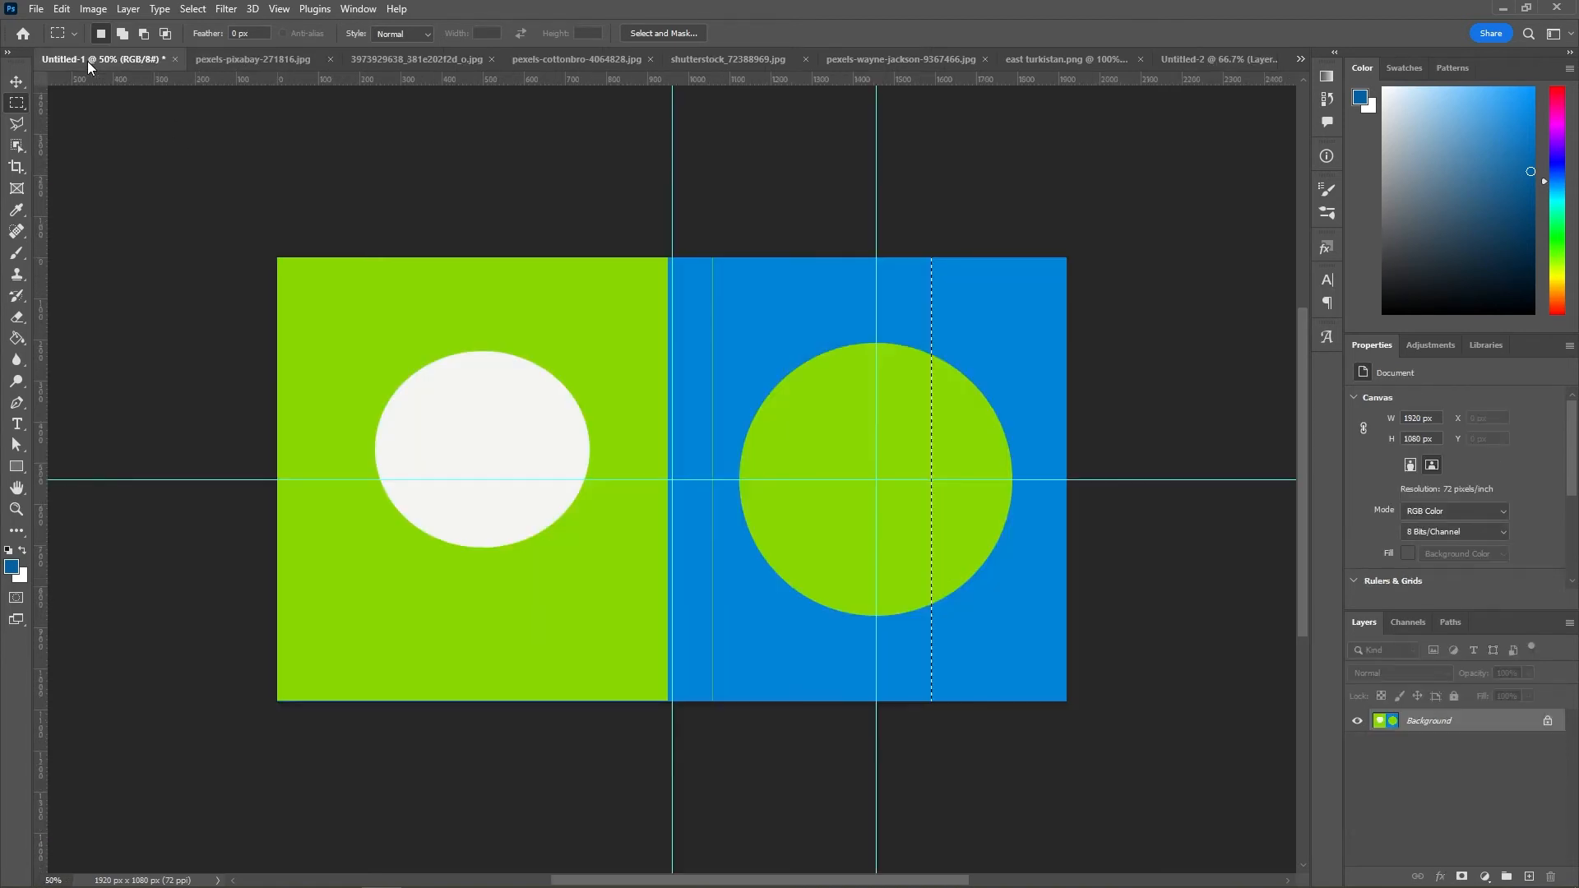
click(245, 64)
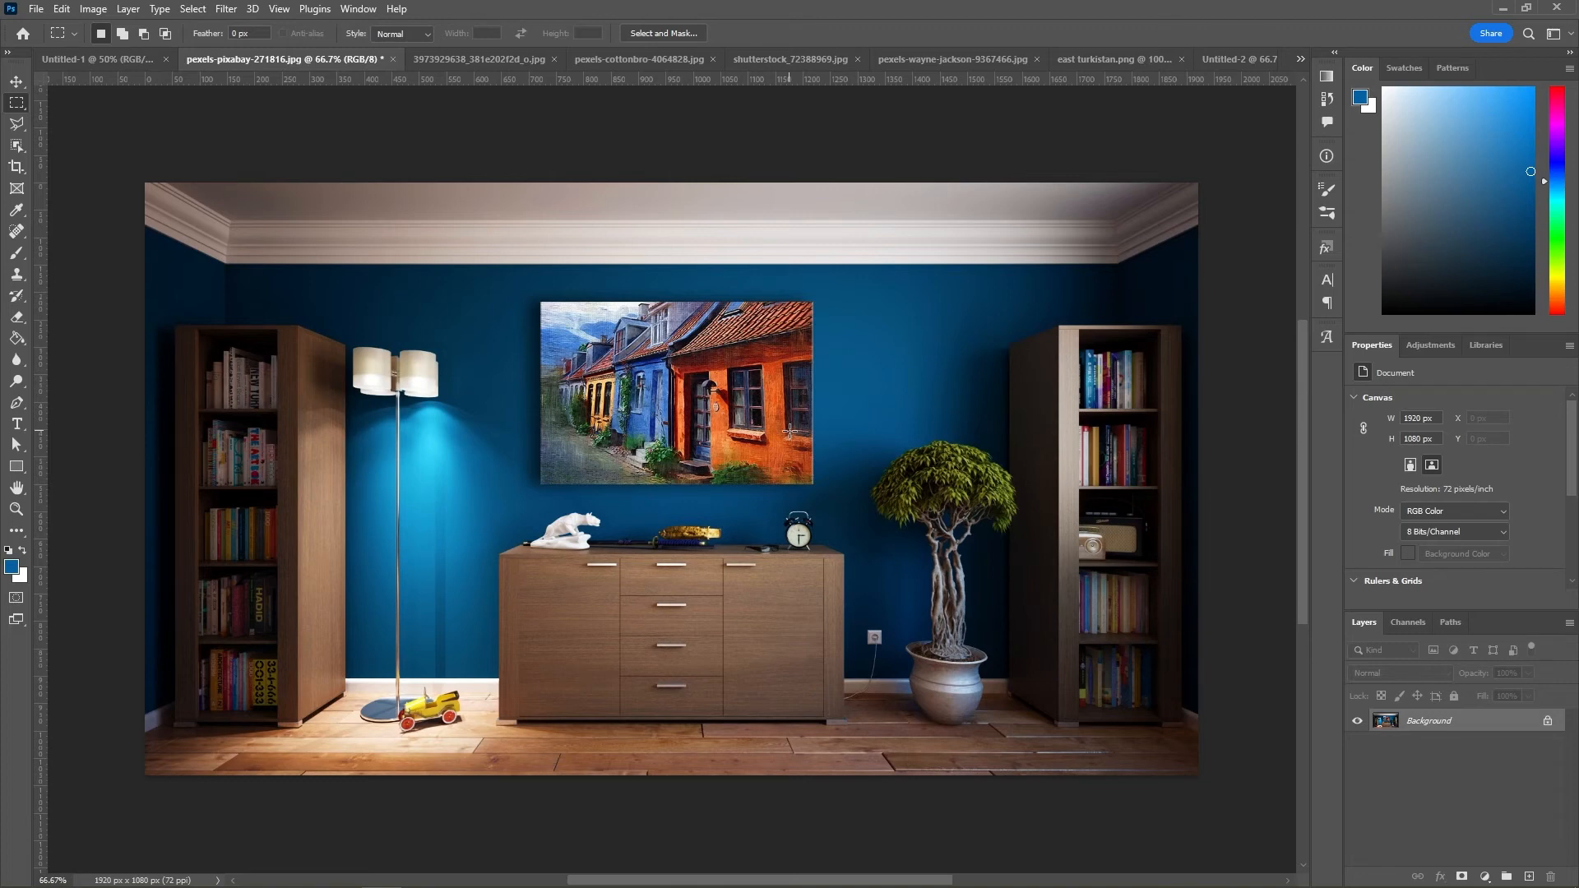
key(ctrl+1)
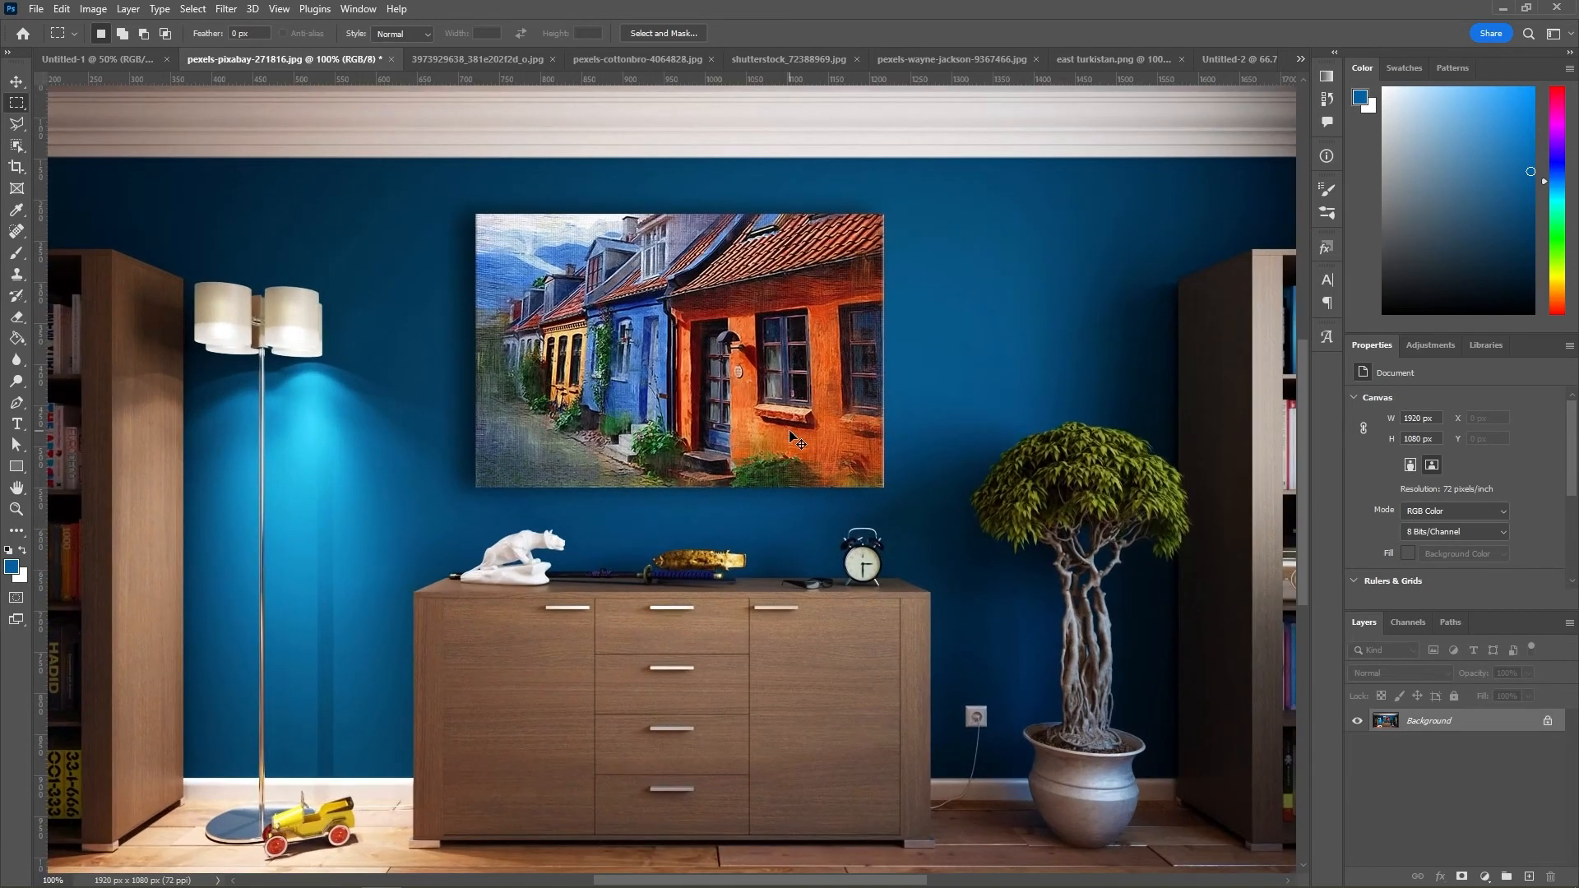
right_click(17, 104)
click(57, 102)
mouse_move(477, 215)
mouse_down()
mouse_move(859, 431)
mouse_move(883, 486)
mouse_up()
right_click(766, 352)
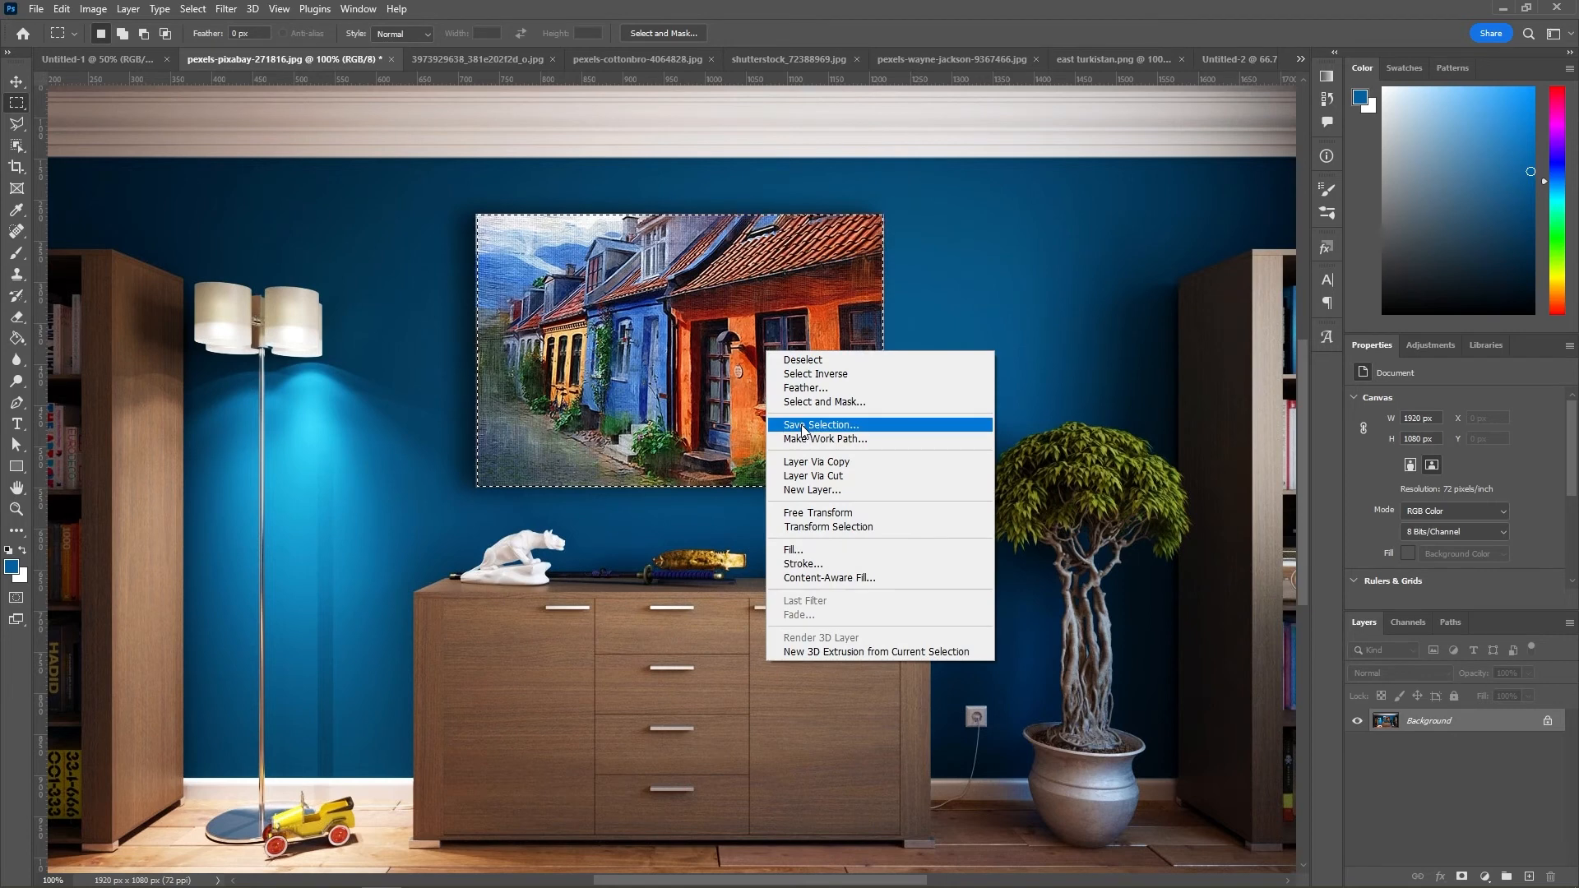
click(812, 477)
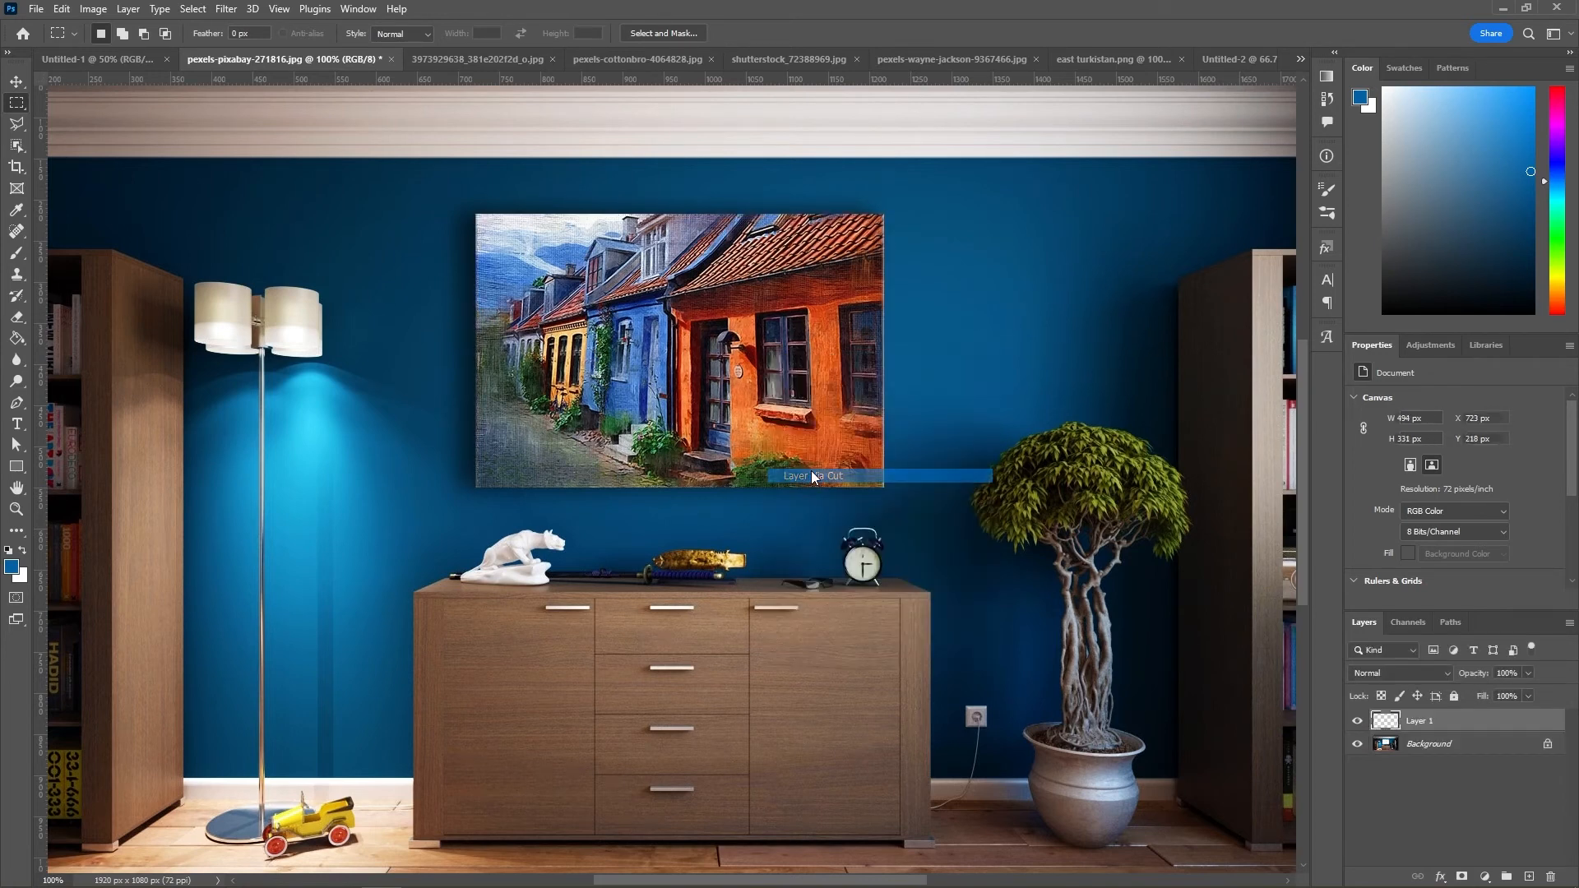
Step: Examine the cut-out painting and the remaining background by toggling the visibility of Layer 1 and Background
click(1357, 721)
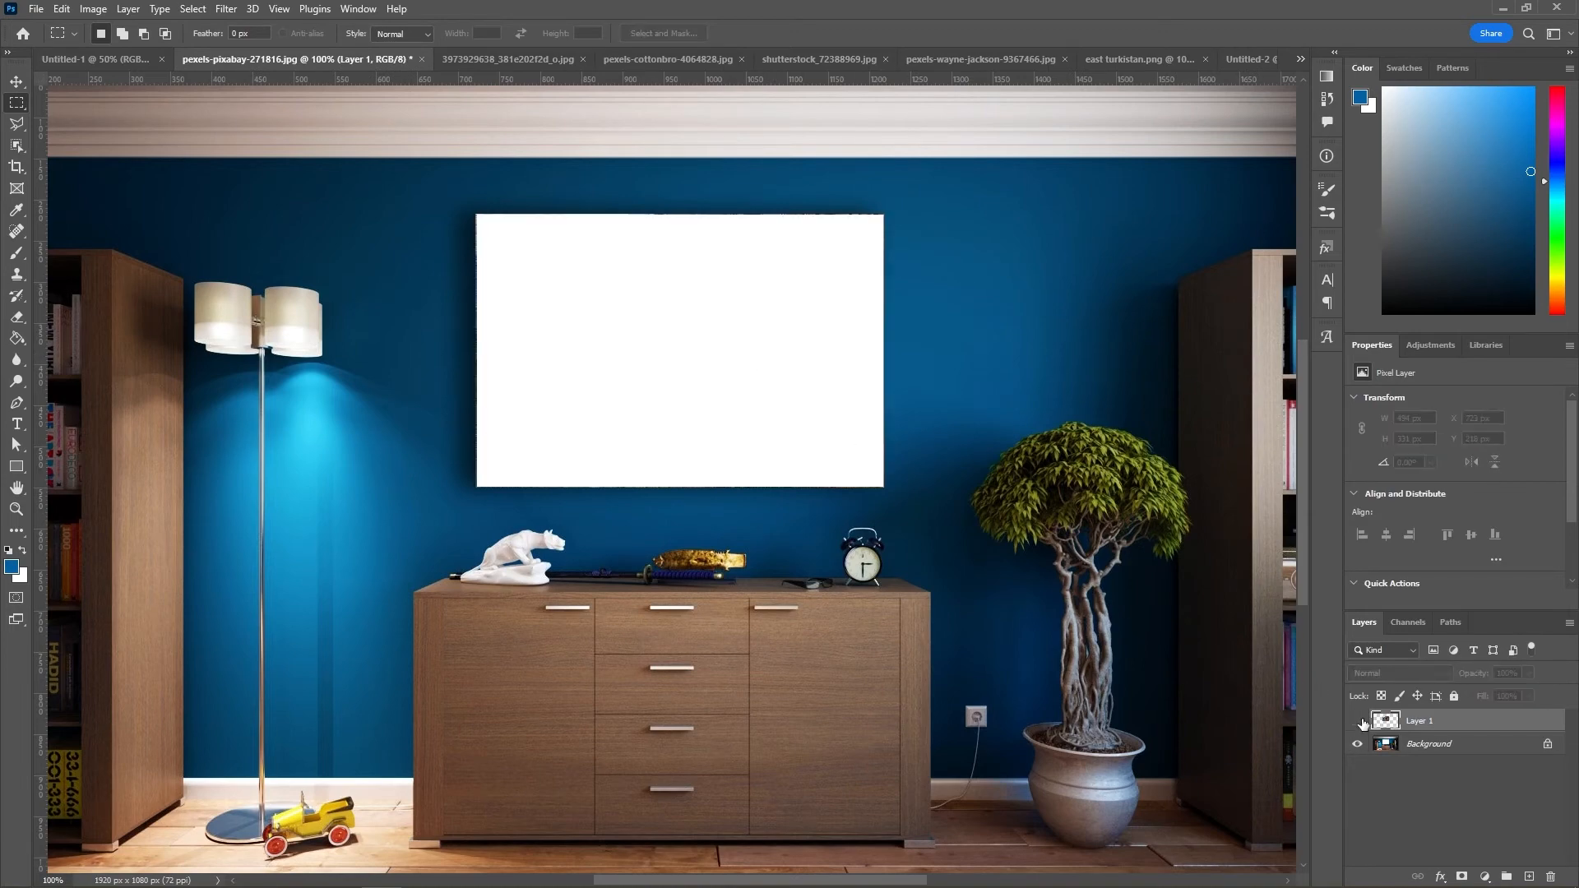
click(1356, 744)
click(1358, 721)
click(1359, 723)
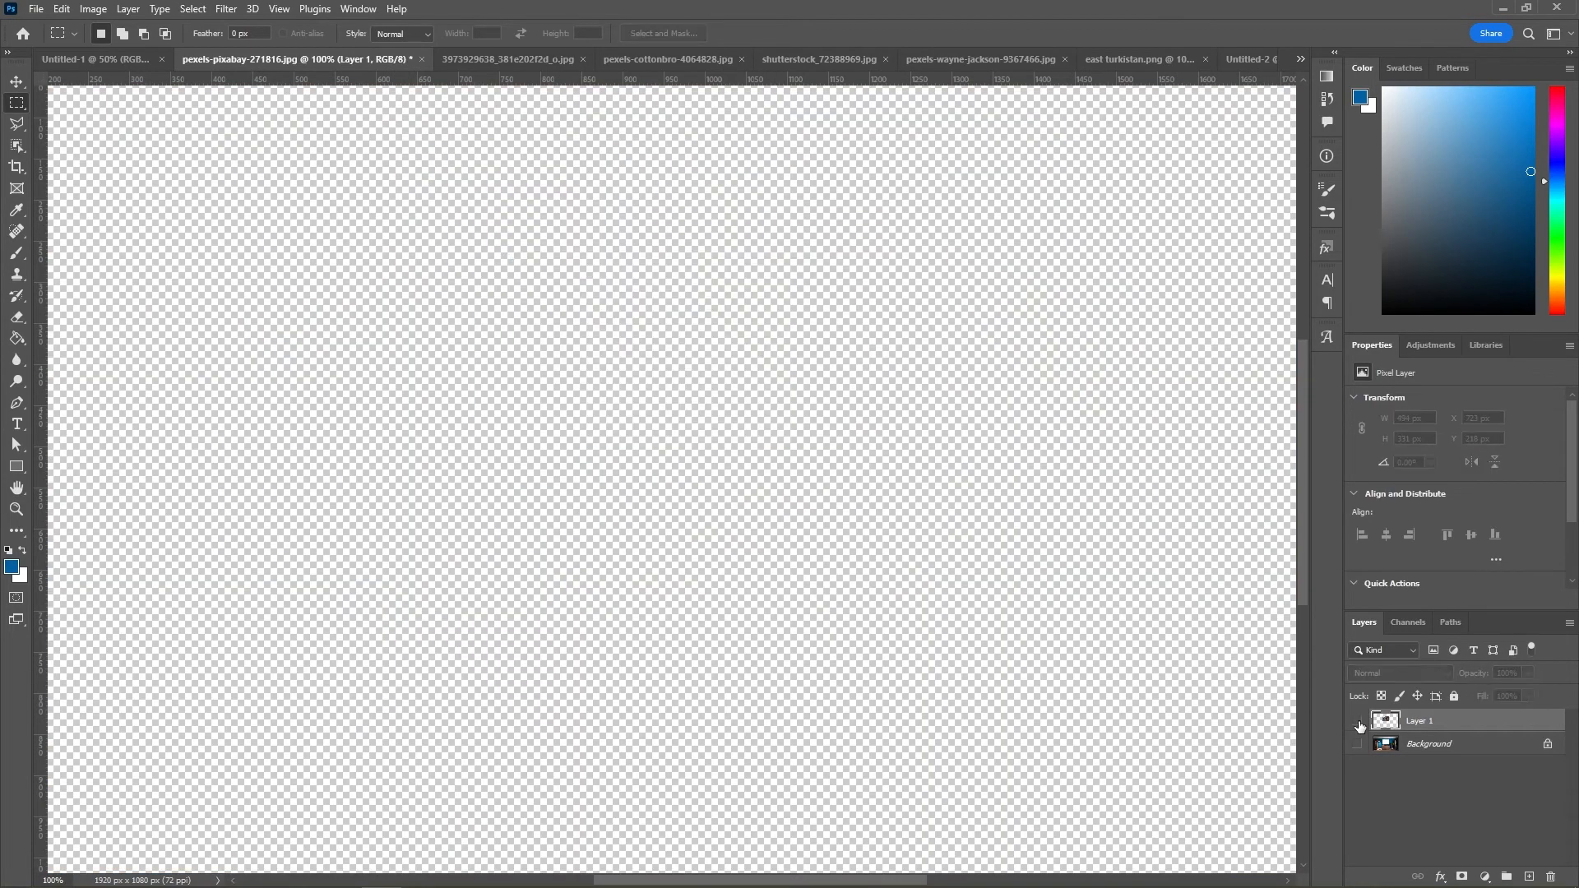
click(1357, 721)
click(1357, 743)
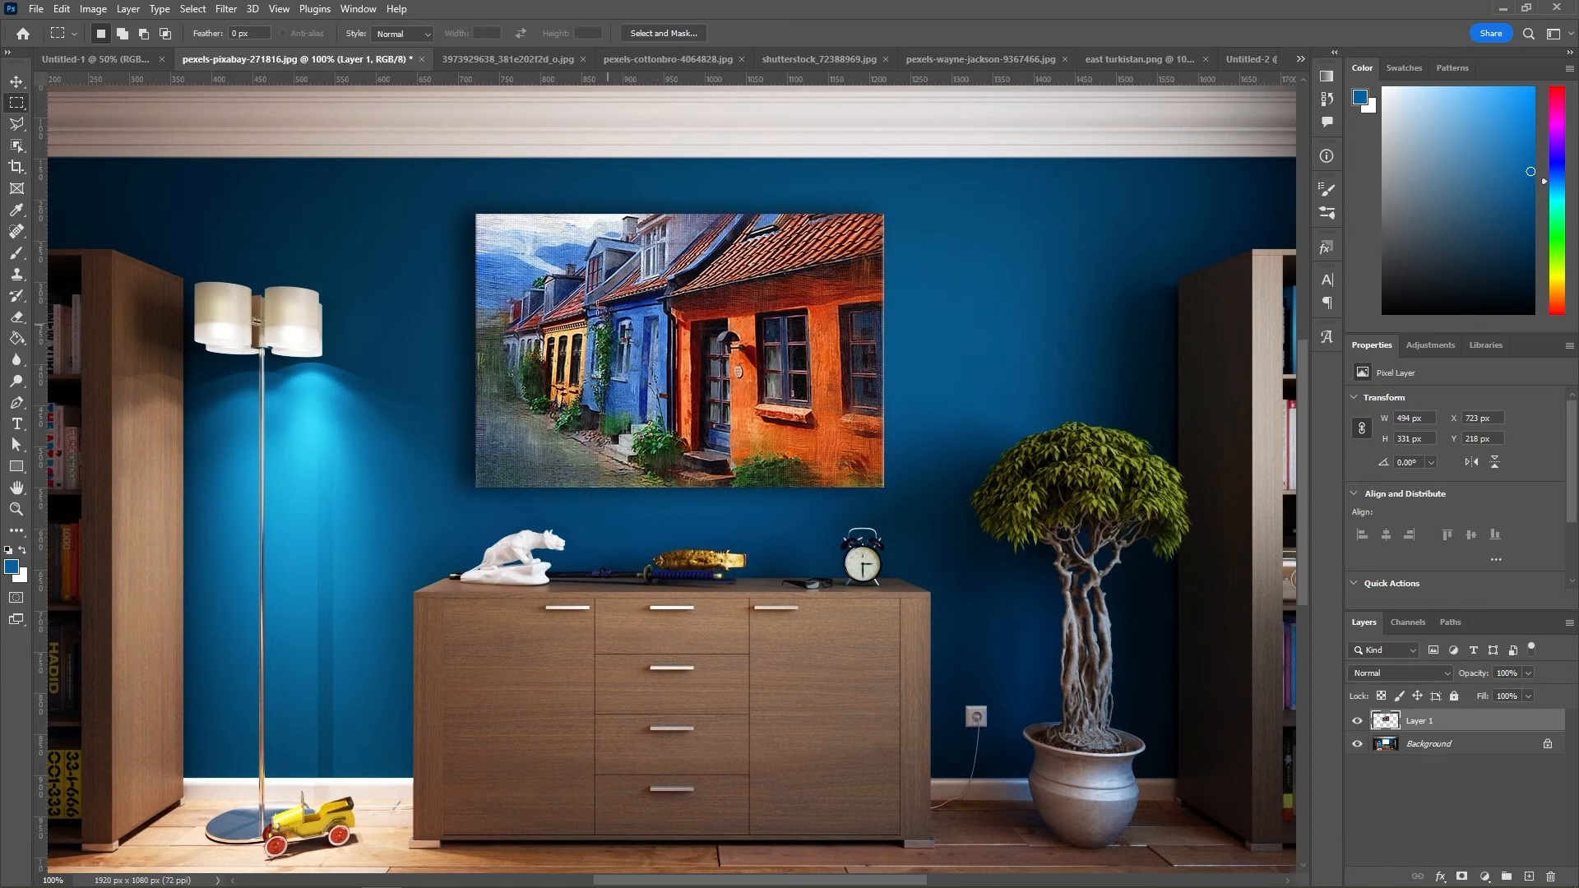
click(463, 58)
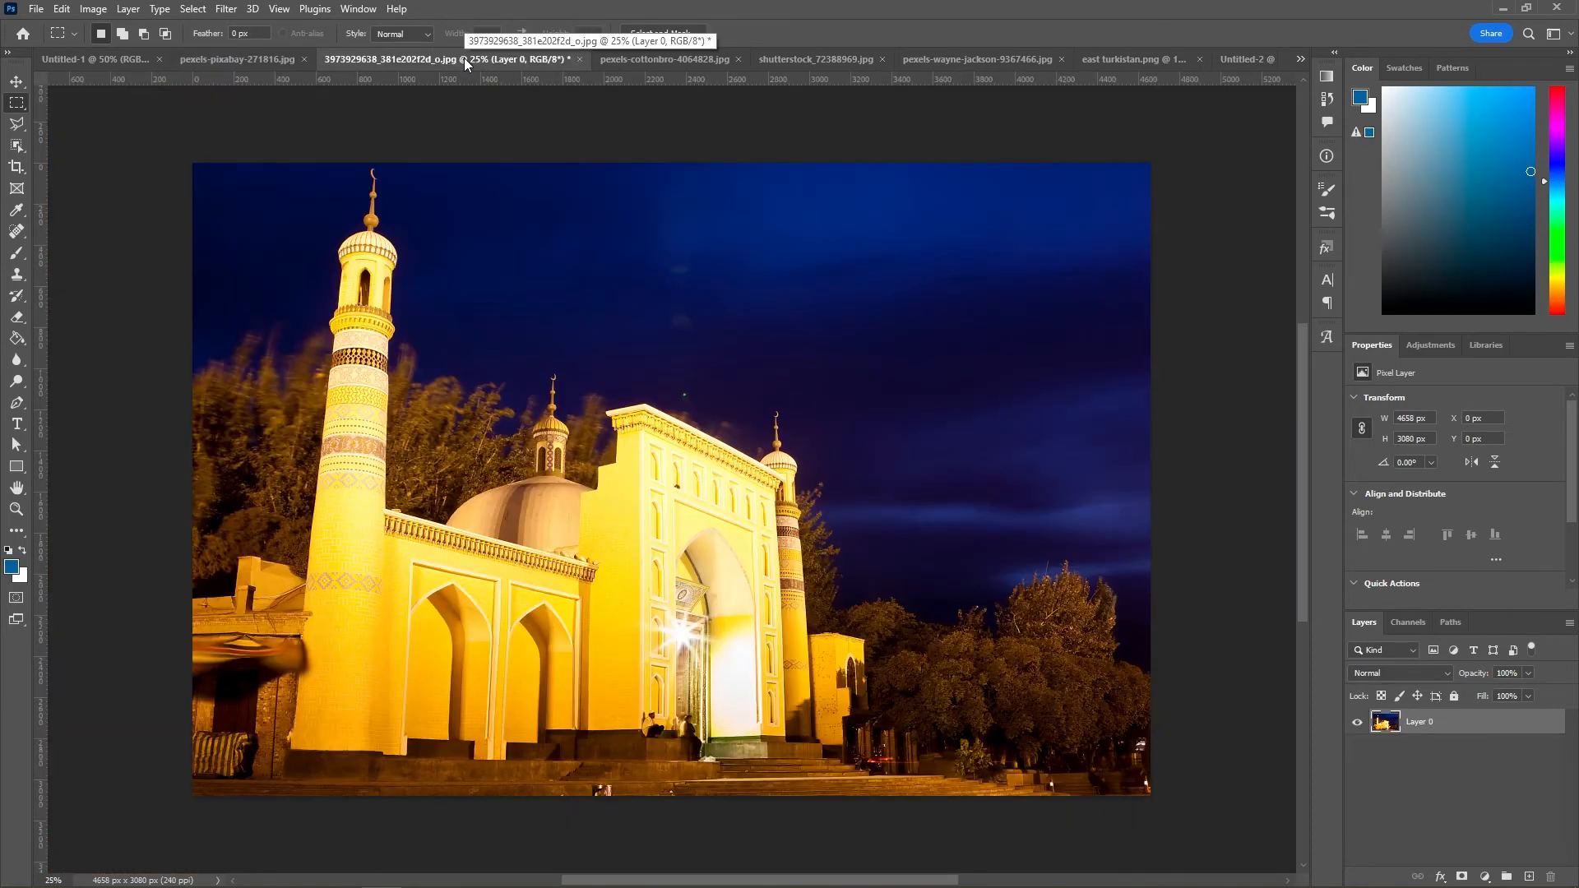
click(16, 81)
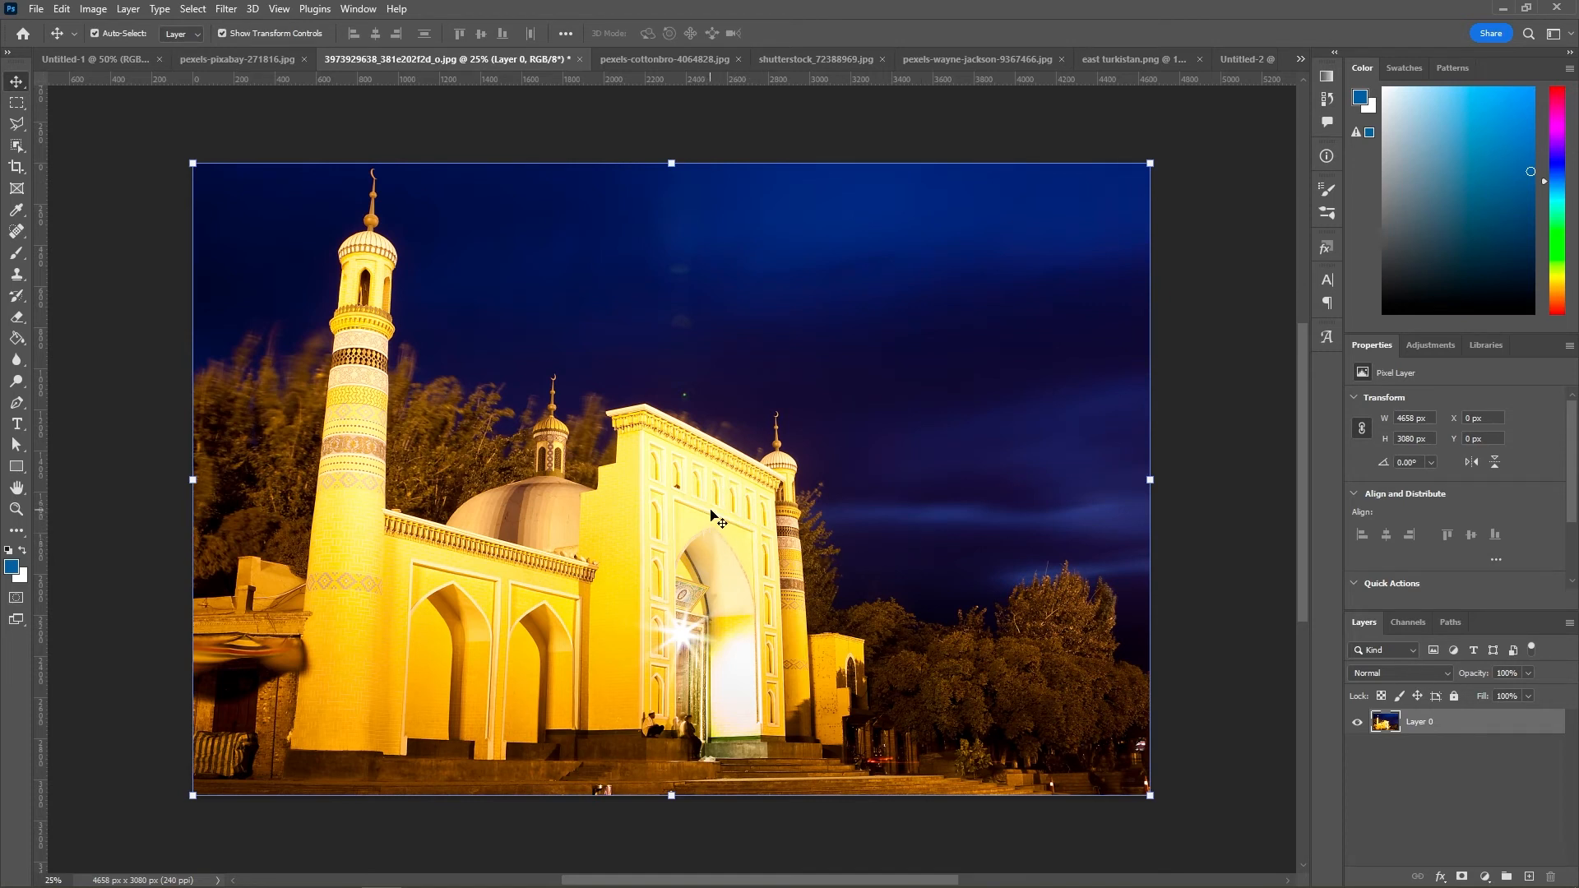
key(ctrl)
drag(654, 503, 277, 91)
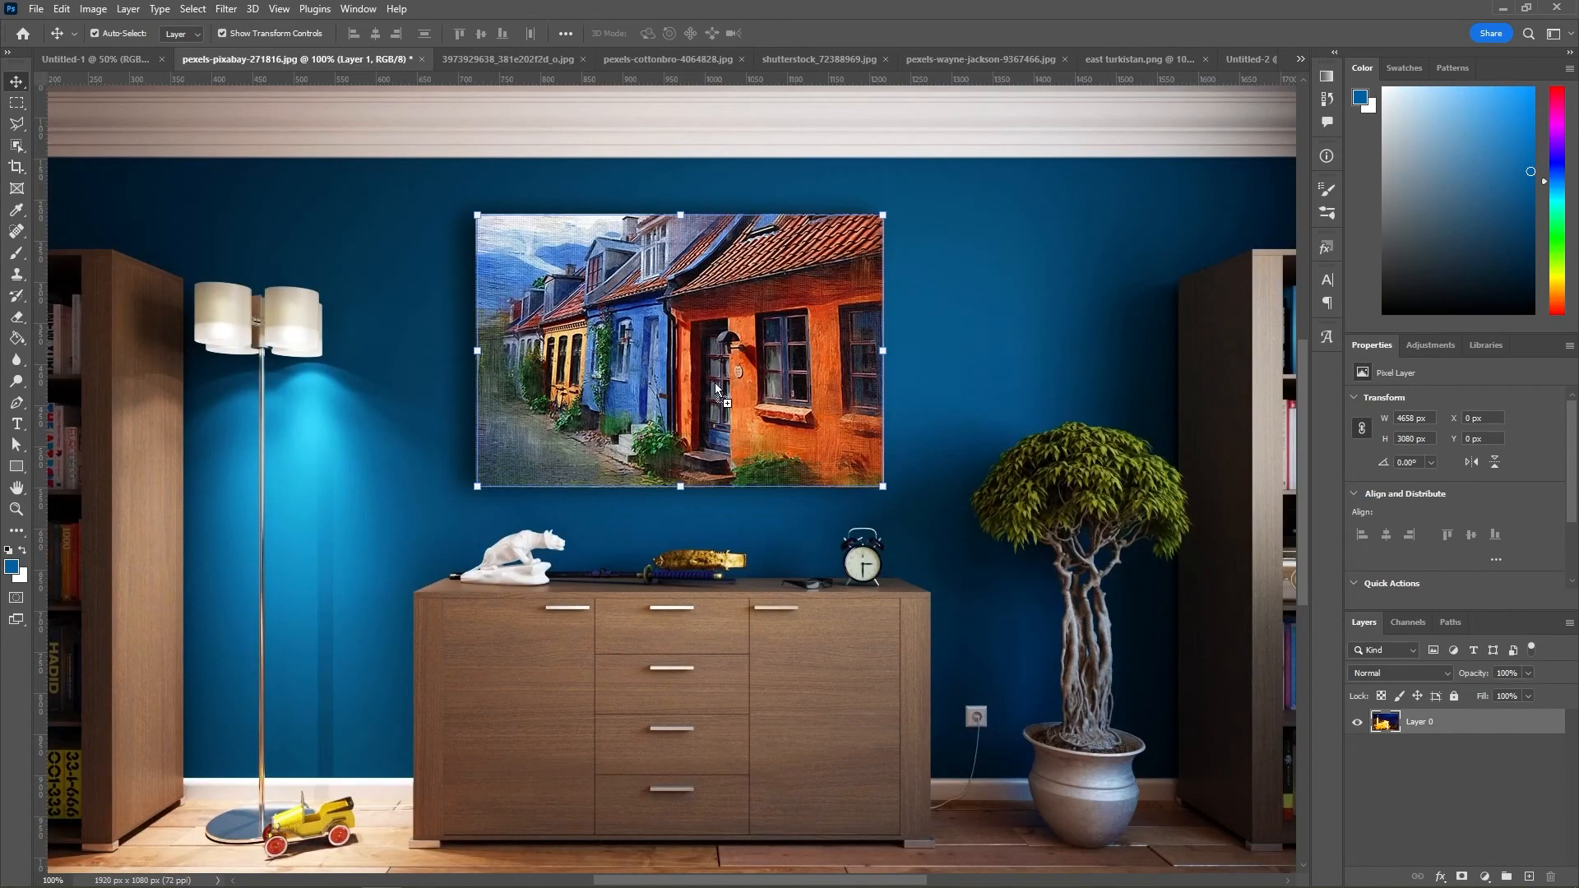
drag(717, 392, 717, 391)
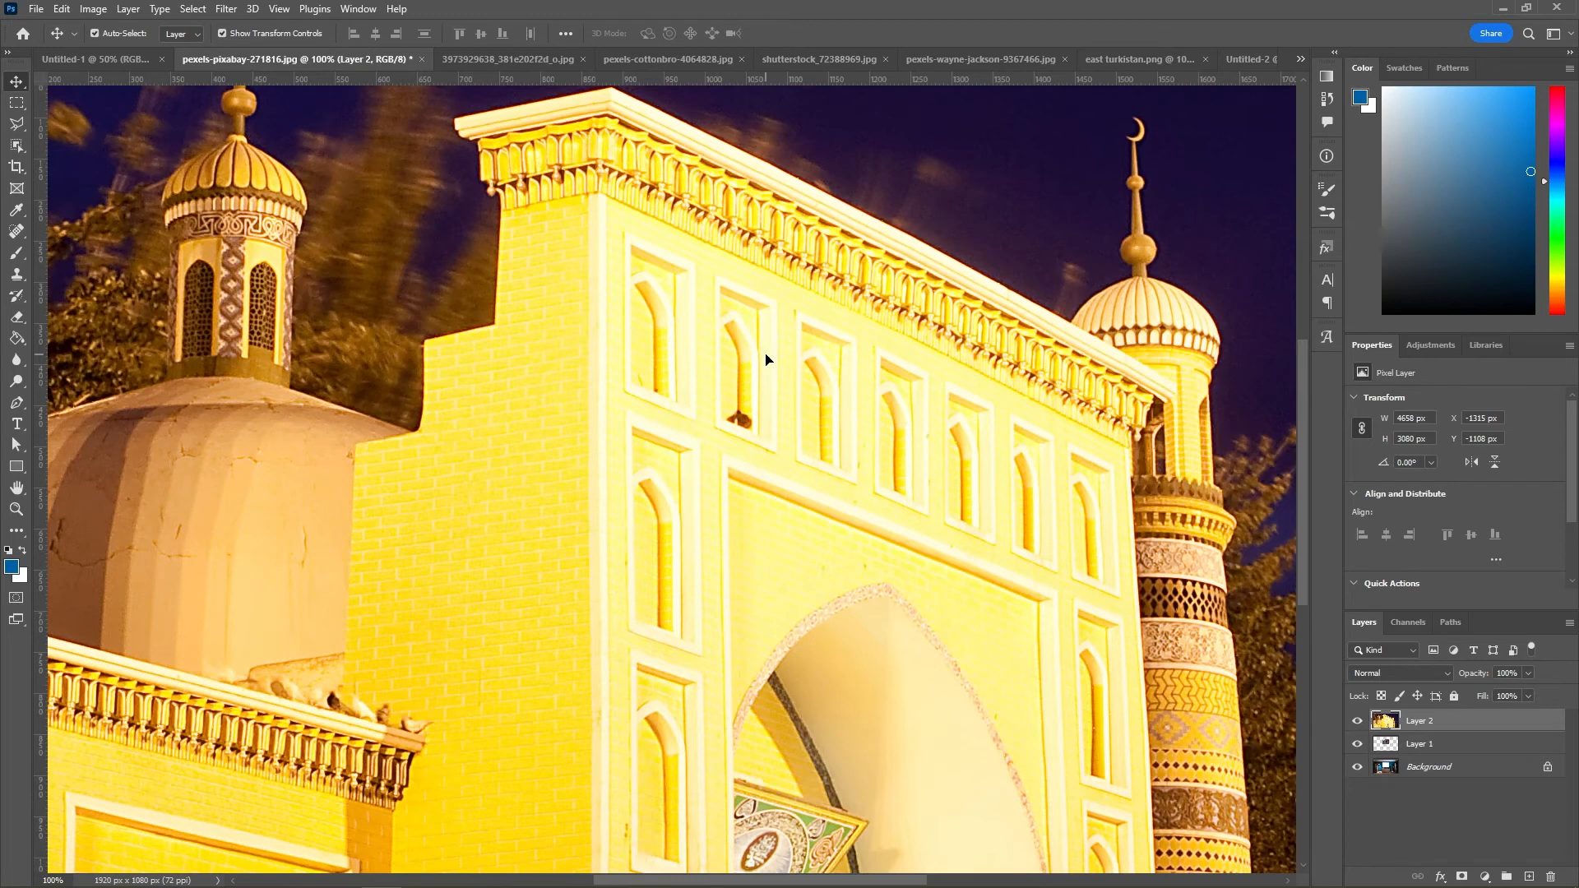
Step: Convert the mosque layer to a smart object and scale it to about 21.97% around its centre
key(super+space)
key(super+space)
key(ctrl+t)
key(ctrl+0)
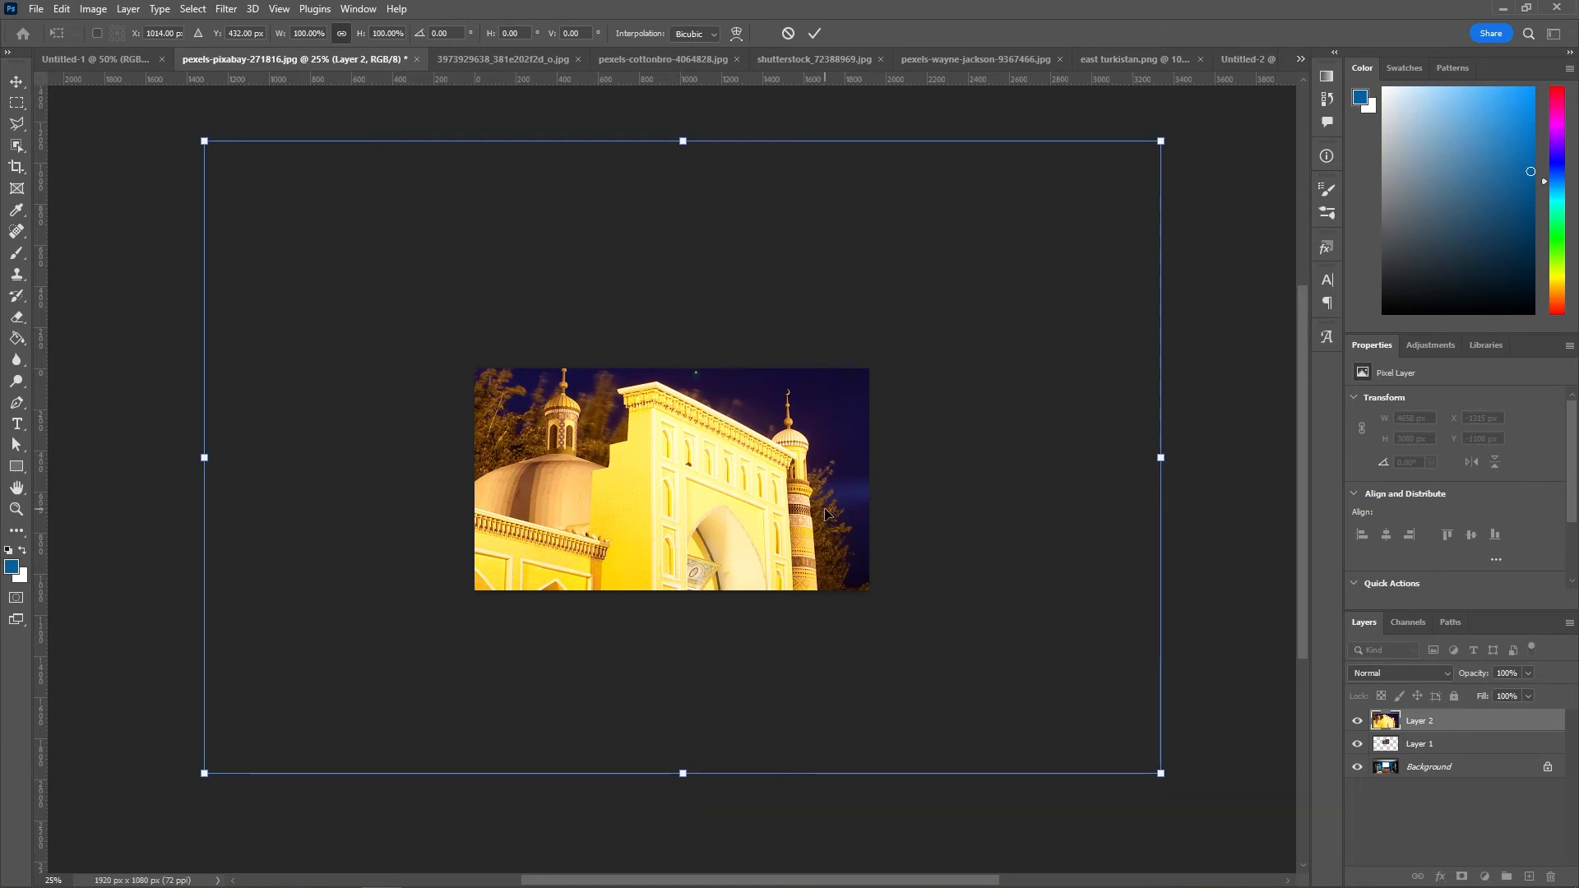
click(1440, 726)
right_click(1439, 726)
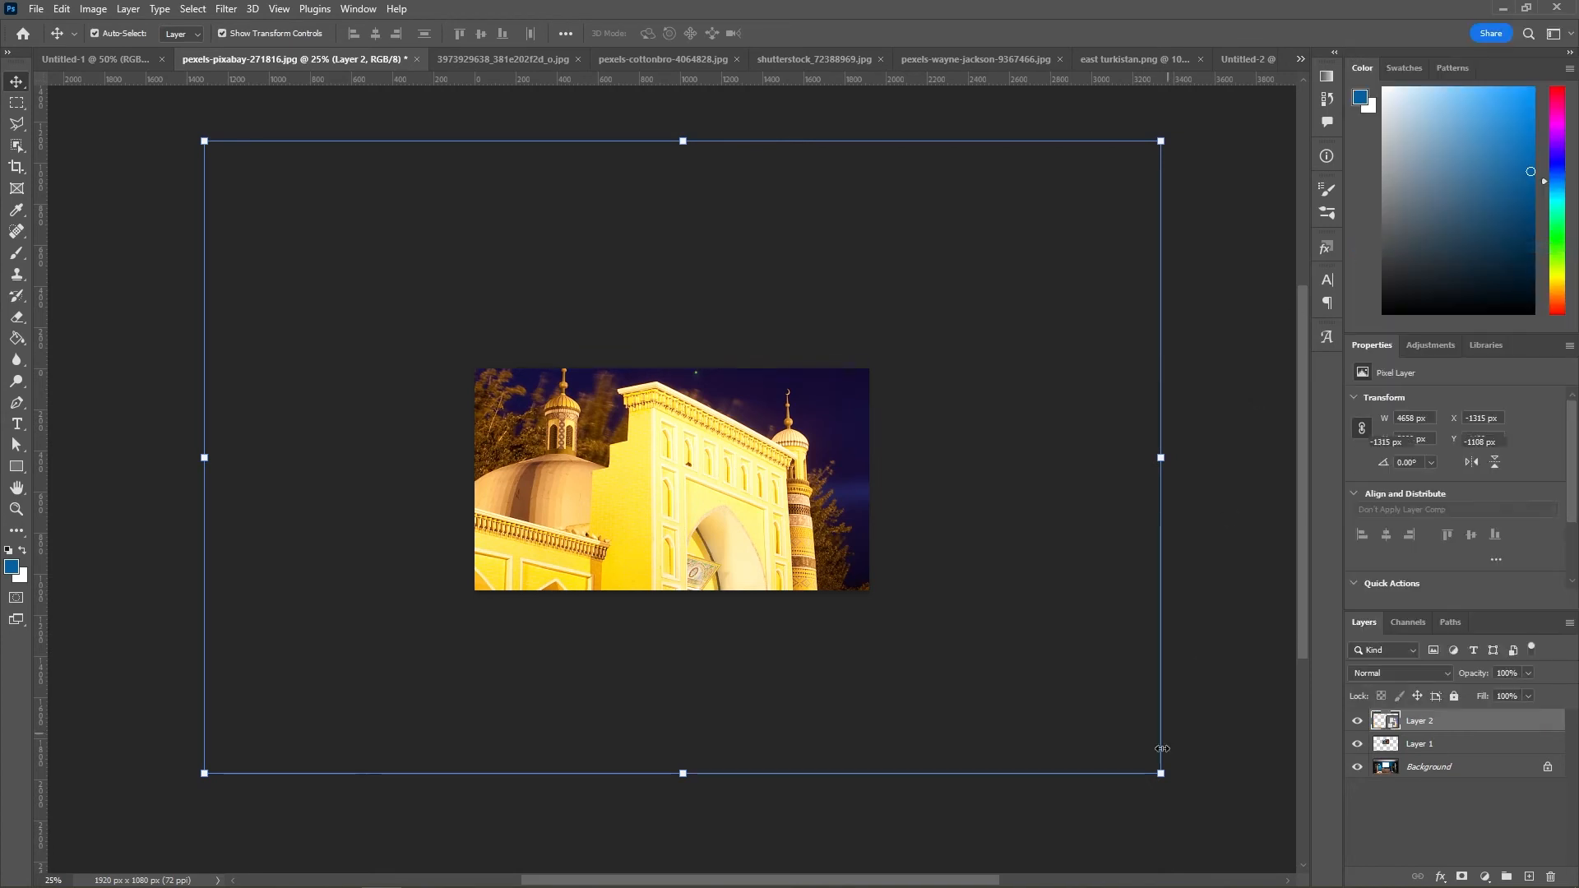
drag(1159, 777, 753, 566)
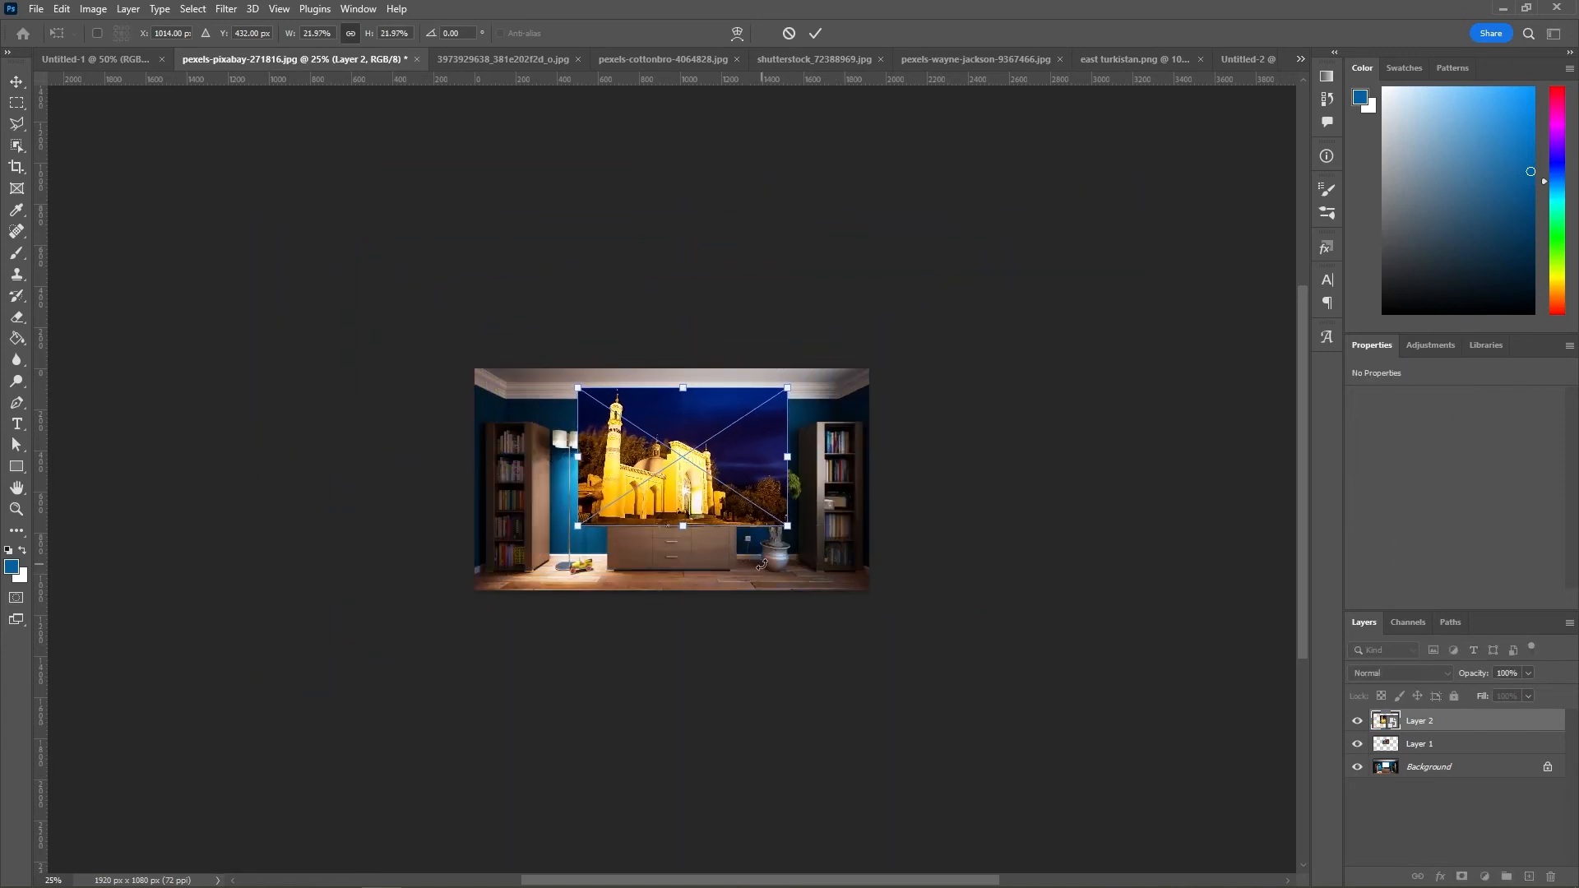
click(814, 34)
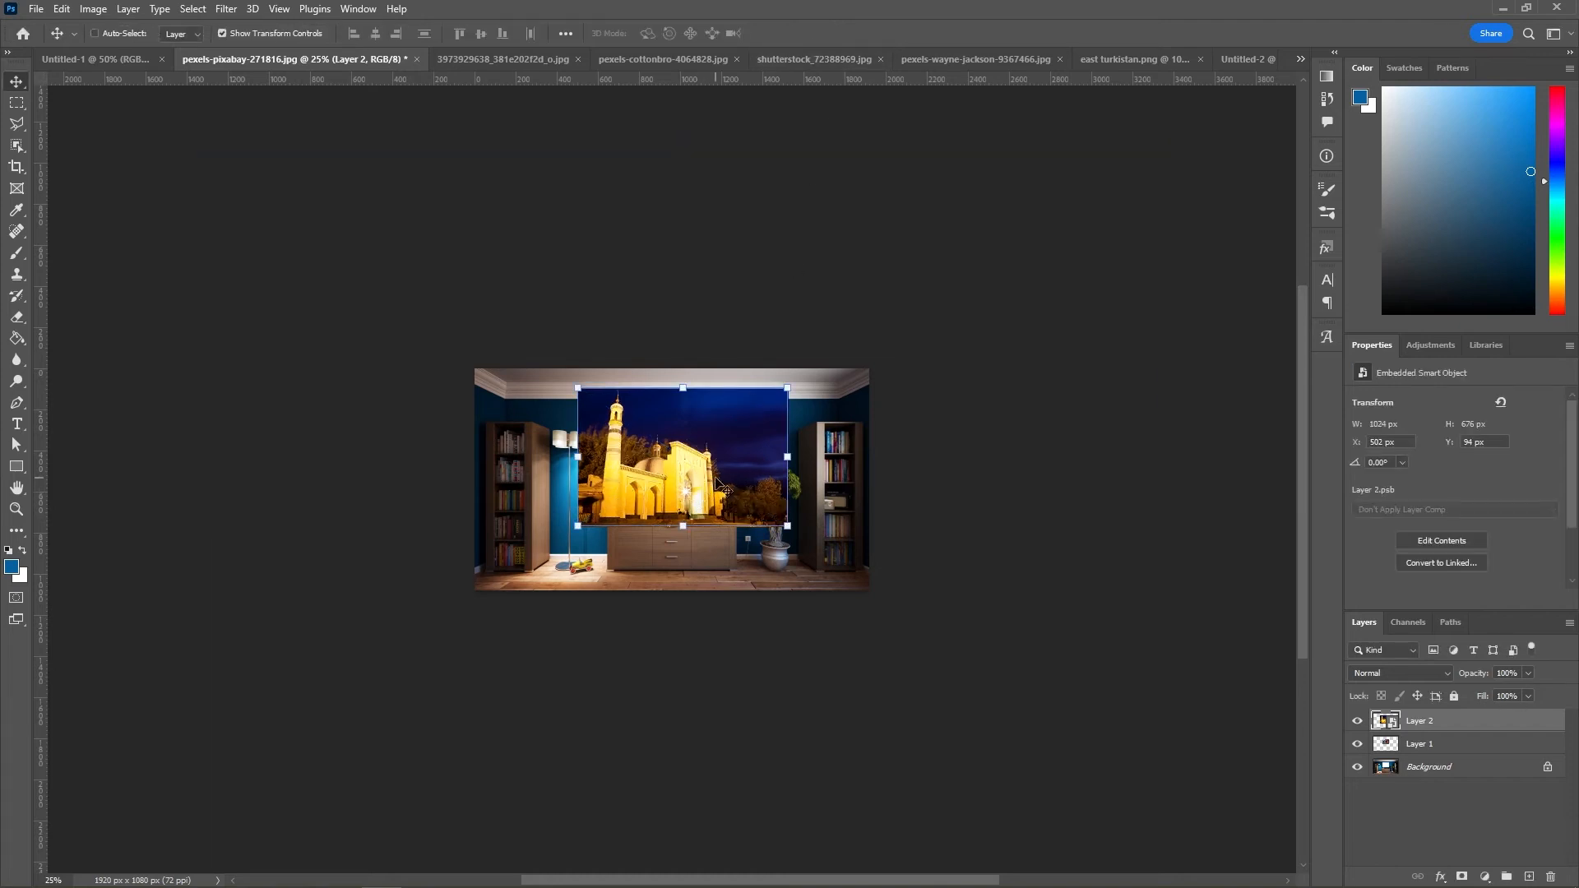
Step: Scale the mosque picture down to about 11.60% and move it over the painting to about X 700 px, Y 218 px
scroll(718, 485, up, 4)
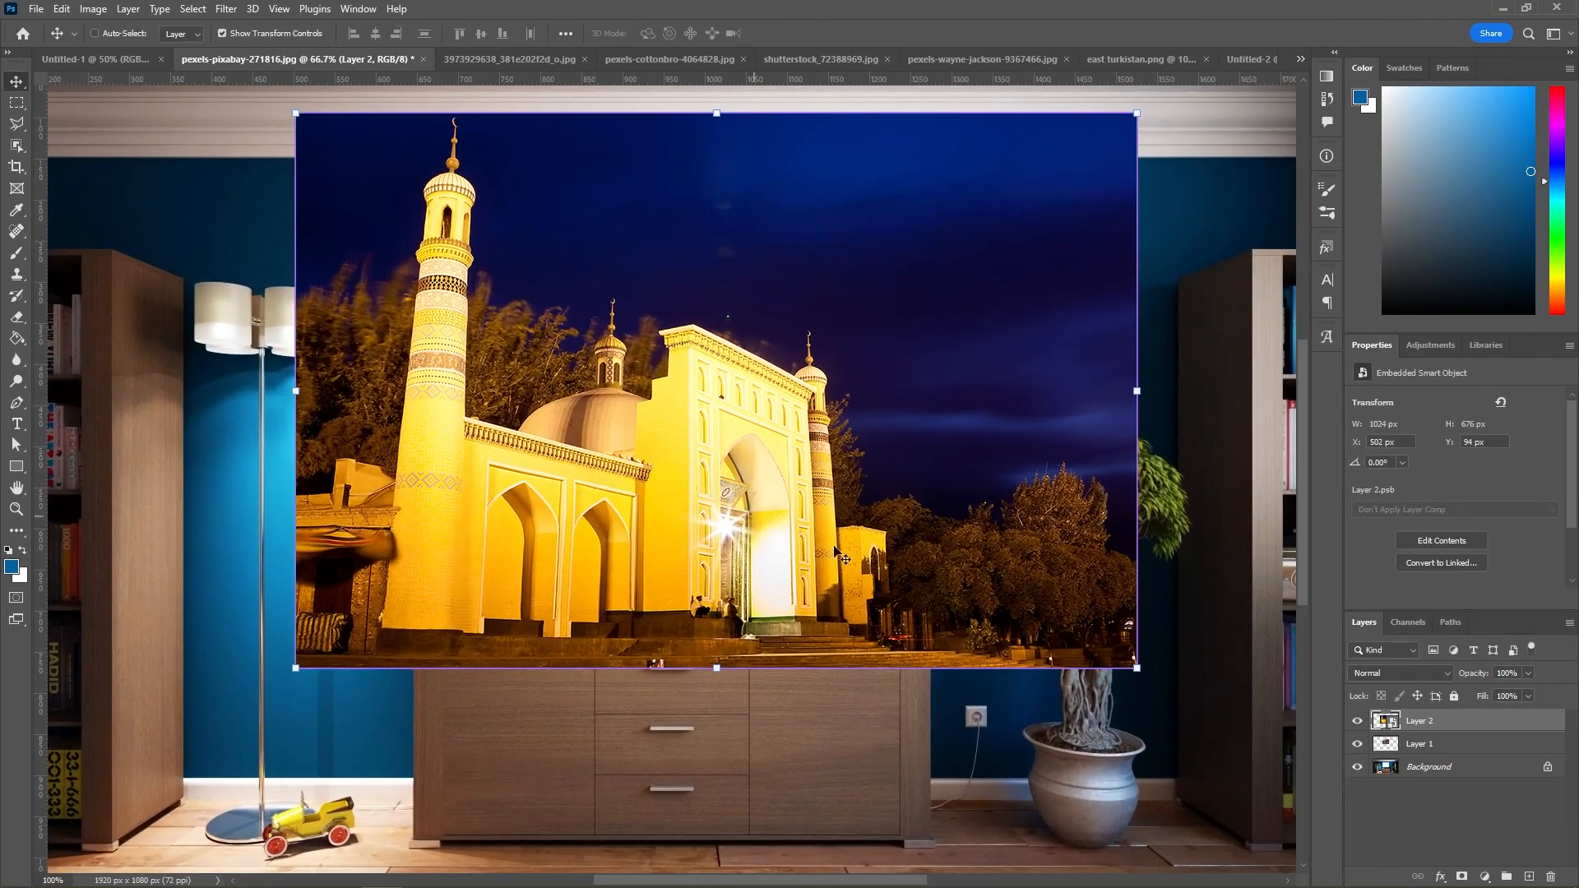
drag(1136, 667, 945, 535)
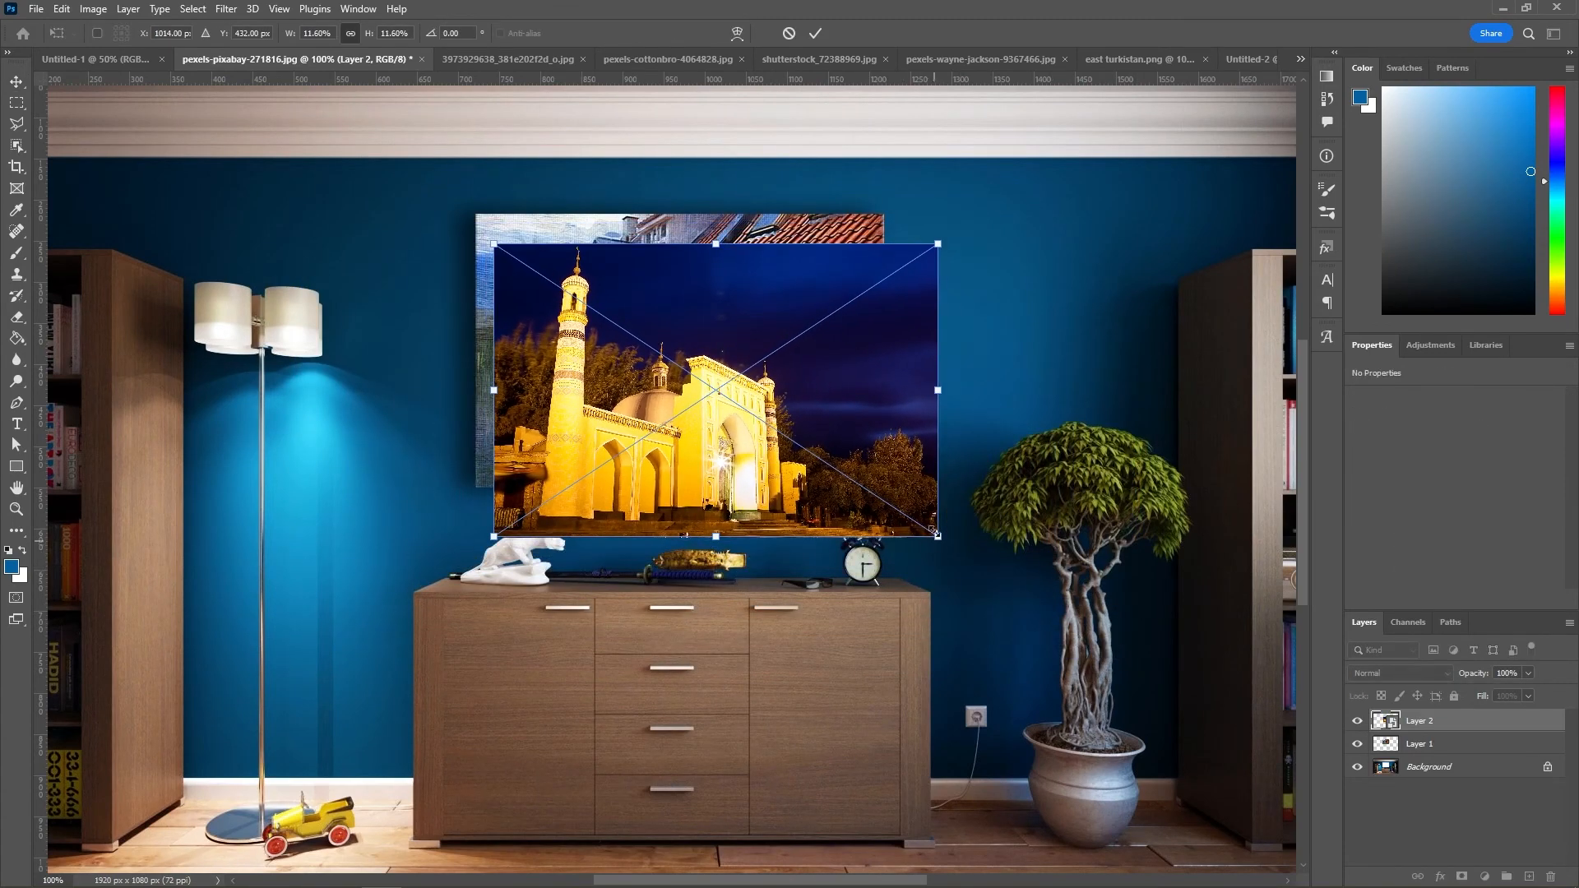
drag(898, 454, 863, 426)
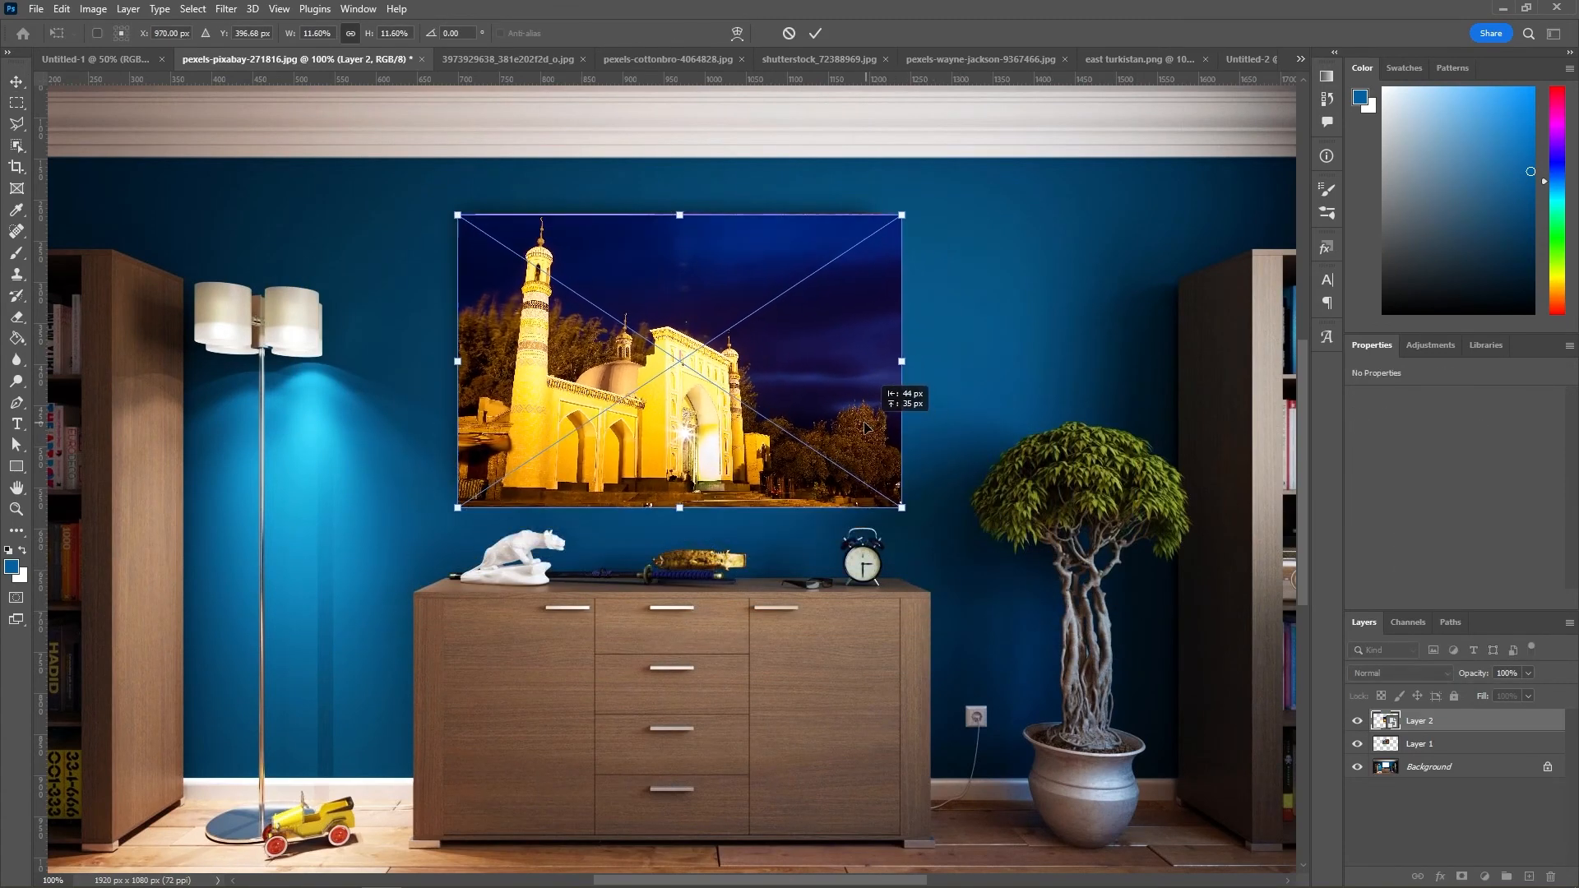
click(815, 33)
Step: Lower the mosque layer's opacity to 38% and shift it up to about Y 205 px to centre it over the painting
click(1526, 674)
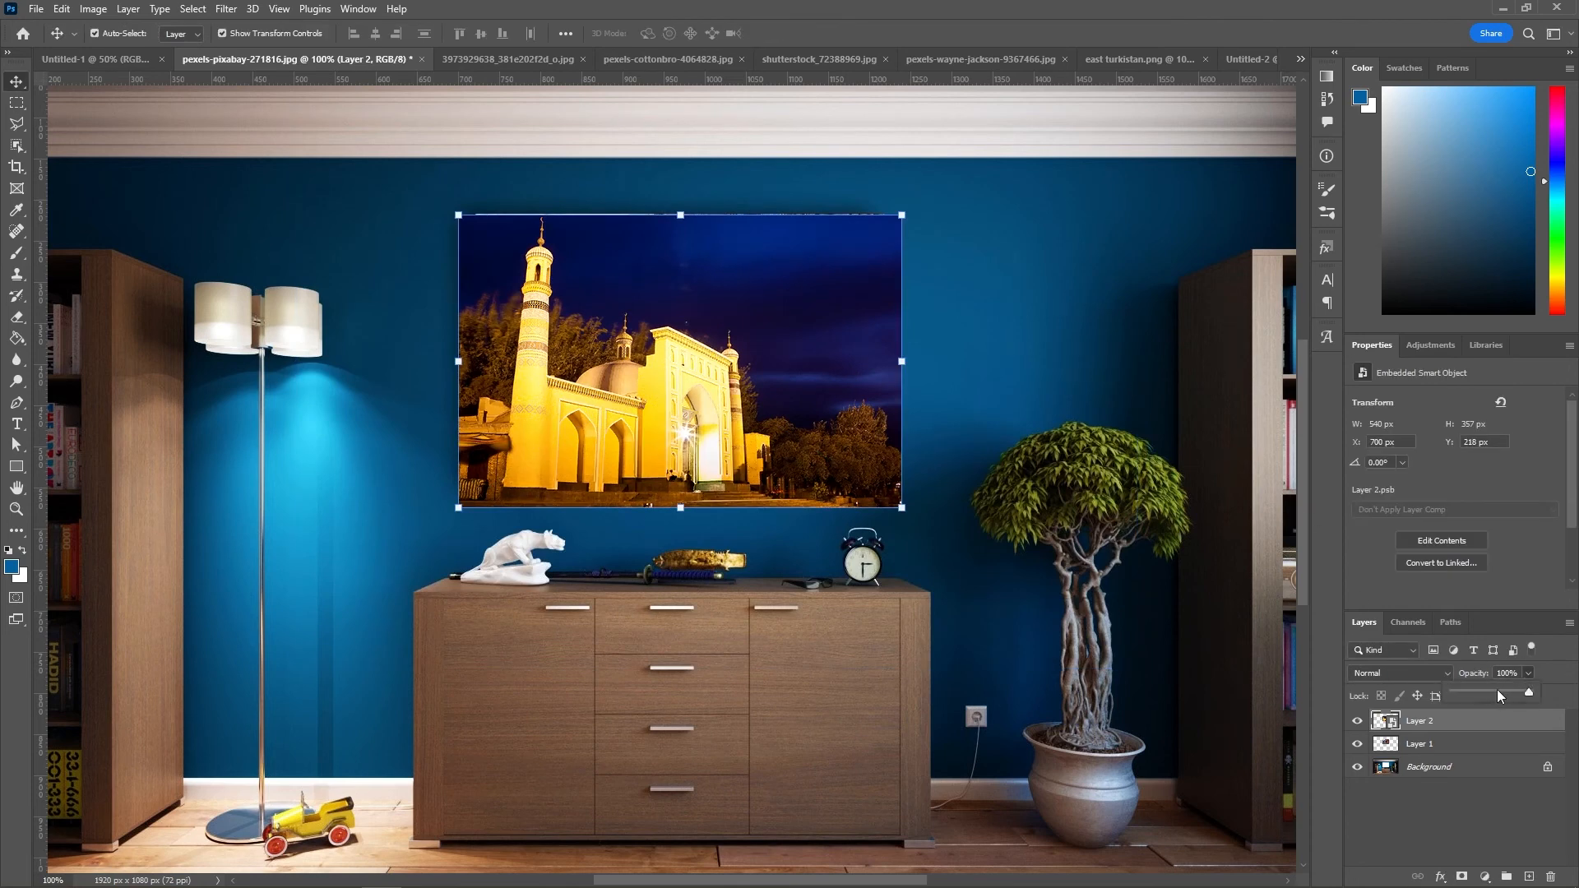
drag(1496, 690, 1481, 695)
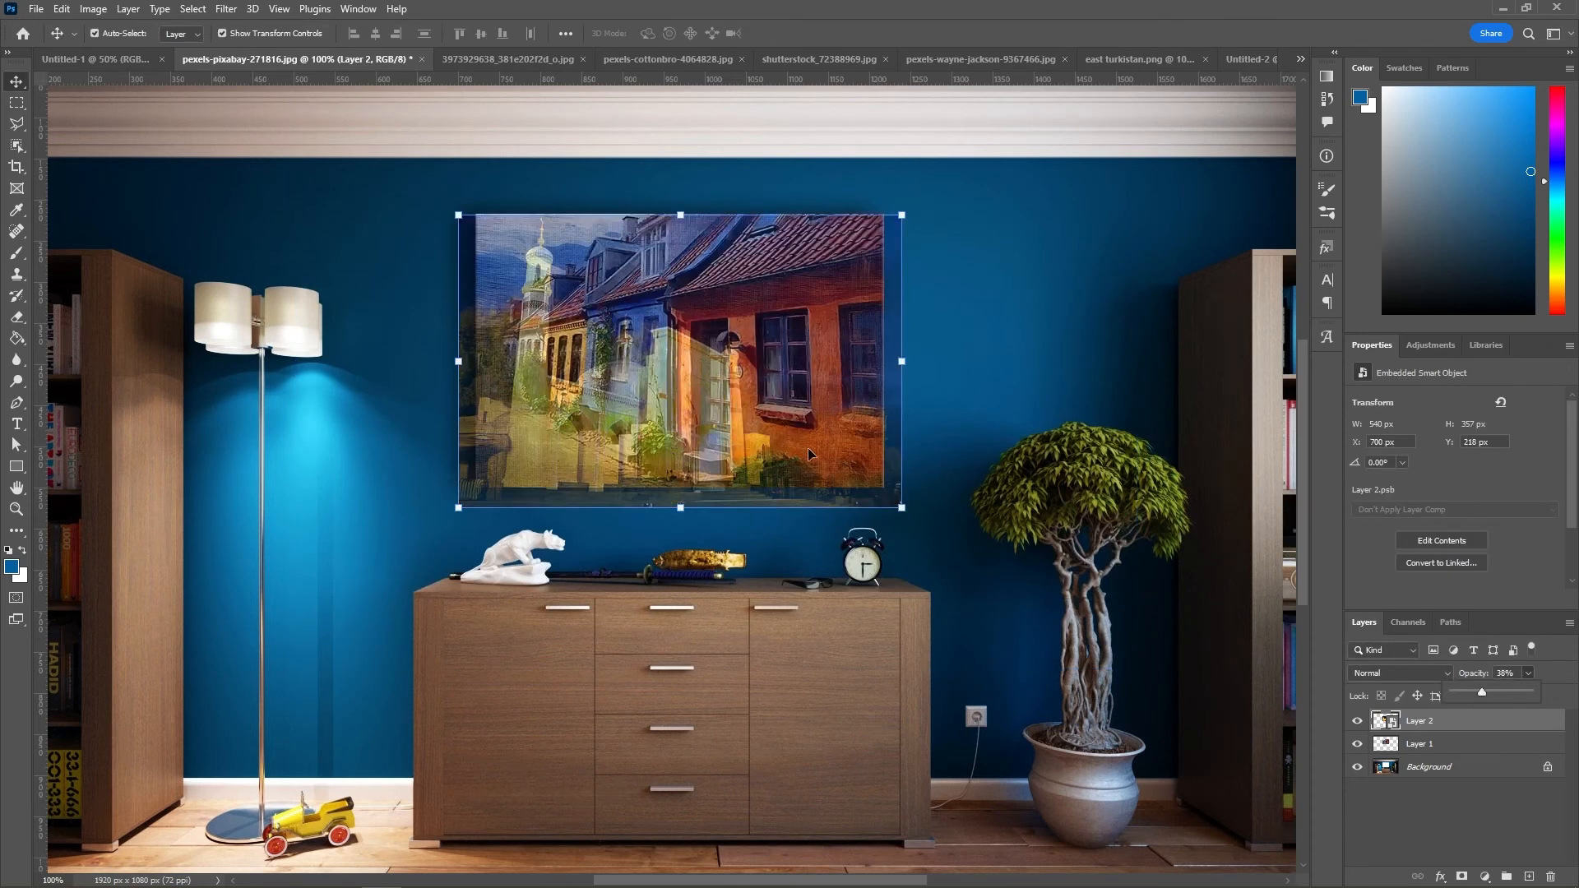
drag(808, 449, 811, 441)
key(ctrl)
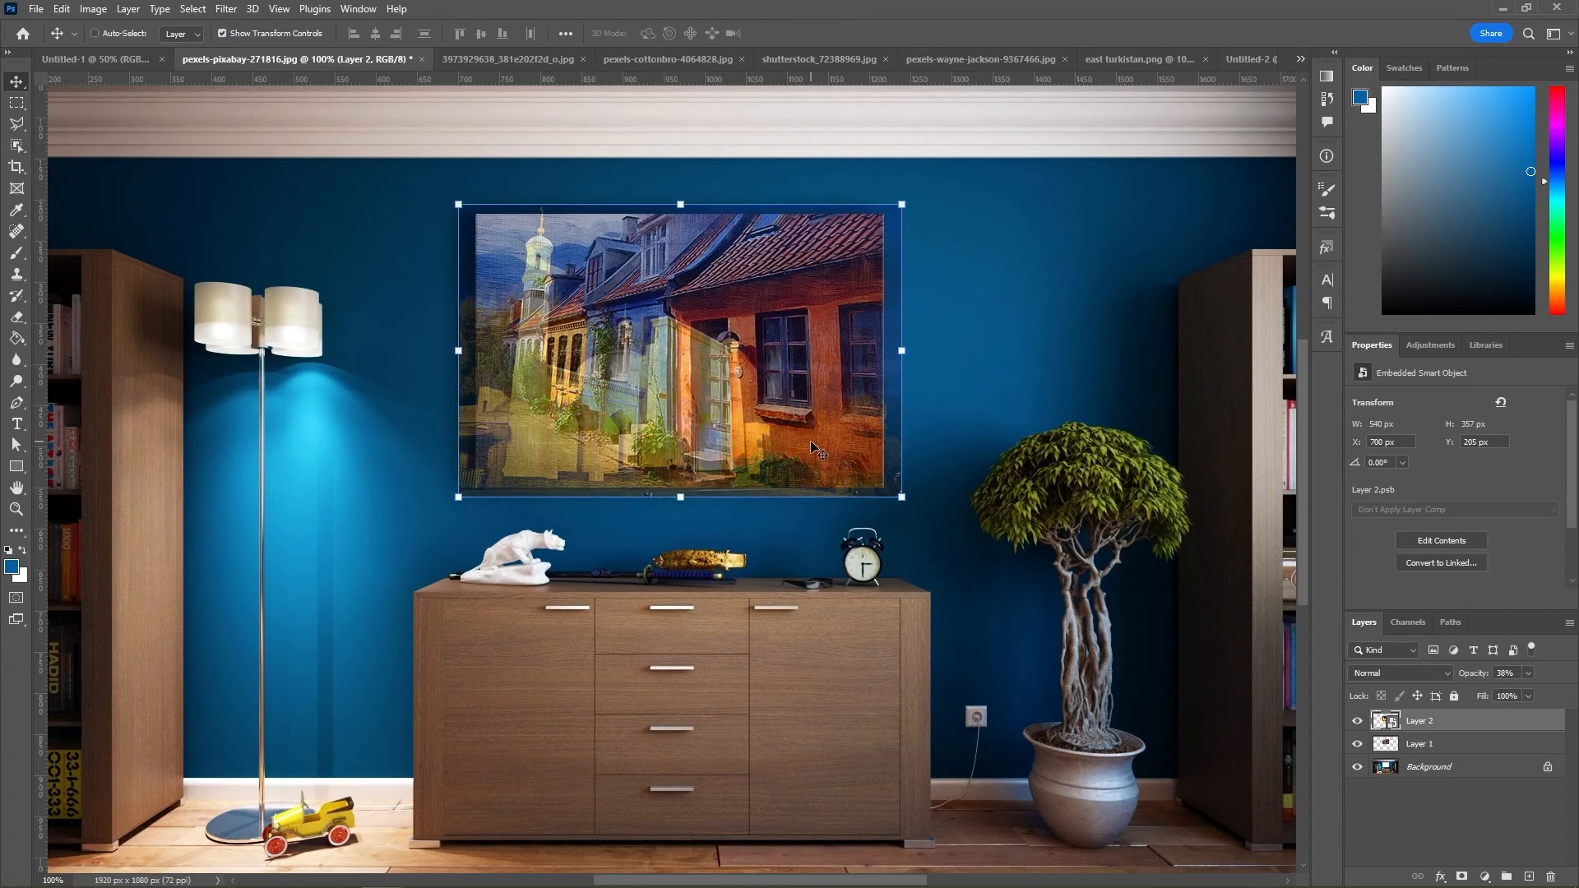
Step: Scale the mosque picture to about 508 × 336 px so it slightly overlaps the painting, and set its opacity to 100%
key(ctrl+plus)
drag(813, 372, 804, 626)
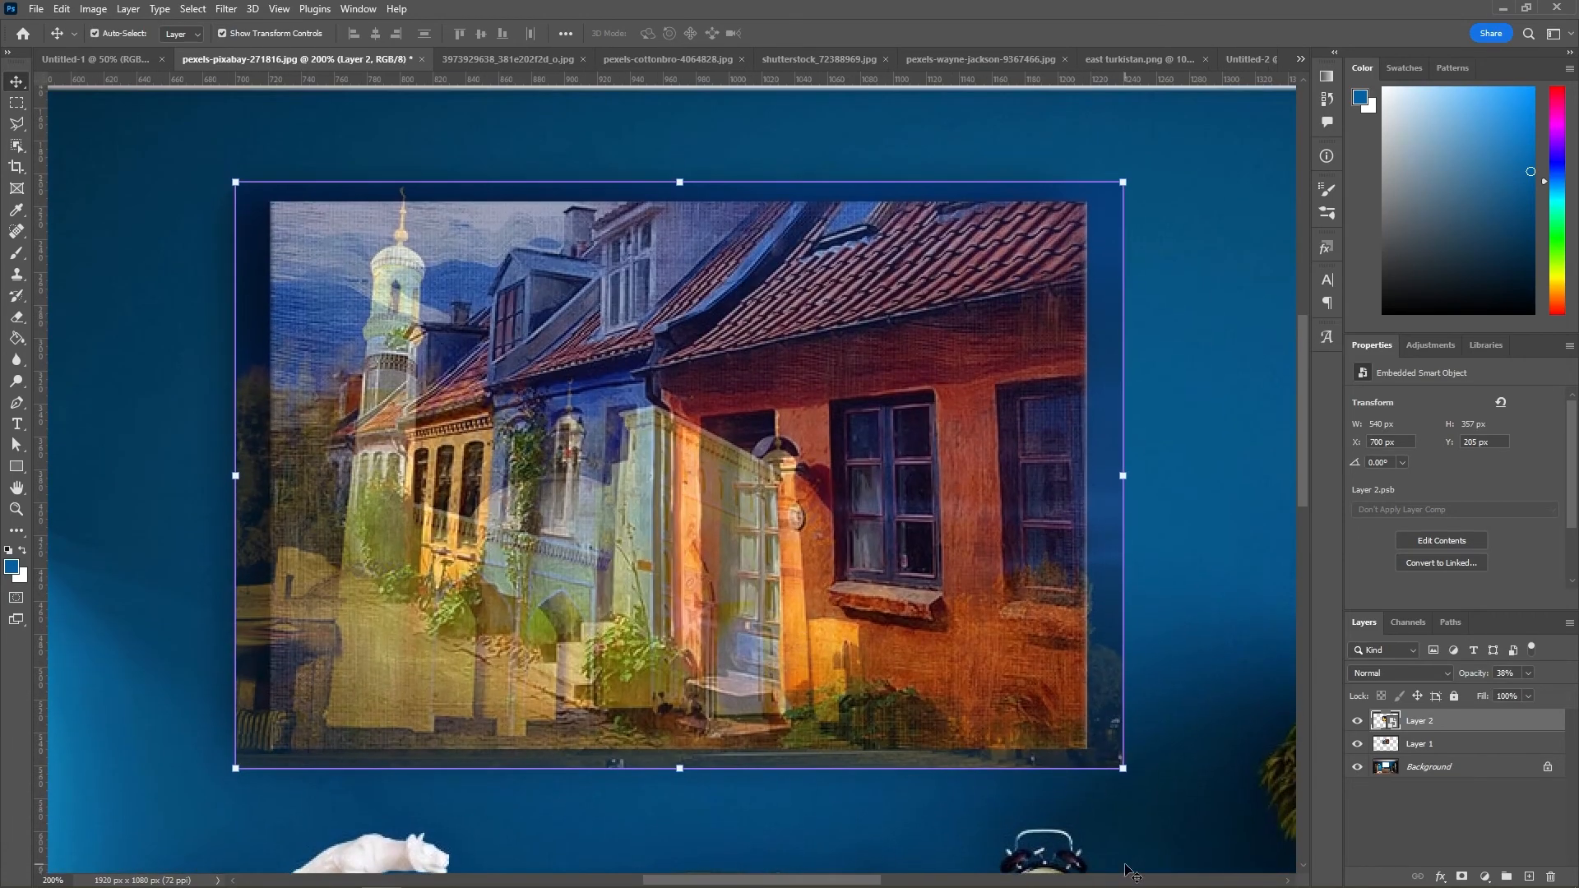
drag(1122, 768, 1072, 796)
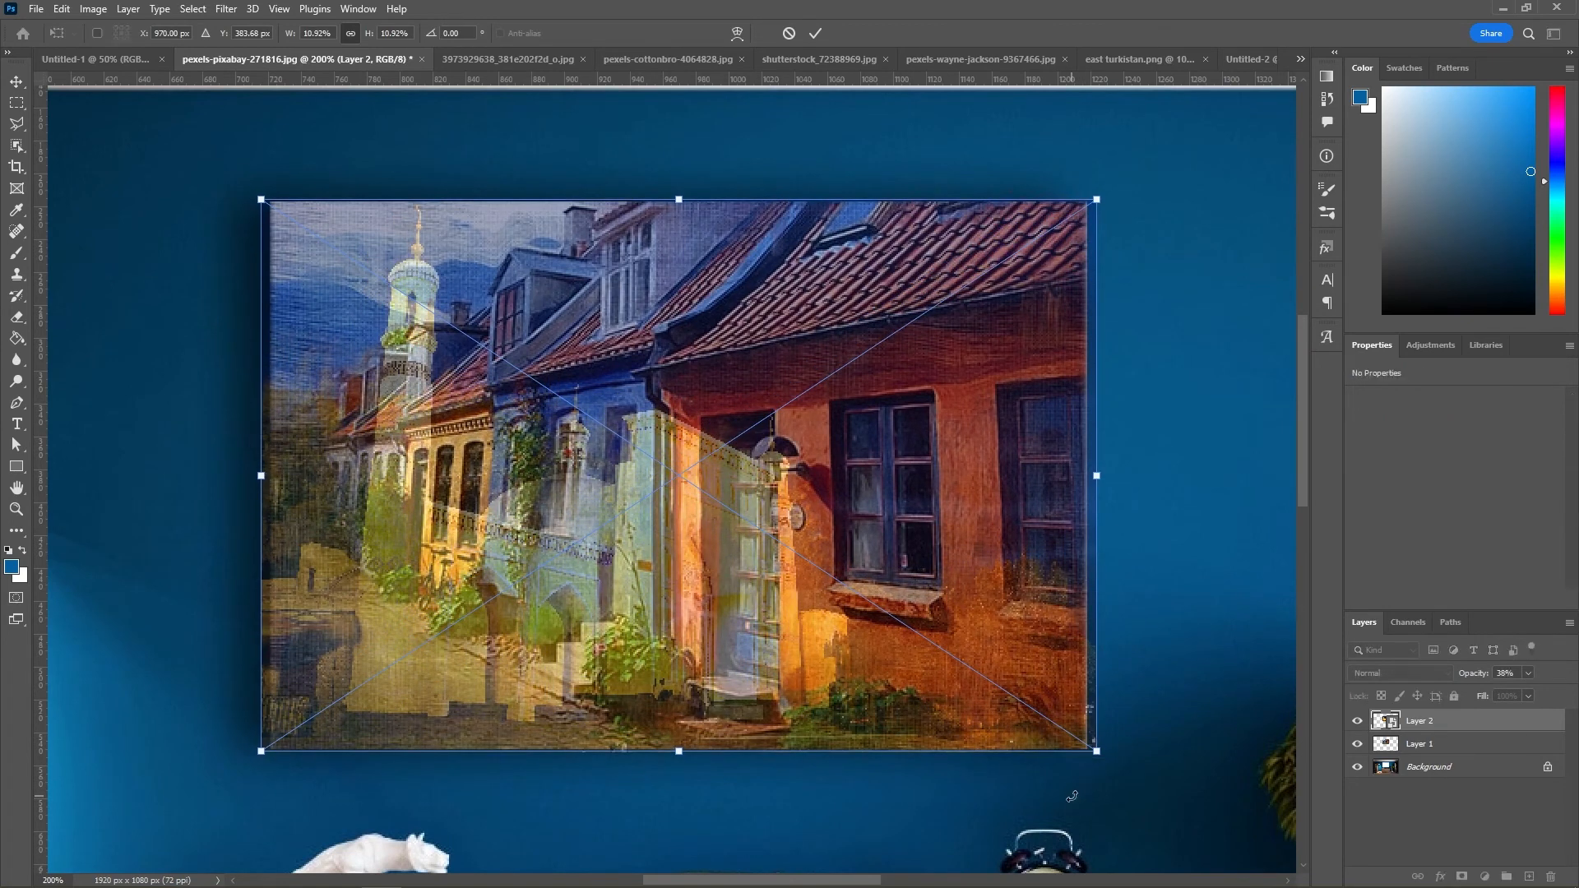
click(820, 33)
click(1528, 673)
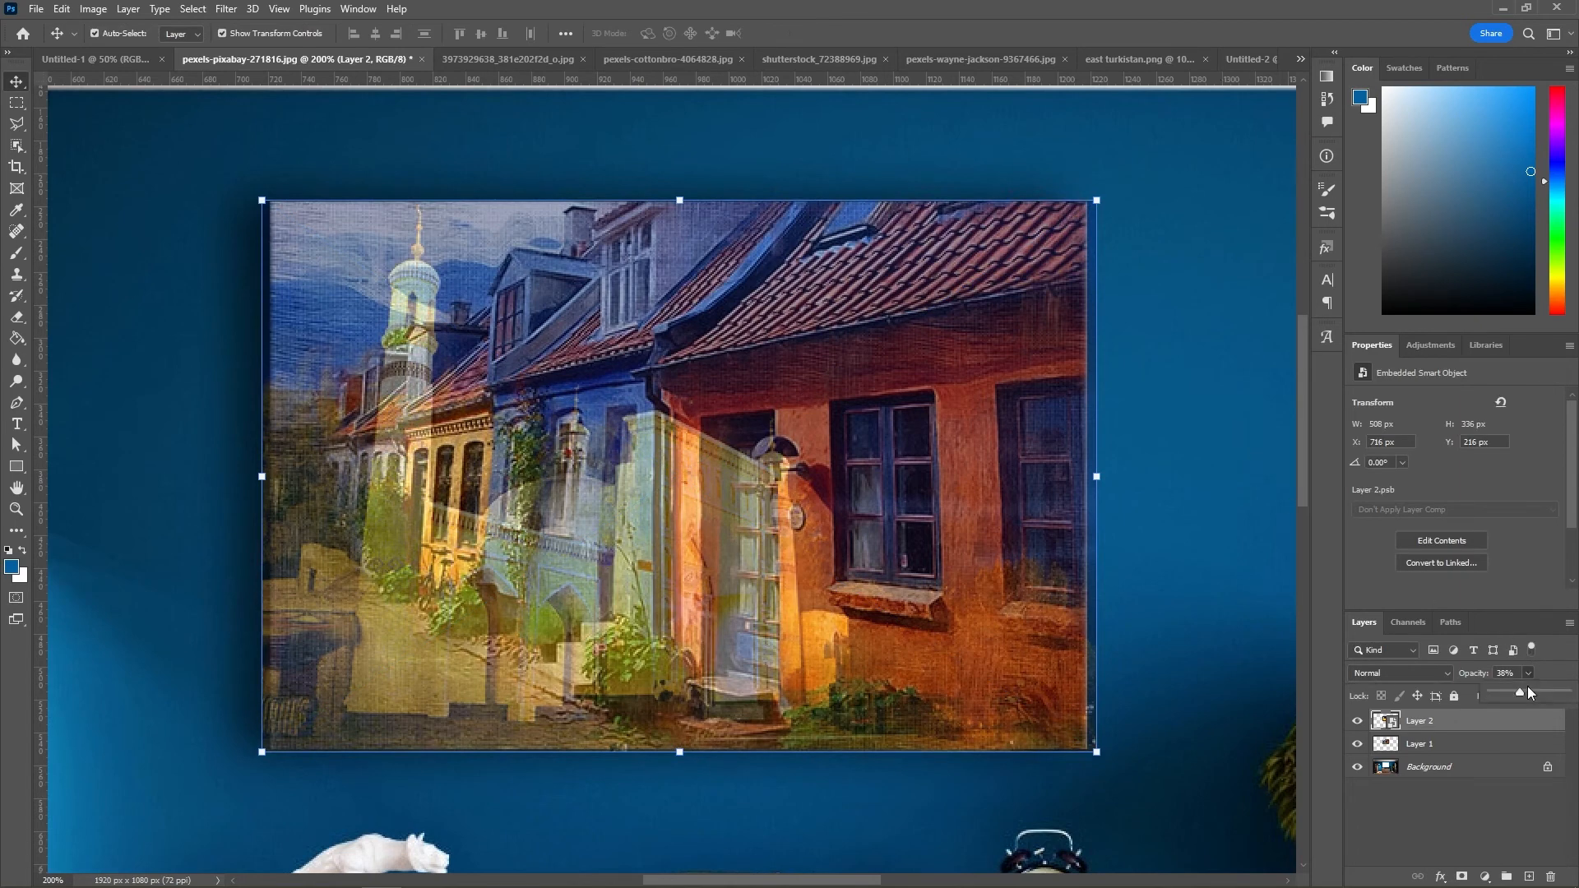
drag(1576, 698, 1576, 699)
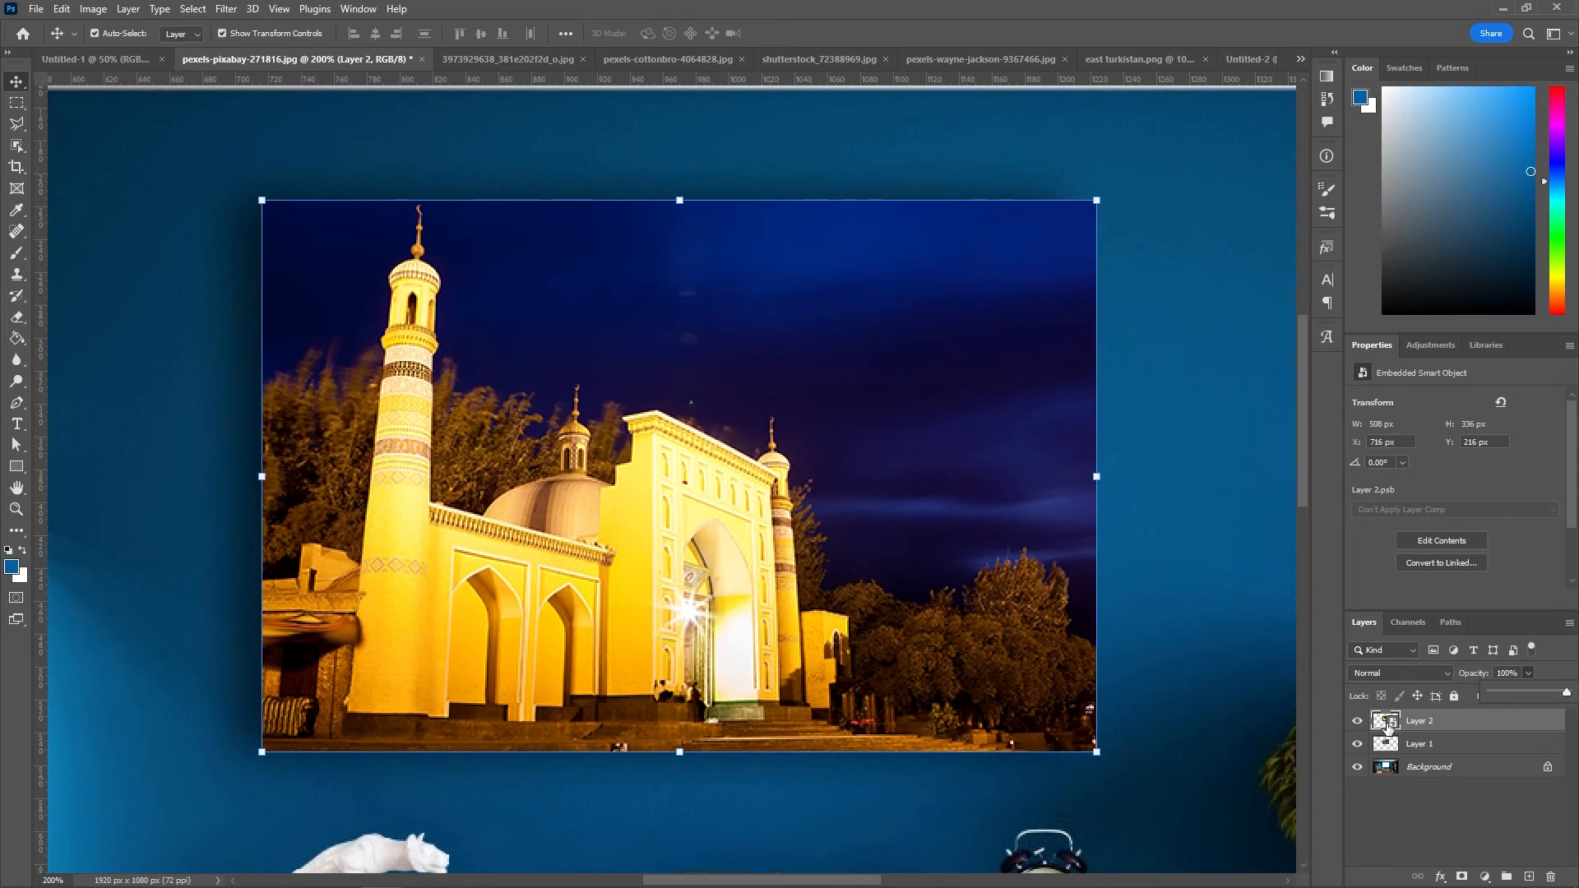
Step: Clip the mosque layer to the painting on Layer 1 with a clipping mask and deselect the layers
click(1447, 730)
click(1386, 746)
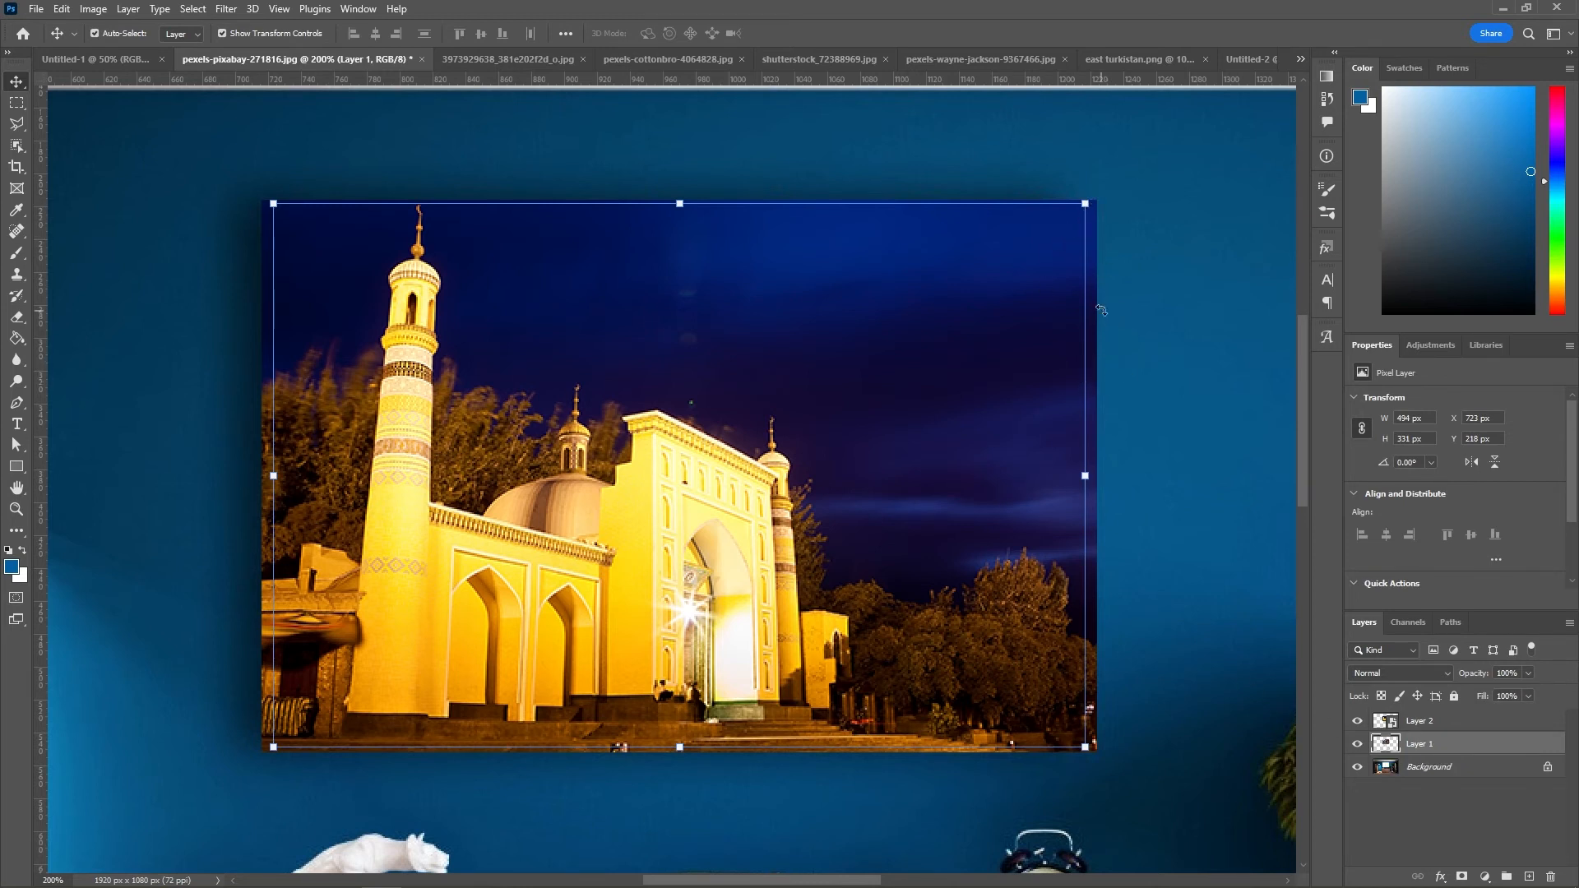
click(1393, 724)
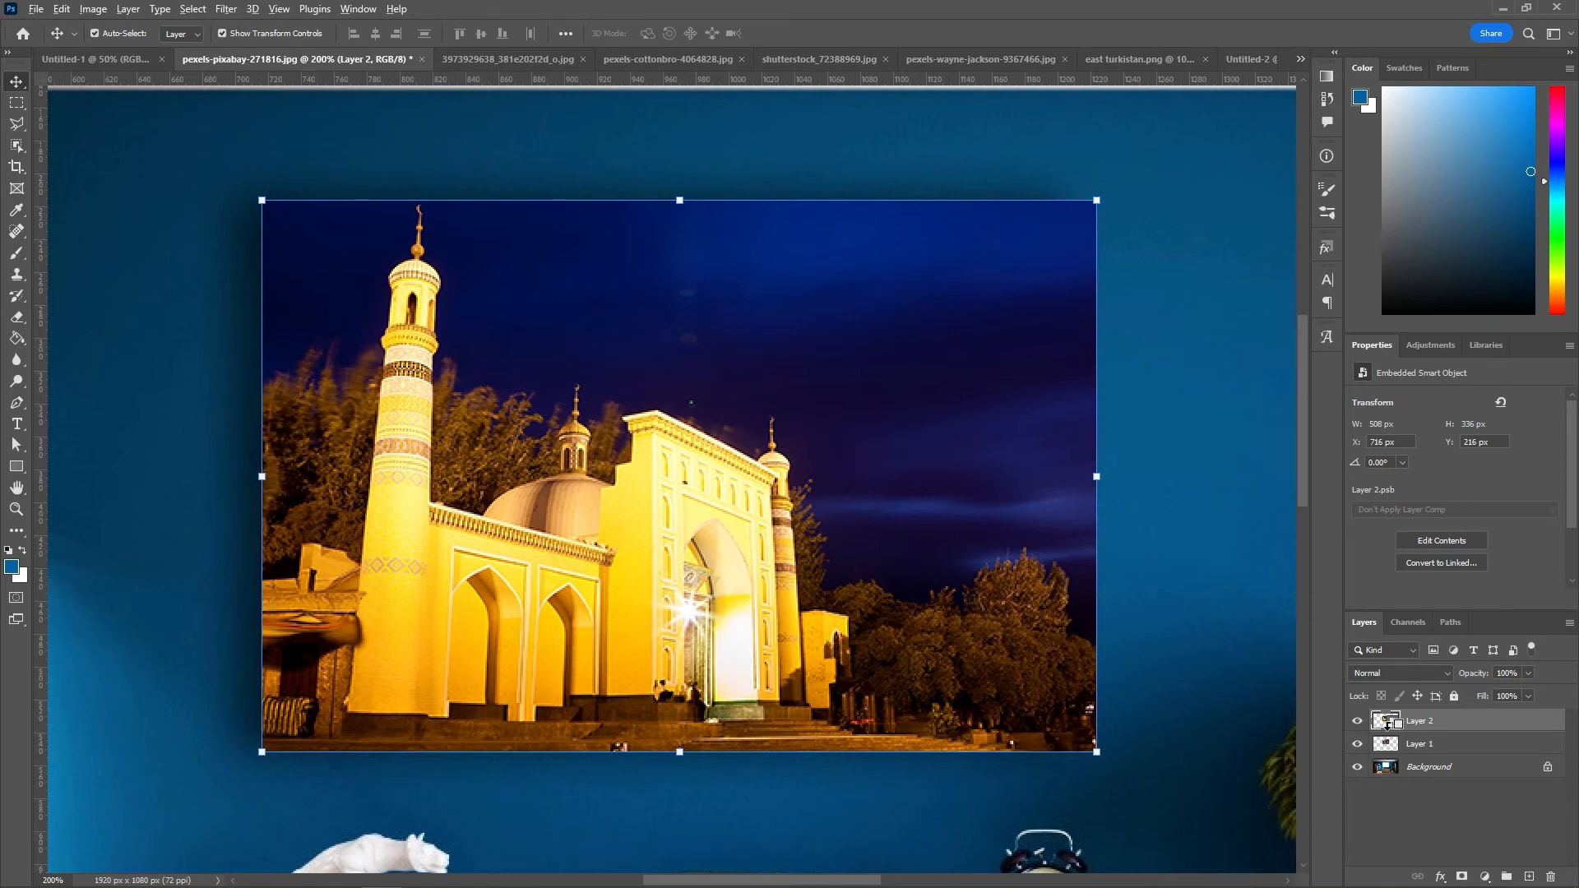
alt+click(1387, 723)
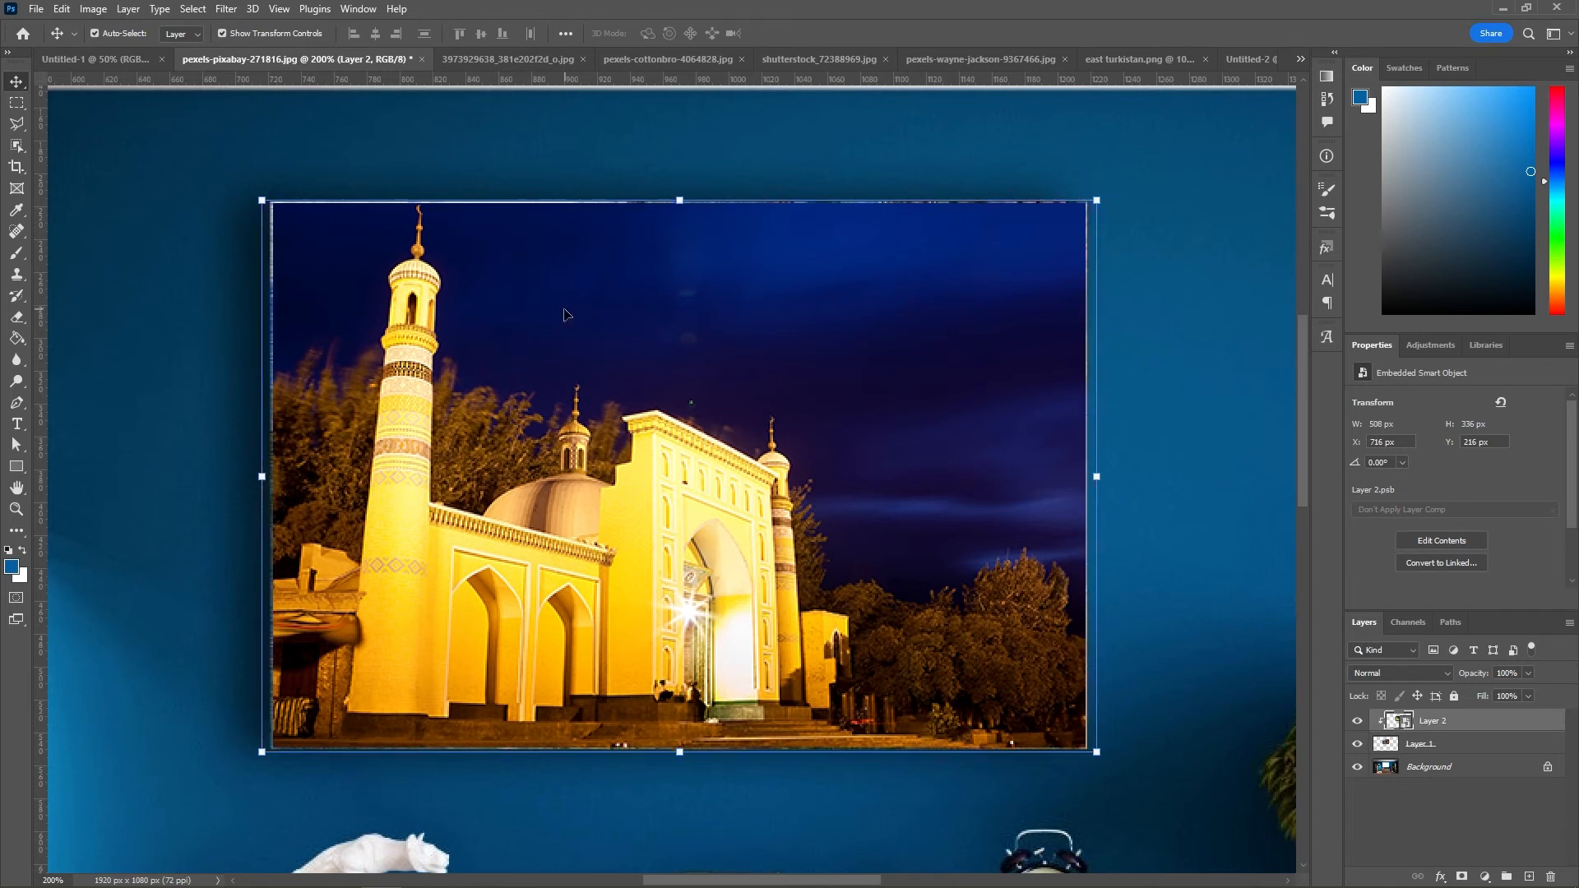
click(1152, 427)
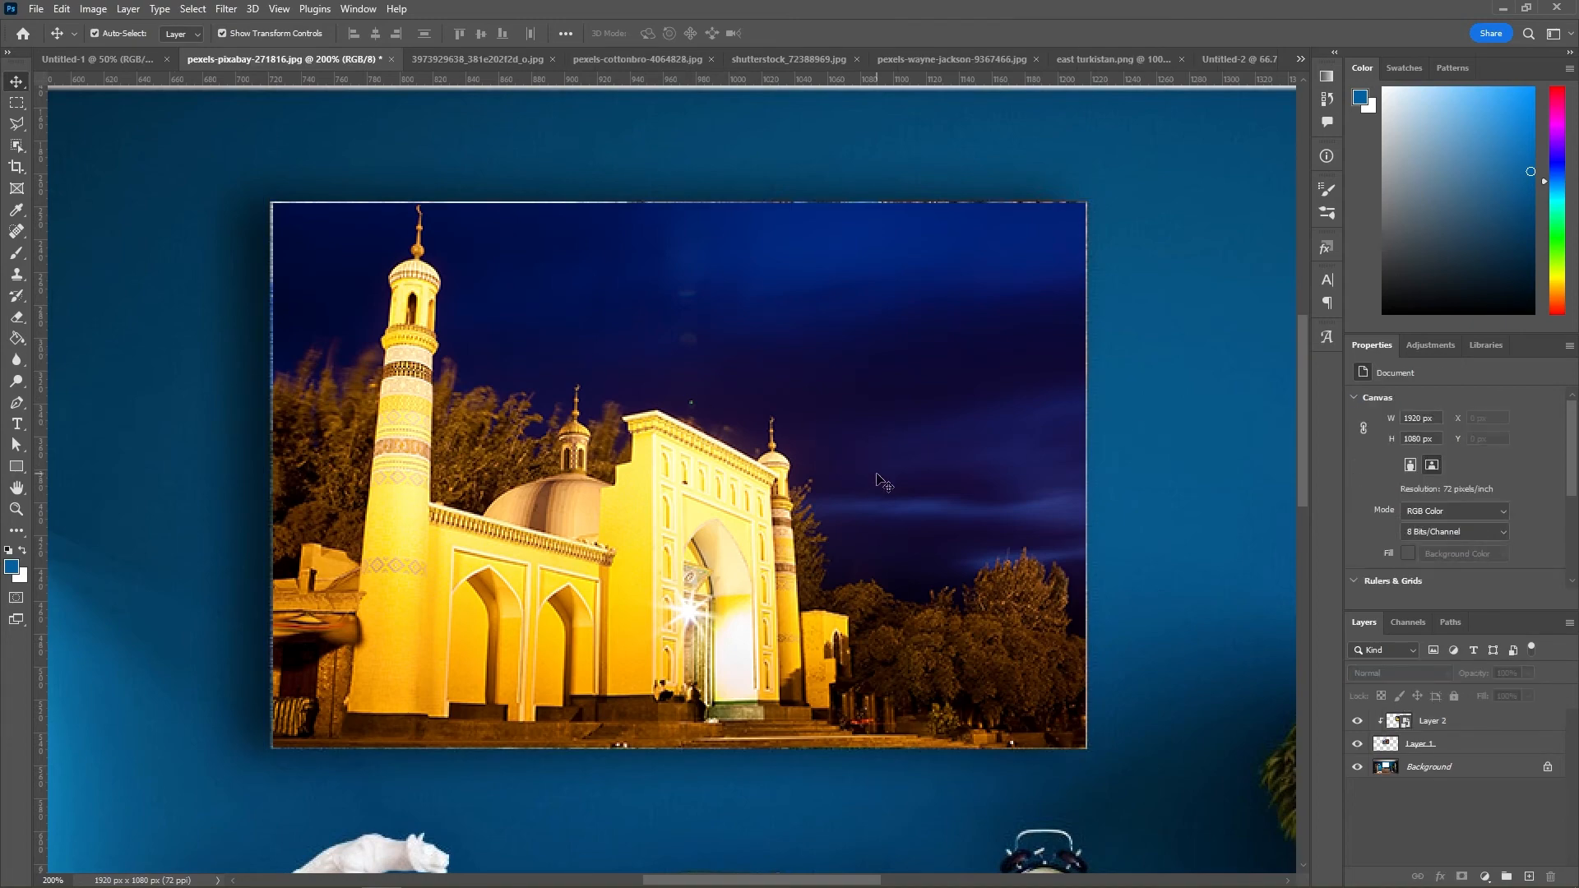
Step: Examine the edges of the clipped mosque picture up close, especially its upper-left corner, and check it at full size
key(ctrl+minus)
key(ctrl+minus)
key(ctrl+minus)
key(ctrl+plus)
key(ctrl+plus)
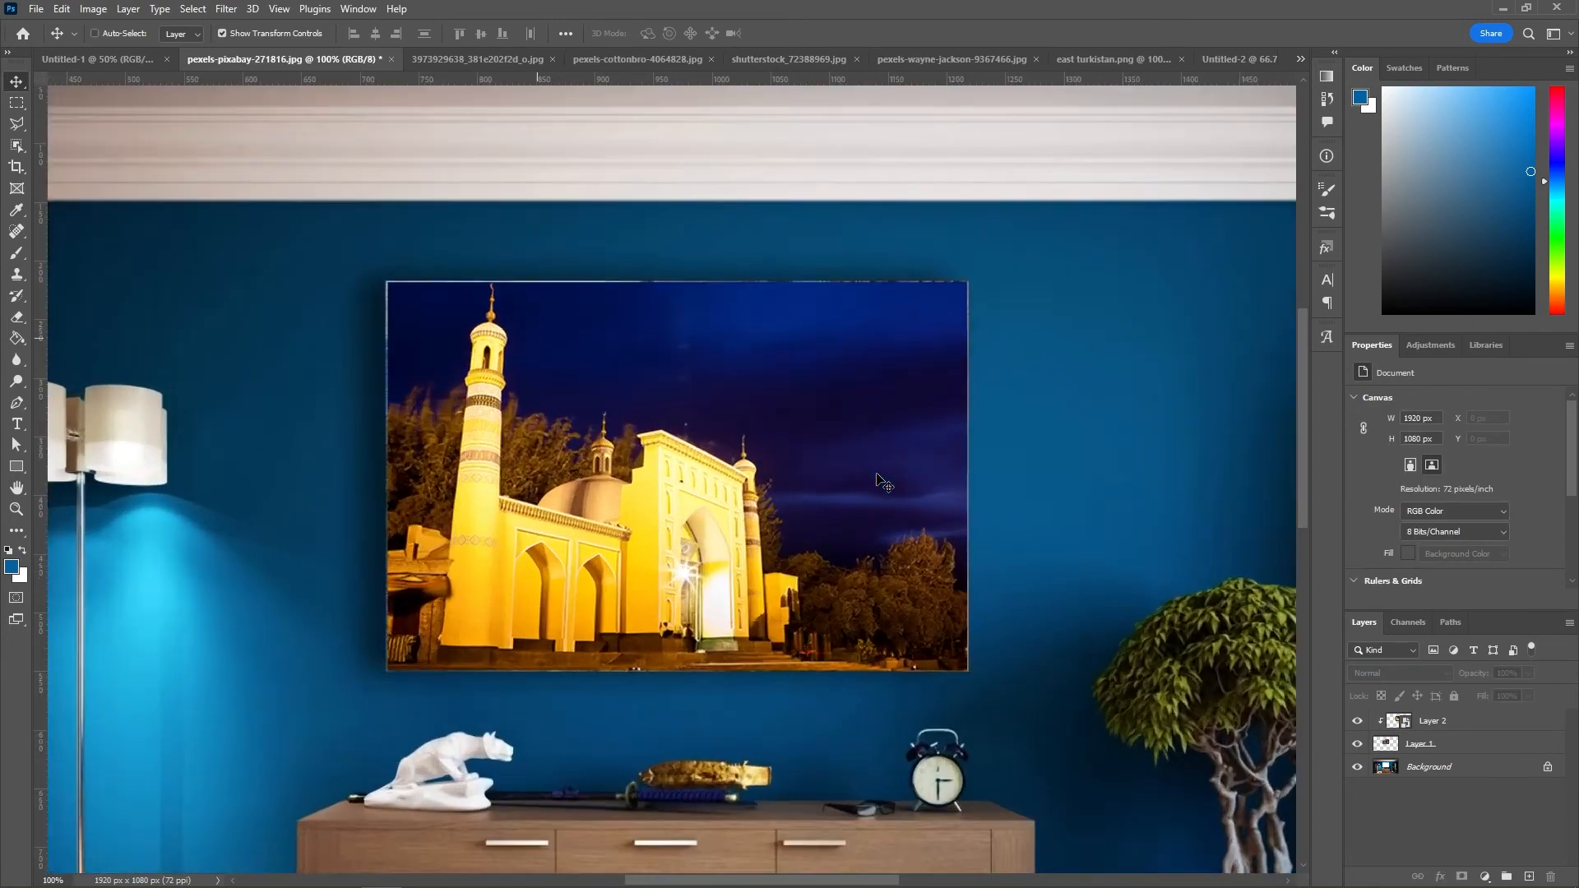
key(ctrl+plus)
key(ctrl+plus)
drag(333, 343, 704, 541)
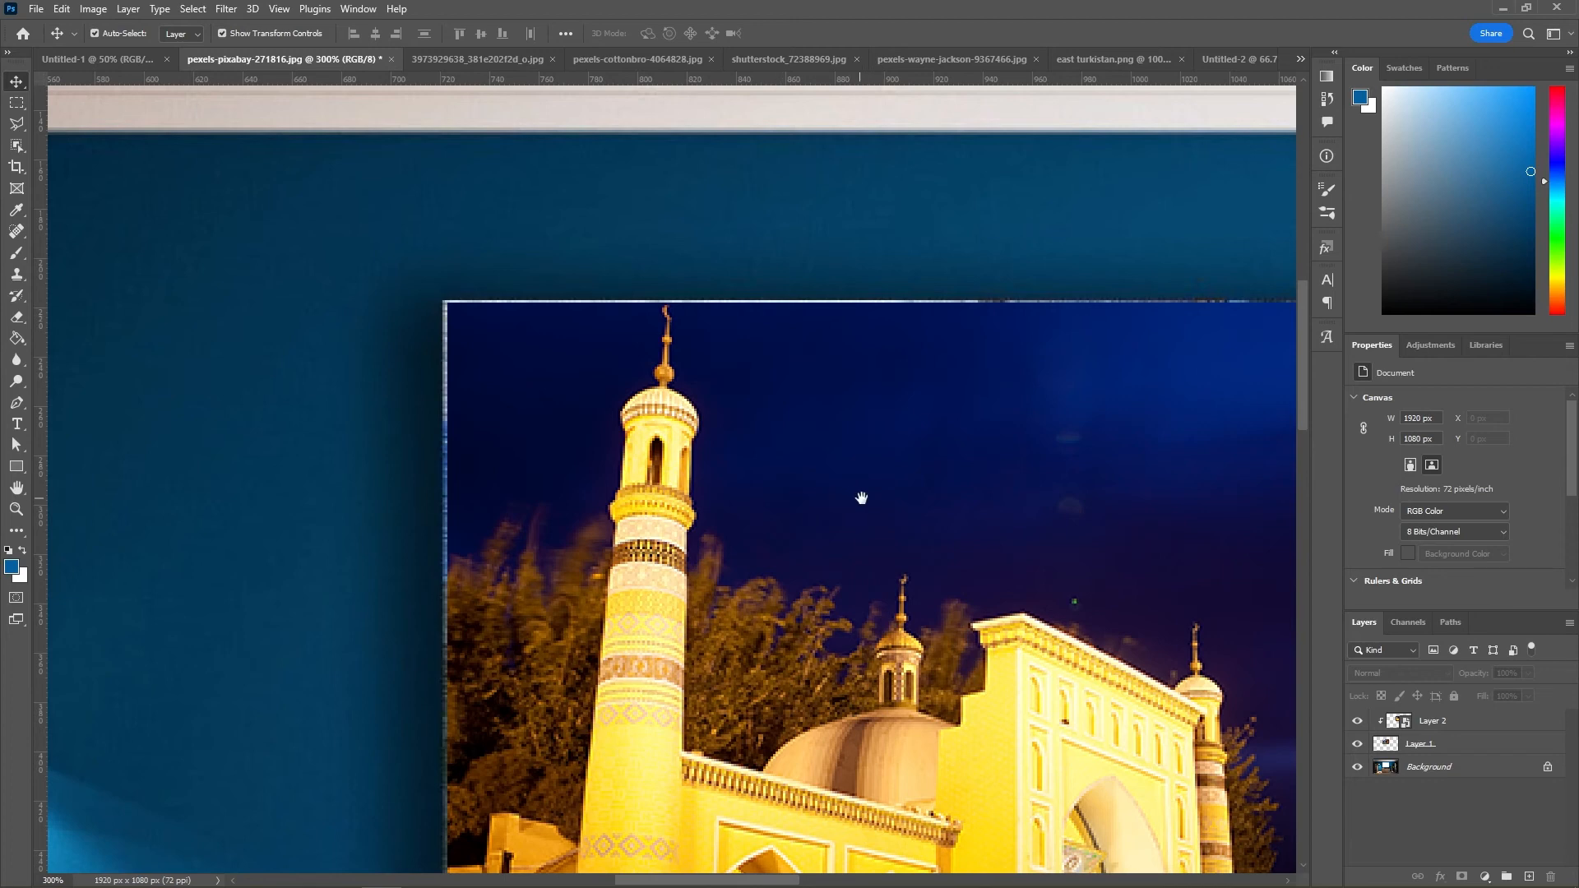
drag(861, 497, 693, 455)
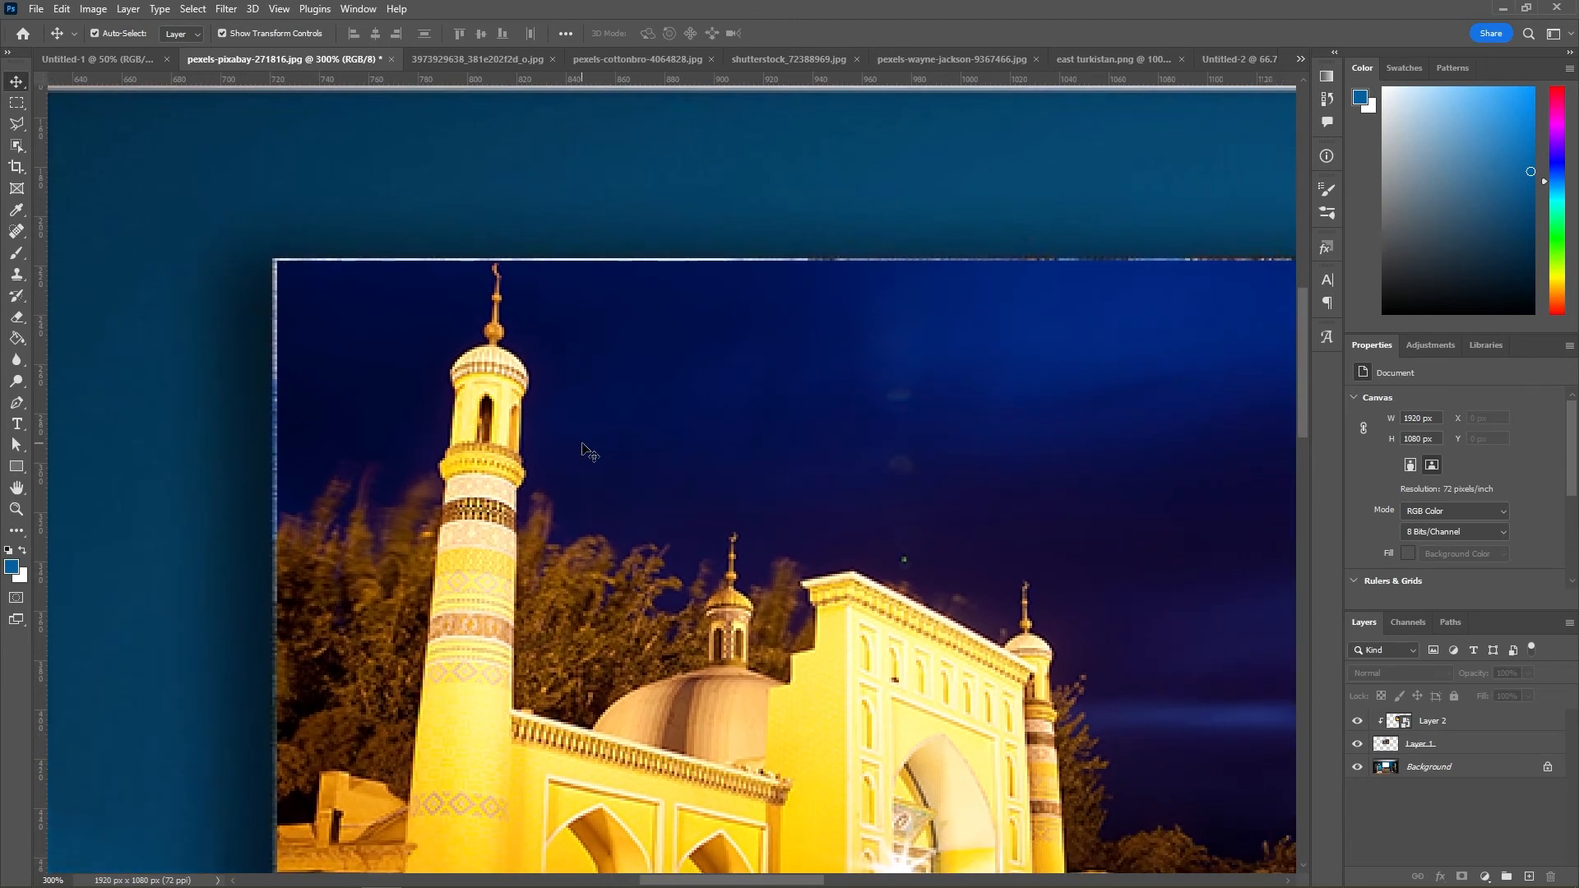
key(ctrl+1)
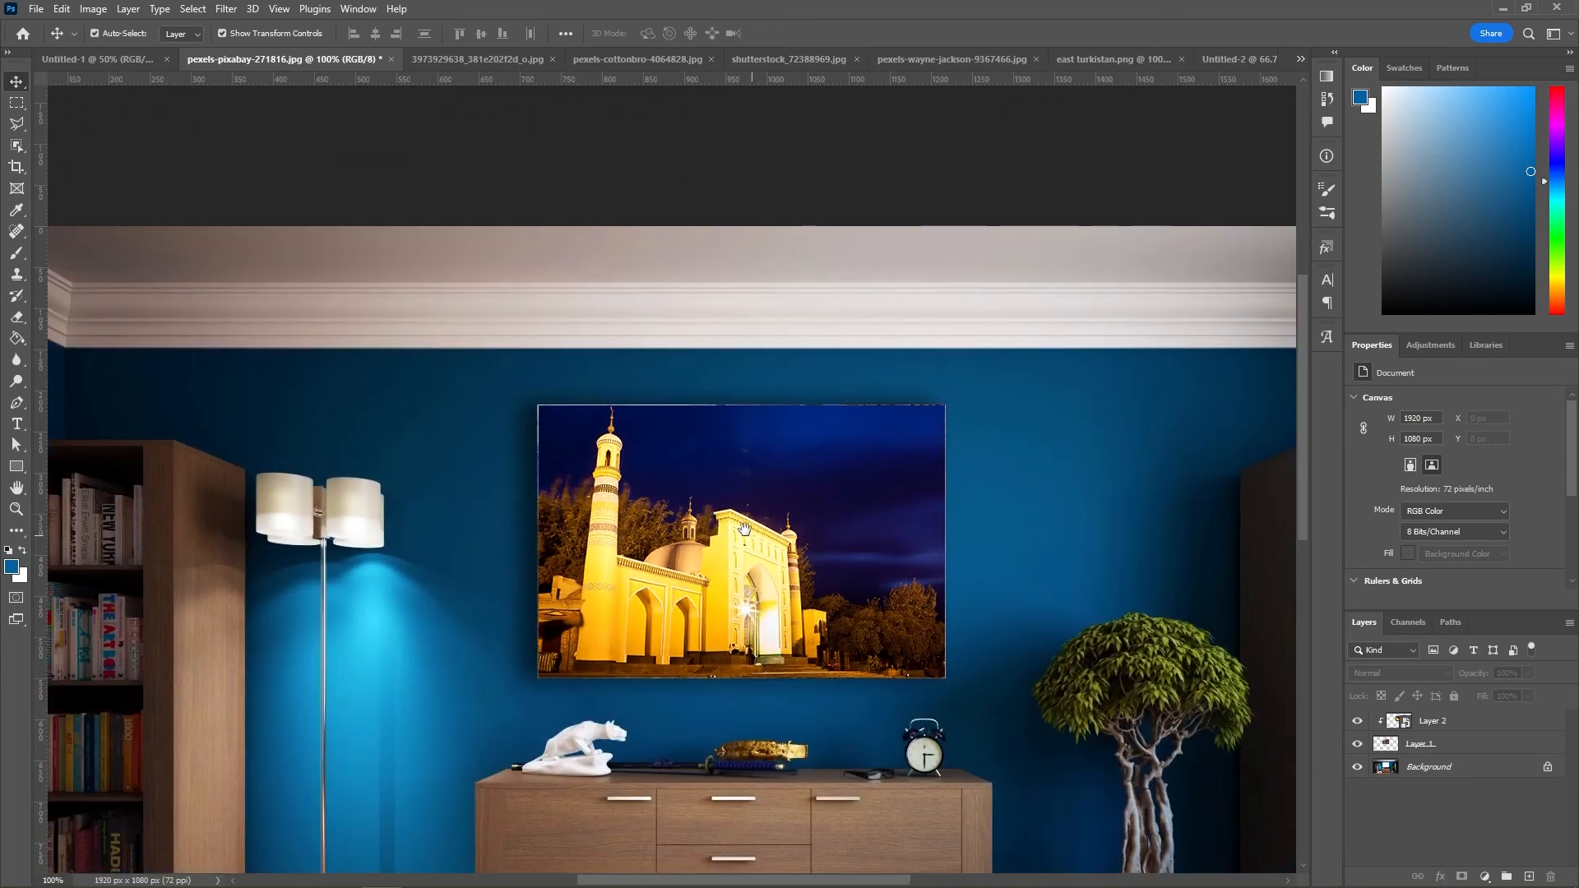
Step: Select the painting's Layer 1 with the Rectangular Marquee Tool active and review the whole room composition
drag(751, 529, 714, 490)
click(17, 103)
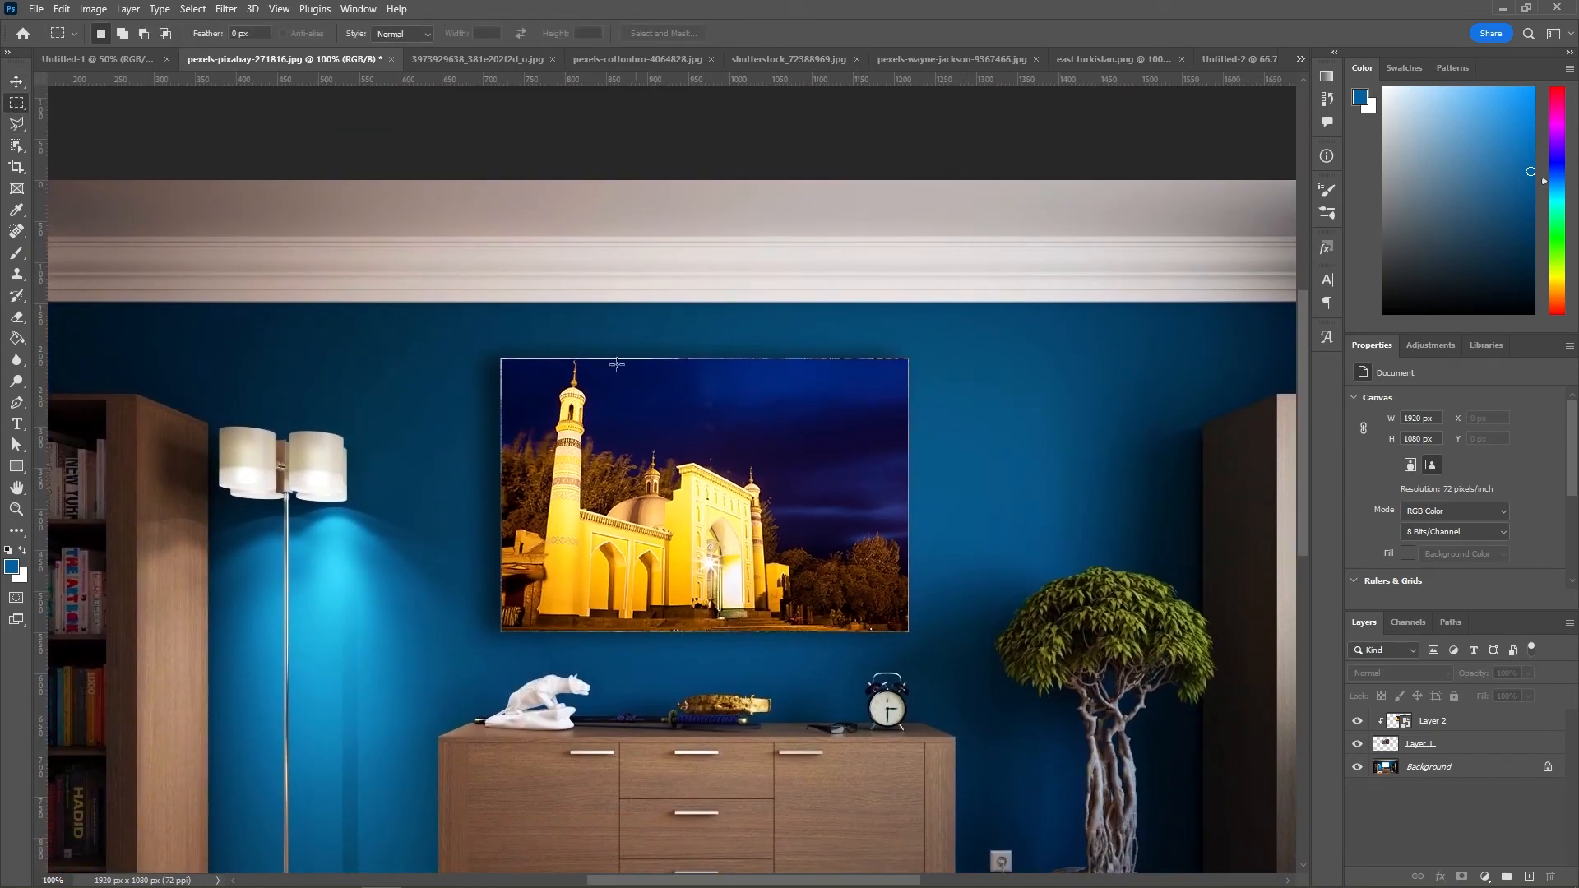
click(1424, 749)
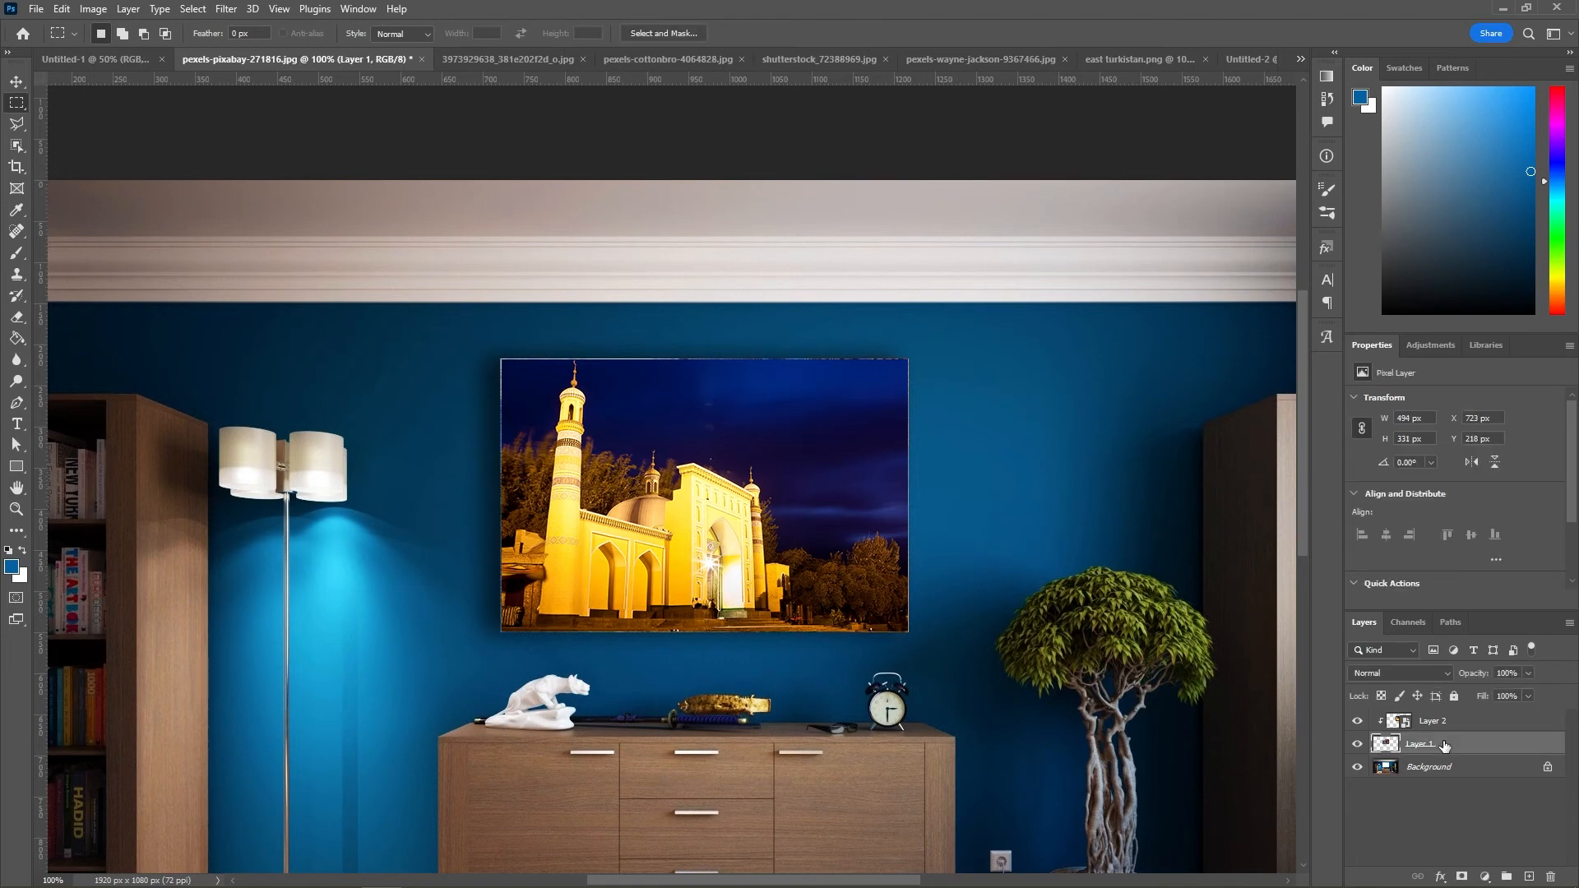
key(ctrl+minus)
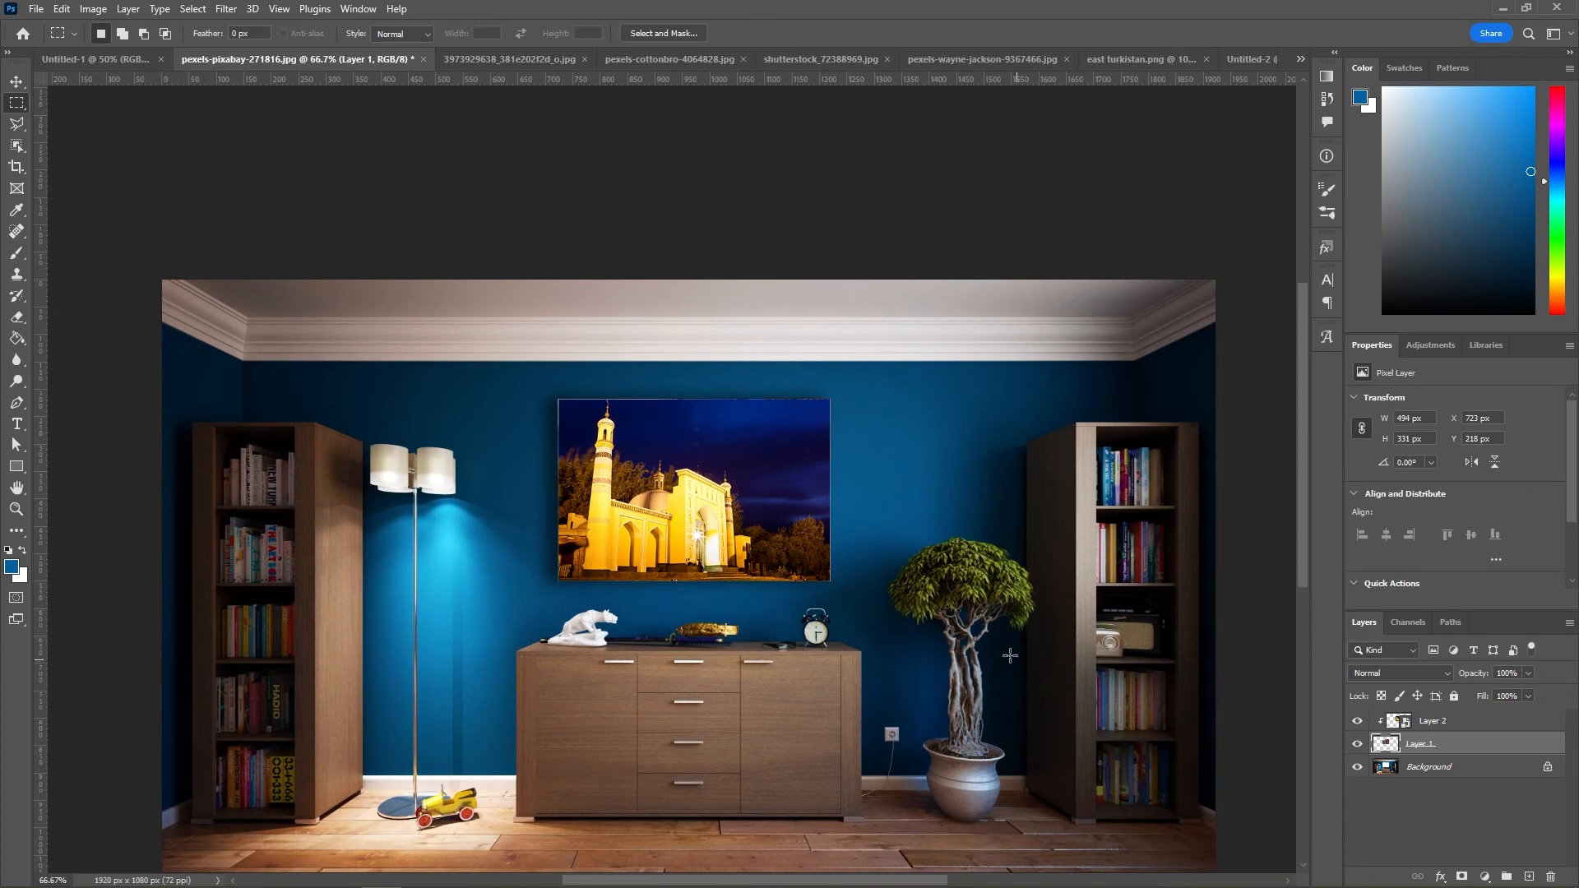
Step: Look through the mosque, office and fountain images, activate the Elliptical Marquee Tool, and switch to the wall clock photo
click(525, 60)
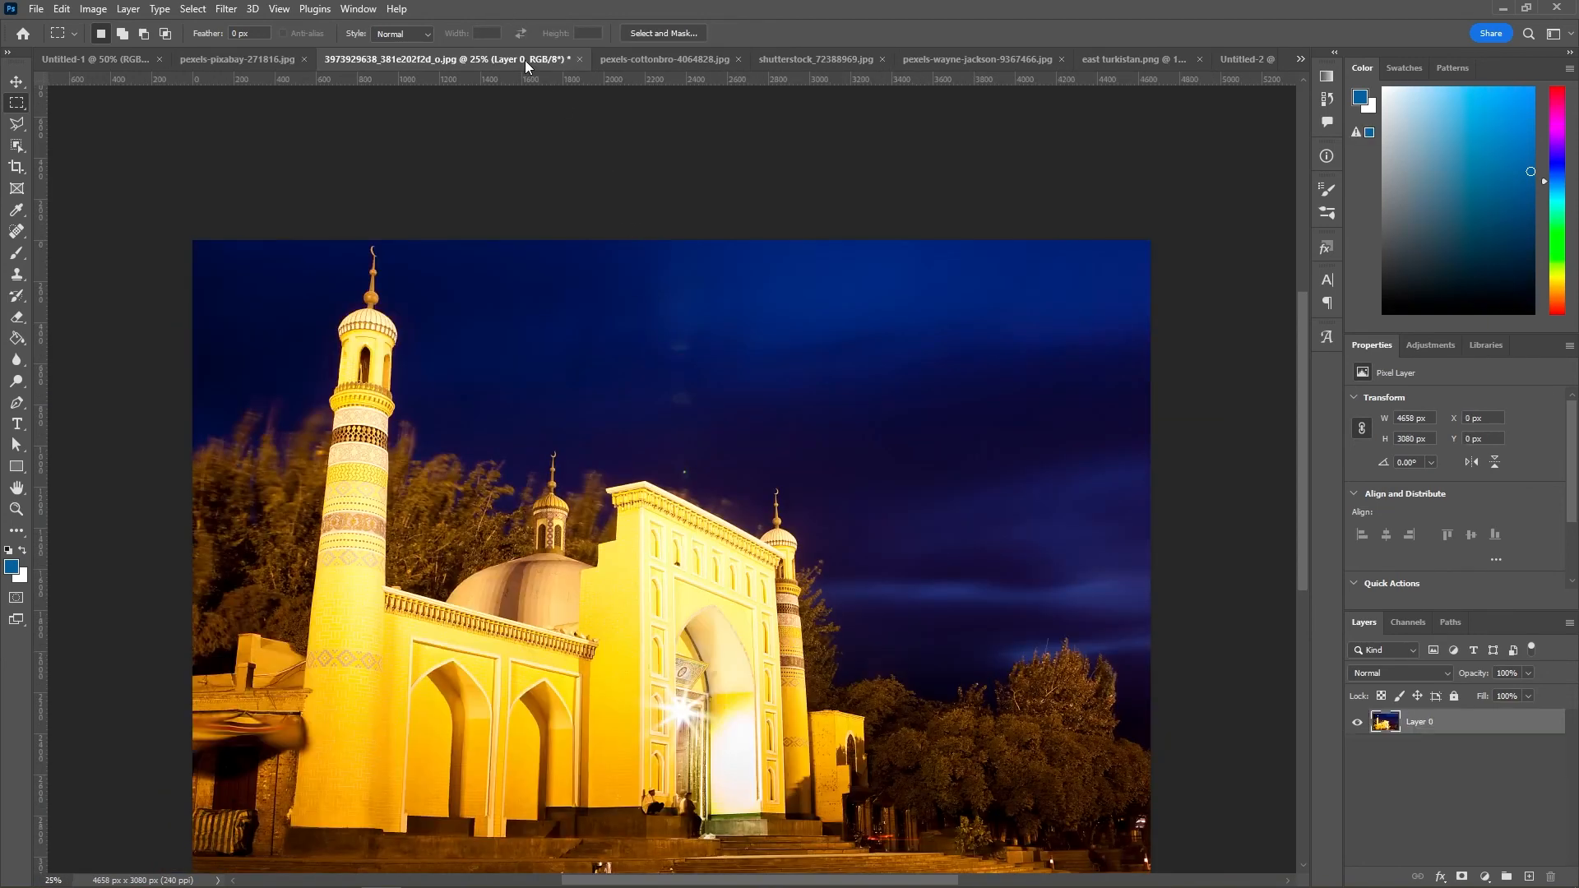
click(639, 58)
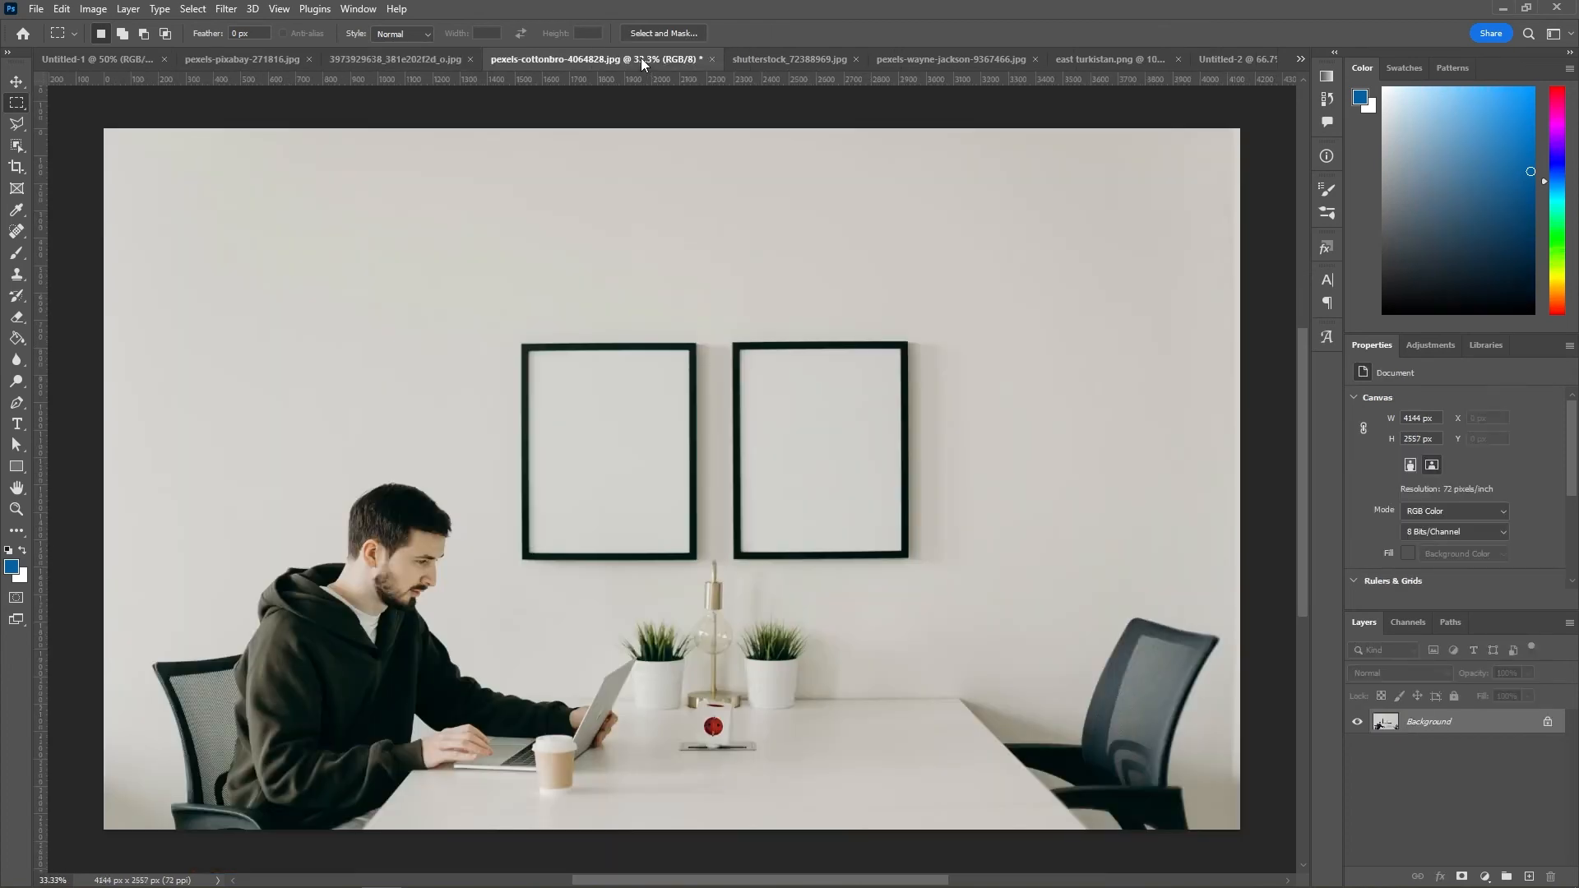
click(797, 58)
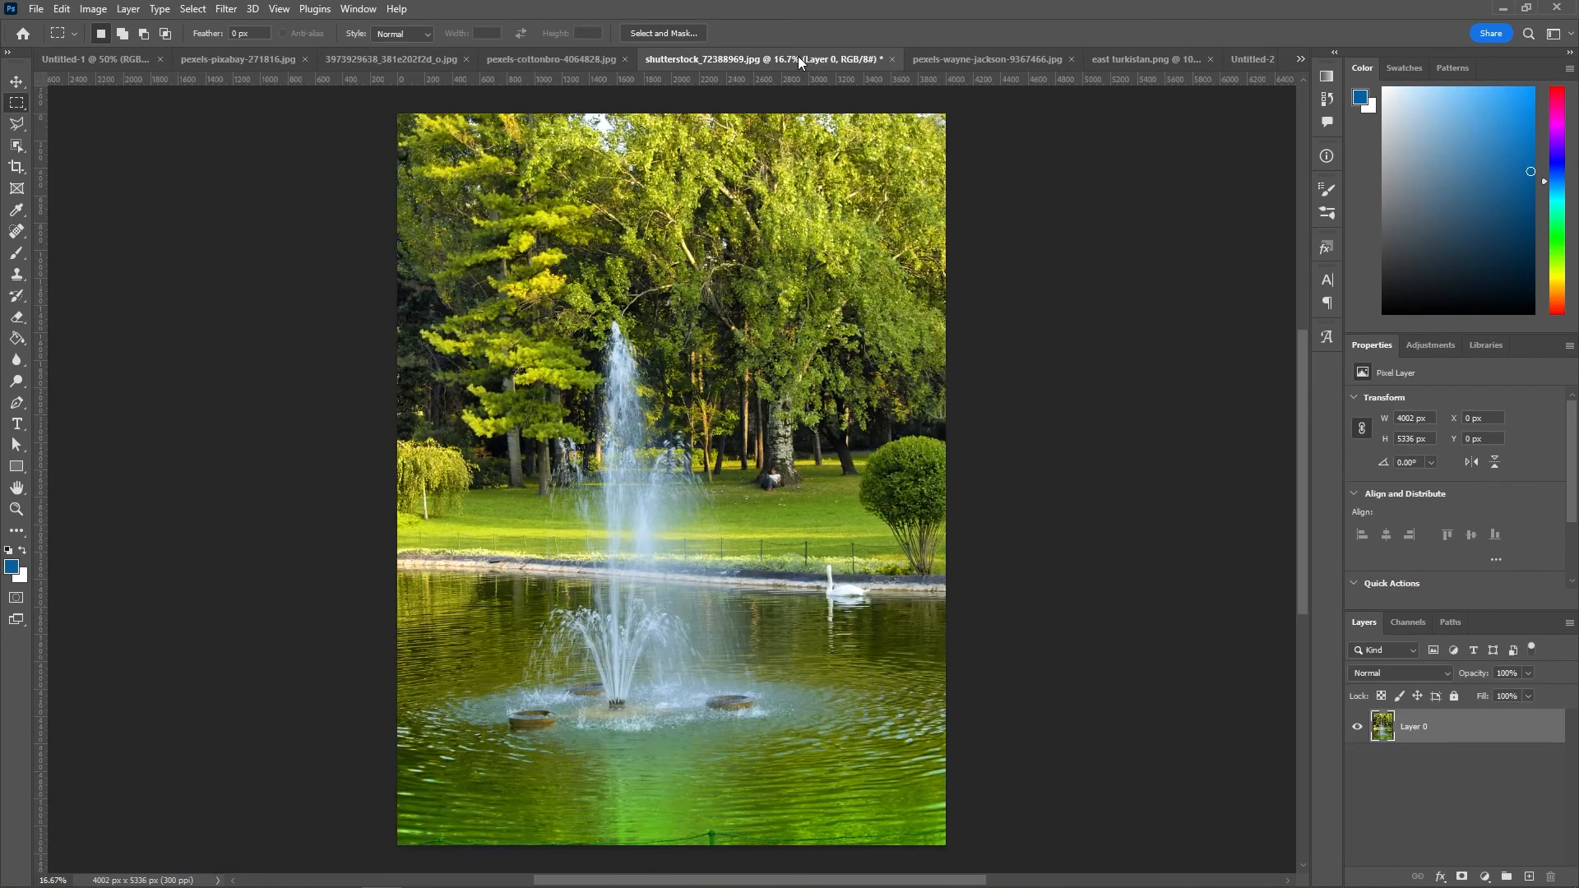
right_click(15, 105)
click(66, 120)
click(984, 61)
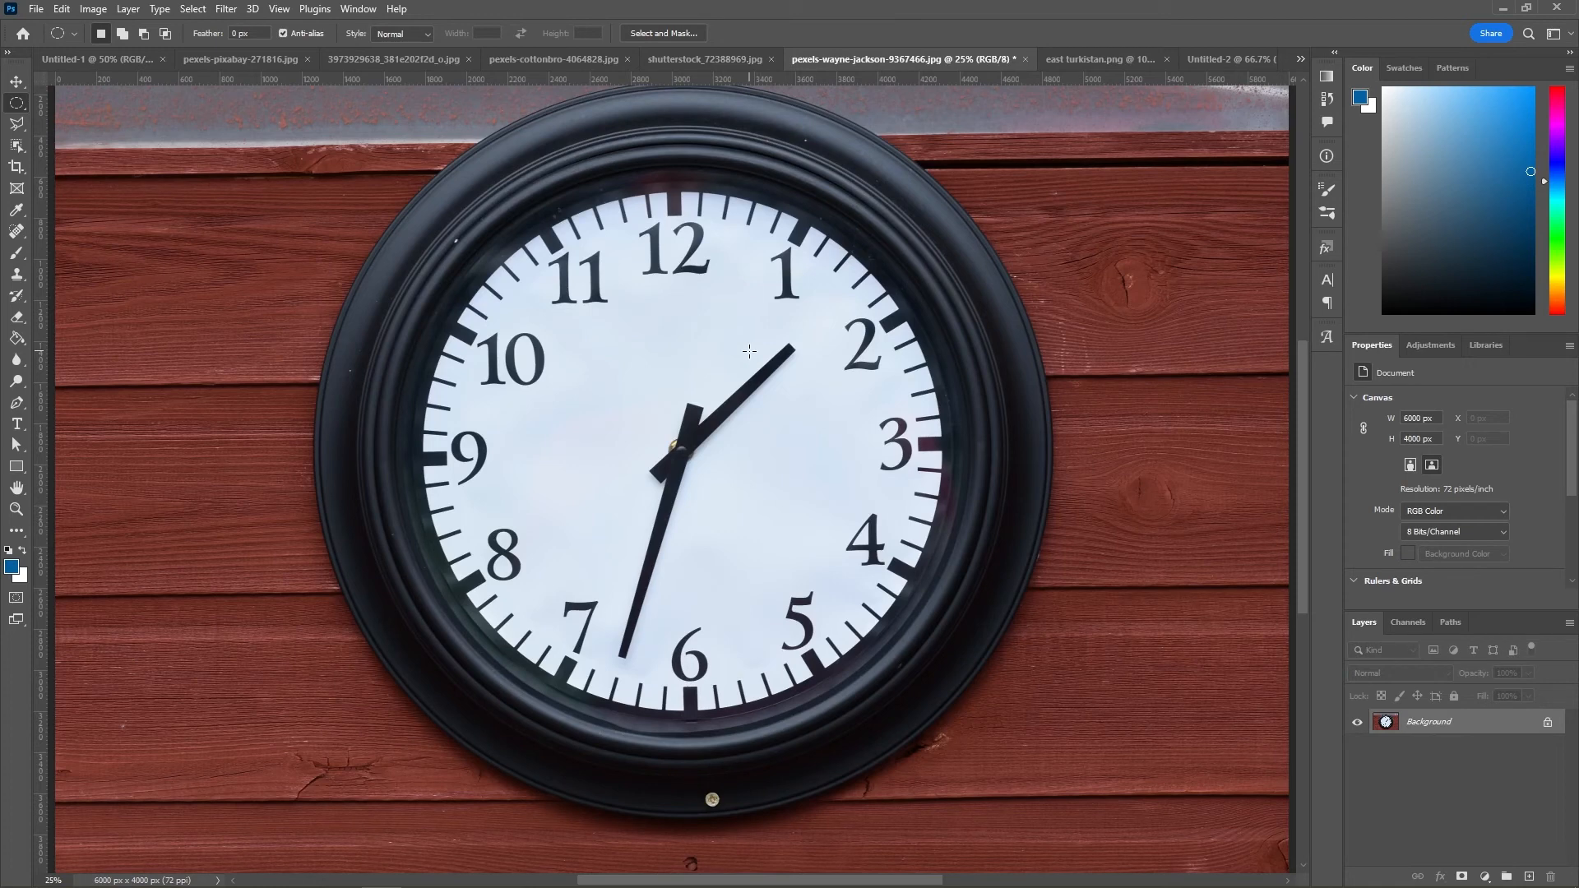
Step: Draw a circular elliptical marquee selection from the clock's centre out to the edge of its white face
right_click(17, 104)
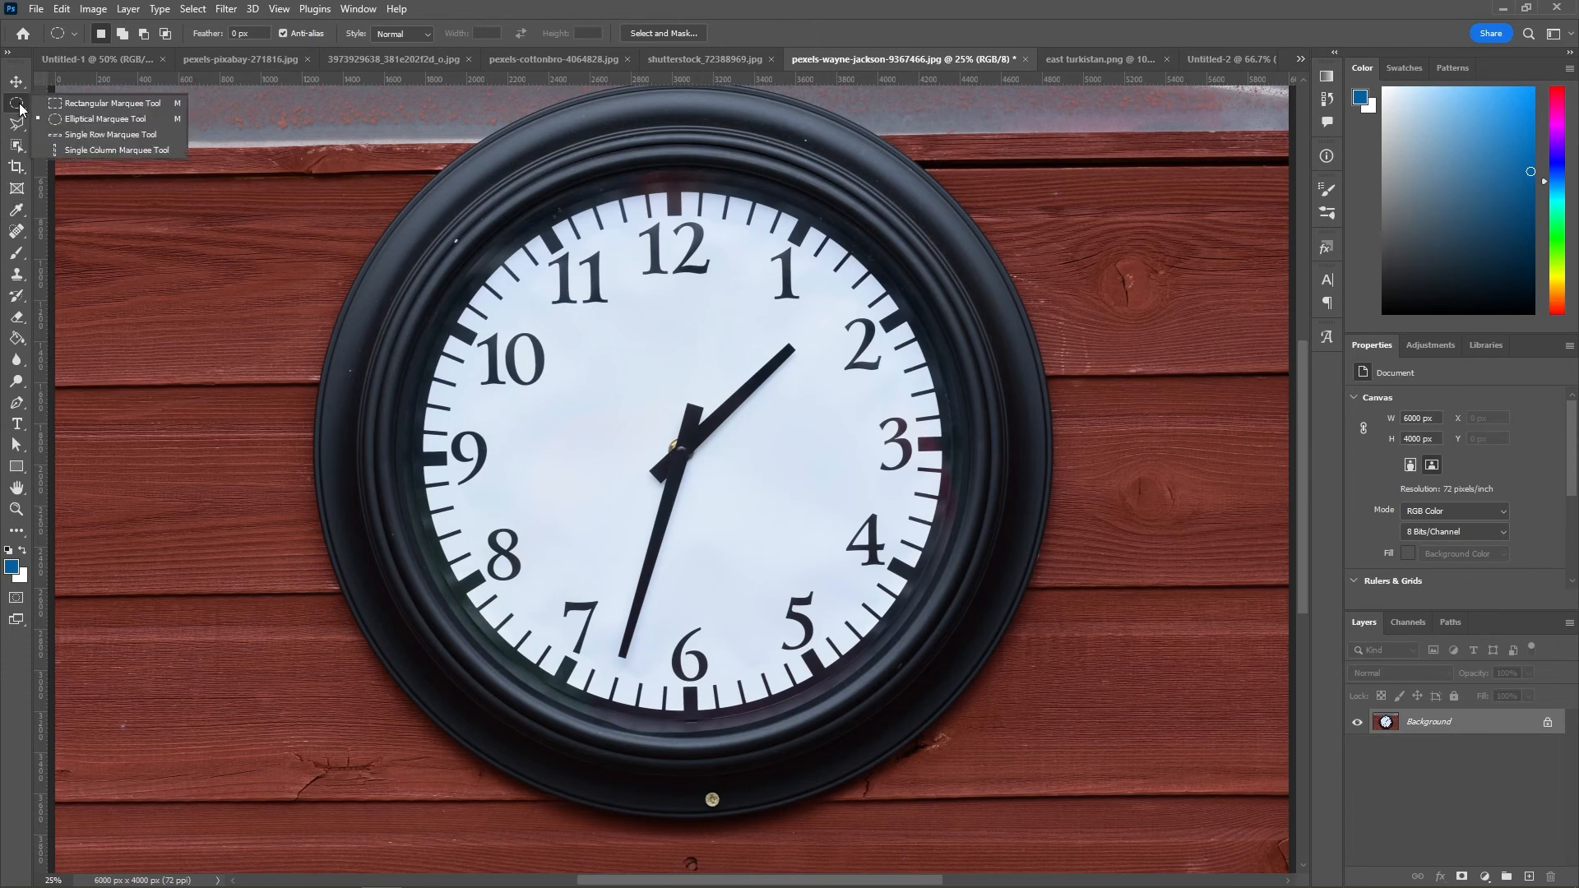
click(74, 124)
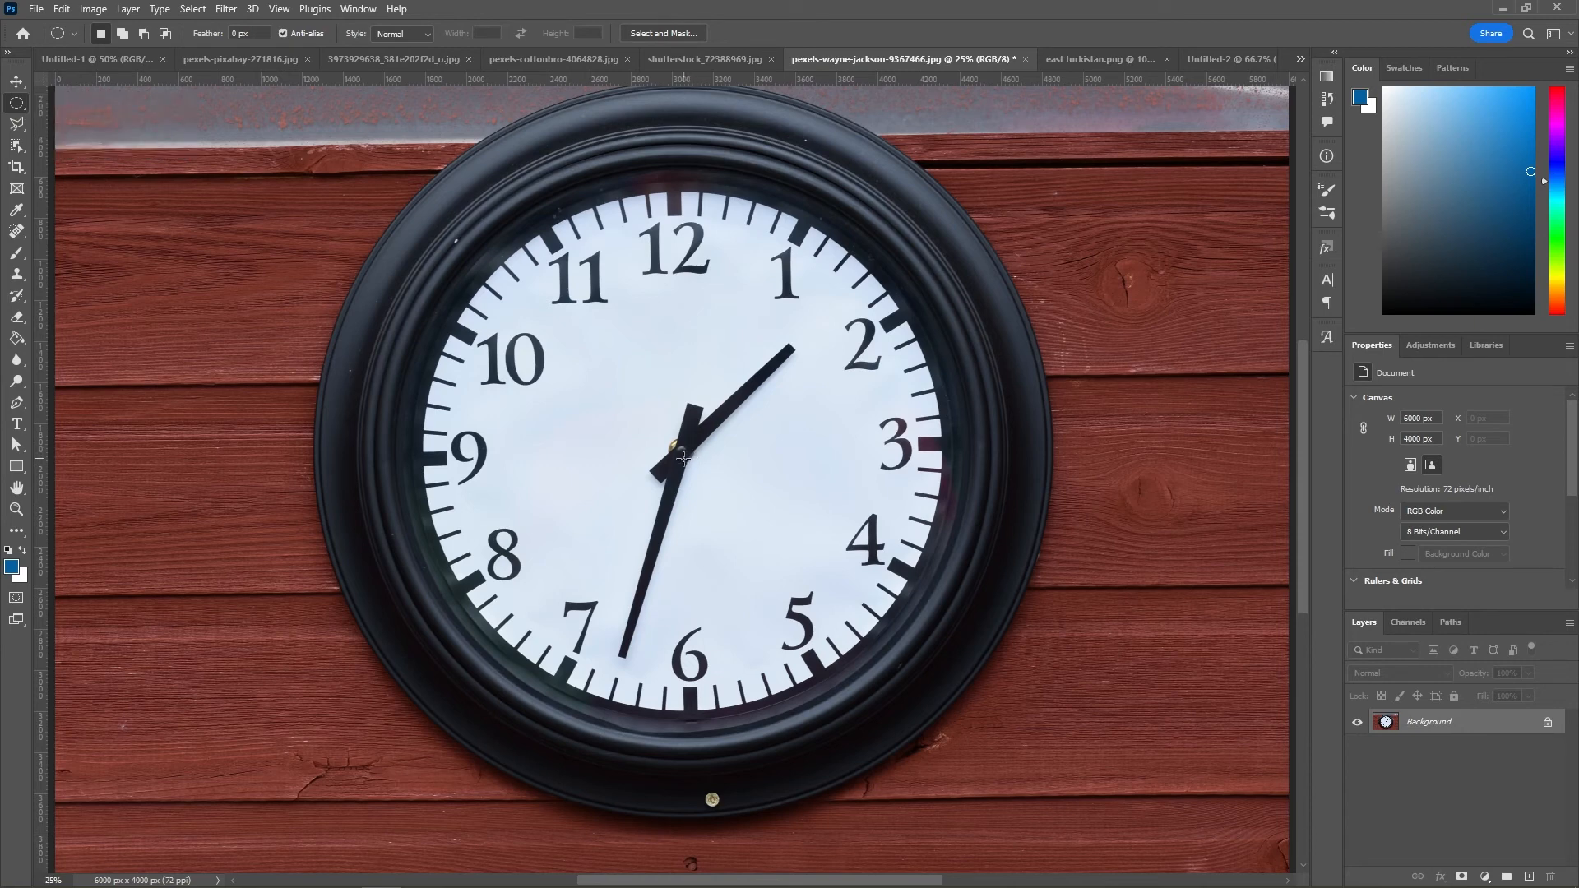
drag(681, 455, 1032, 719)
key(shift+alt)
Step: Transform the selection to about 99.37% width and 98.82% height to fit the lower and left edges of the clock face
right_click(709, 551)
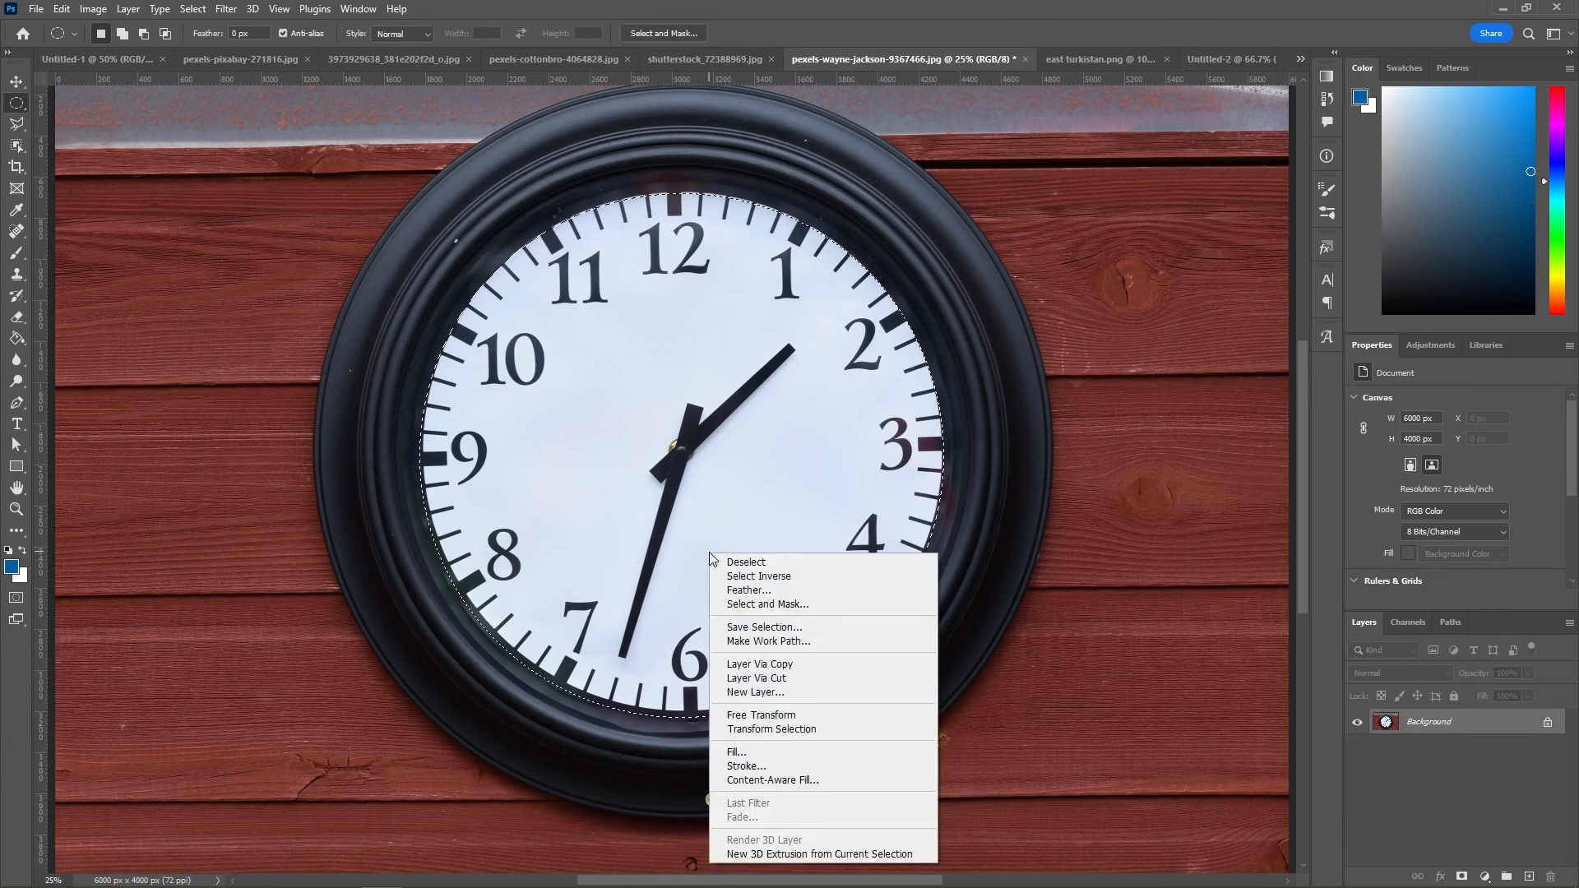
click(781, 729)
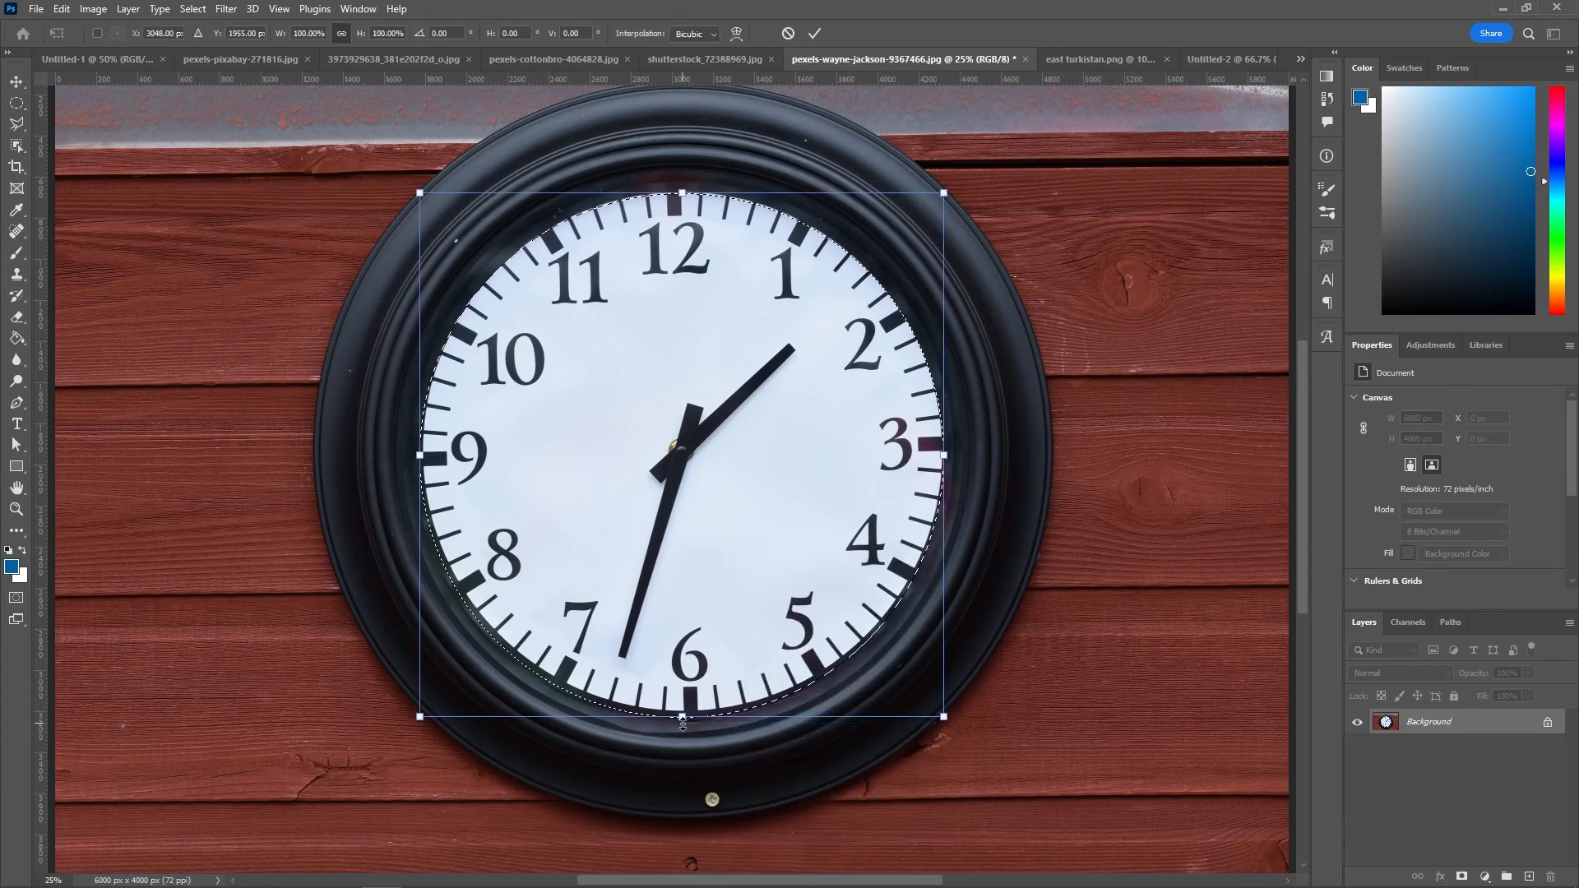
key(ctrl+plus)
key(ctrl+plus)
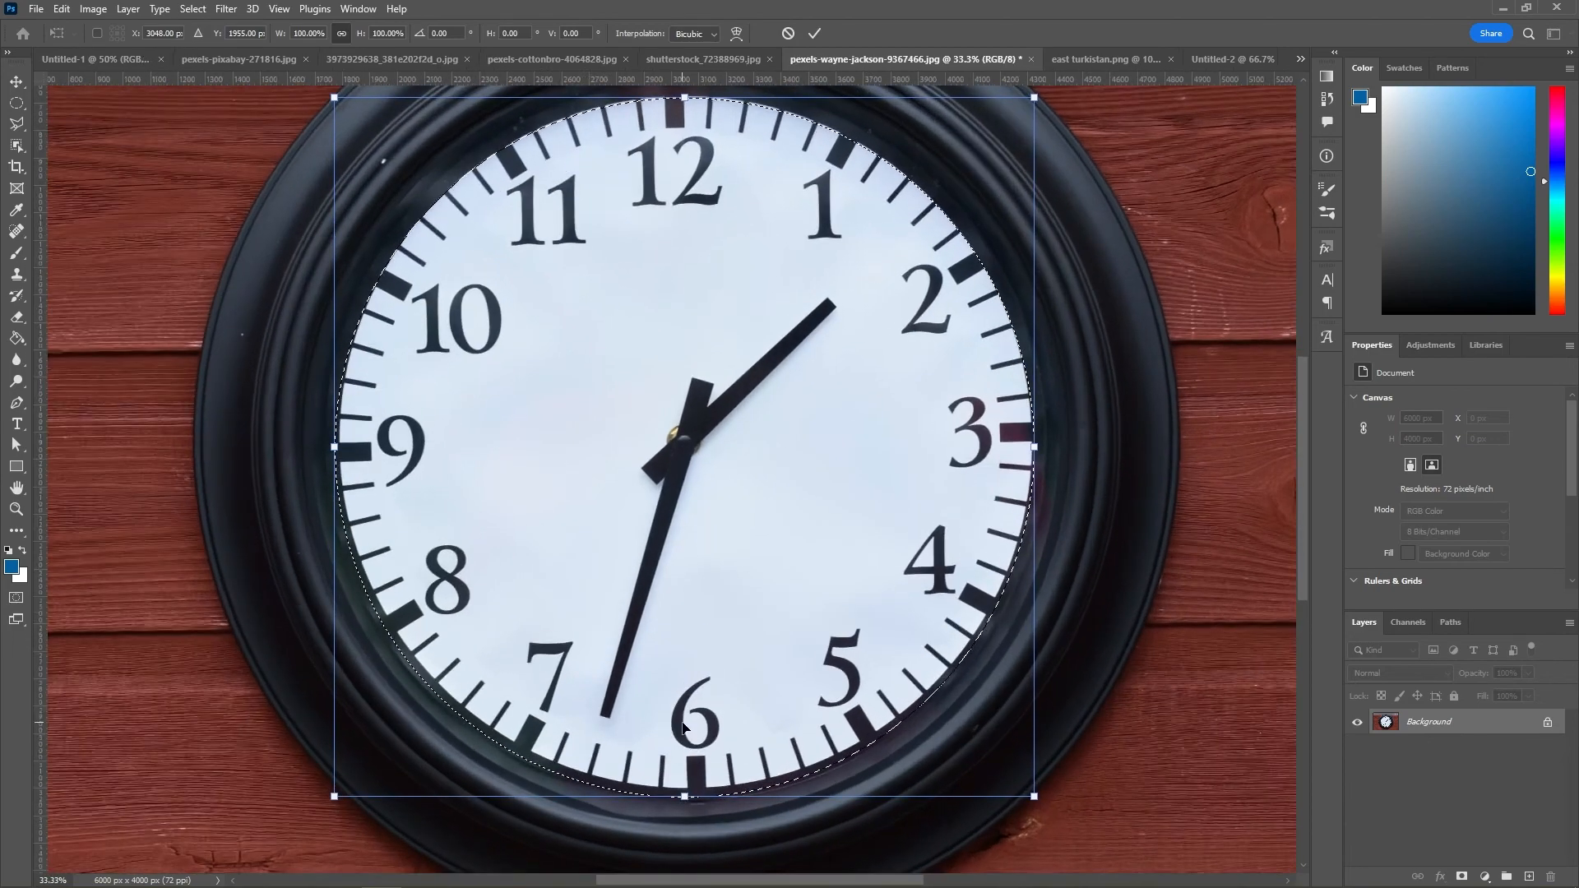
drag(687, 725, 793, 455)
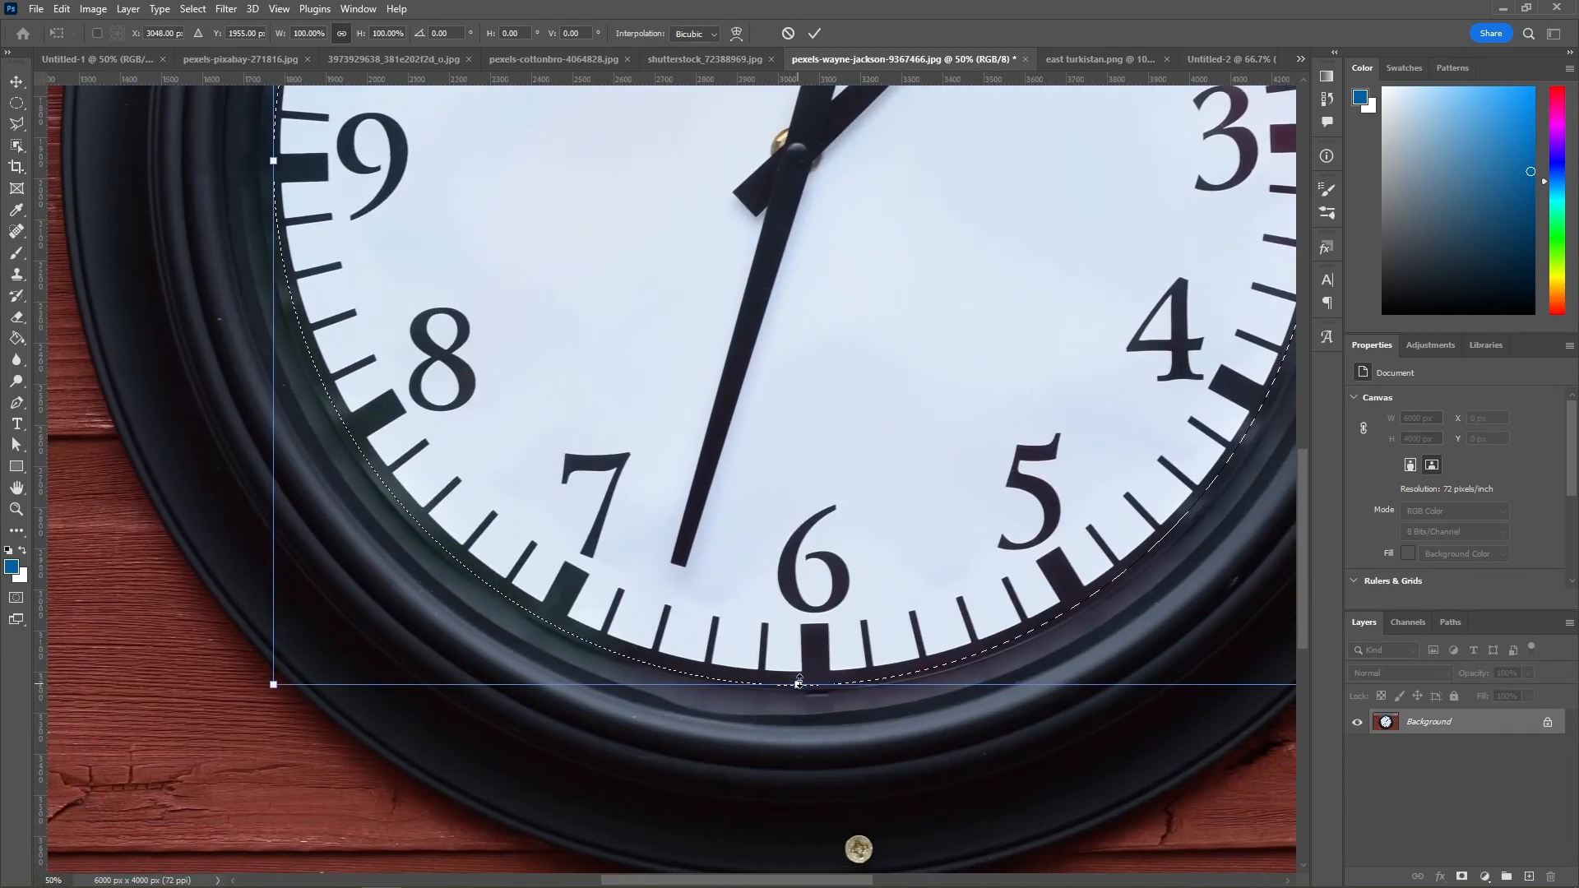
drag(798, 681, 799, 671)
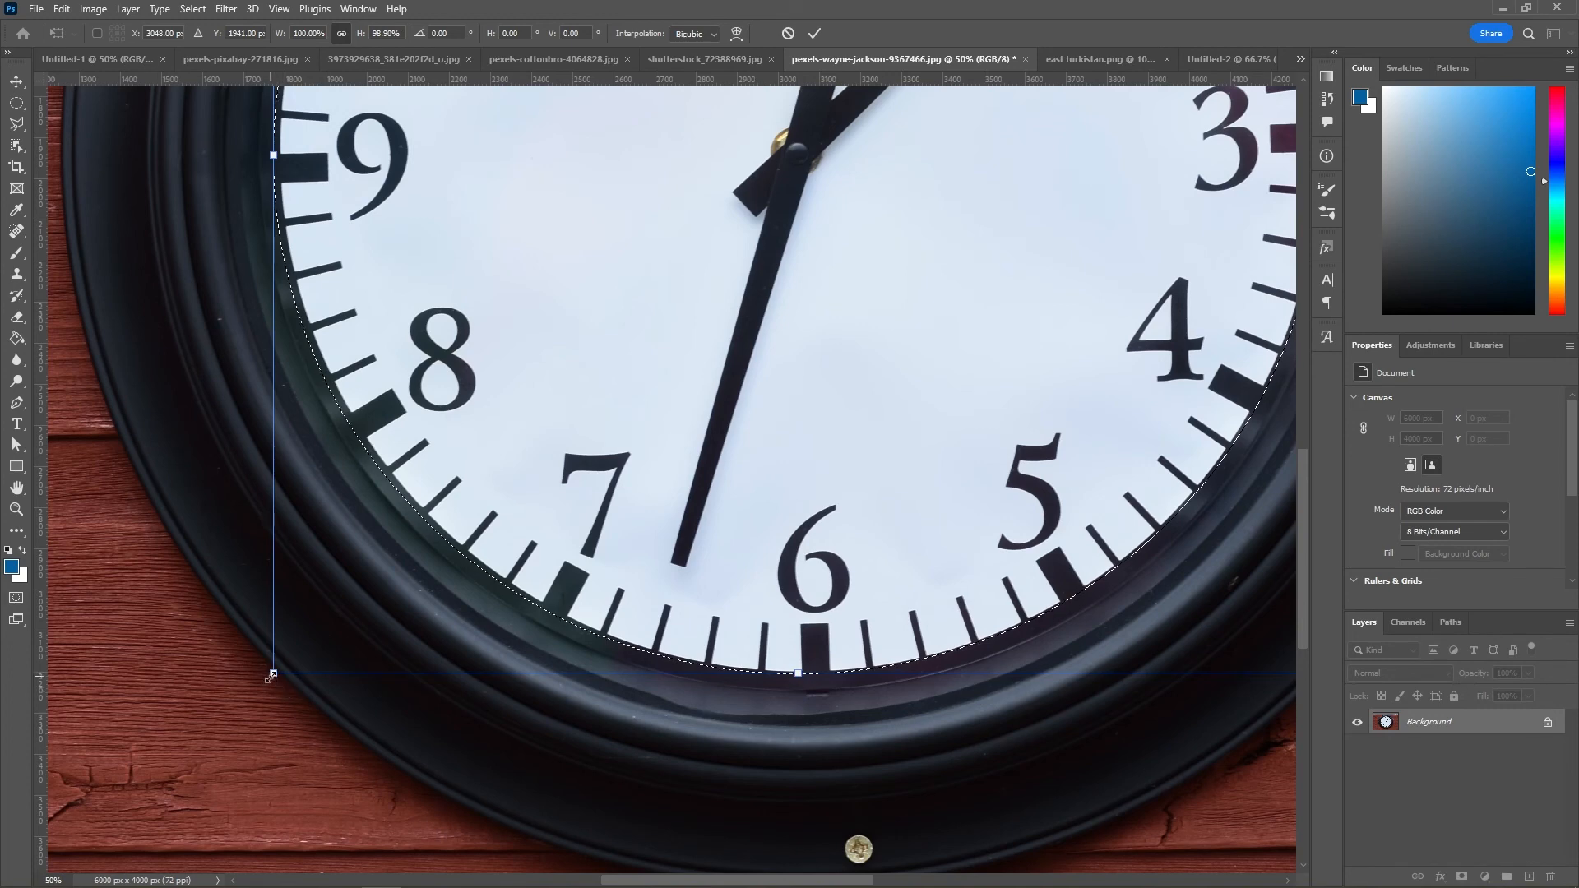
drag(273, 674, 280, 672)
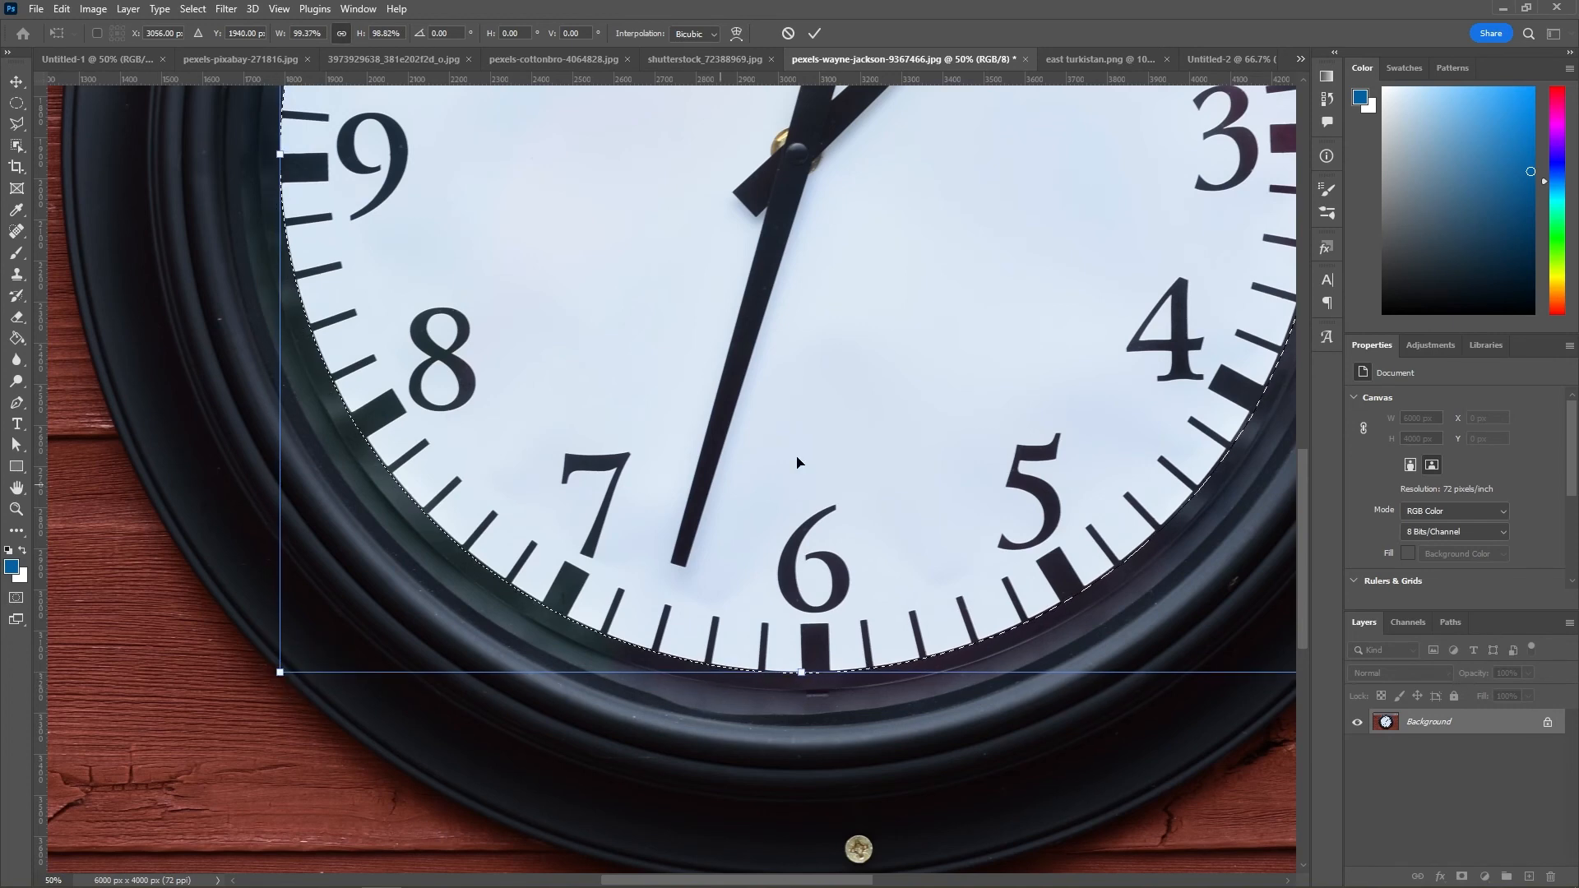
Step: Adjust the selection's upper-left corner to 99.76% width and 99.06% height around the clock face and apply the transformation
drag(888, 398, 853, 604)
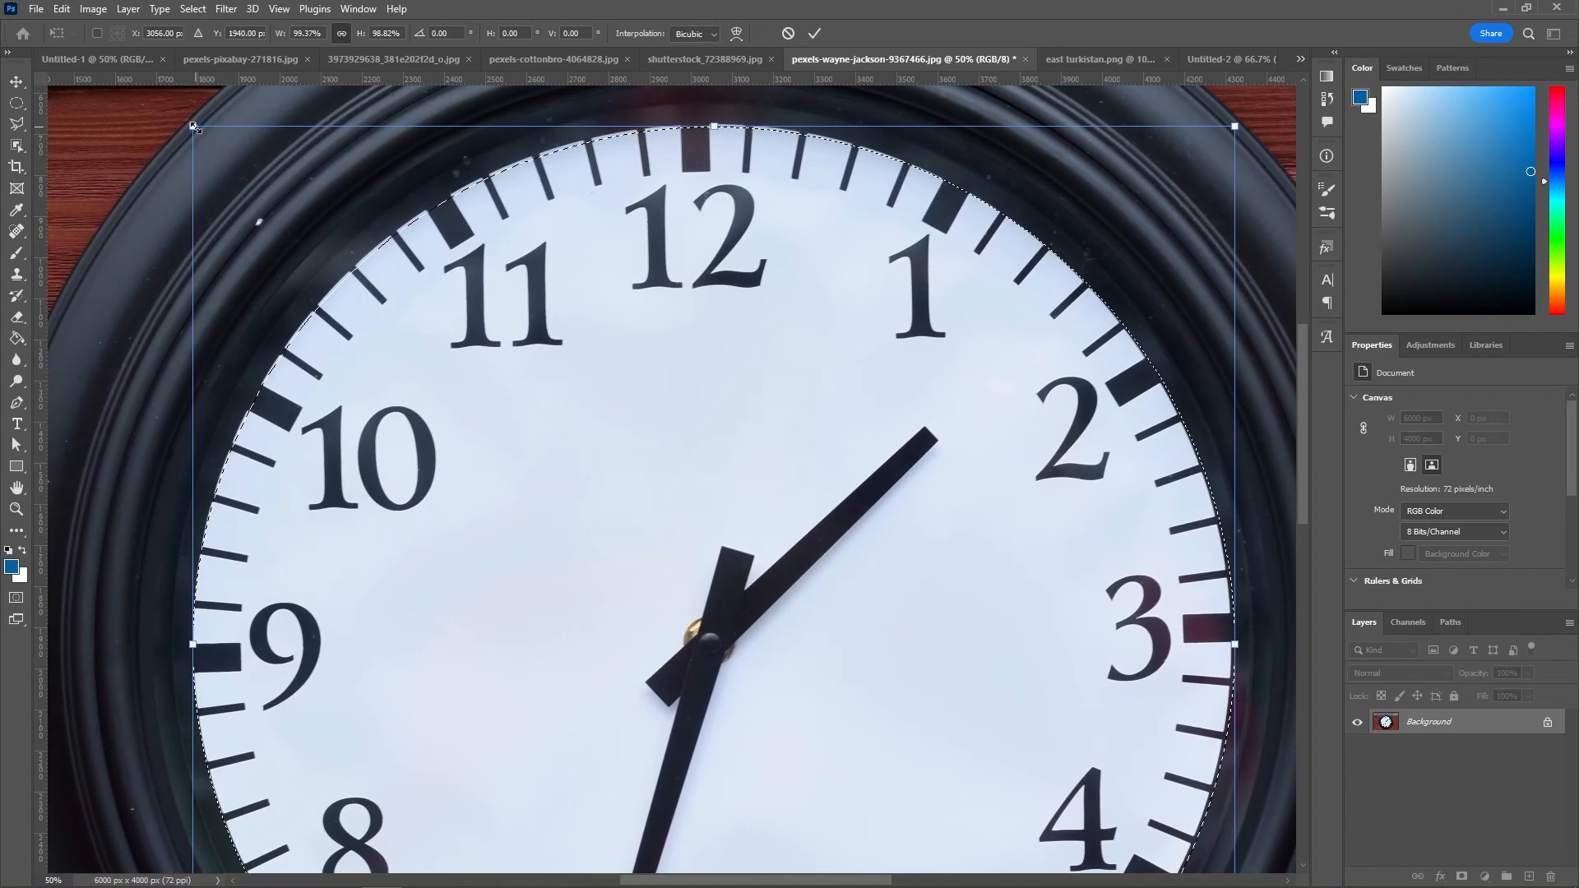
drag(194, 127, 188, 123)
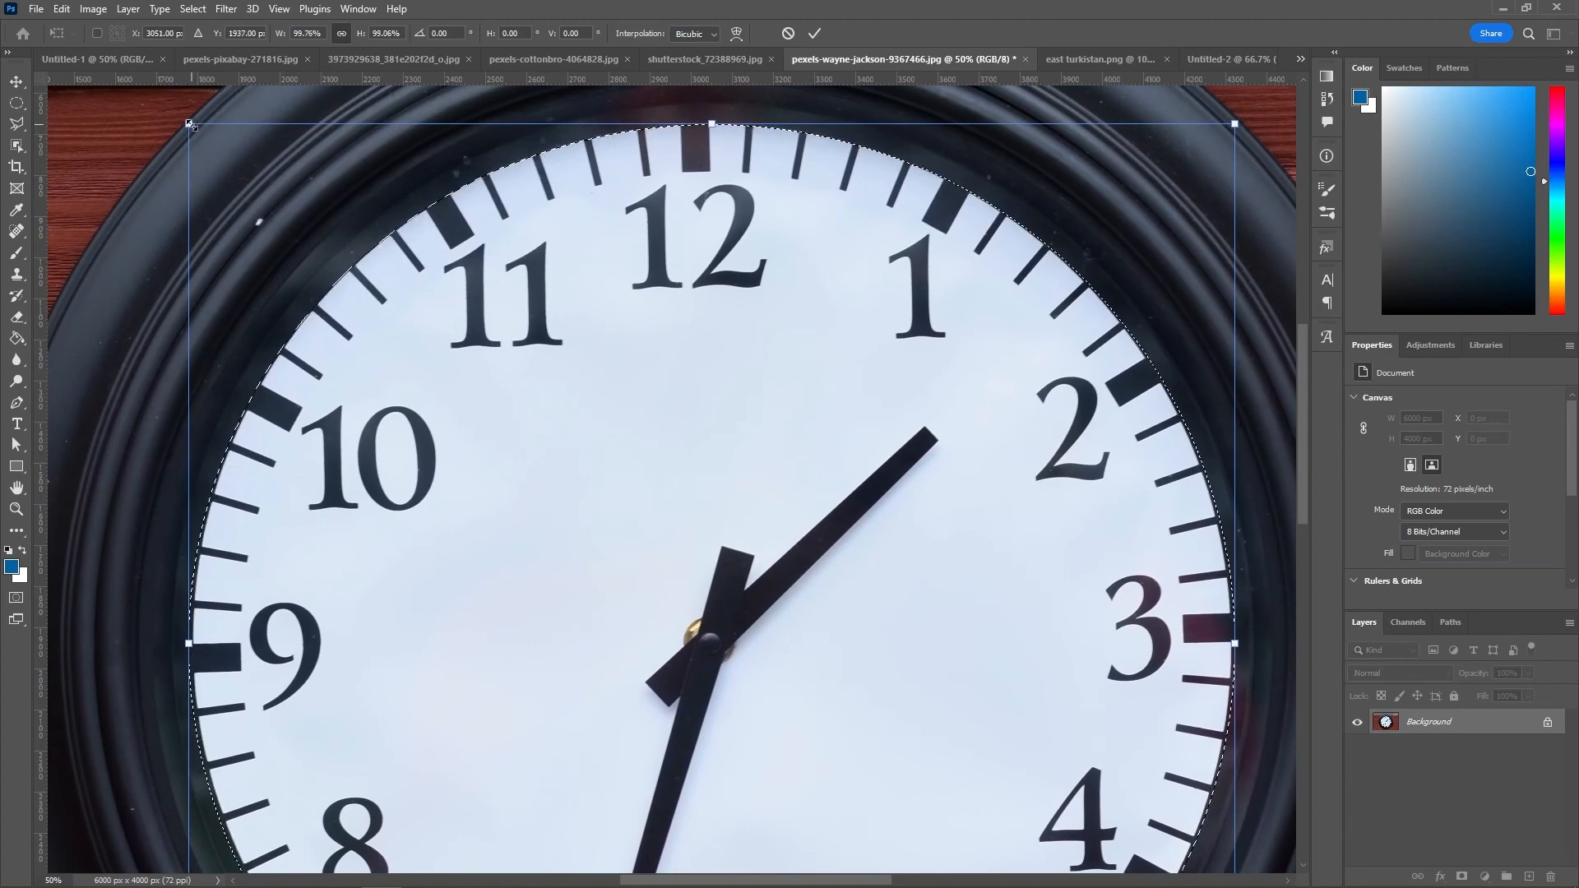
drag(591, 400, 624, 324)
drag(695, 437, 695, 353)
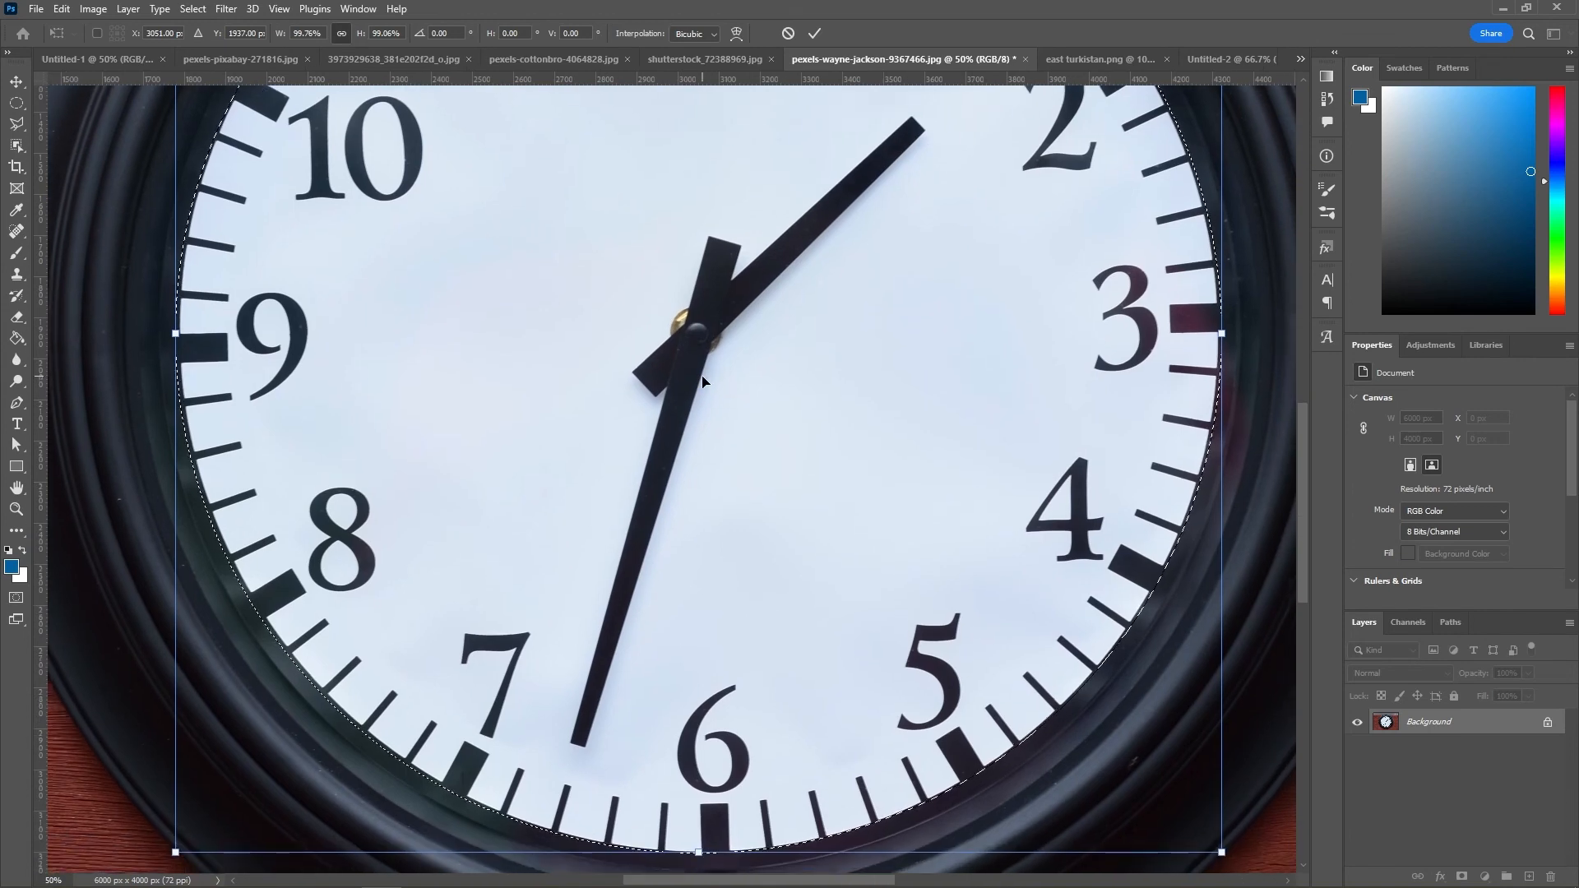
key(ctrl+minus)
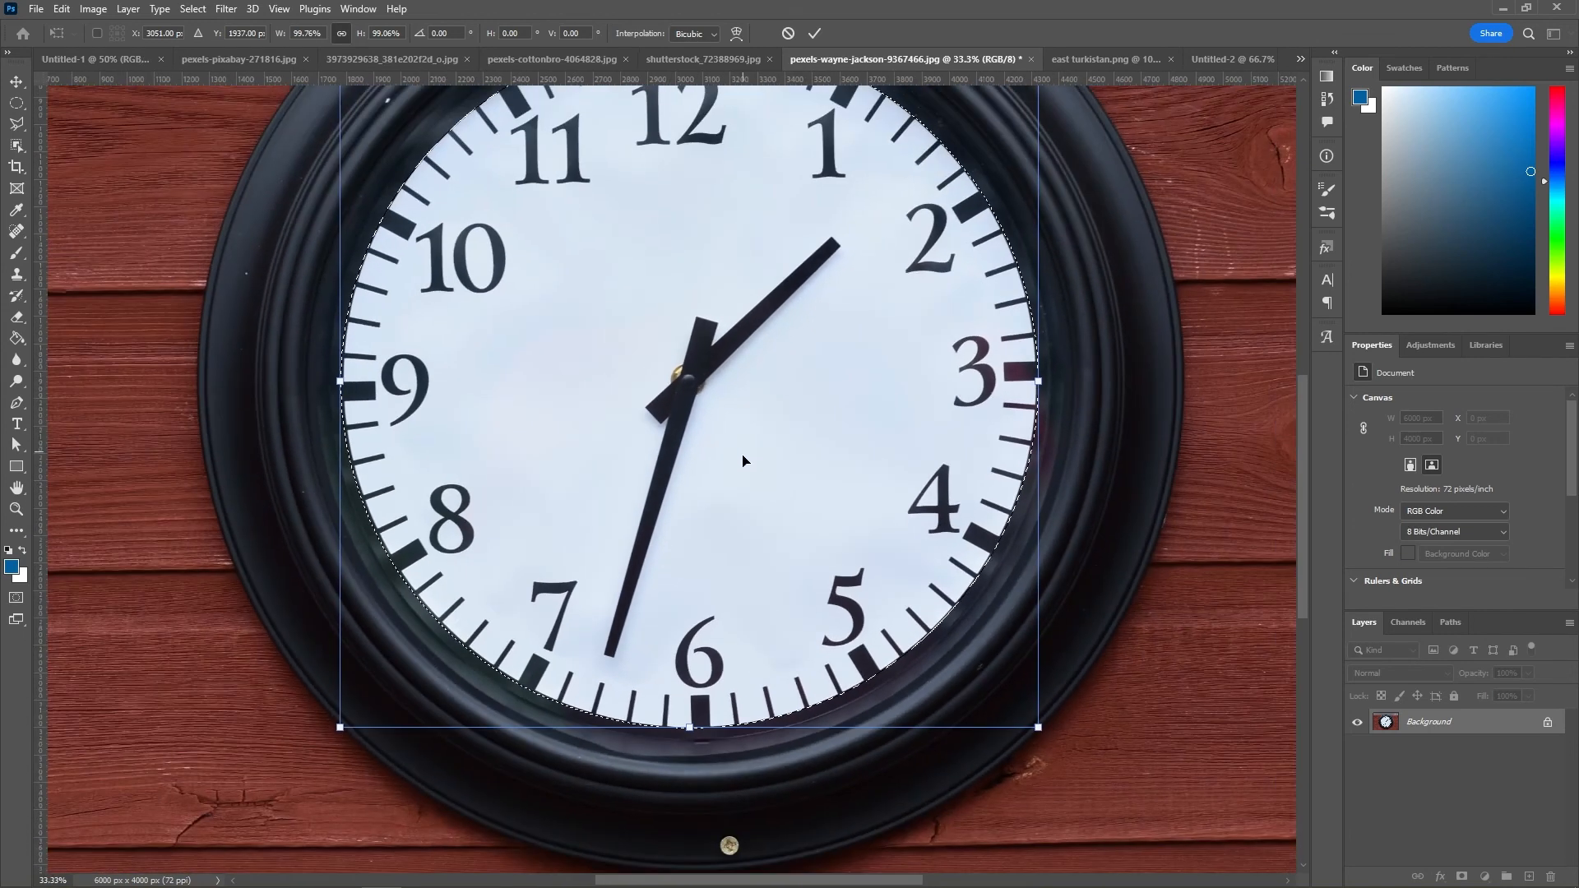
drag(692, 281, 693, 371)
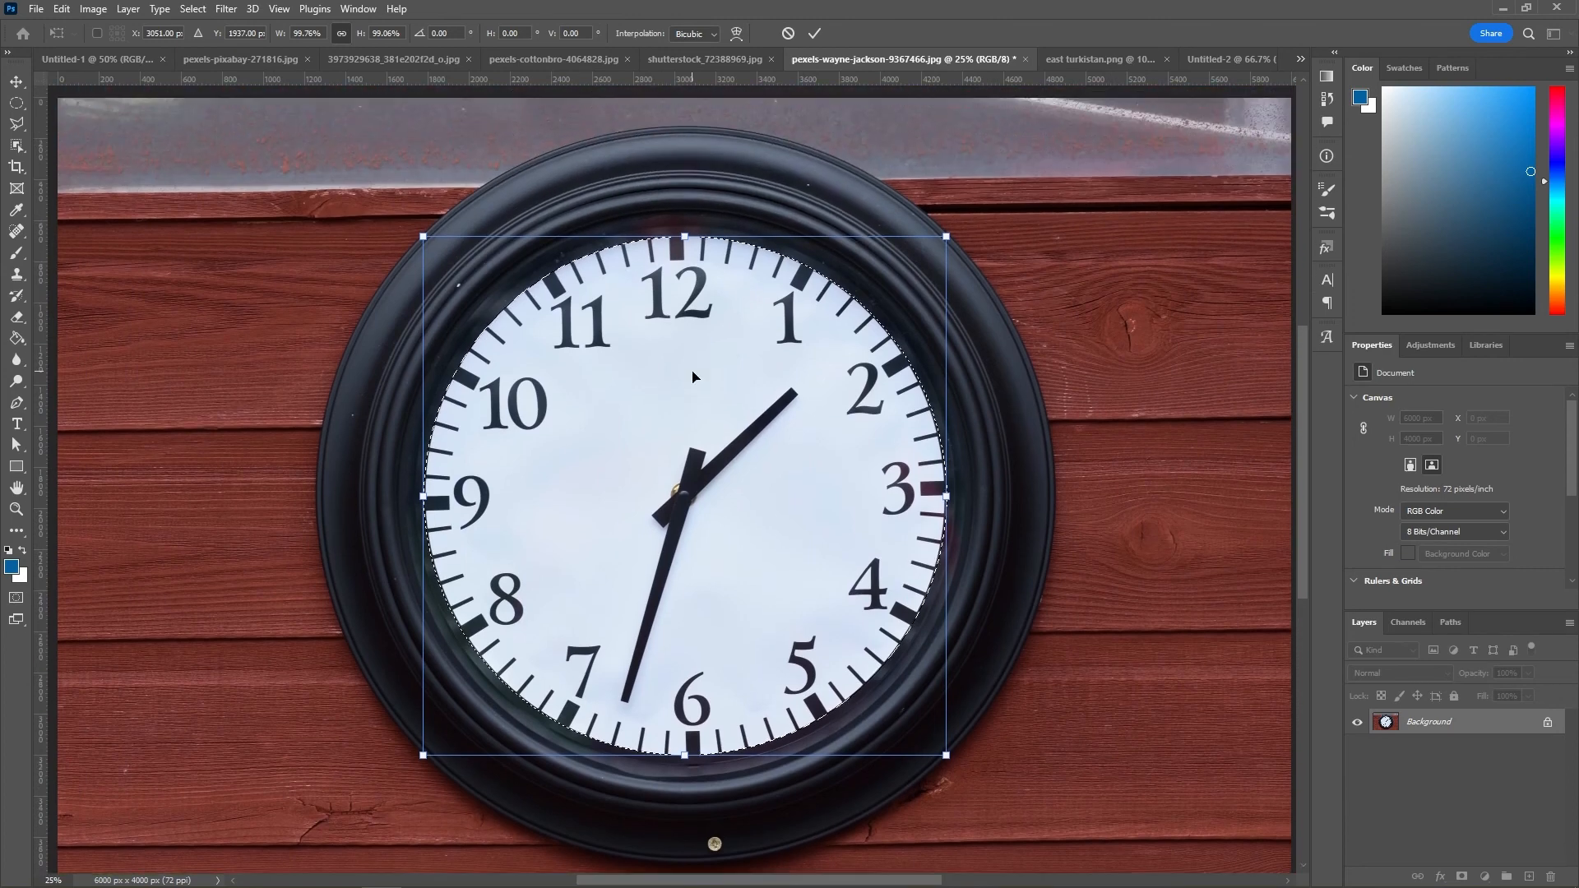
click(814, 33)
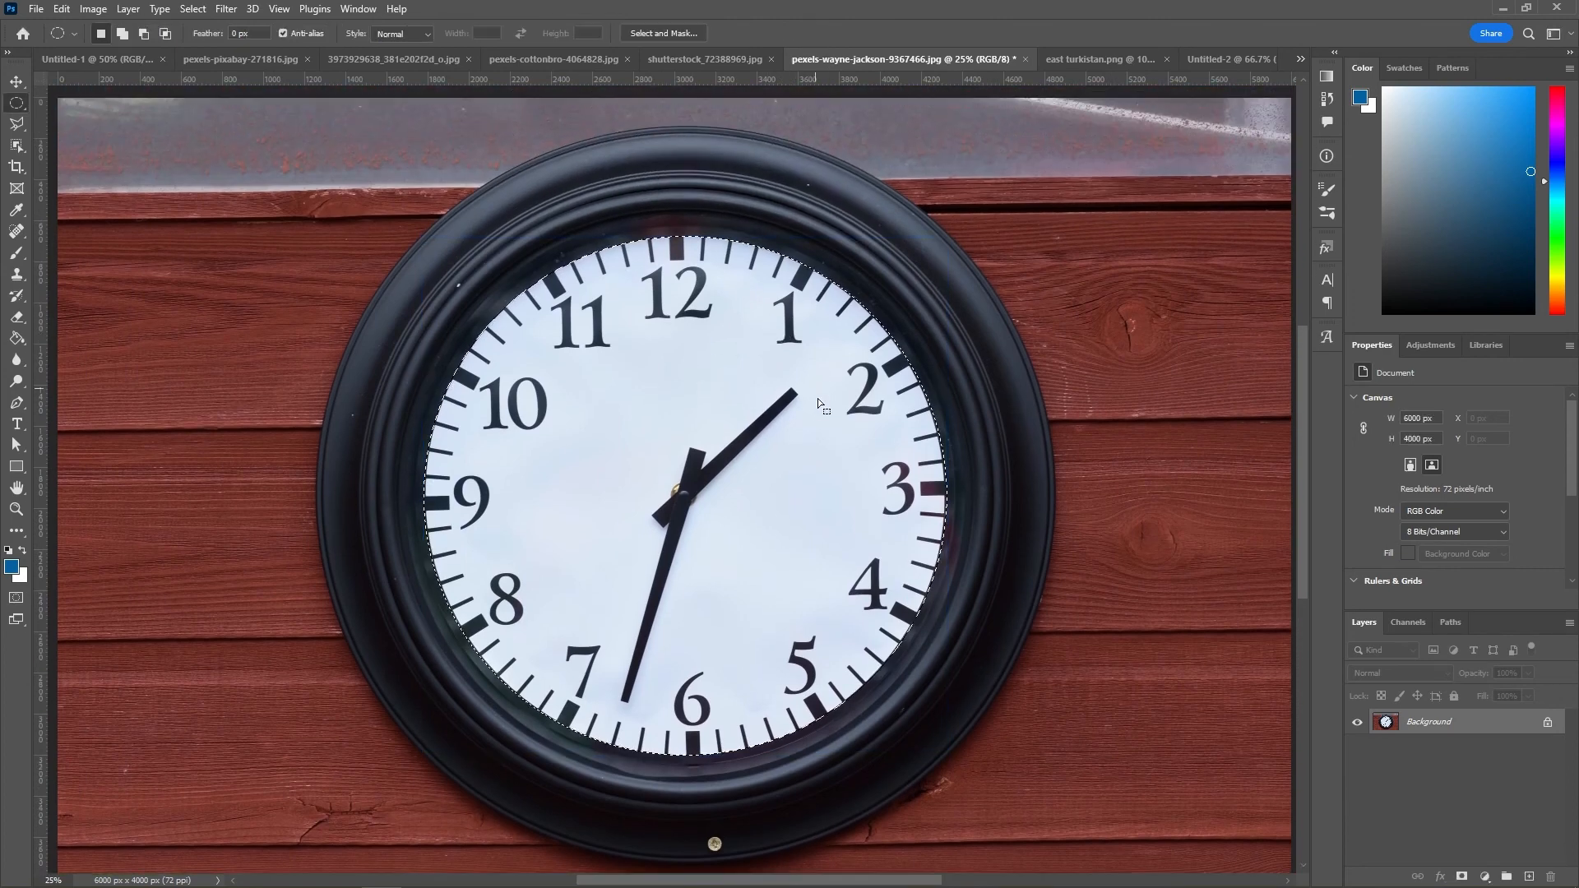
Step: Copy the selected clock face to a new layer and check the cutout by toggling the visibility of both layers
right_click(799, 513)
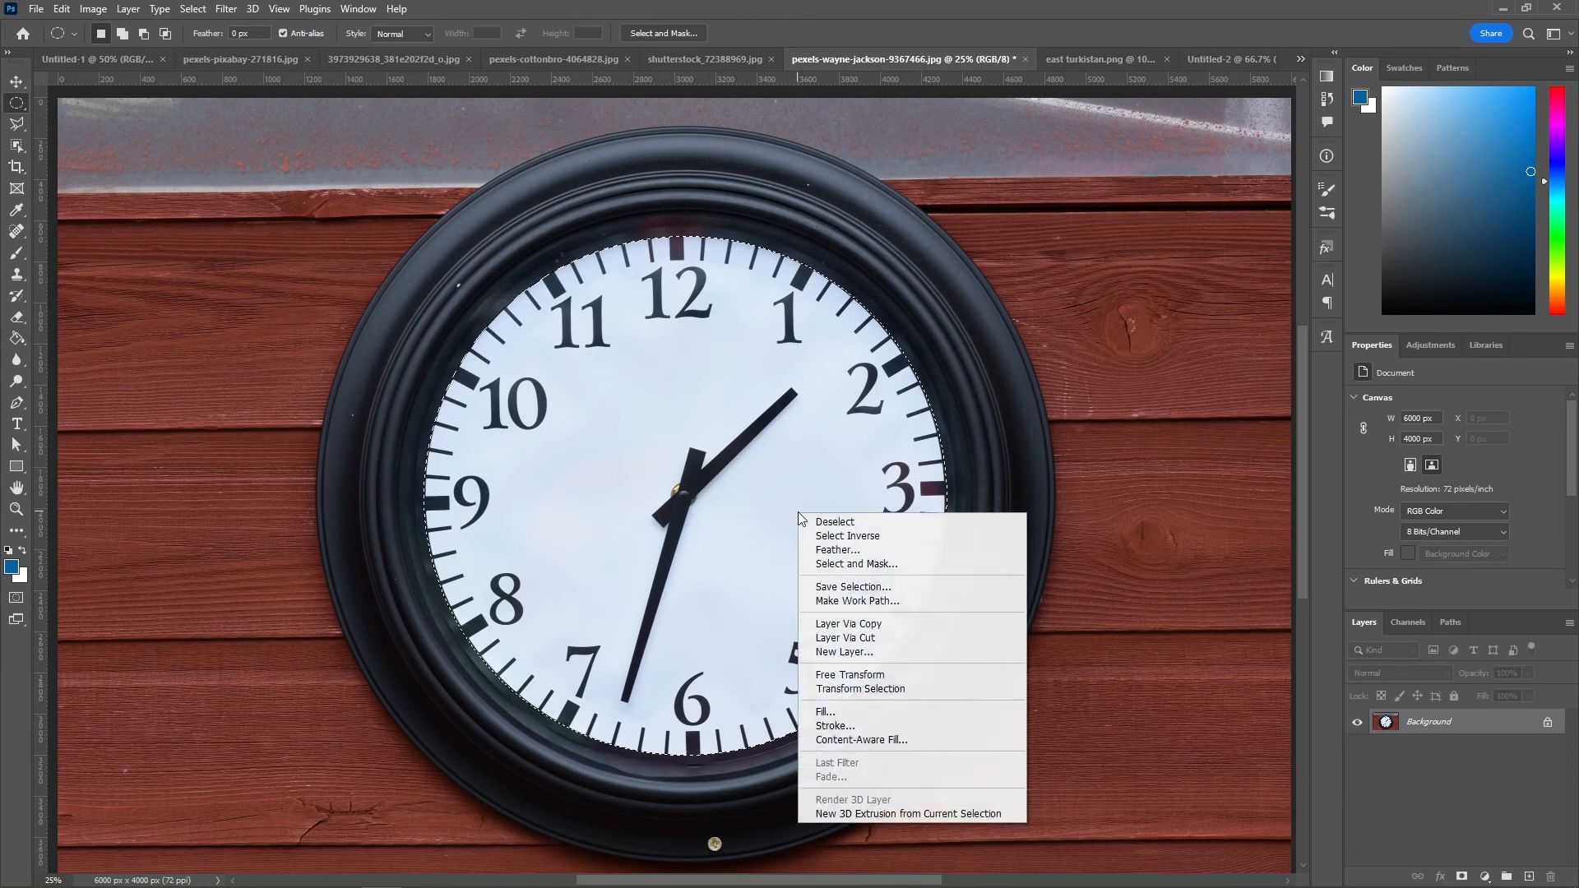
click(846, 624)
click(1358, 747)
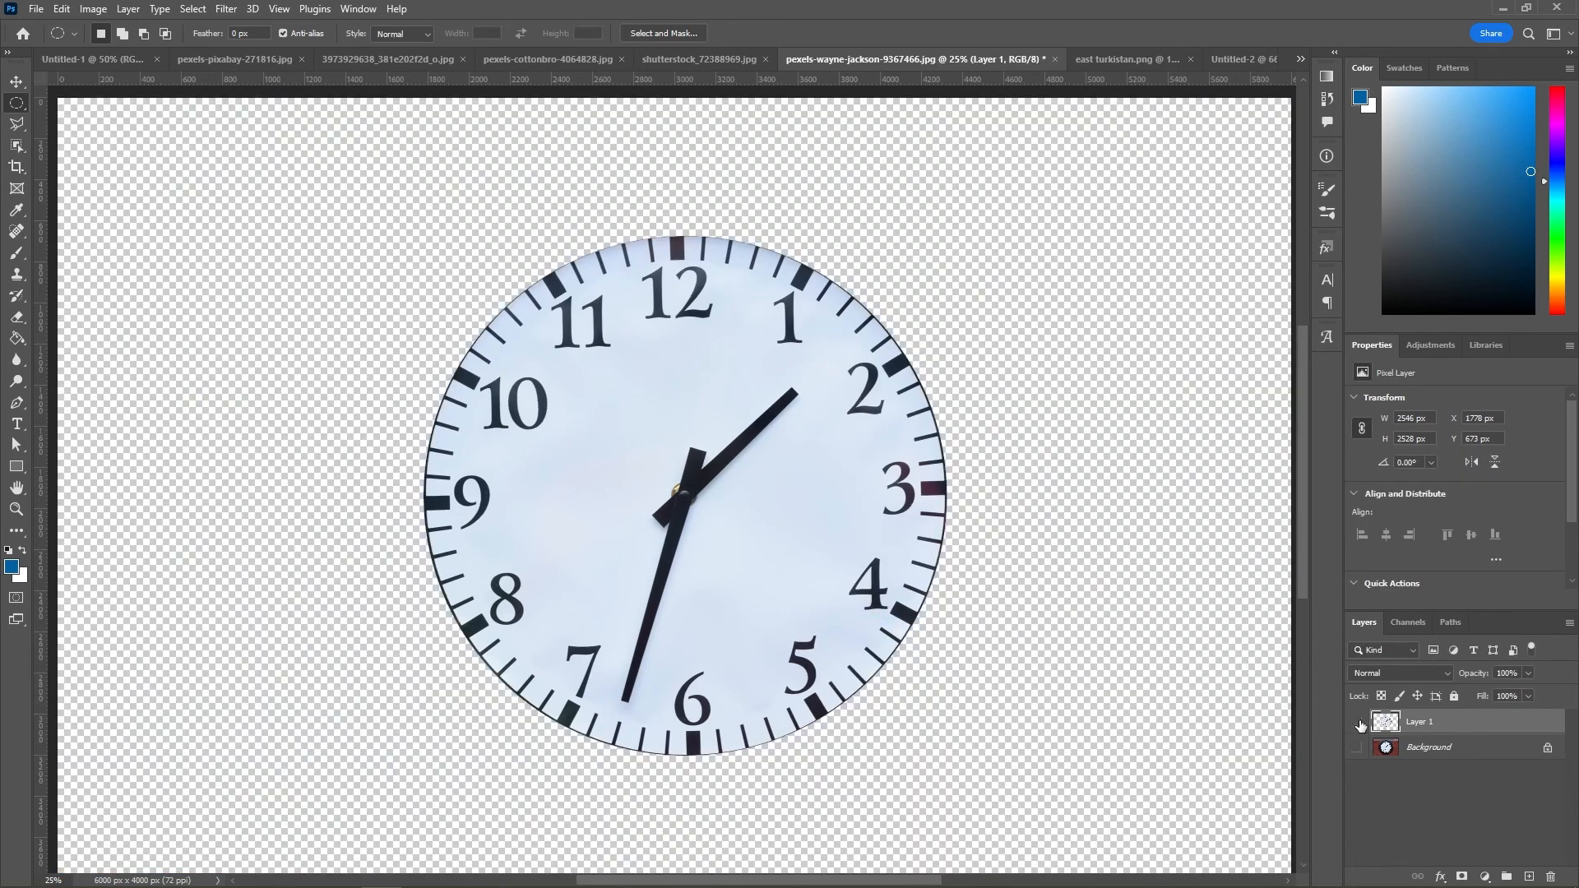
click(1357, 722)
click(1358, 721)
click(1358, 747)
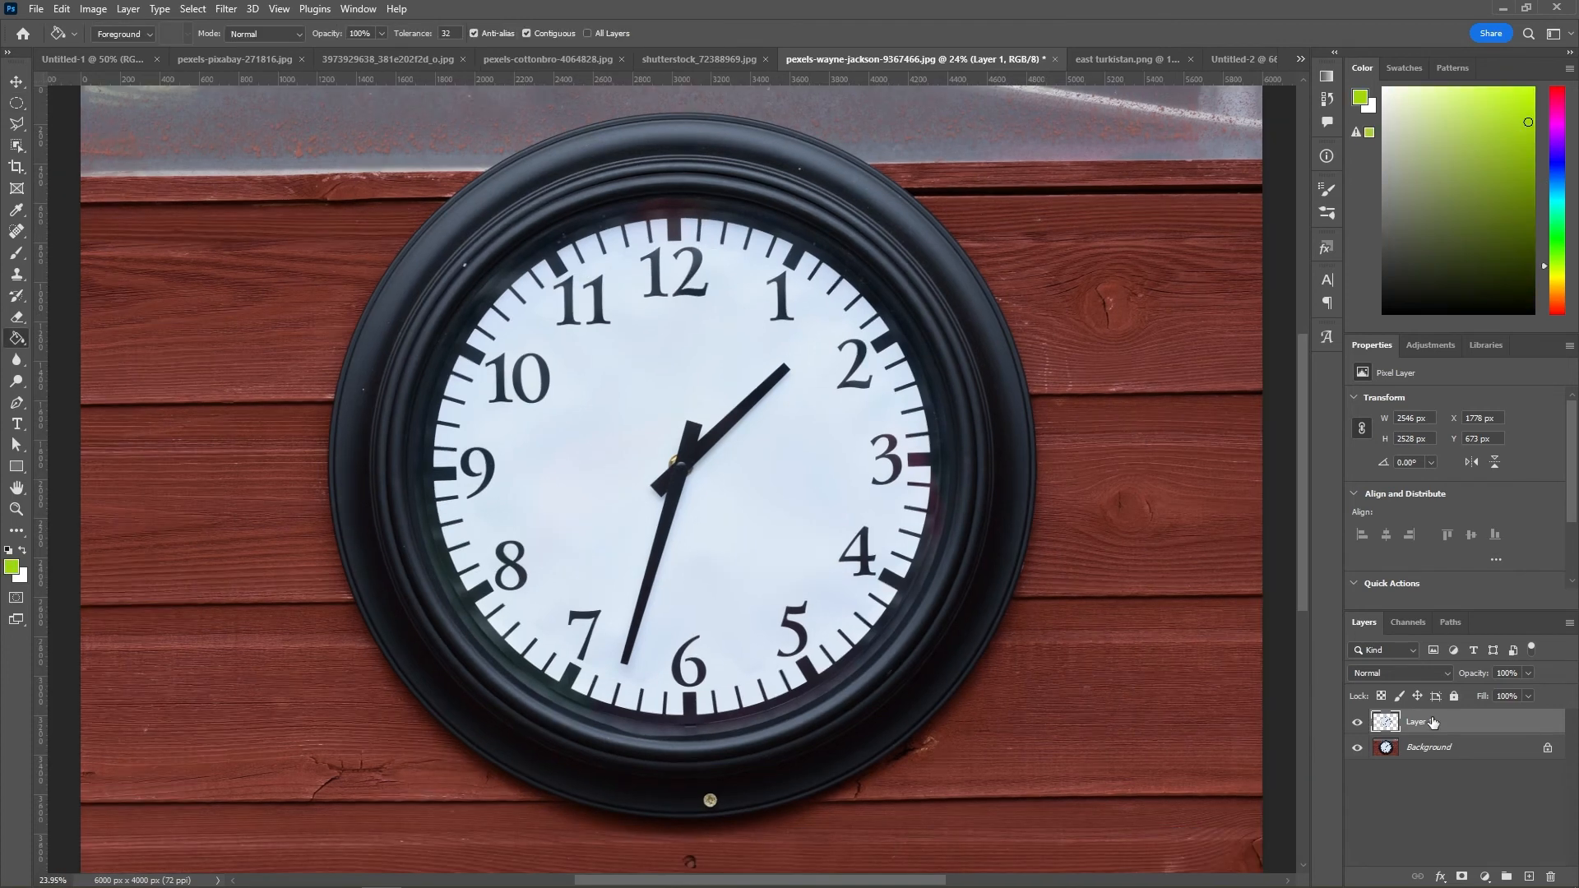
Step: Add a Color Overlay in lime green a5da04 to the clock face layer, Layer 1
right_click(1458, 720)
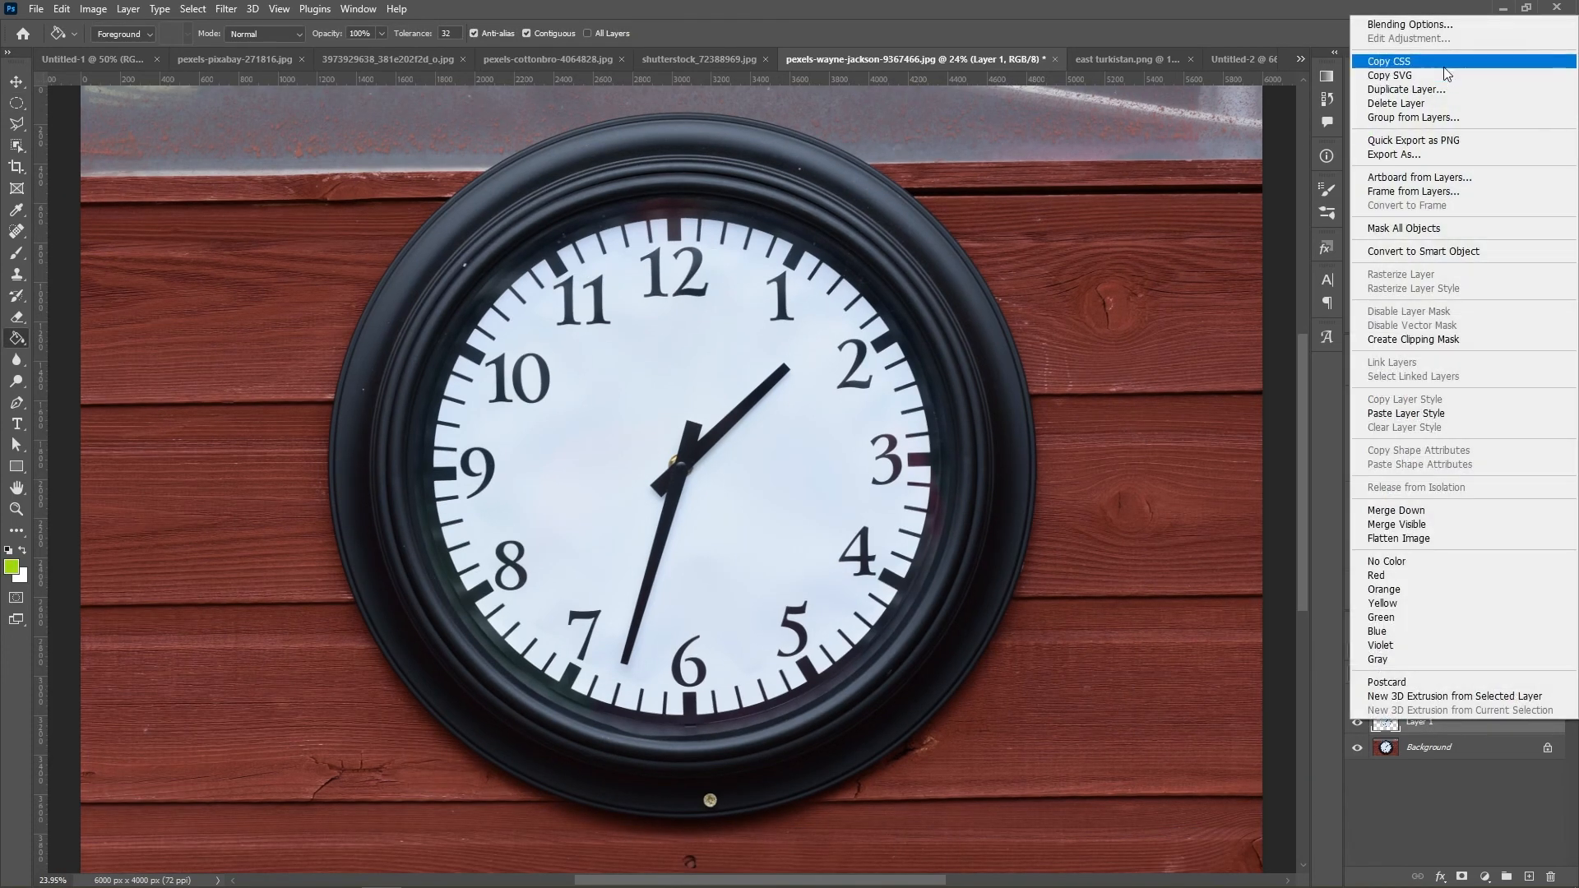
click(1444, 27)
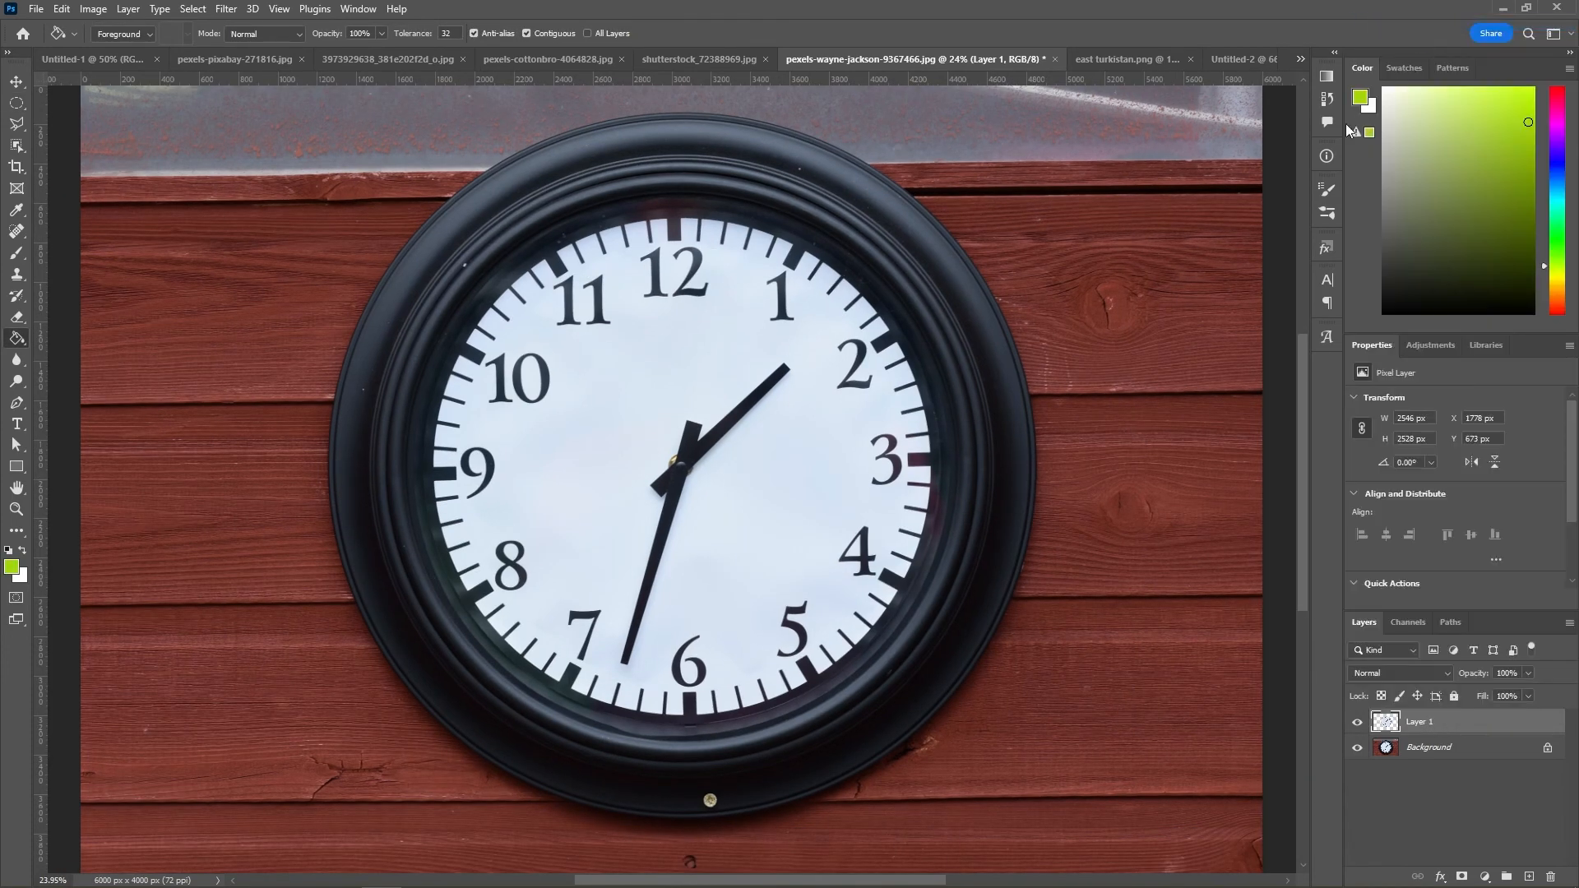
click(946, 337)
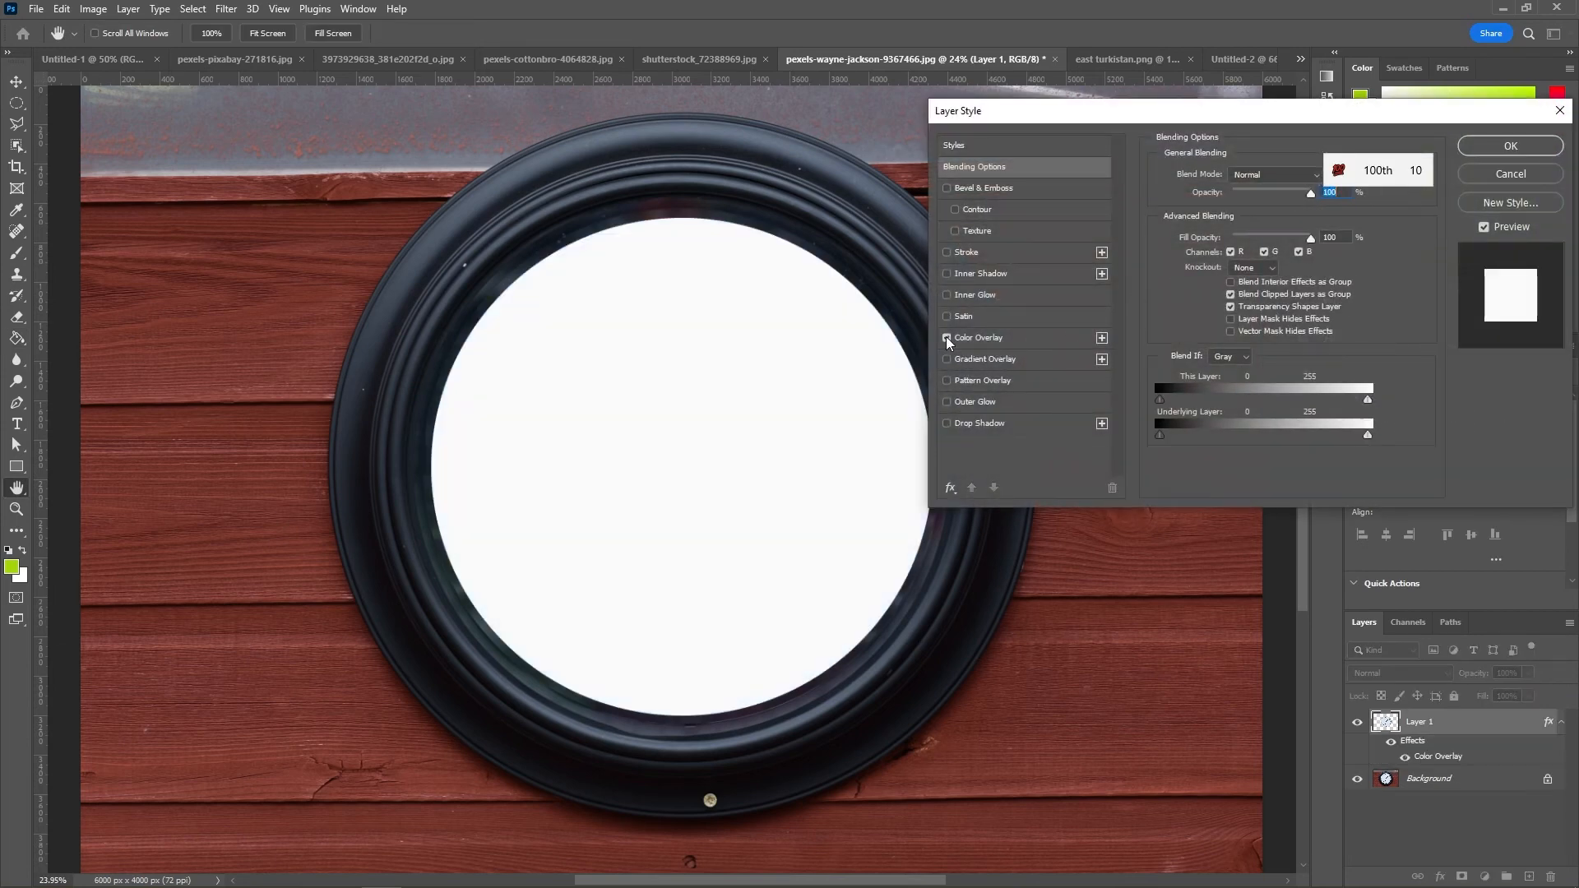
click(1009, 337)
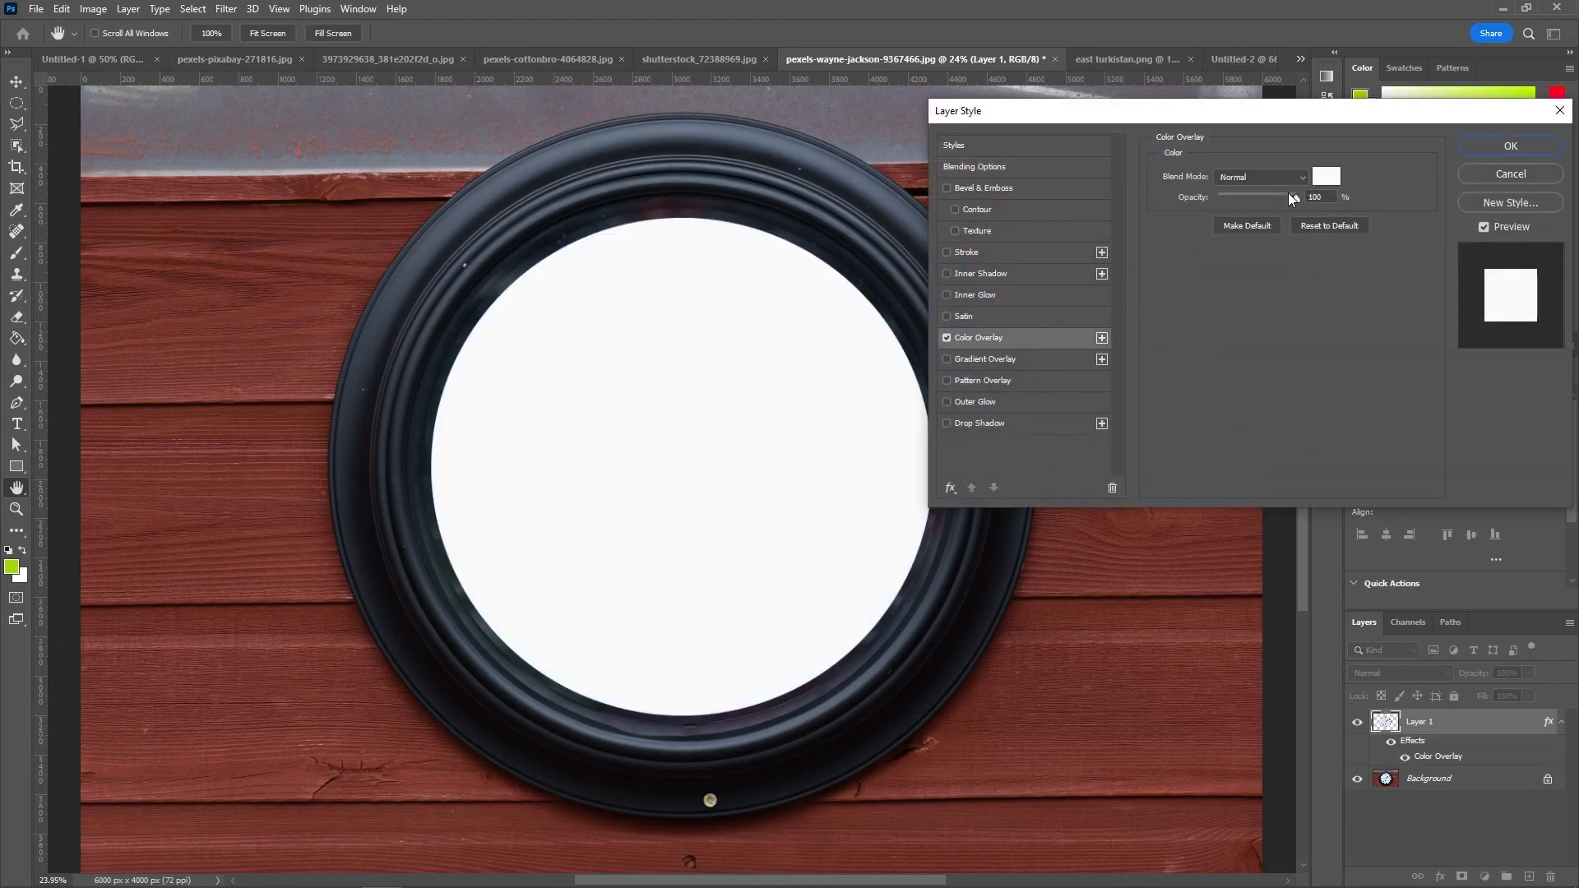
click(1323, 179)
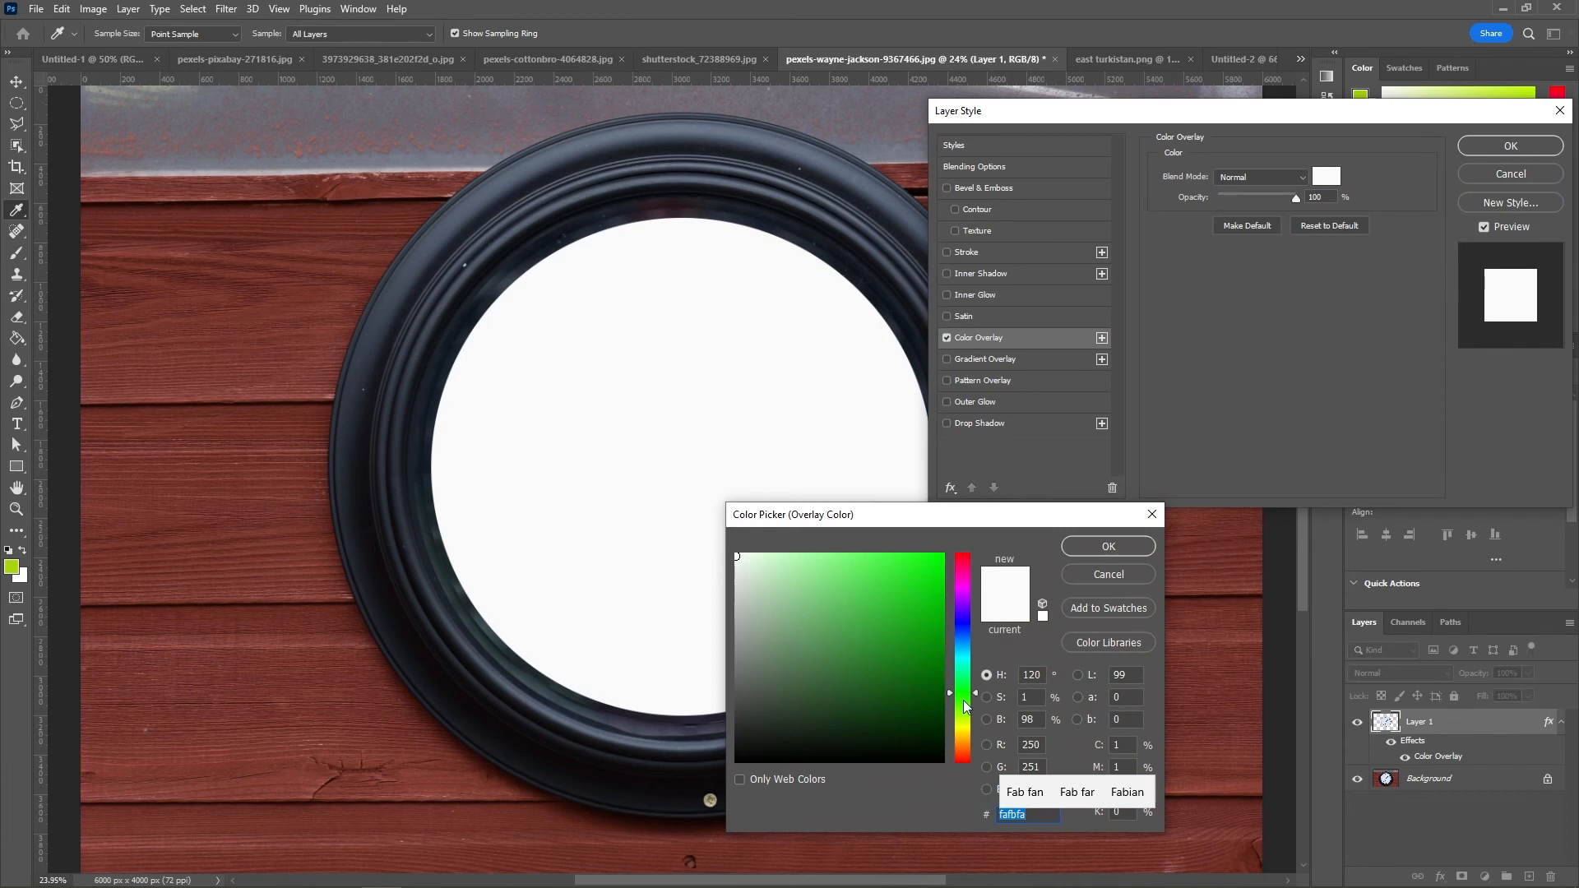
drag(965, 703, 966, 720)
click(920, 579)
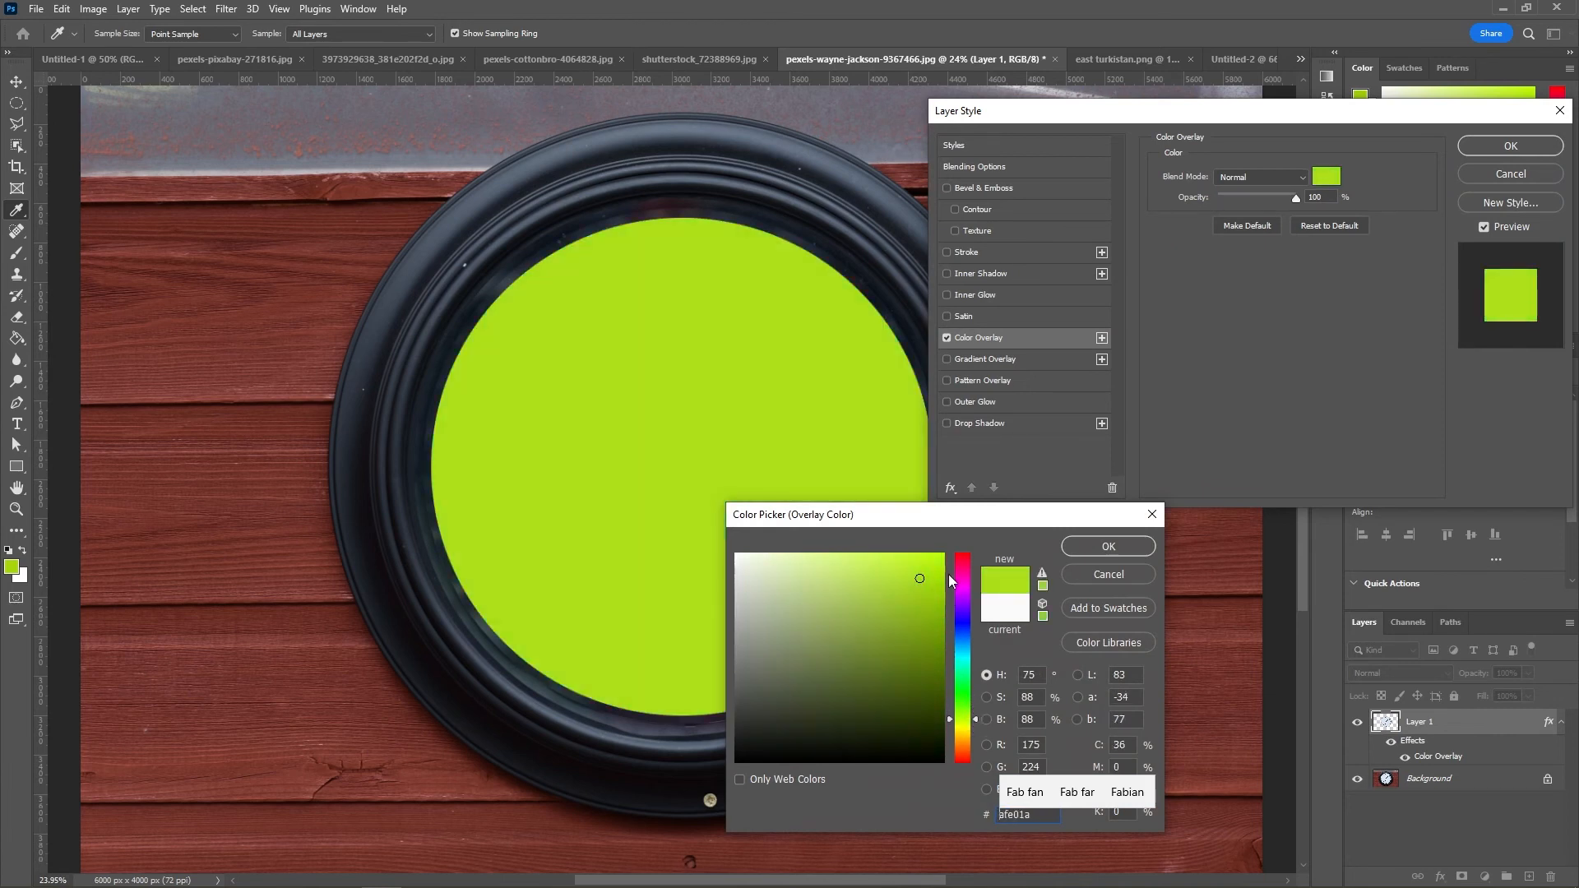
mouse_move(949, 579)
mouse_down()
mouse_move(943, 600)
mouse_move(940, 583)
mouse_up()
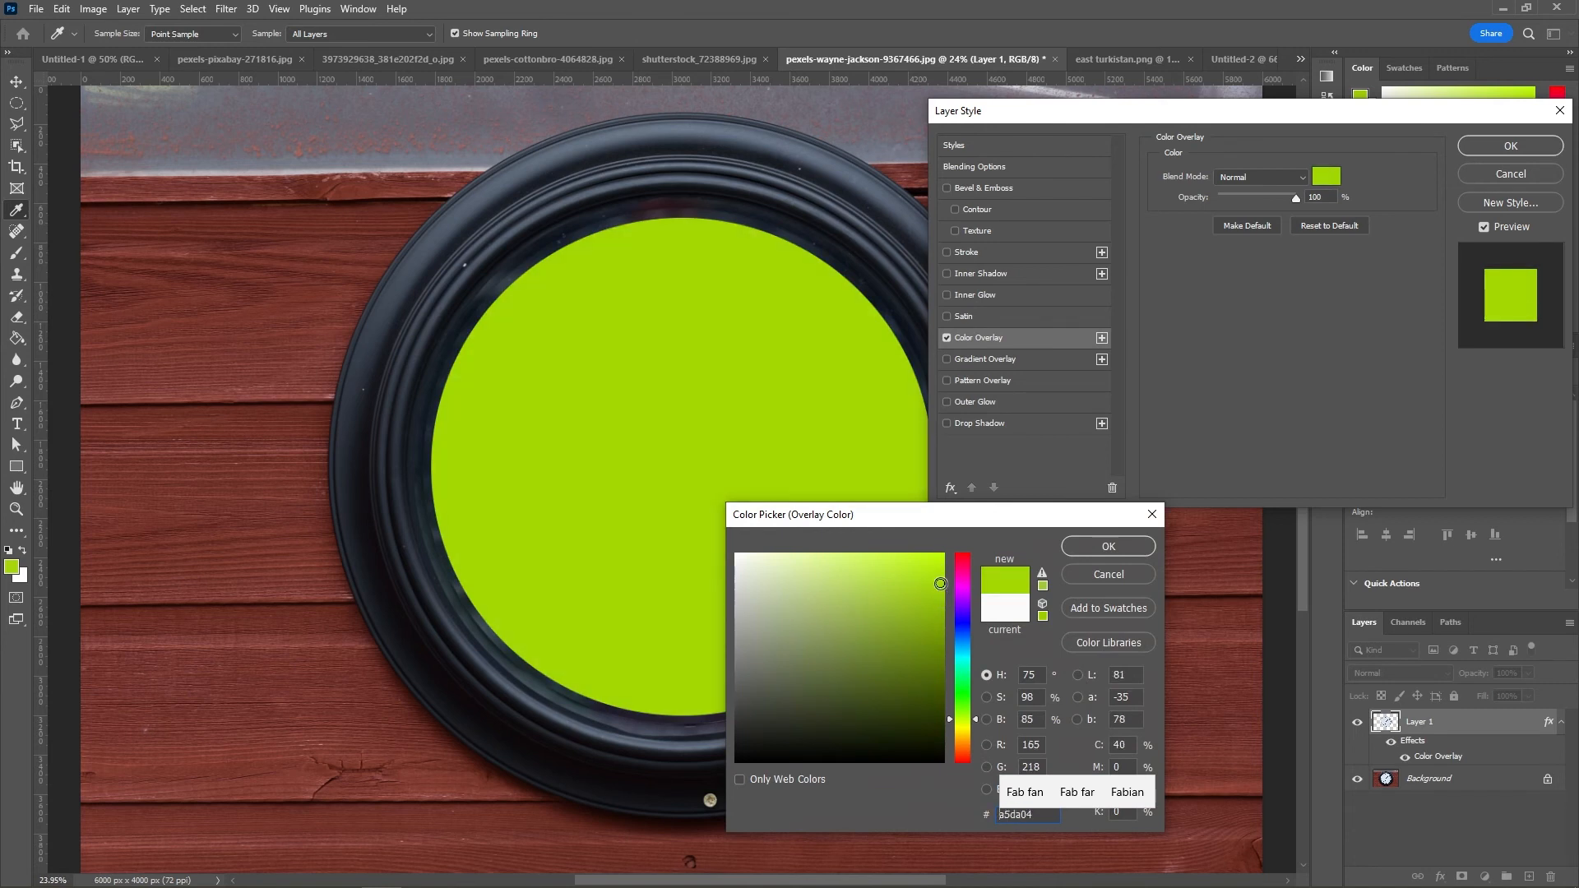
click(1108, 546)
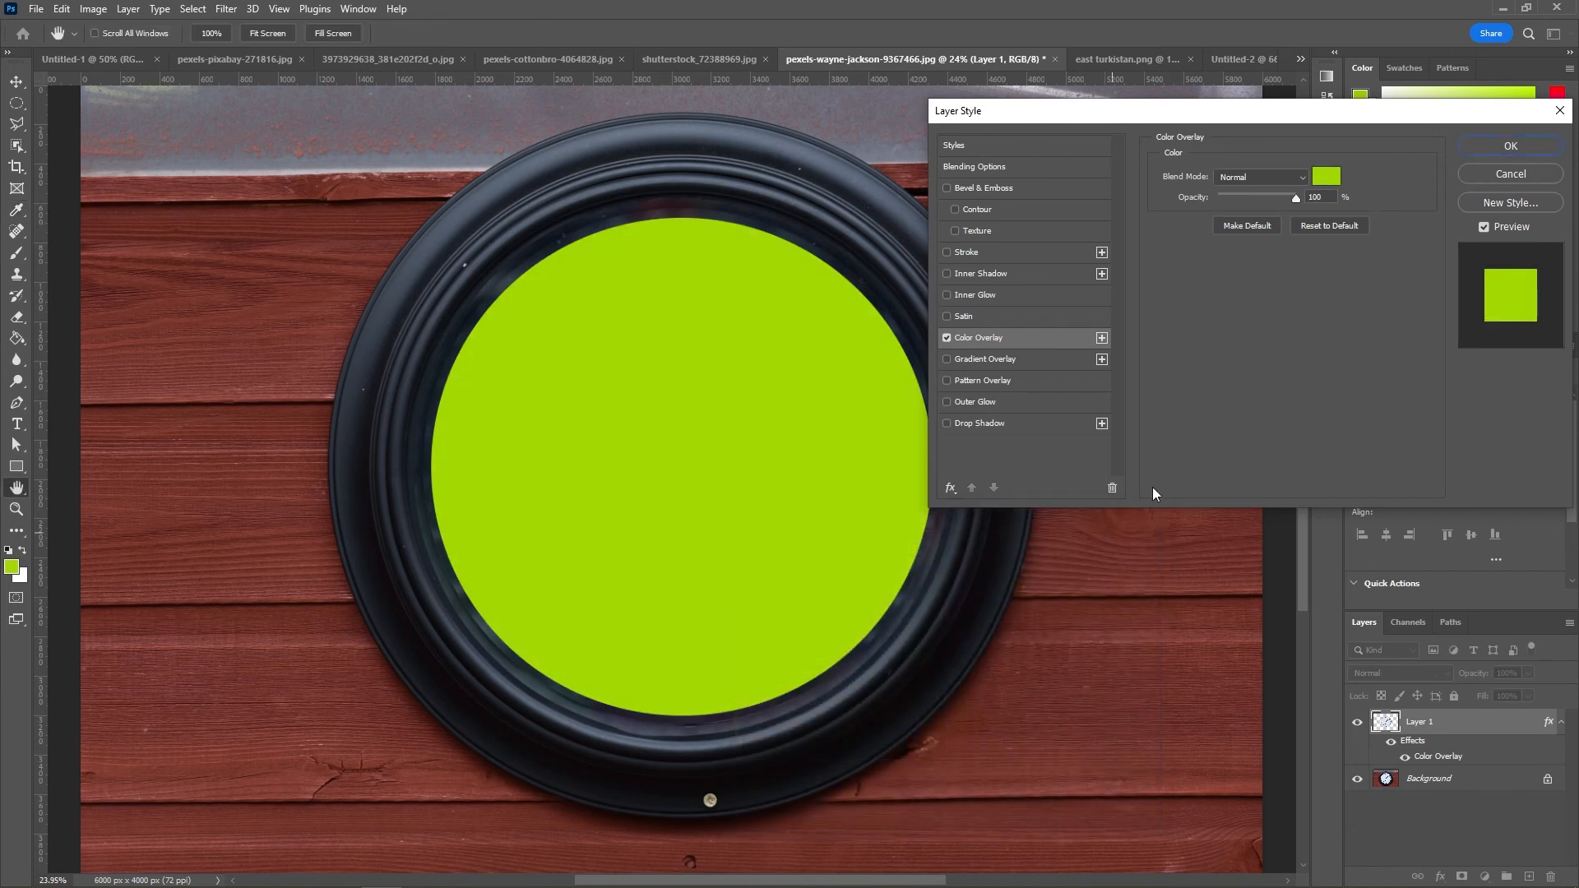
Step: Try the Darken, Color Burn, Darker Color, Linear Dodge (Add) and Hard Light blend modes on the clock face's Color Overlay
click(1239, 177)
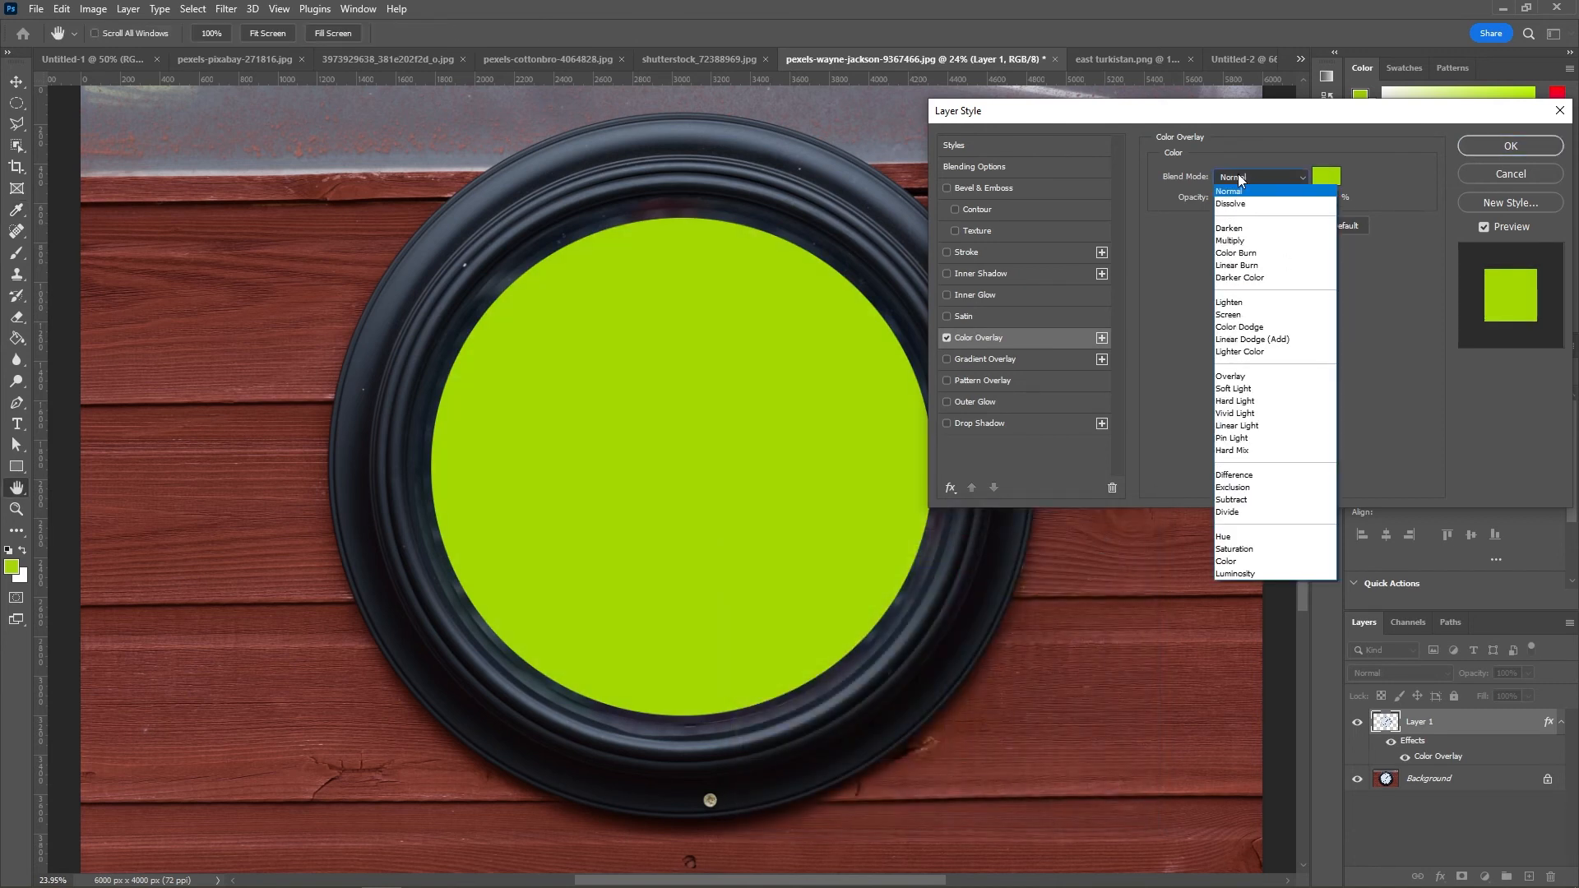
click(1242, 230)
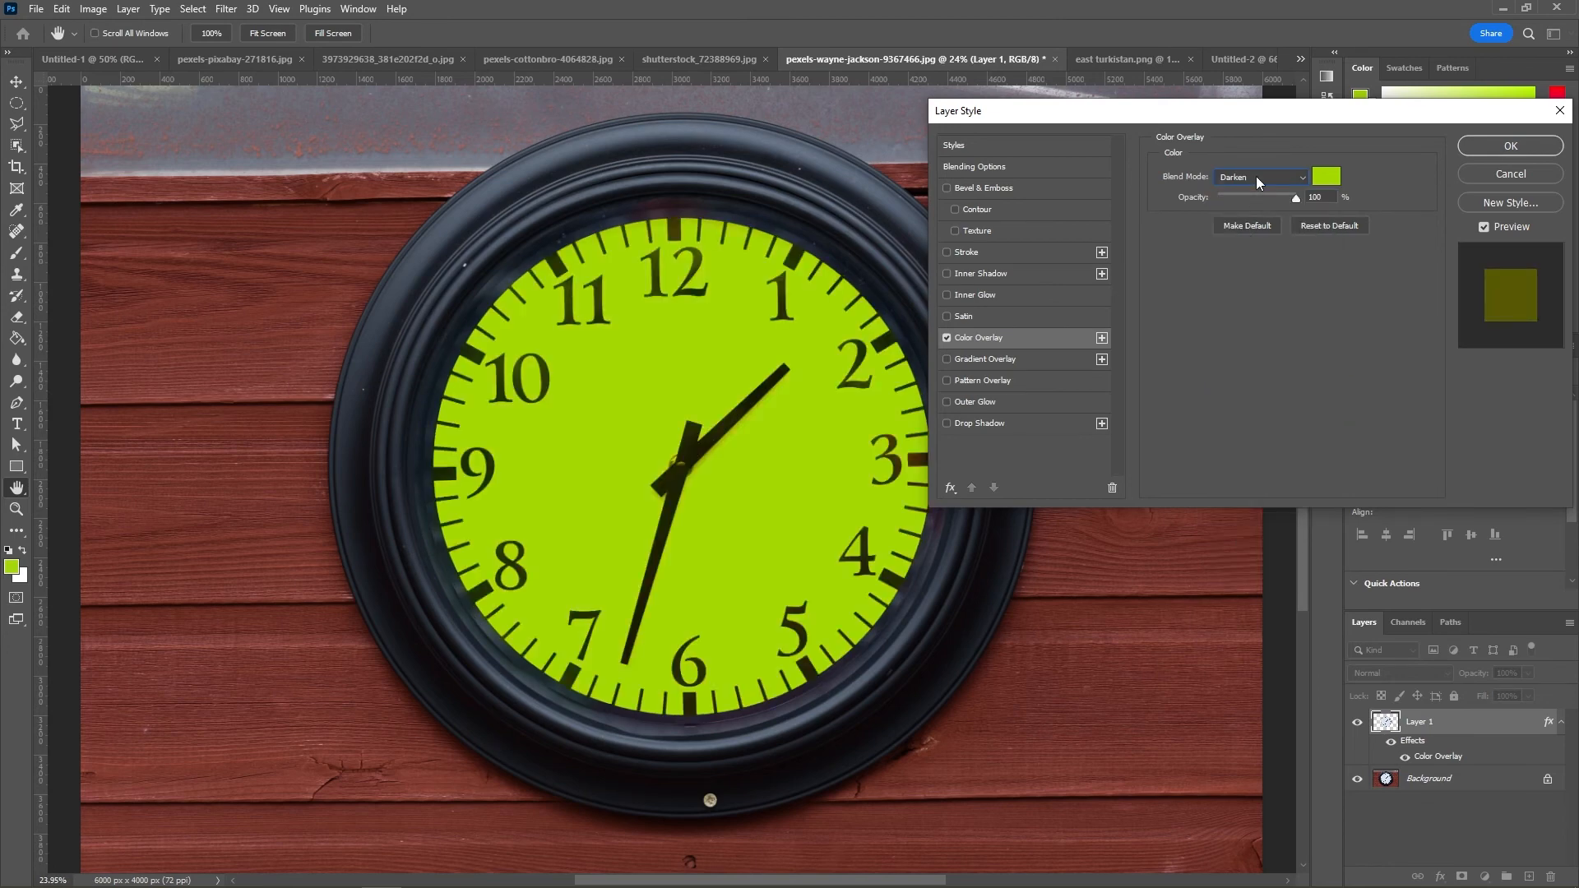
scroll(1256, 176, down, 2)
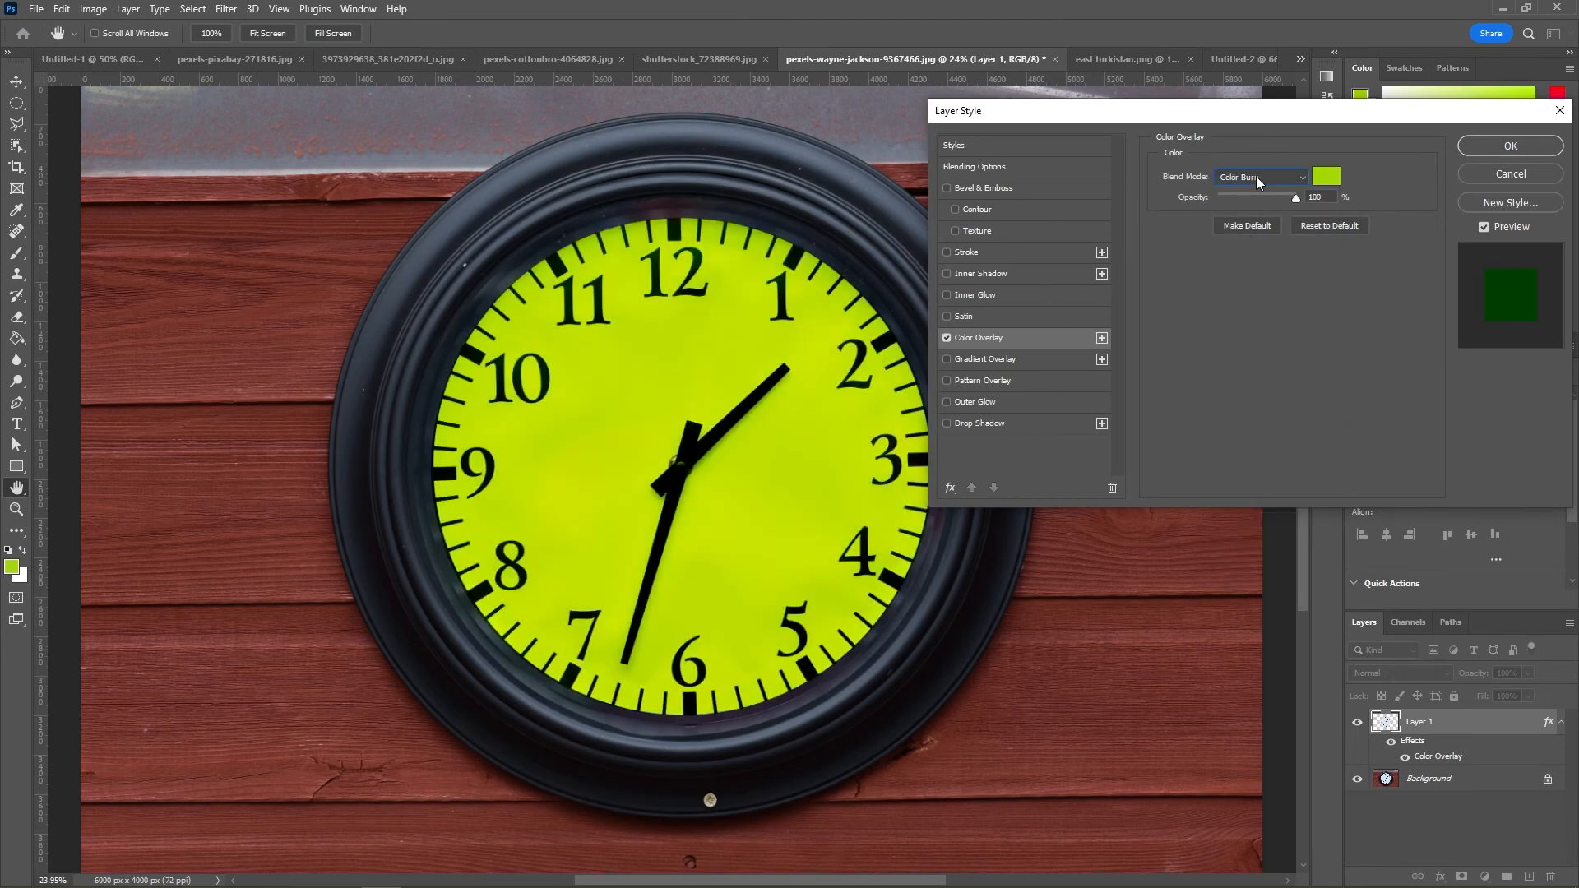
scroll(1256, 176, down, 2)
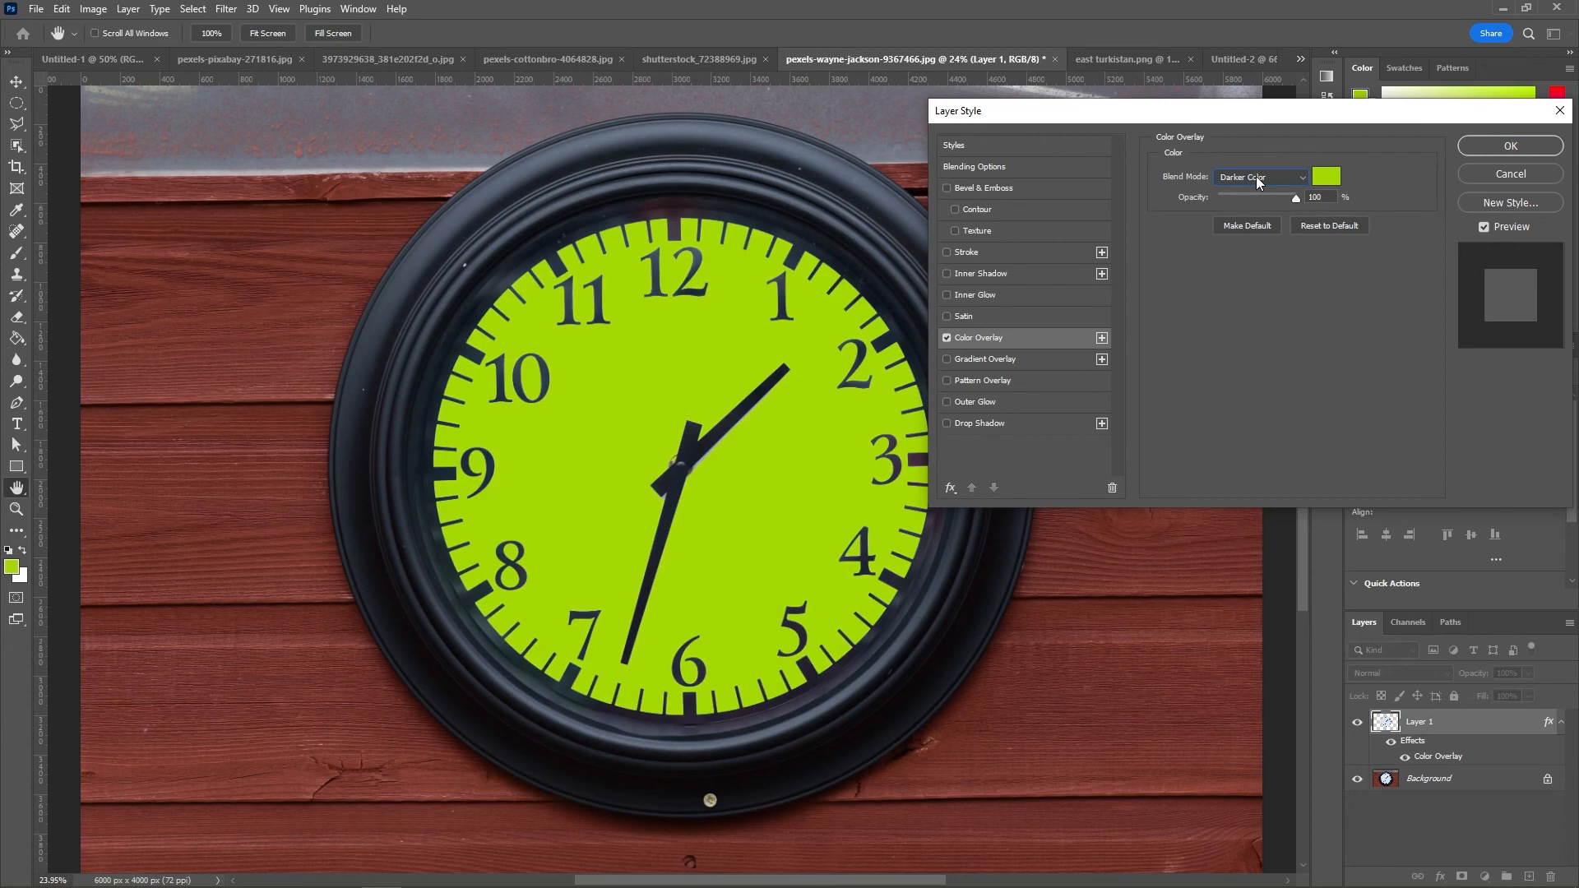
scroll(1255, 176, down, 4)
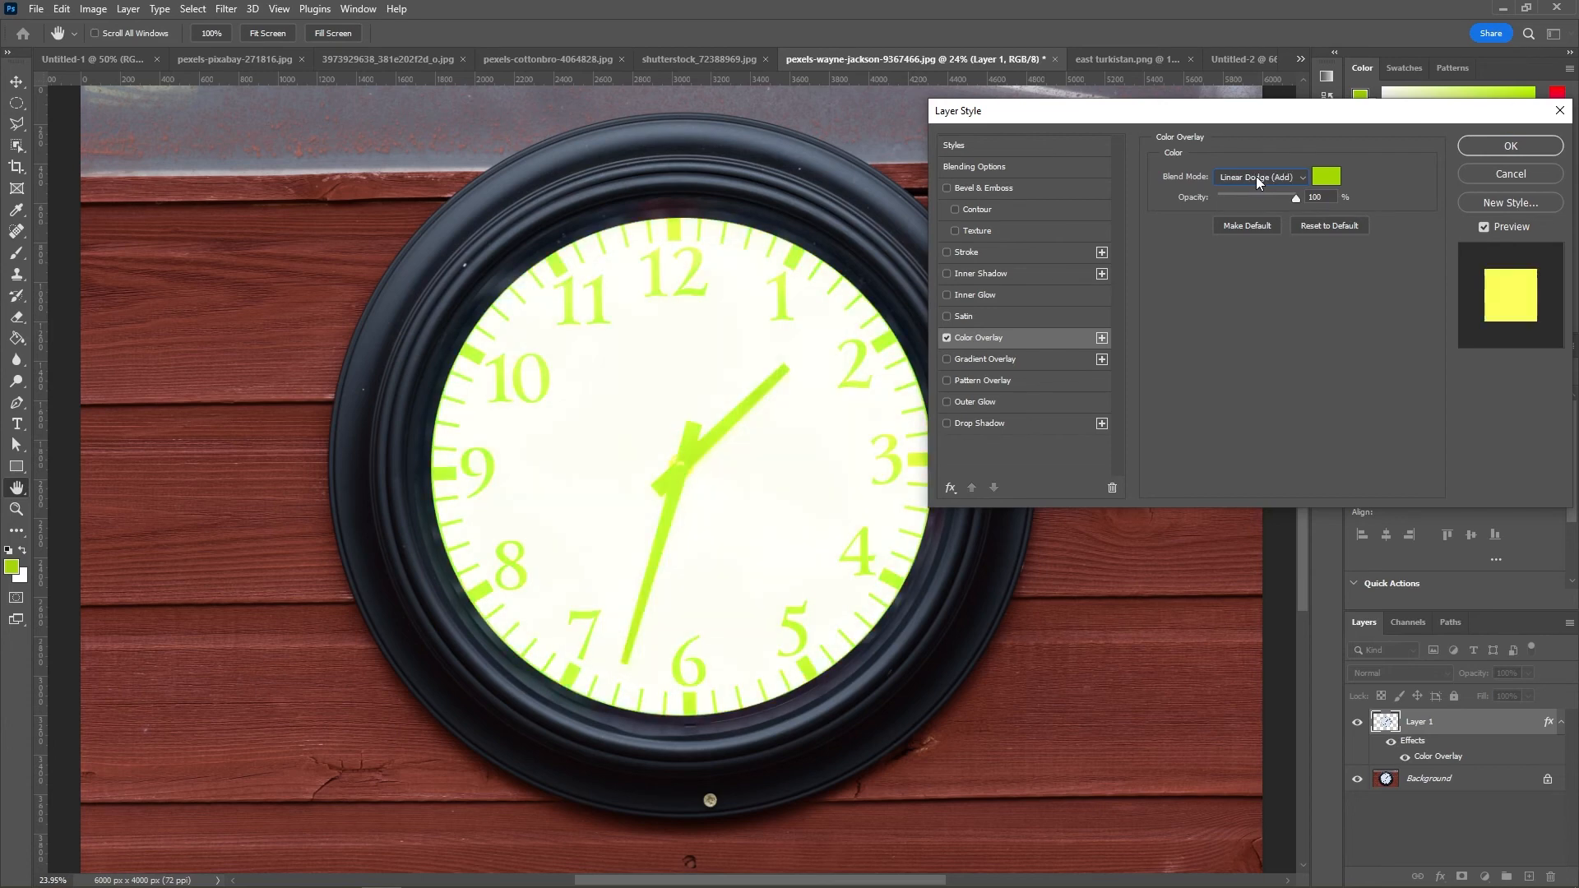
scroll(1256, 176, down, 4)
click(1255, 176)
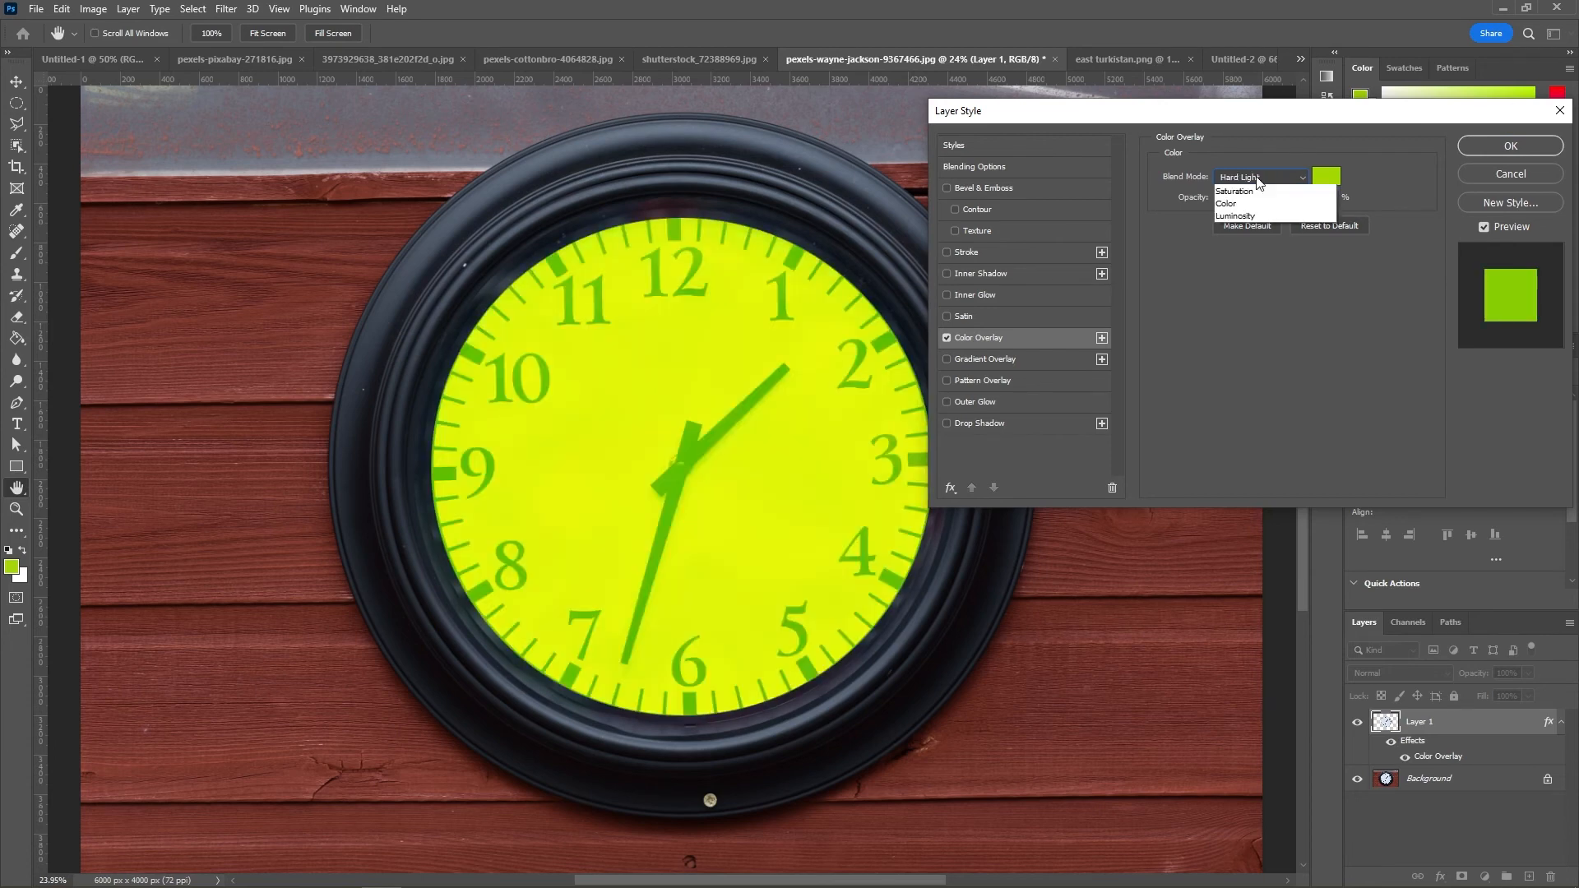
click(1240, 242)
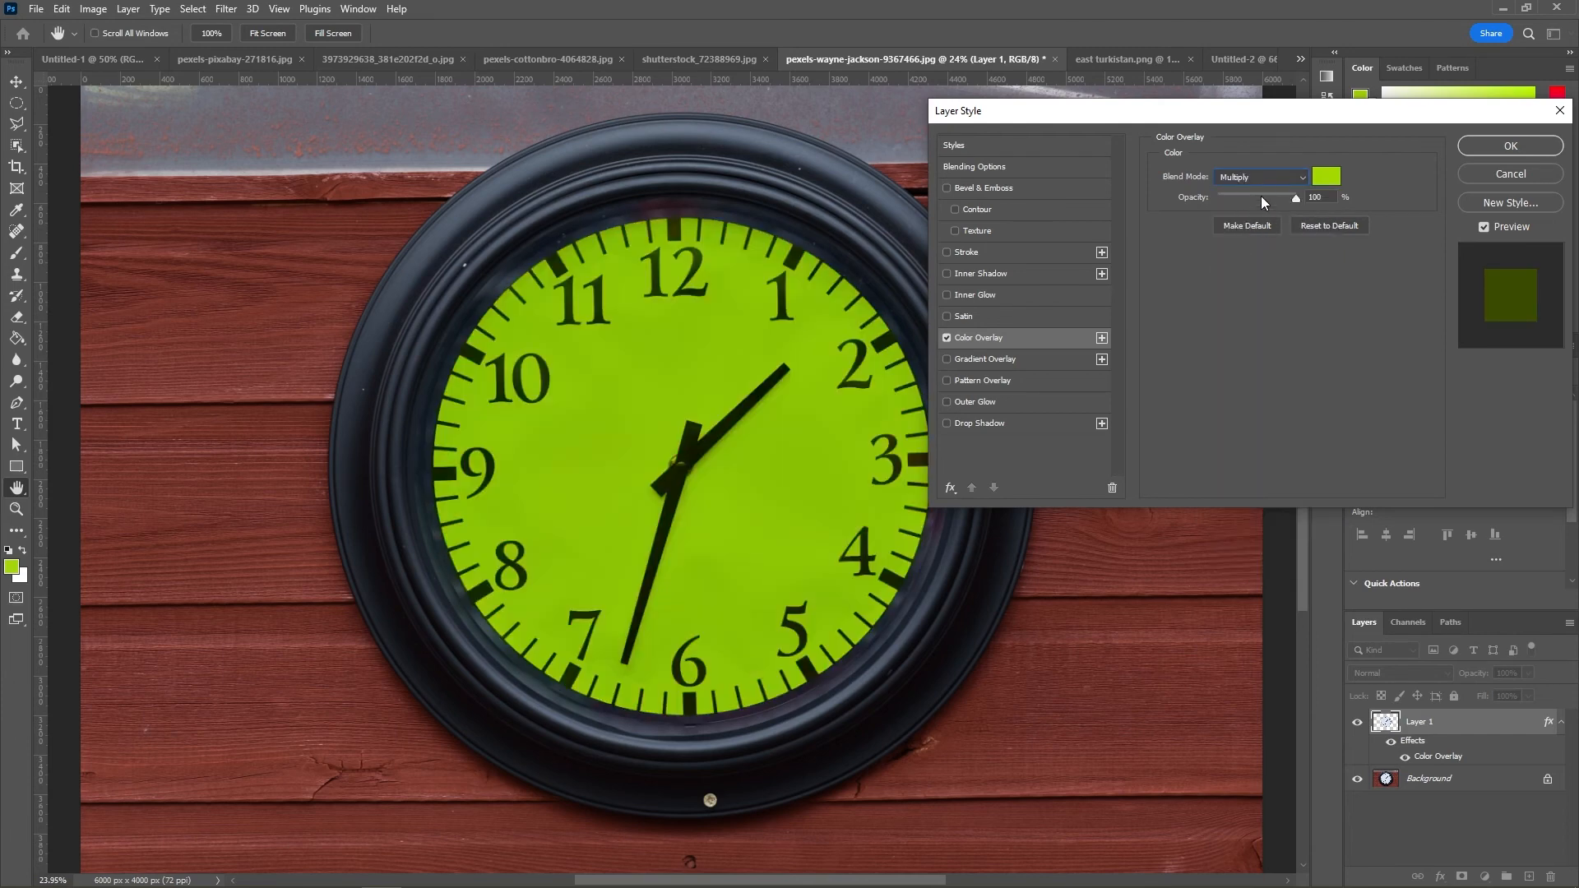
scroll(1260, 177, down, 1)
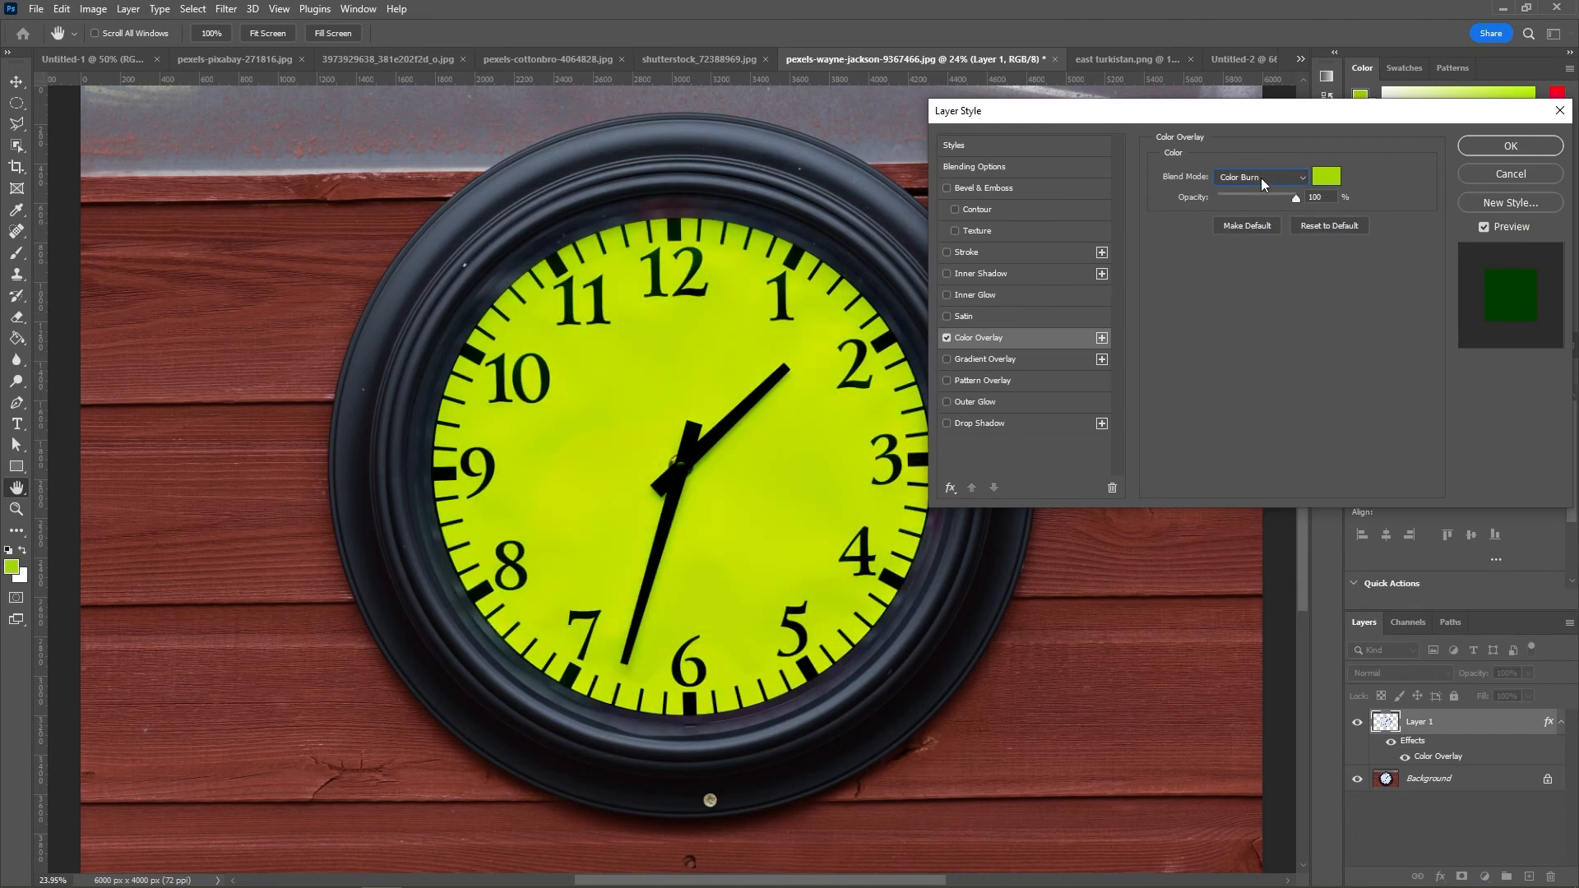
mouse_move(1294, 199)
mouse_down()
mouse_move(1276, 204)
mouse_move(1304, 205)
mouse_up()
click(1311, 204)
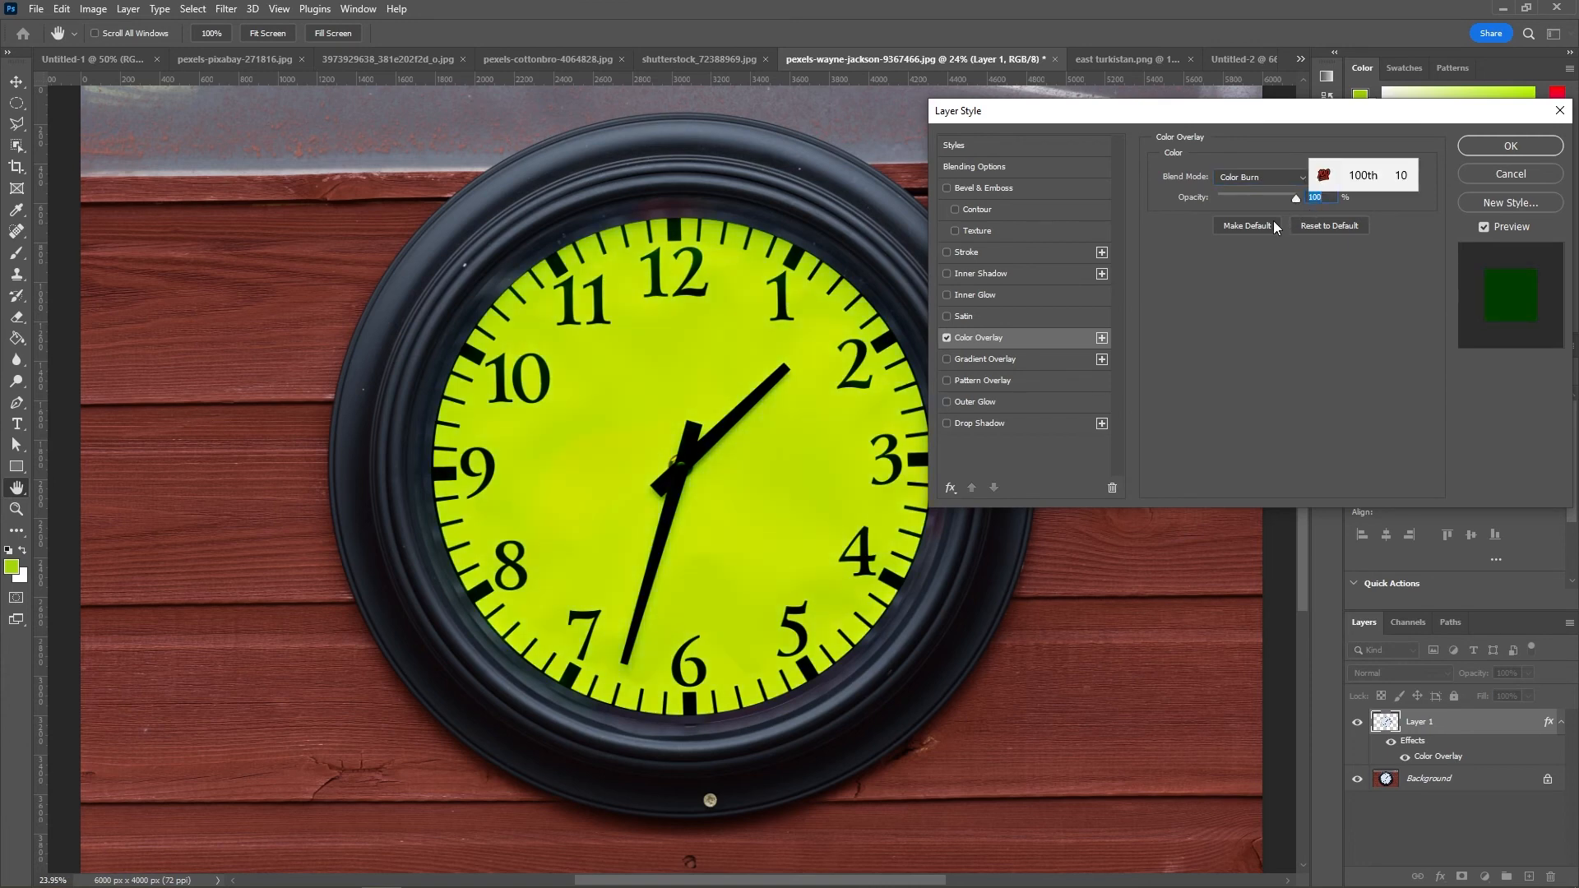
Step: Set the Color Overlay's blend mode to Multiply and apply the layer style to the clock face
click(1258, 178)
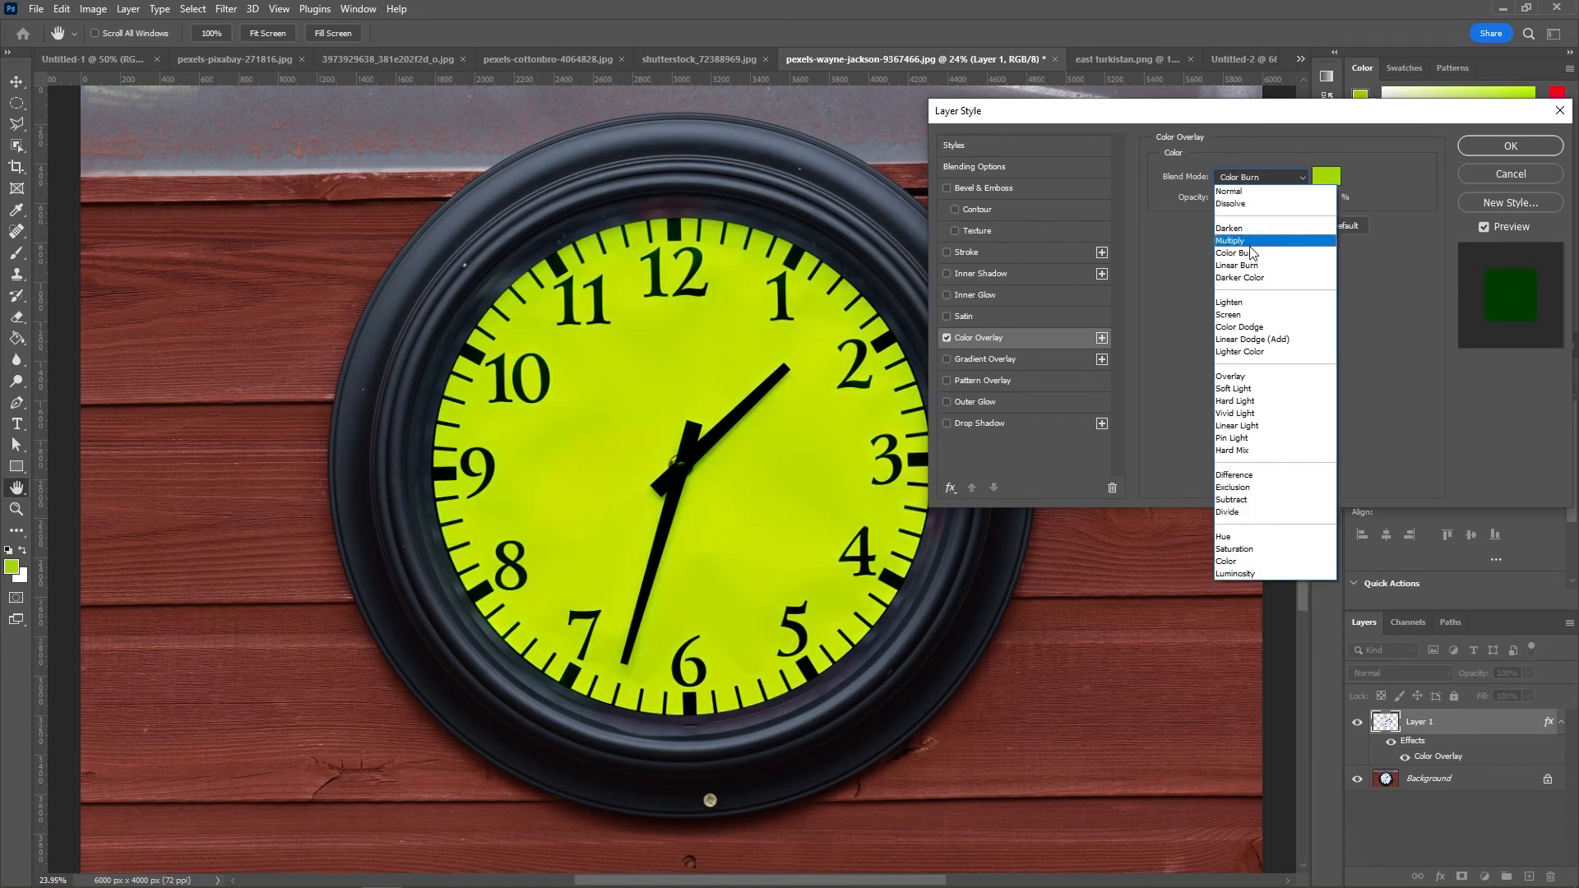
click(1245, 241)
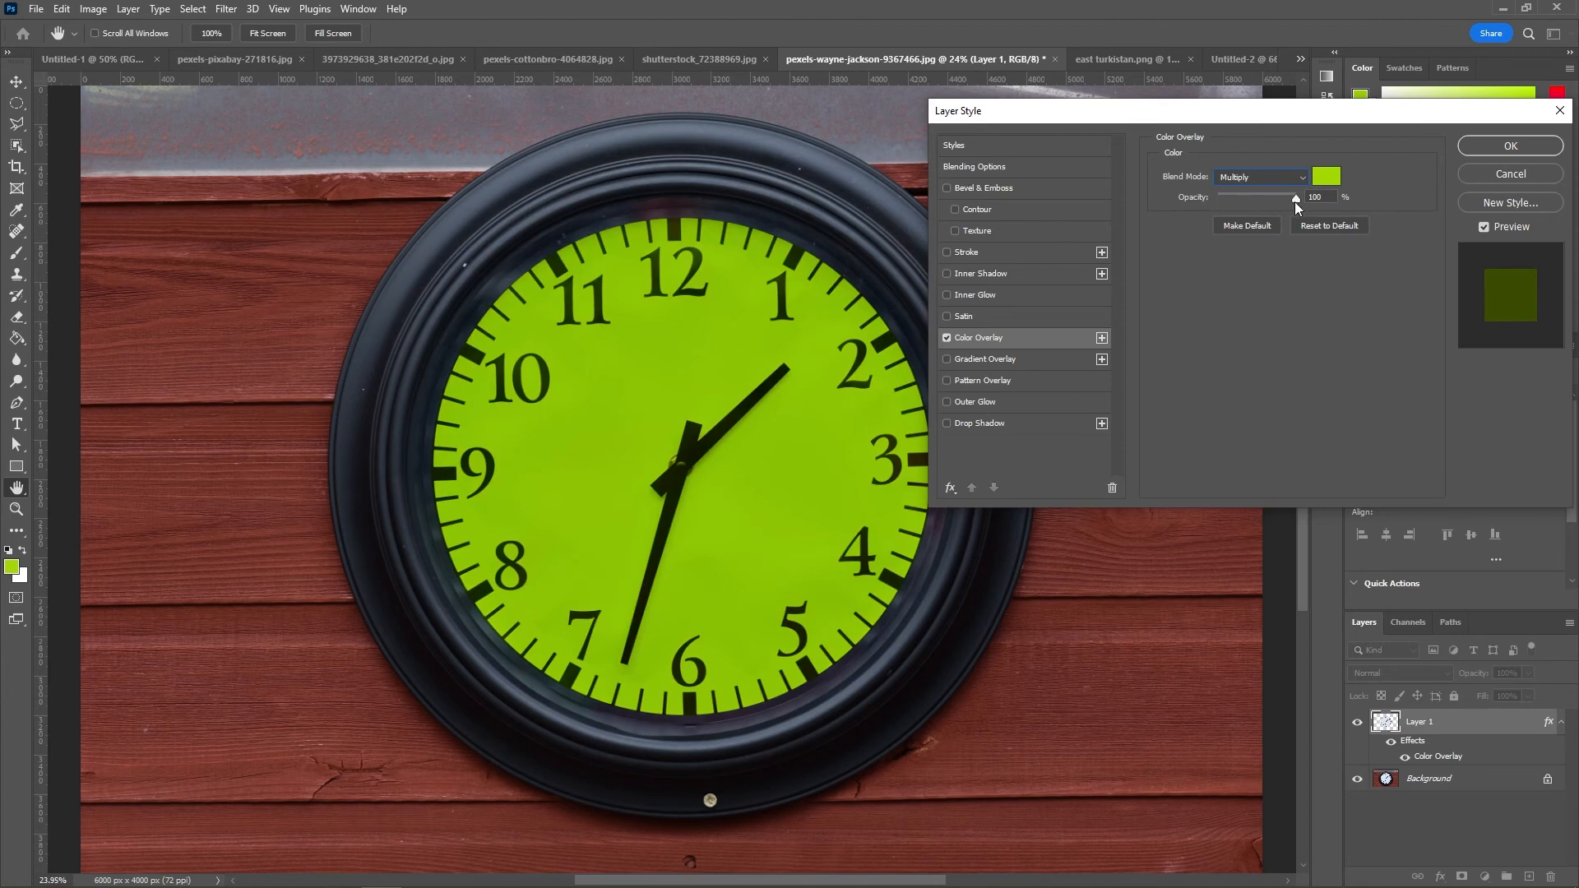
click(1523, 151)
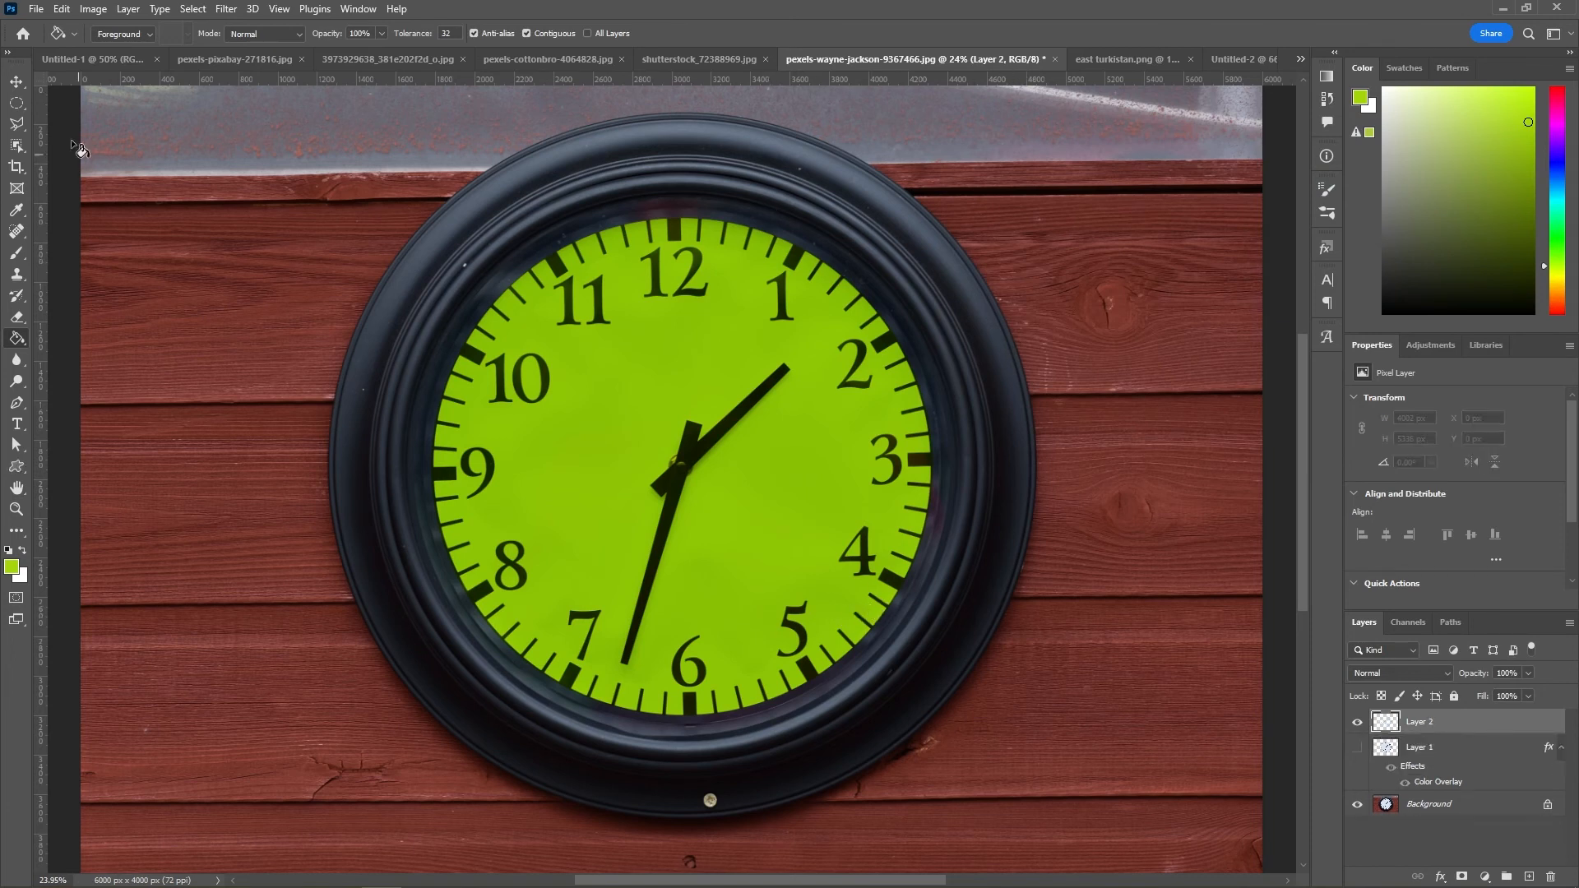
Step: In pexels-cottonbro-4064828.jpg, draw a rectangular marquee selection around the blank inner area of the right picture frame
click(18, 104)
right_click(21, 104)
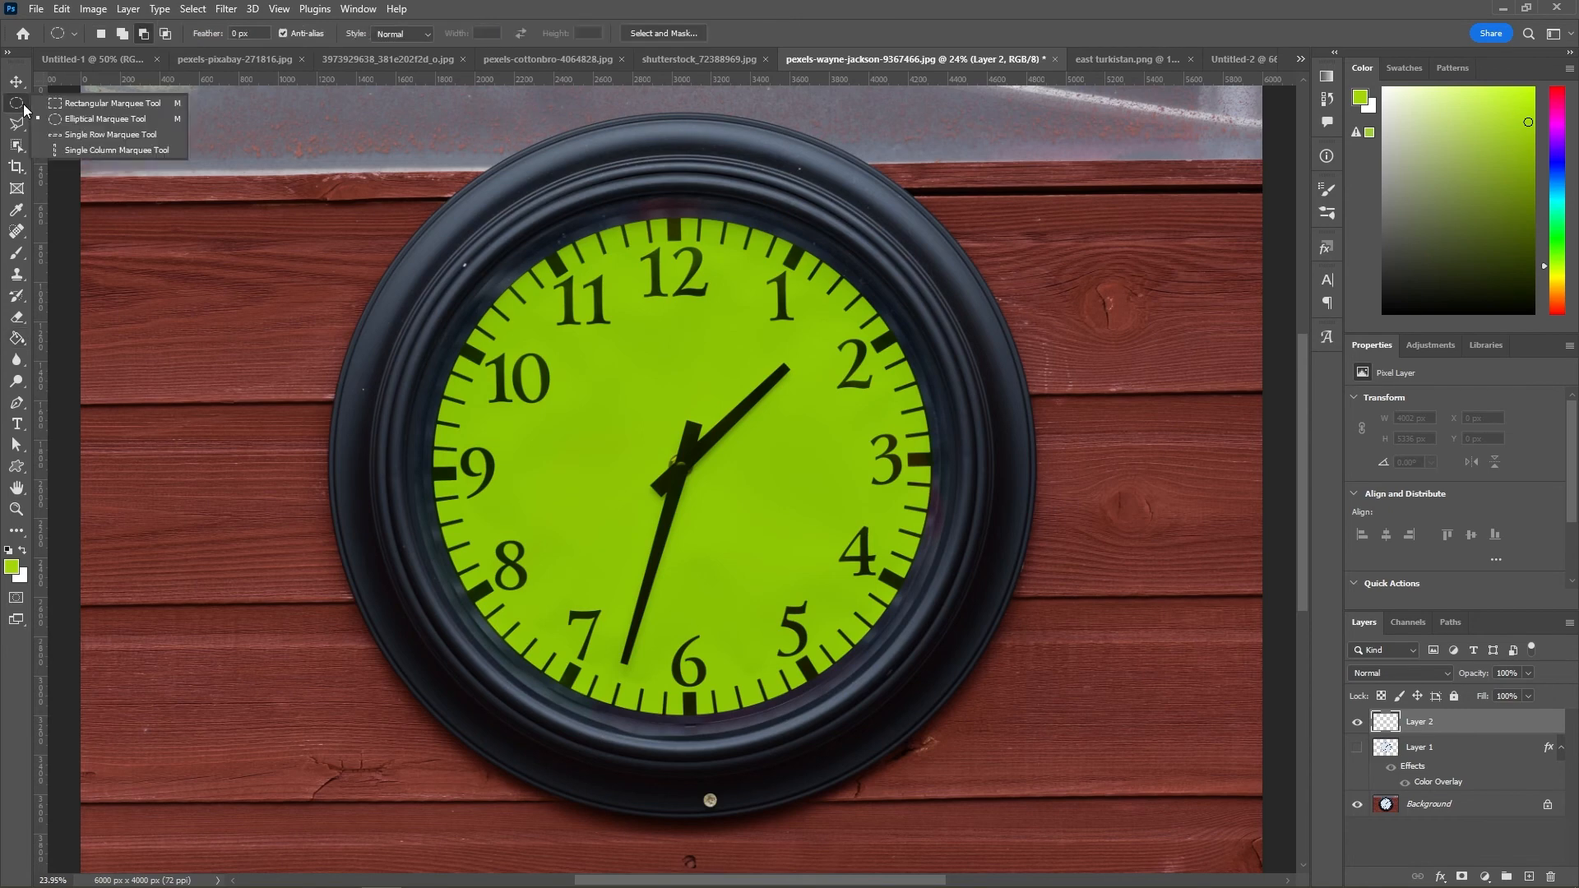
click(76, 106)
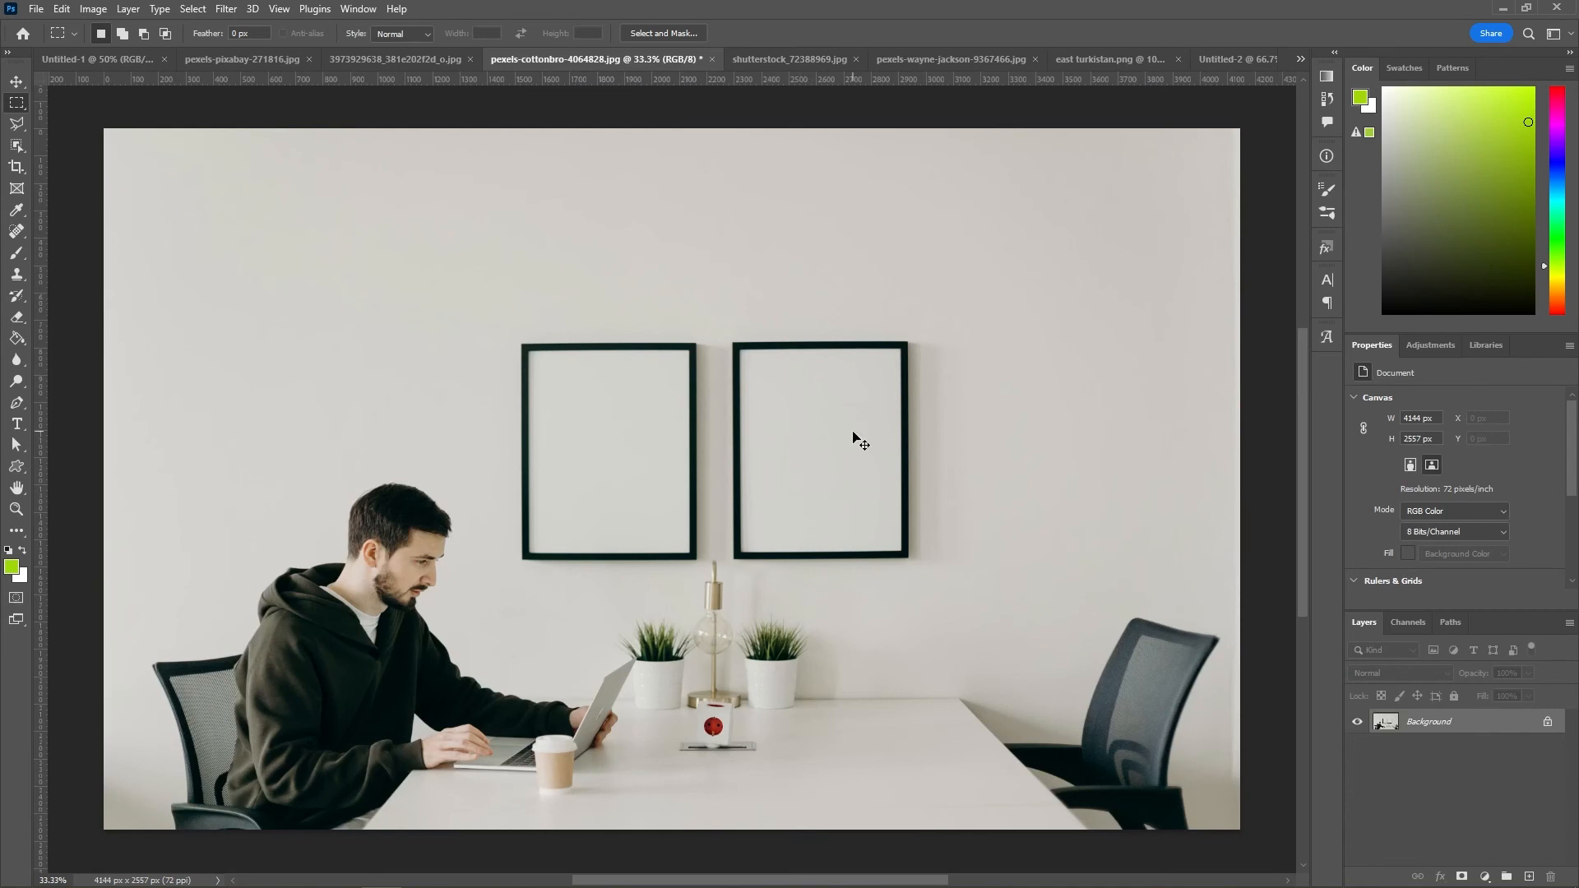
key(ctrl+plus)
key(ctrl+plus)
drag(992, 373, 816, 375)
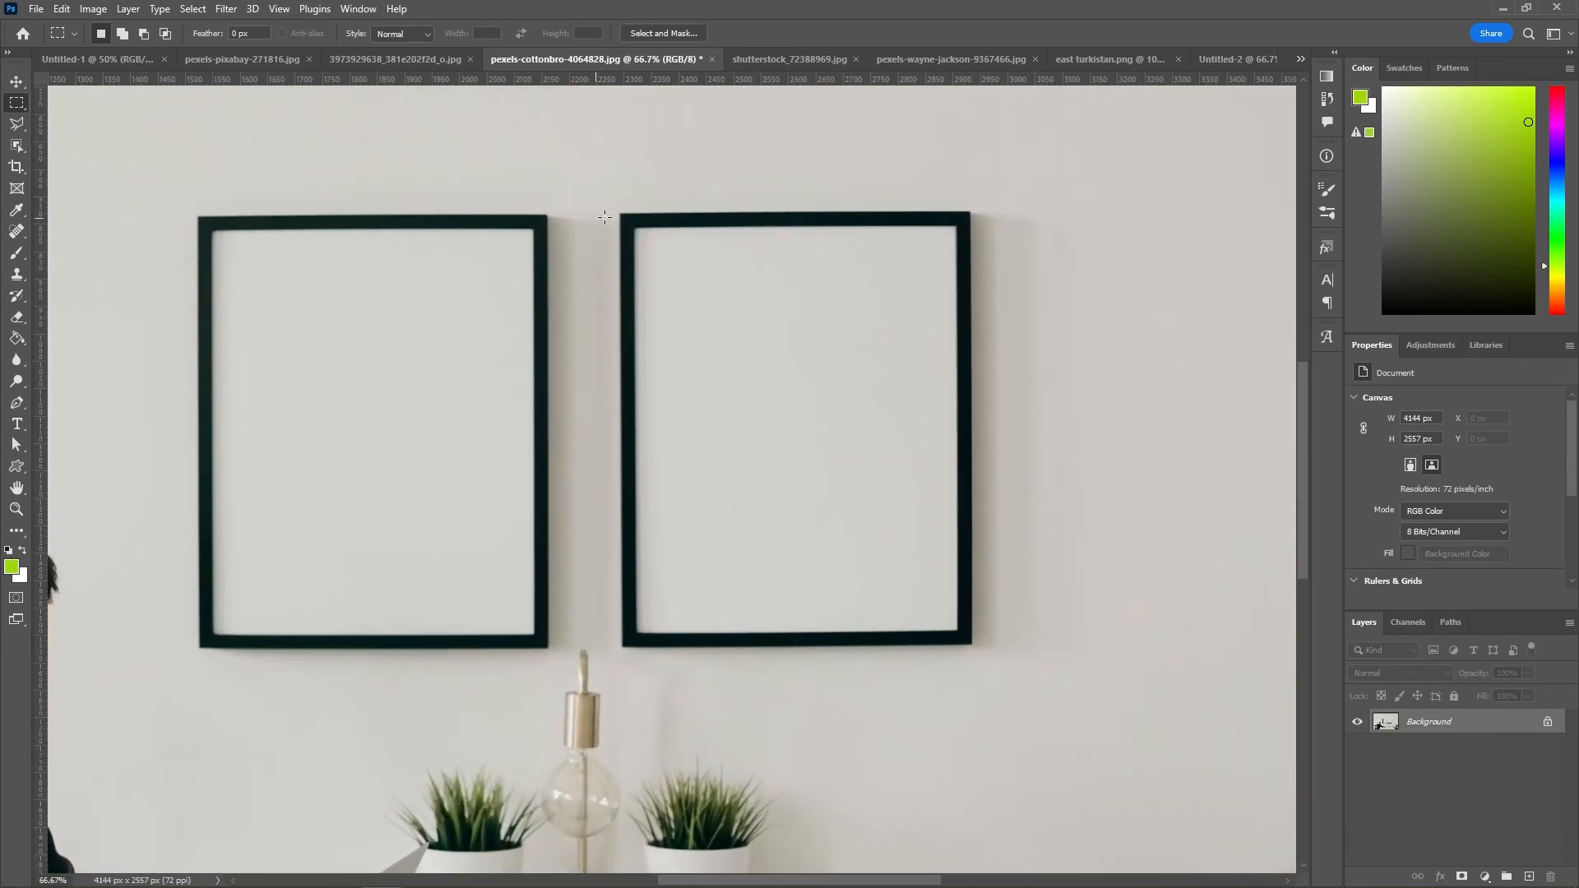
key(ctrl+plus)
drag(676, 189, 661, 259)
drag(601, 175, 1082, 779)
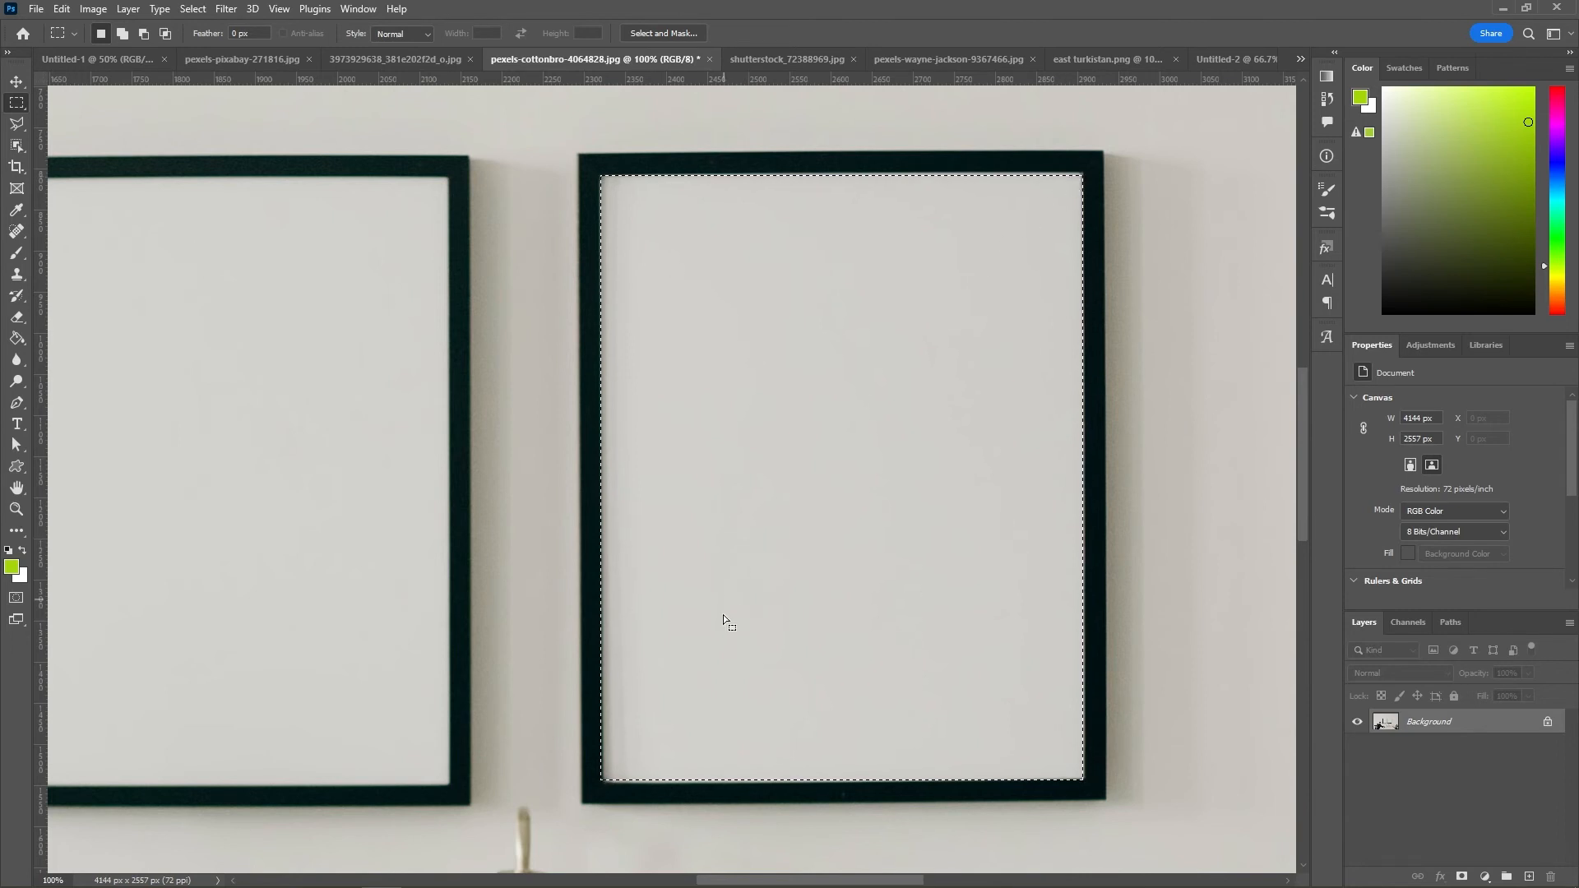
Step: Transform the selection by shifting its upper-right and lower-left corners onto the frame's inner edges, at 100.17% width and 100.68% height, and apply it
right_click(908, 256)
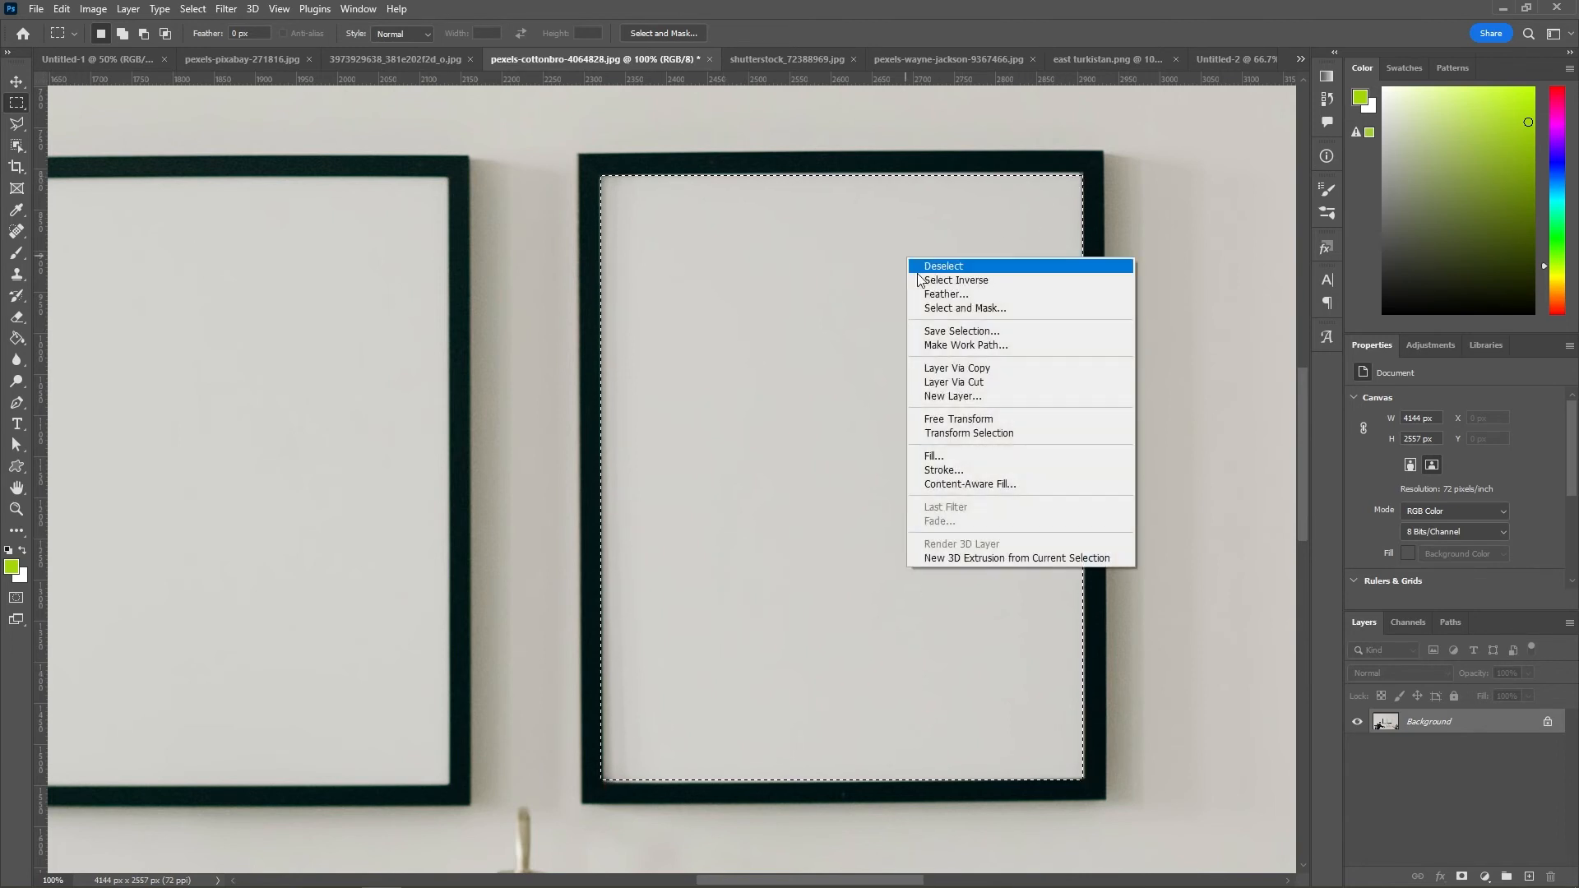
click(957, 433)
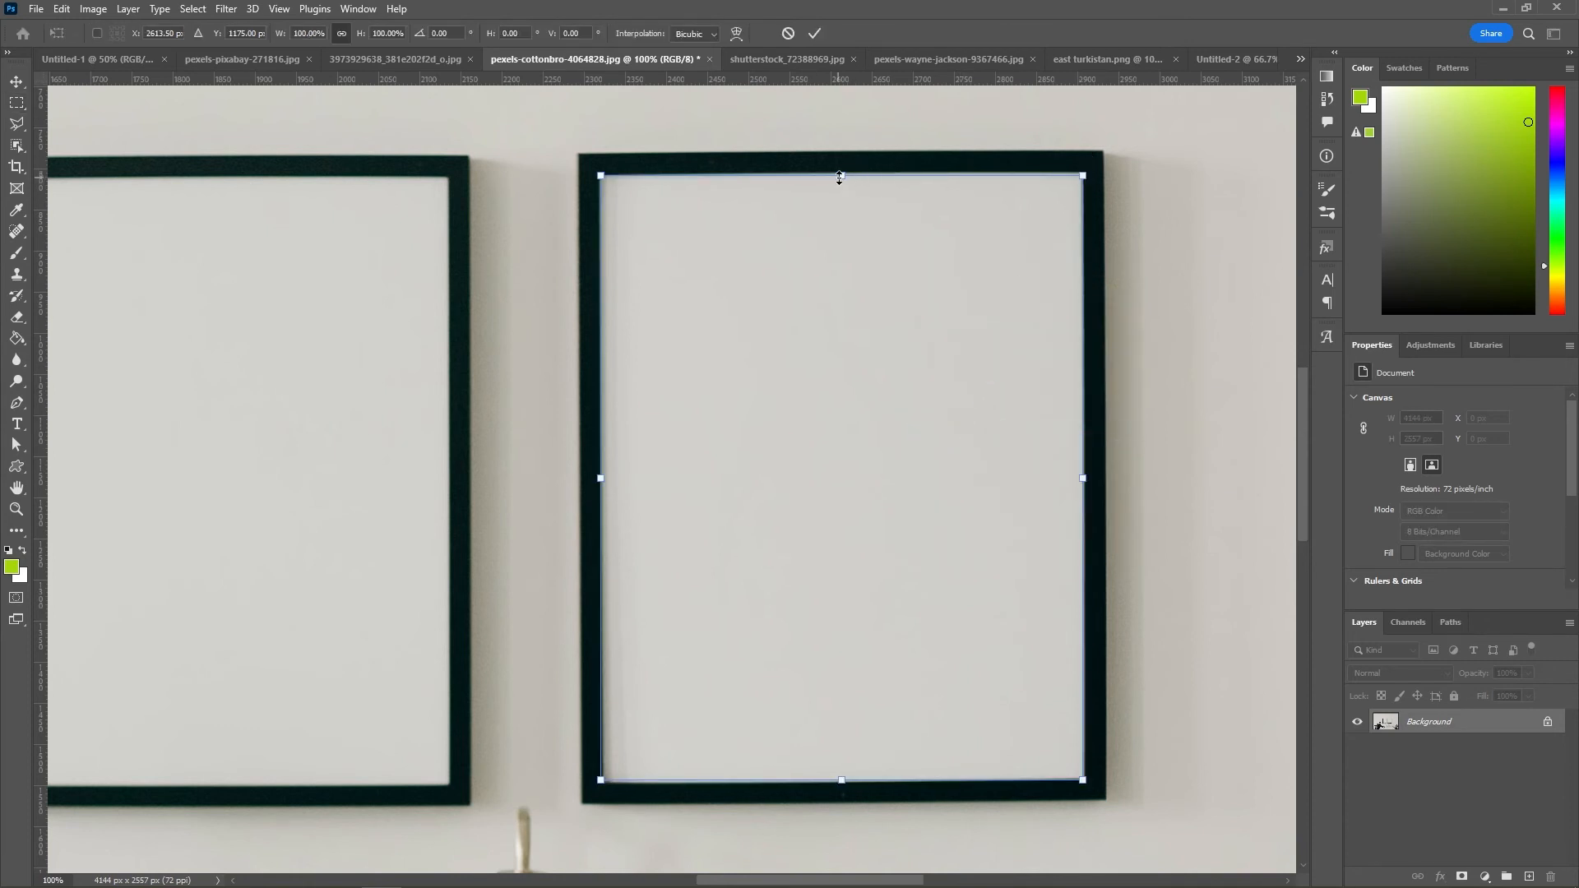
drag(840, 176, 843, 165)
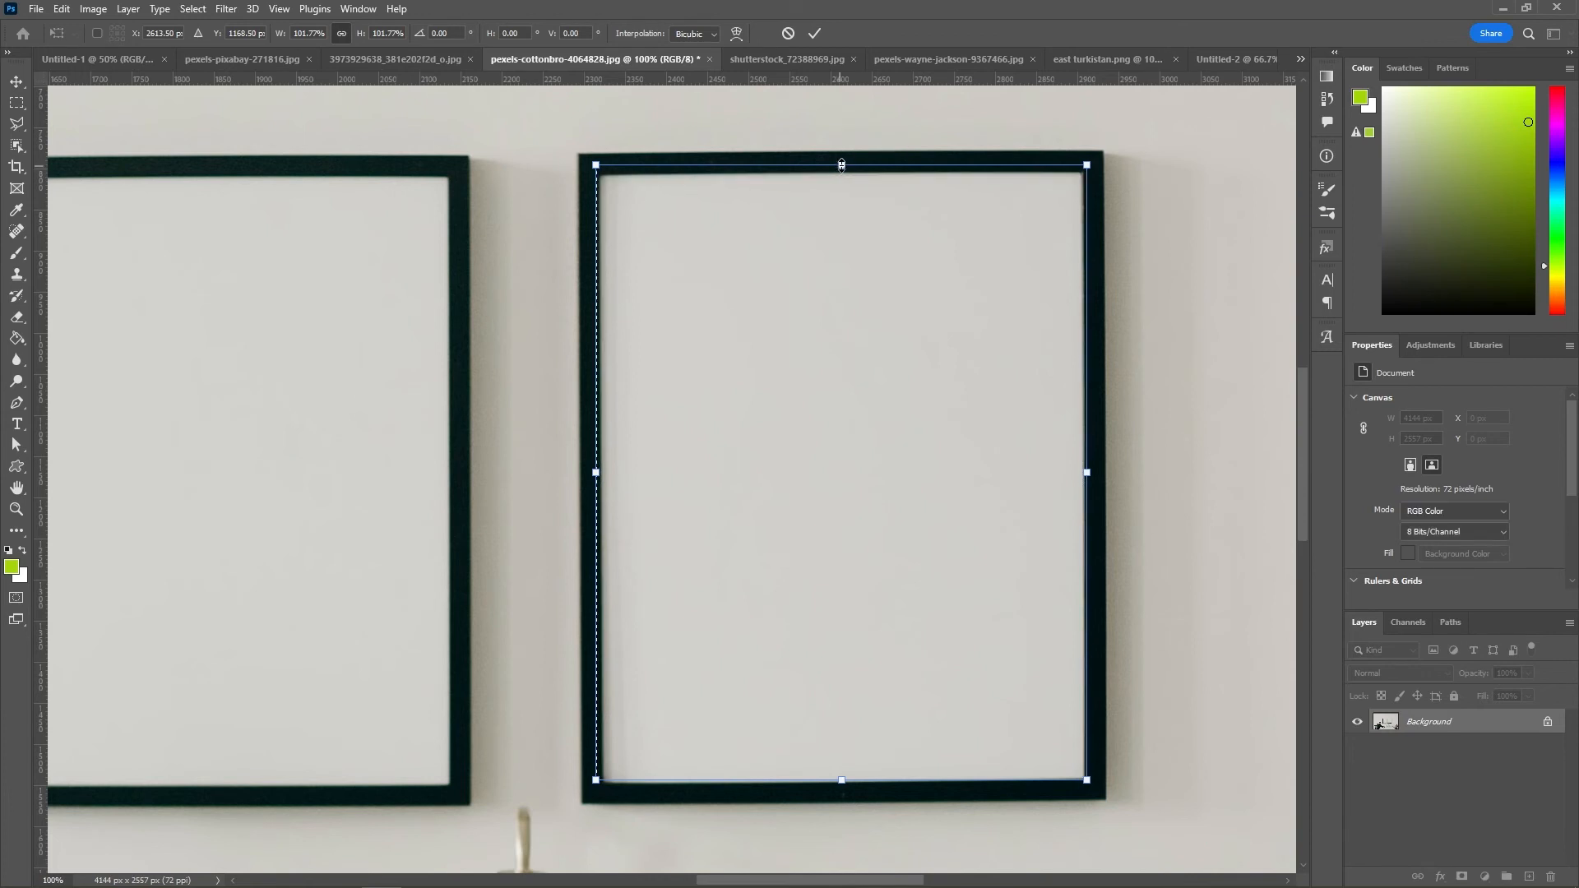
key(ctrl+z)
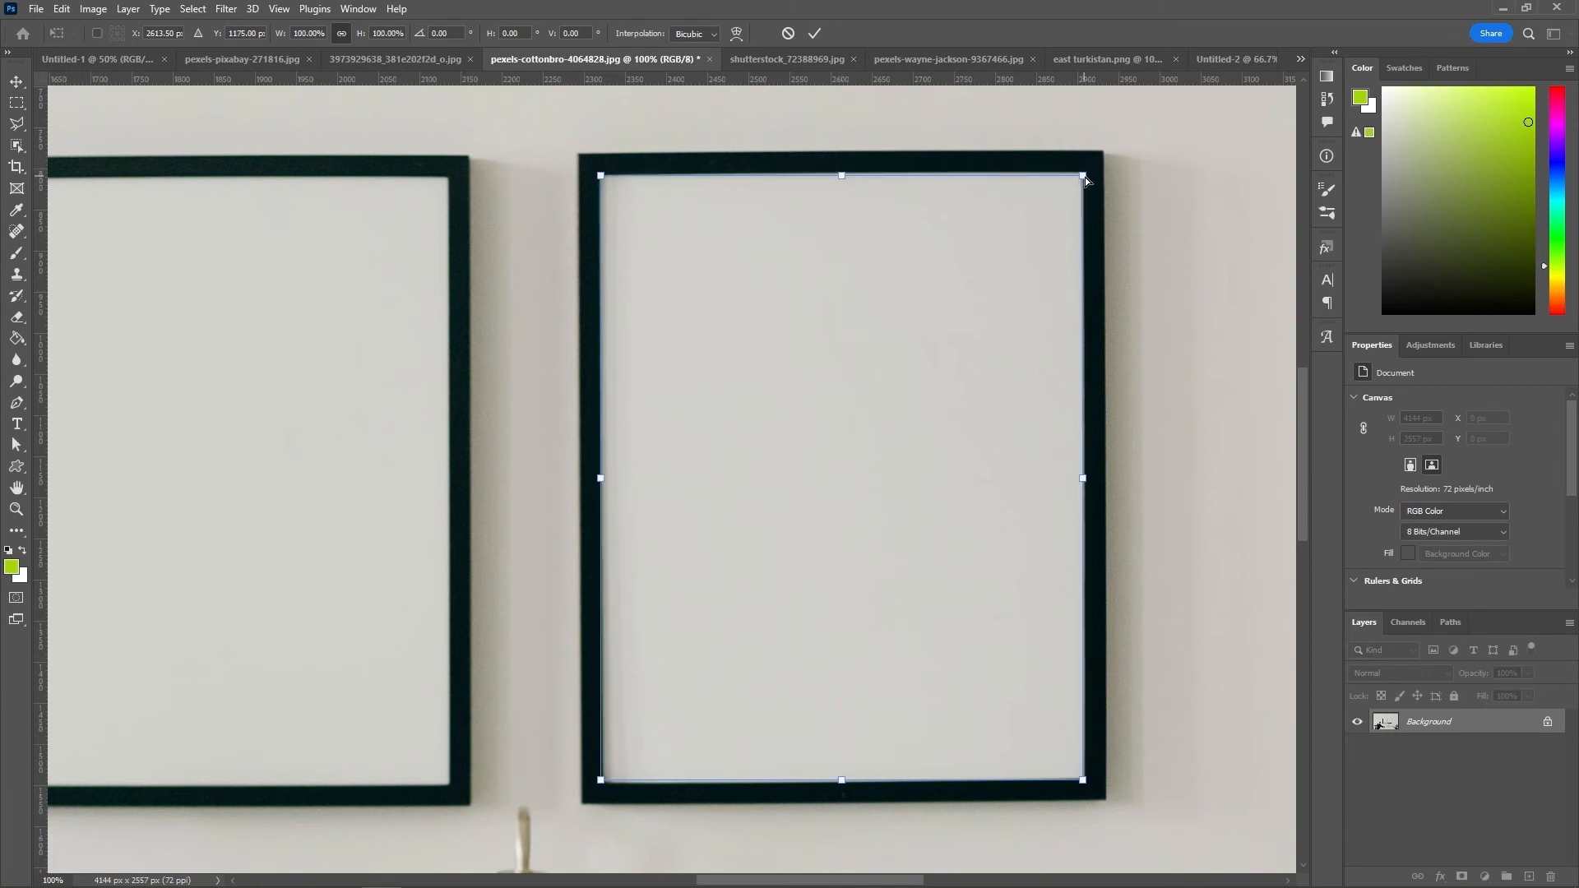
drag(1084, 178, 1085, 174)
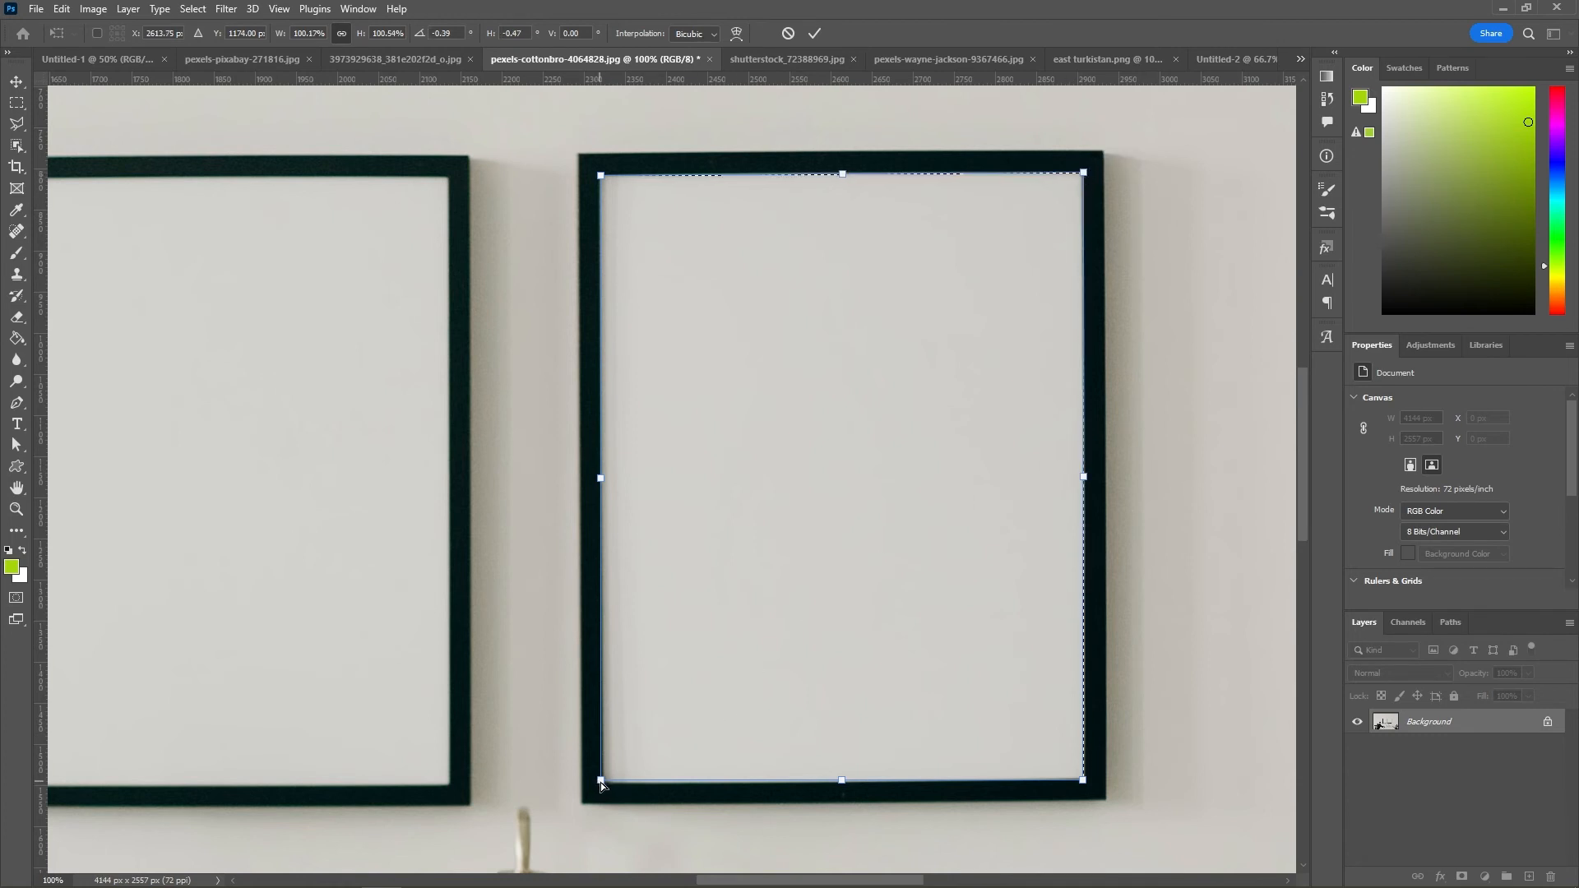
drag(602, 782, 600, 782)
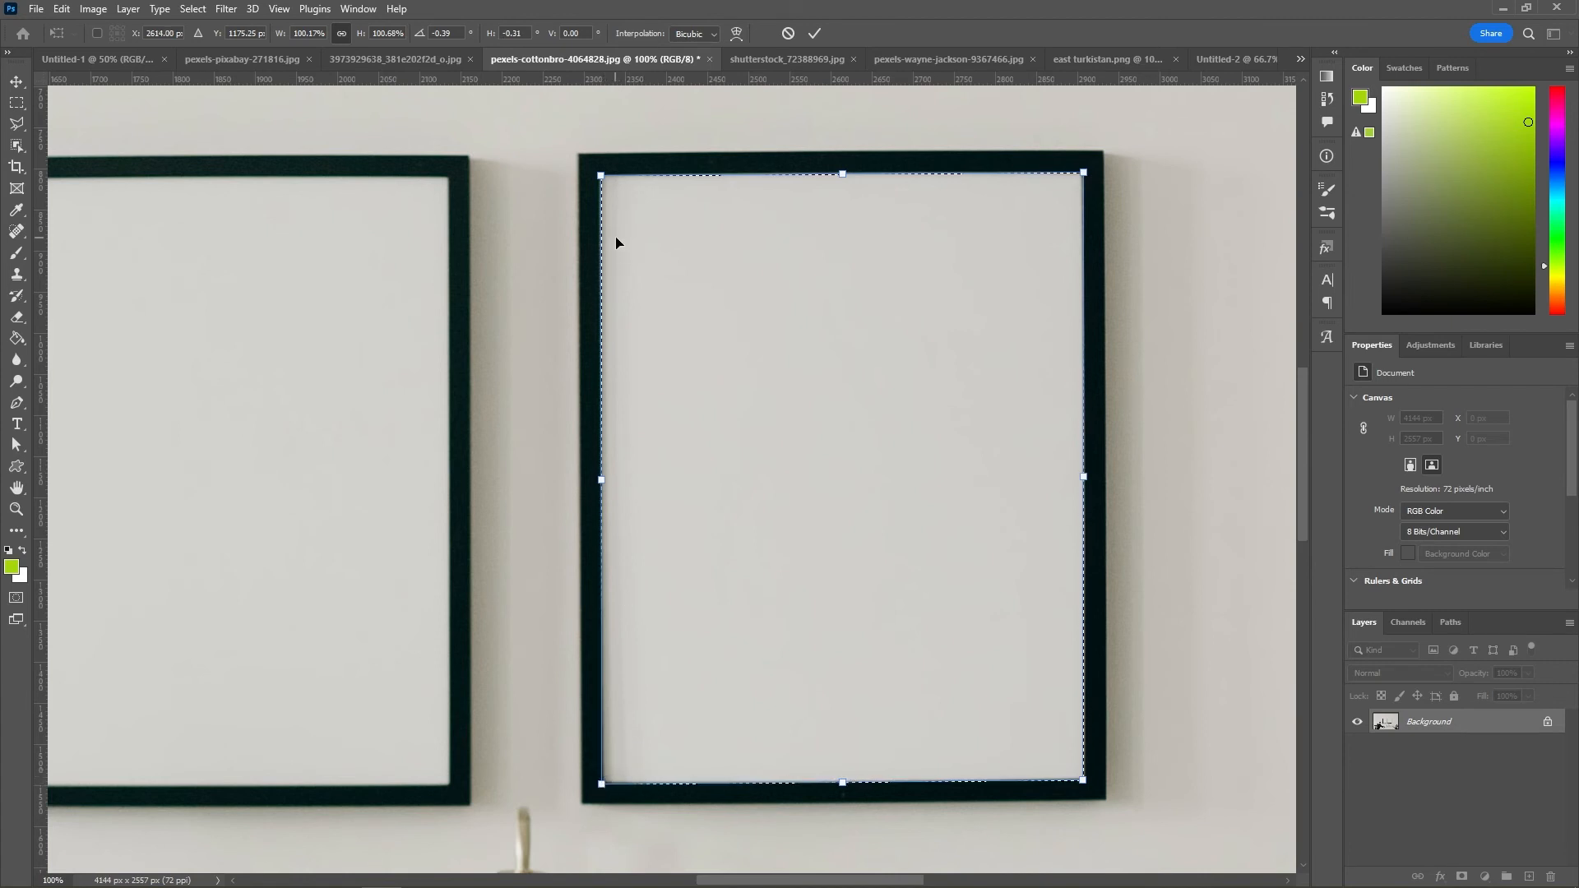
click(814, 34)
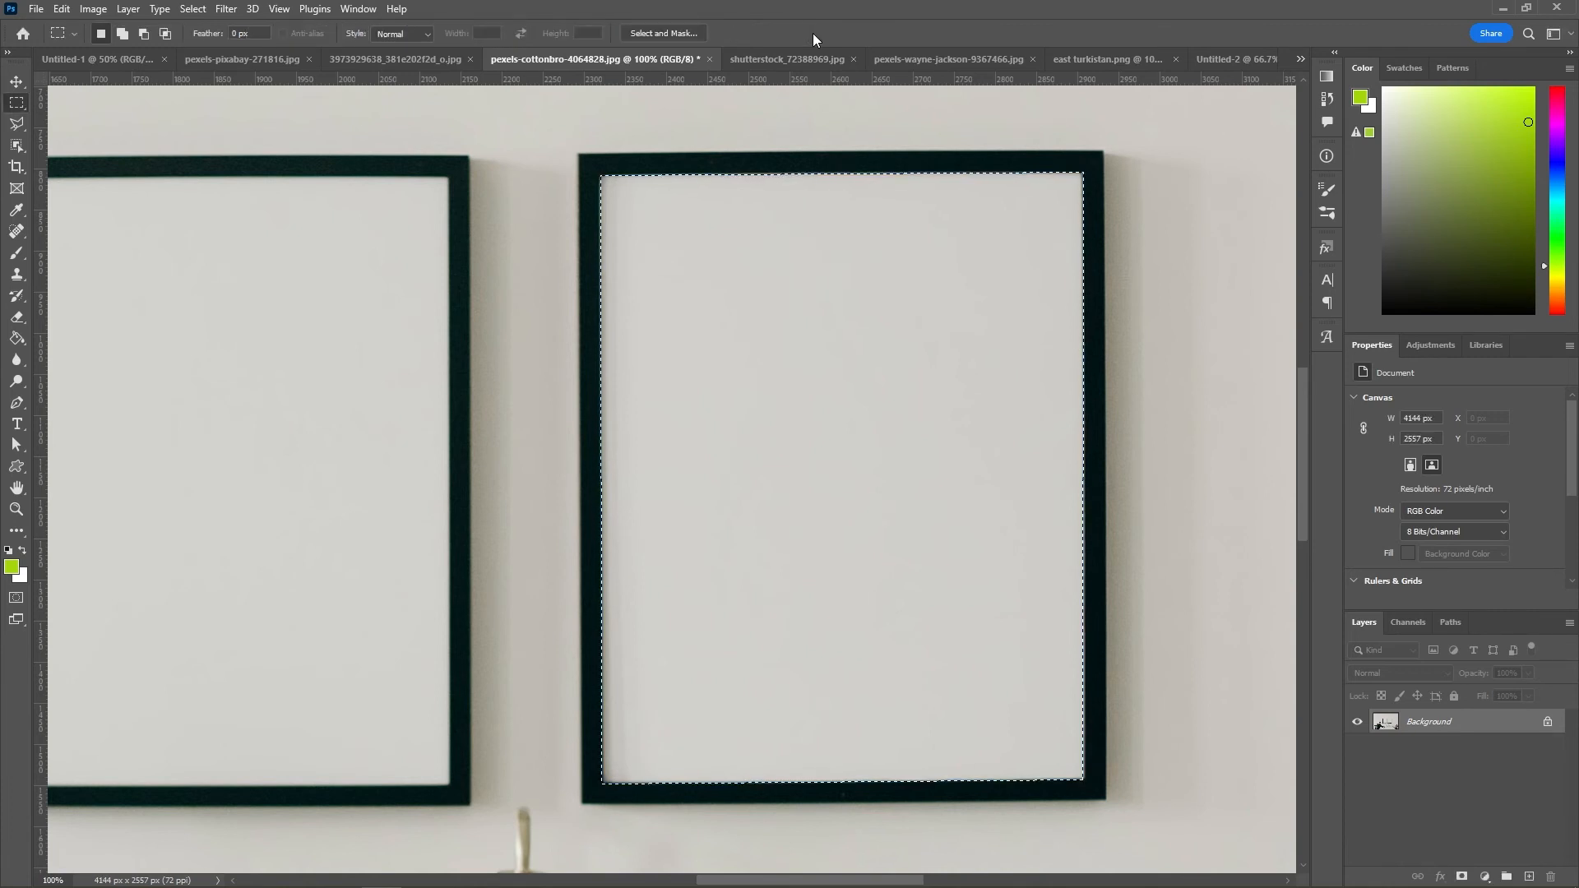
Step: Copy the selected frame area to a new layer and check the cutout by toggling the visibility of both layers
right_click(852, 386)
click(915, 499)
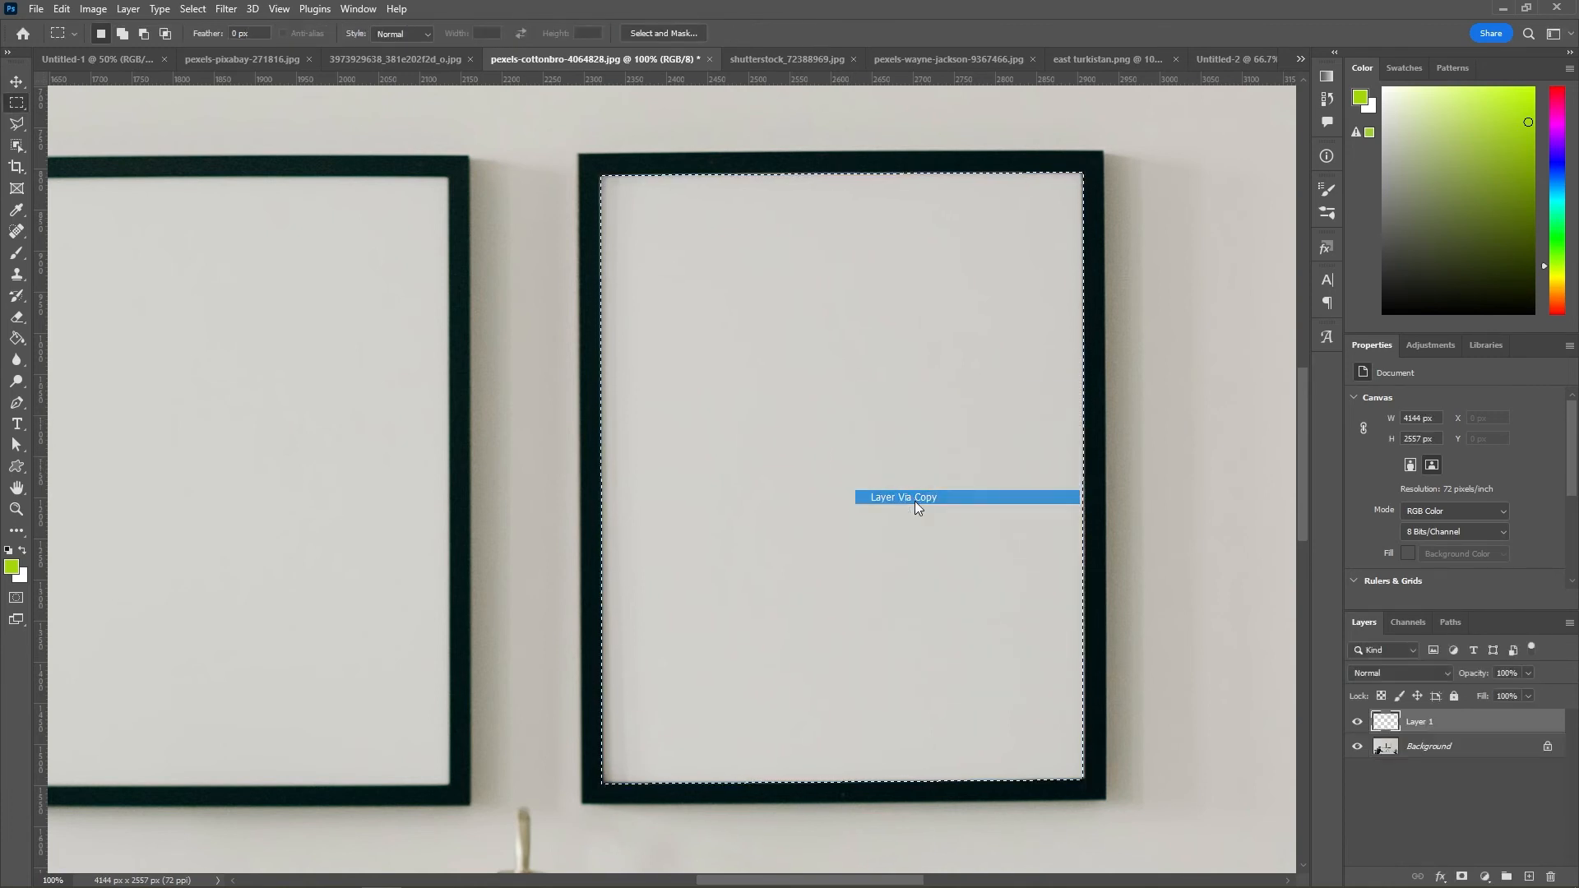
click(1356, 745)
click(1357, 721)
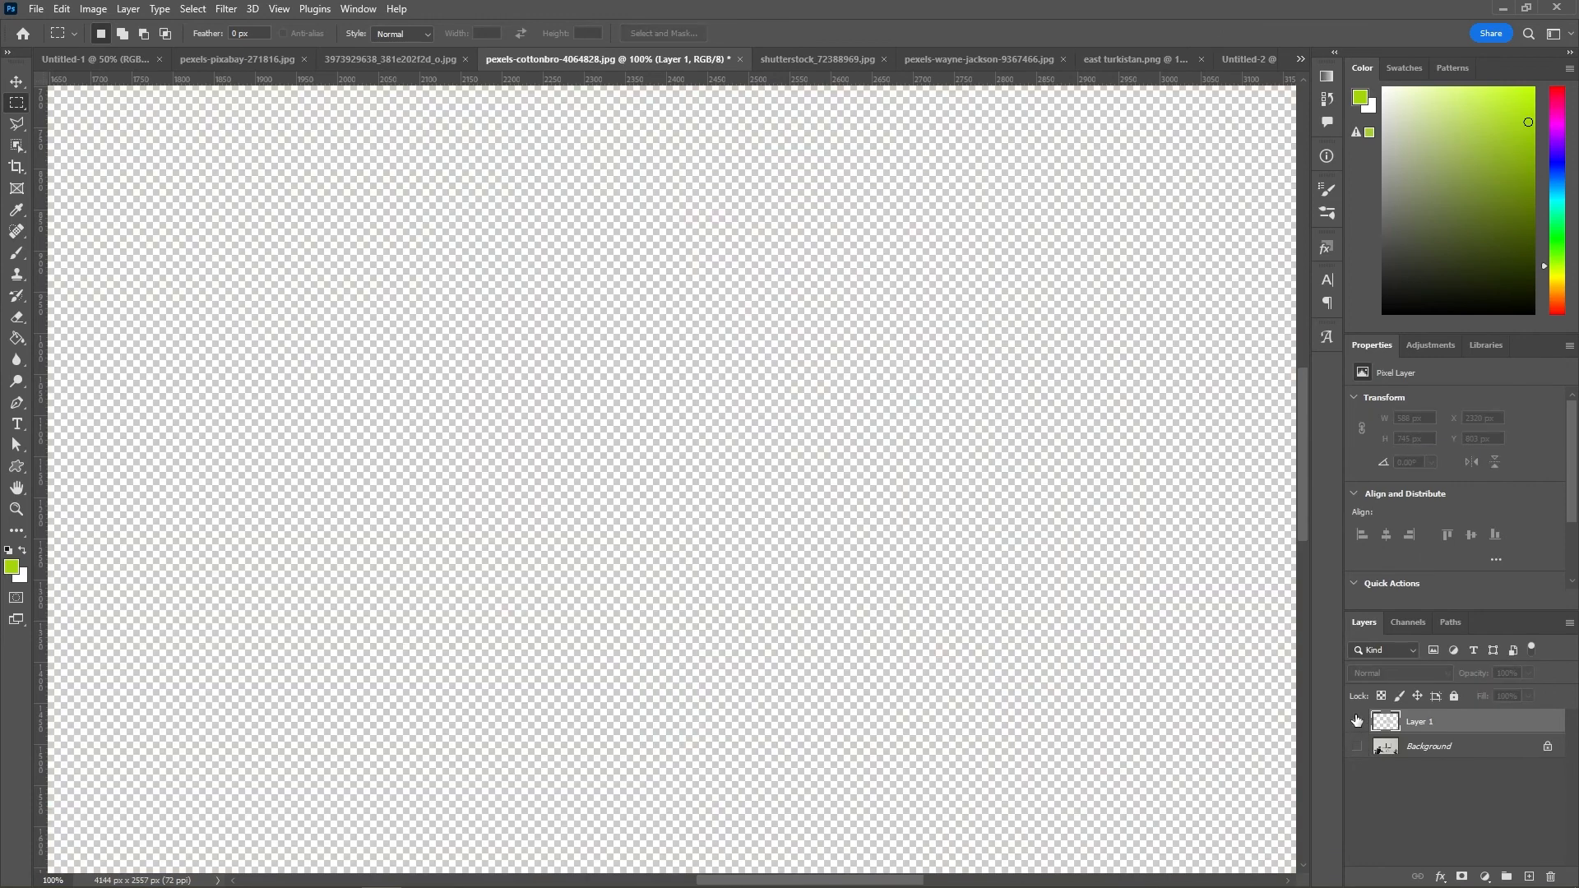
click(1357, 721)
click(1356, 721)
click(1357, 745)
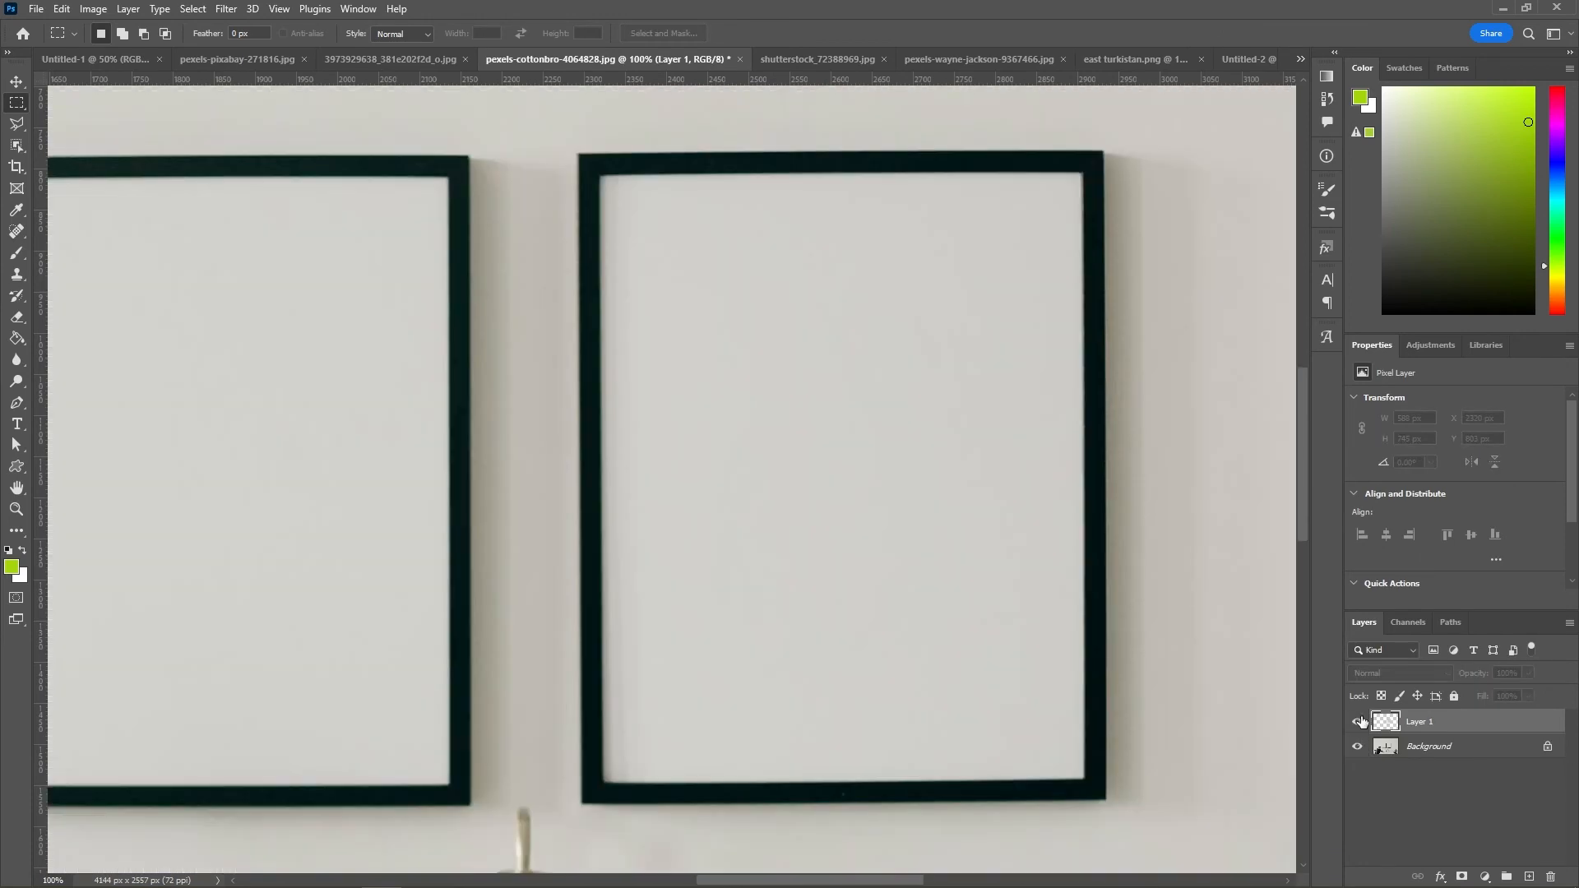
click(1356, 721)
Step: Bring the fountain photo from shutterstock_72388969.jpg into pexels-cottonbro-4064828.jpg as a layer above Layer 1
click(802, 57)
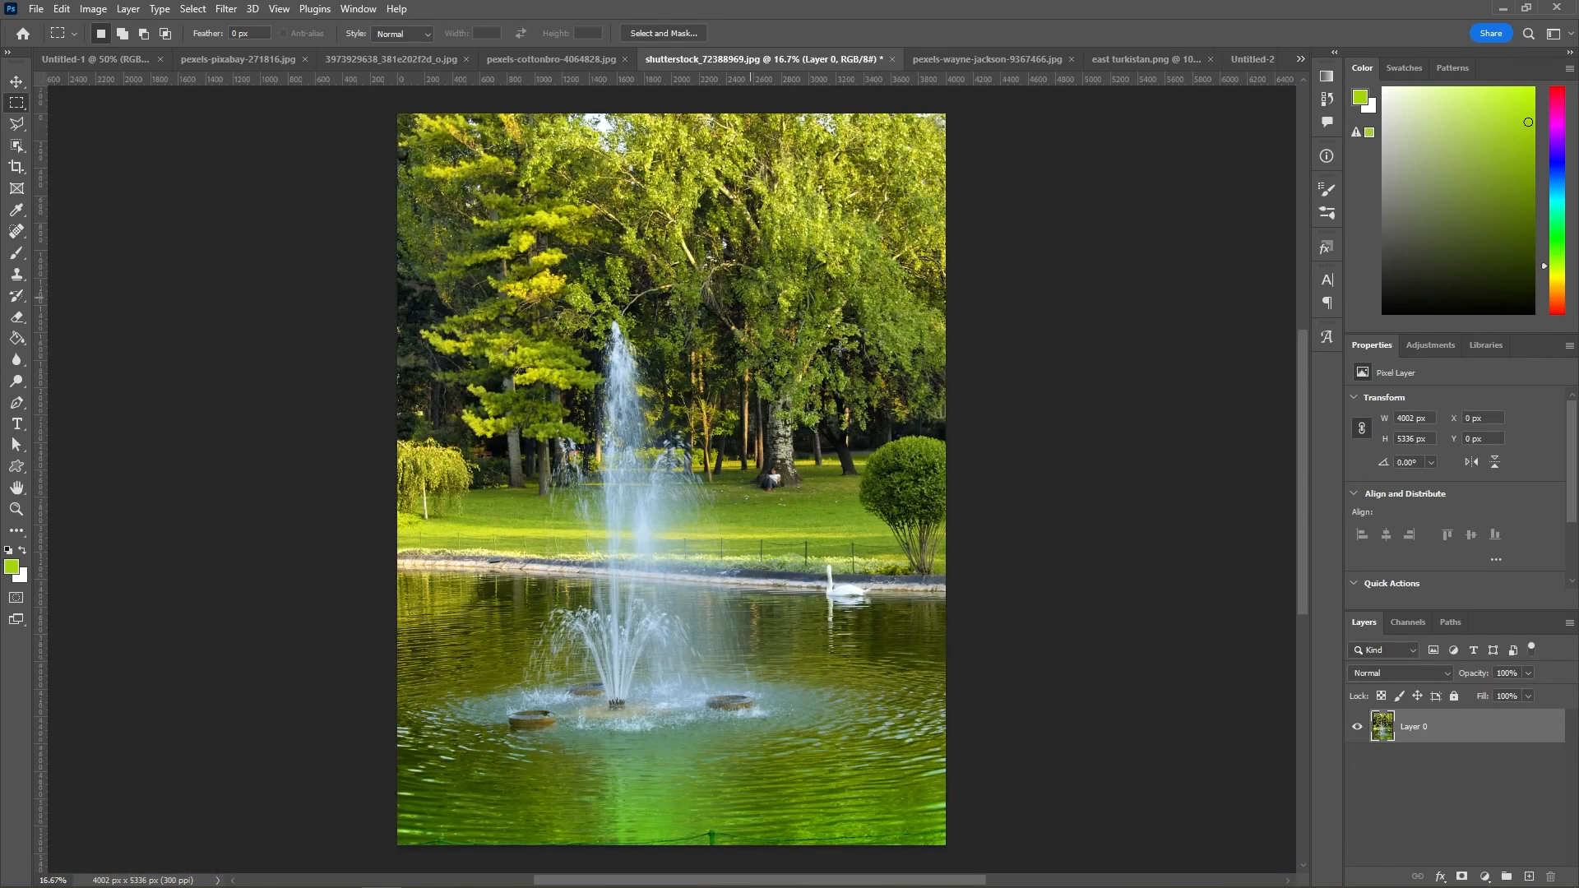
click(16, 82)
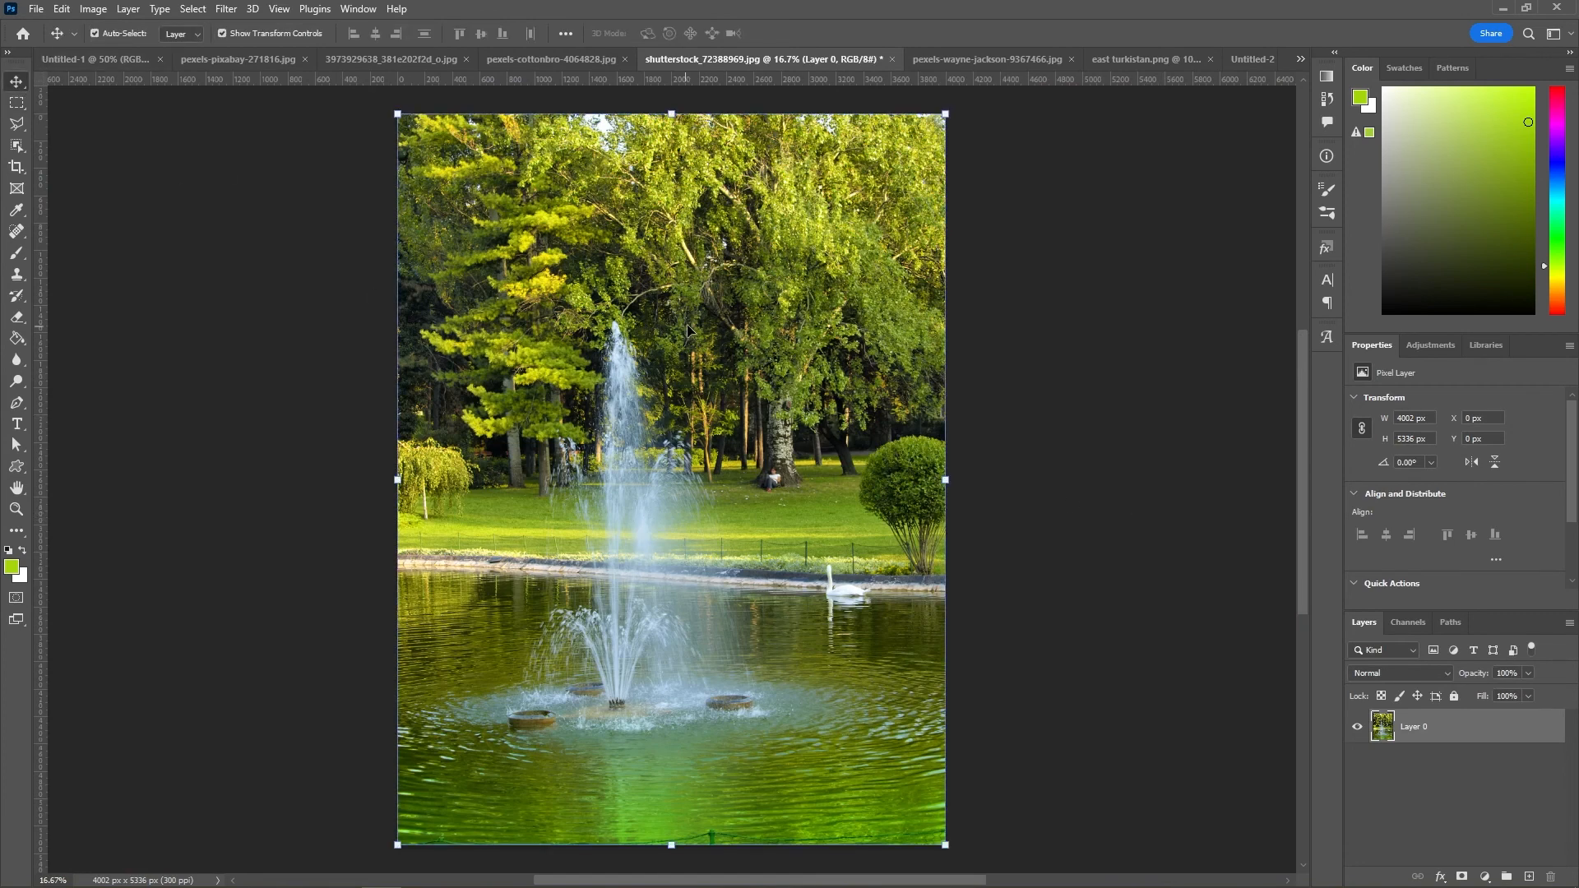
drag(691, 330, 813, 387)
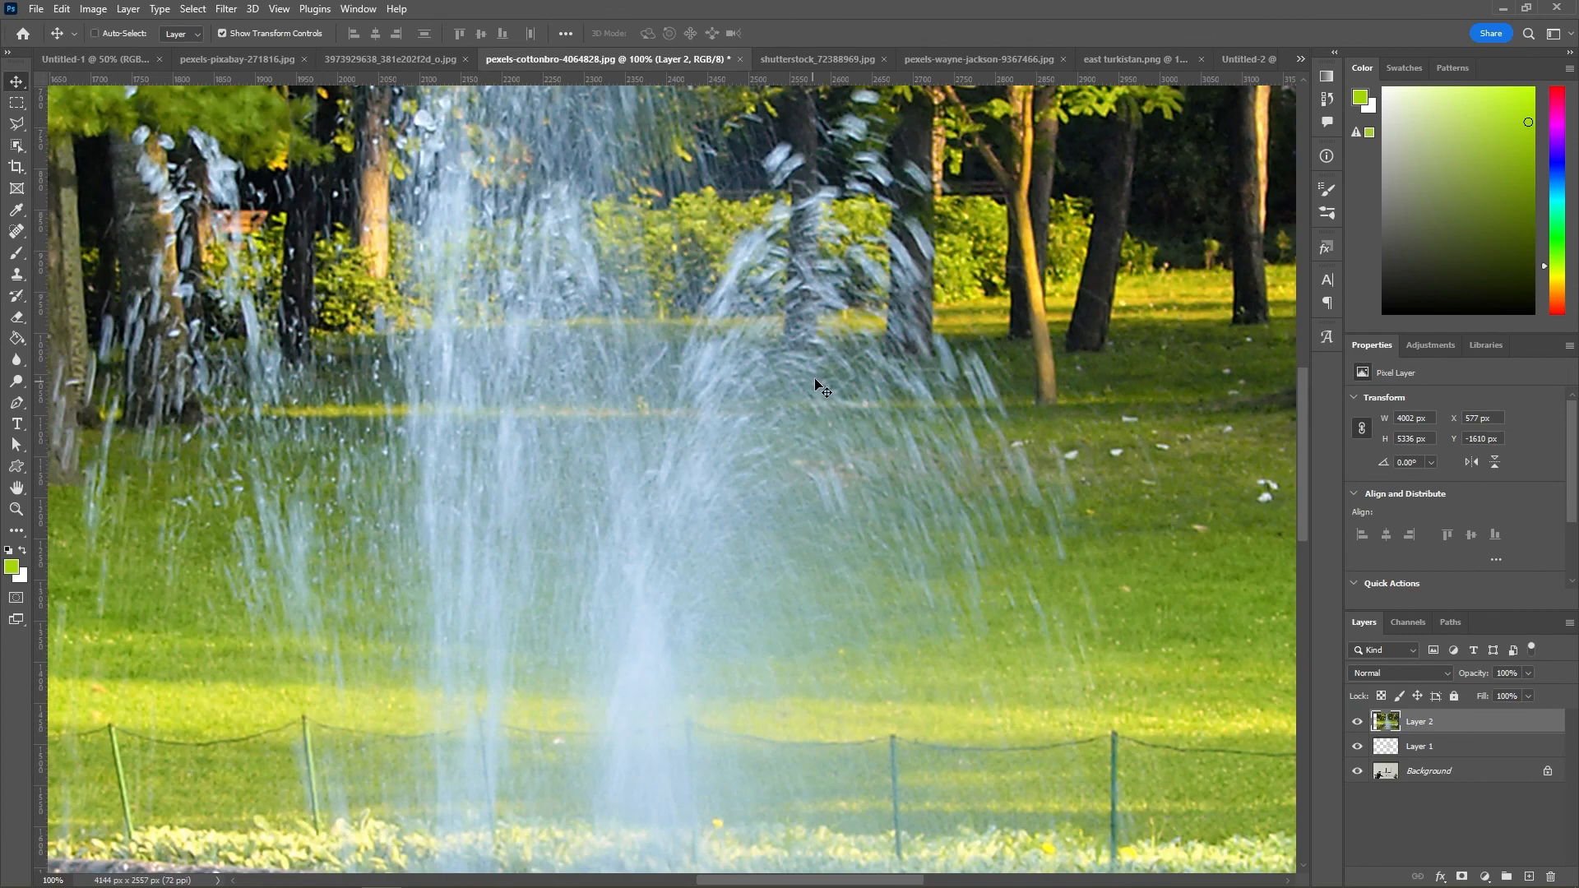
Step: Convert the fountain photo layer, Layer 2, to a smart object
key(ctrl+minus)
key(ctrl+minus)
key(ctrl+minus)
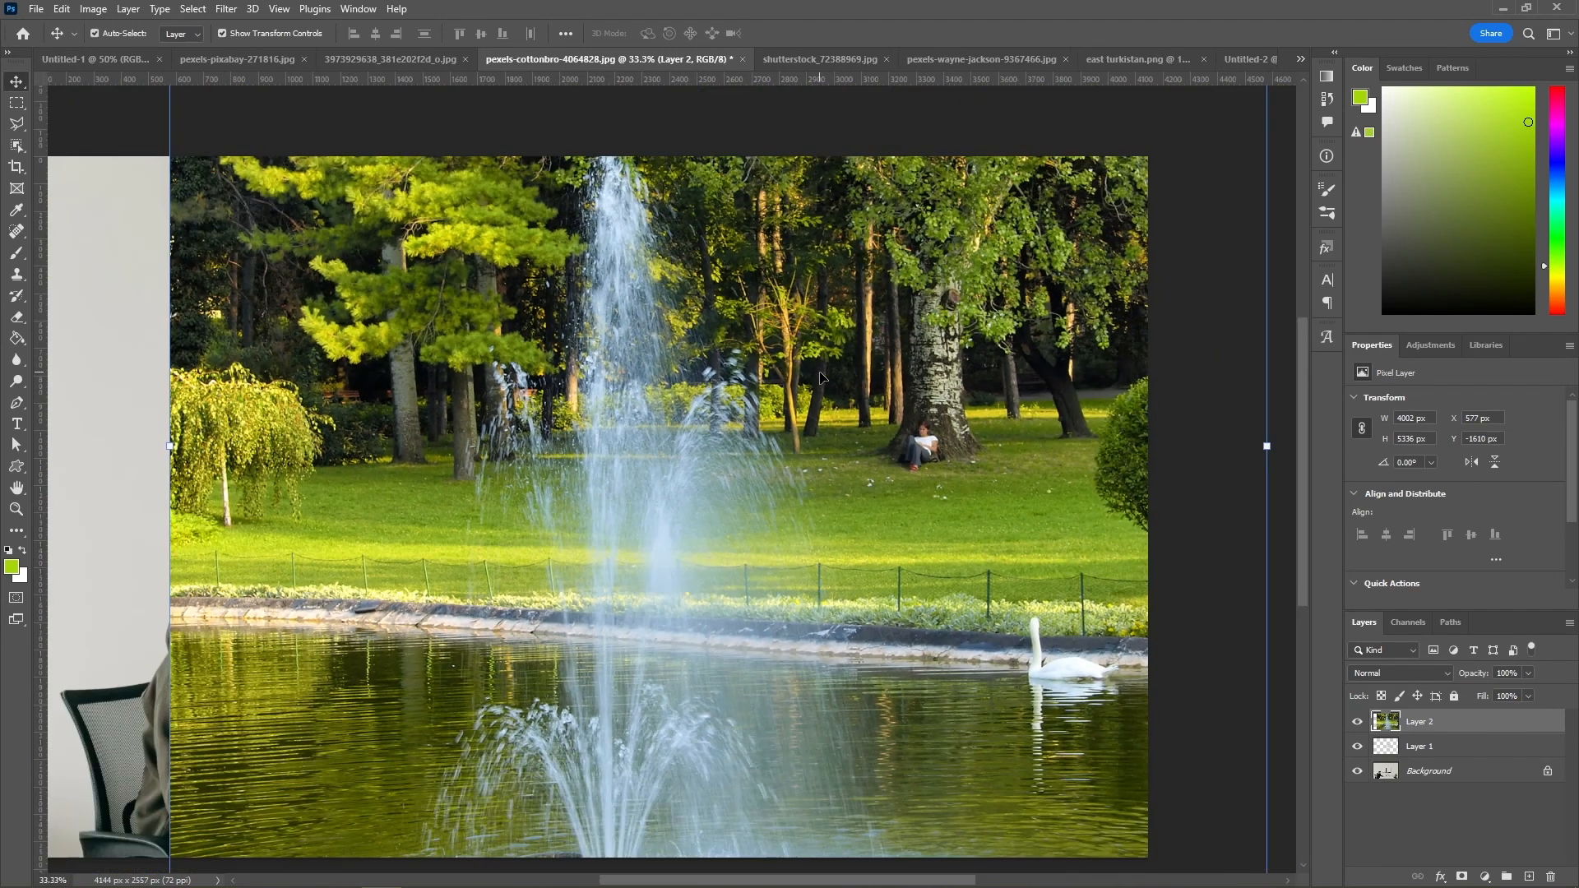
key(ctrl+minus)
key(ctrl+minus)
key(ctrl+minus)
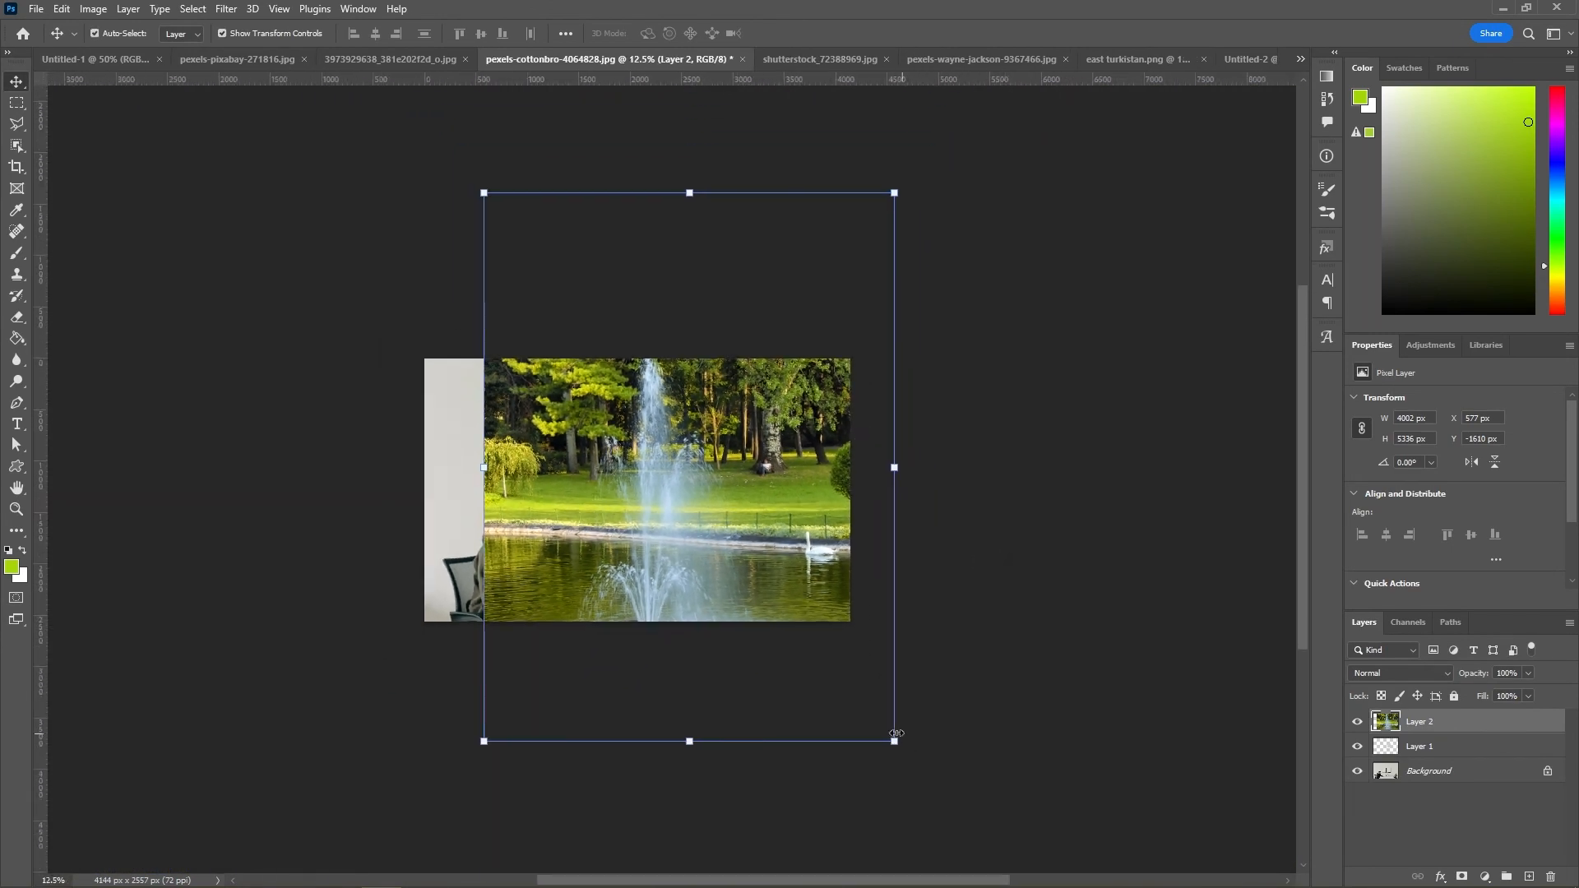
click(894, 741)
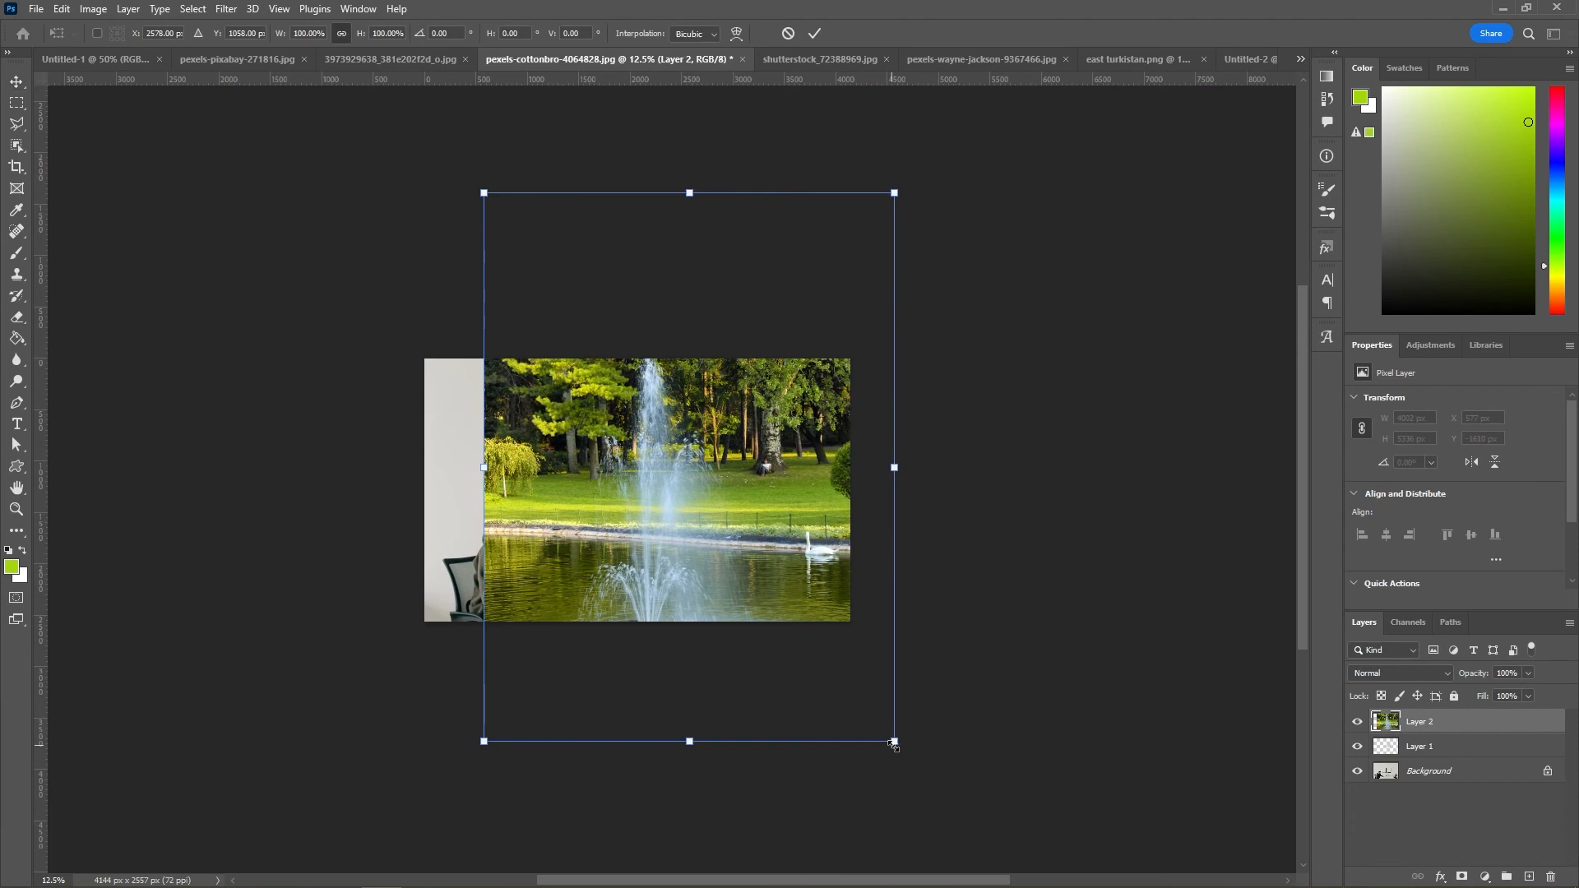
click(1425, 722)
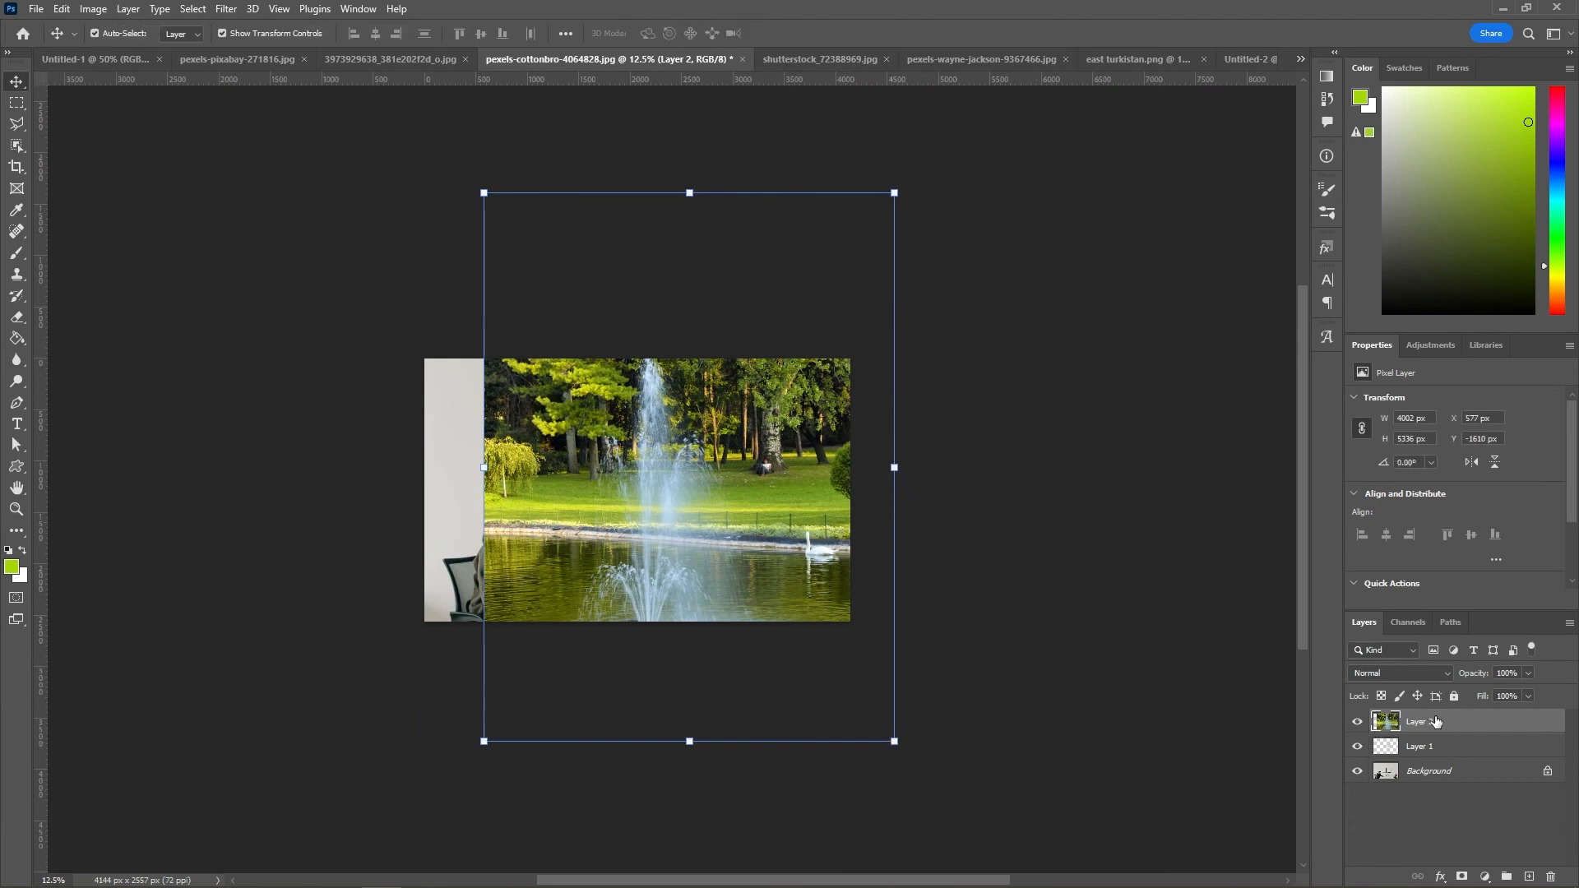
right_click(1473, 724)
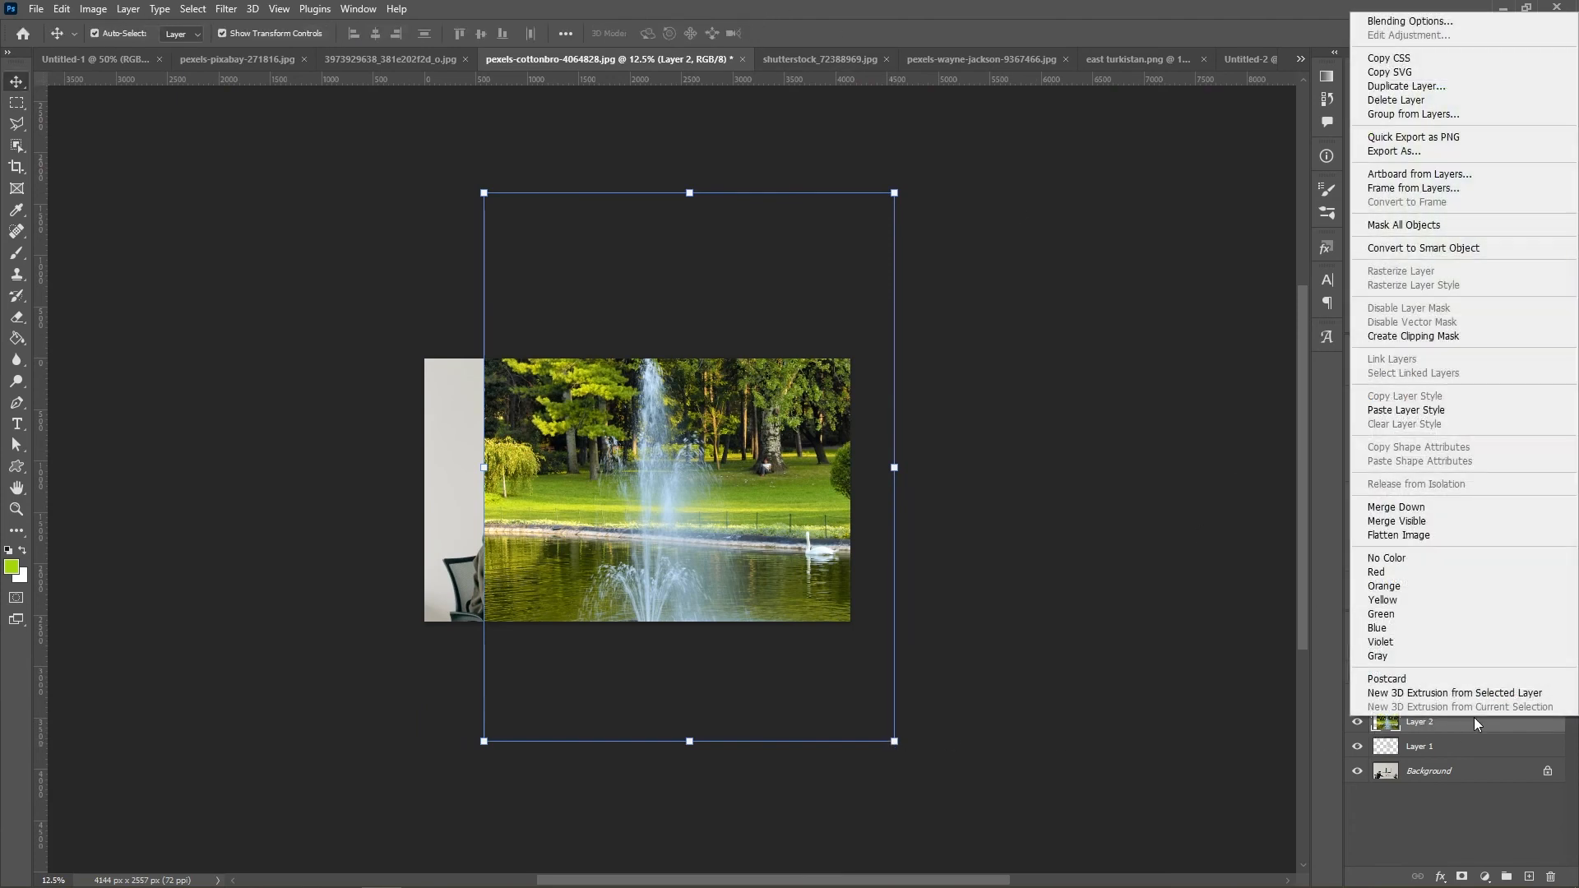
click(1478, 249)
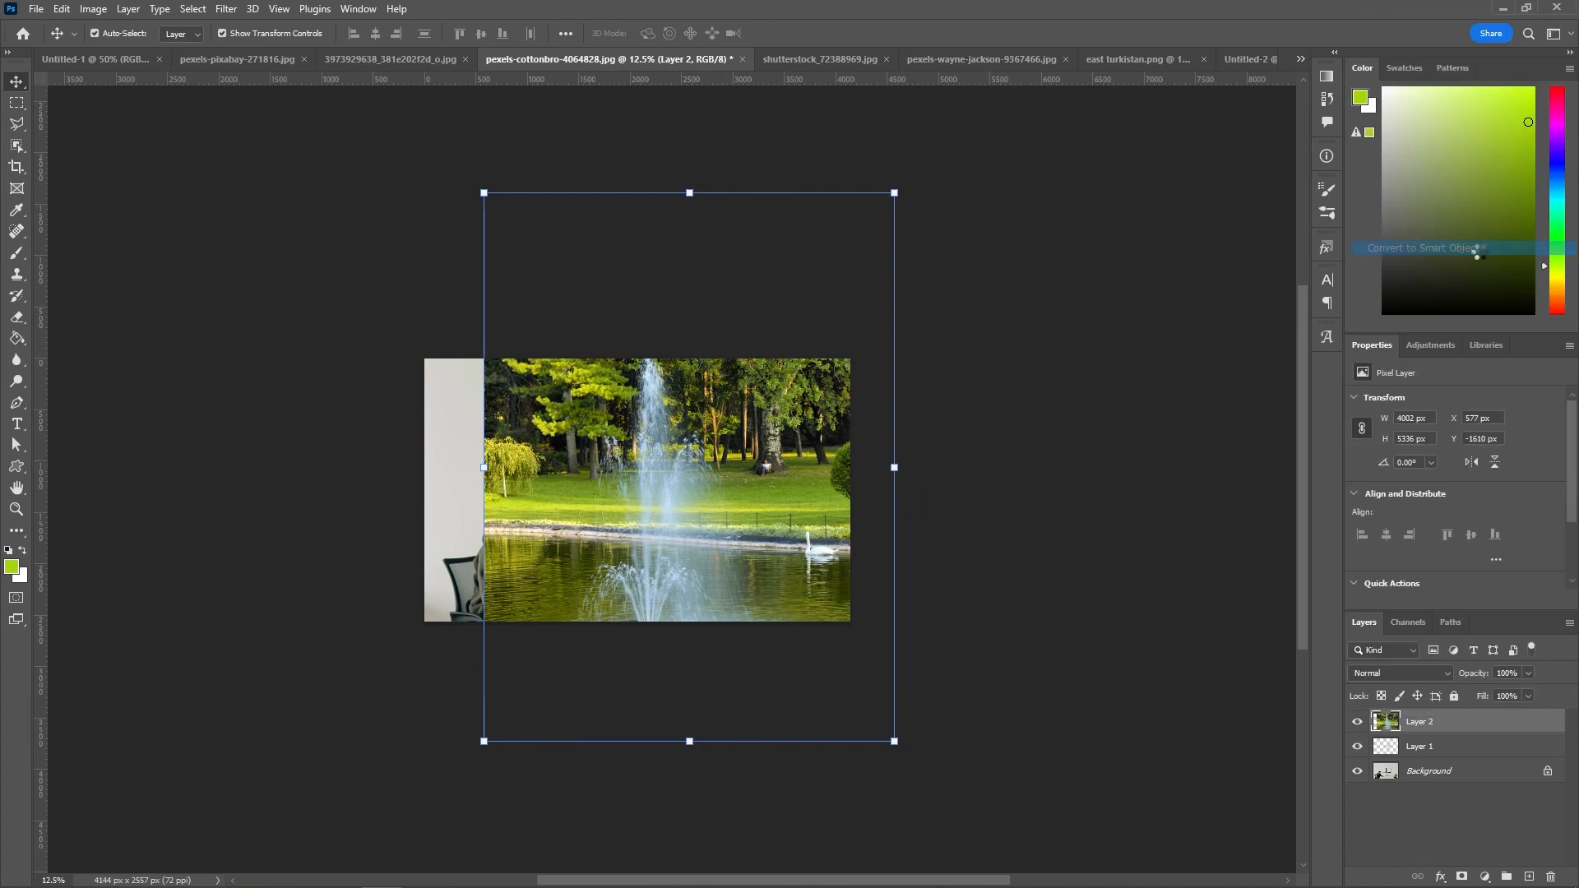
Step: Scale the fountain smart object down to 670 × 894 px and move it over the wall frame beside the empty one
click(894, 742)
drag(894, 742, 657, 569)
click(814, 33)
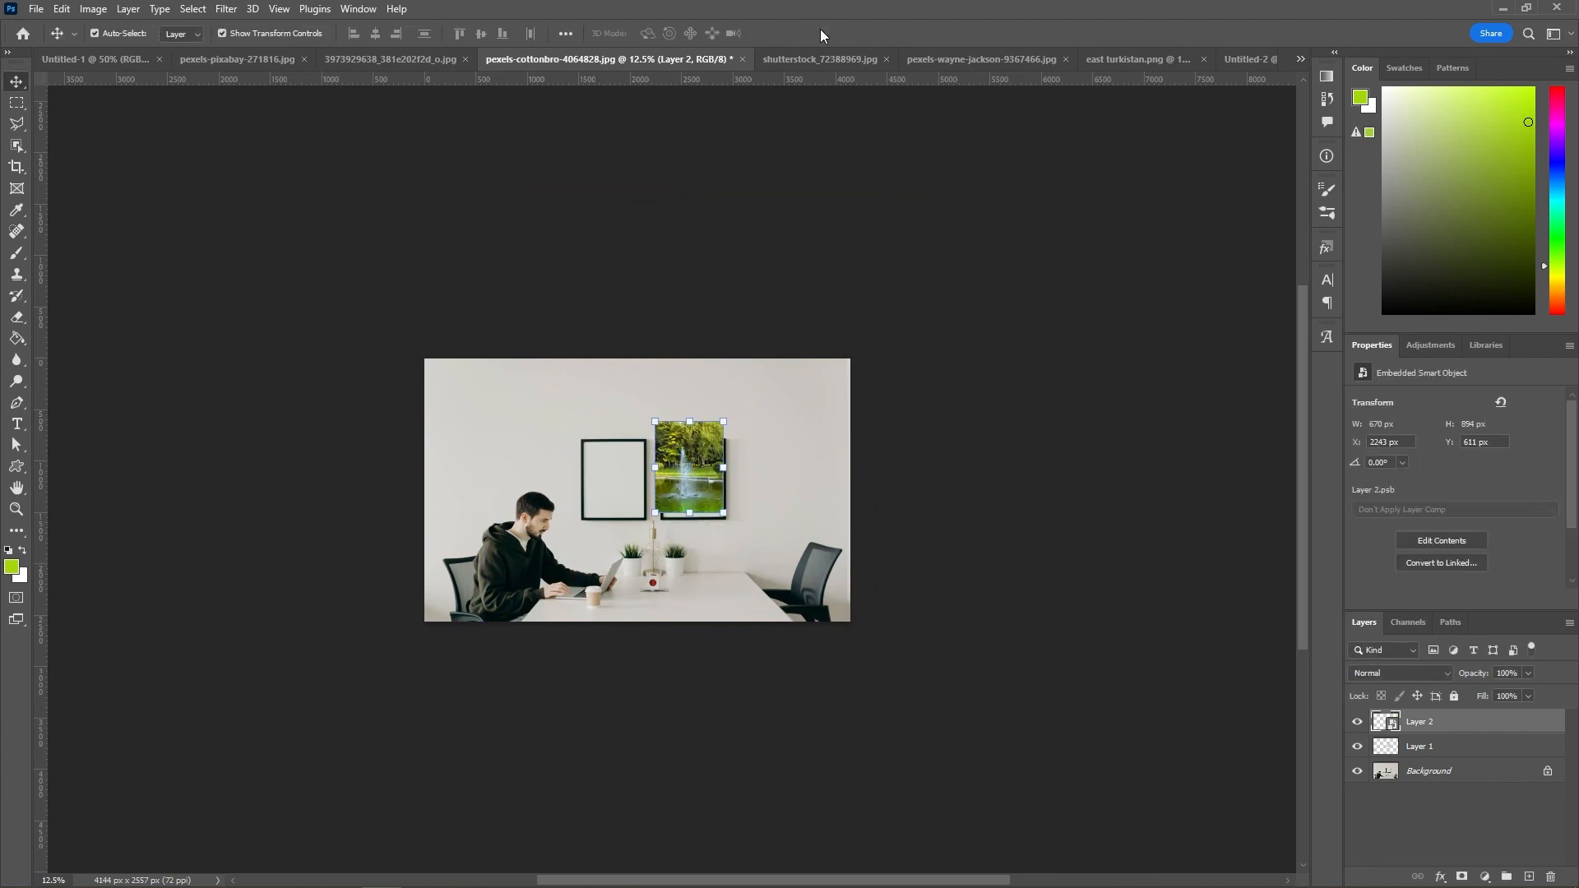
key(ctrl+1)
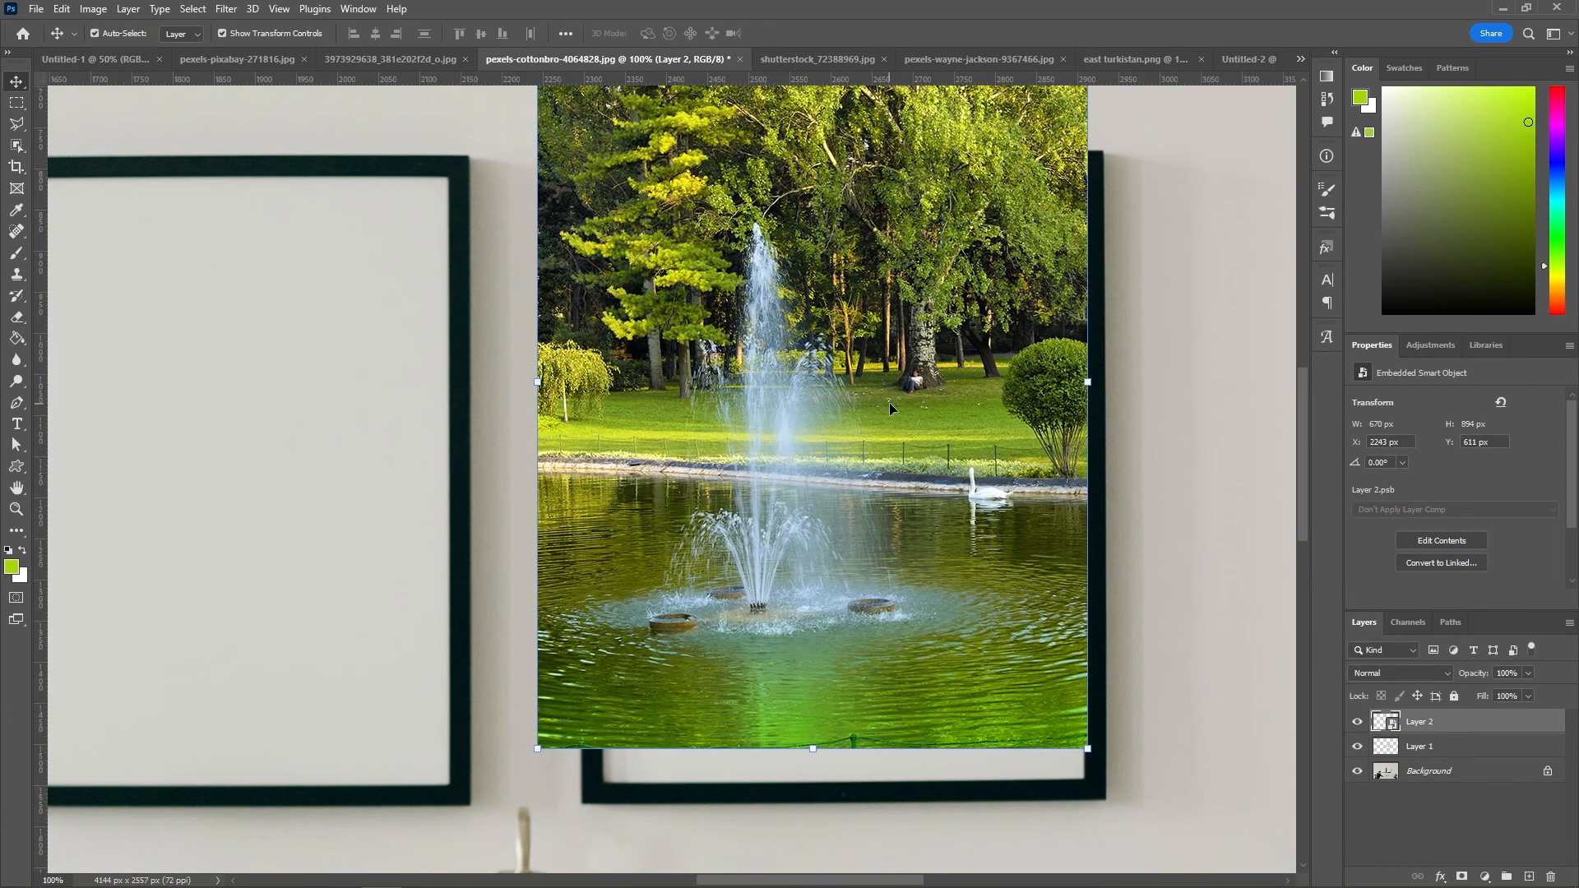
drag(885, 417, 924, 488)
Step: Lower Layer 2's opacity to 55% and scale the fountain photo to 15.56%, positioning it so it covers the frame's inner area
click(1529, 672)
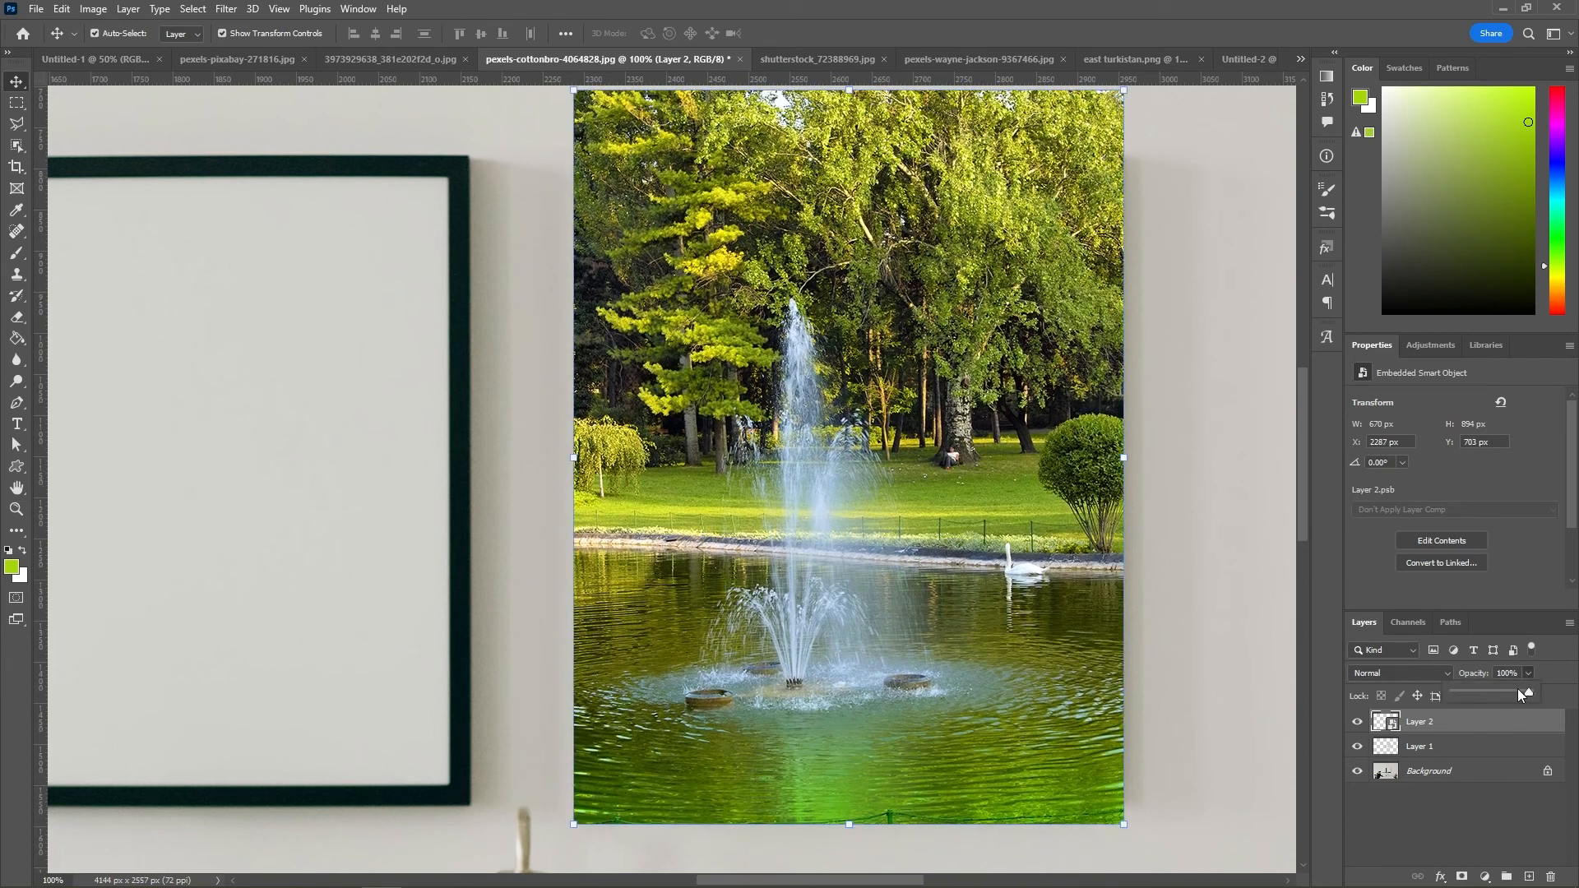
drag(1517, 690, 1495, 691)
drag(916, 532, 881, 550)
click(1086, 843)
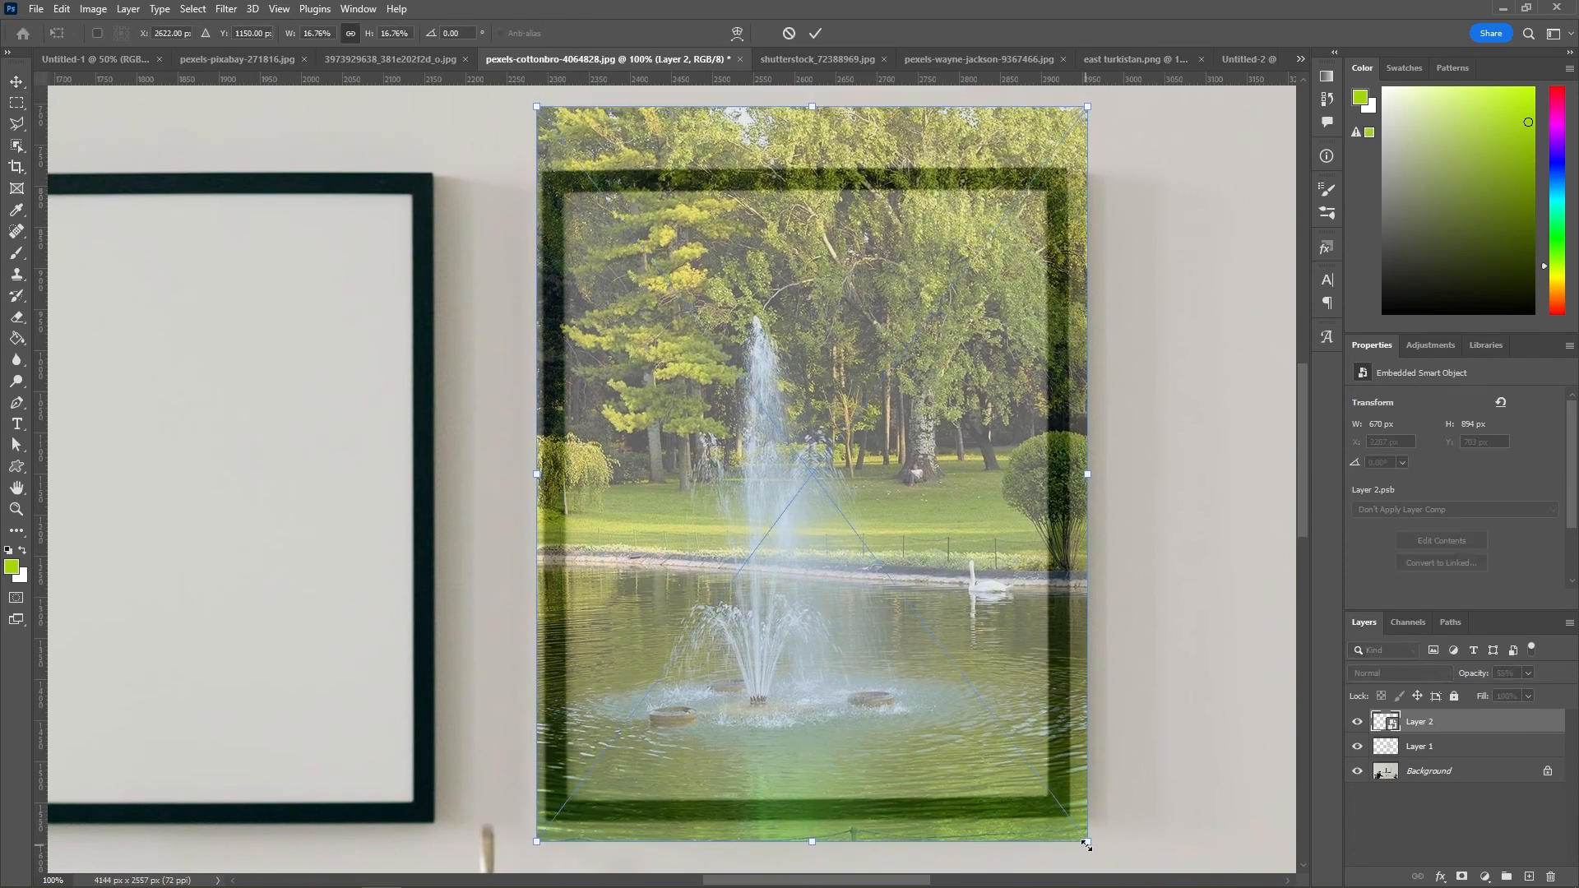
drag(1086, 843, 1058, 816)
drag(958, 766, 963, 772)
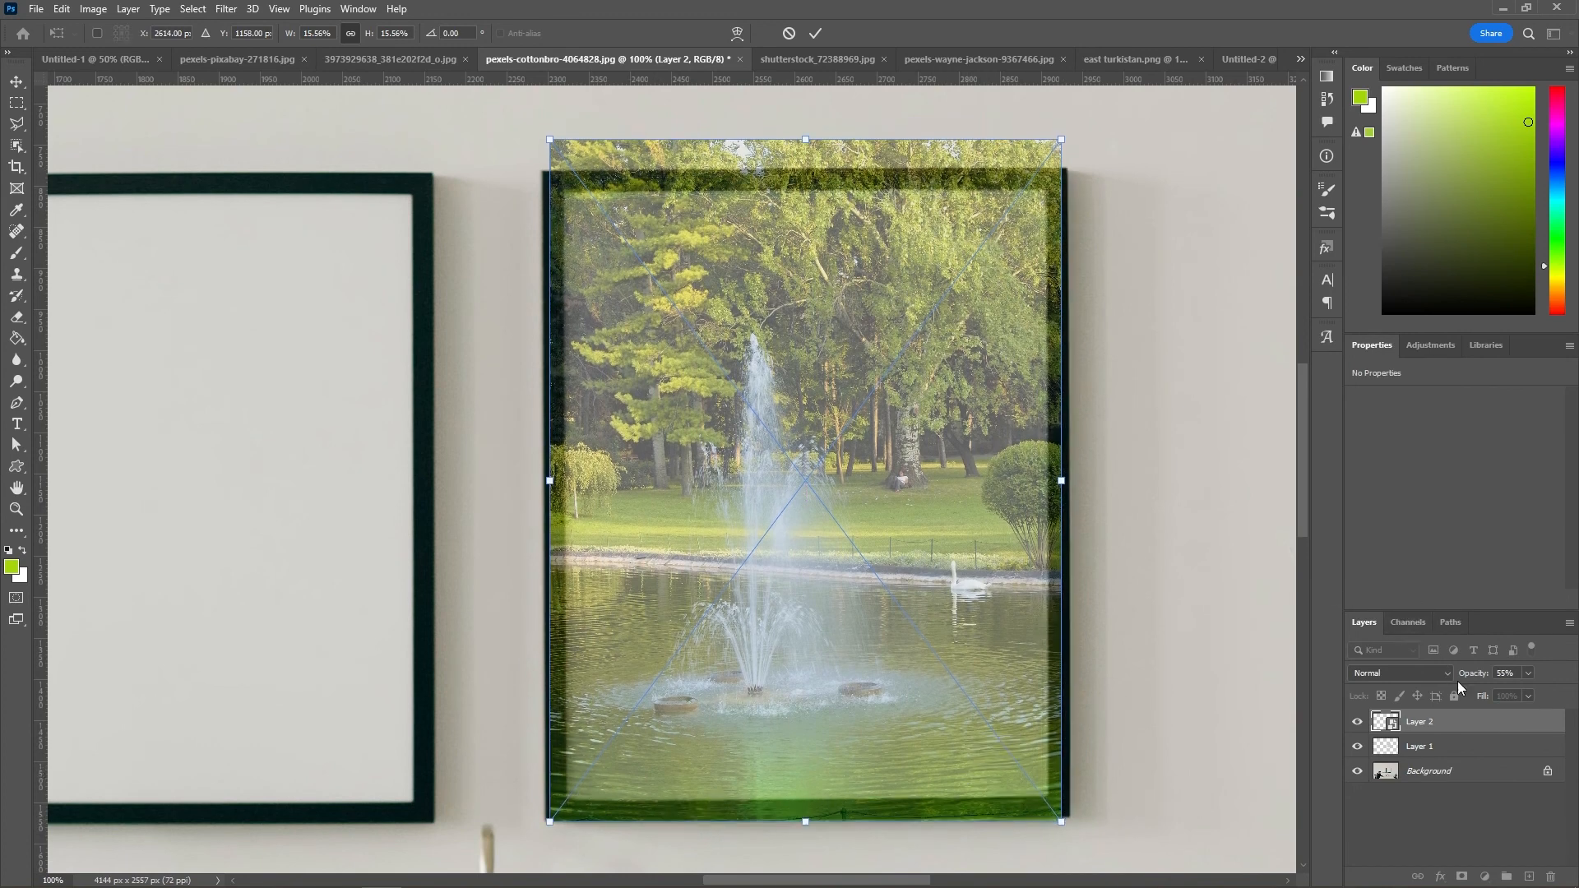
Step: Restore Layer 2's opacity to 100% and apply the transformation
click(1527, 672)
drag(1526, 691, 1564, 692)
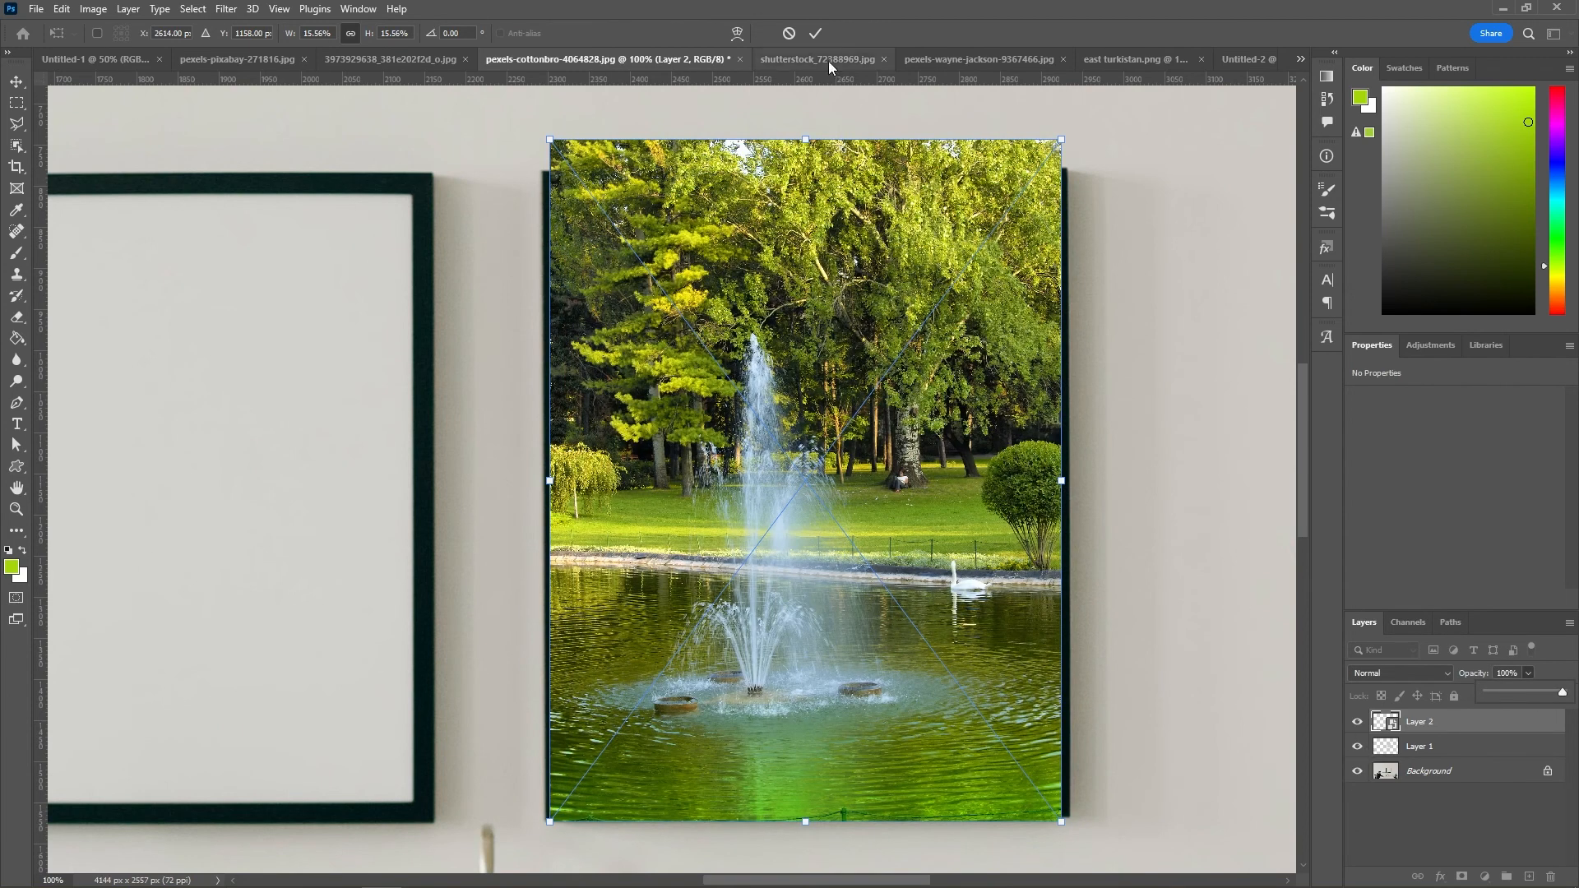
click(814, 33)
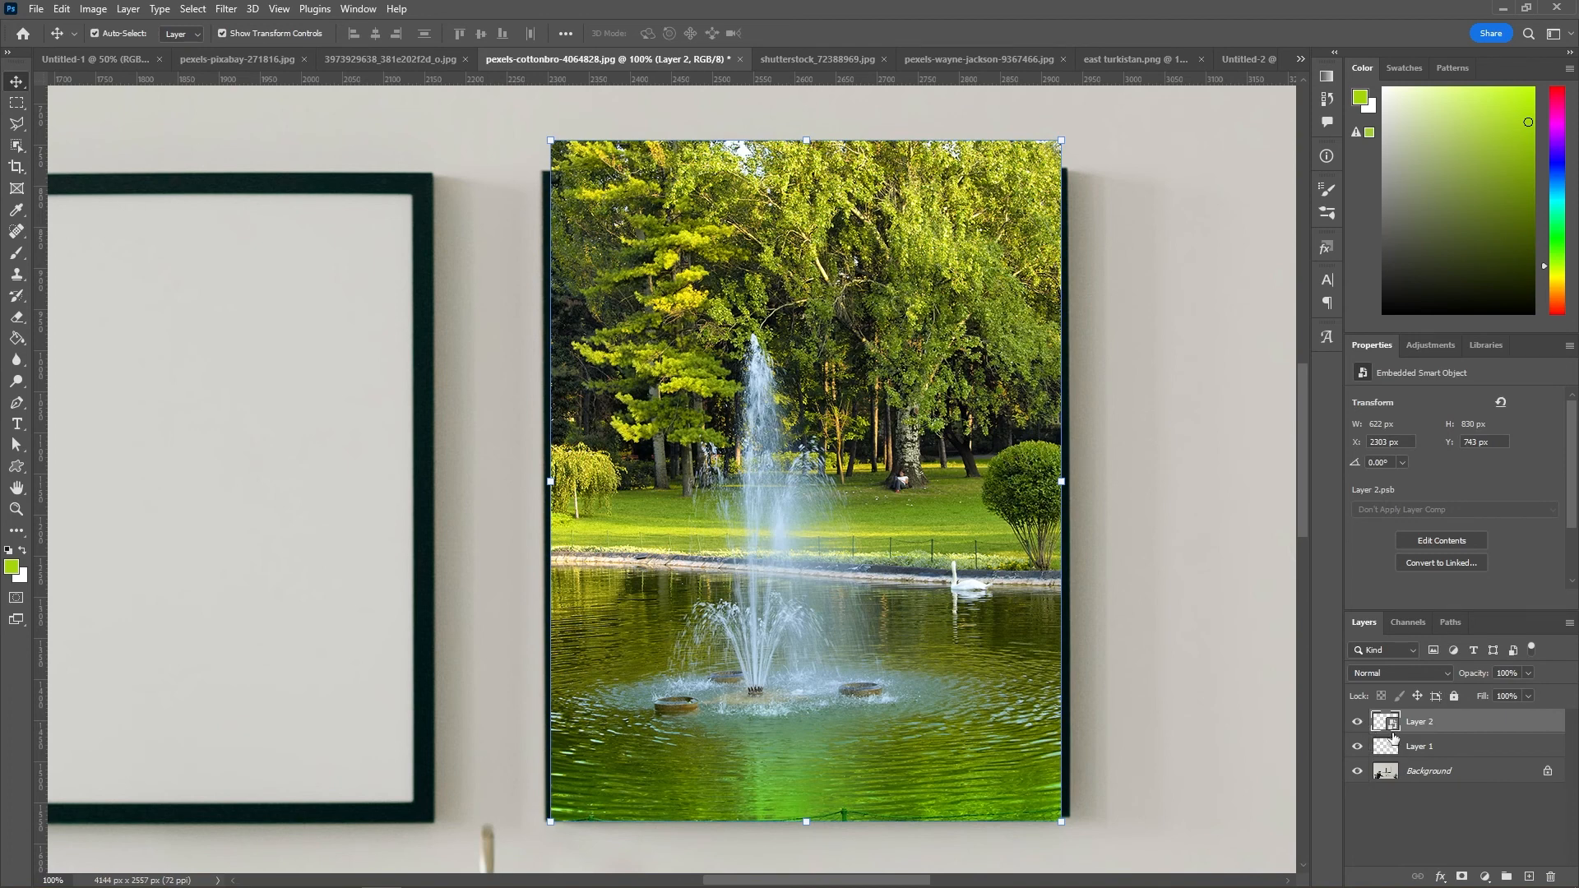
Step: Try placing Layer 2 beneath Layer 1, and return it to the top of the layer stack
drag(1392, 734, 1393, 755)
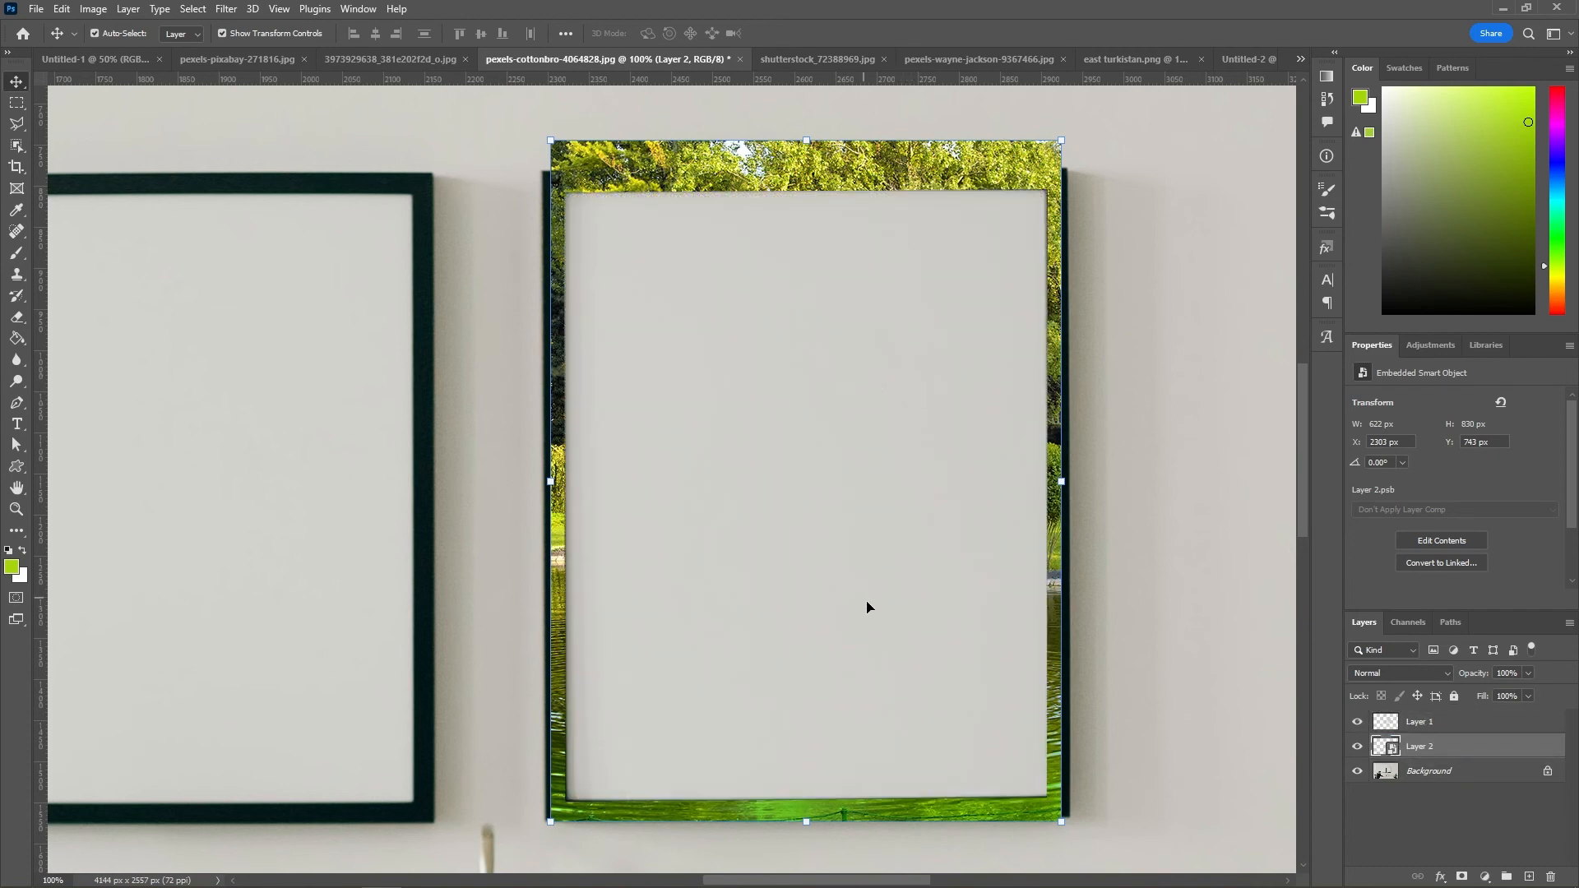
drag(1386, 751, 1392, 723)
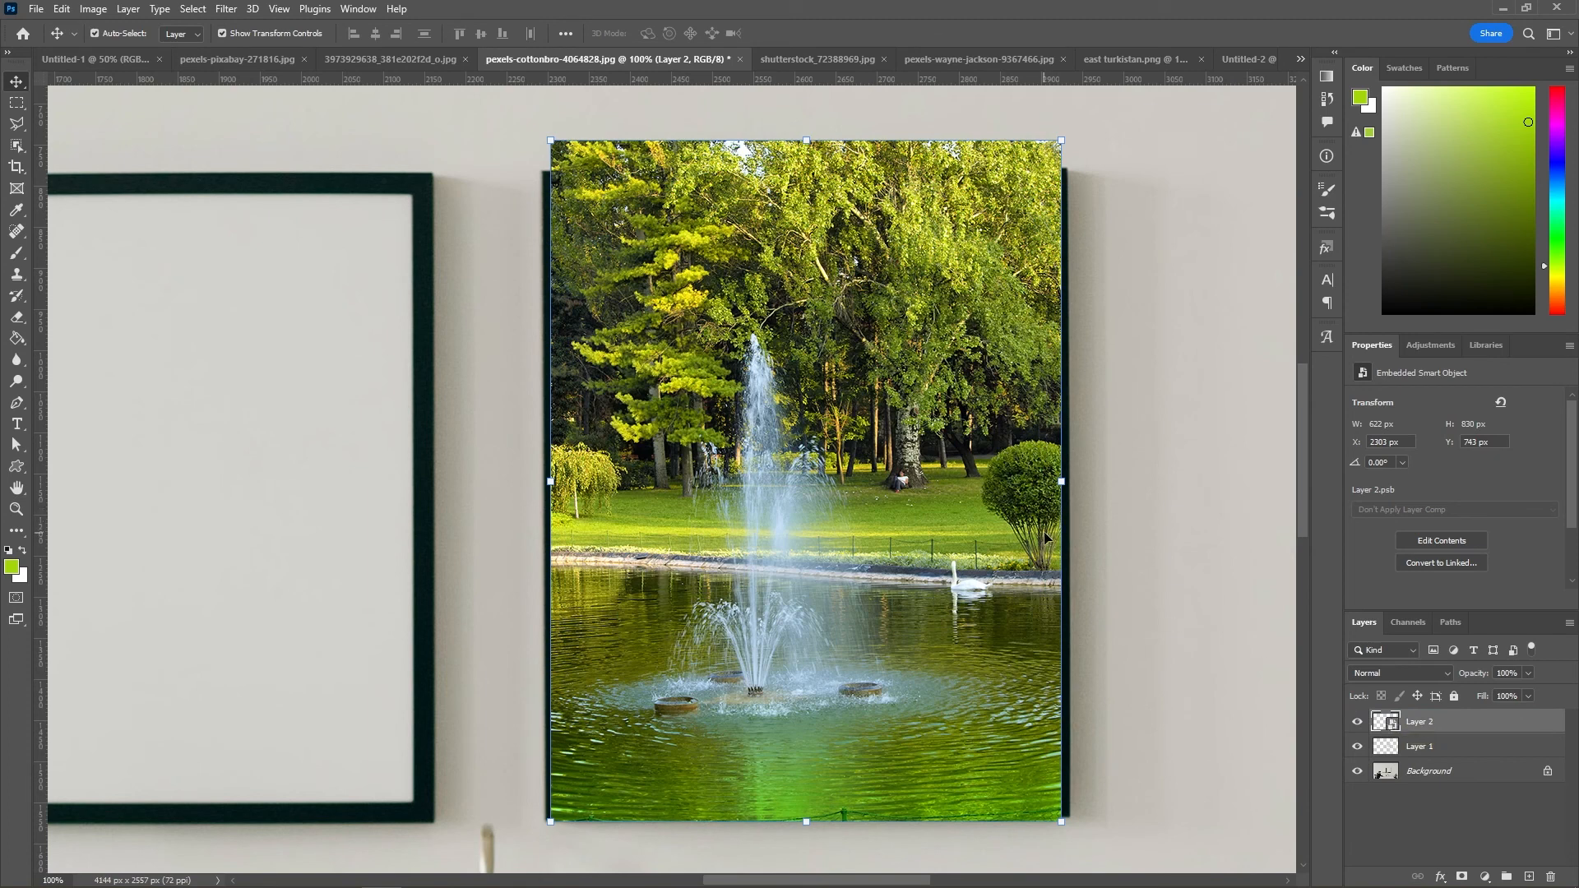
Step: Load Layer 1's outline as a selection and use it to add a layer mask to Layer 2
click(1389, 752)
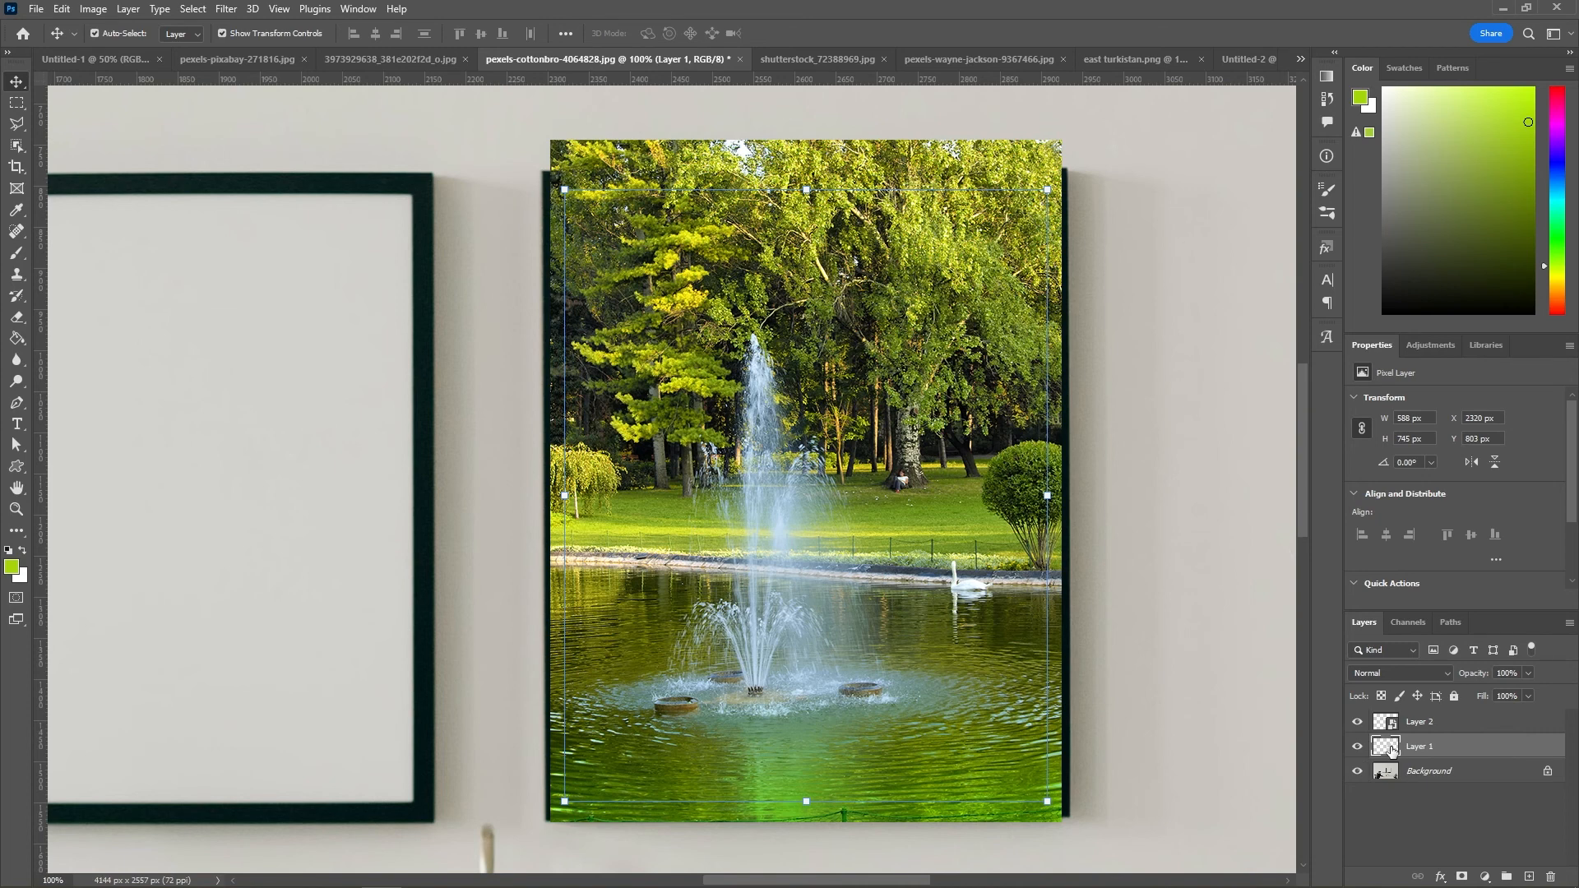
key(ctrl)
key(ctrl)
ctrl+click(1392, 750)
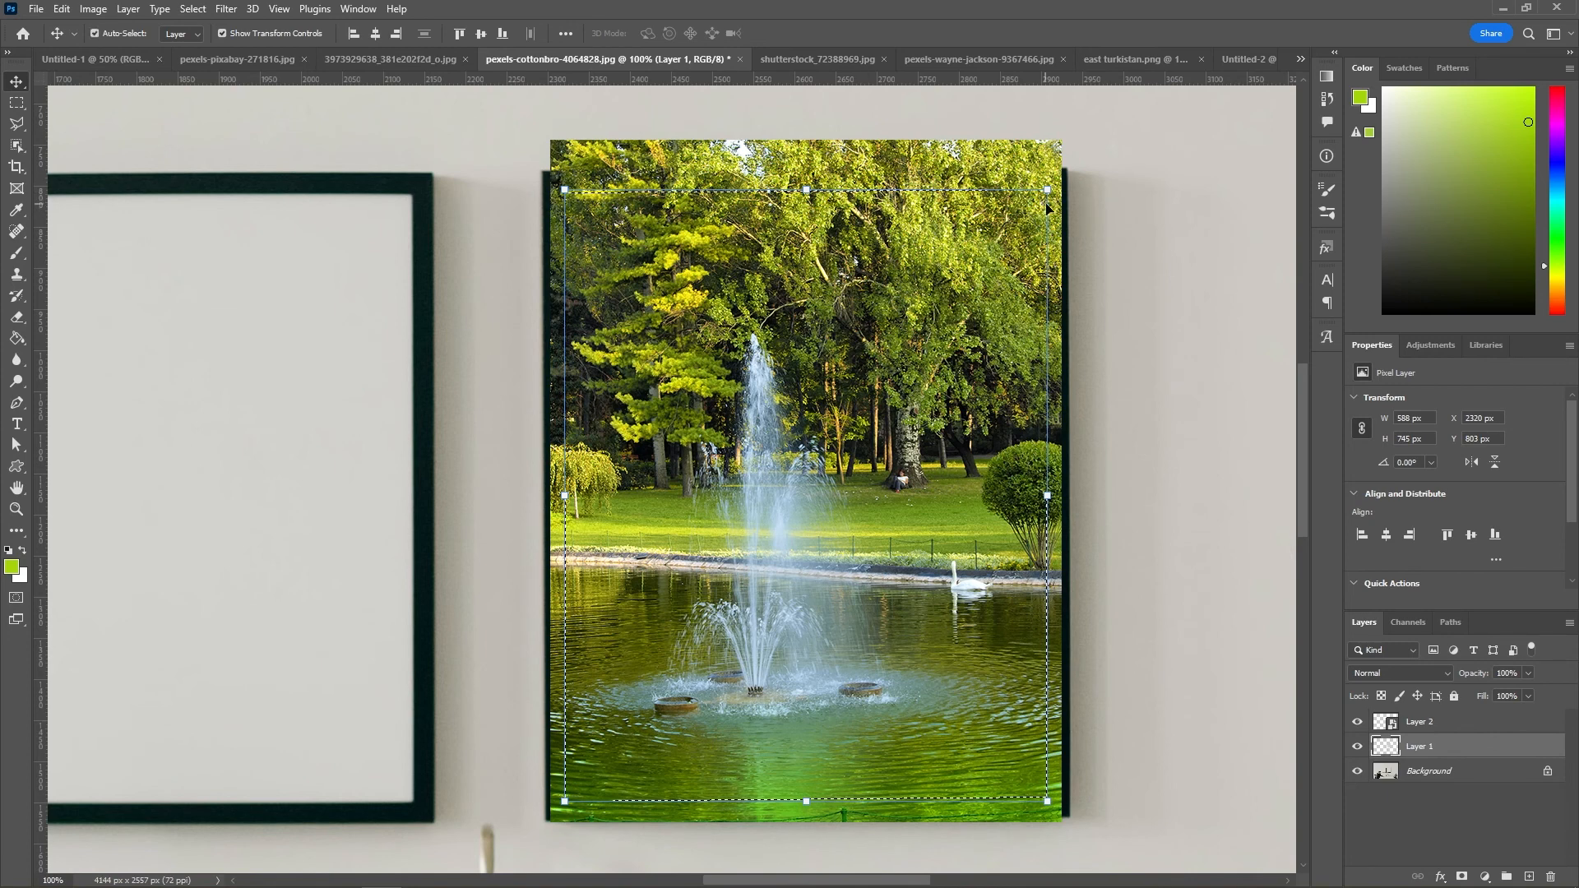
click(1408, 724)
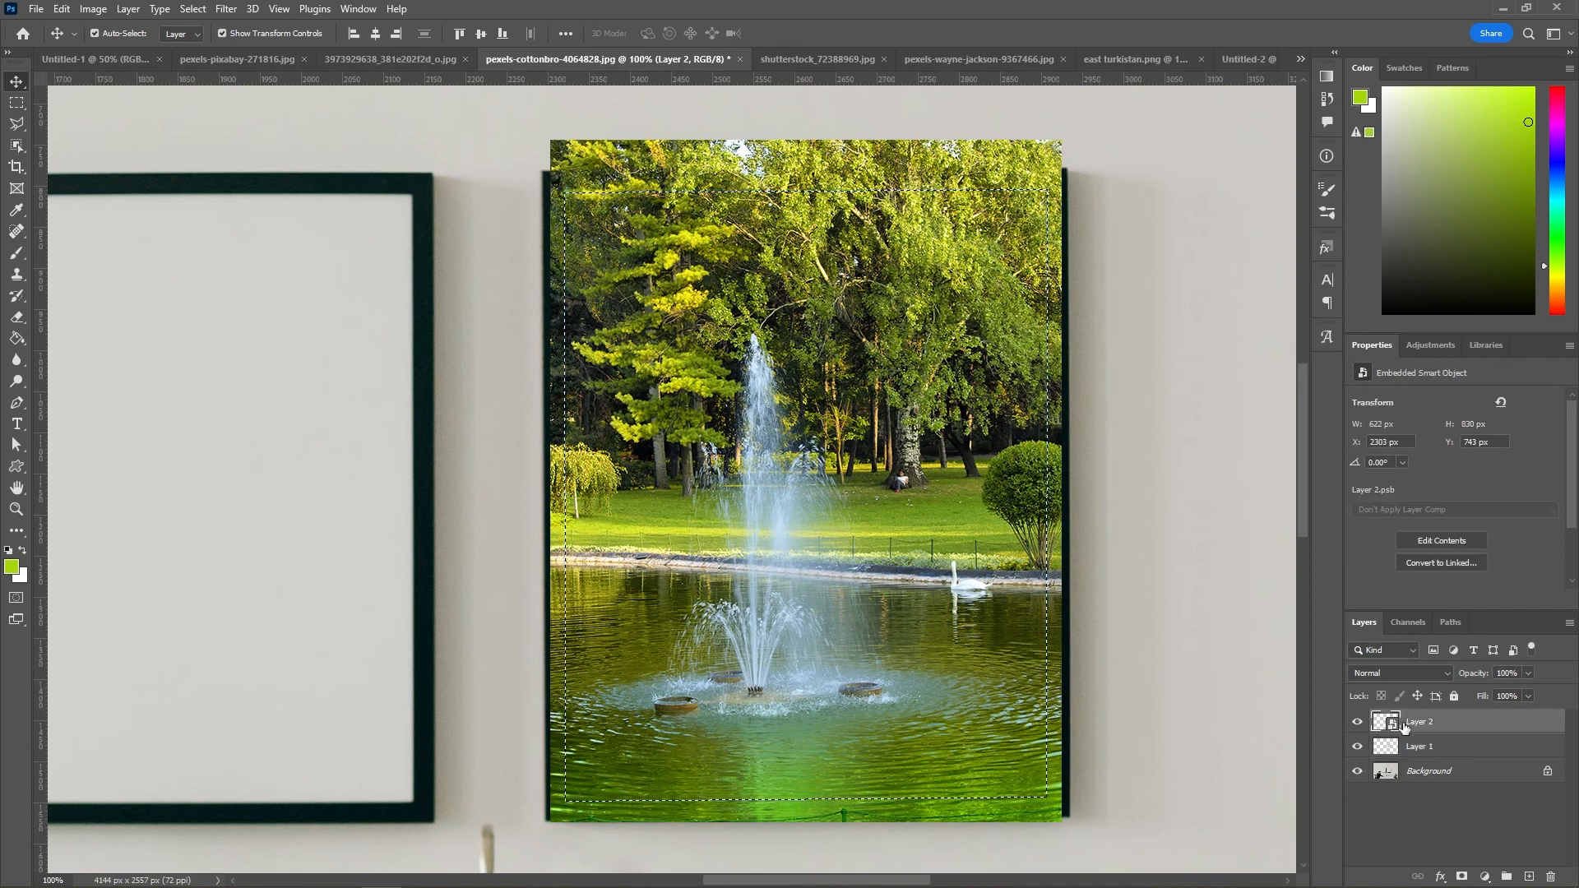
click(1461, 877)
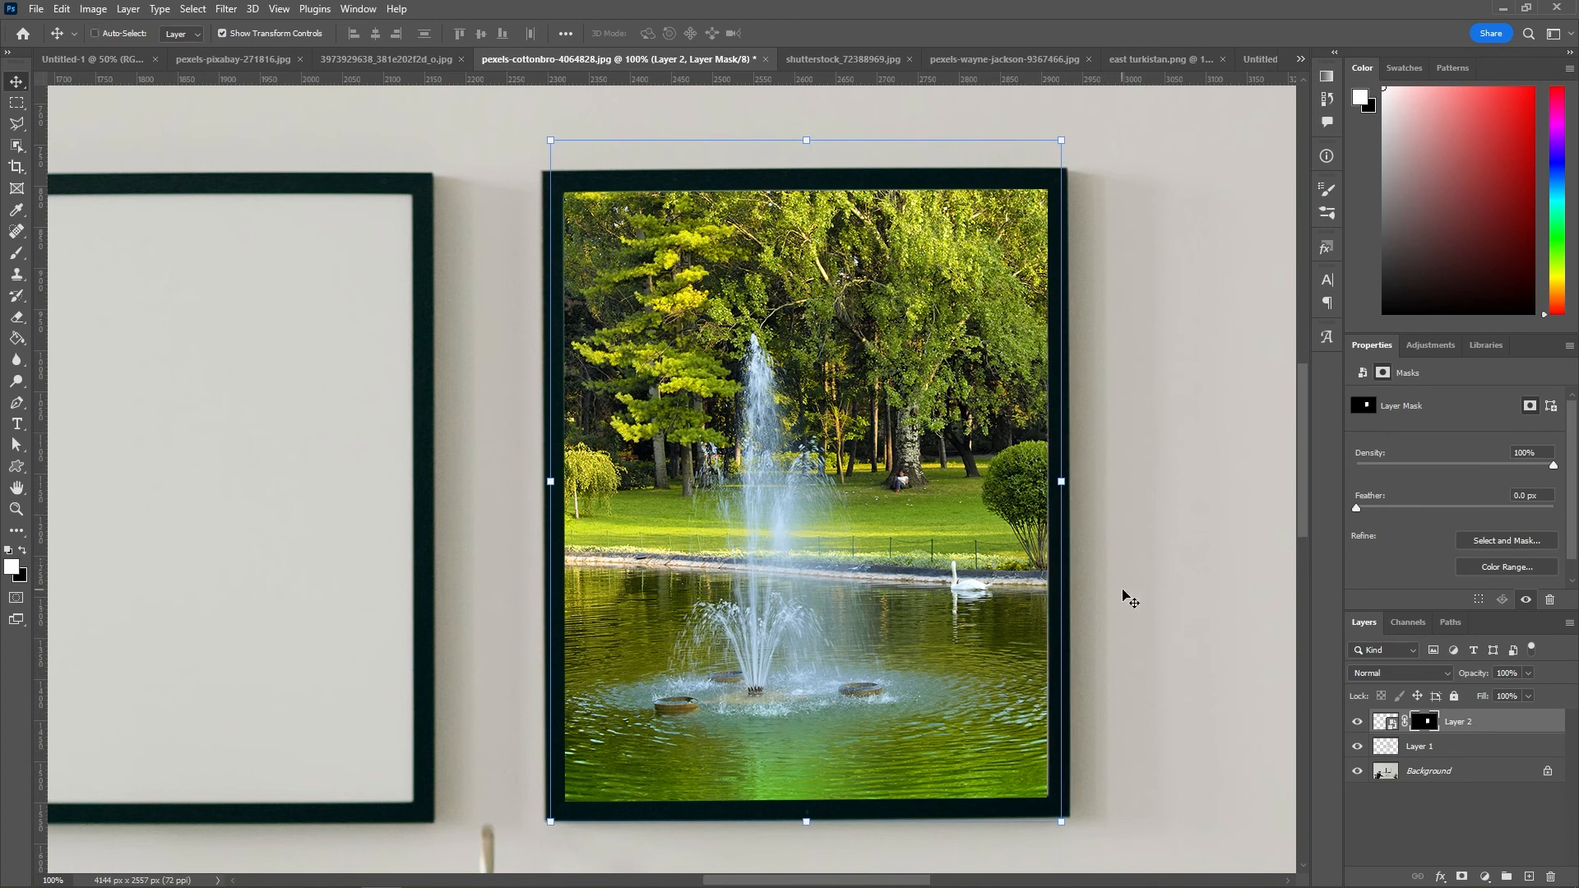
Step: Undo the layer mask and selection, and clip Layer 2 to Layer 1 with a clipping mask
key(ctrl+z)
key(ctrl+z)
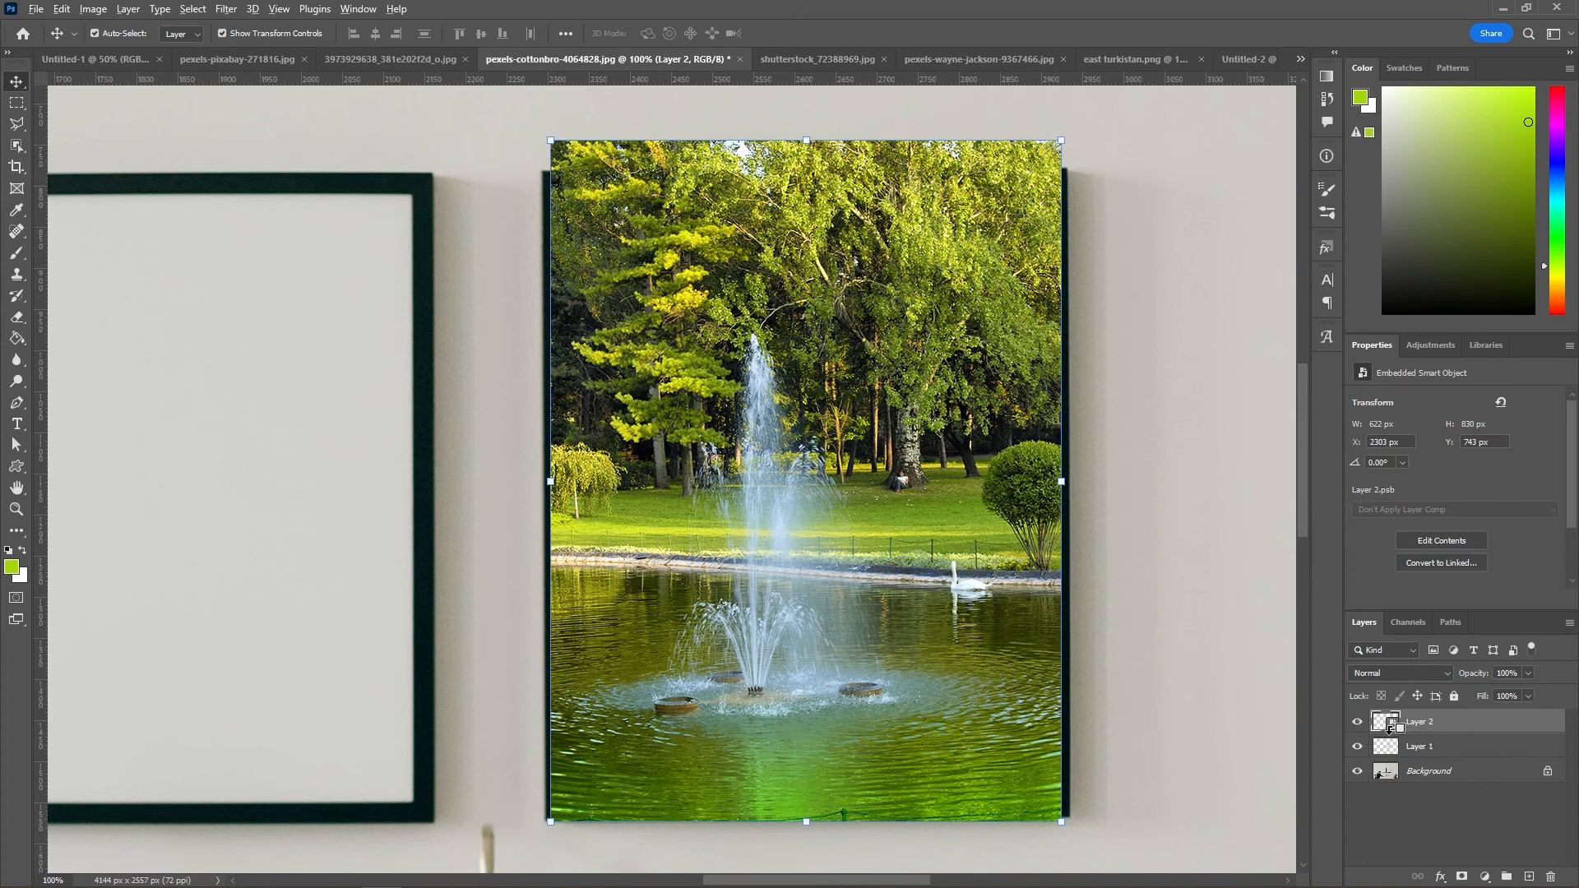
alt+click(1389, 729)
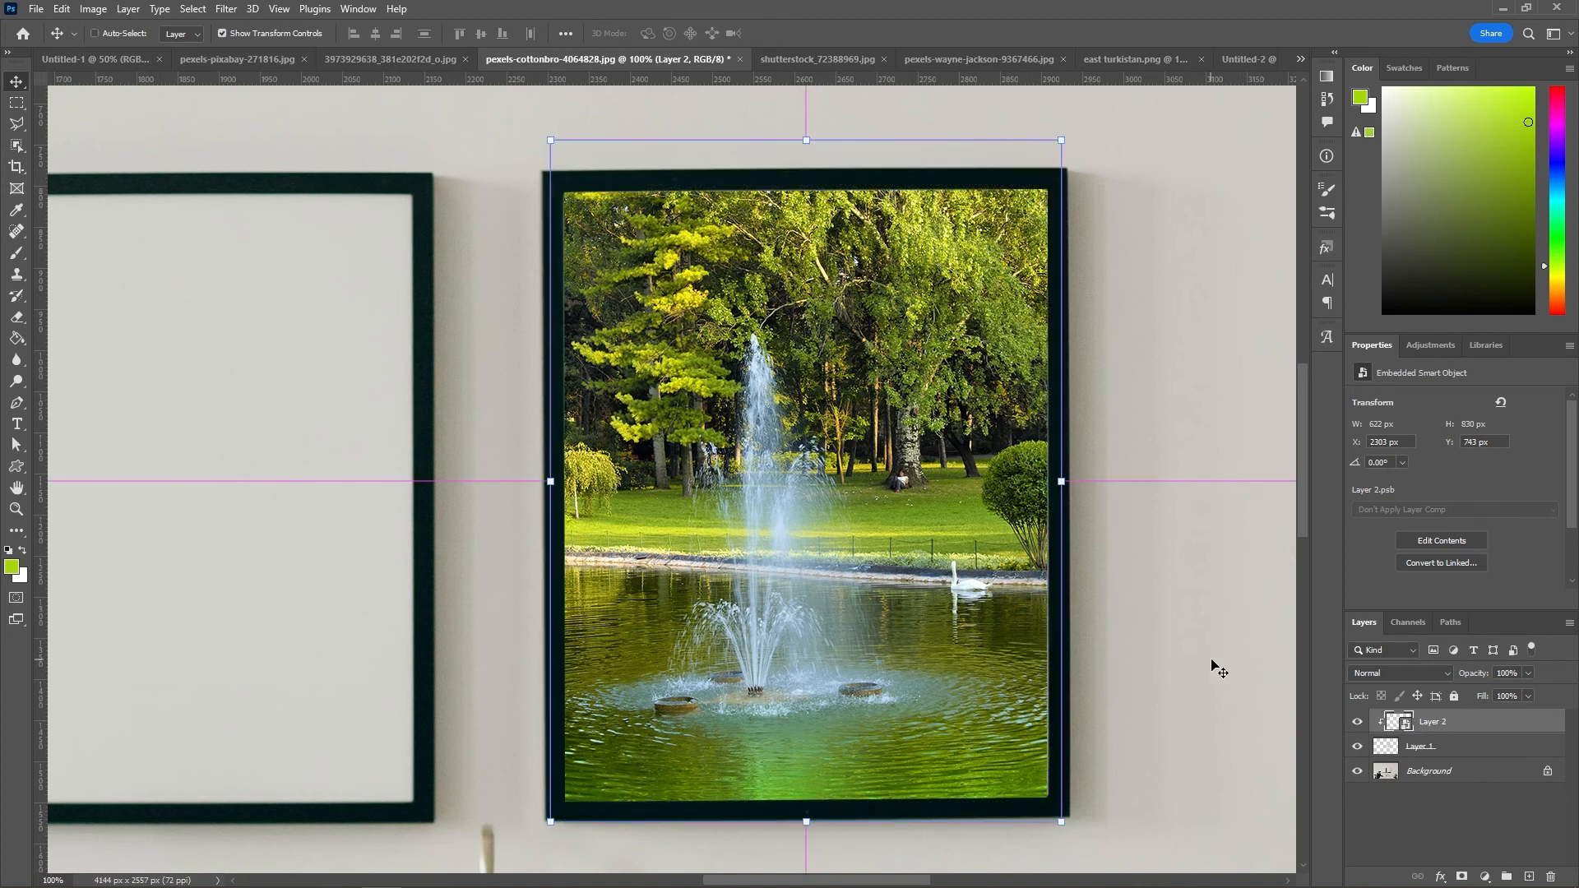
key(ctrl+minus)
key(ctrl+minus)
click(1121, 600)
key(ctrl+minus)
key(ctrl+minus)
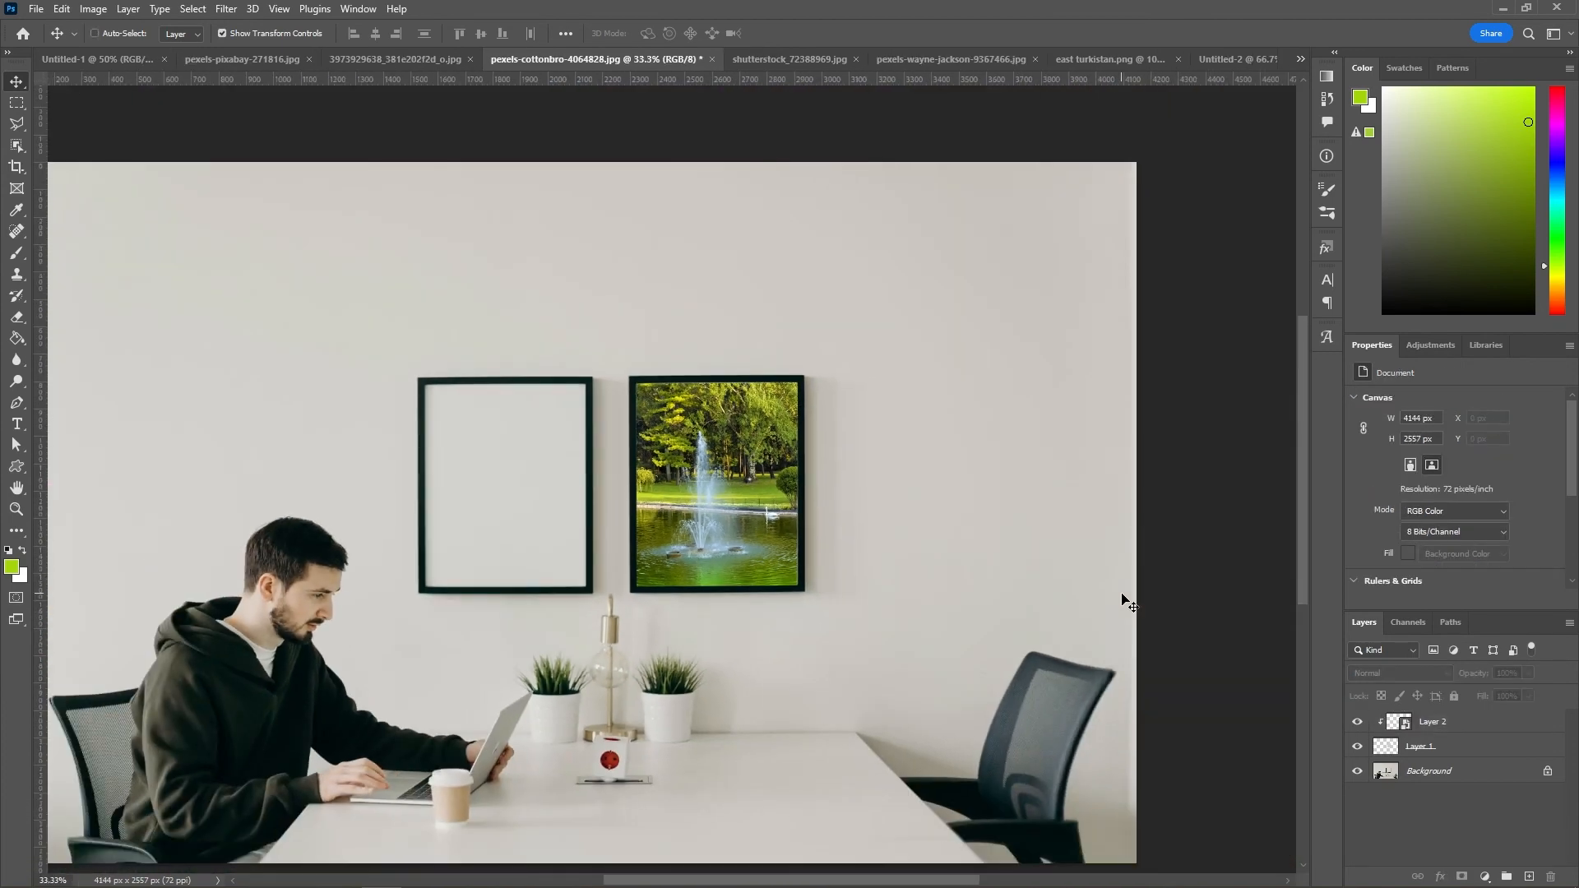
key(ctrl+plus)
Step: Switch to the Untitled-1 document and set the Rectangular Marquee style to Normal
click(132, 61)
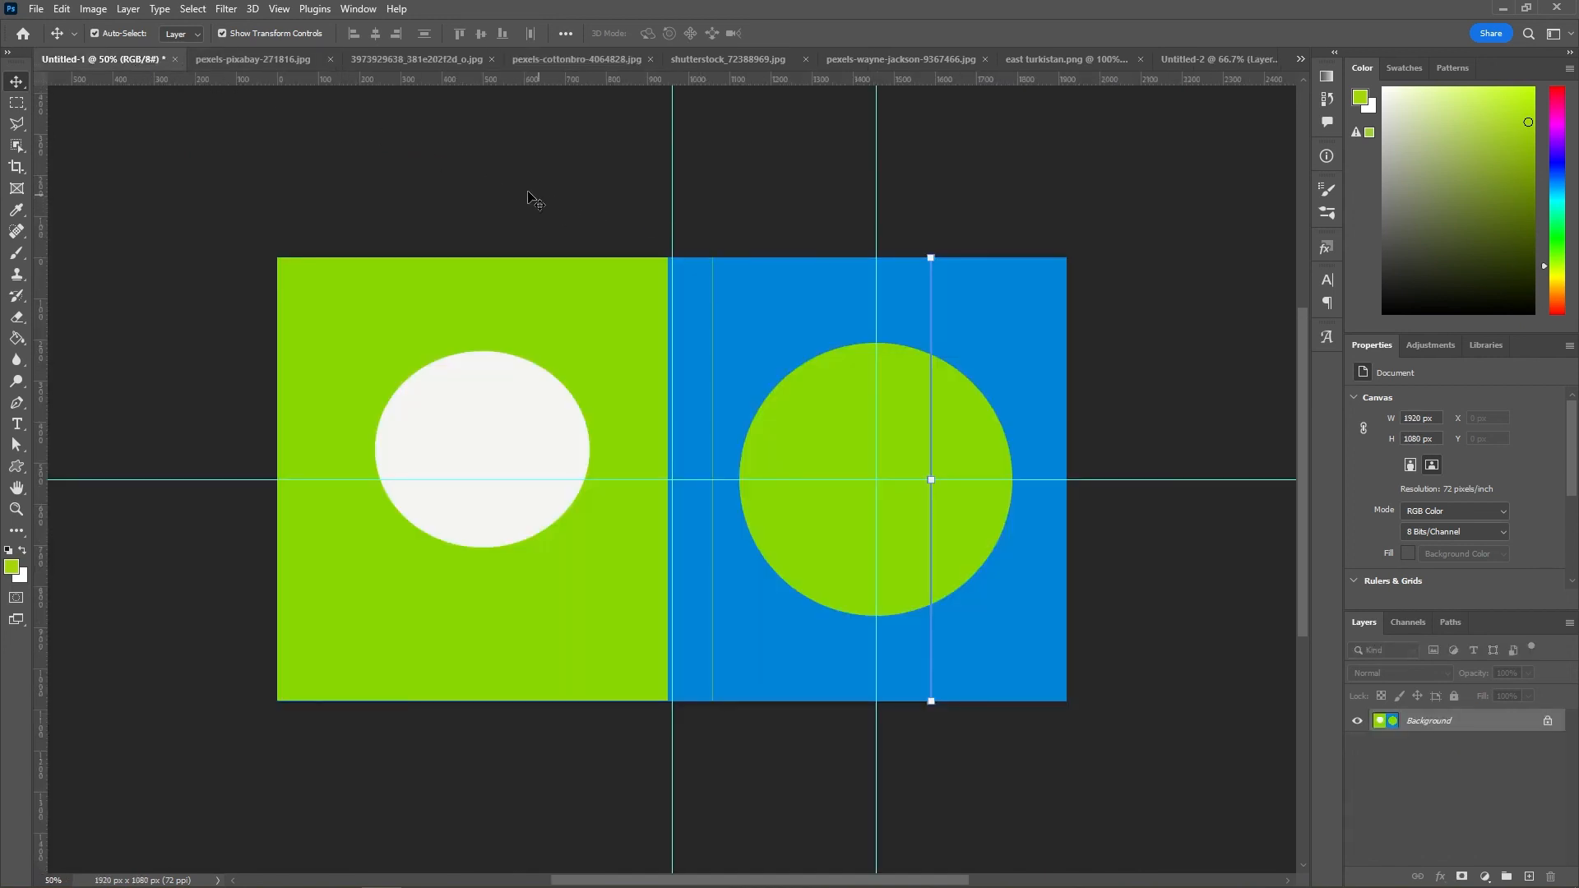
click(16, 102)
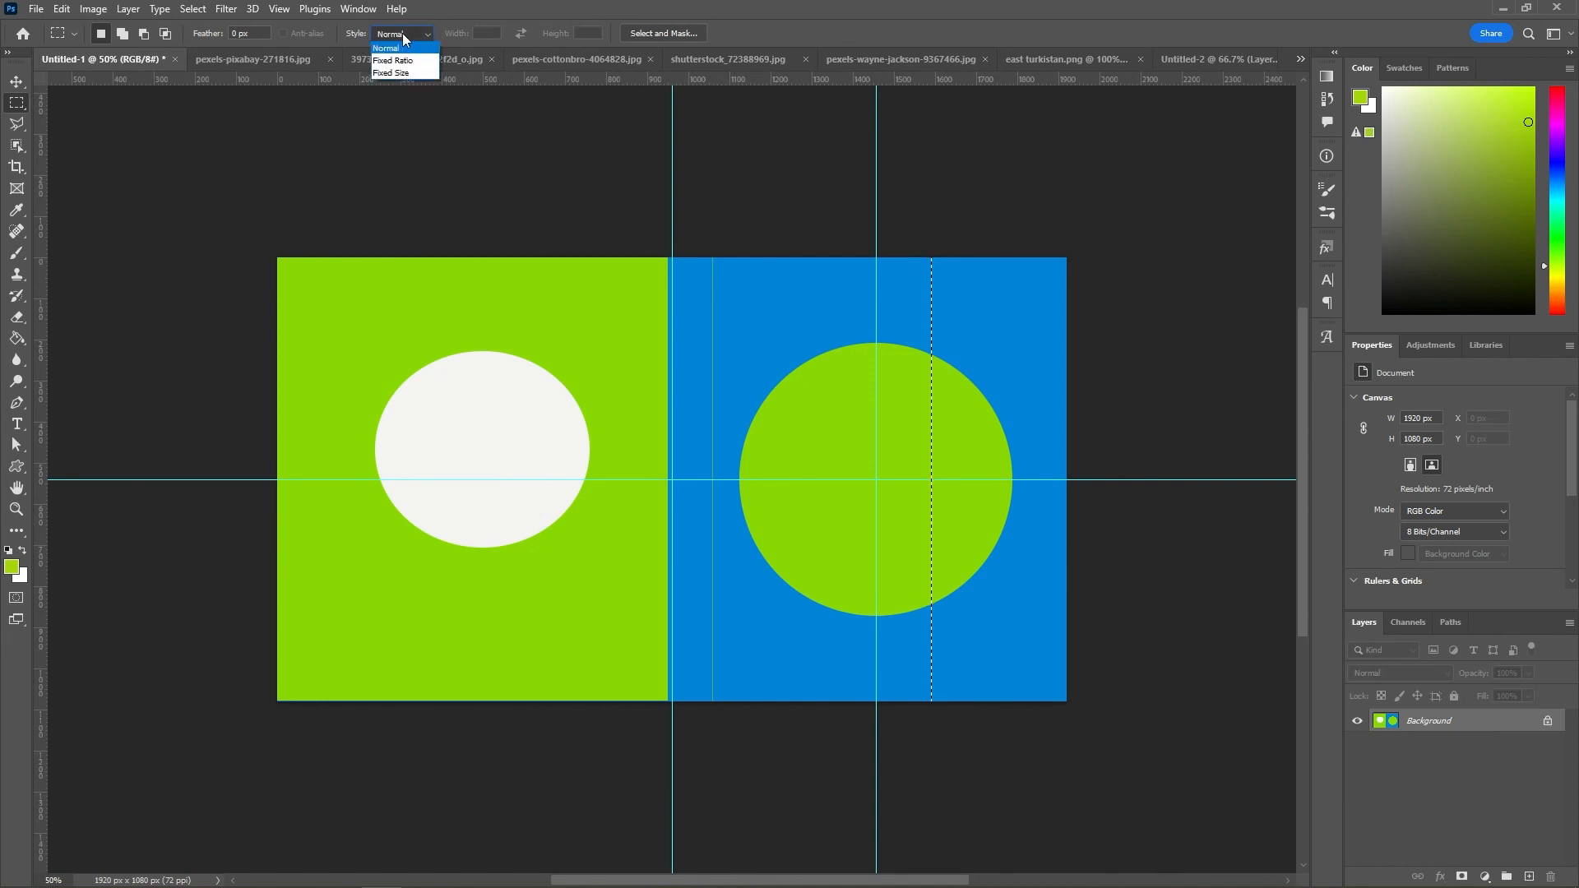
click(393, 48)
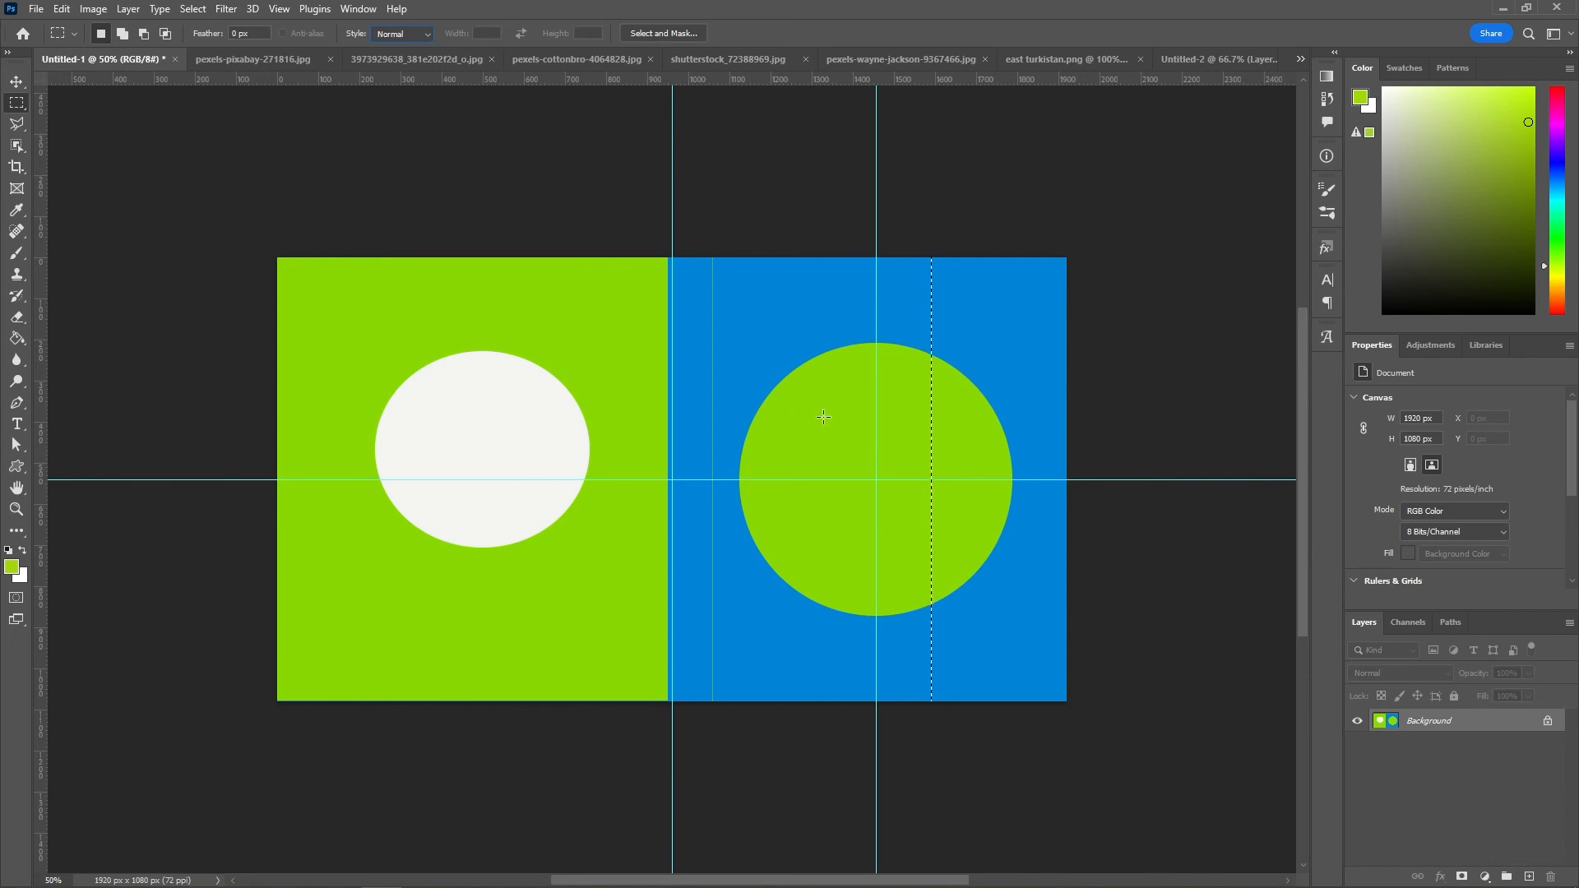
Step: Hide the guides and fill the whole Background layer with the green foreground colour
click(16, 81)
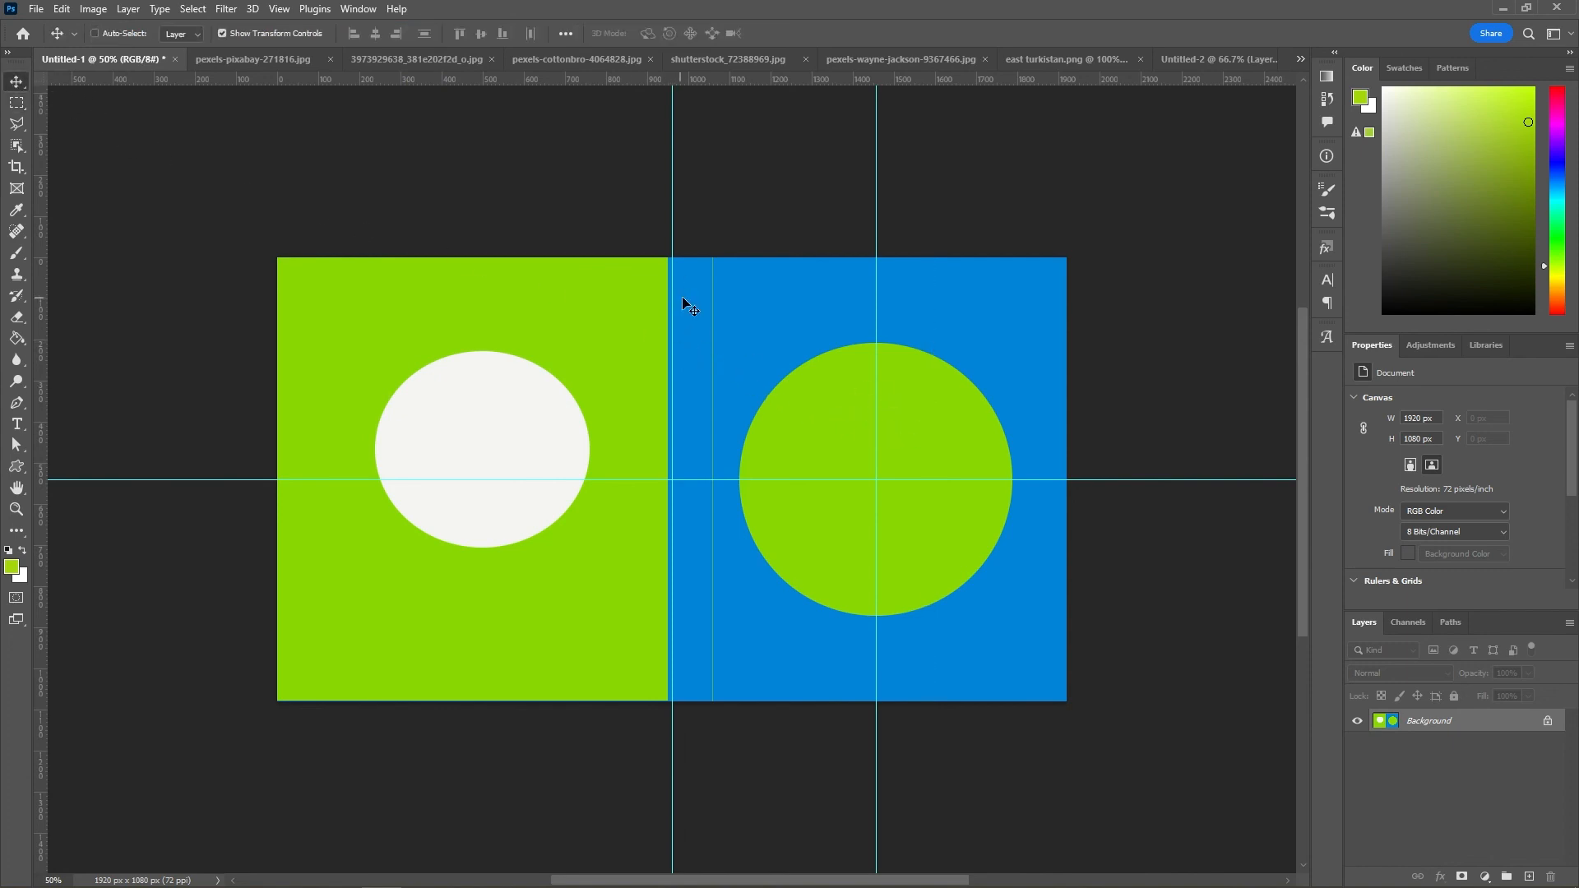
key(ctrl+semicolon)
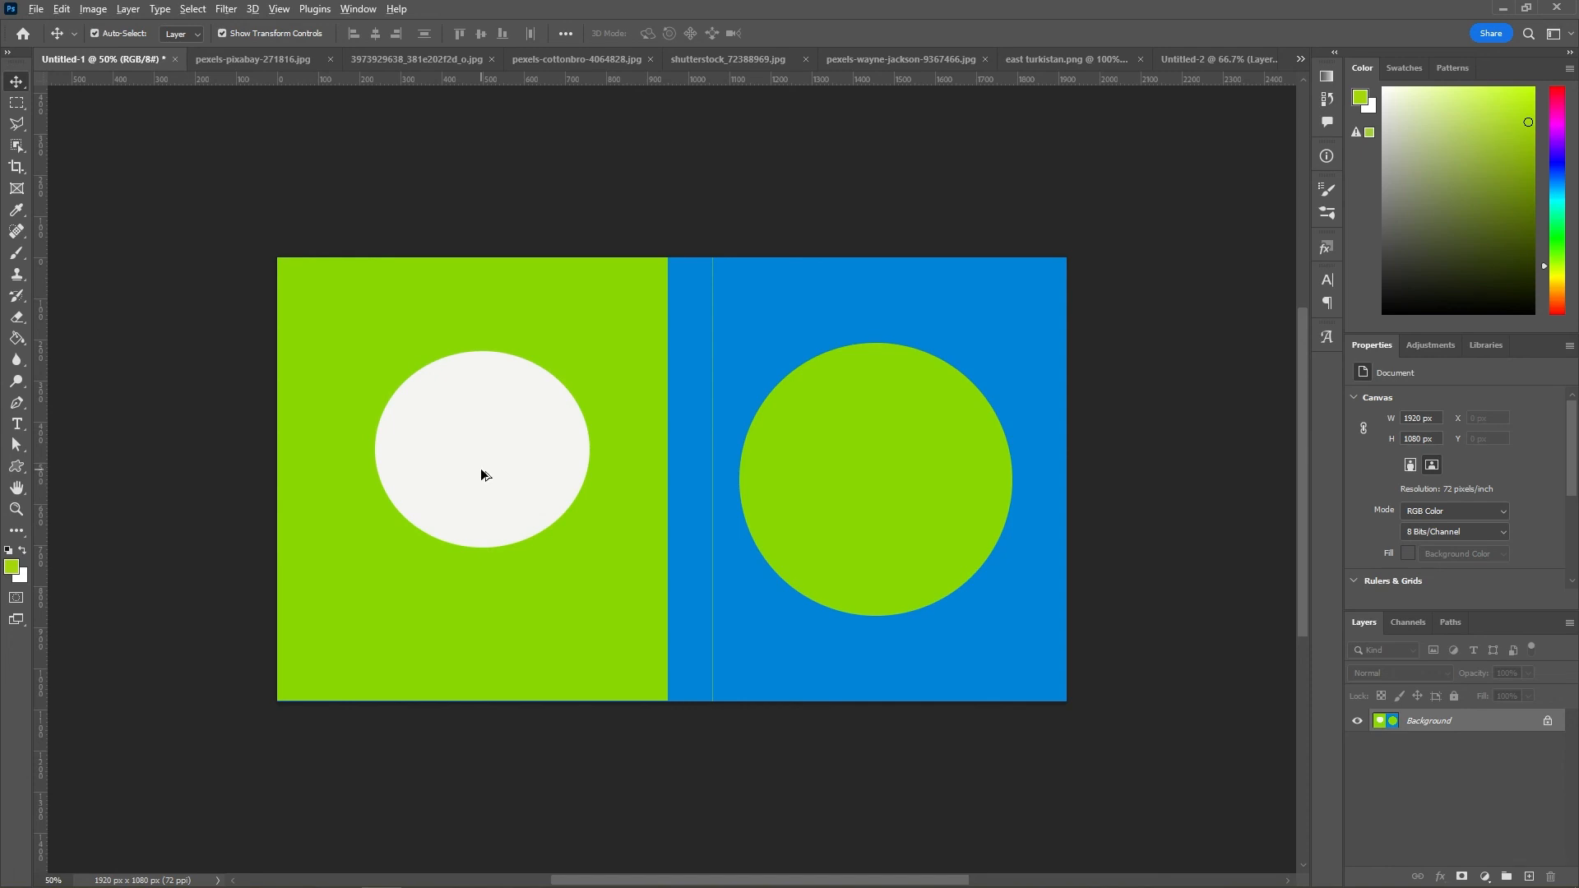
key(alt+BackSpace)
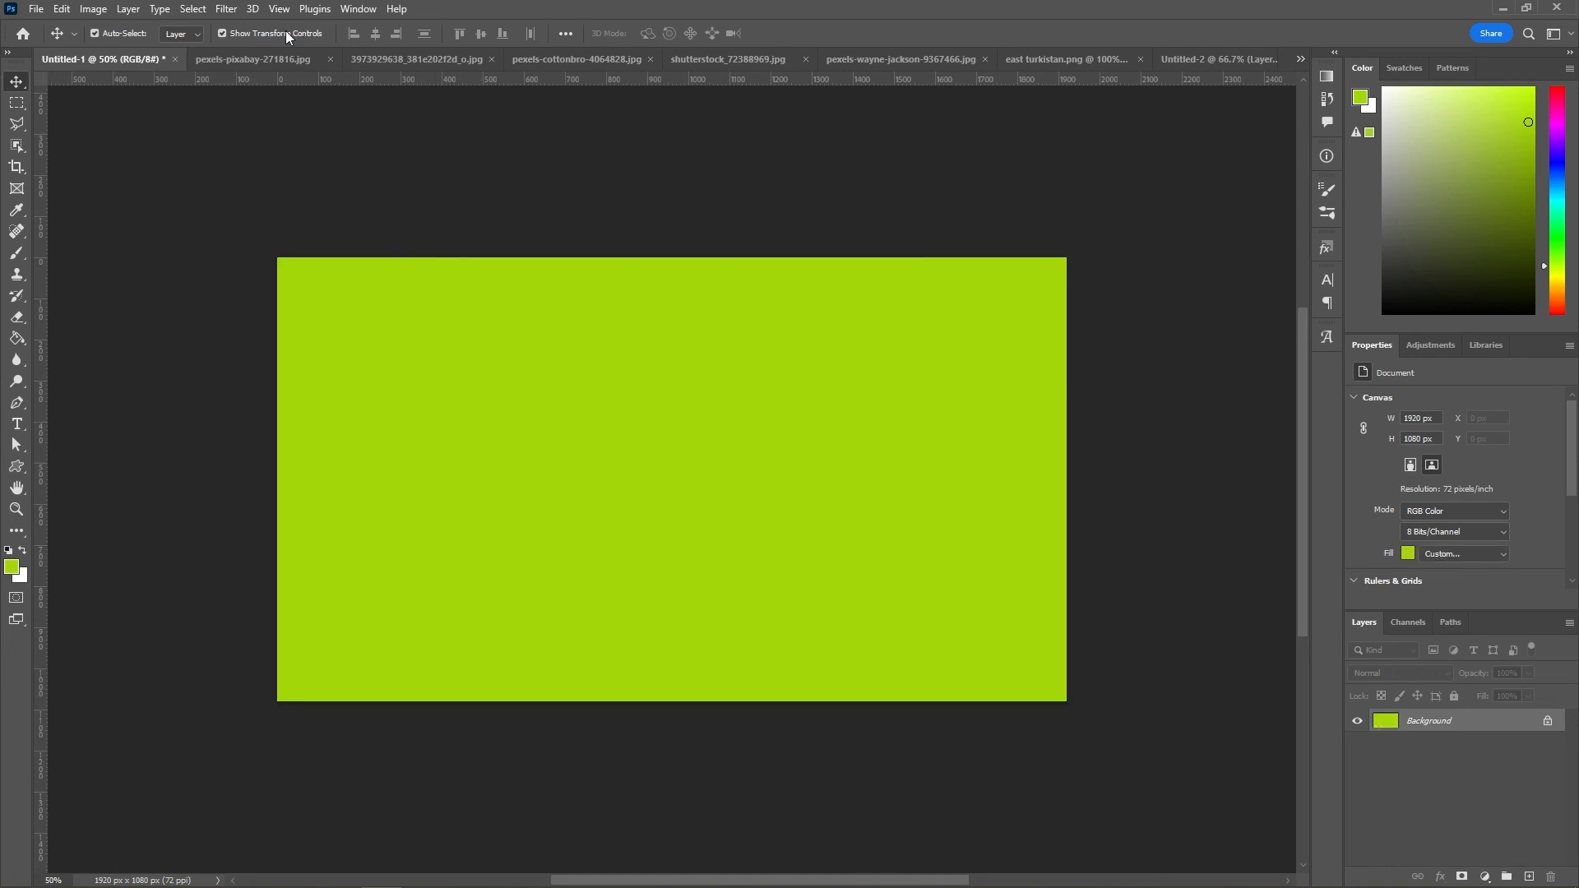
Step: Select a wide rectangle across the upper canvas with the Rectangular Marquee and add two smaller rectangles below it to the selection
key(m)
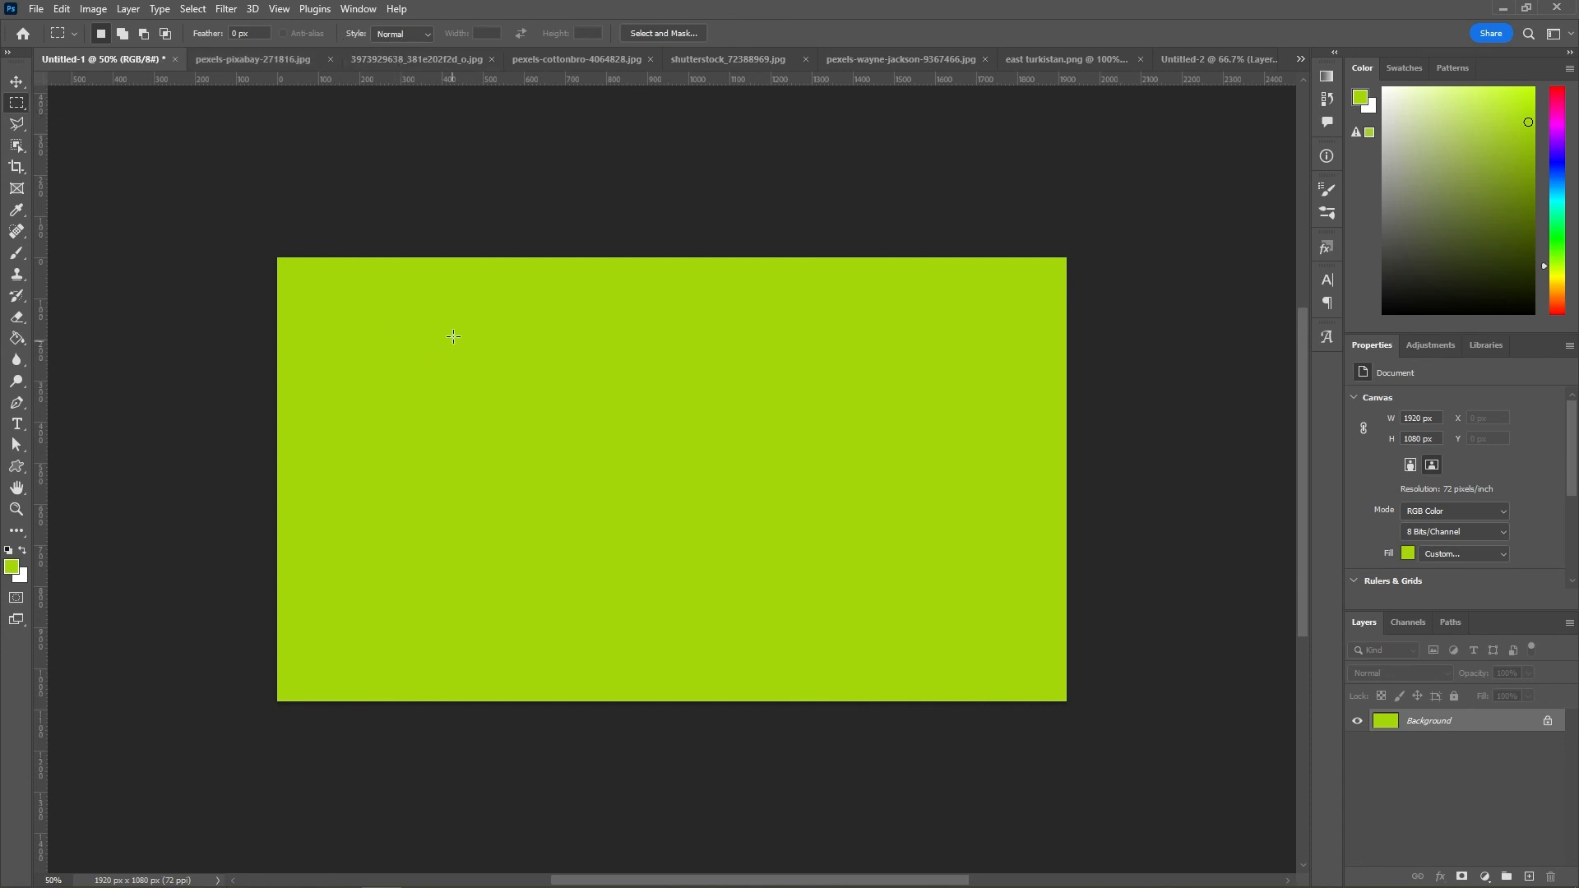
drag(454, 337, 1032, 485)
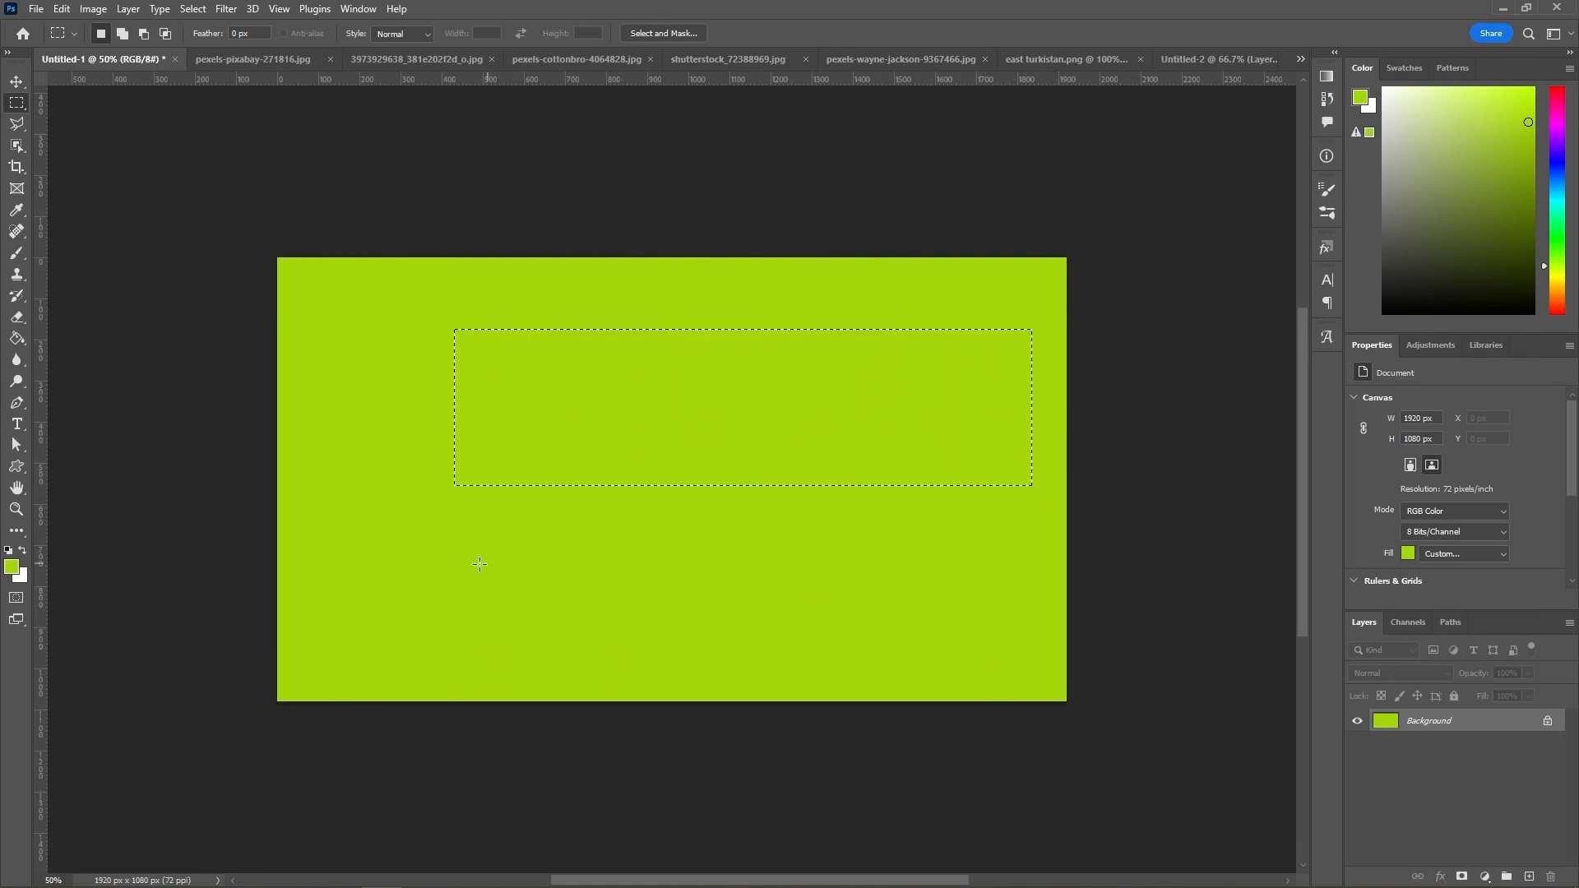
drag(415, 540, 744, 684)
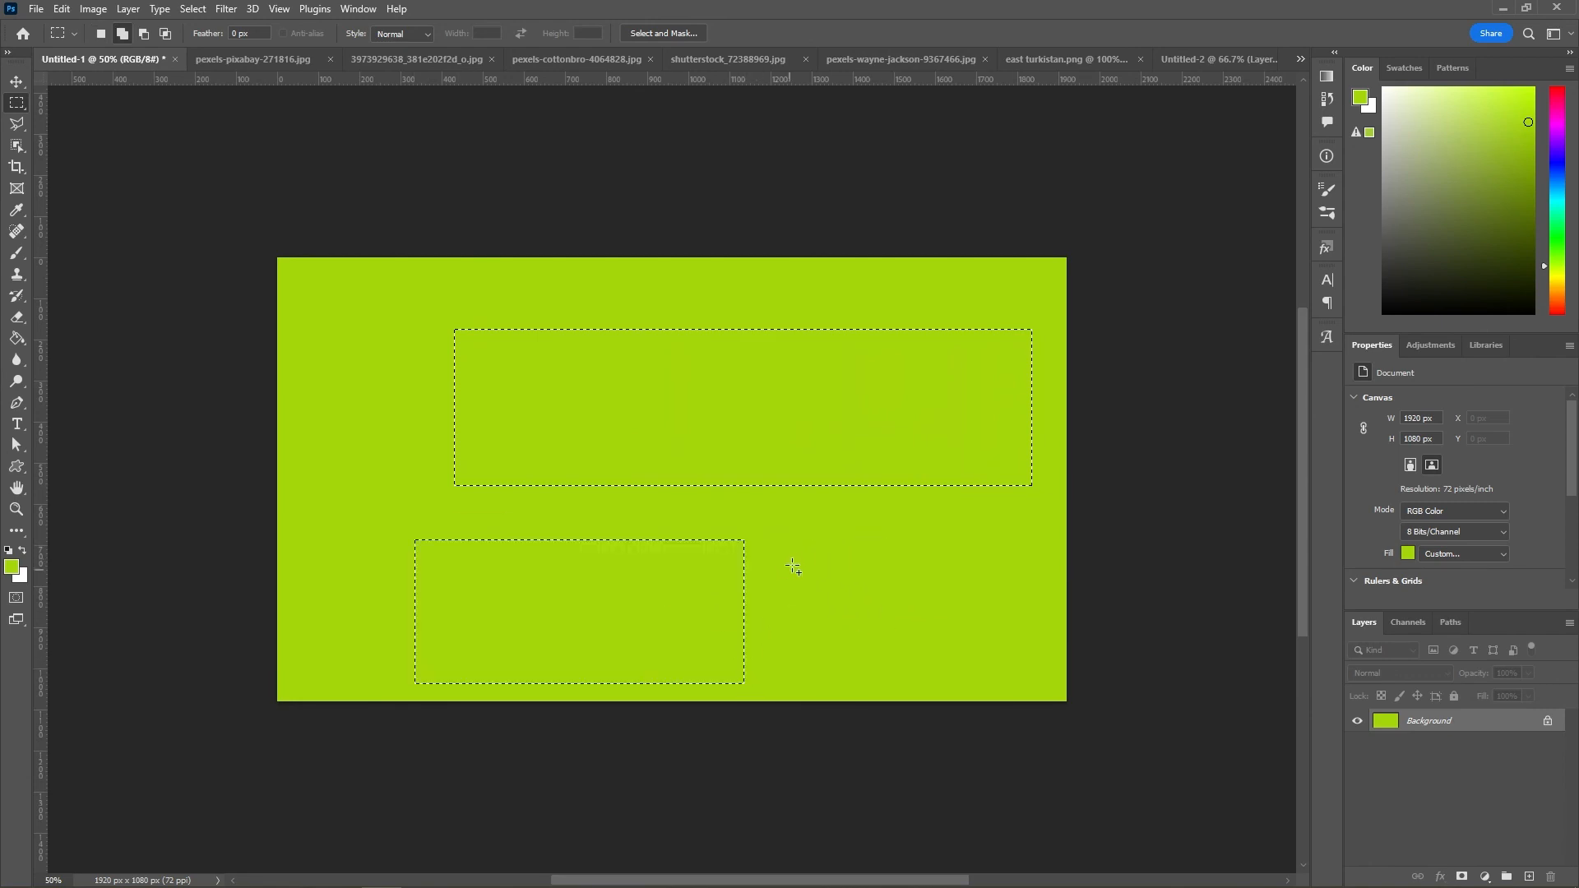
drag(784, 514, 938, 641)
drag(655, 358, 773, 416)
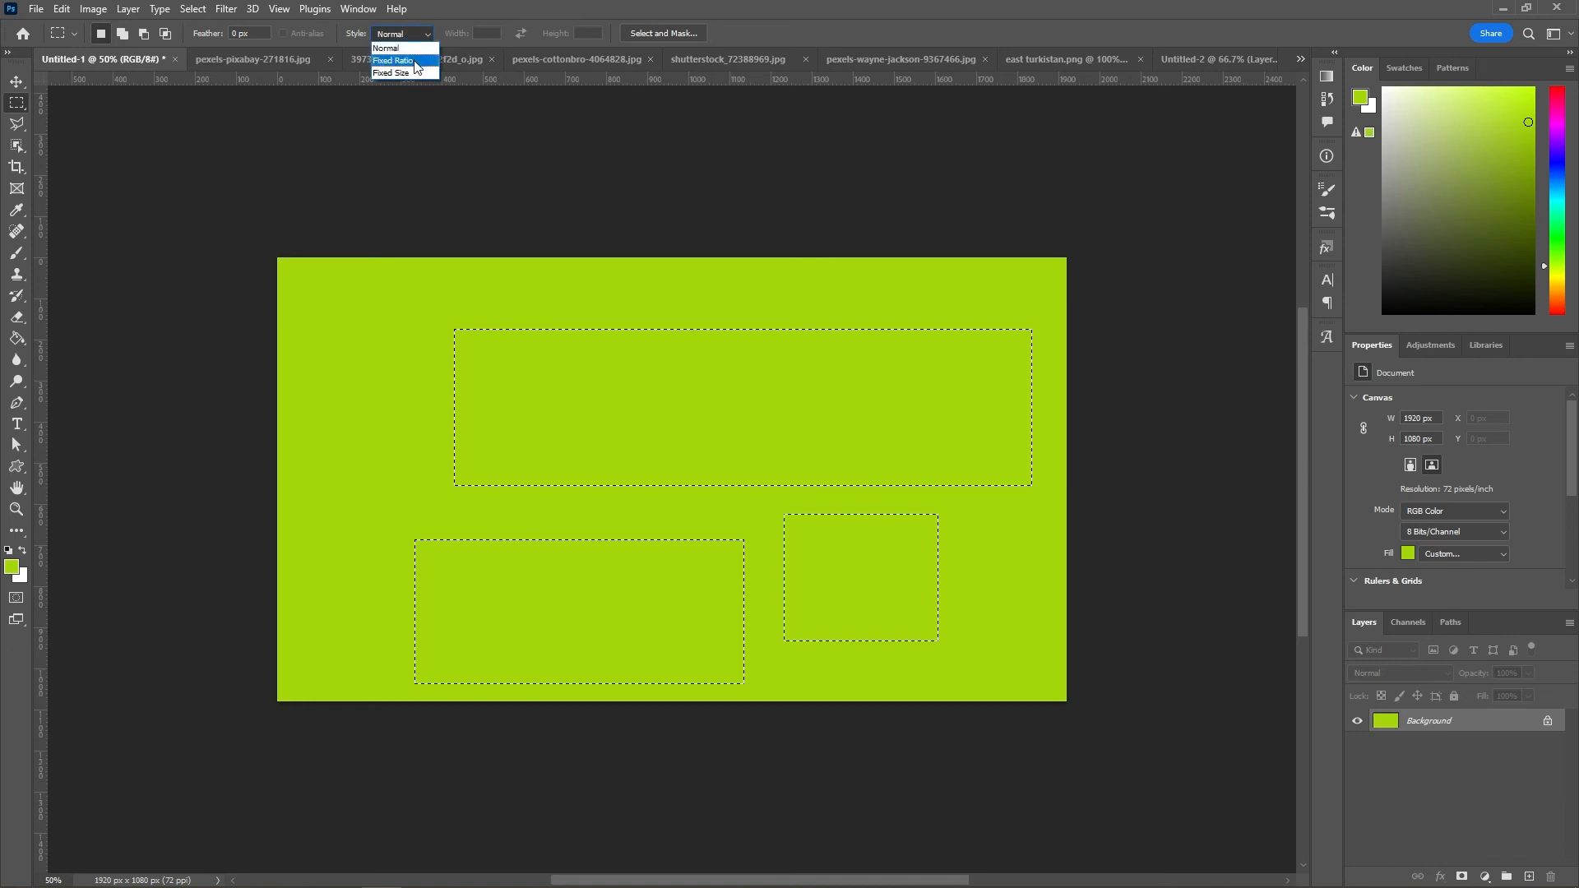
Step: Set the marquee style to Fixed Ratio at 1:1, clear the existing selections and draw a square selection
click(415, 62)
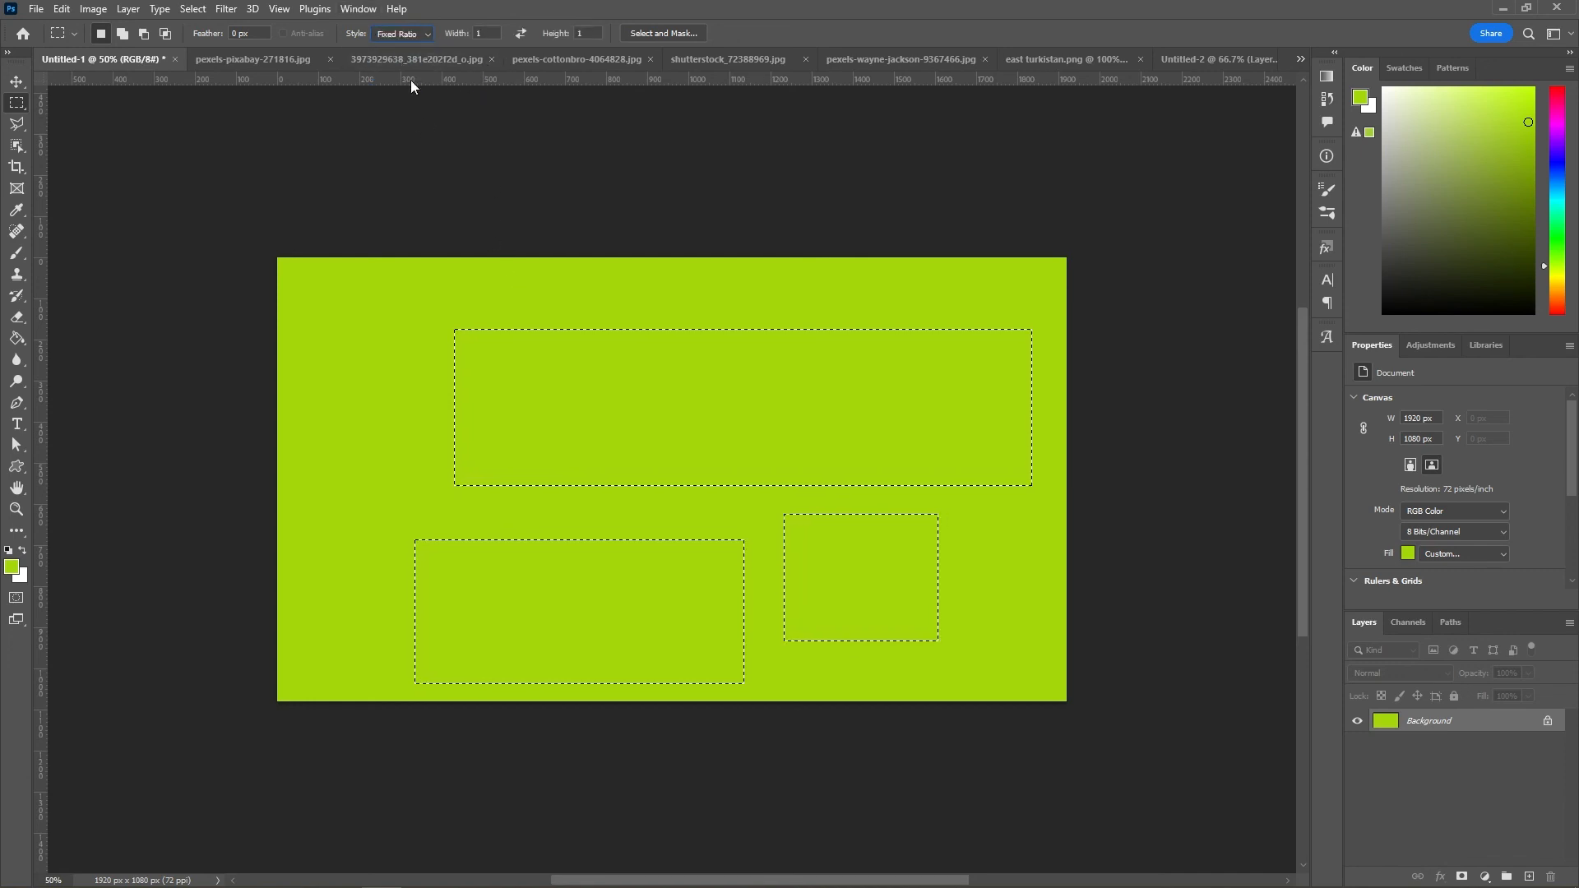
click(557, 264)
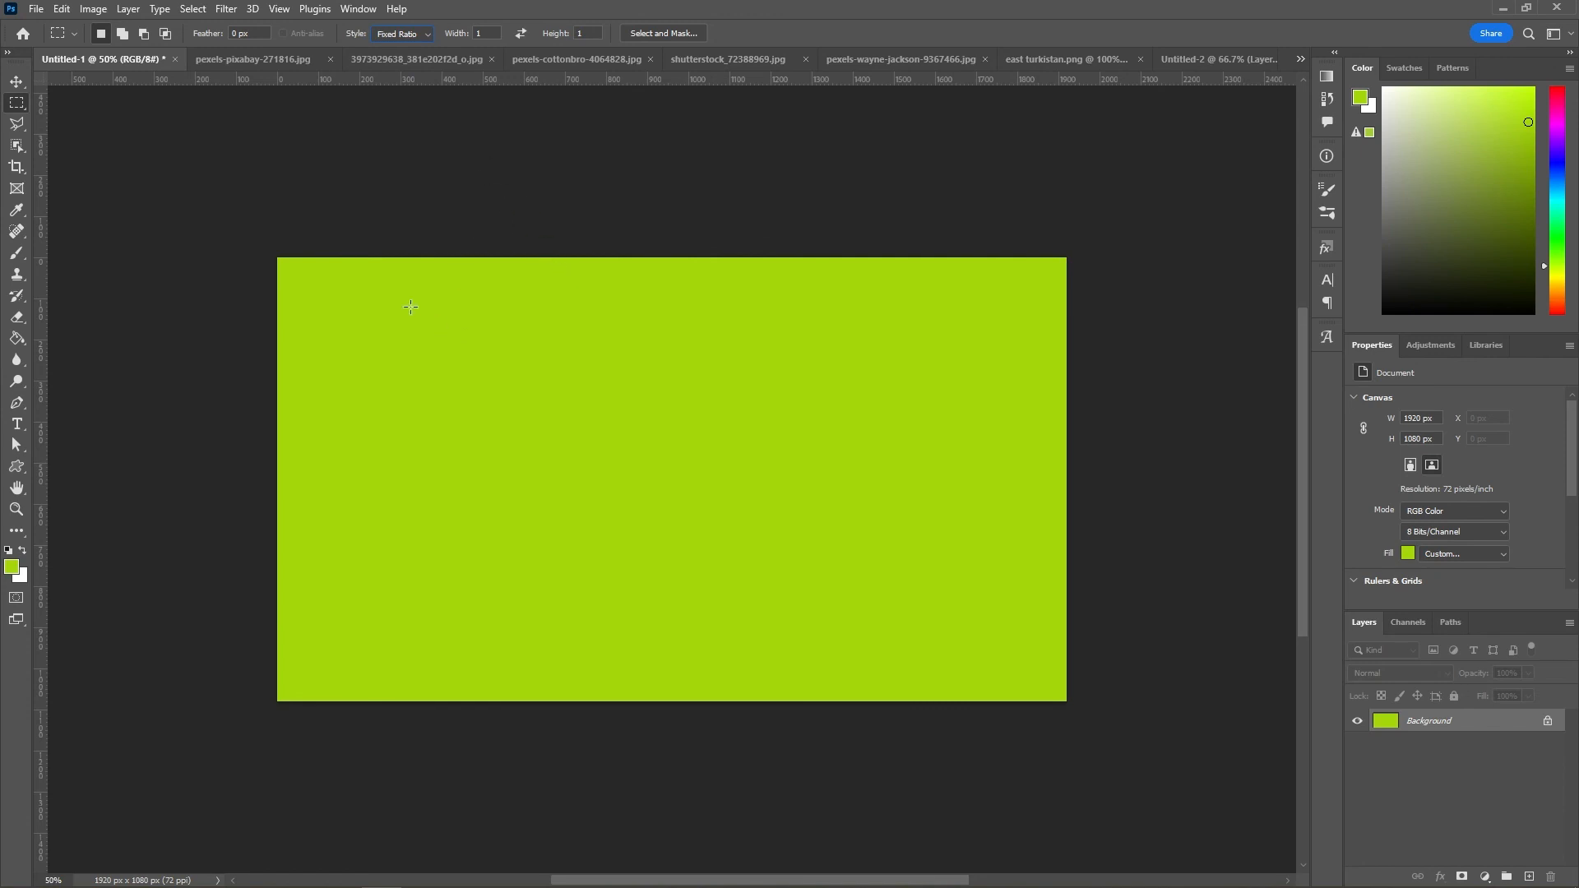
drag(411, 307, 1084, 524)
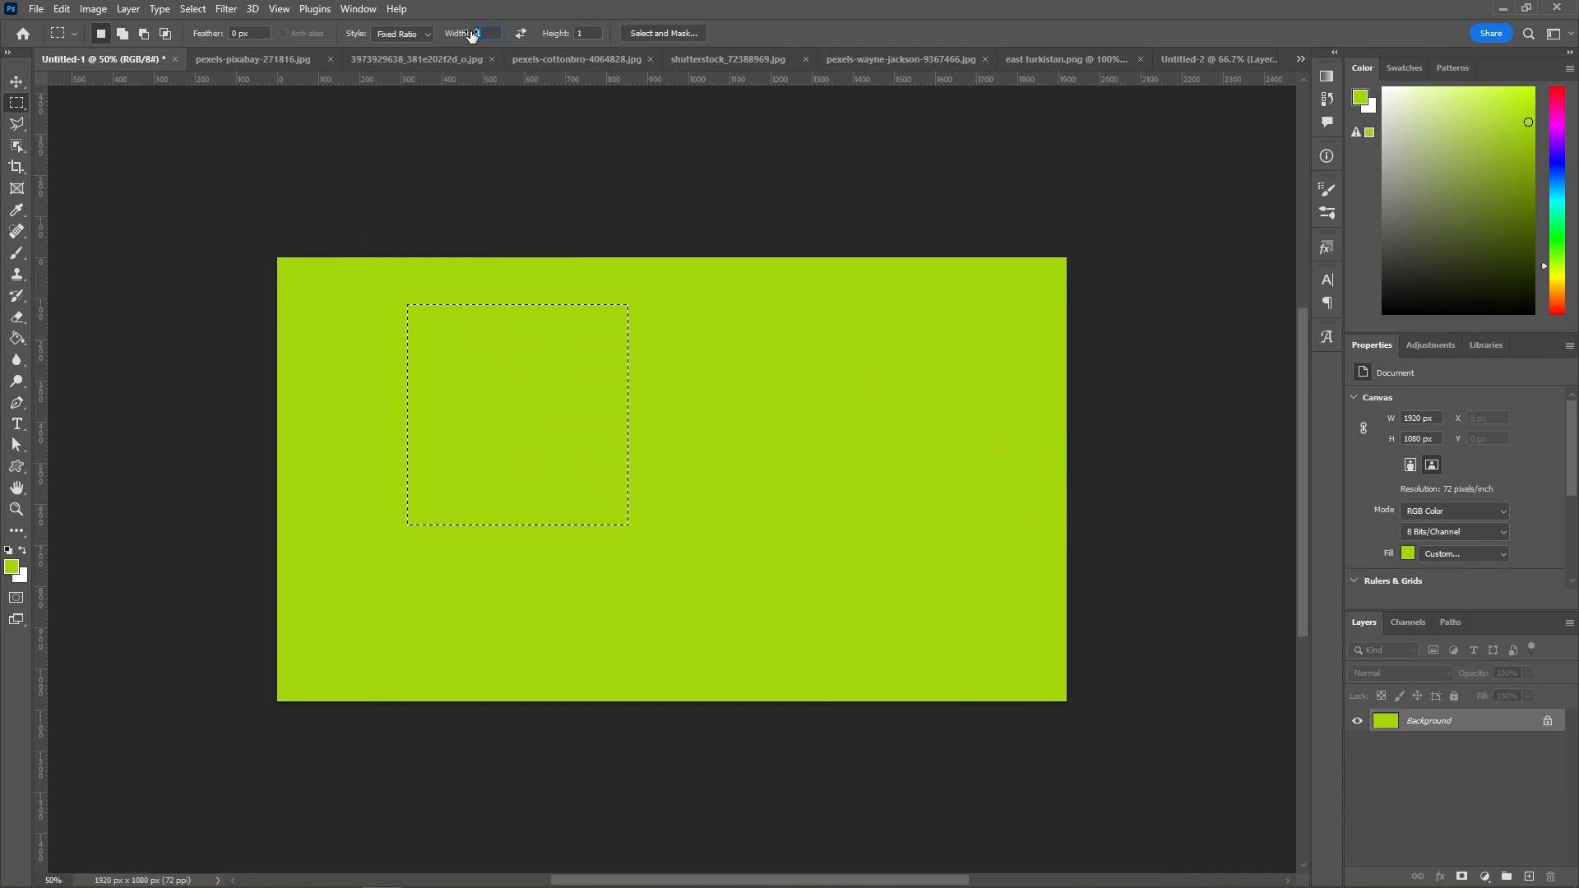
Step: Set the fixed ratio to width 10 and height 2 for a wide selection, and swap the values to draw a tall one
text(0)
click(589, 34)
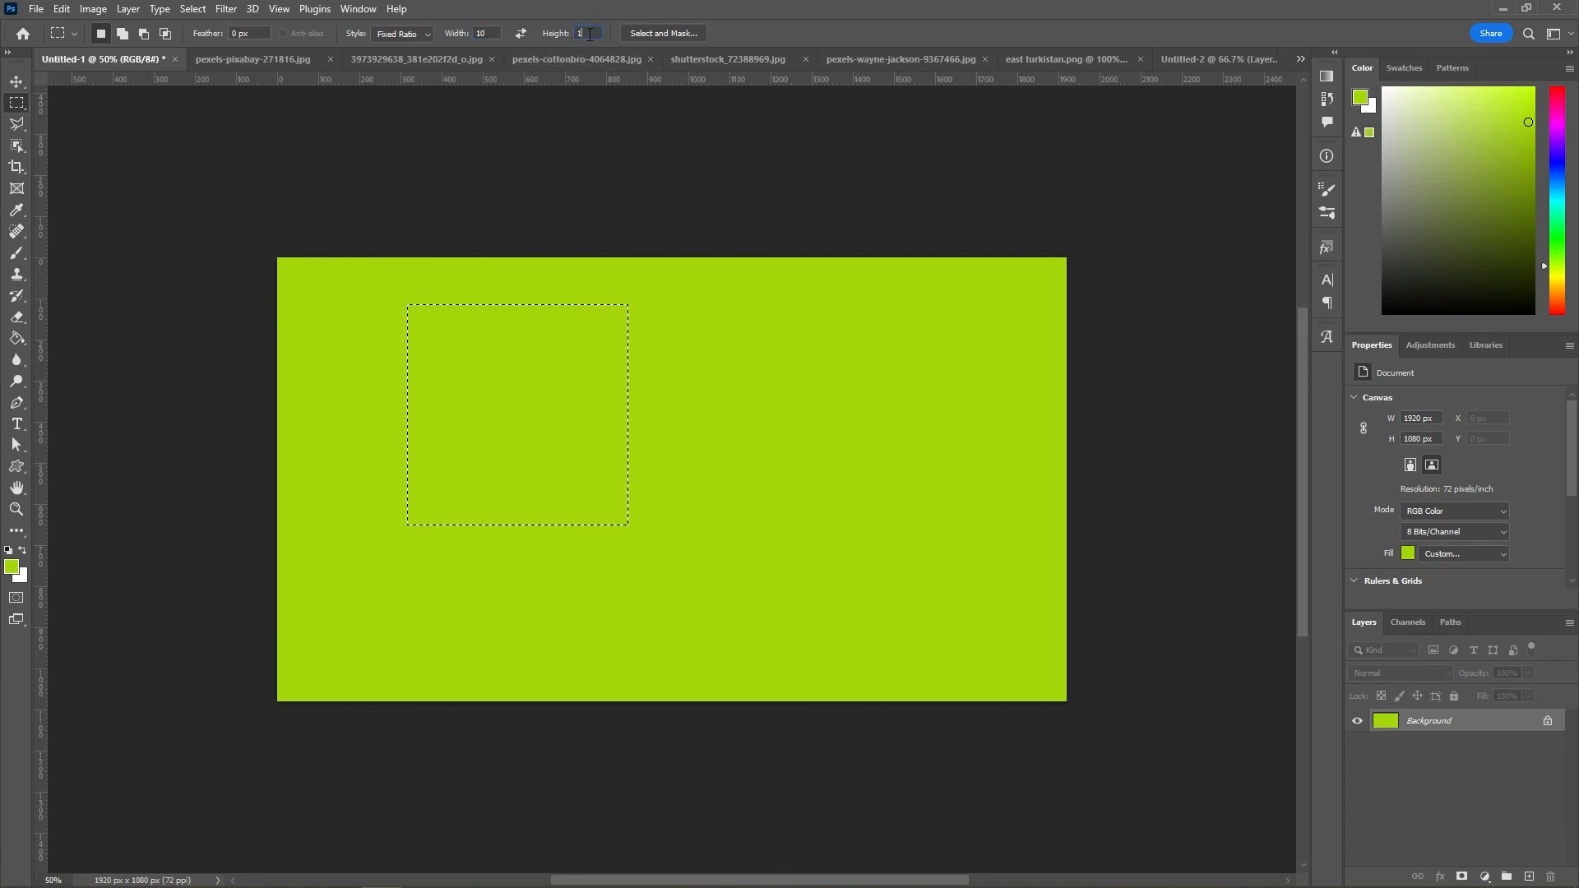
text(2)
click(645, 316)
drag(508, 285, 964, 508)
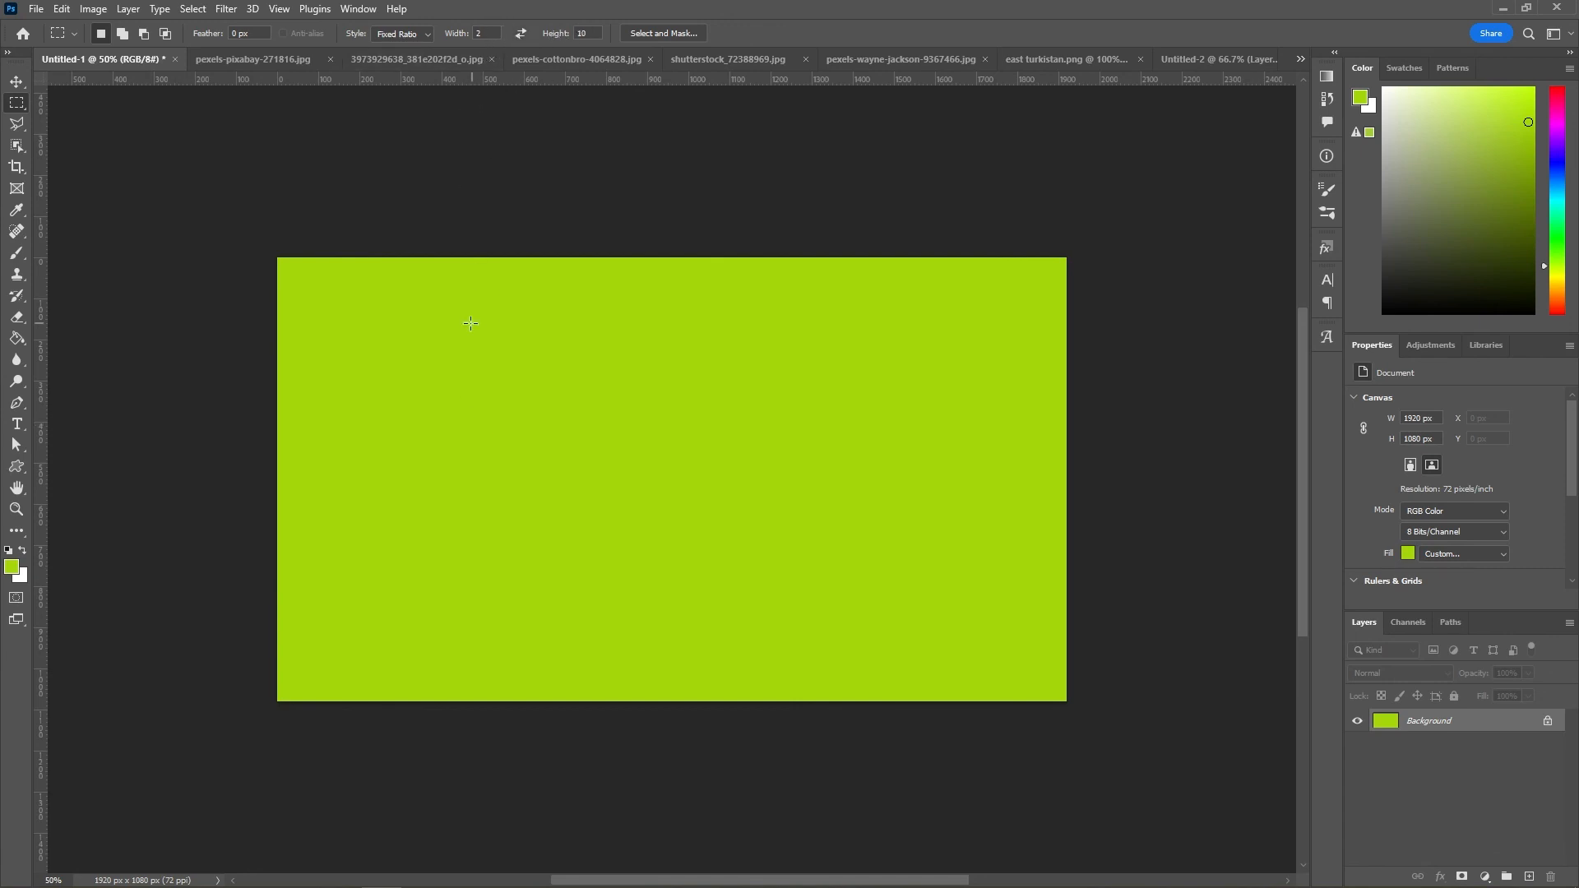
drag(388, 321, 791, 589)
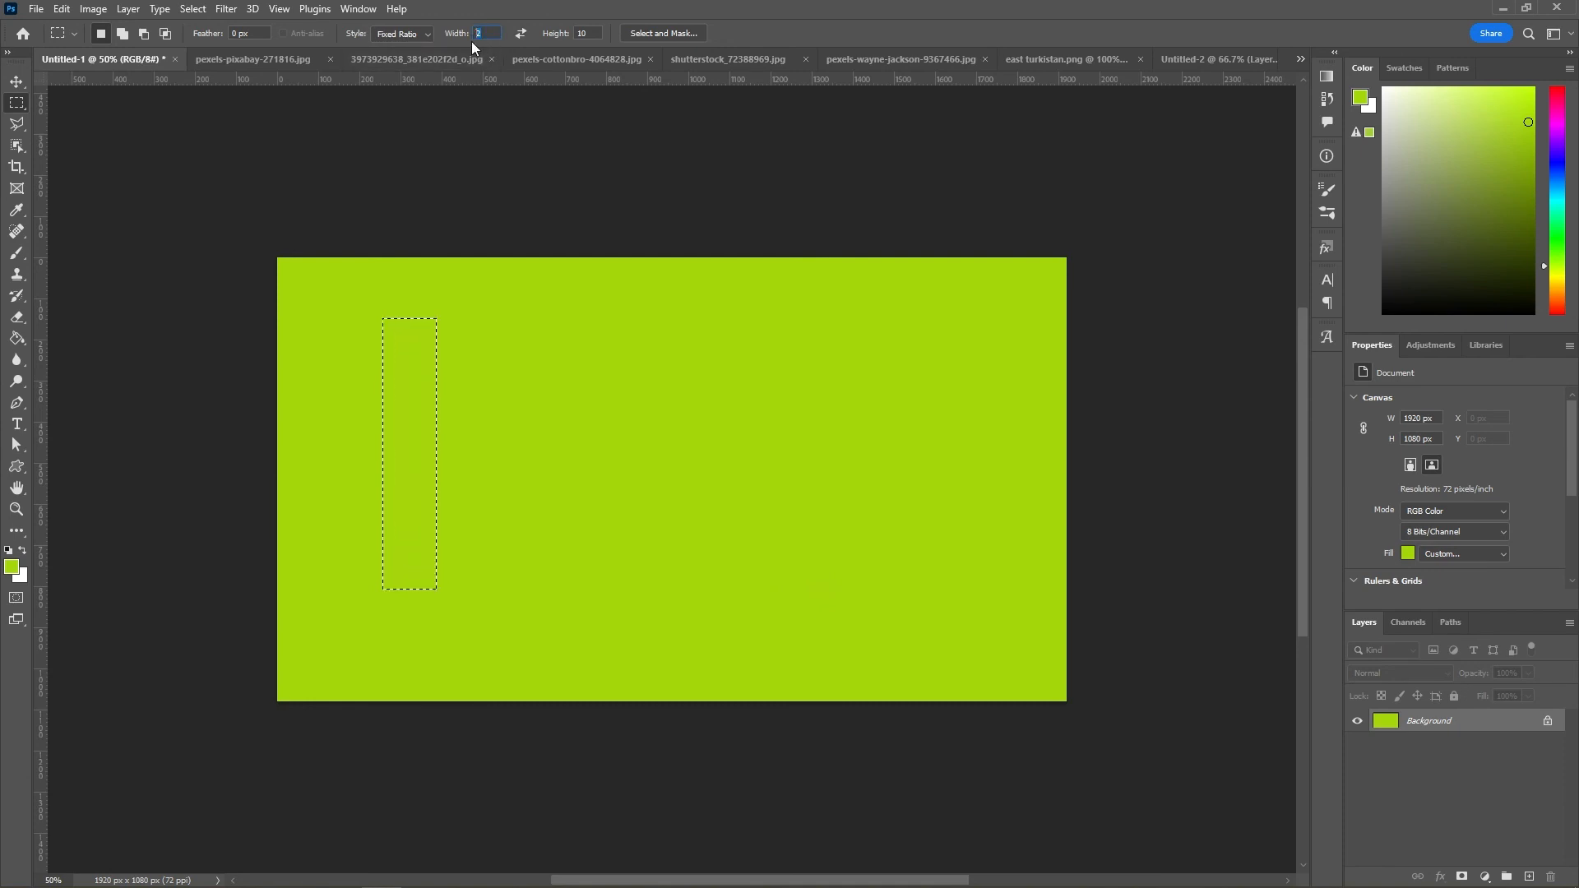
Step: Set the ratio's width to 50 with height 10 for a wide selection, and swap the values to draw a tall one
text(50)
drag(539, 340, 884, 649)
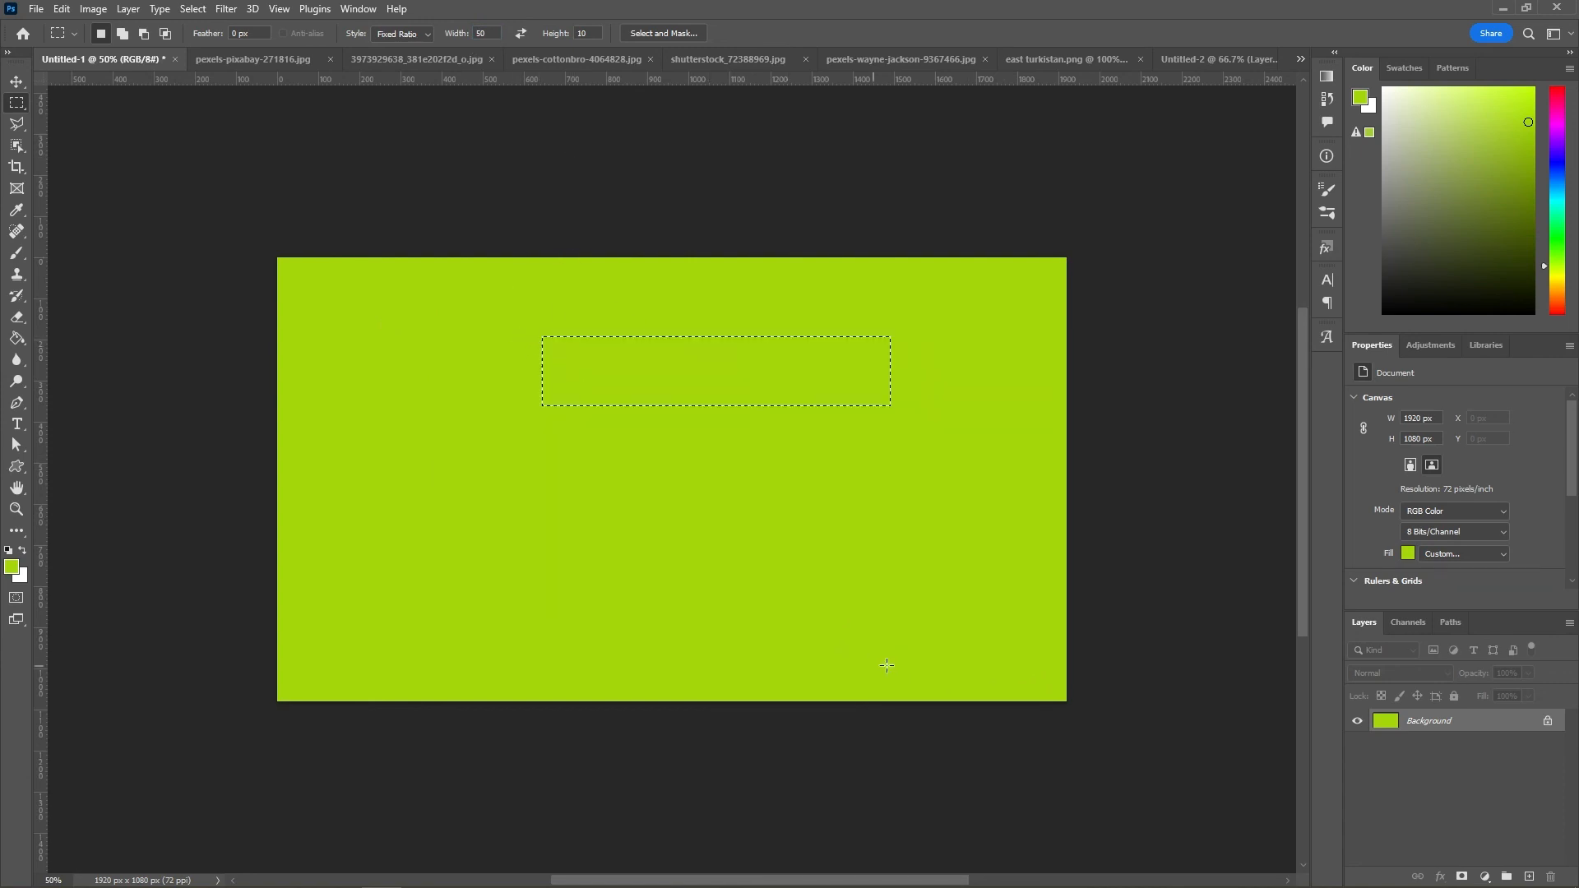
click(520, 33)
drag(364, 309, 549, 581)
Step: Set the marquee style to Fixed Size at 1280 × 720 px, place a selection and reposition it around the middle of the canvas
click(399, 34)
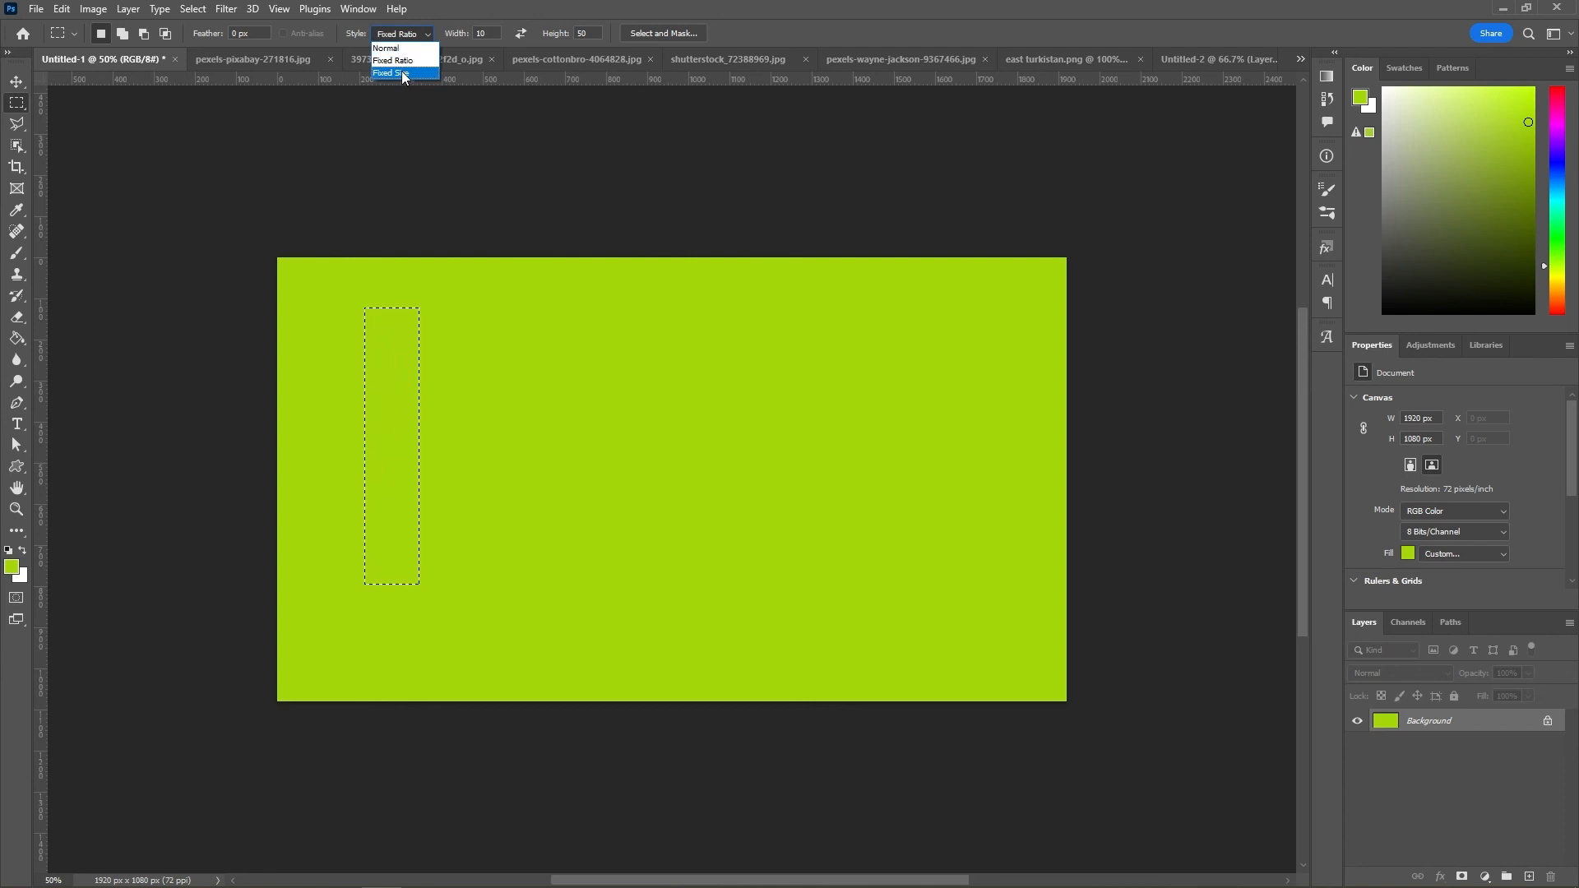
click(401, 72)
click(535, 305)
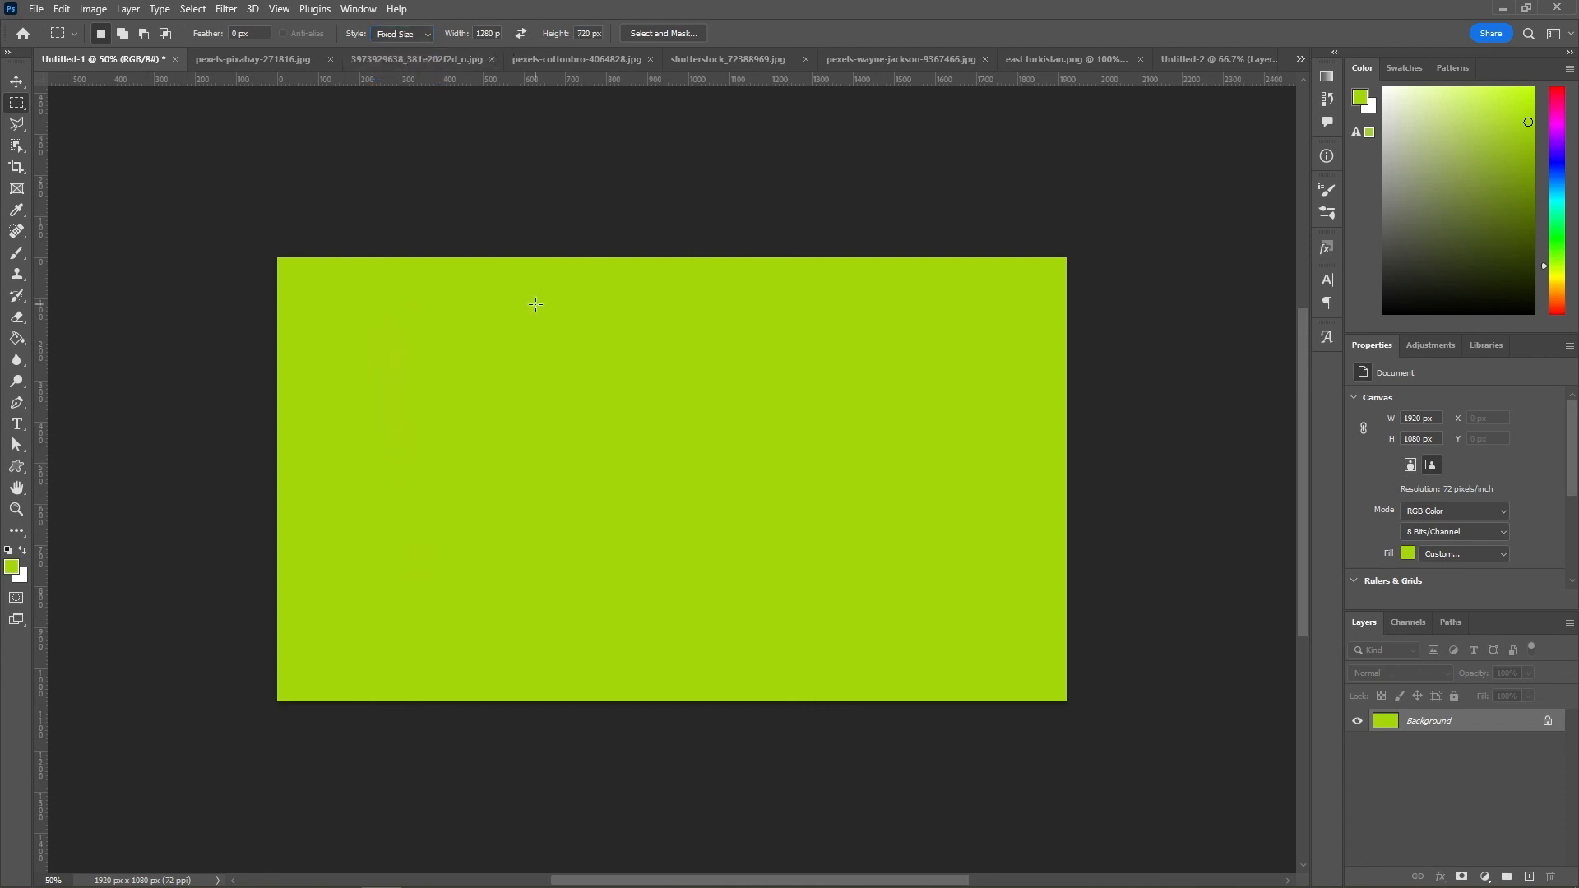
click(398, 329)
drag(398, 329, 493, 348)
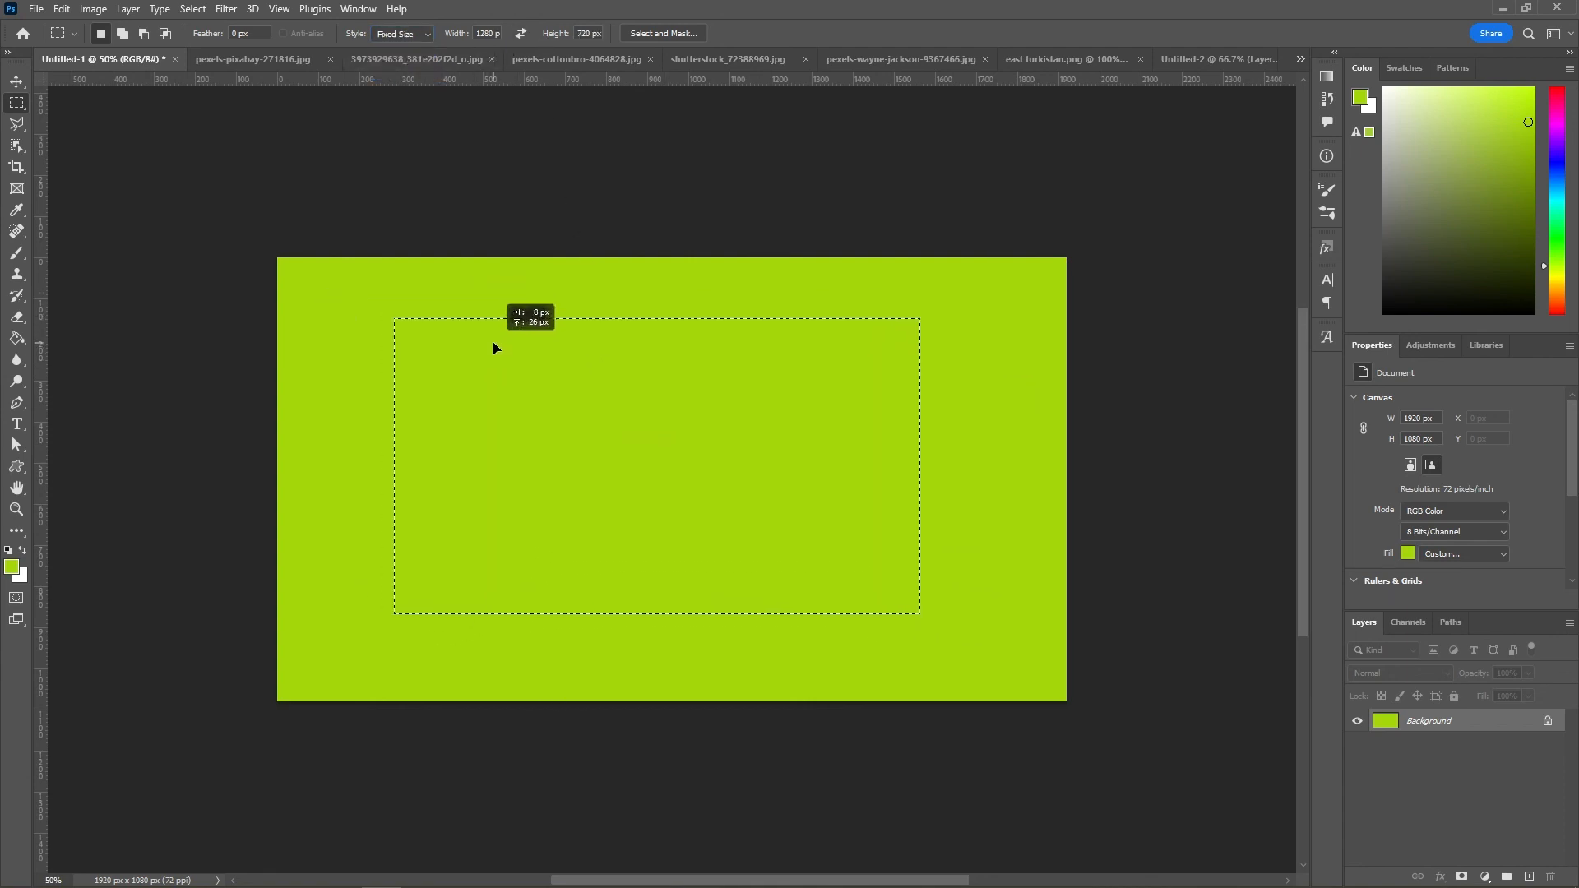
Step: Set the fixed size to 250 px wide and 100 px high and place the selection near the canvas centre
double_click(489, 34)
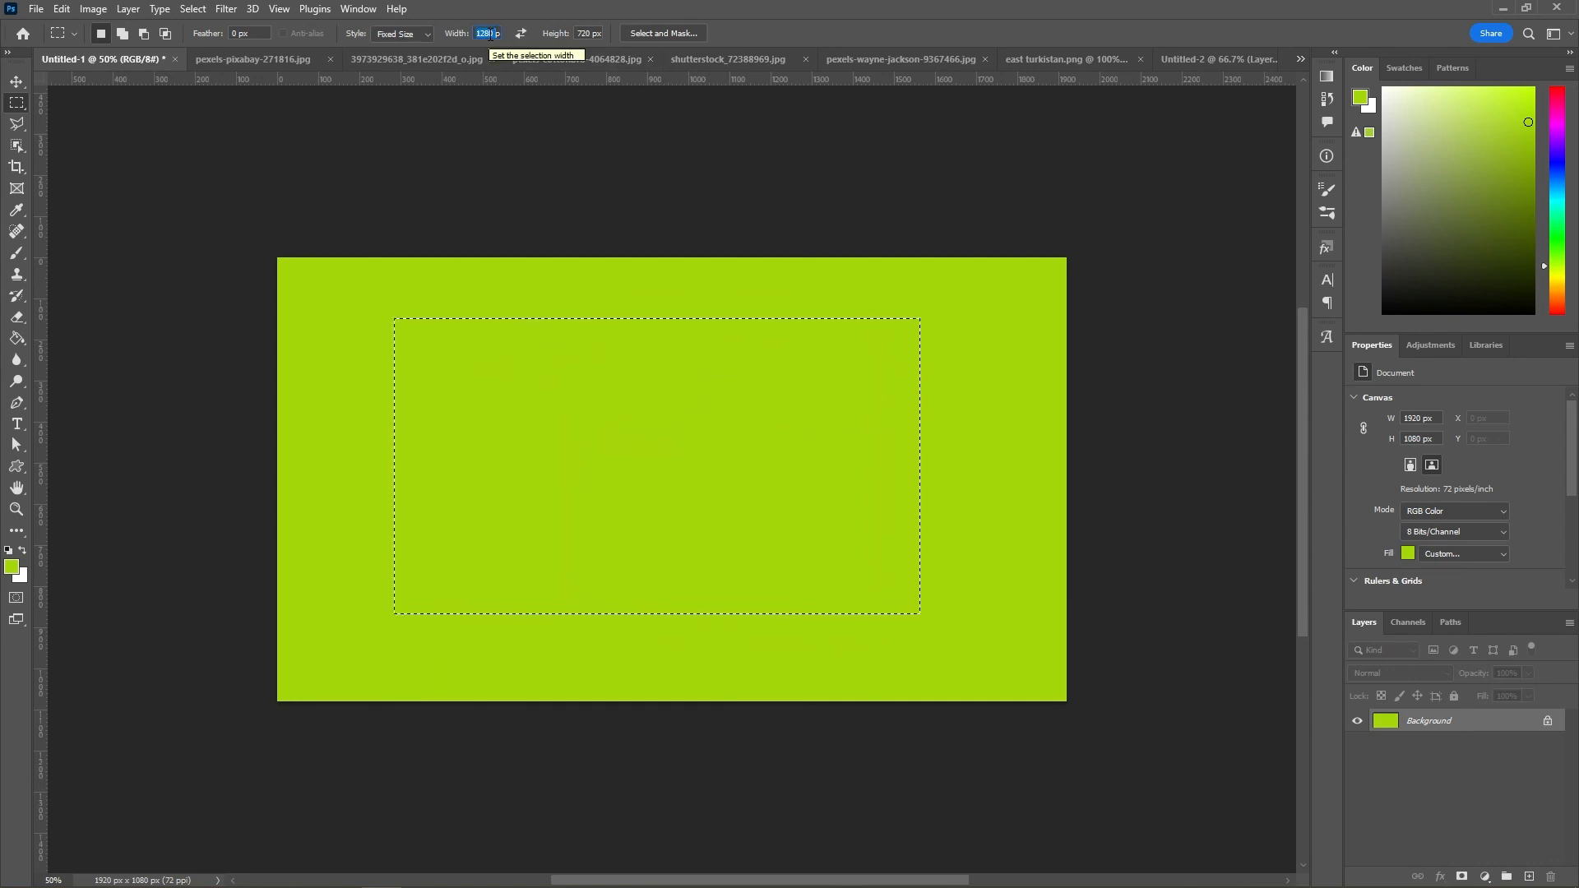
text(250)
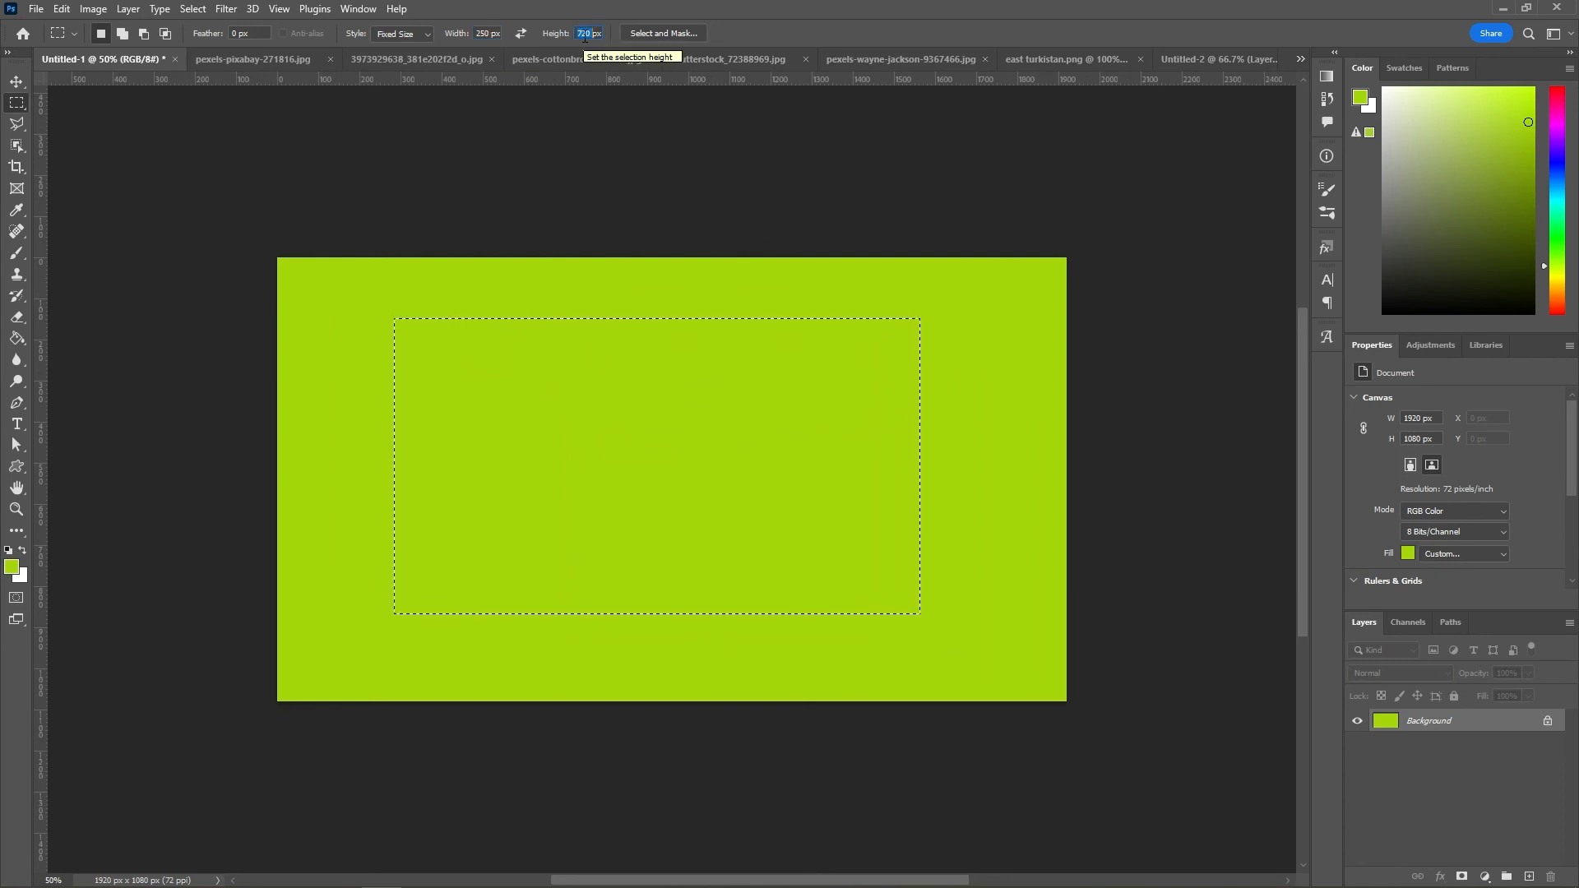
text(10)
click(483, 352)
mouse_move(434, 370)
mouse_down()
mouse_move(665, 446)
mouse_move(609, 456)
mouse_up()
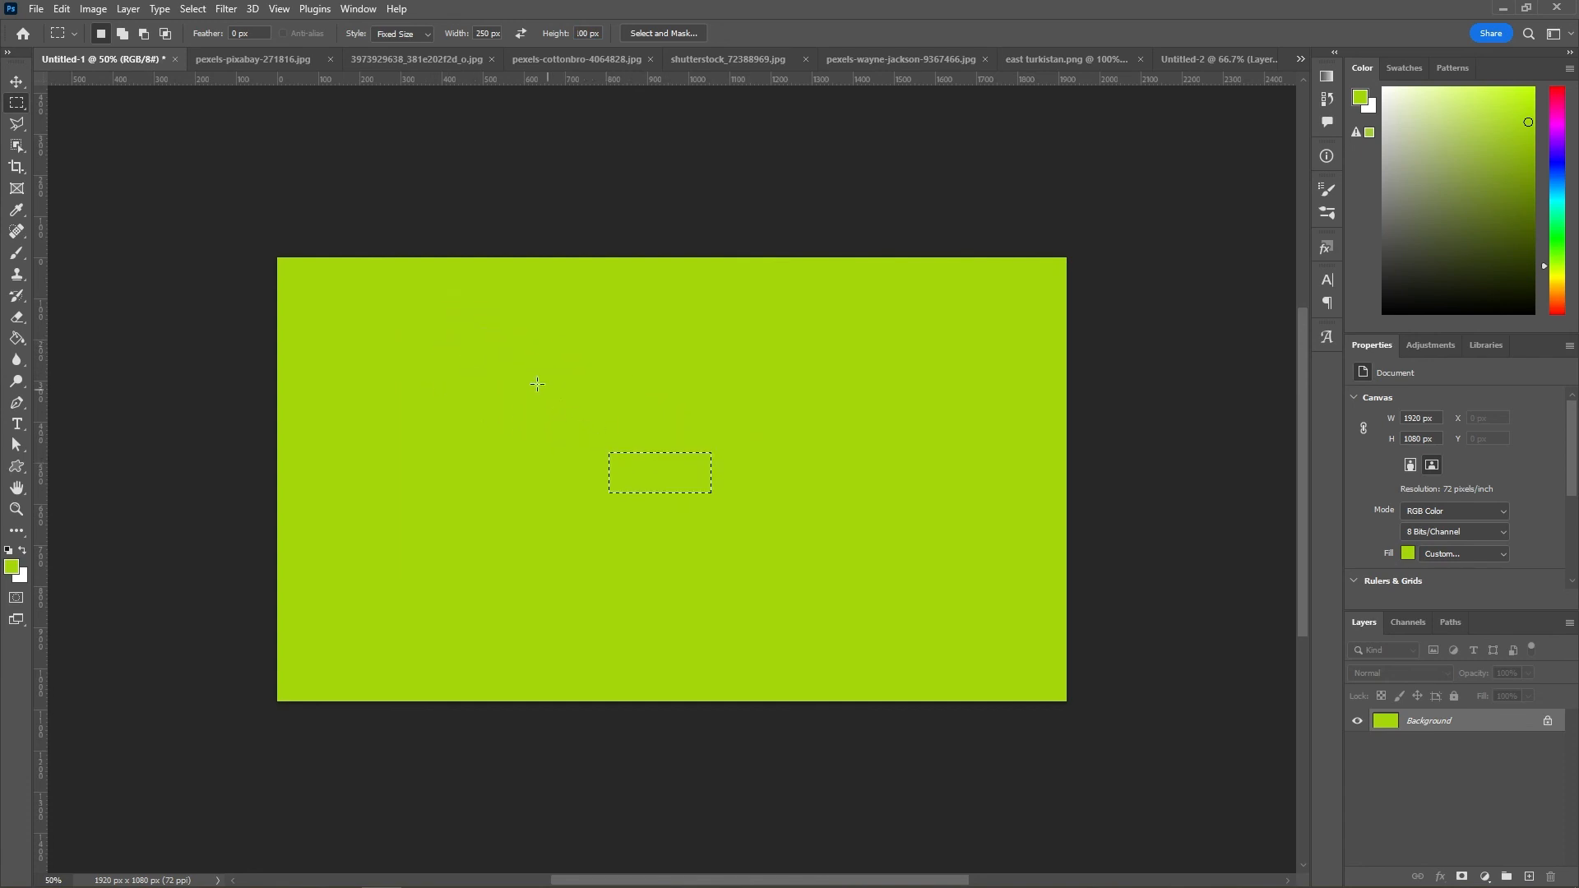
Step: Clear the small selection and place a new one of the same fixed size left of the canvas centre
drag(537, 384, 517, 363)
right_click(517, 363)
right_click(498, 331)
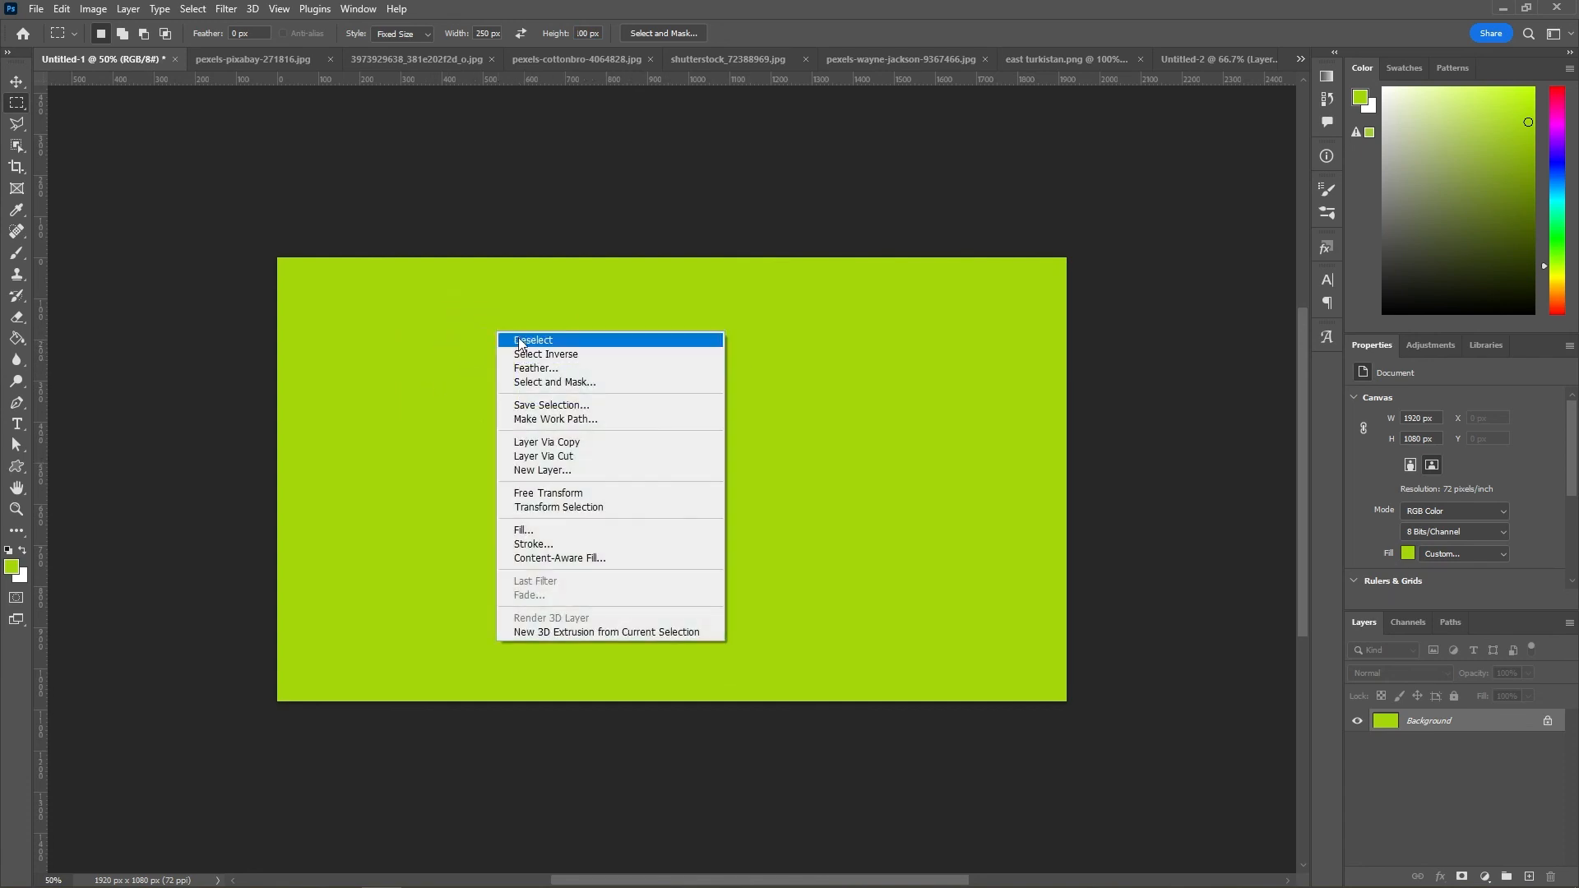
right_click(831, 414)
click(723, 420)
key(ctrl+d)
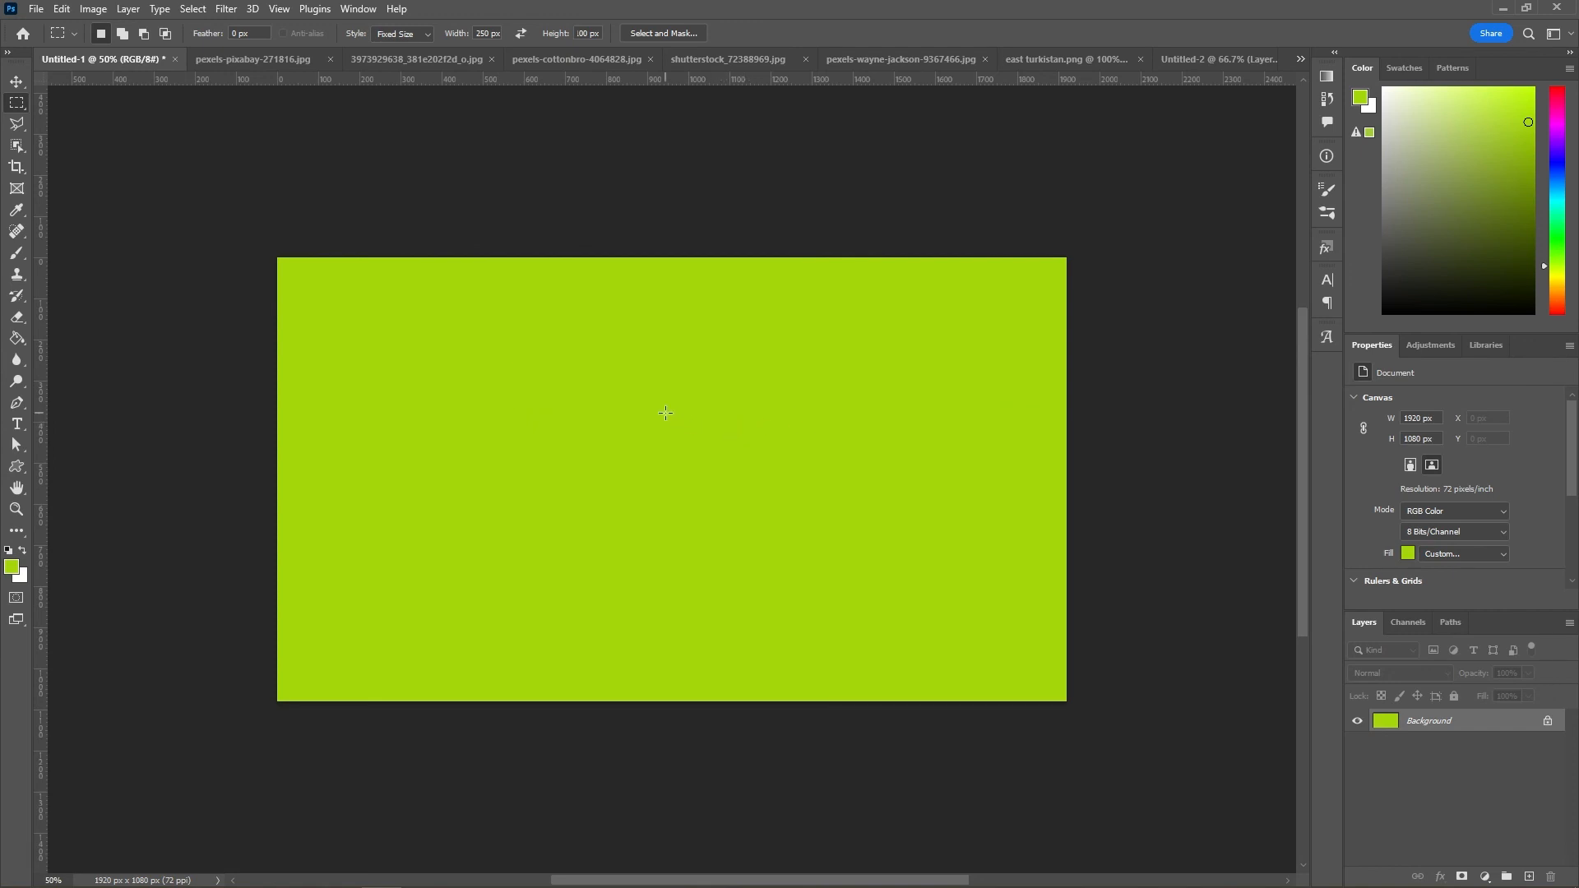
drag(665, 413, 477, 405)
click(581, 451)
drag(581, 451, 484, 421)
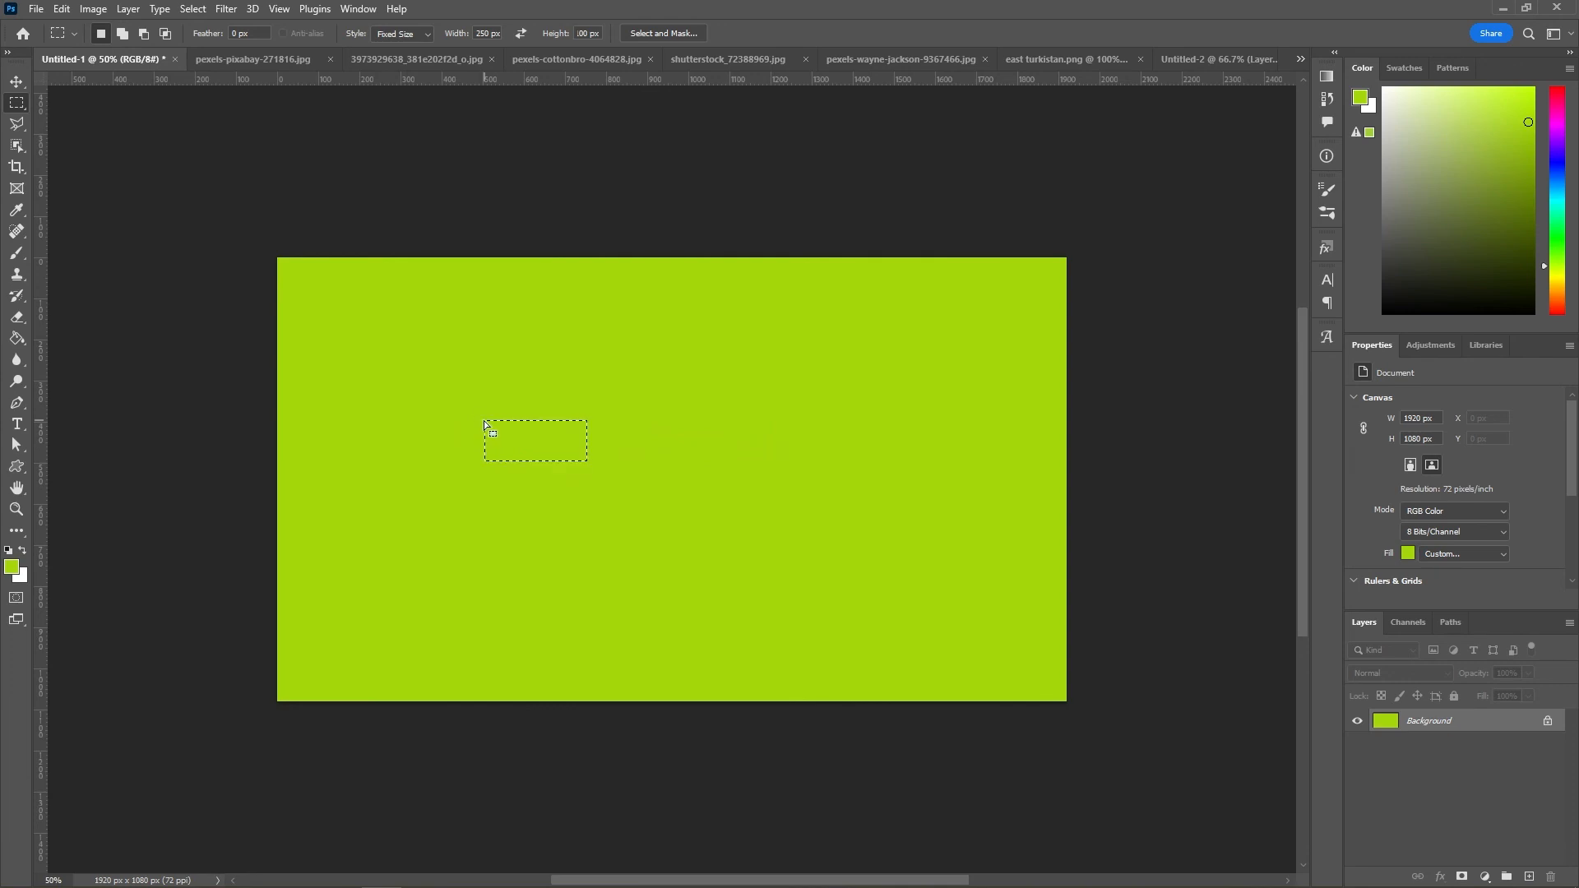
Step: Set the fixed size to 800 px wide and 200 px high and place the selection across the middle of the canvas
double_click(485, 34)
text(800)
drag(543, 361, 540, 395)
text(200)
drag(599, 356, 510, 426)
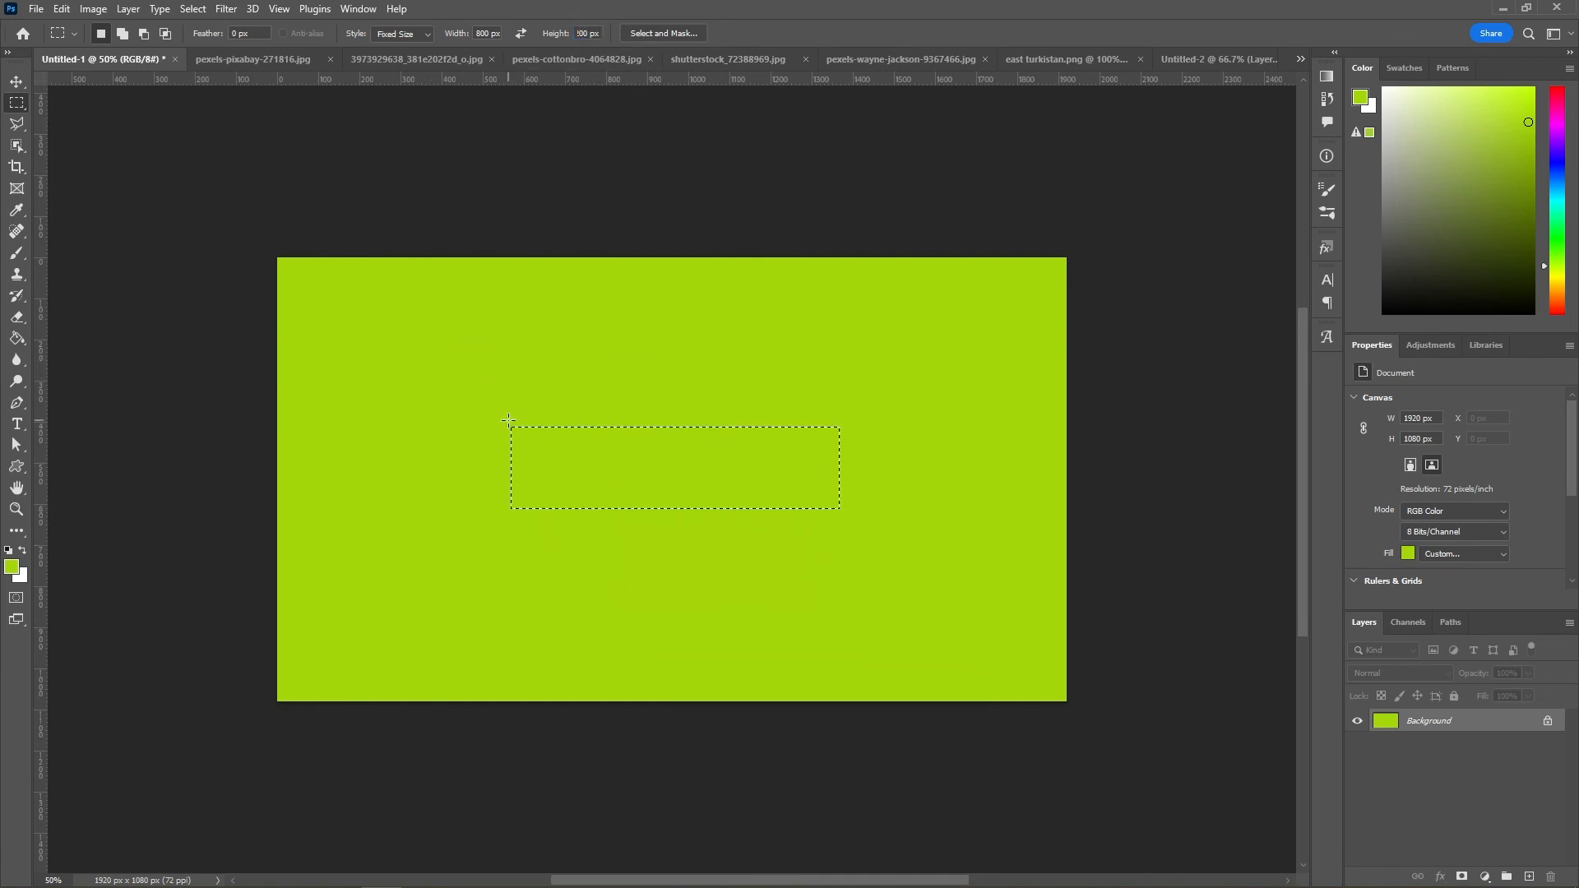
Step: Return the marquee style to Normal, draw a selection about 876 × 586 px and add an overlapping rectangle extending to its right
click(399, 33)
click(399, 49)
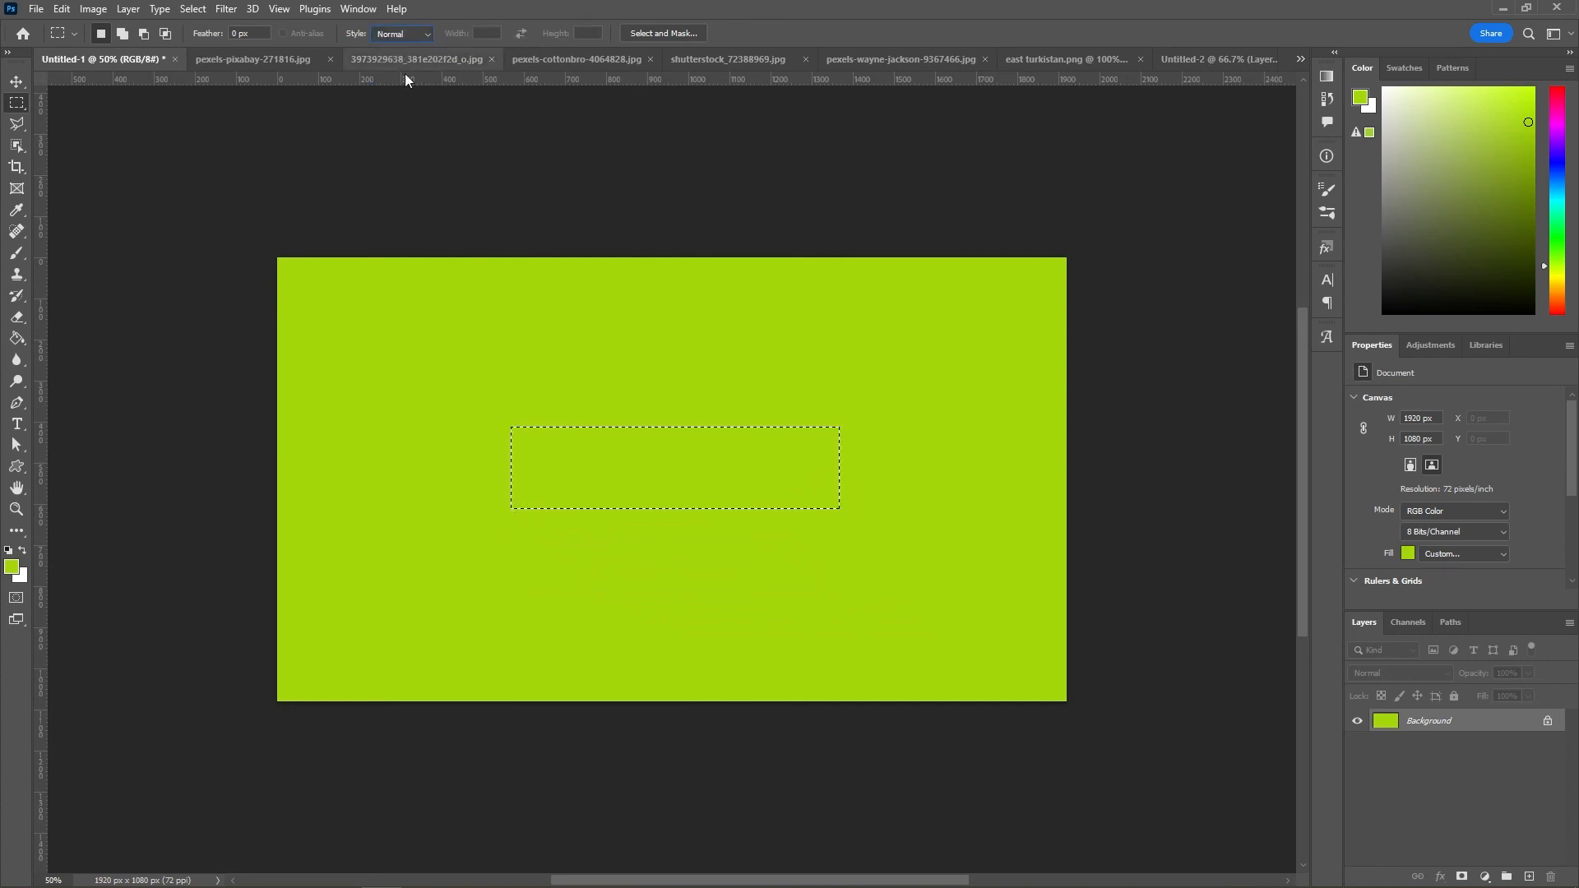
drag(468, 408, 829, 582)
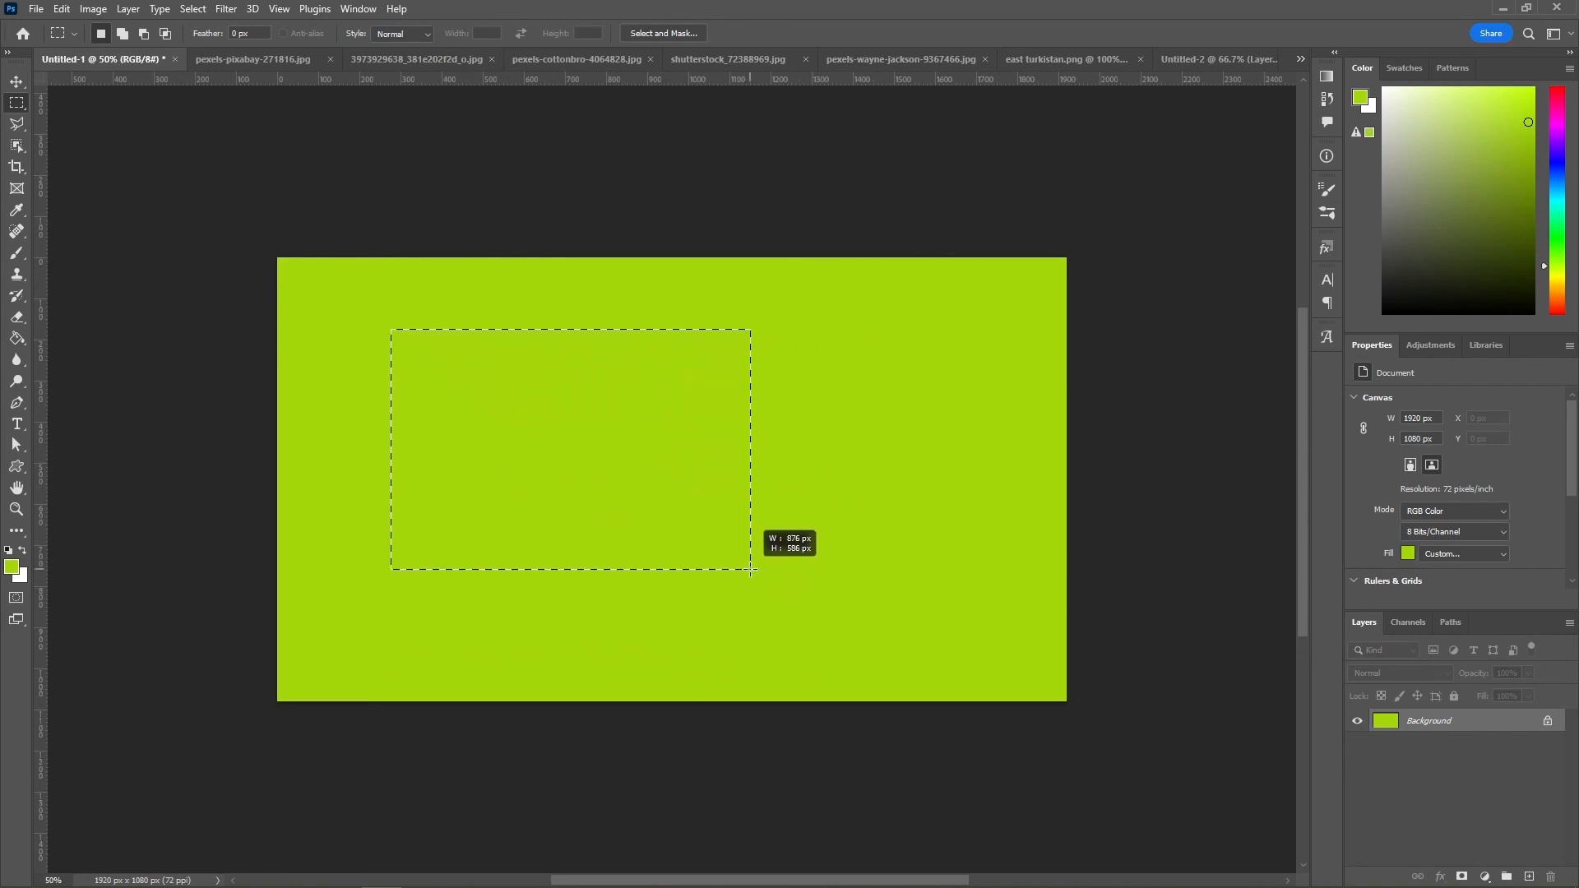
drag(908, 360, 601, 534)
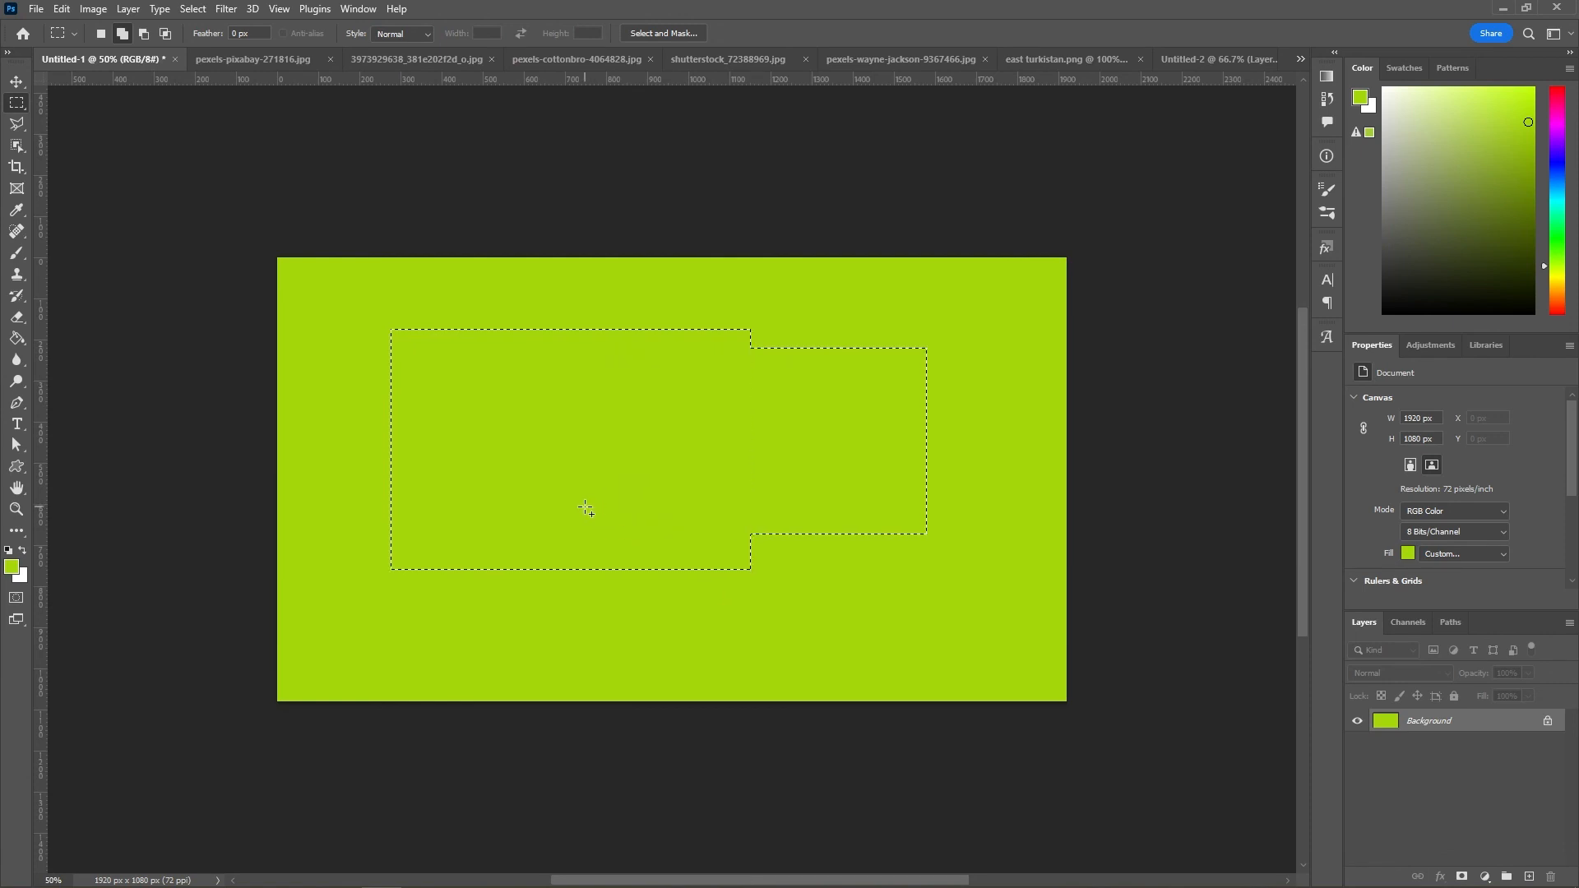